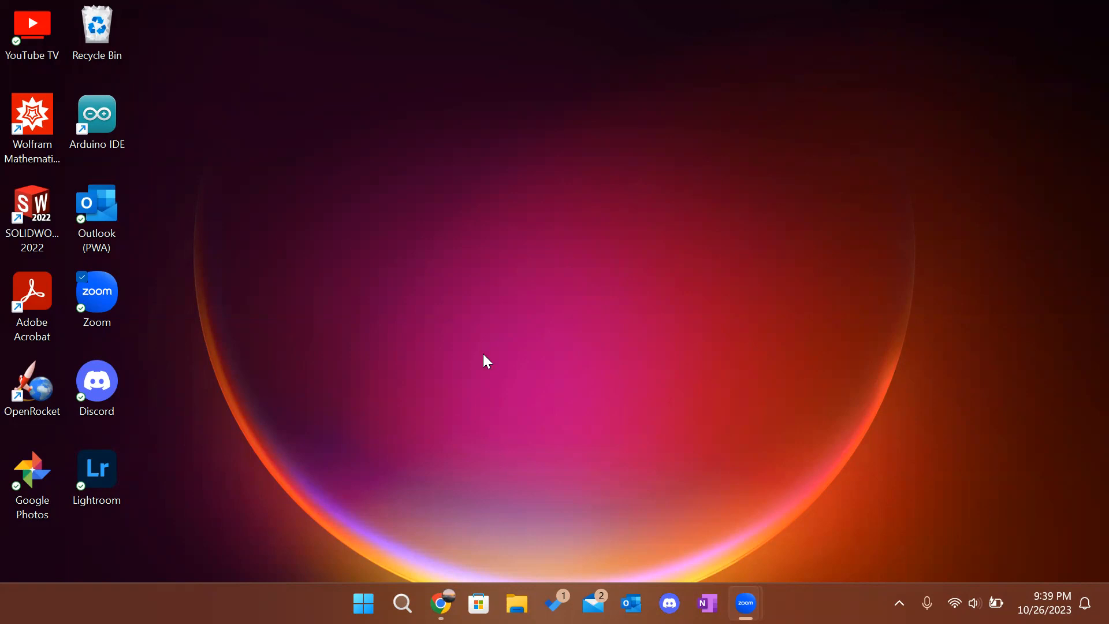
Search the web for "download openrocket" in Chrome and open the OpenRocket downloads page.
left_click(441, 603)
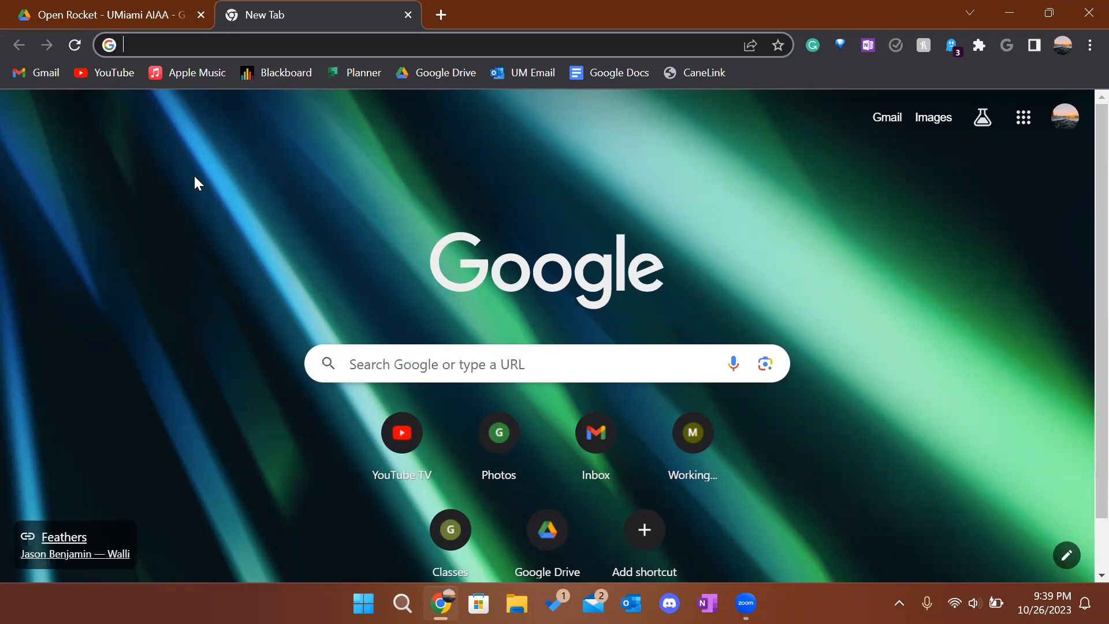
left_click(220, 45)
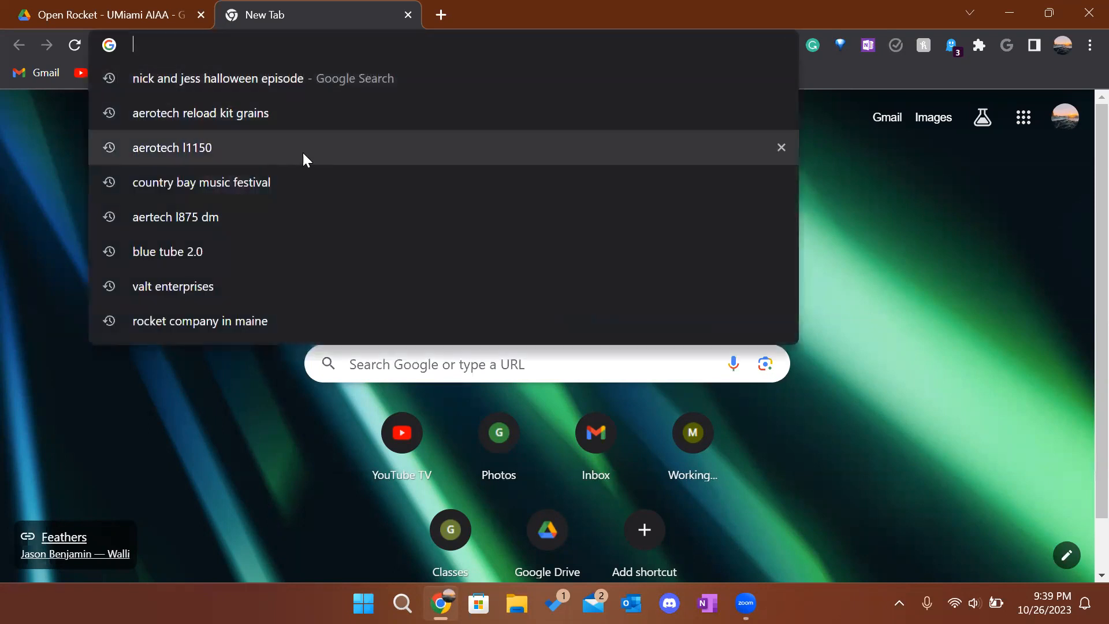
left_click(34, 183)
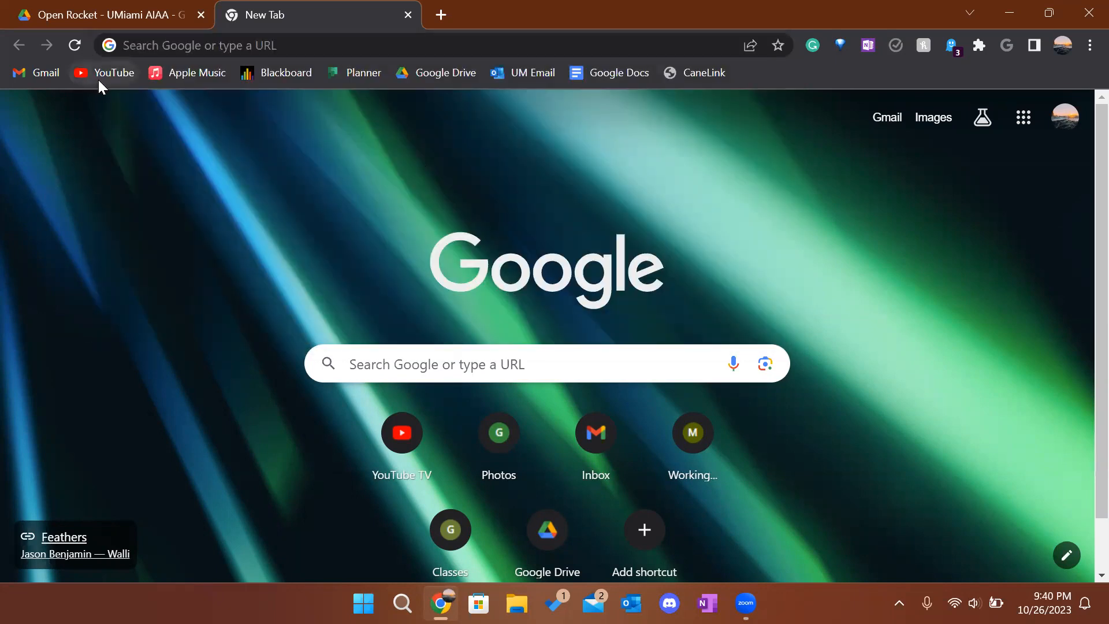
left_click(127, 45)
type("do")
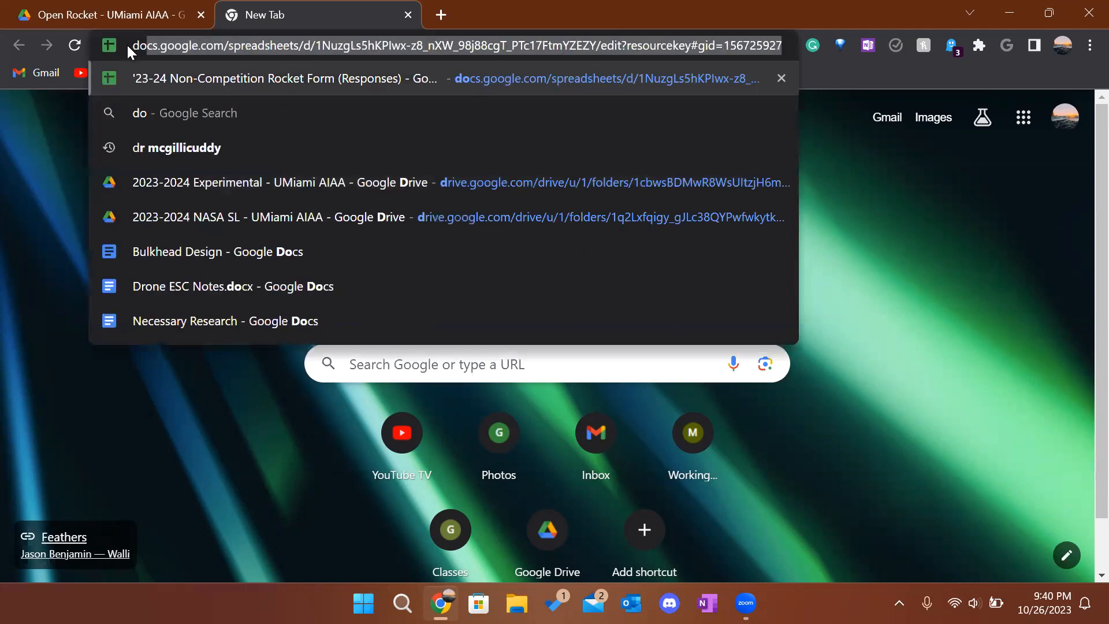
type("wnloadin")
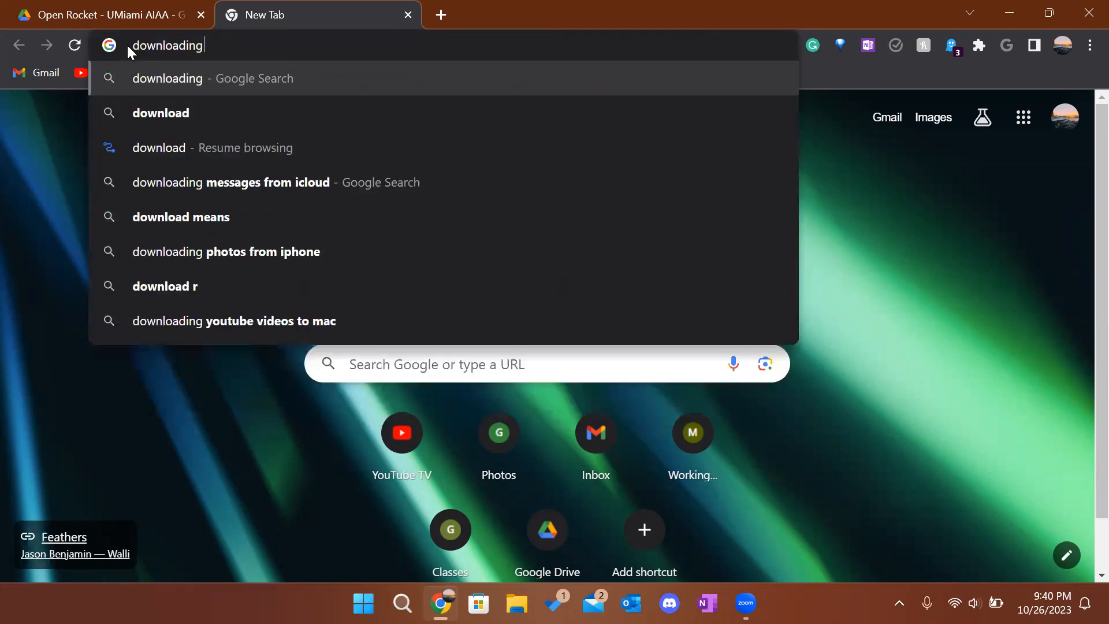
type(" g openrock")
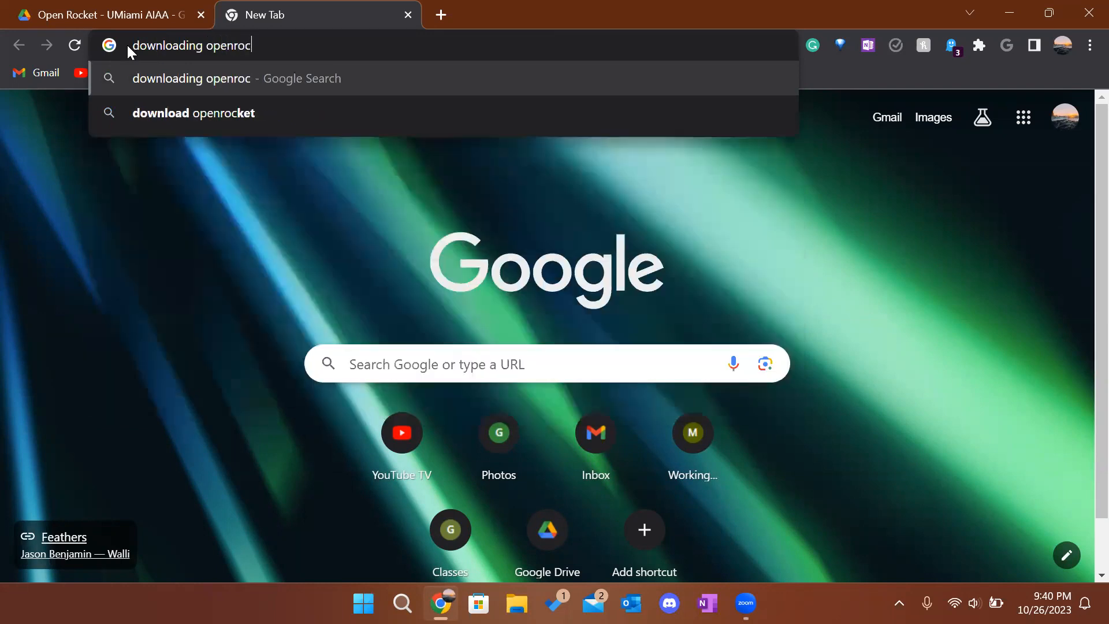
left_click(194, 113)
left_click(174, 306)
Choose OpenRocket version 22.02 on the downloads page and find the installers for Windows and macOS.
left_click(404, 309)
left_click(429, 309)
left_click(432, 312)
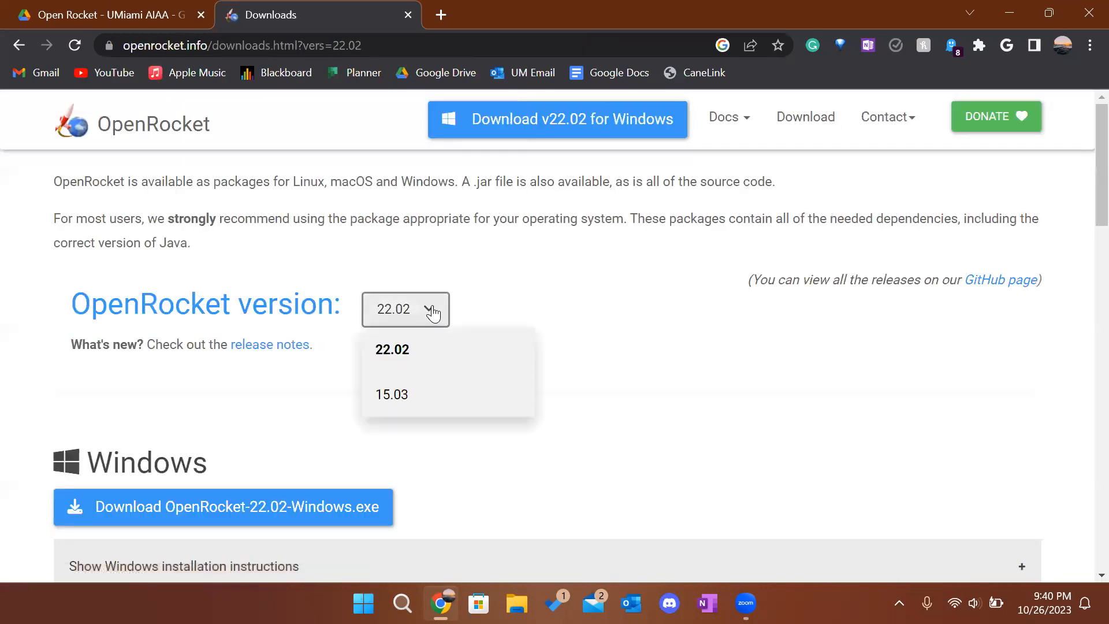
left_click(443, 349)
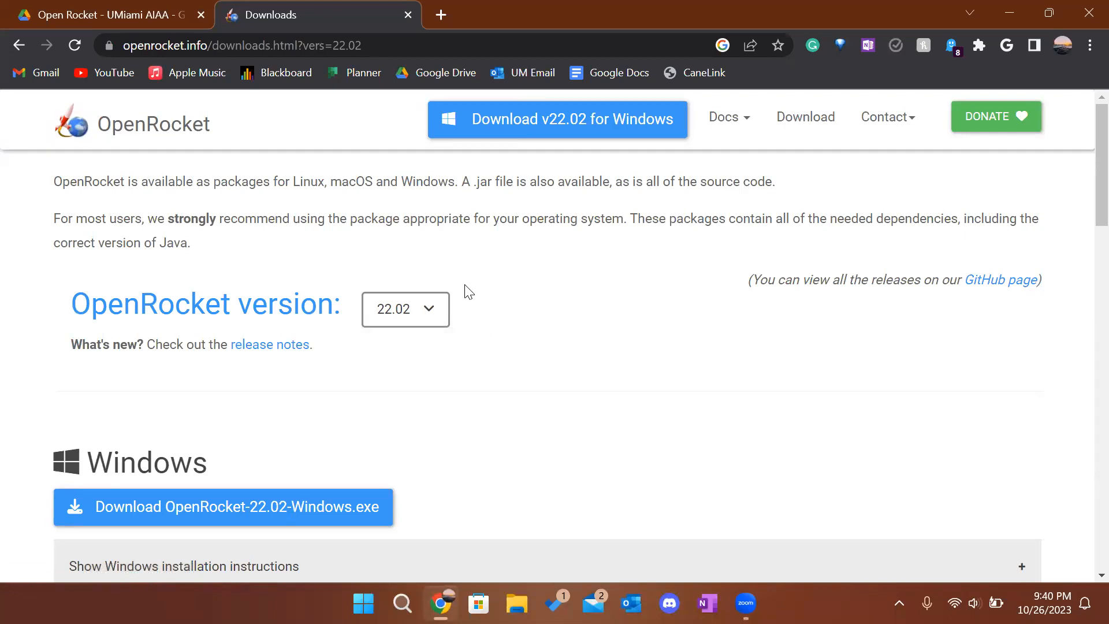
scroll(467, 292, "down", 1)
scroll(466, 290, "up", 1)
left_click(433, 308)
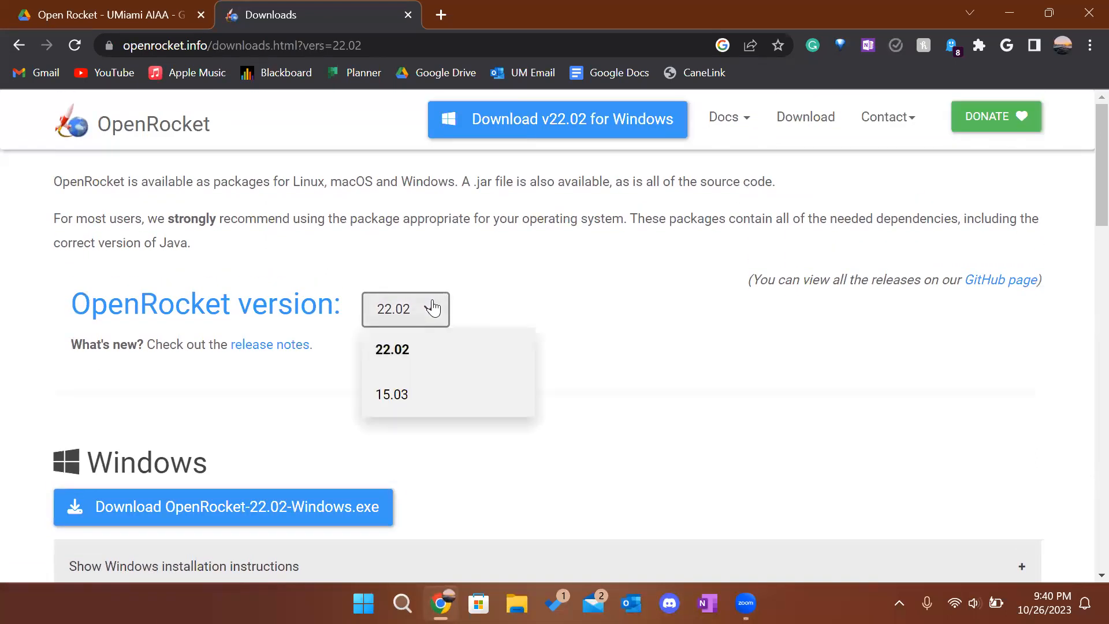
left_click(434, 351)
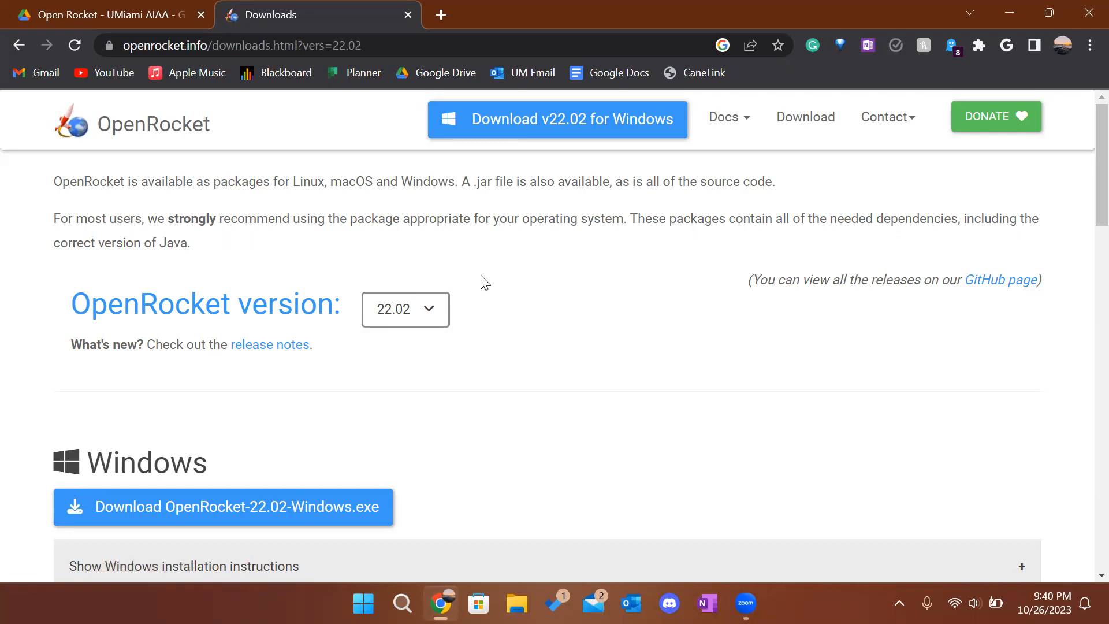
scroll(511, 312, "down", 3)
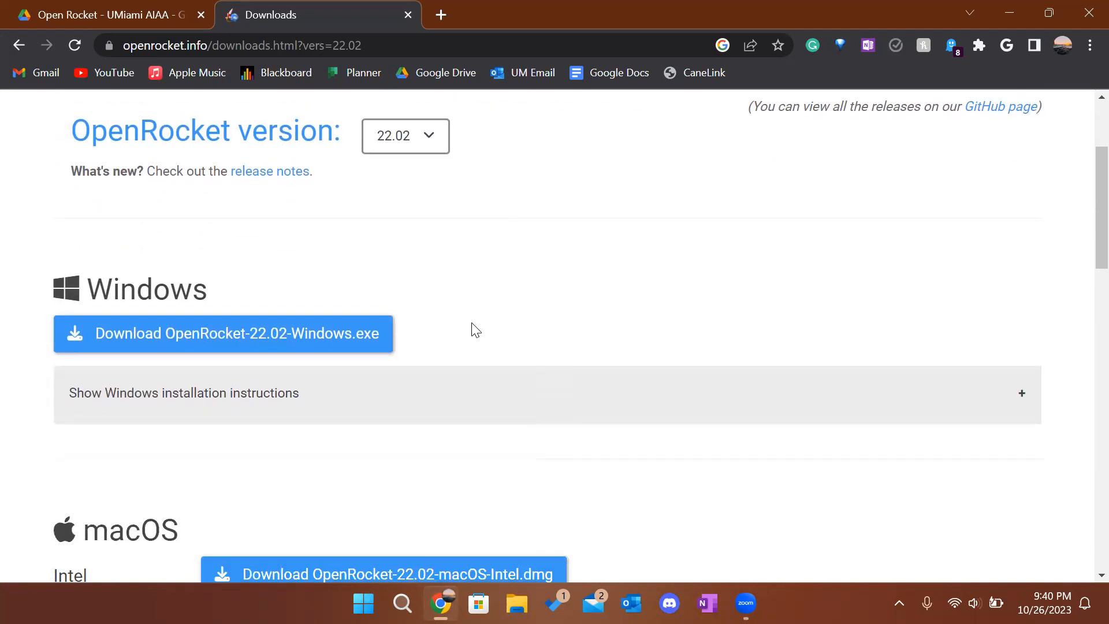
Minimize the browser and launch OpenRocket from the desktop.
left_click(1012, 10)
double_click(29, 396)
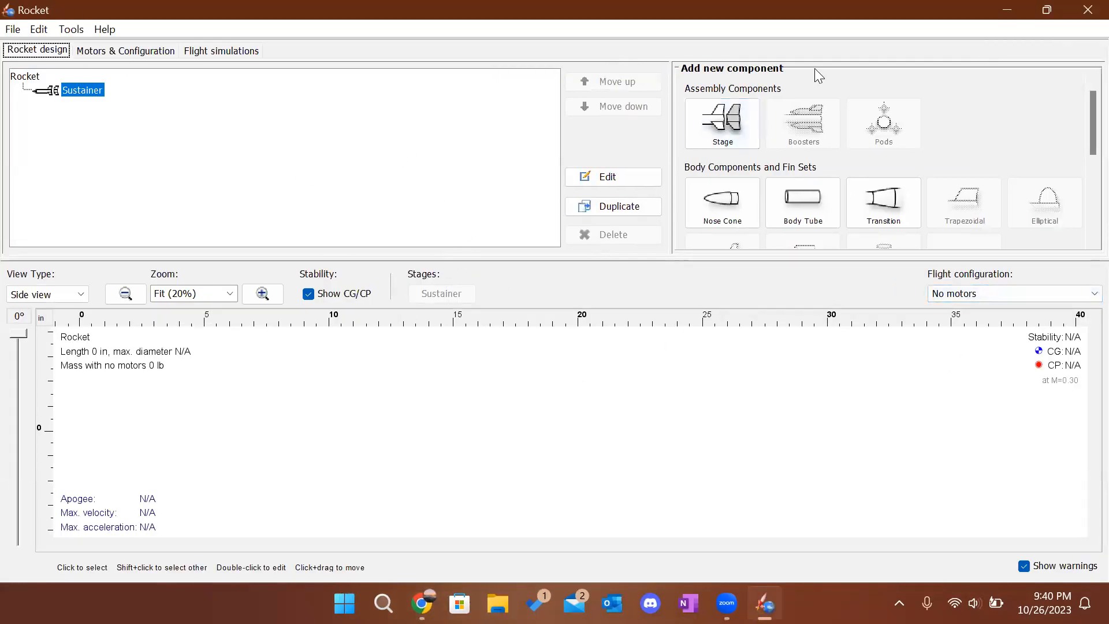
left_click(312, 162)
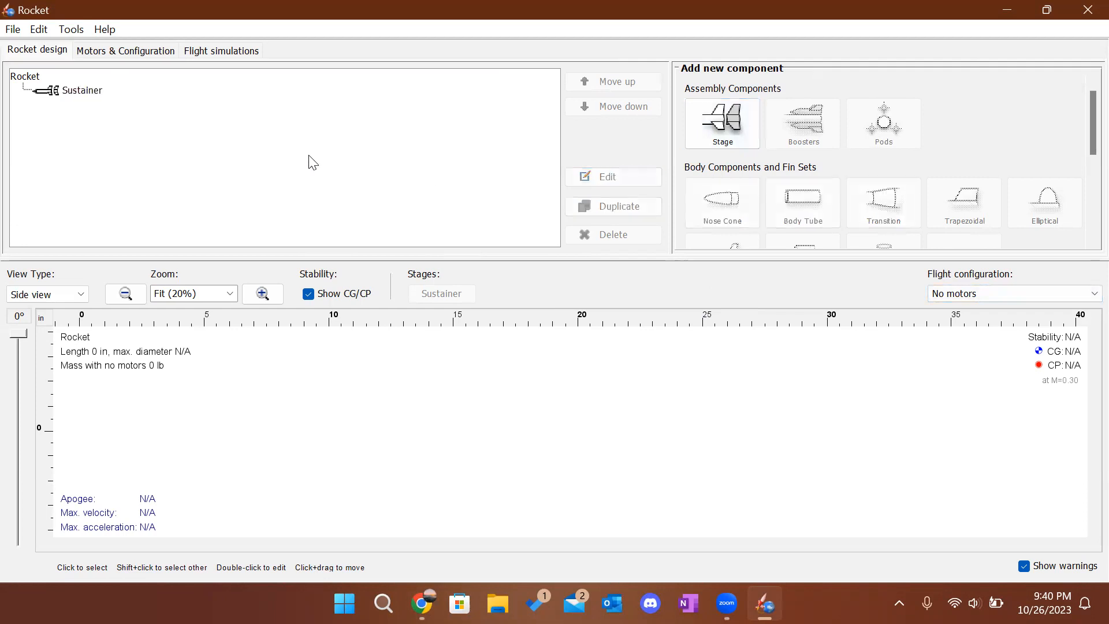
Open the preferences and review the General, Design, Simulation and Launch settings.
left_click(39, 30)
left_click(12, 32)
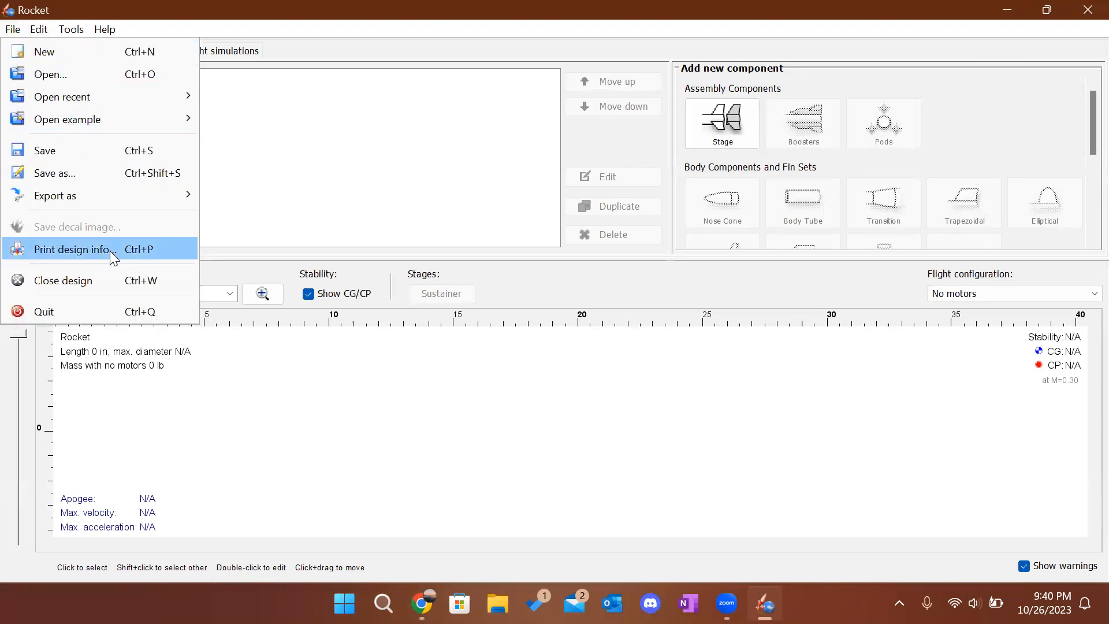
mouse_move(40, 30)
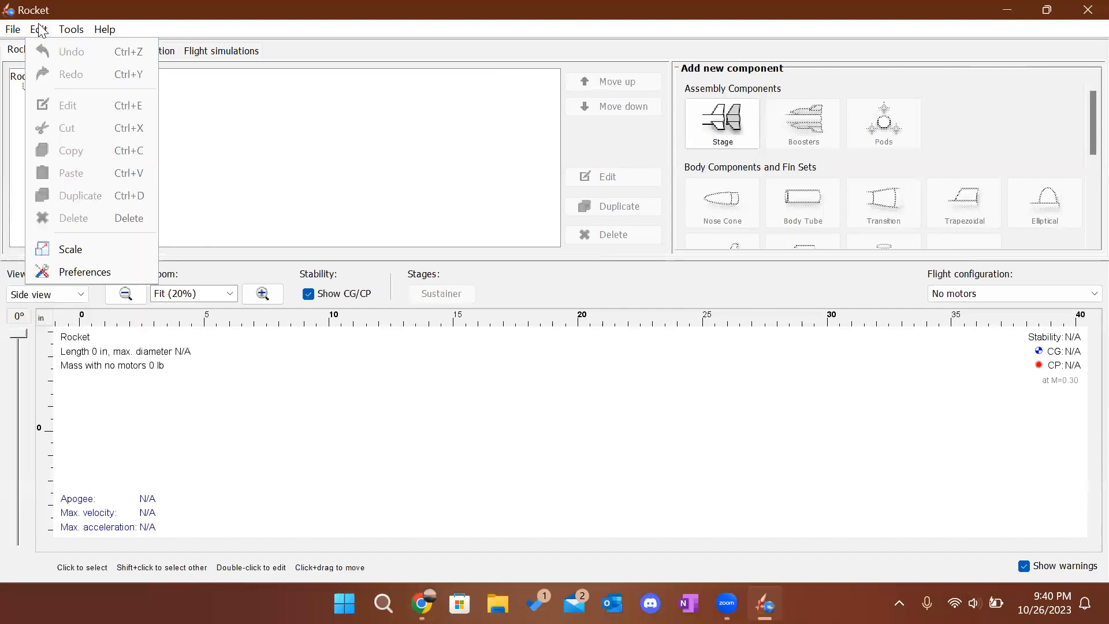
left_click(85, 273)
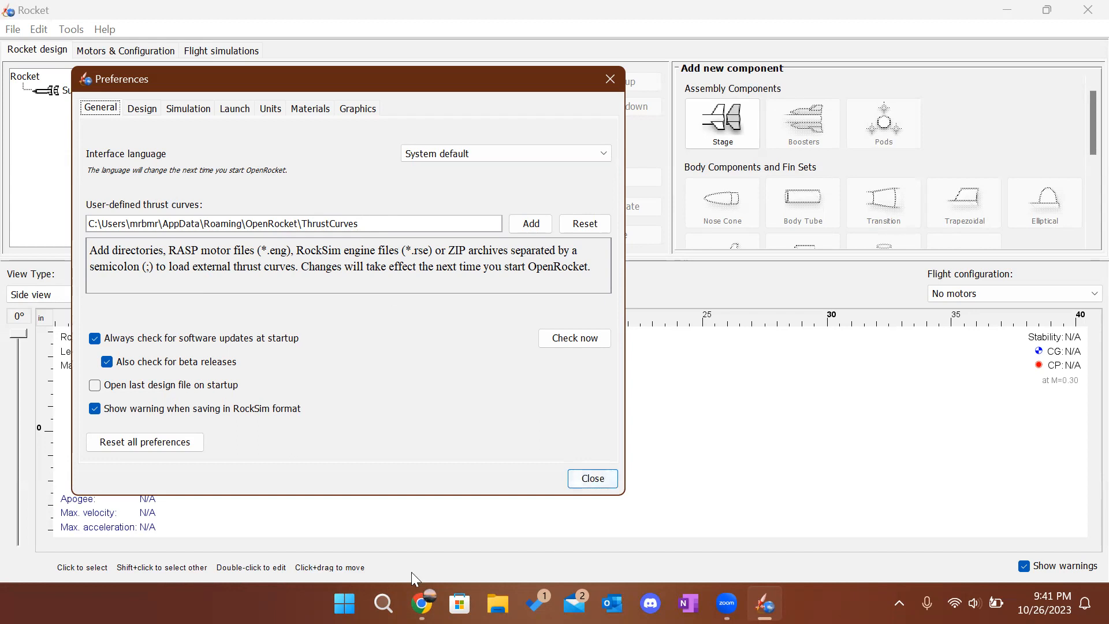
left_click(143, 109)
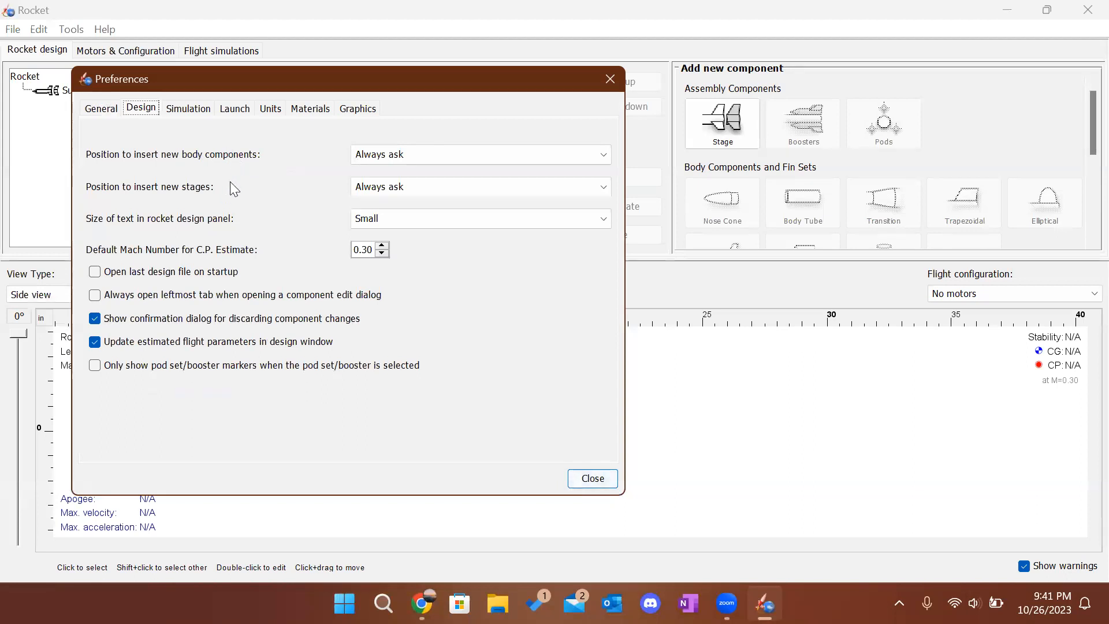
left_click(184, 111)
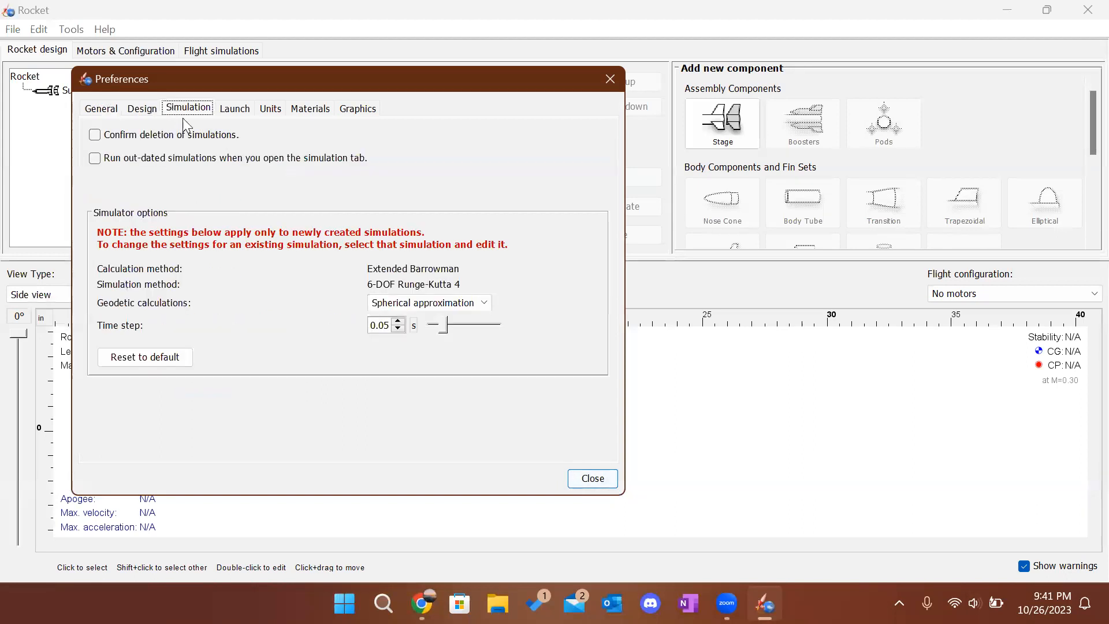
left_click(229, 115)
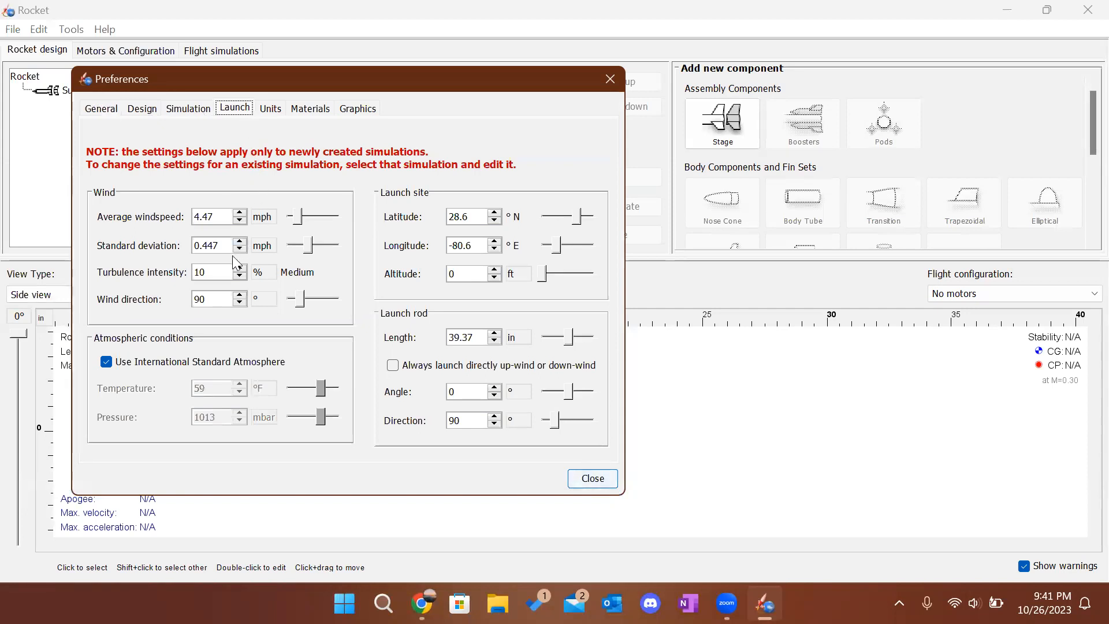
Set the preferred units to the imperial defaults and change the mass unit to lb.
left_click(271, 112)
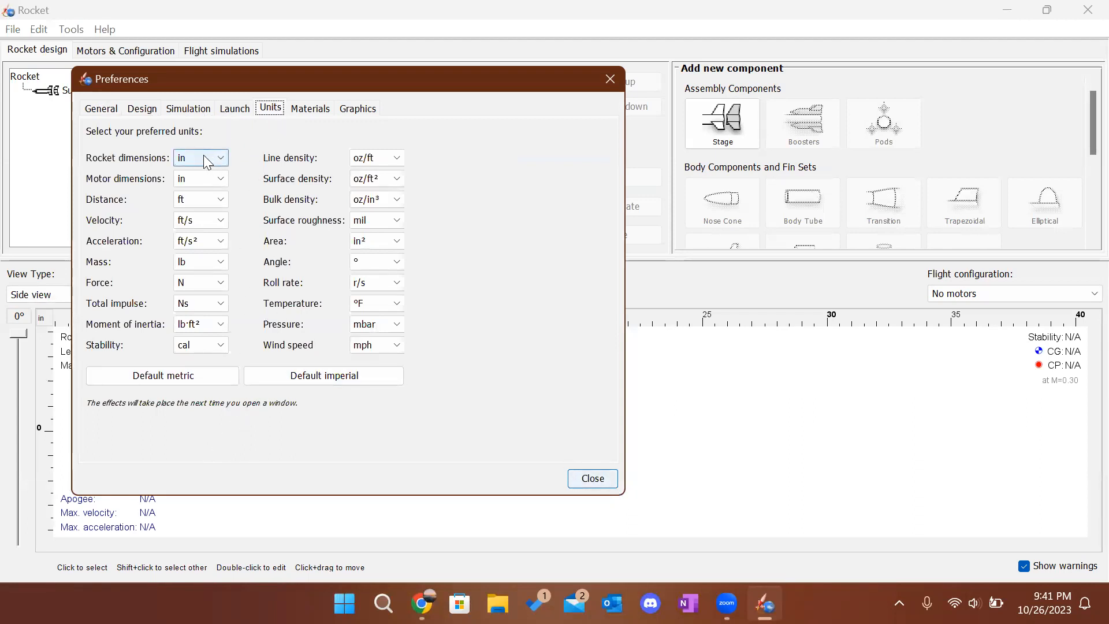
left_click(301, 382)
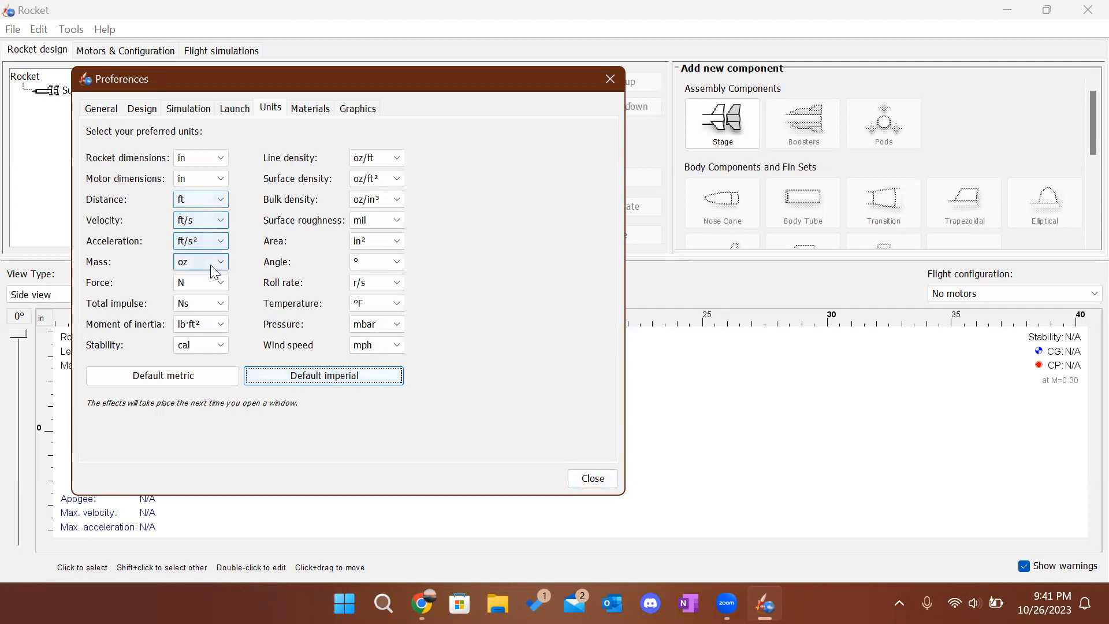
left_click(213, 265)
left_click(215, 306)
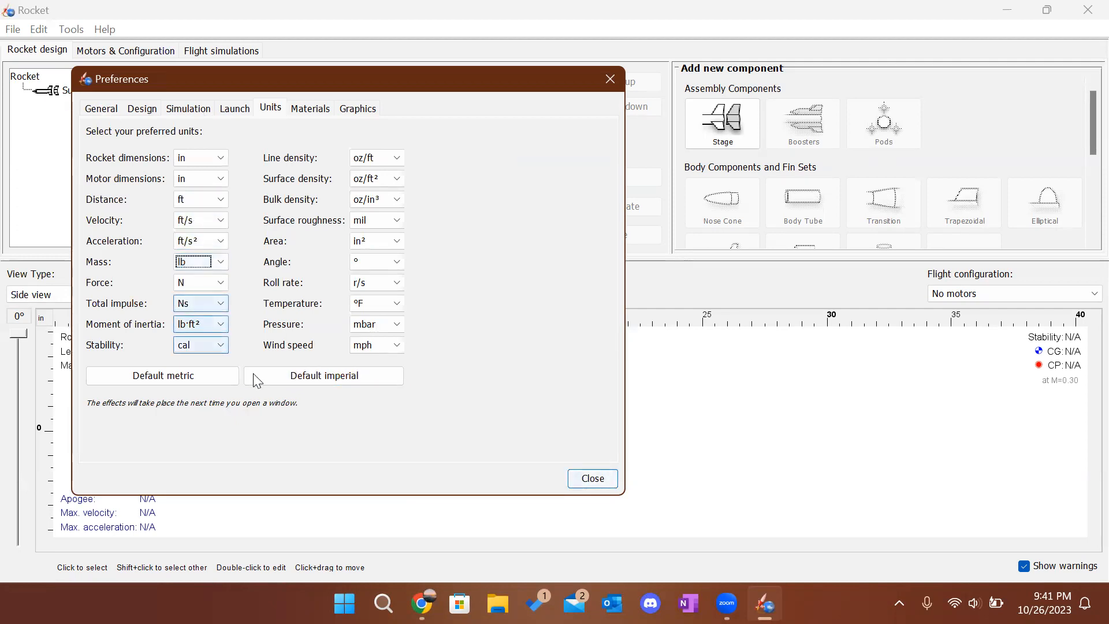
Examine the materials list with its densities and the graphics settings, and close the preferences.
left_click(295, 112)
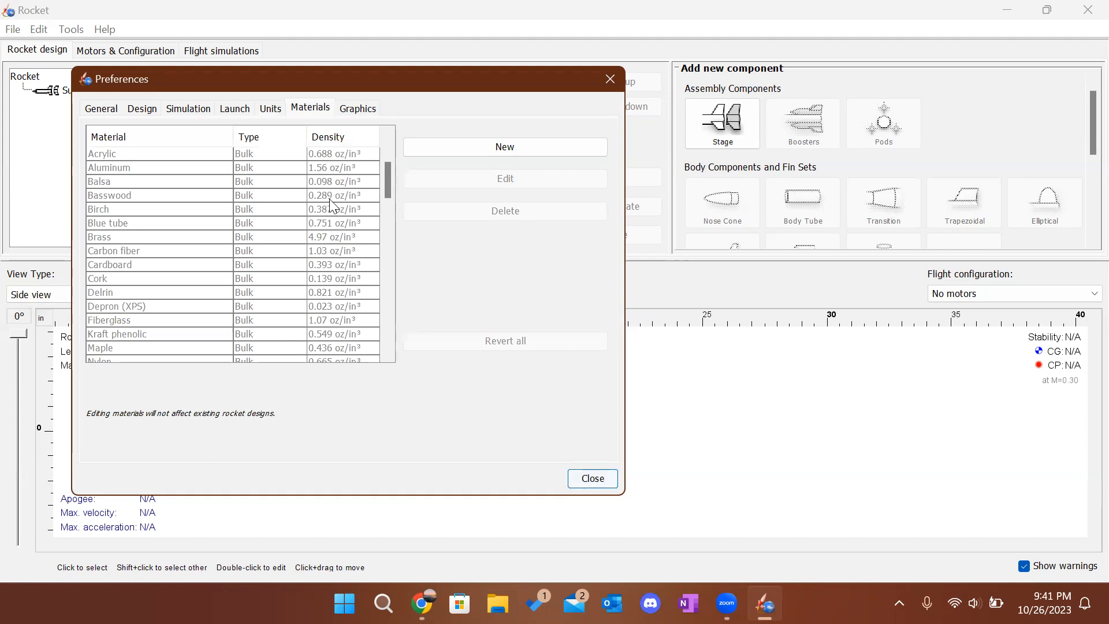
scroll(235, 276, "down", 15)
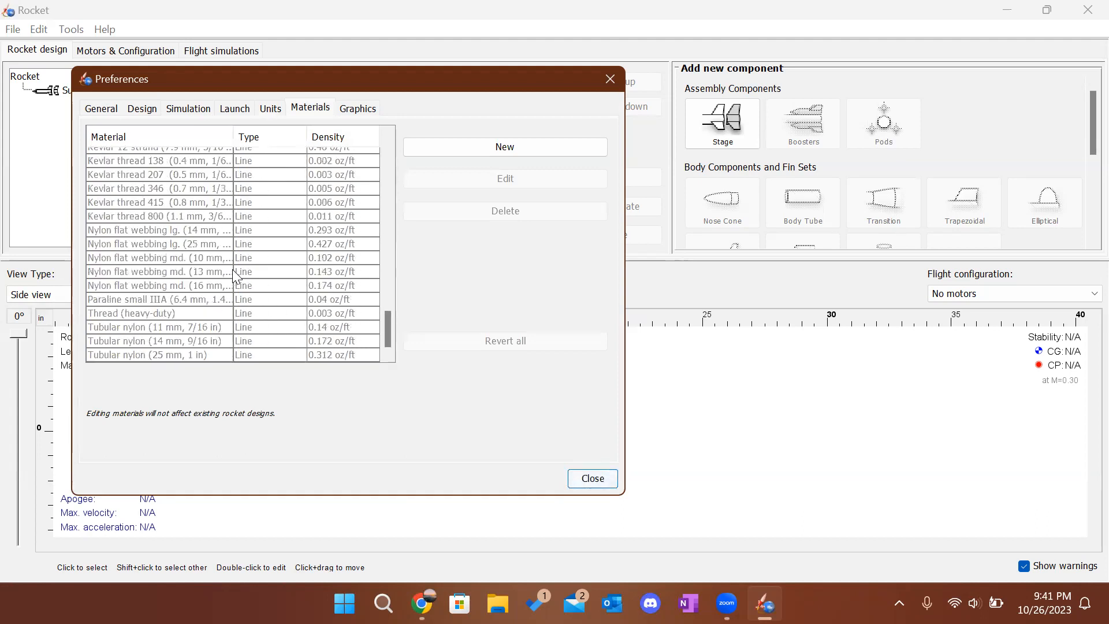
scroll(235, 276, "up", 2)
scroll(238, 276, "up", 10)
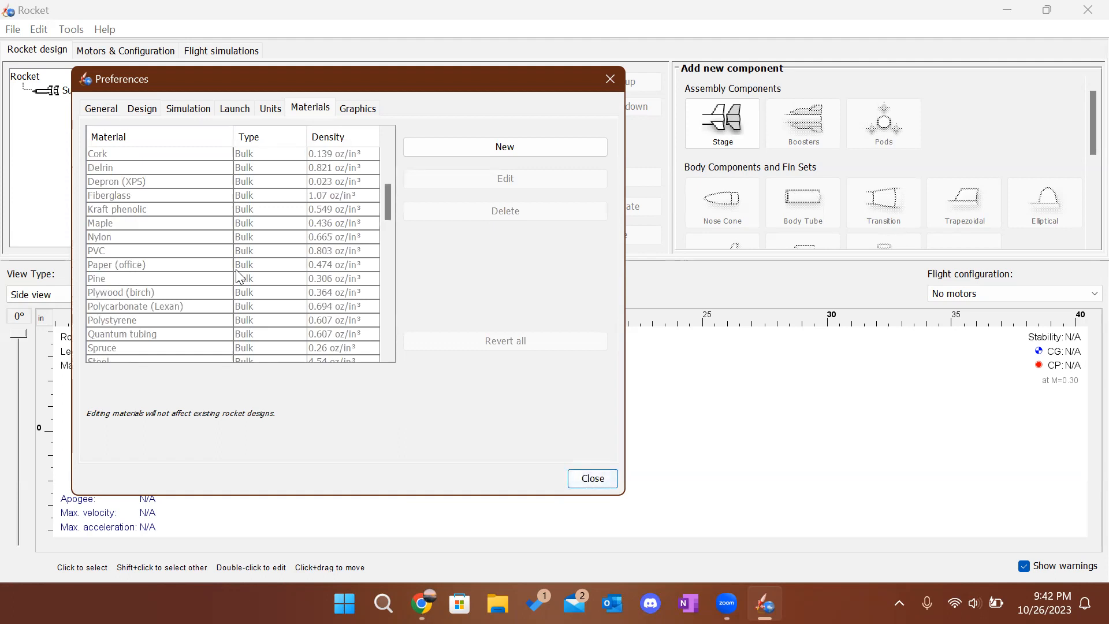
scroll(236, 269, "down", 5)
scroll(235, 269, "up", 7)
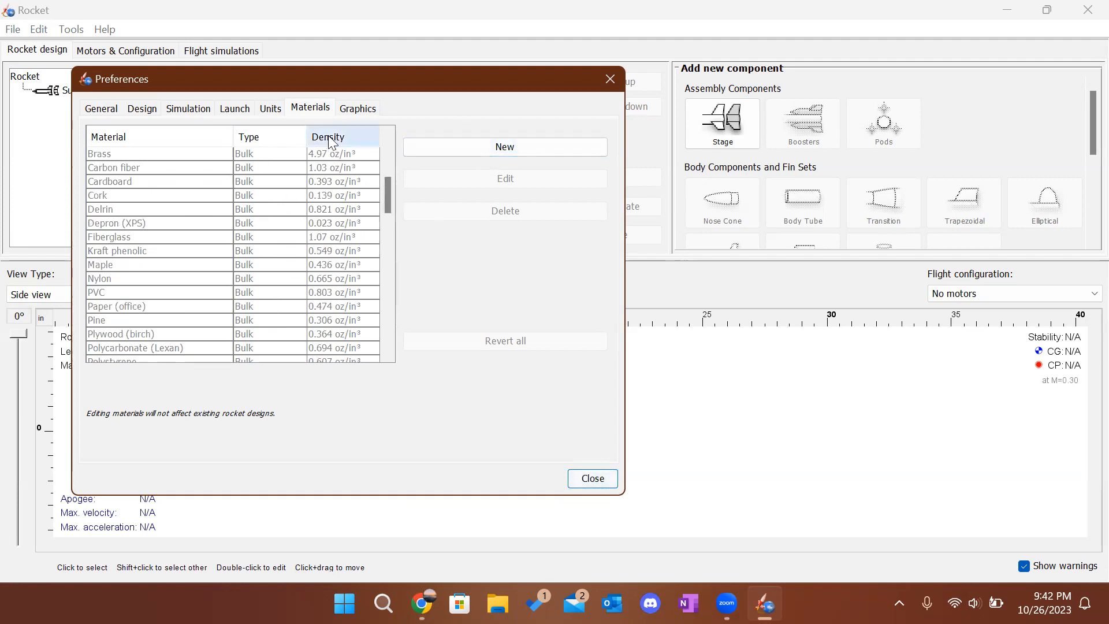
left_click(350, 110)
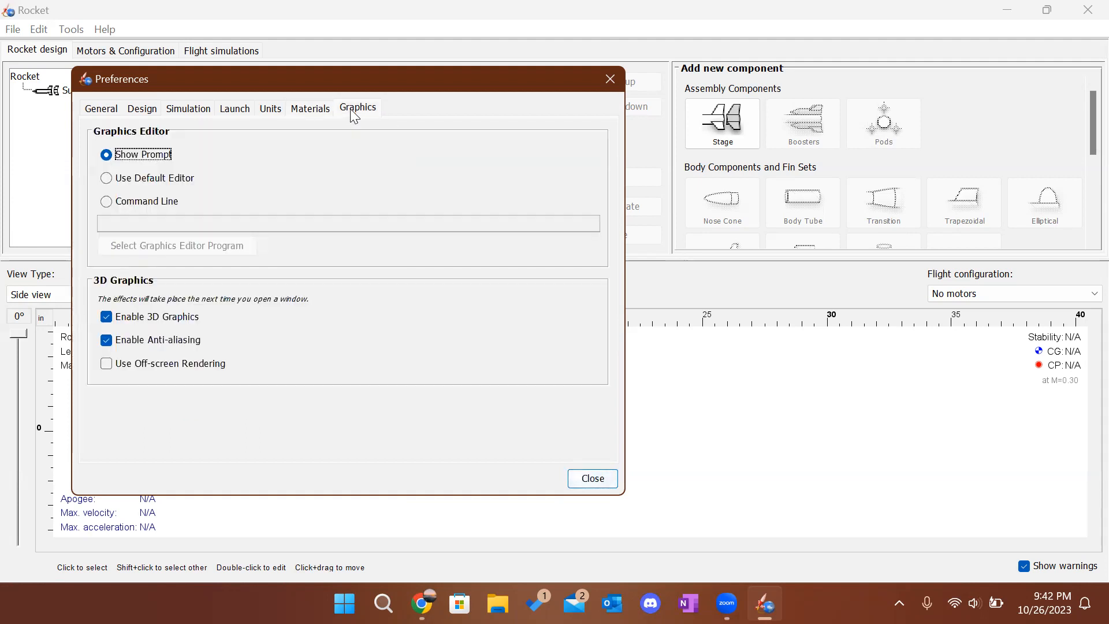
left_click(593, 479)
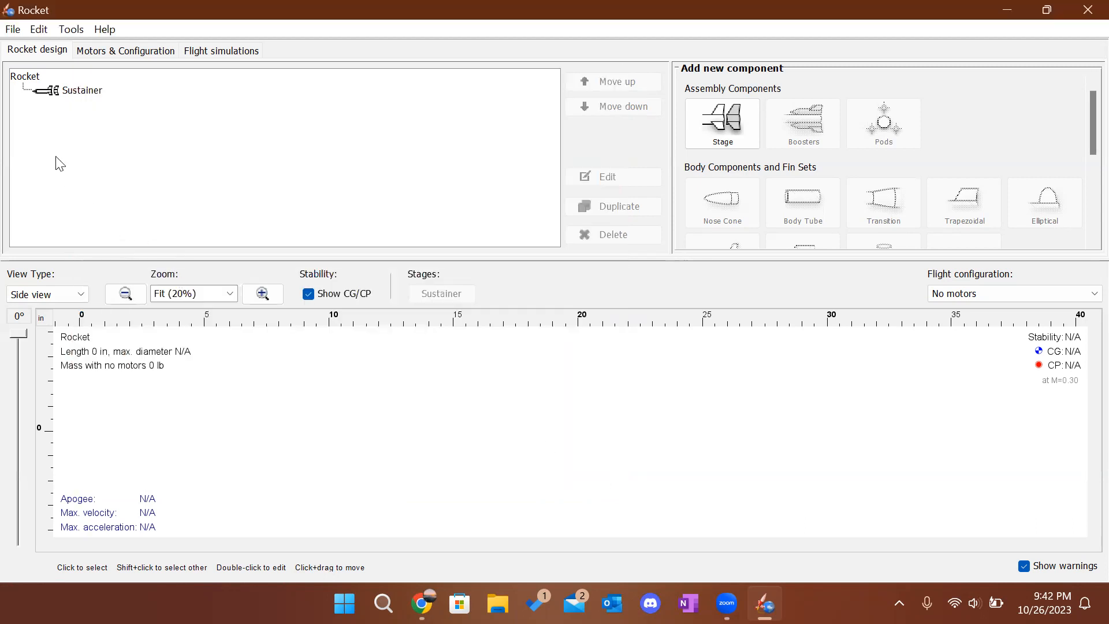
left_click(71, 30)
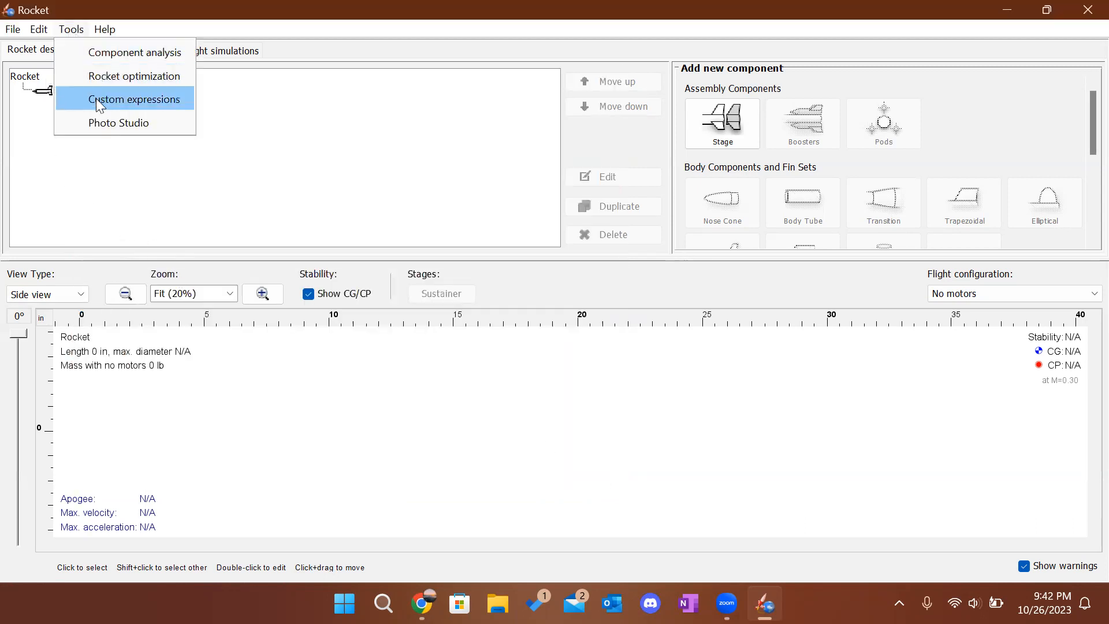
mouse_move(91, 32)
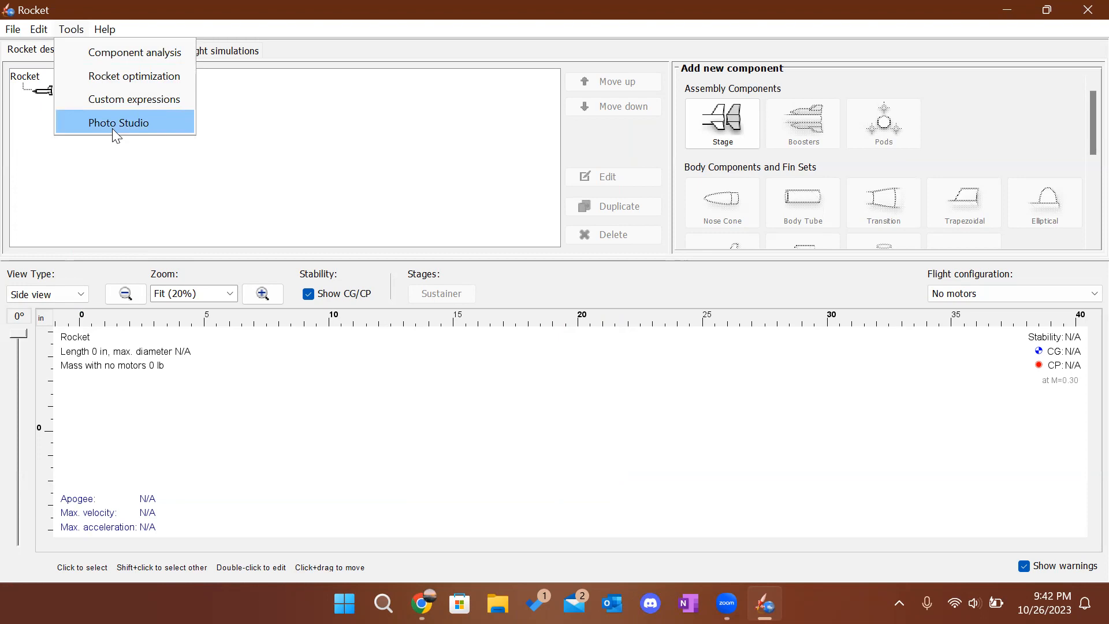
left_click(289, 191)
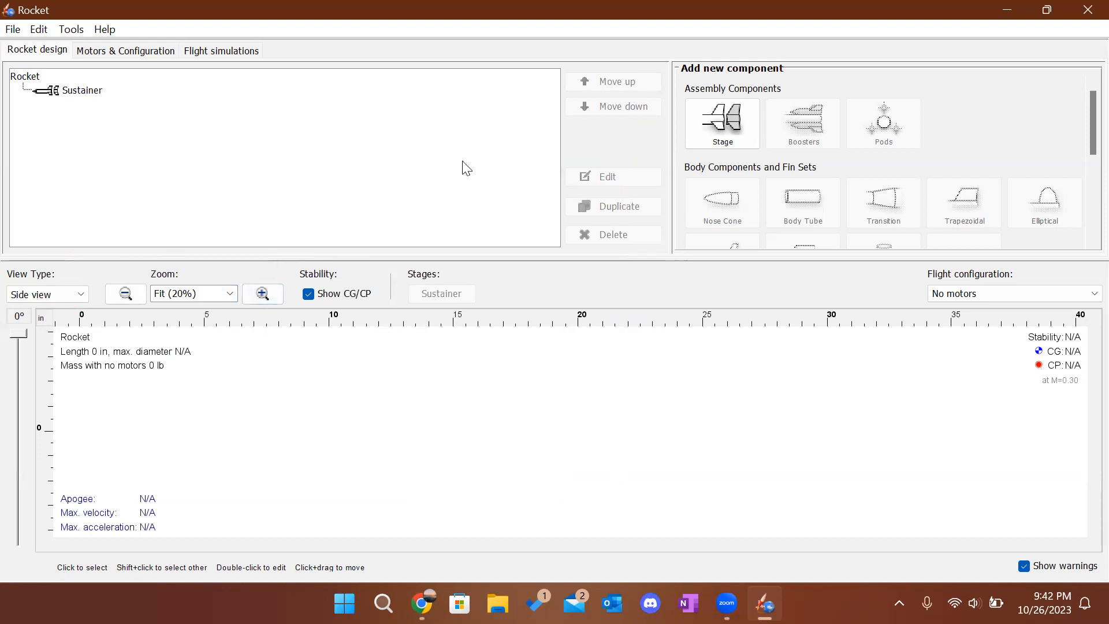
left_click(80, 93)
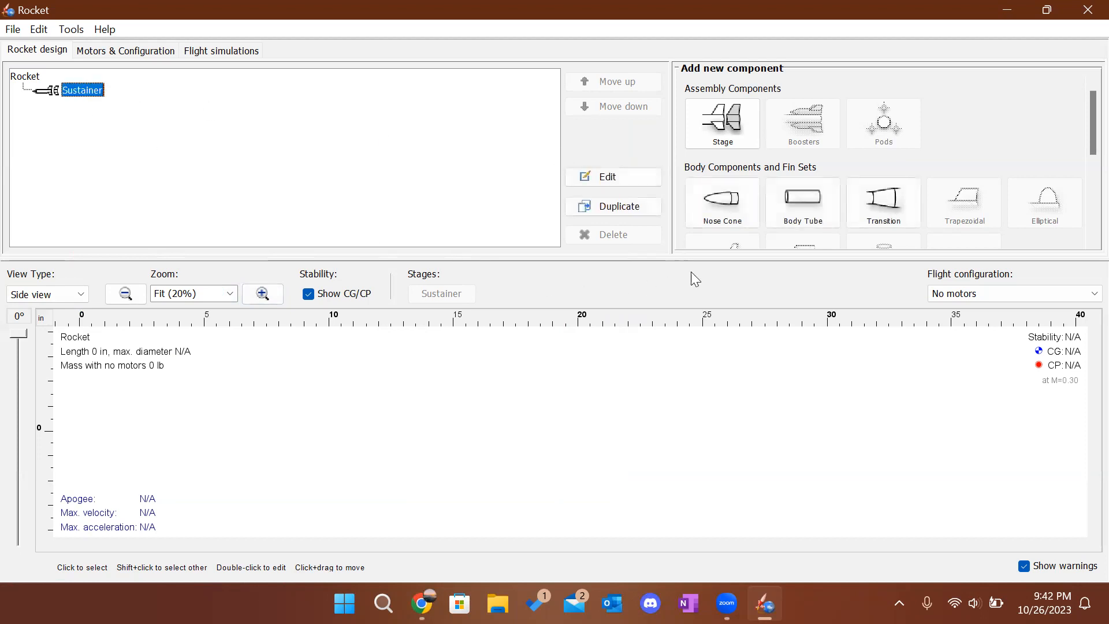
left_click(249, 126)
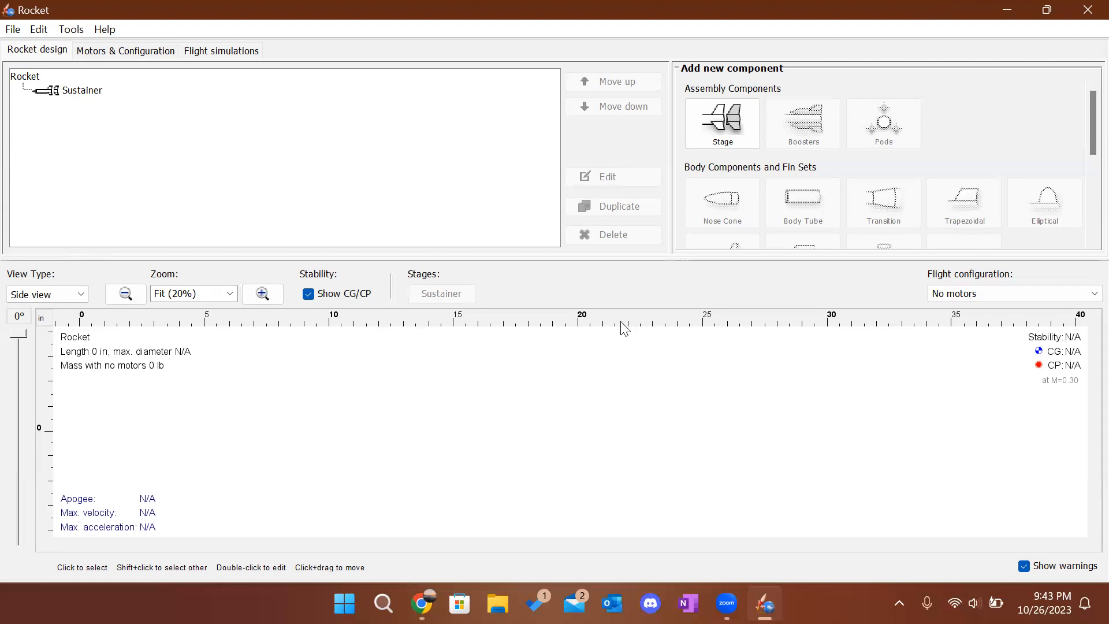
Enlarge the rocket design area and look through the available components down to the inner and mass components.
left_click_drag(556, 260, 562, 281)
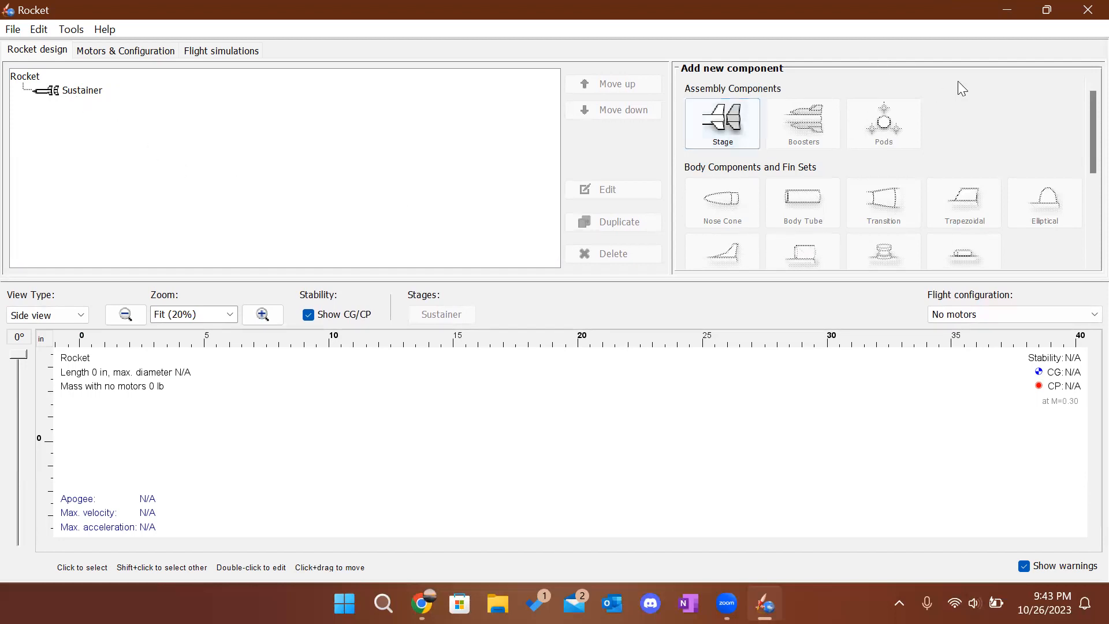
scroll(907, 164, "down", 5)
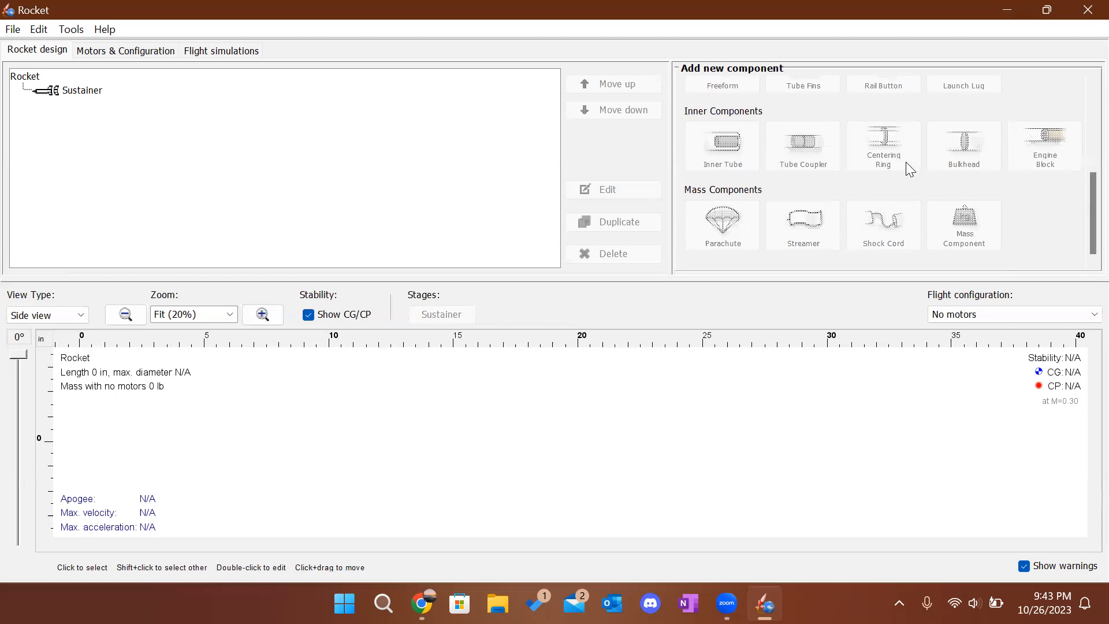
Look through the view types, the flight configuration choices and the available assembly and body components.
scroll(907, 164, "up", 5)
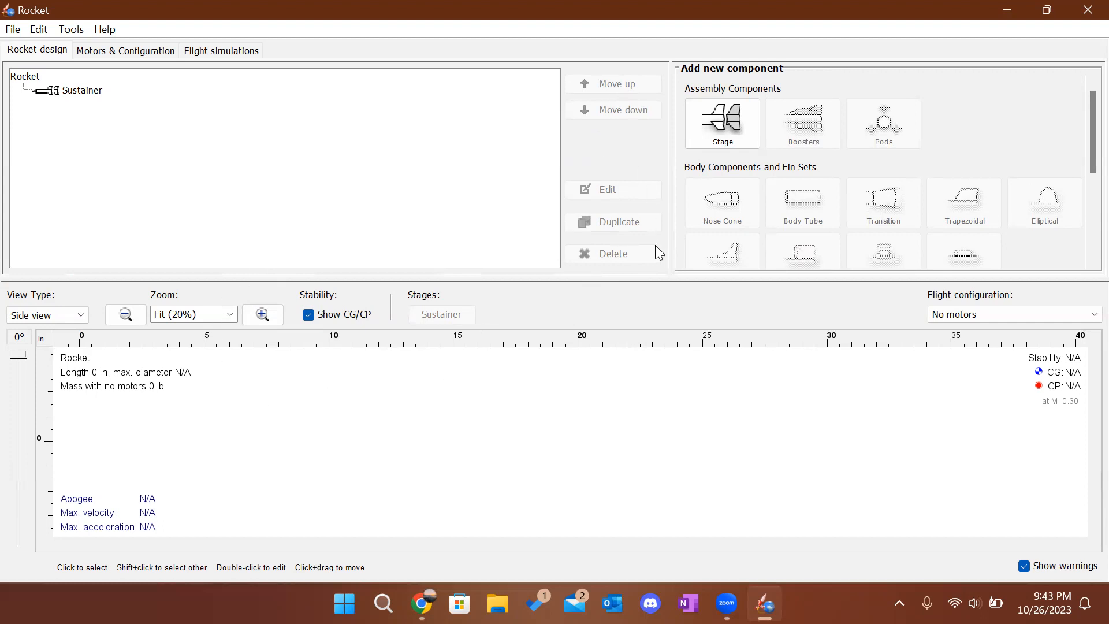
left_click(80, 314)
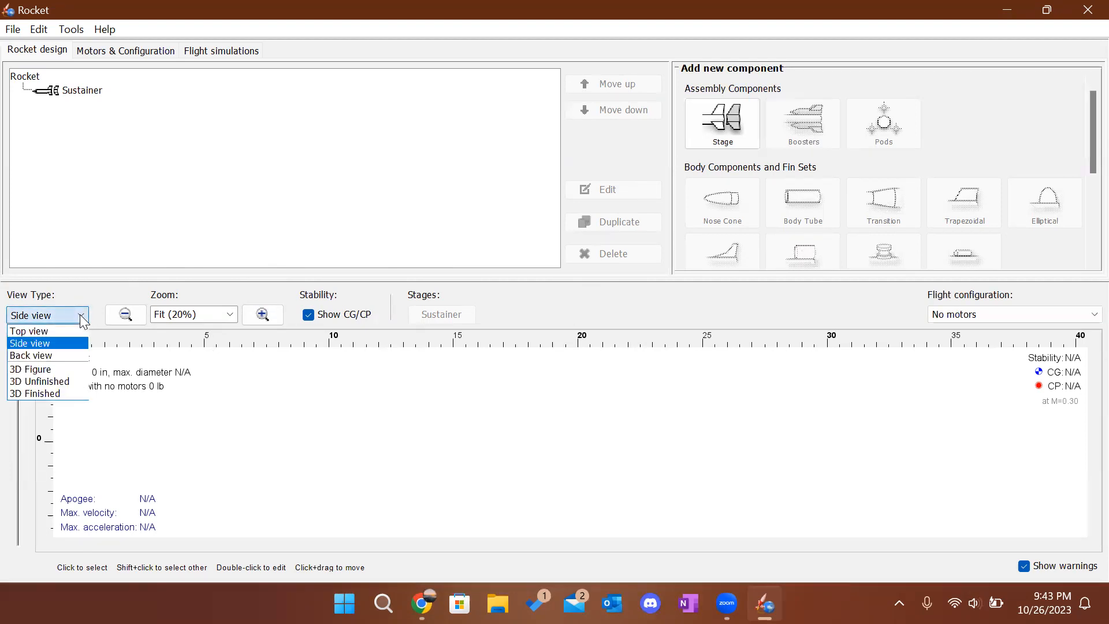
left_click(80, 315)
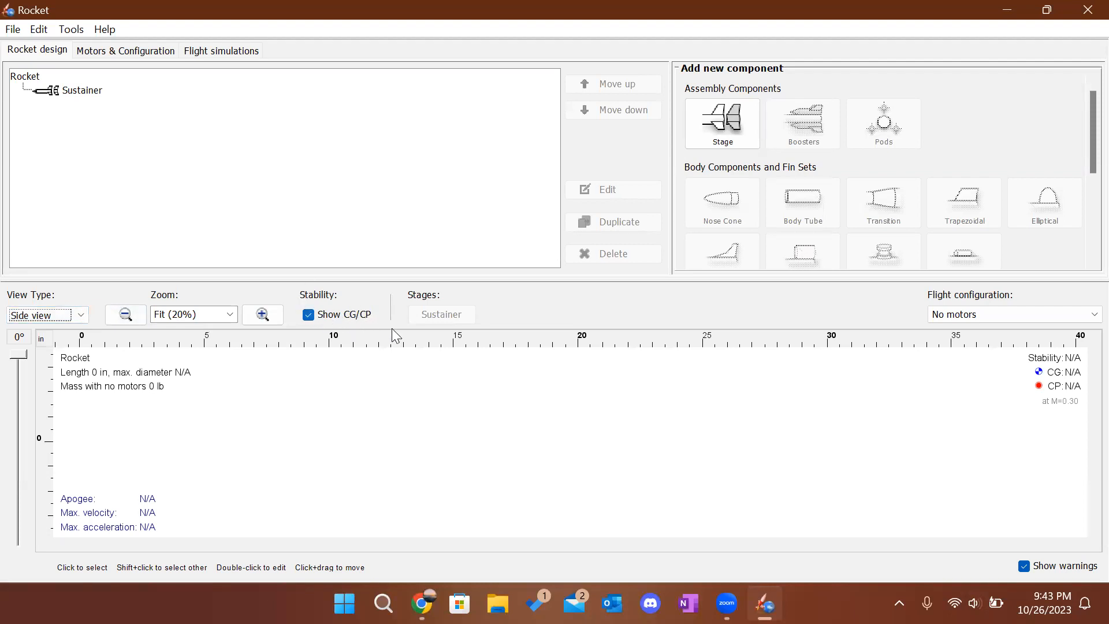
left_click(970, 309)
left_click(973, 309)
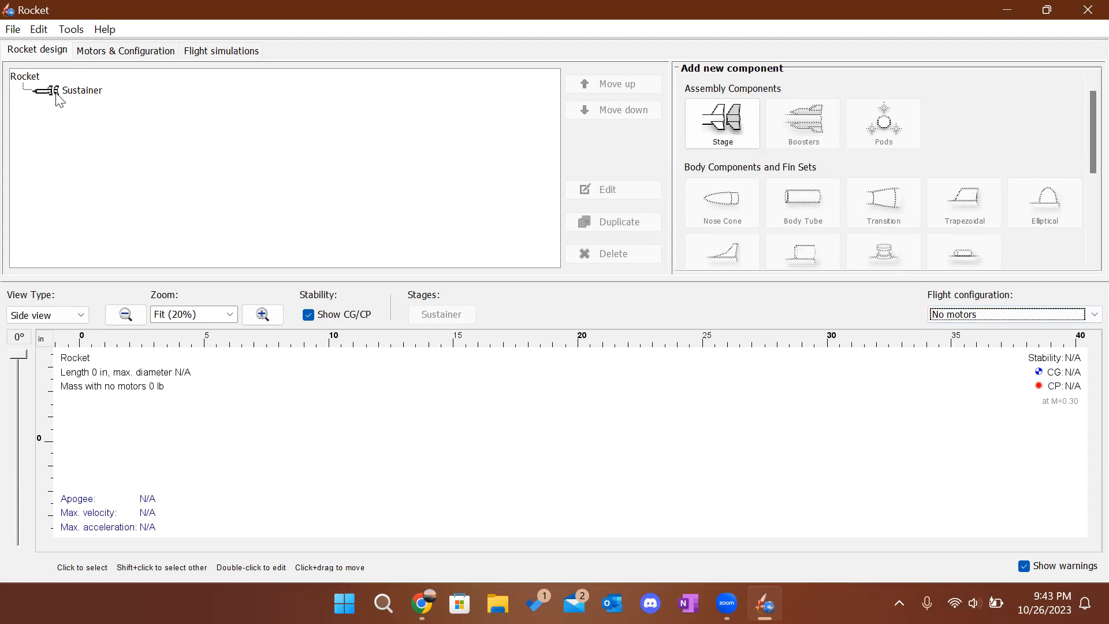
scroll(742, 124, "down", 3)
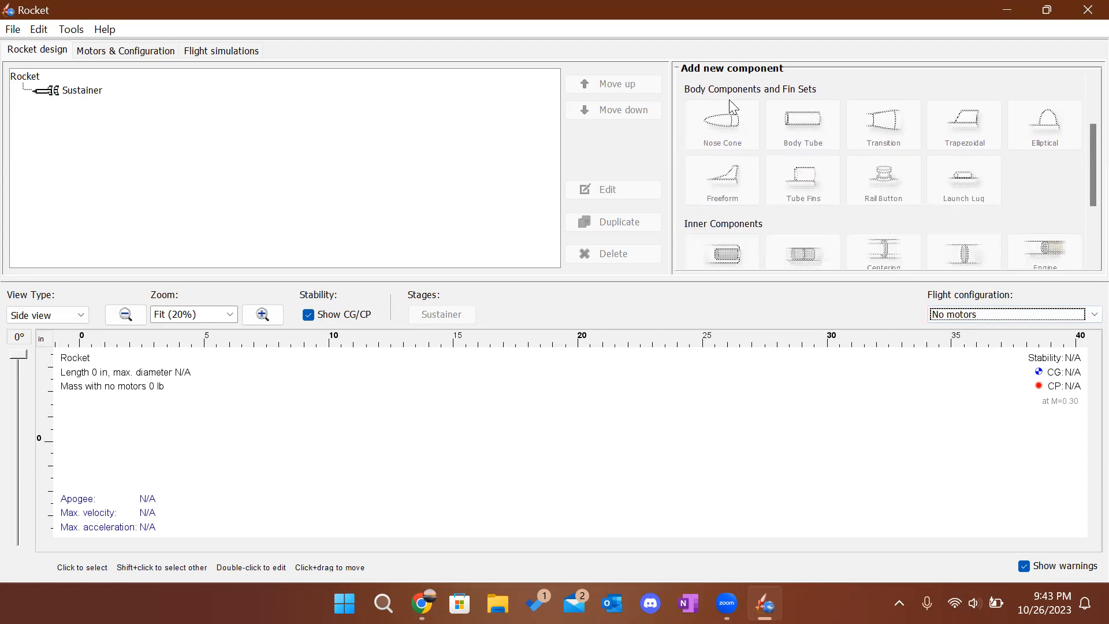
scroll(1082, 138, "up", 3)
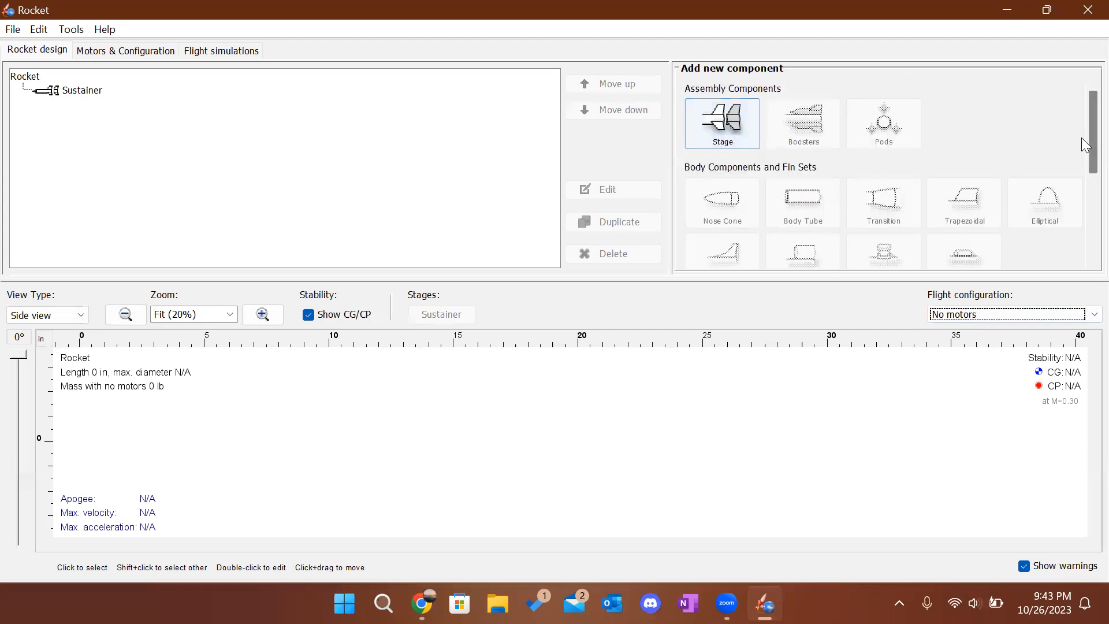
Add a nose cone to the Sustainer stage and set its base diameter to 3 in.
left_click(73, 93)
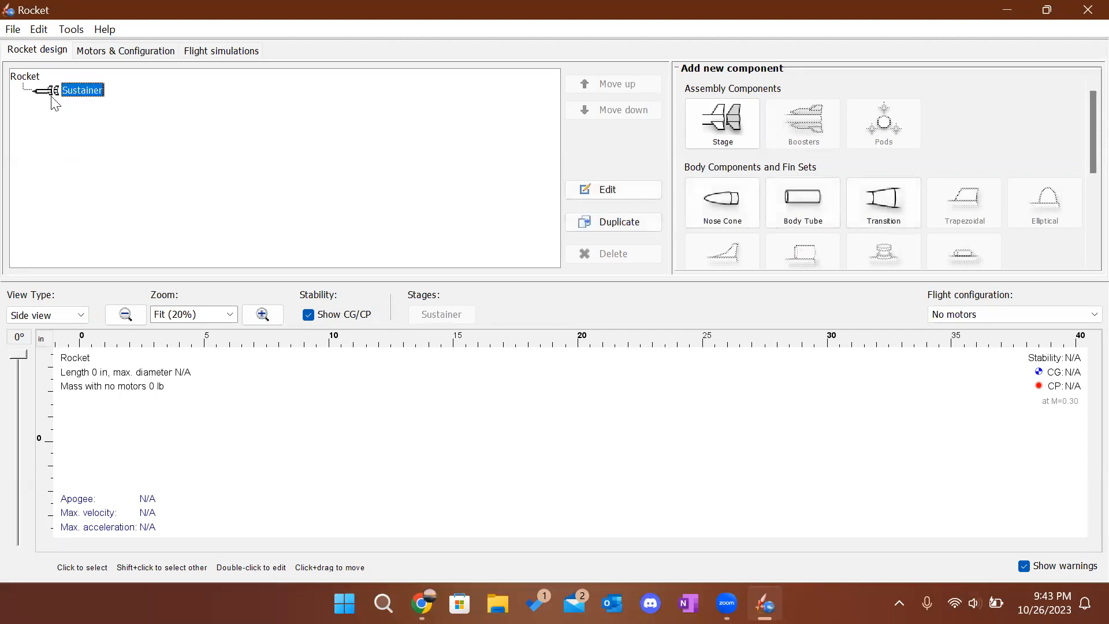
left_click(730, 212)
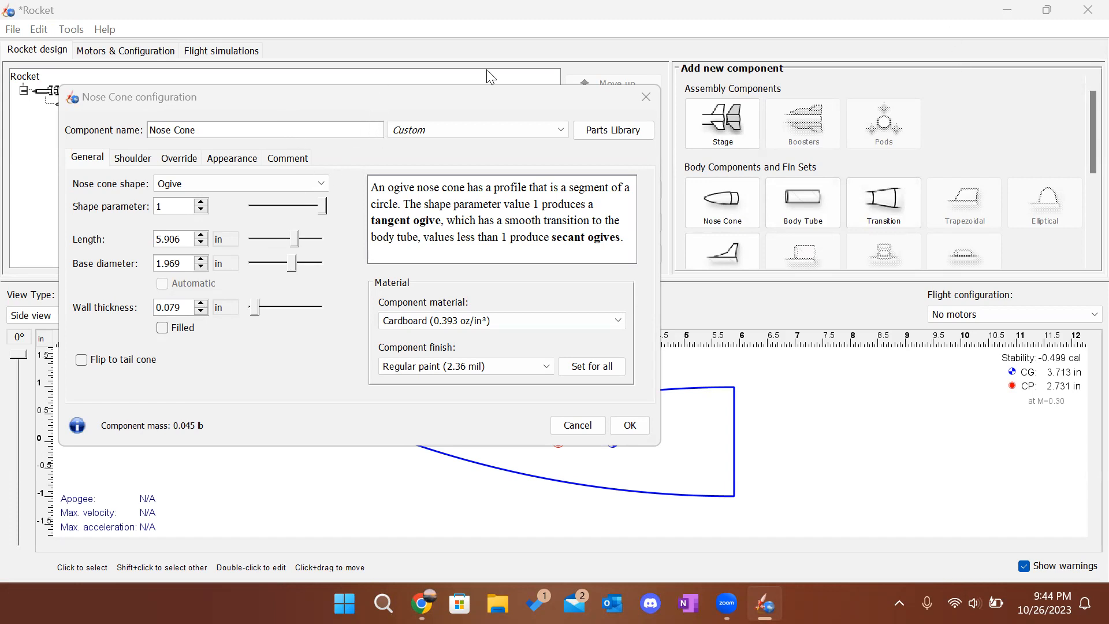
left_click(630, 427)
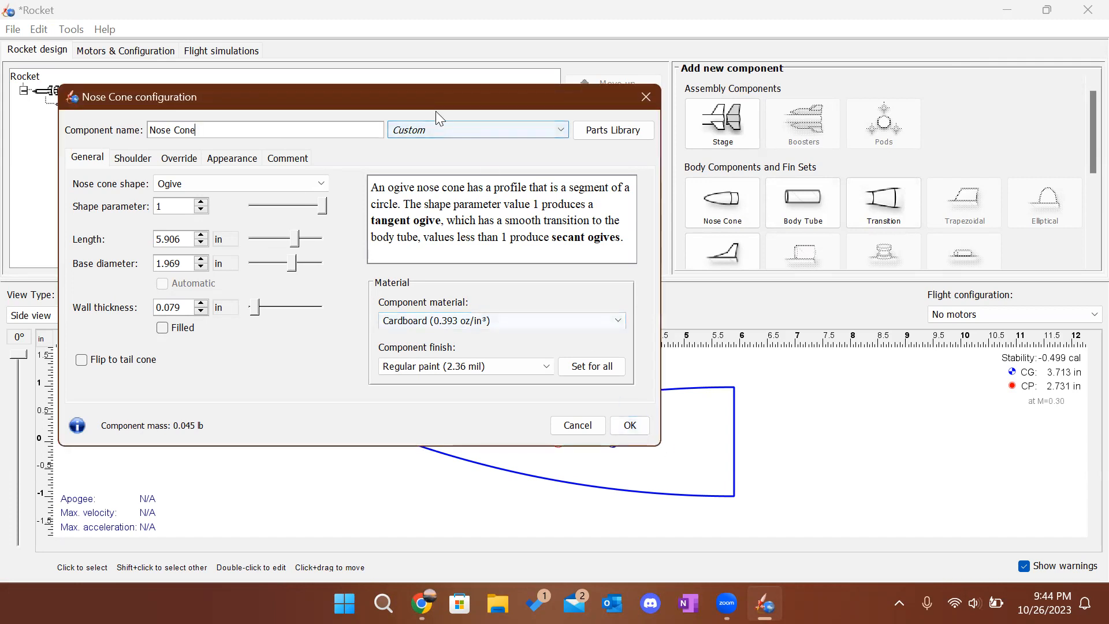
left_click_drag(446, 92, 455, 88)
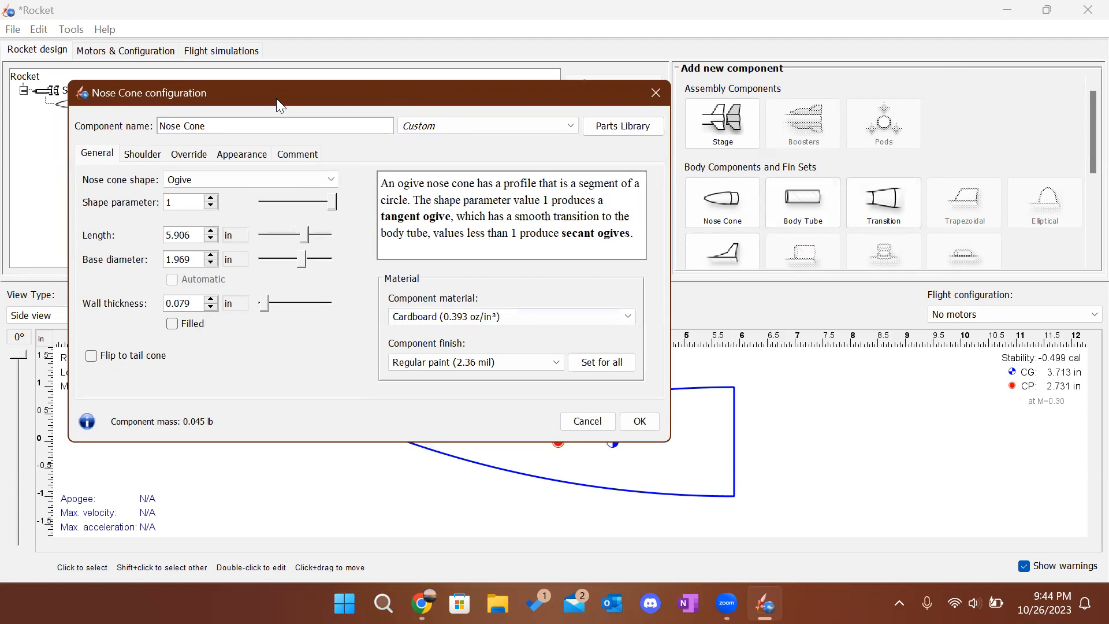
left_click_drag(276, 98, 296, 107)
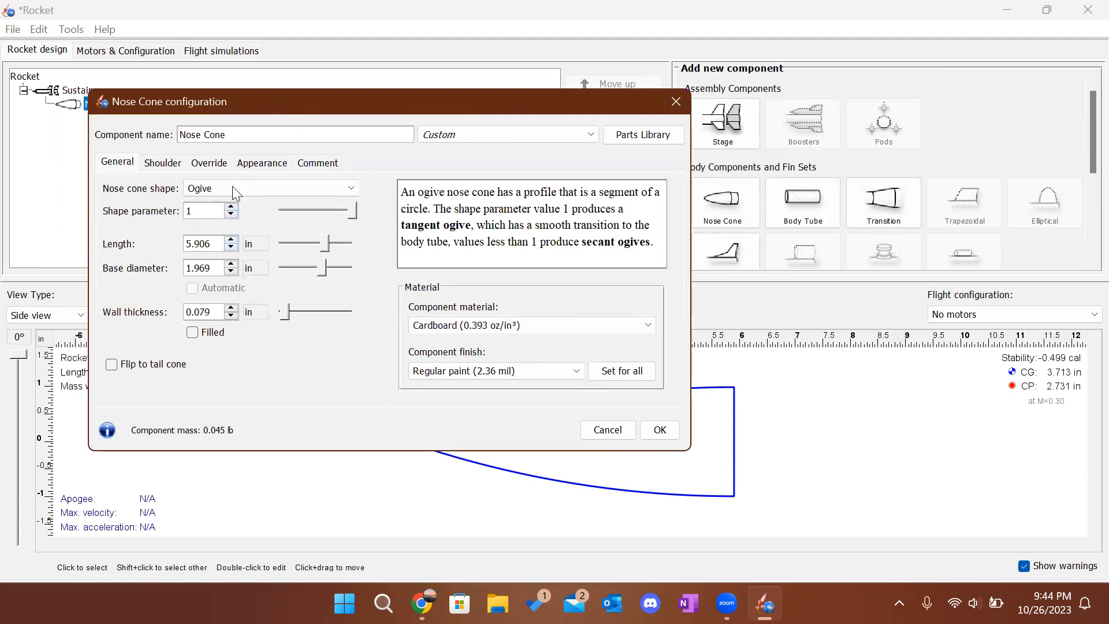
left_click(222, 269)
type("3")
key("Return")
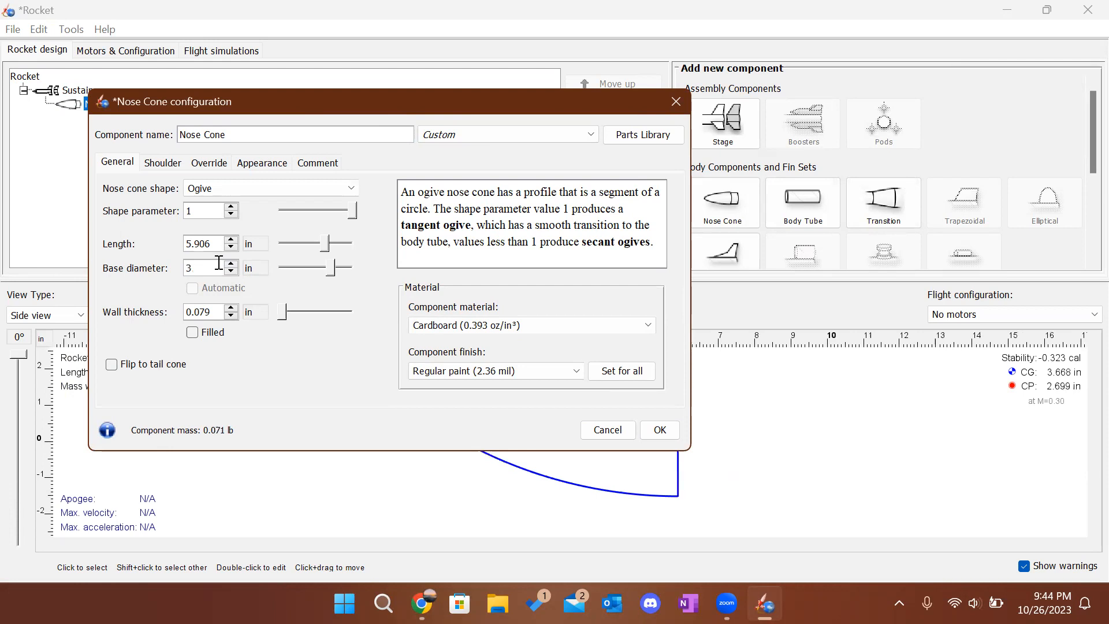
Change the nose cone shape to Ellipsoid and set its length to 6 in.
left_click_drag(432, 93, 450, 35)
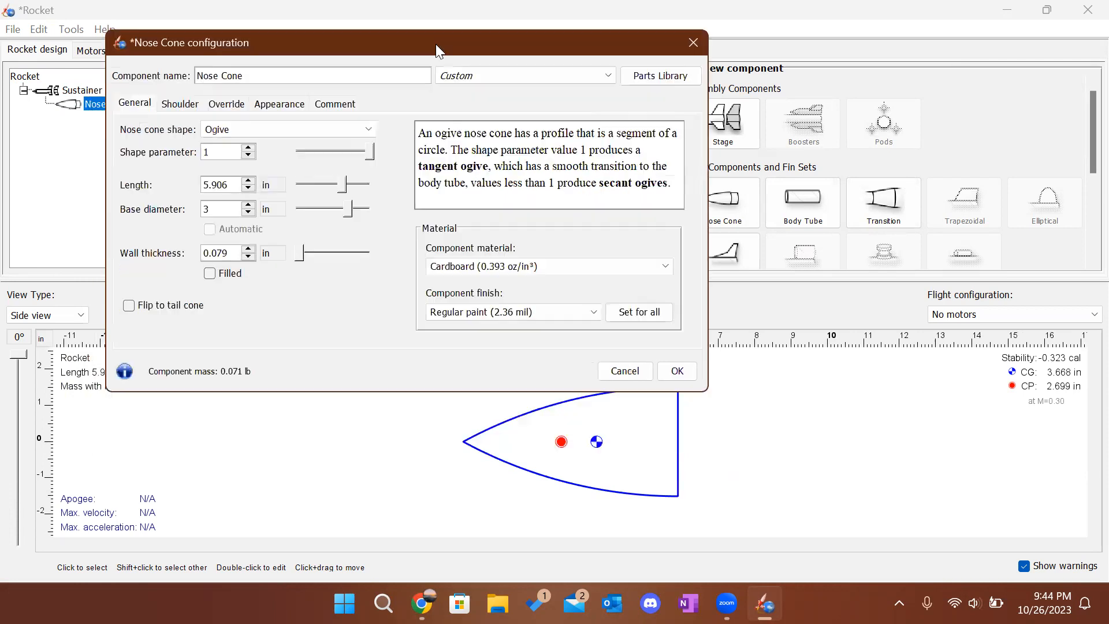
left_click(249, 129)
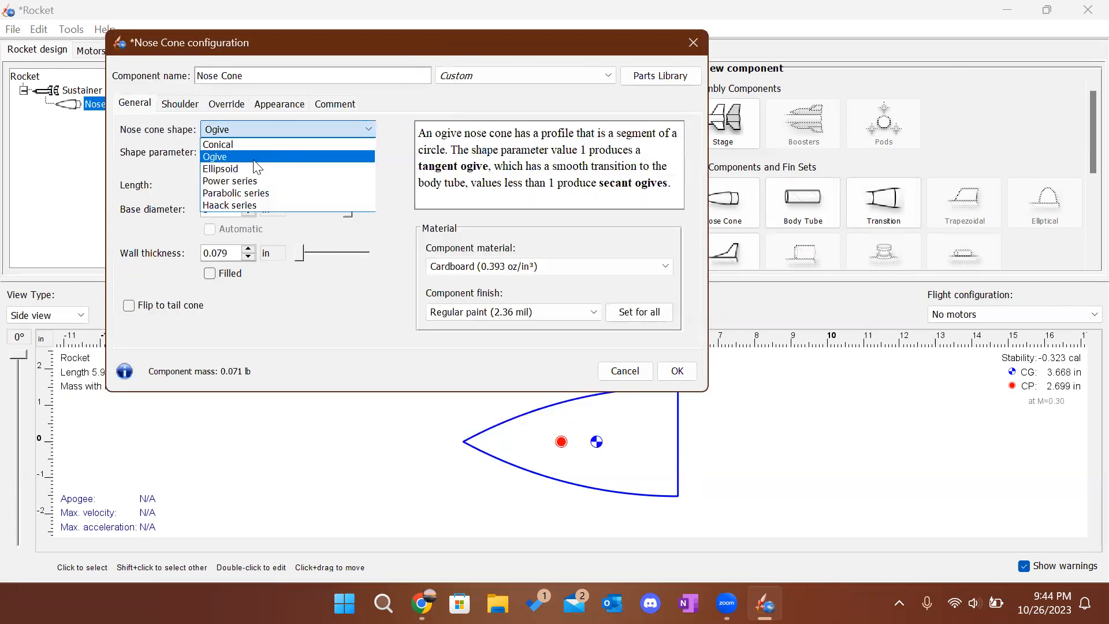
left_click(255, 169)
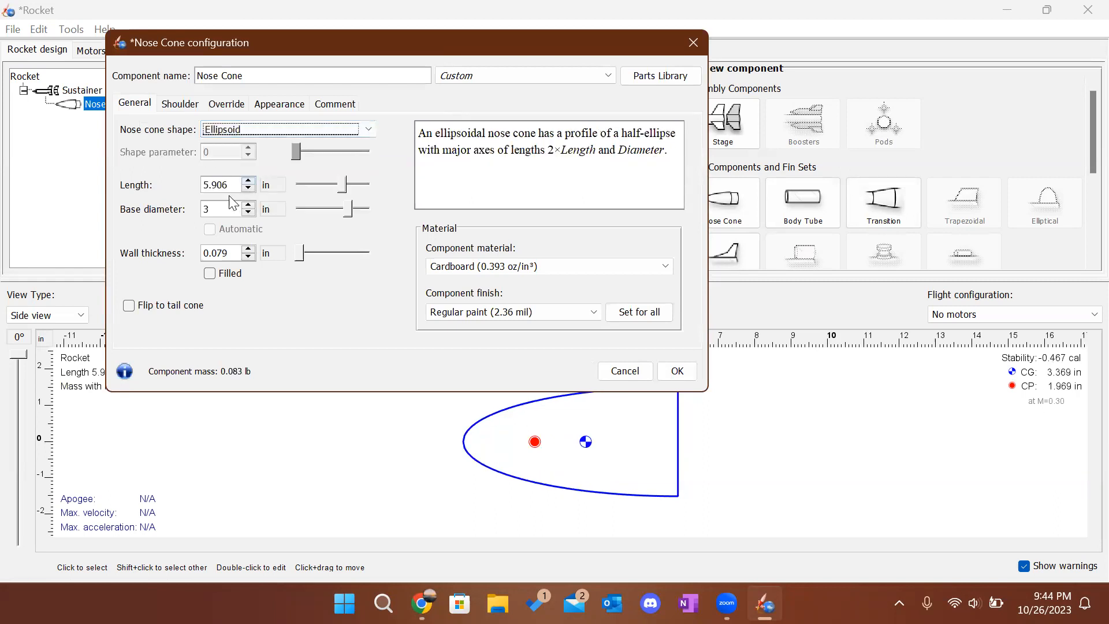
left_click(232, 184)
type("6")
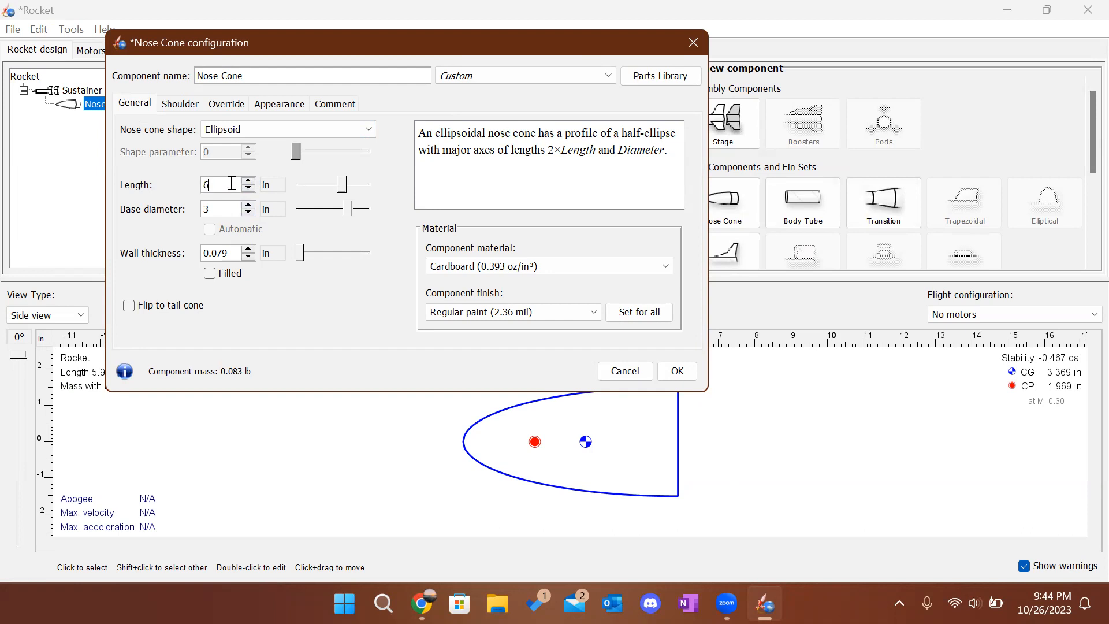
key("Return")
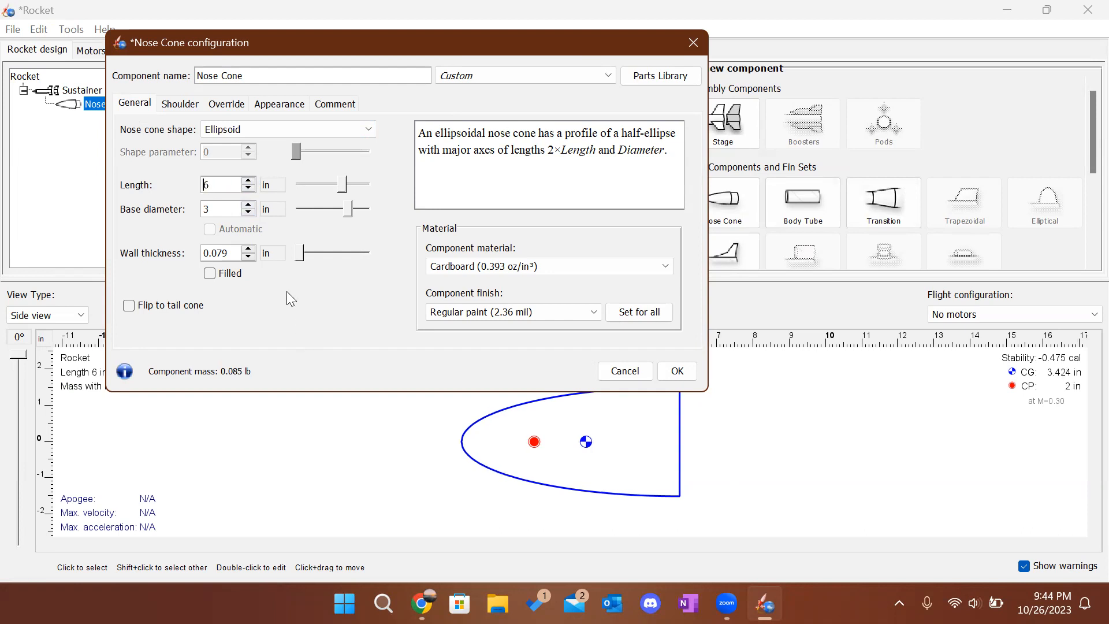
key("shift+Tab")
key("Tab")
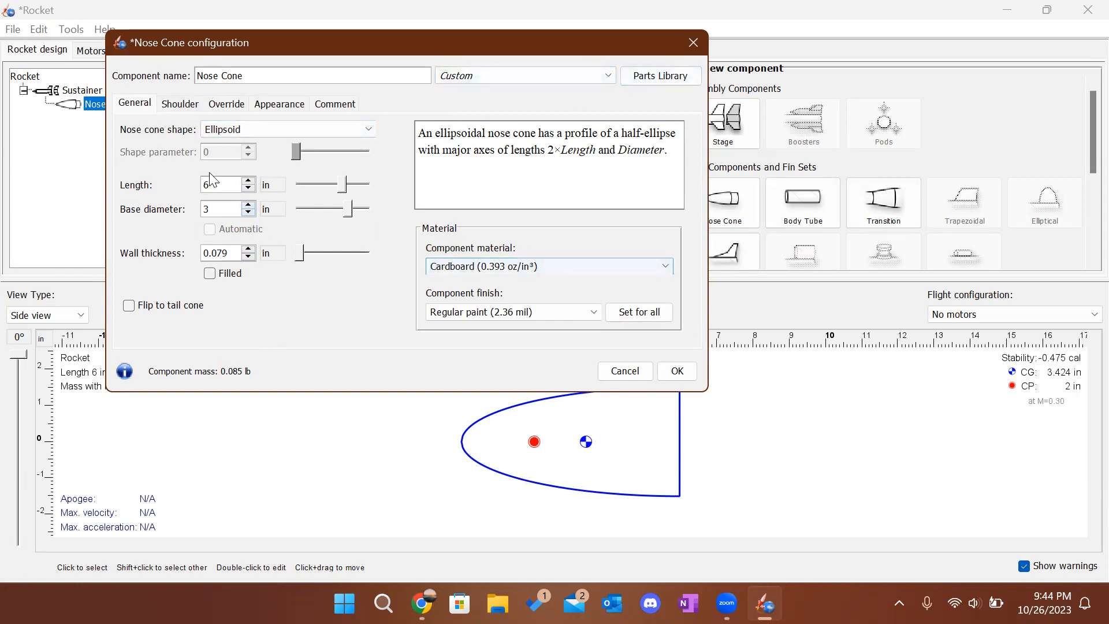
Try longer nose cone lengths up to 10 in and bring the length back down to 6.1 in.
left_click(248, 181)
left_click(248, 181)
left_click(247, 182)
left_click(248, 182)
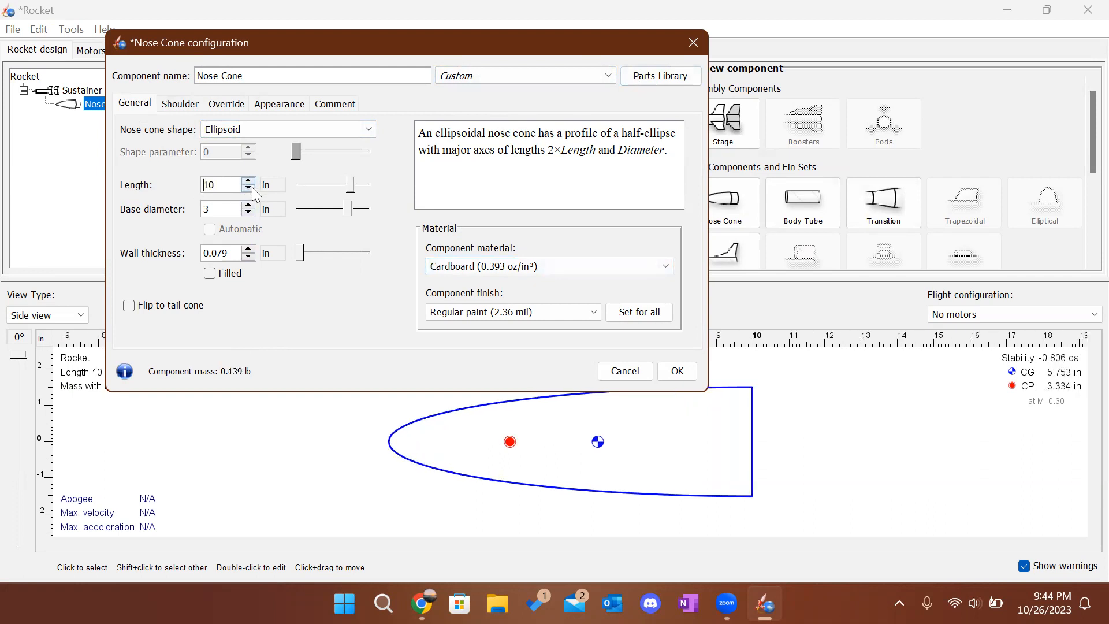
left_click(248, 189)
mouse_move(350, 185)
left_mouse_down()
mouse_move(338, 185)
mouse_move(347, 186)
left_mouse_up()
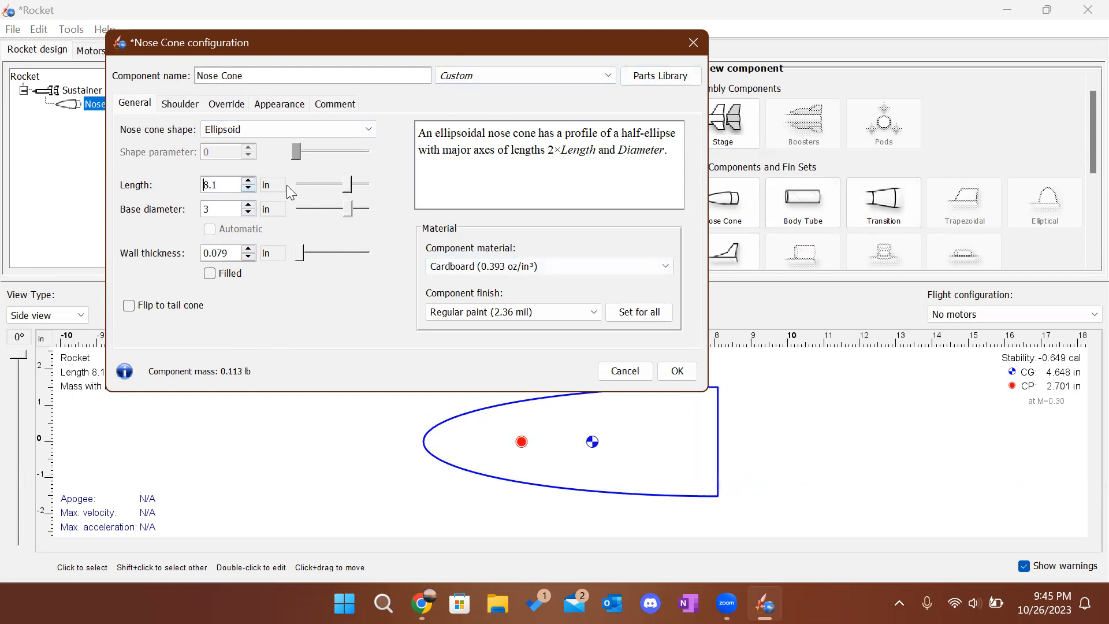
left_click(248, 188)
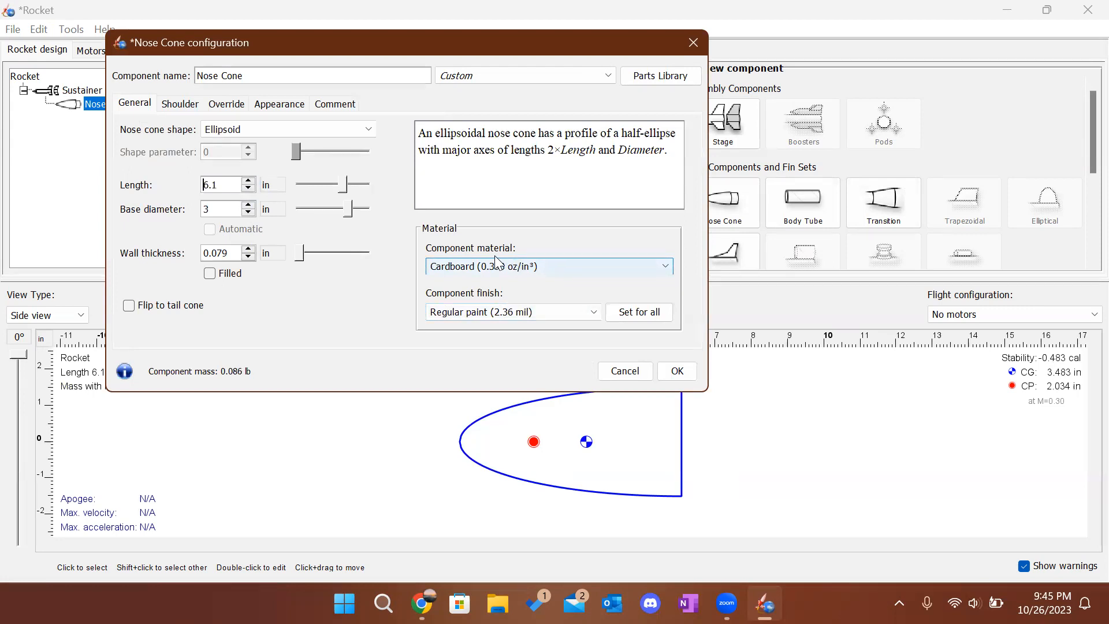
Look through the component materials and assign Nylon (0.665 oz/in³) to the nose cone.
left_click(548, 267)
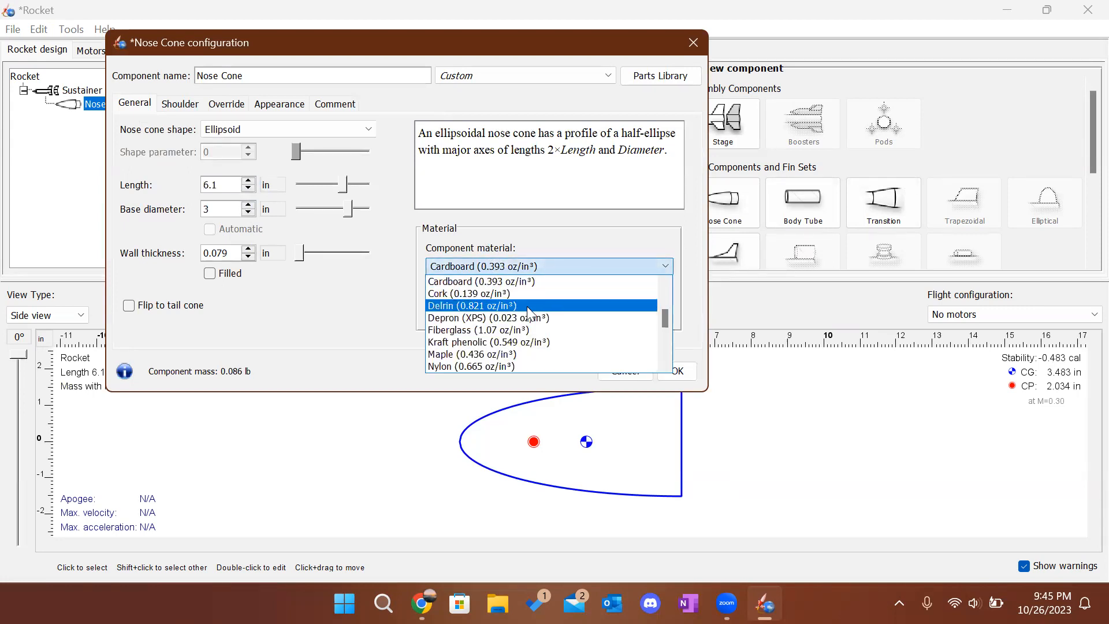
scroll(528, 314, "down", 3)
scroll(529, 313, "up", 1)
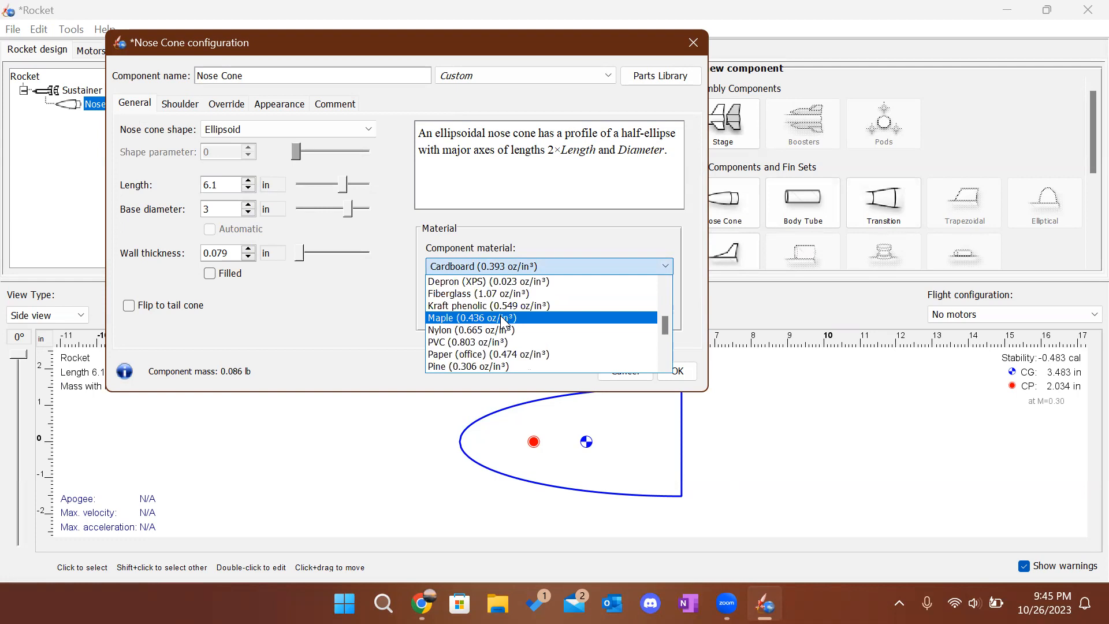
scroll(505, 322, "down", 3)
scroll(502, 321, "up", 7)
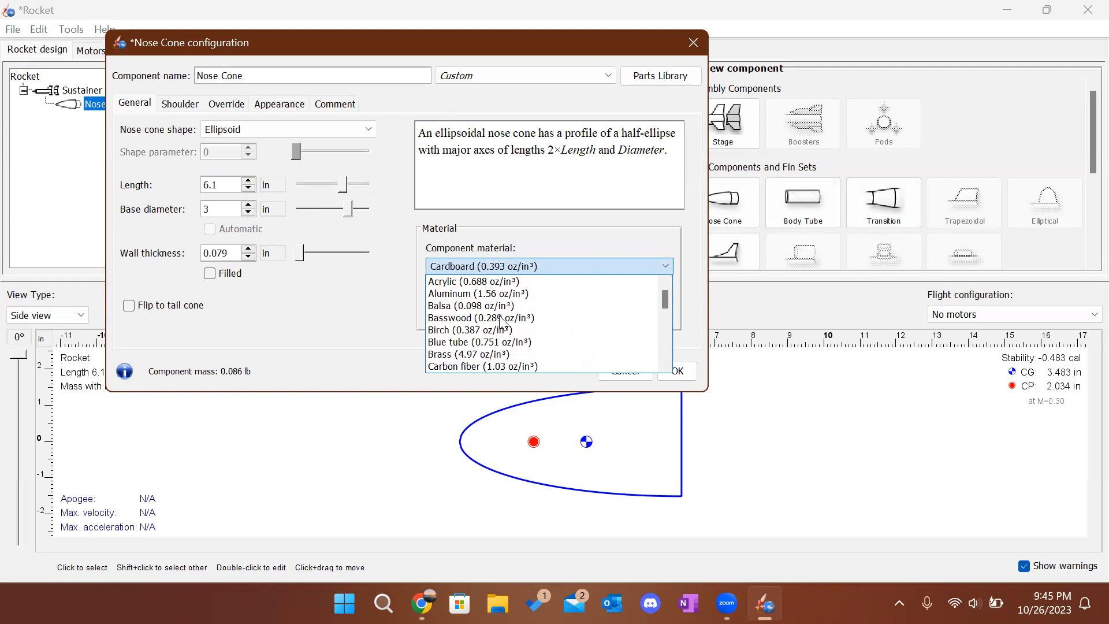
scroll(501, 319, "down", 4)
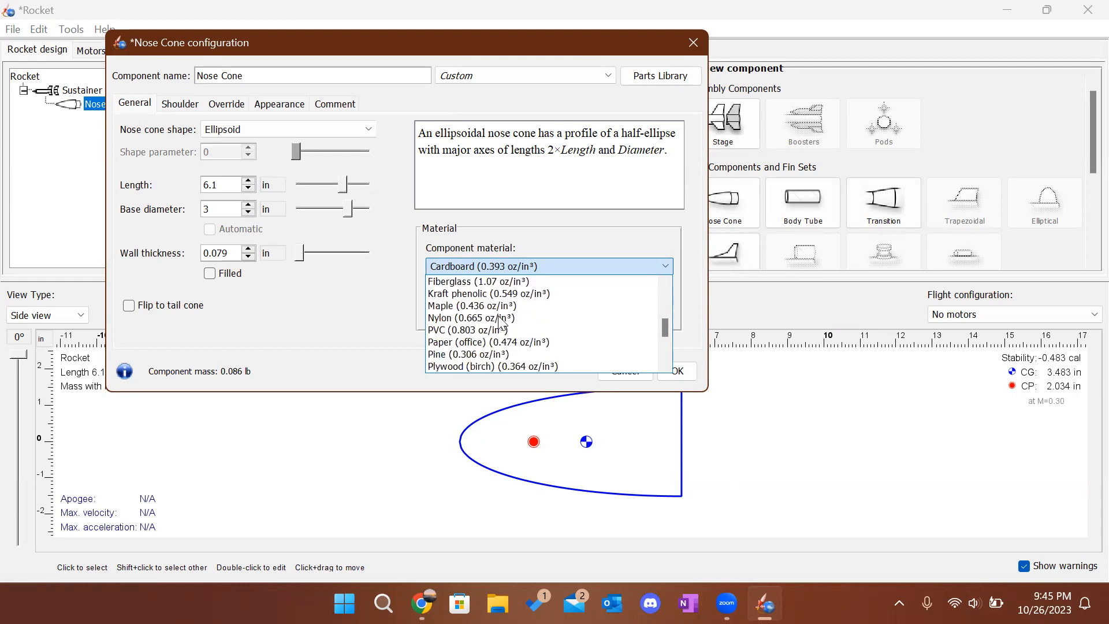
left_click(490, 320)
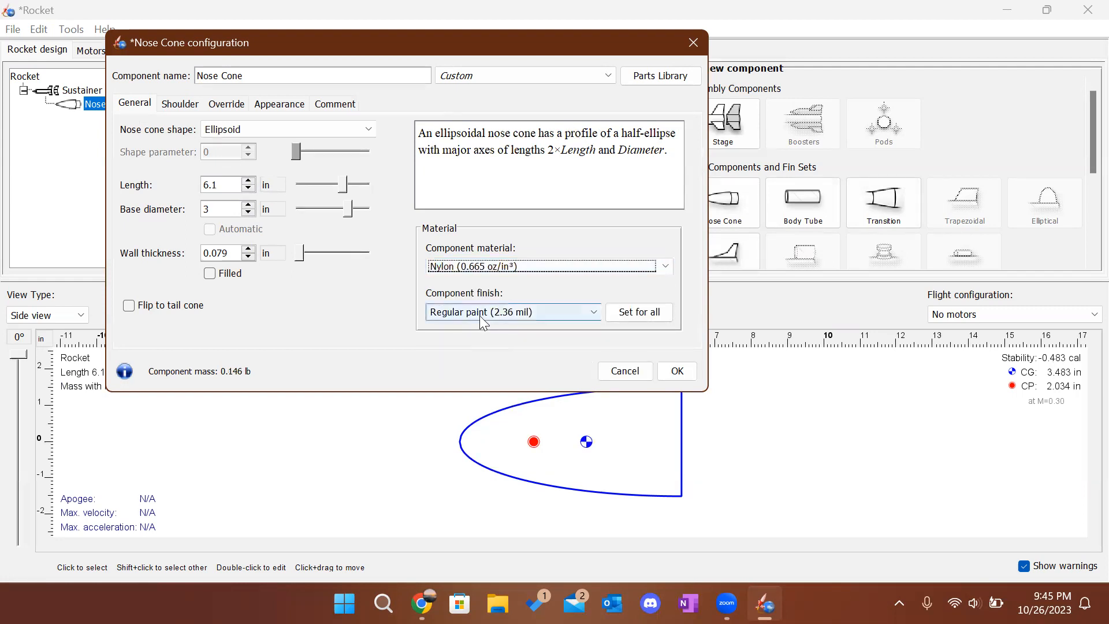
Set the nose cone's component finish to Rough (19.7 mil).
left_click(518, 312)
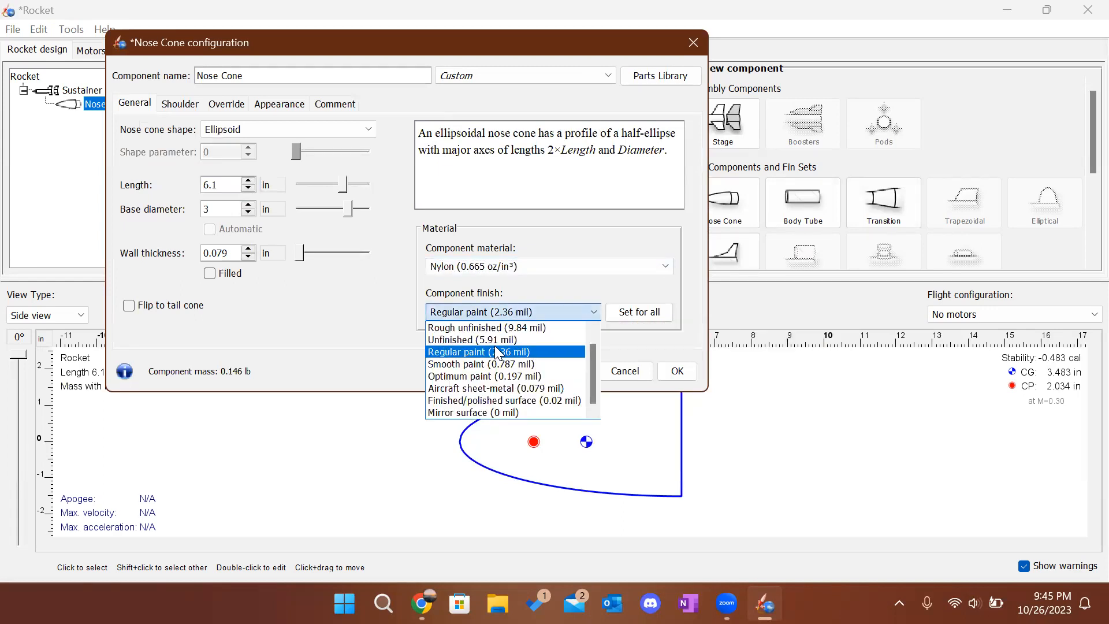
scroll(490, 346, "up", 1)
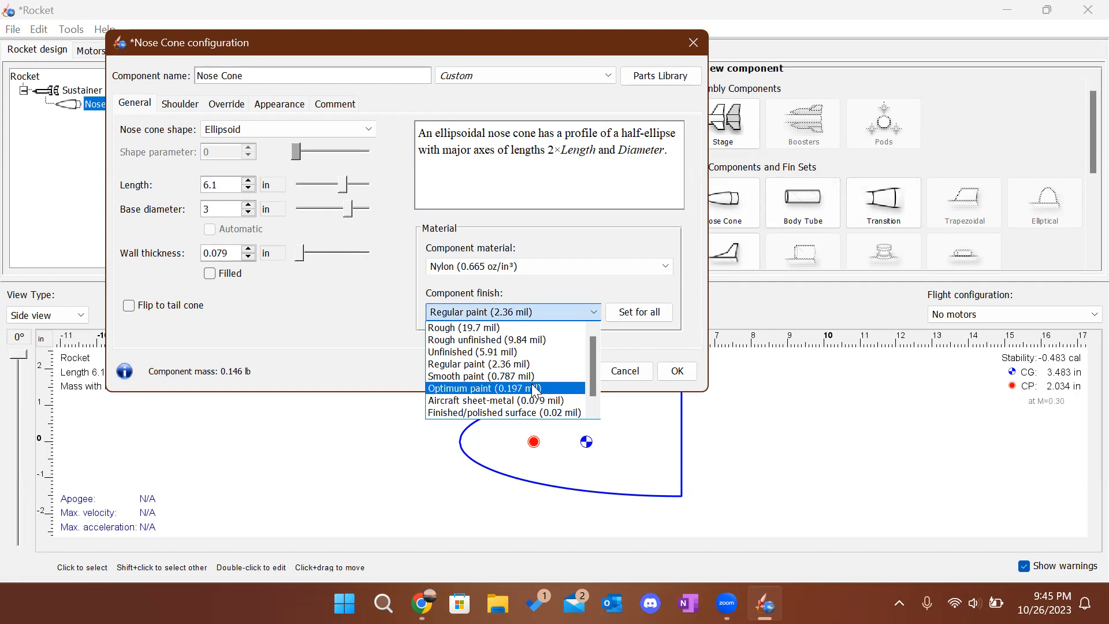
left_click(500, 327)
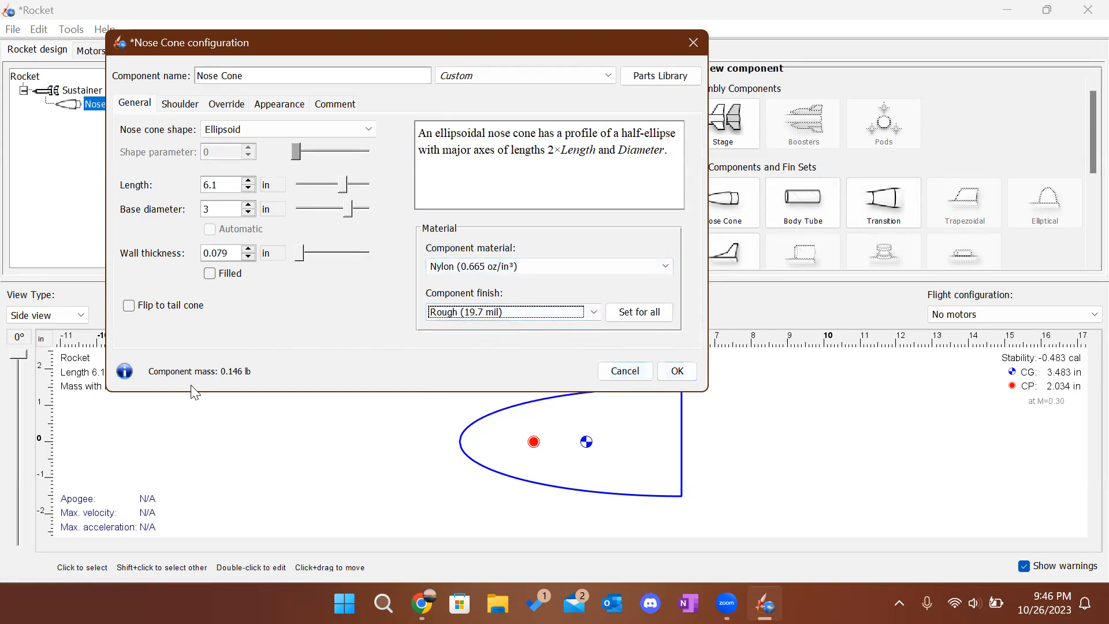
Try stepping the nose cone's base diameter up and down, and its wall thickness up to 1.5 in and down to 0.
left_click(248, 204)
left_click(248, 212)
left_click(248, 250)
left_click(248, 250)
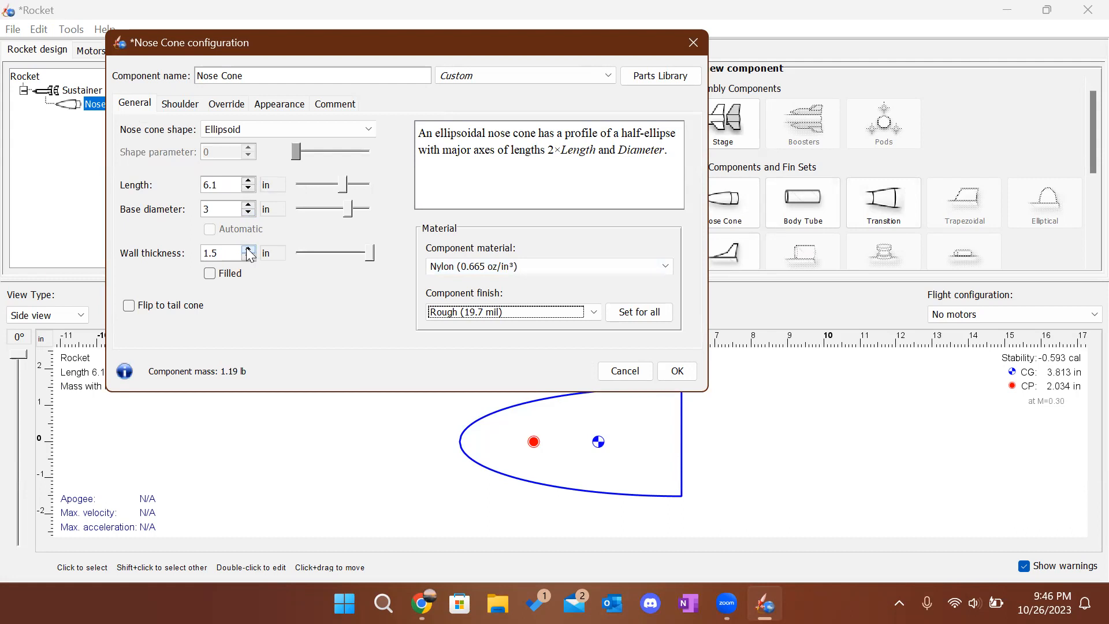
left_click(249, 256)
left_click(249, 256)
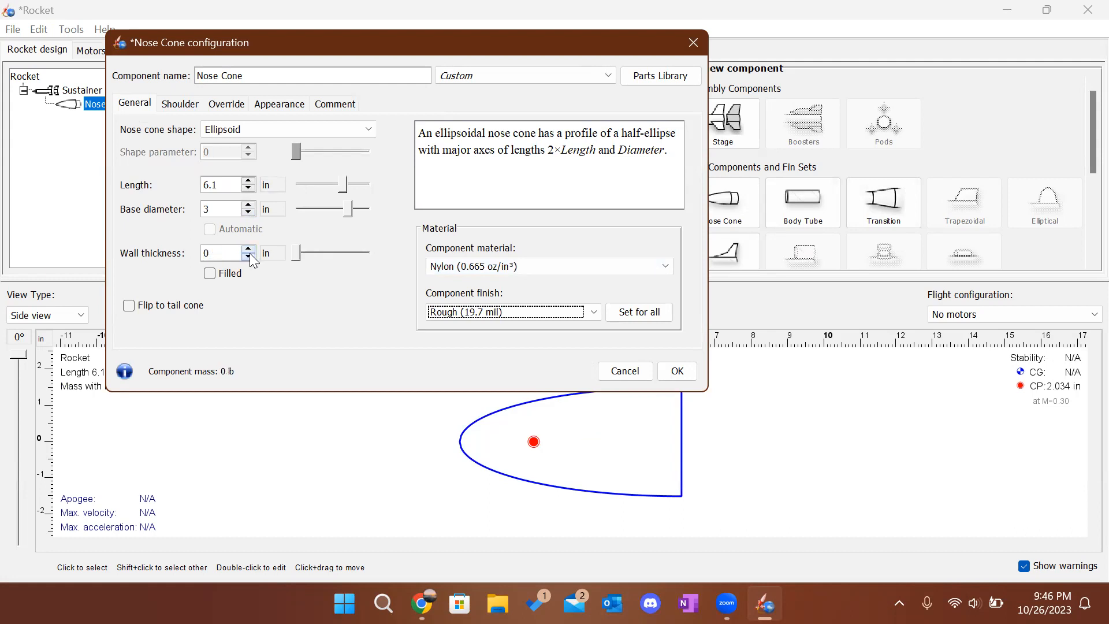
Set the nose cone's wall thickness to 0.25 in.
left_click(236, 253)
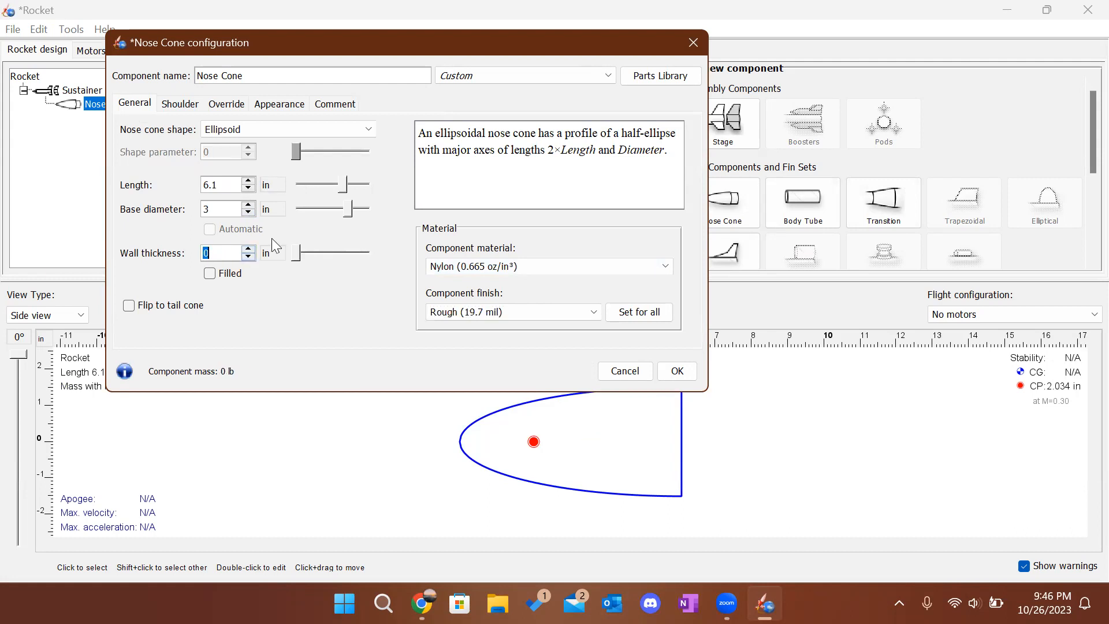
type(".25")
key("Return")
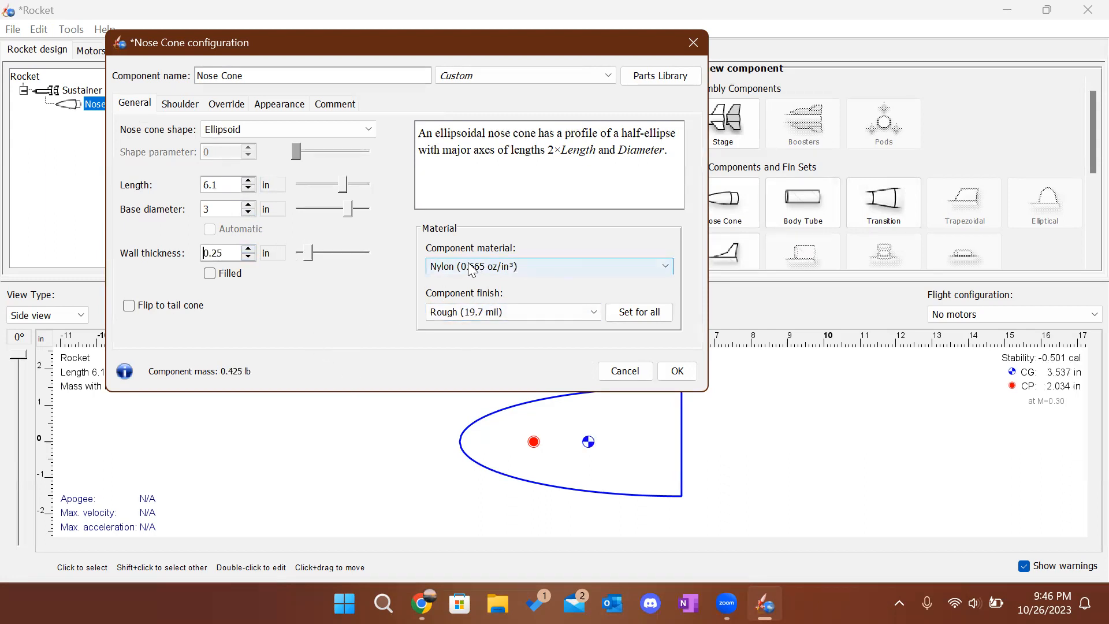
left_click(512, 271)
left_click(512, 267)
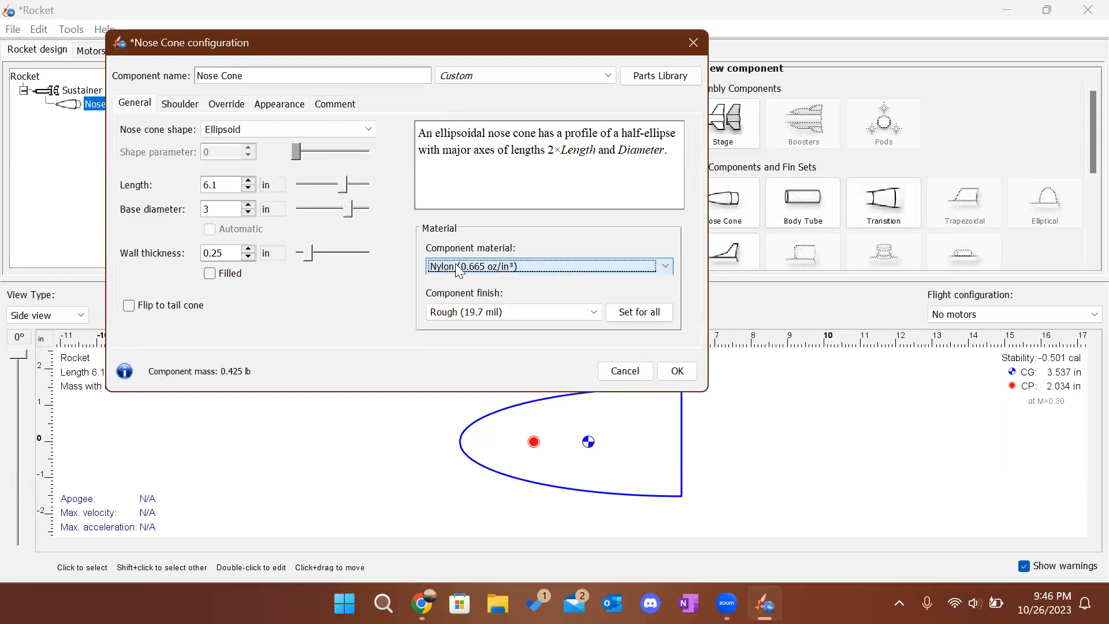
Give the nose cone's shoulder a diameter of 2.85 in and a length of 3 in.
left_click(180, 103)
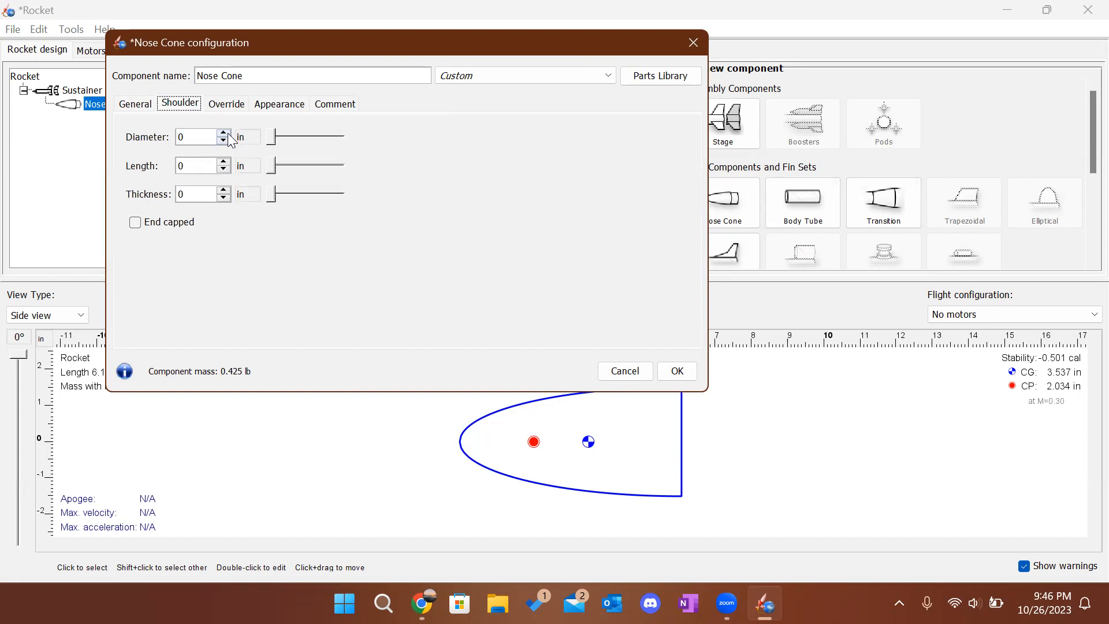
left_click(134, 104)
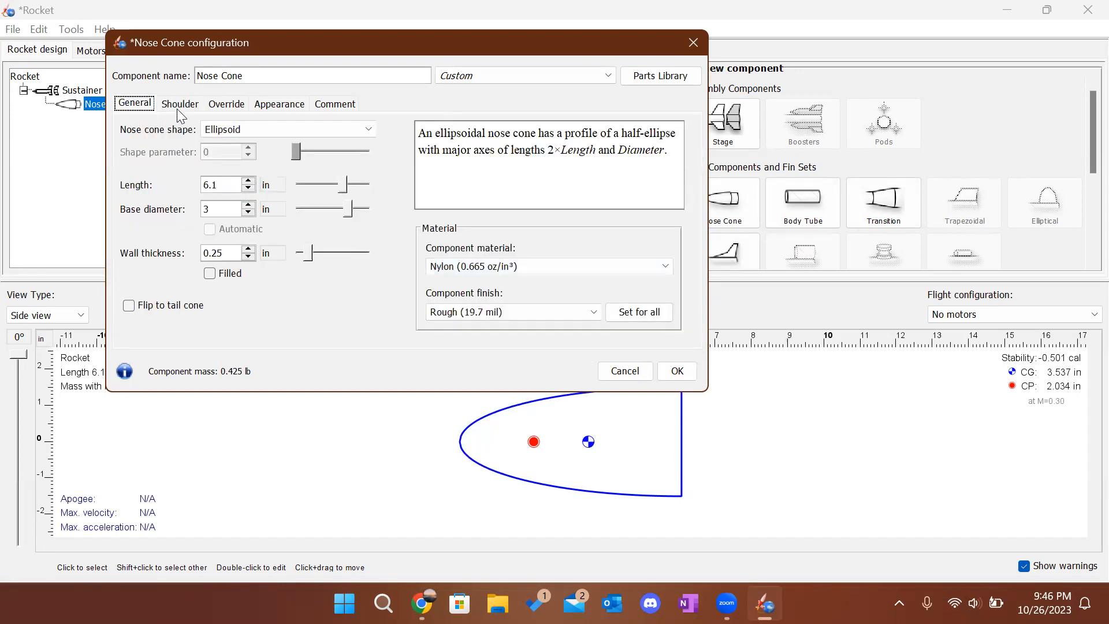
left_click(180, 104)
left_click(197, 138)
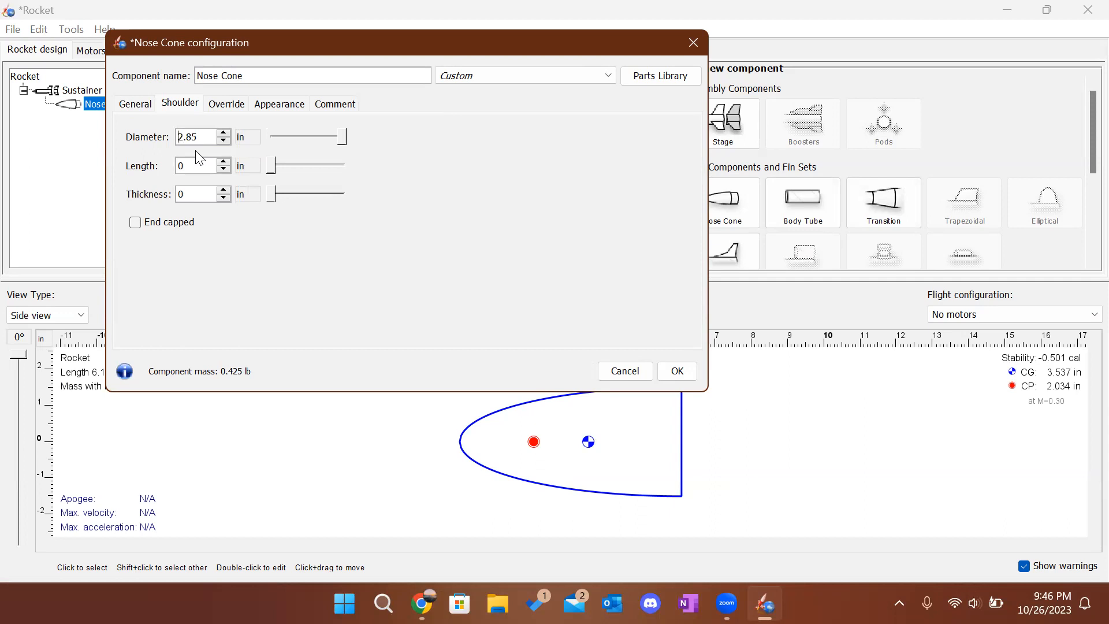
left_click(223, 163)
left_click(223, 163)
left_click(223, 162)
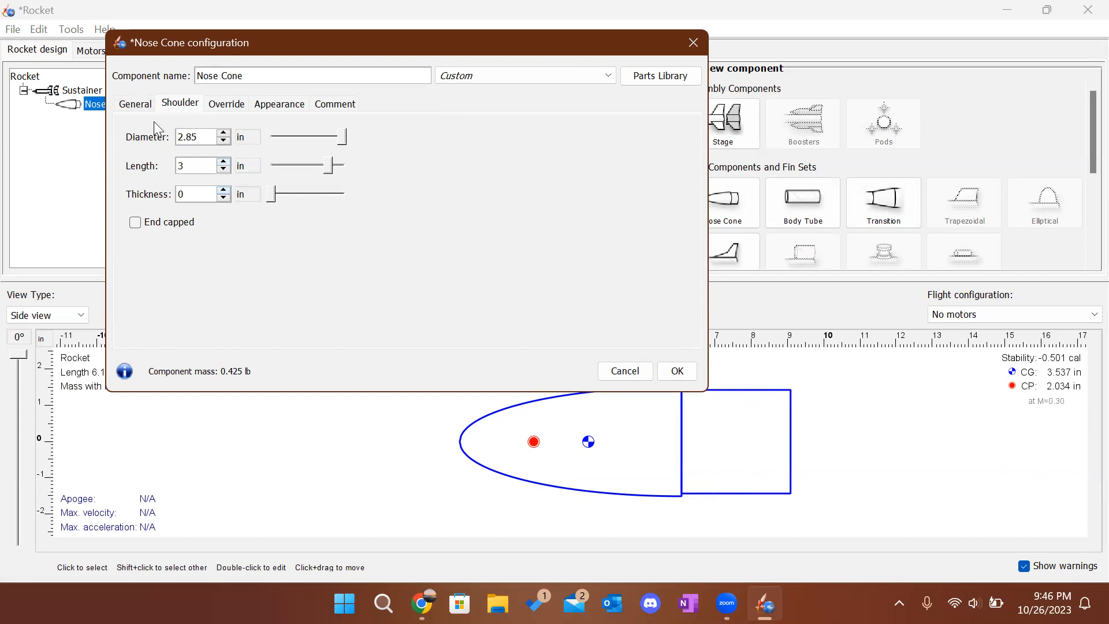
Check the nose cone's general dimensions and set its shoulder thickness to 0.25 in.
left_click(141, 107)
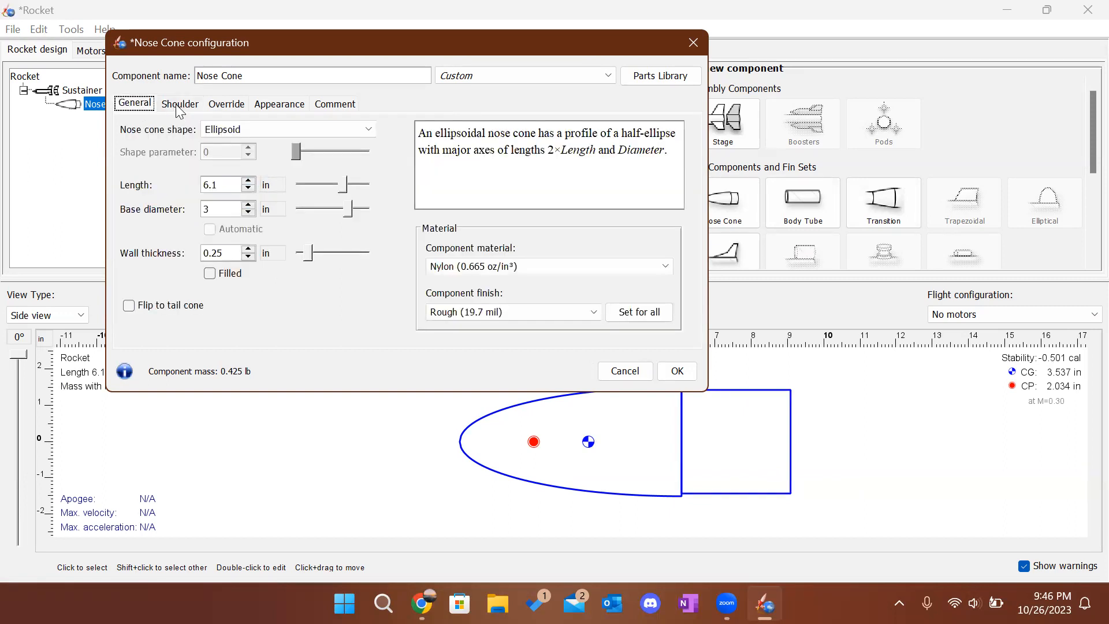
left_click(179, 106)
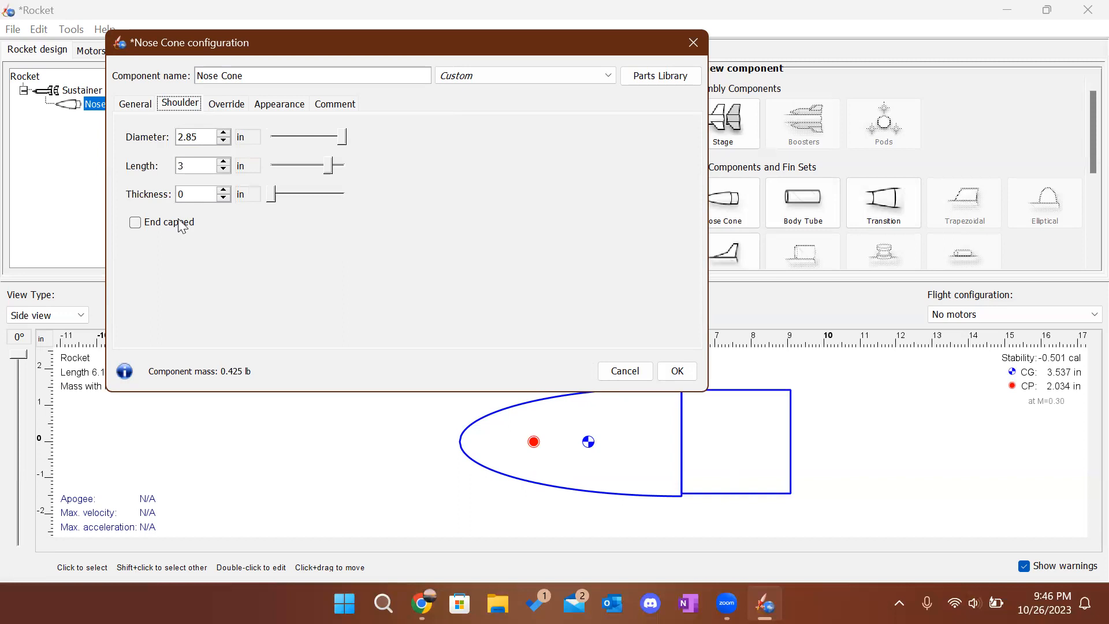
left_click(147, 105)
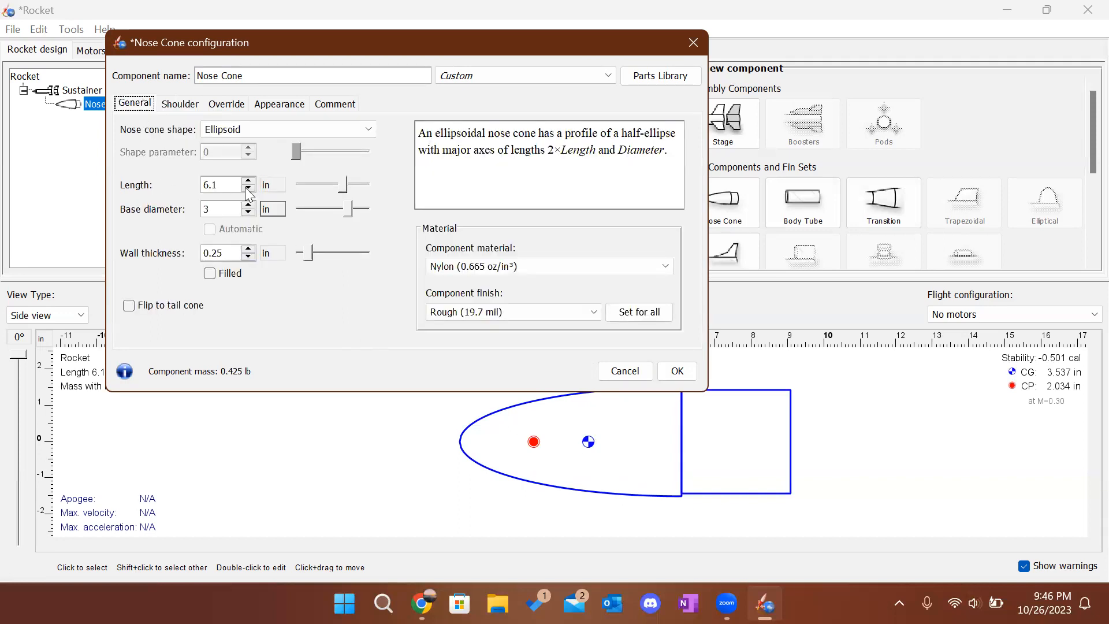
left_click(180, 104)
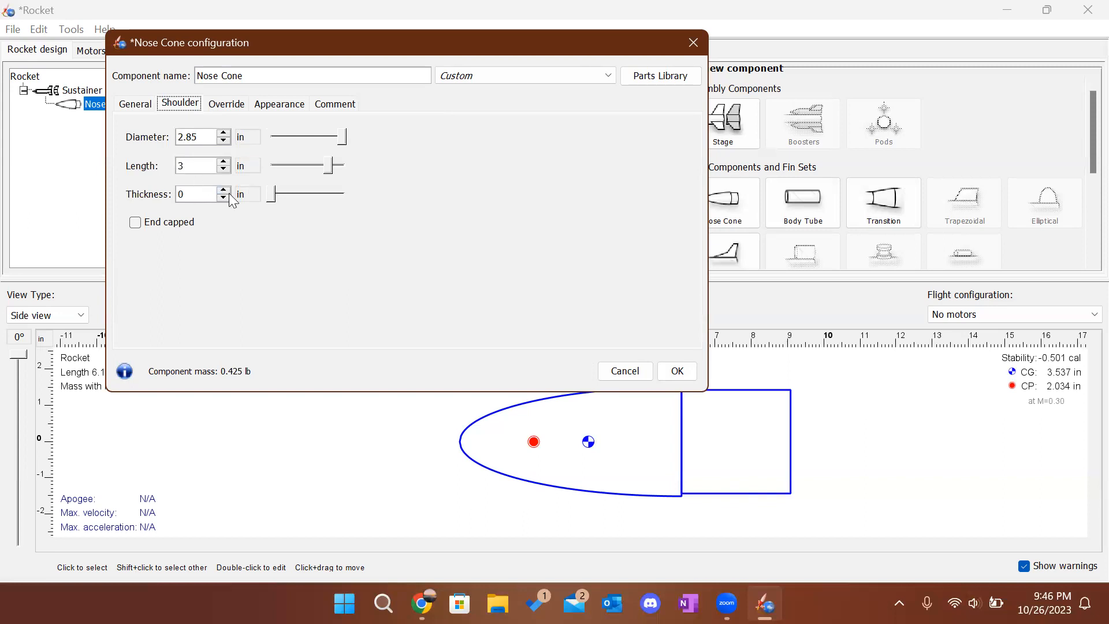
left_click(202, 190)
key("Return")
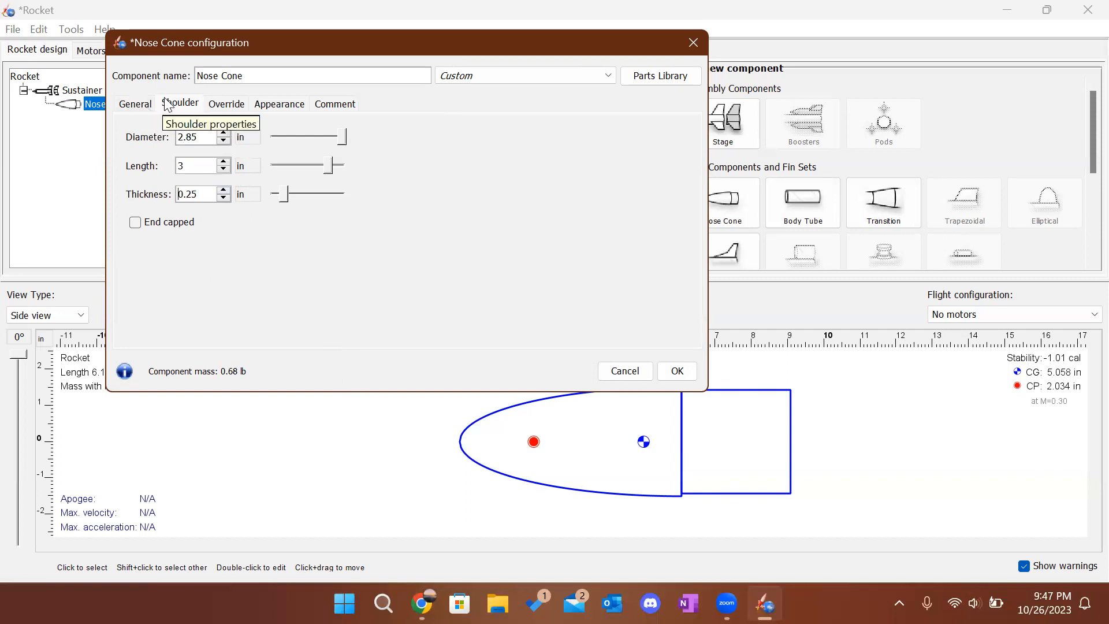
Override the nose cone's mass with 0.75 lb.
left_click(216, 110)
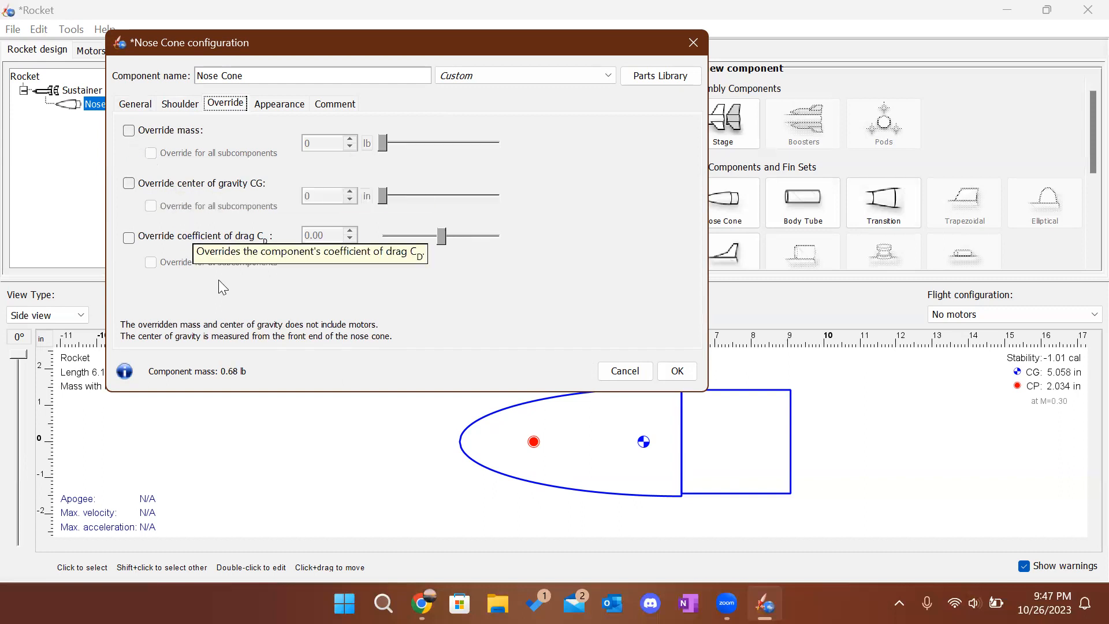
left_click(141, 104)
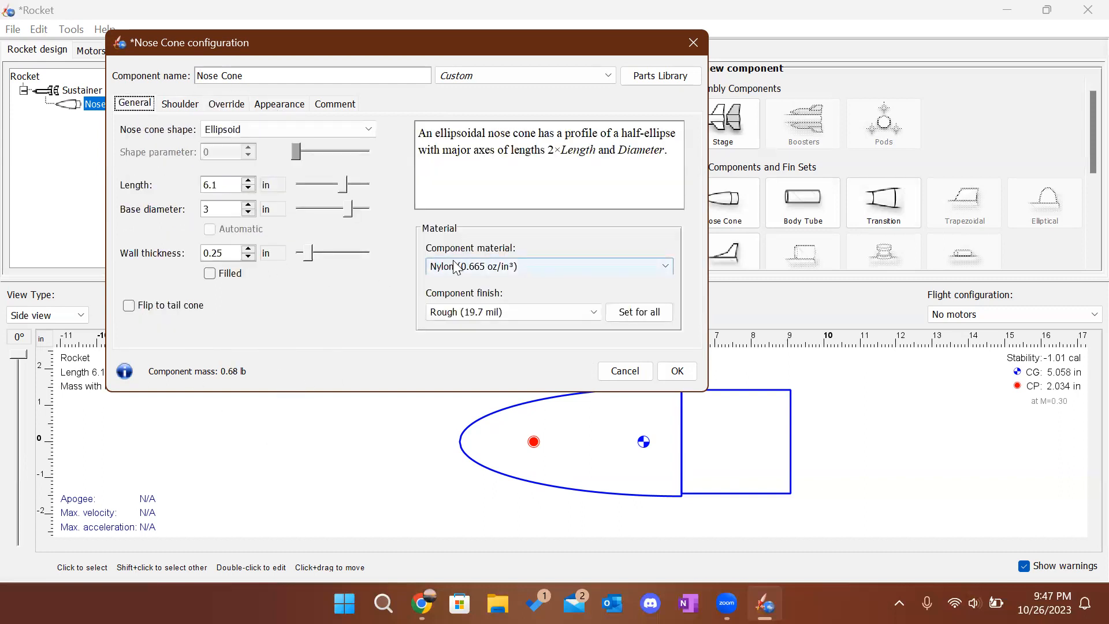
left_click(225, 104)
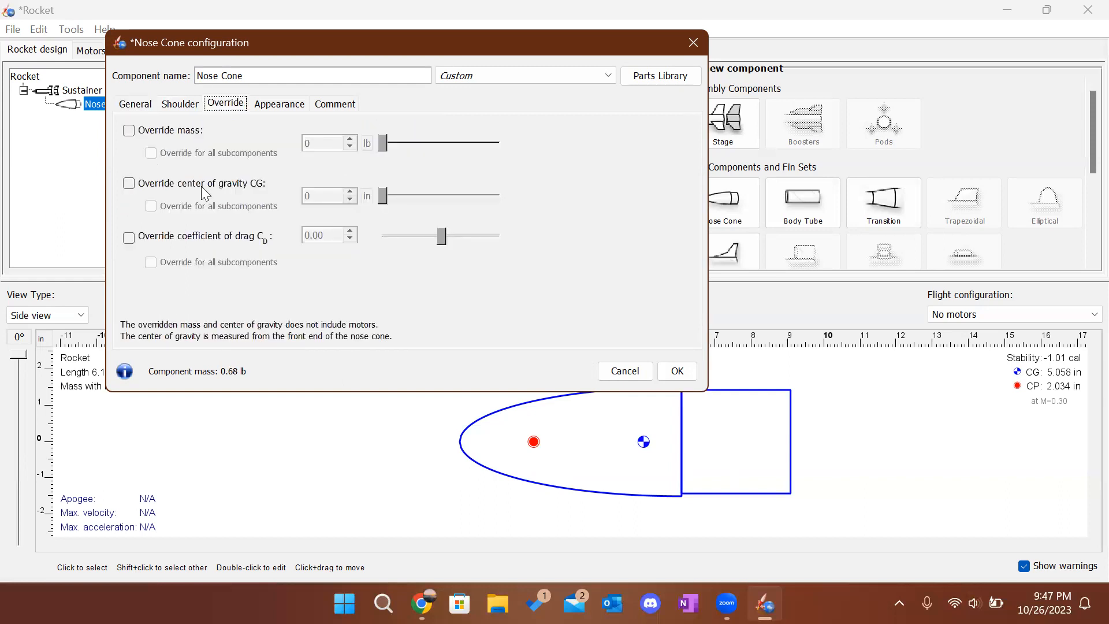
left_click(129, 130)
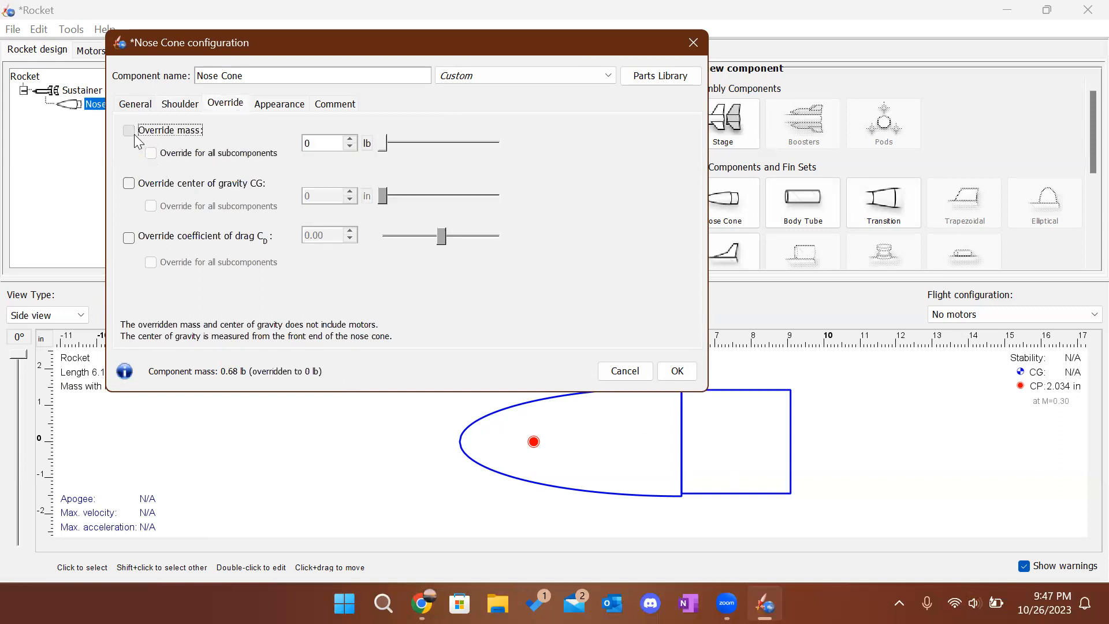
left_click(309, 145)
key("Return")
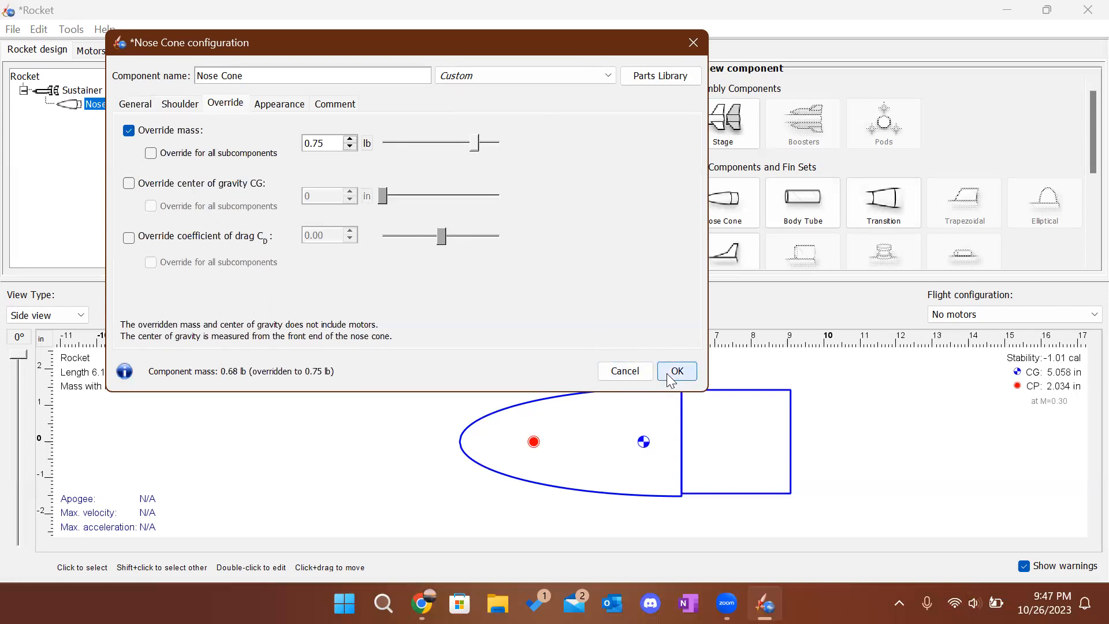
Review the nose cone's appearance, comment and override settings, and accept its configuration.
left_click(267, 109)
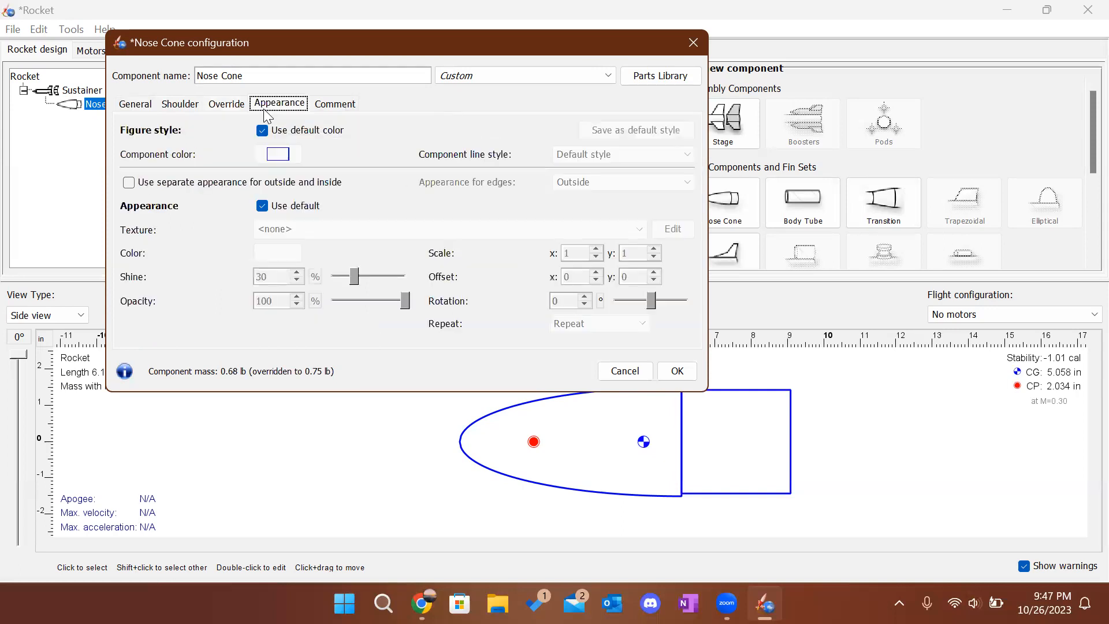
left_click(332, 109)
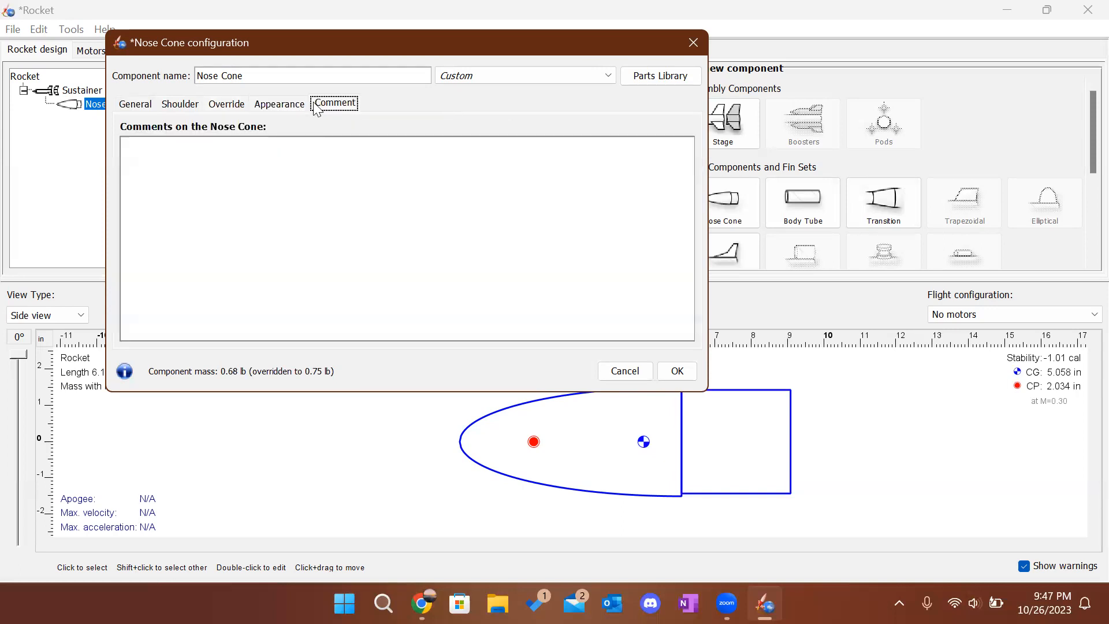
left_click(230, 106)
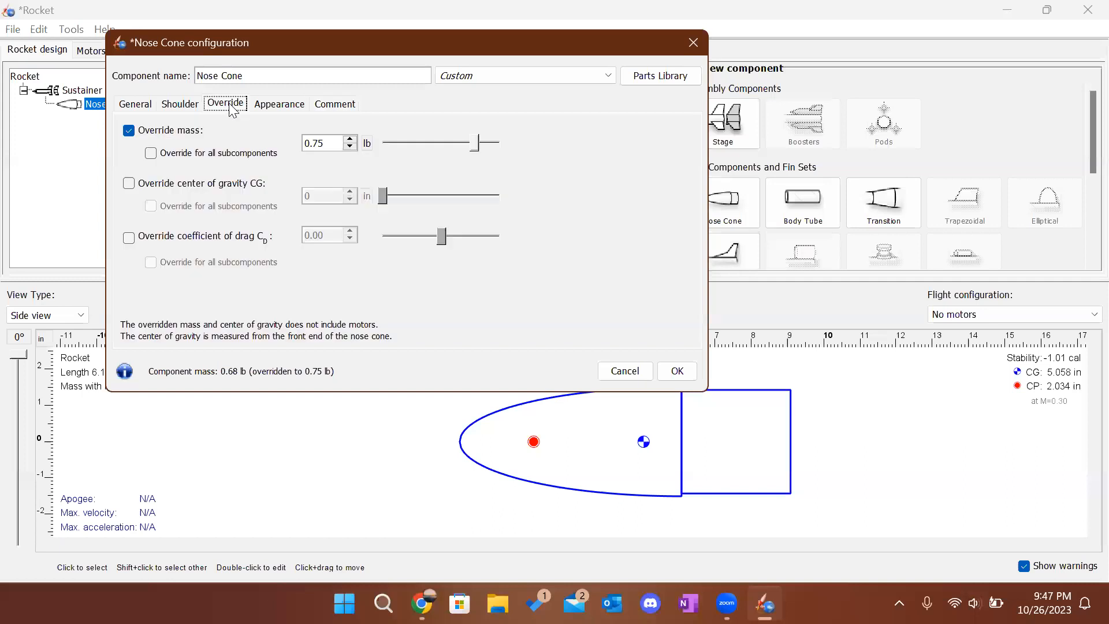
left_click(678, 374)
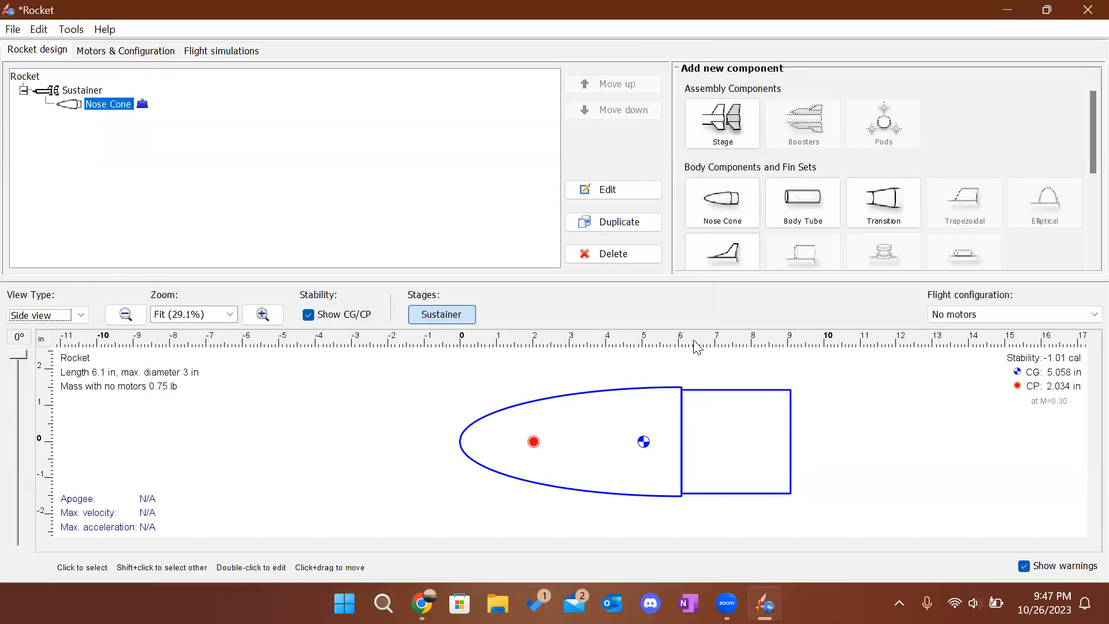
left_click(835, 419)
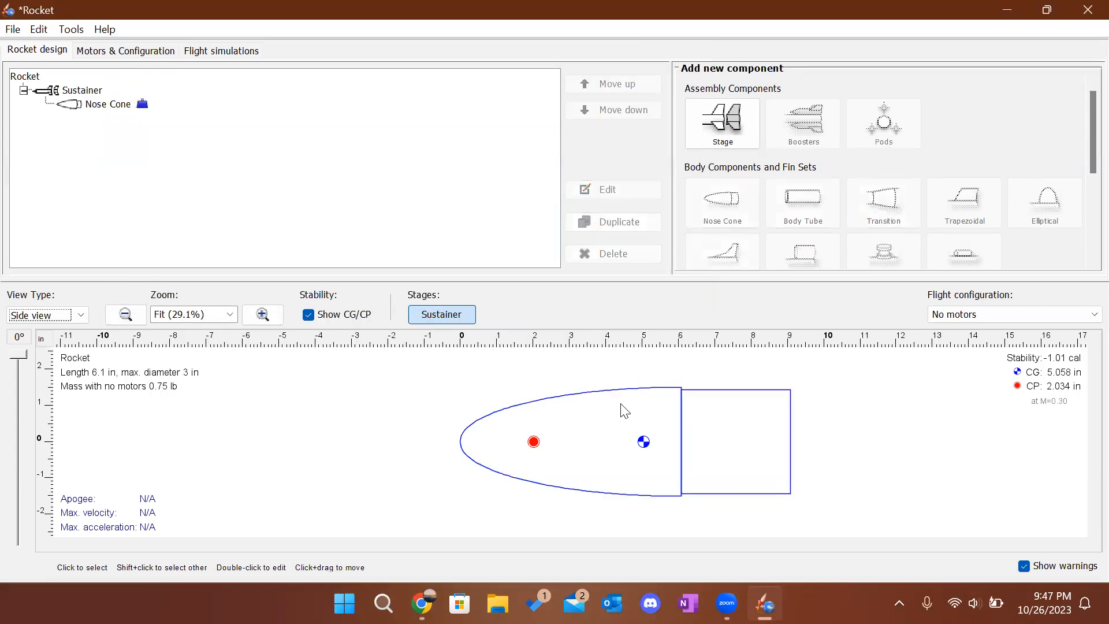
Add a body tube behind the nose cone and set its length to 20 in.
left_click(104, 105)
left_click(782, 208)
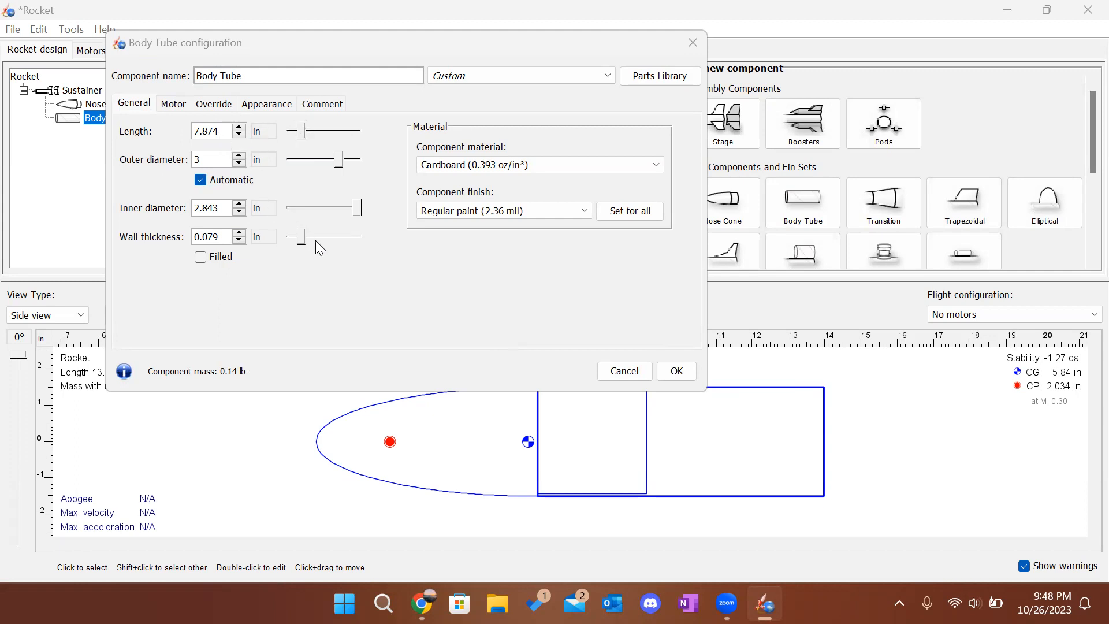
left_click(221, 131)
type("10")
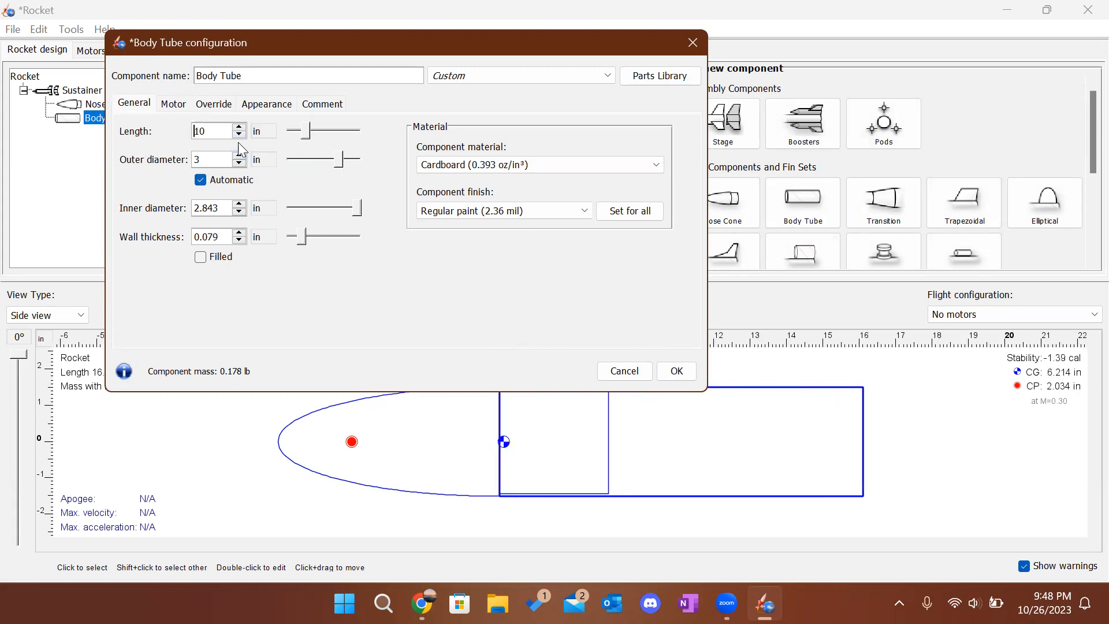
double_click(209, 127)
type("20")
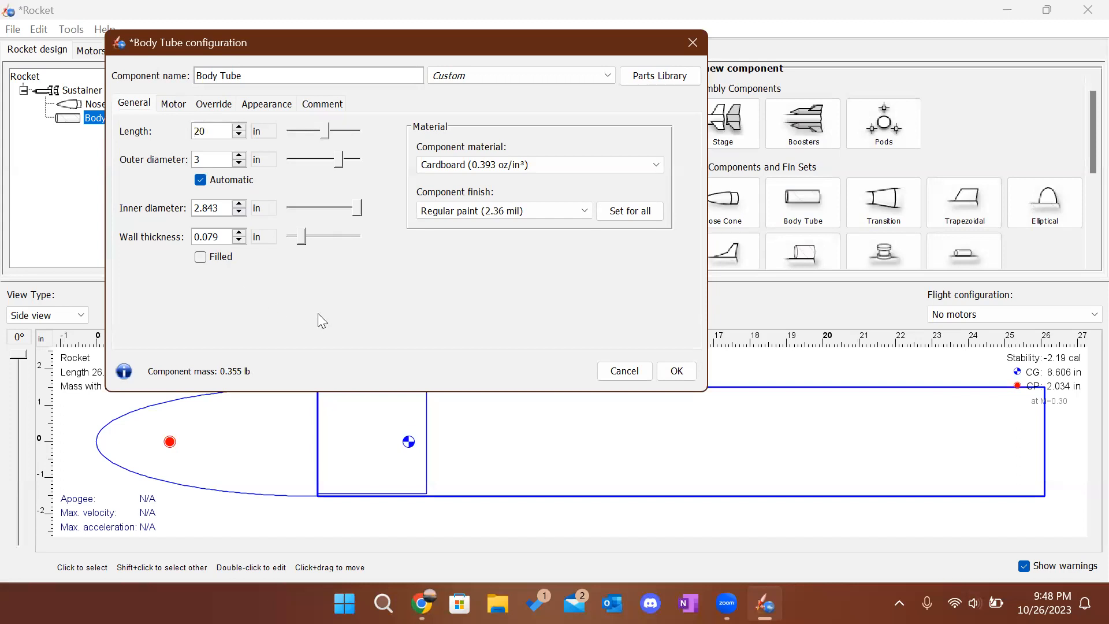
Assign Blue tube (0.751 oz/in³) as the body tube's material and accept its configuration.
left_click(454, 168)
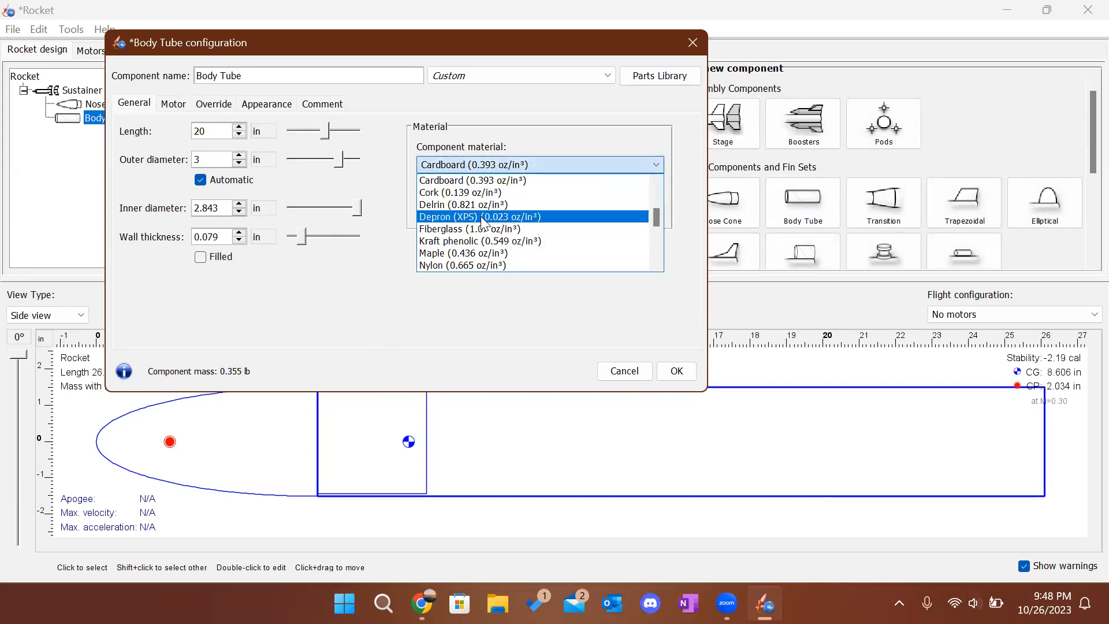
scroll(482, 230, "down", 3)
scroll(478, 231, "up", 7)
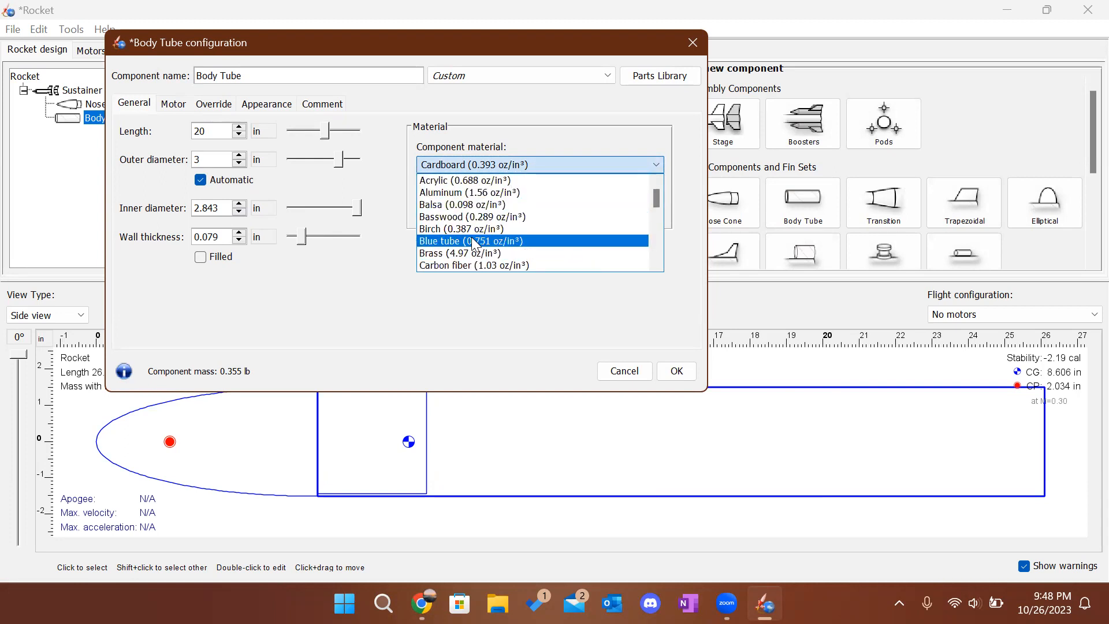
left_click(470, 241)
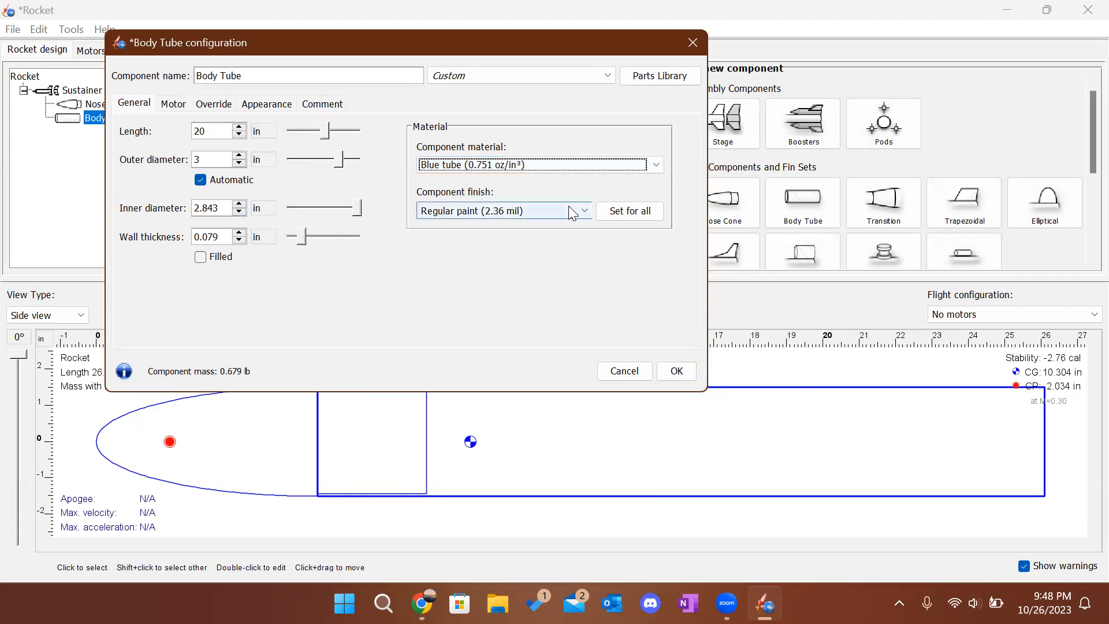
left_click(674, 373)
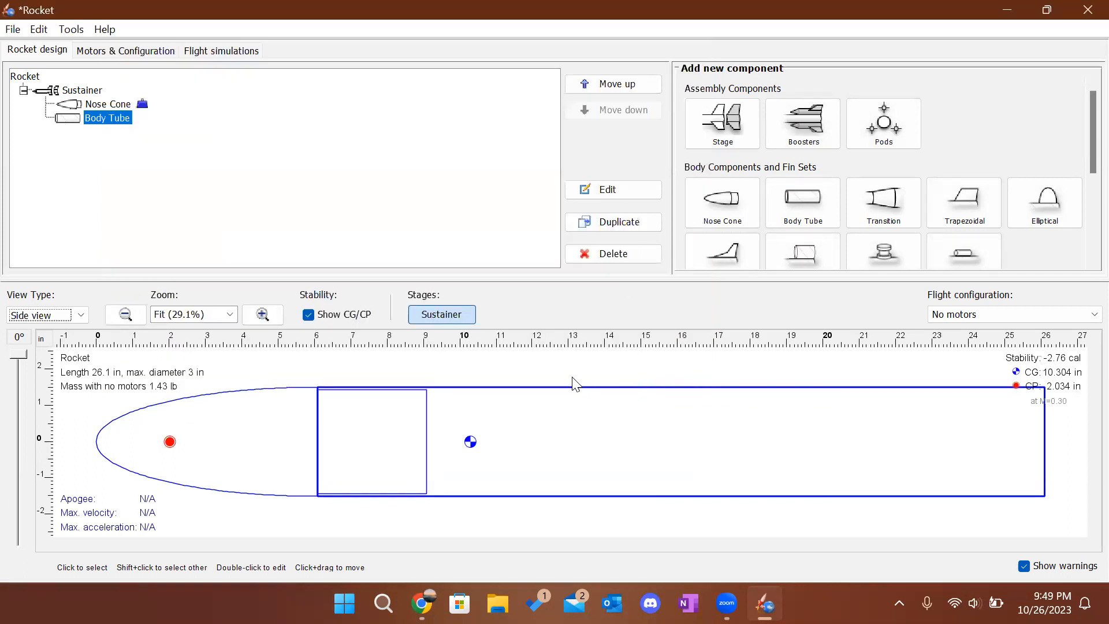
left_click(572, 381)
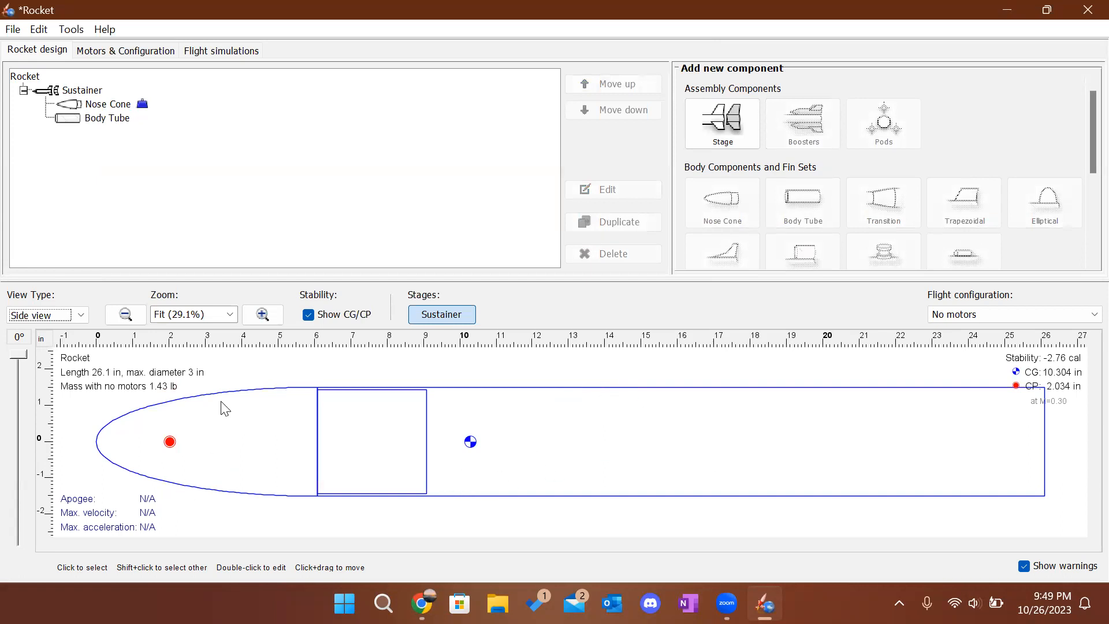
Add a tube coupler inside the body tube and set its wall thickness to 0.07 in.
left_click(679, 421)
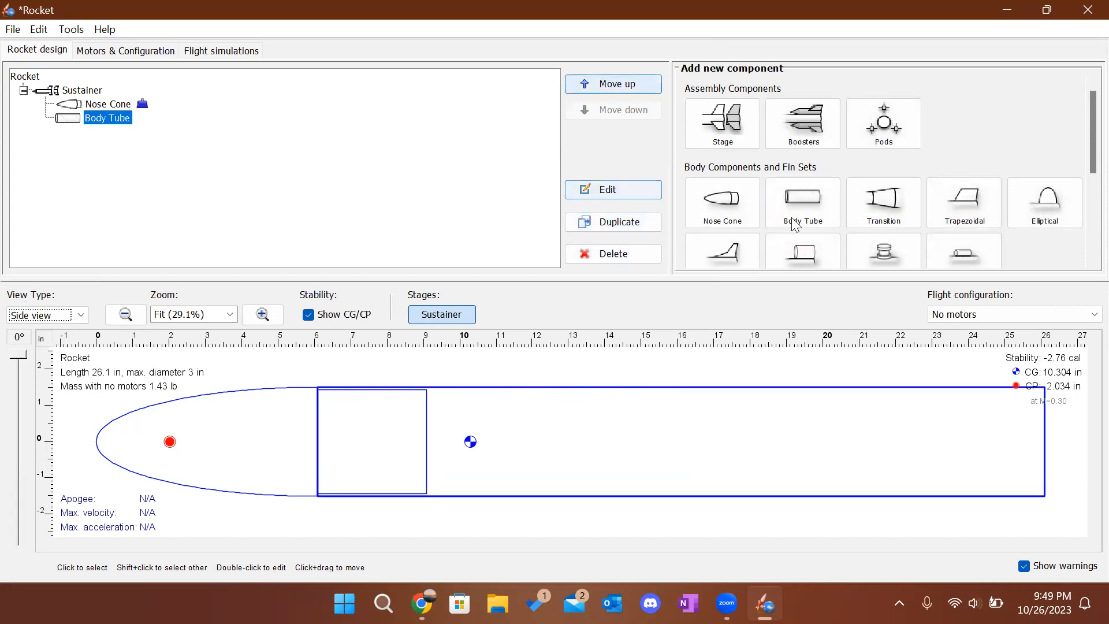
scroll(838, 216, "down", 1)
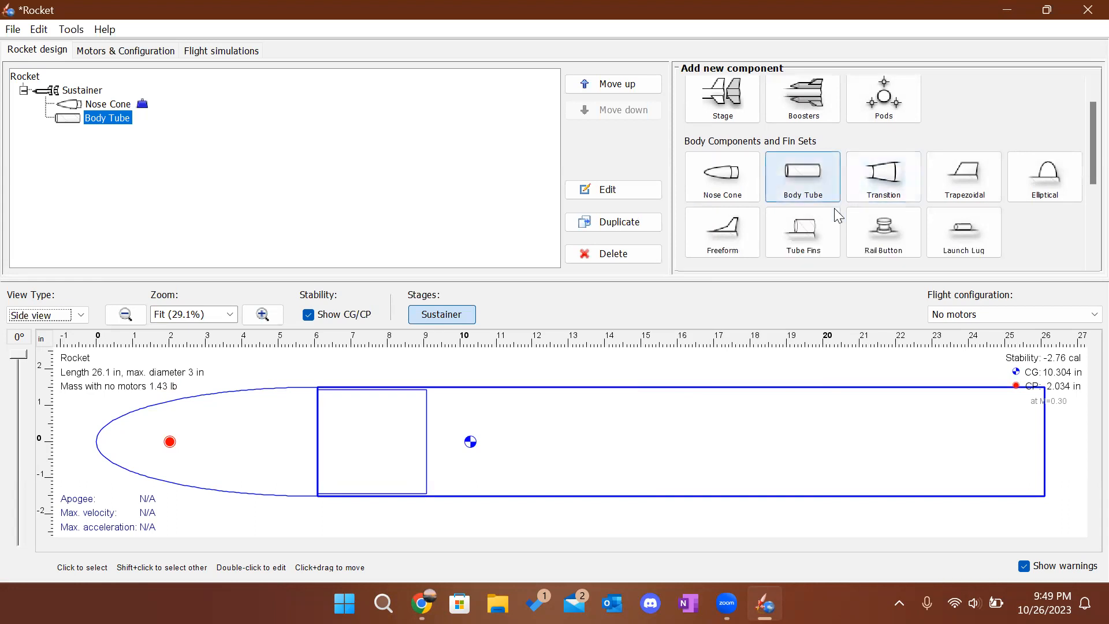
scroll(838, 217, "down", 3)
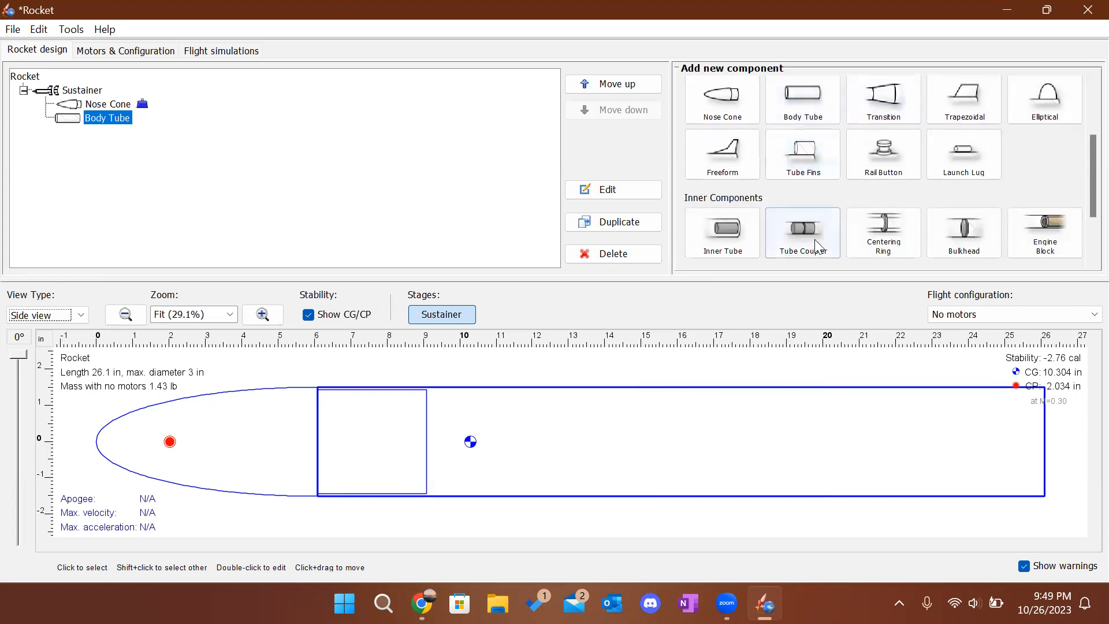
left_click(801, 230)
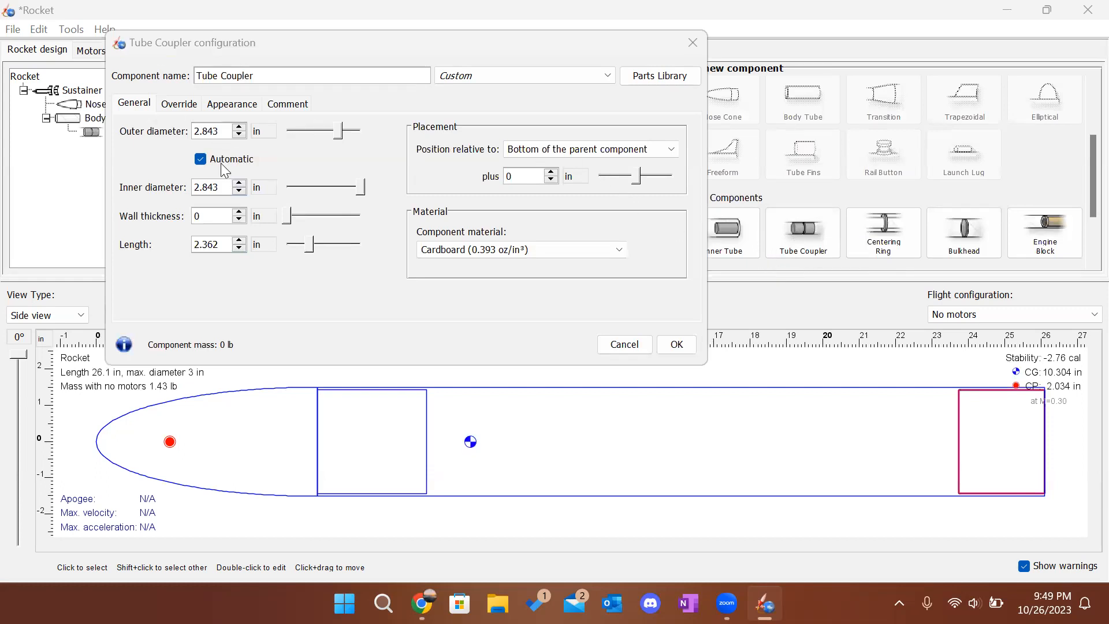
left_click(226, 216)
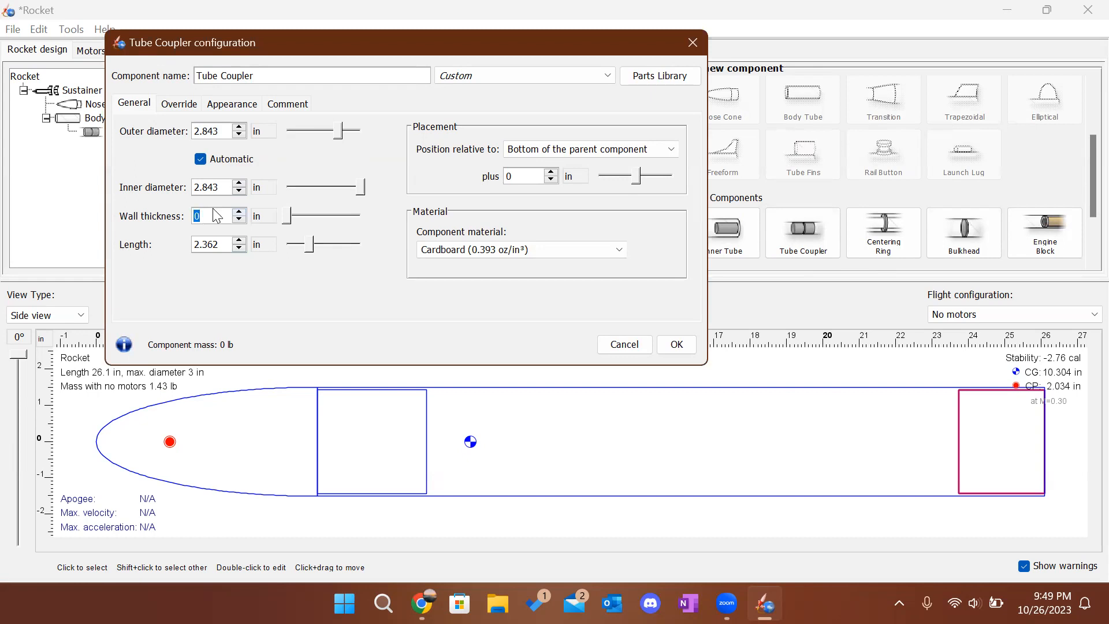
key("Return")
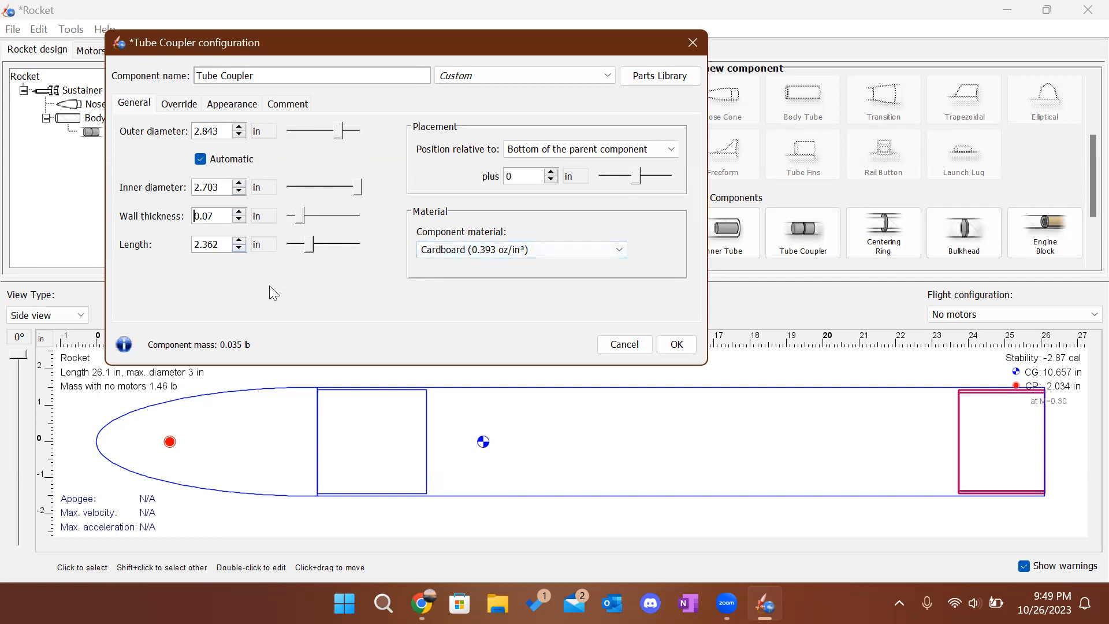
Set the tube coupler's length to 7 in and keep its position relative to the bottom of the parent component.
left_click(224, 245)
type("7")
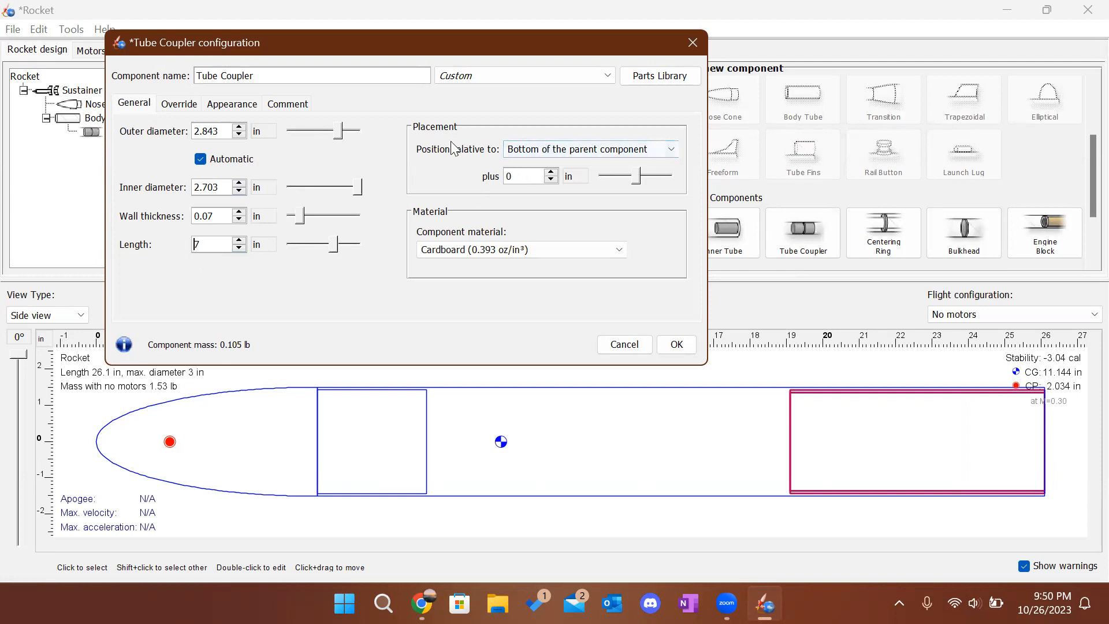
left_click(524, 151)
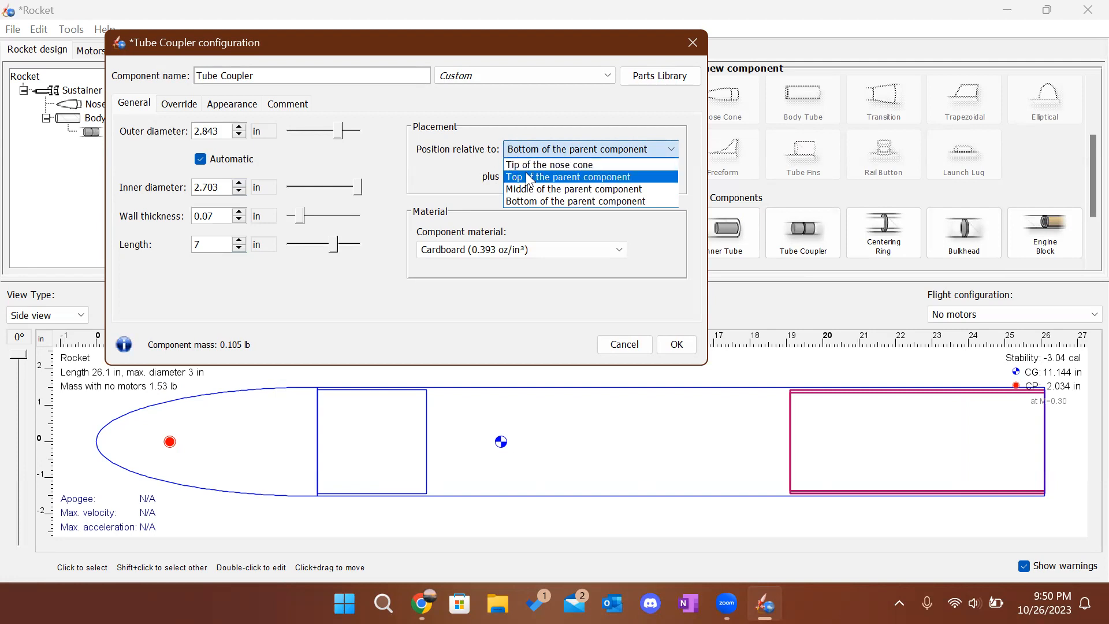
left_click(536, 149)
left_click(536, 149)
left_click(546, 204)
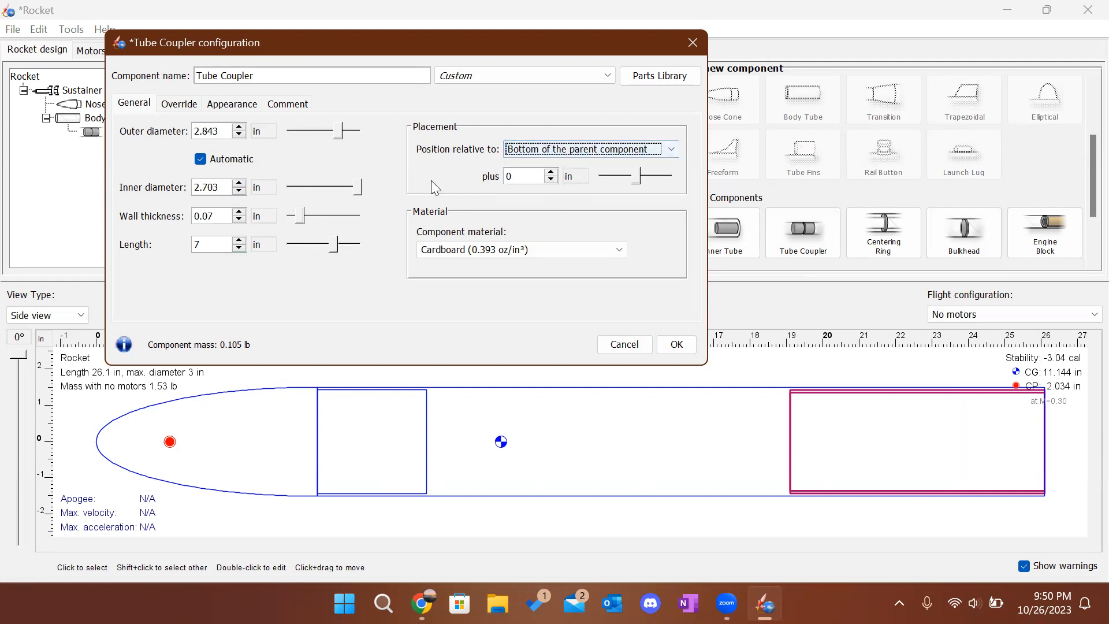
Assign Blue tube (0.751 oz/in³) as the tube coupler's material.
left_click_drag(245, 43, 456, 54)
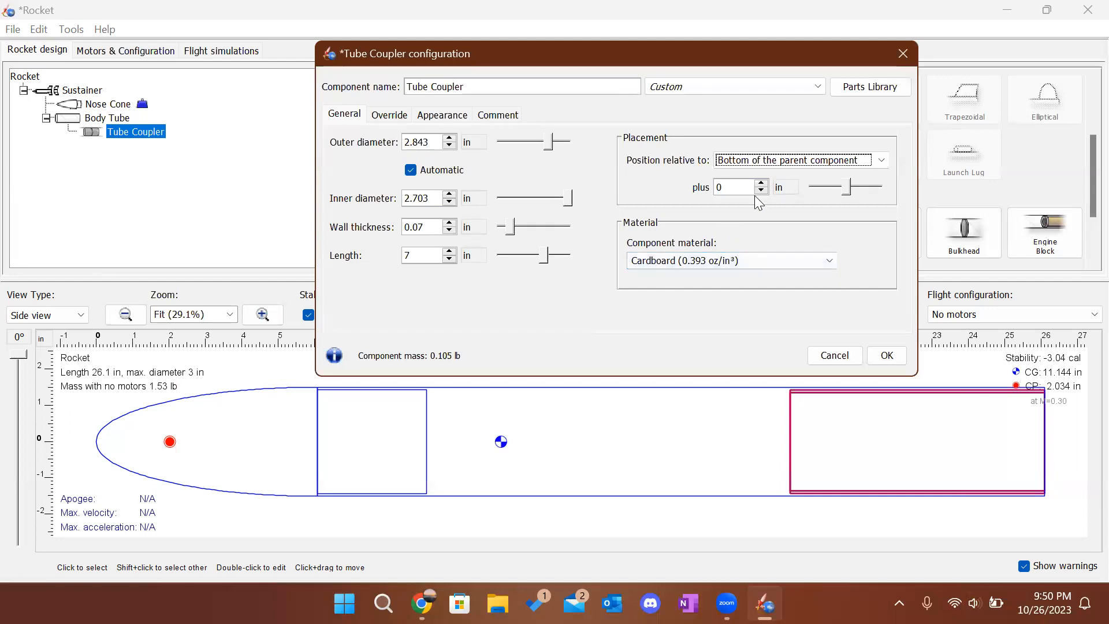
left_click(744, 261)
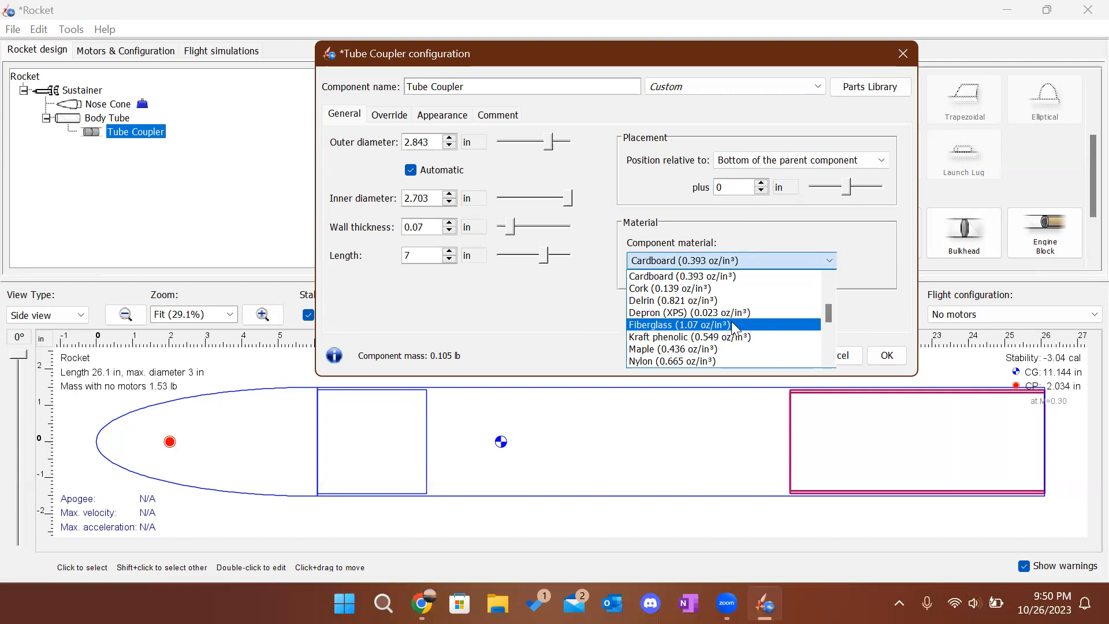
scroll(733, 326, "up", 2)
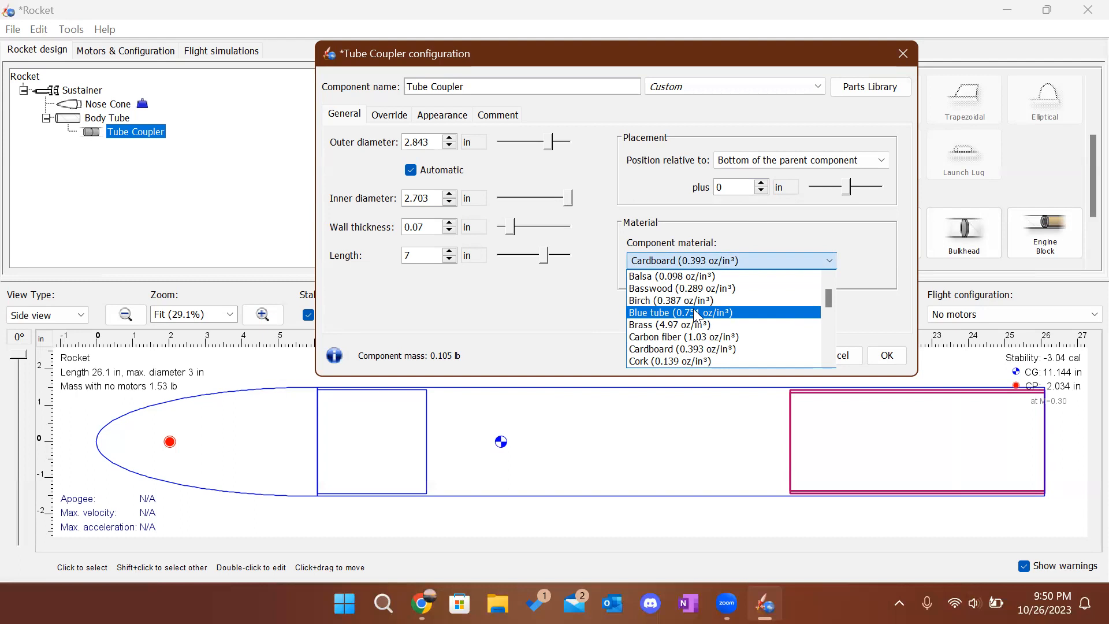
left_click(695, 313)
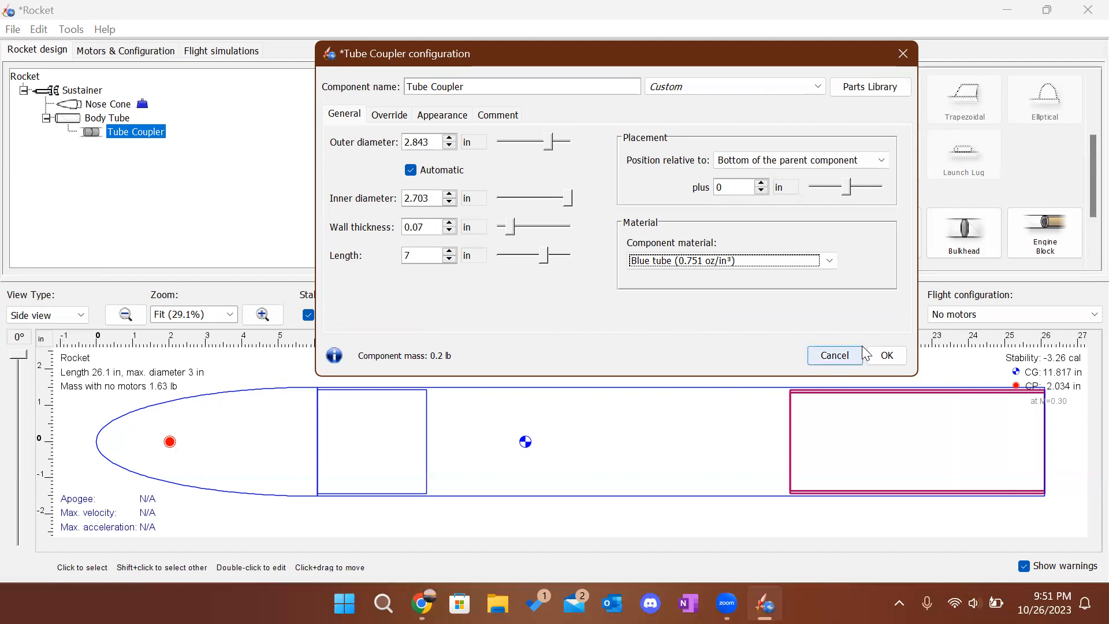
Offset the tube coupler 4 in from the bottom of the body tube and accept its configuration.
left_click(763, 184)
left_click(762, 183)
left_click(763, 184)
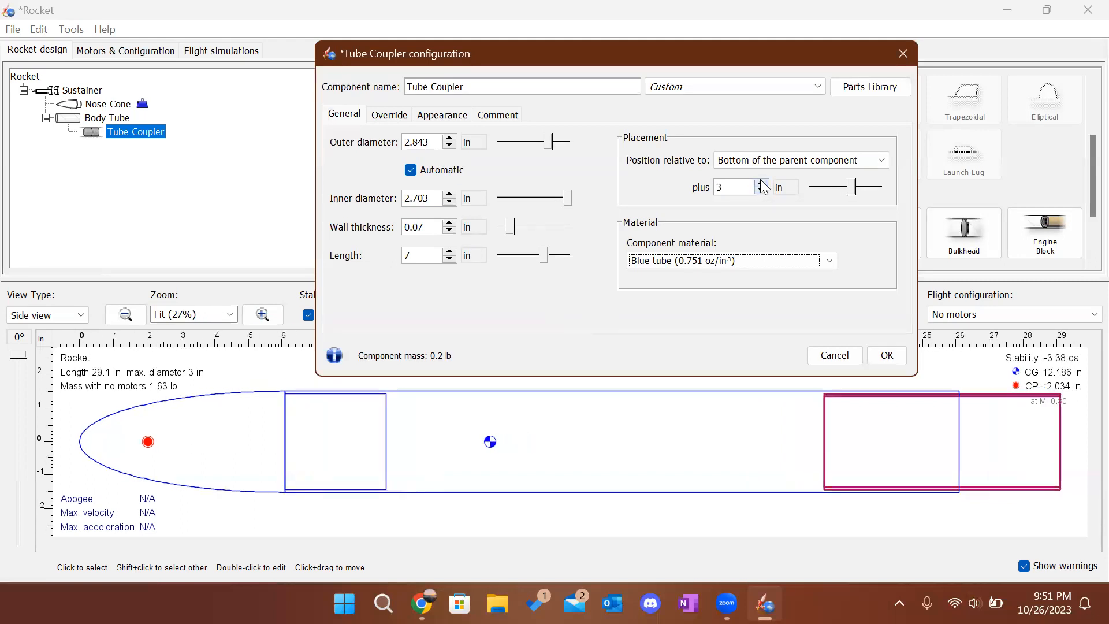
left_click(762, 183)
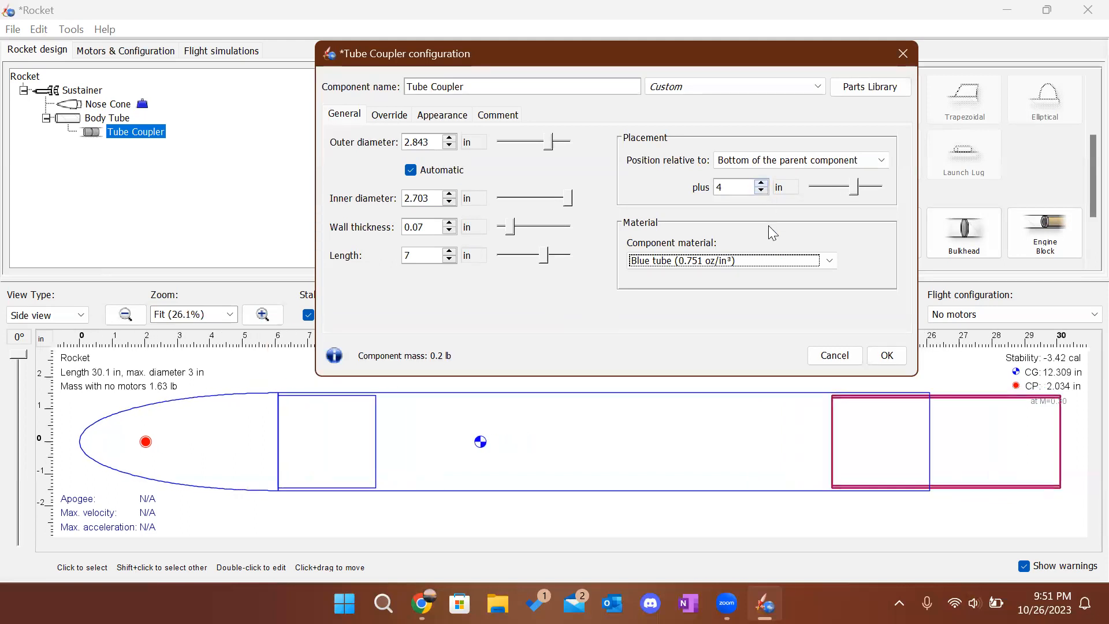
left_click(887, 356)
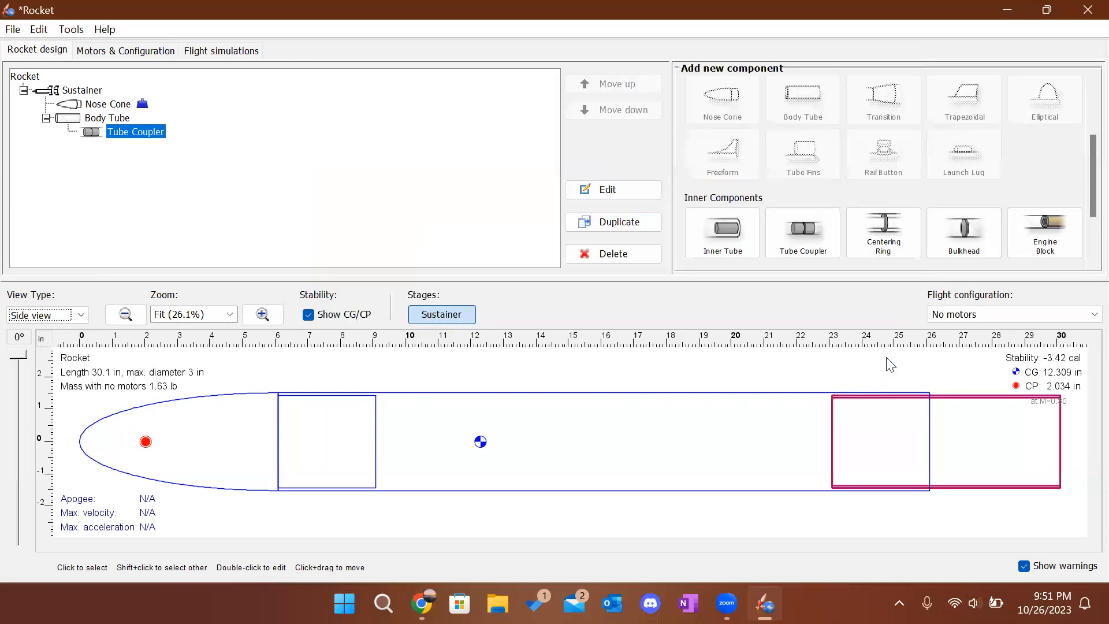
Add another body tube behind the first, name it Switch Band and set its length to 1 in.
left_click(835, 377)
left_click(804, 404)
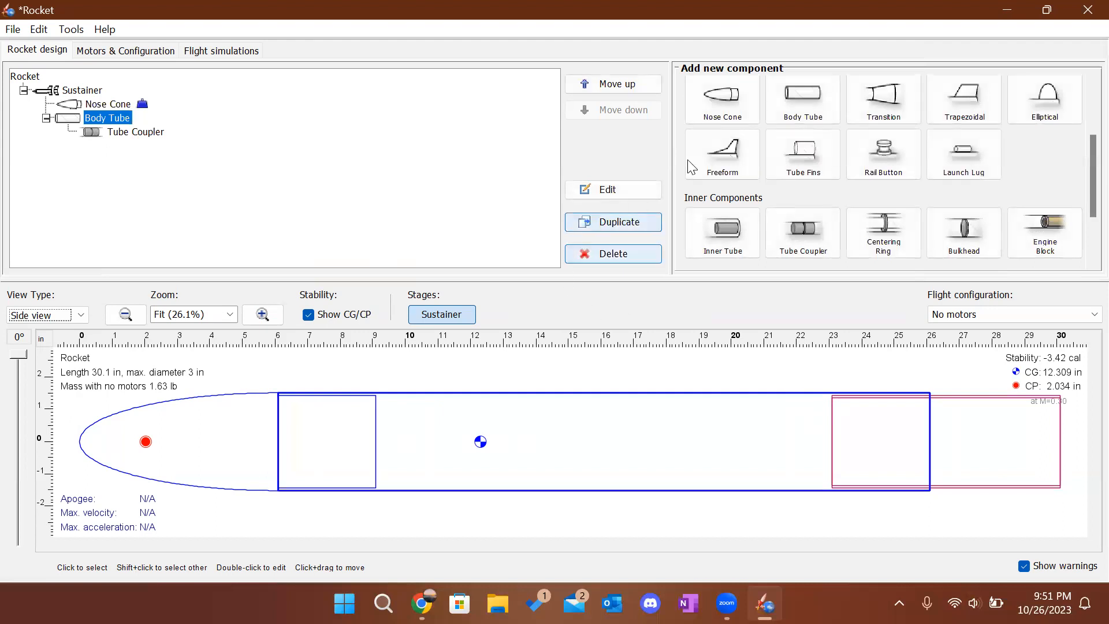
left_click(810, 102)
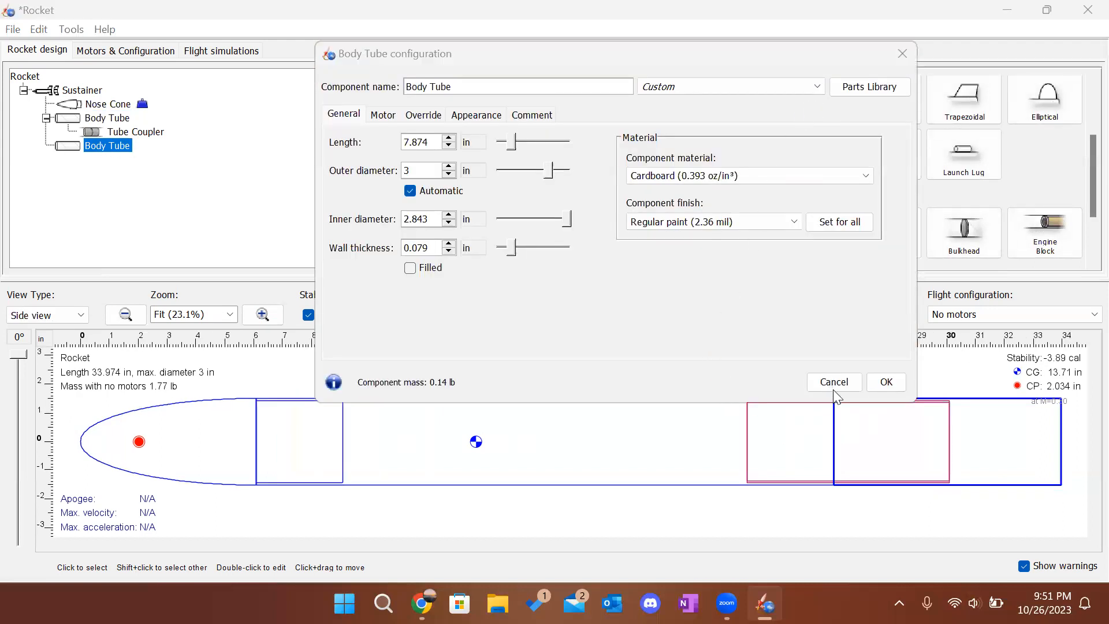
left_click(441, 125)
triple_click(448, 87)
type("N")
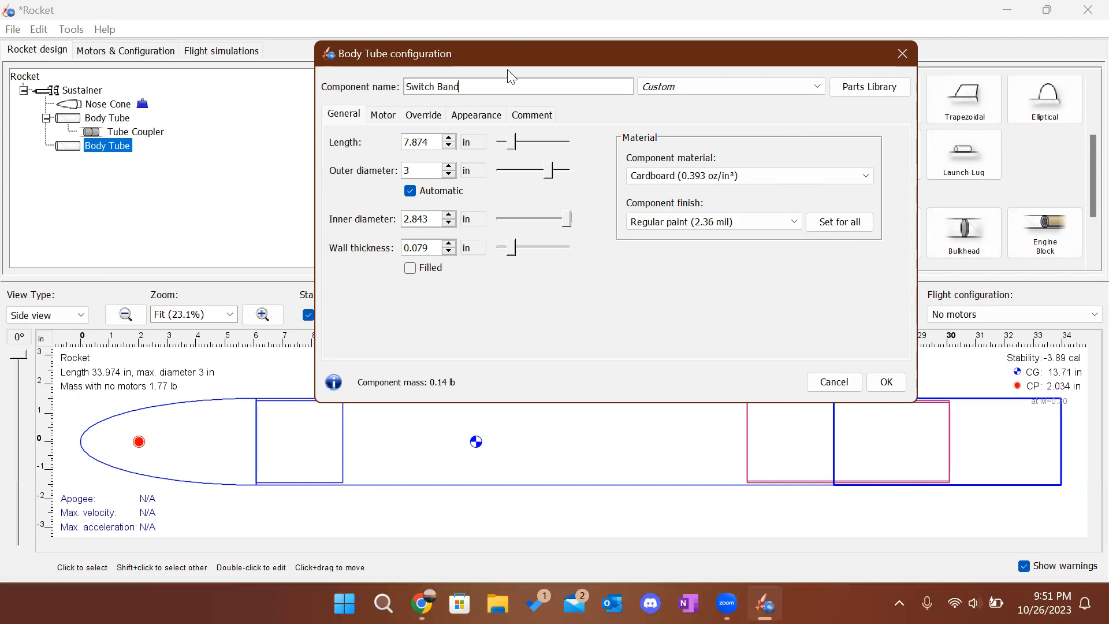
left_click(422, 145)
type("1")
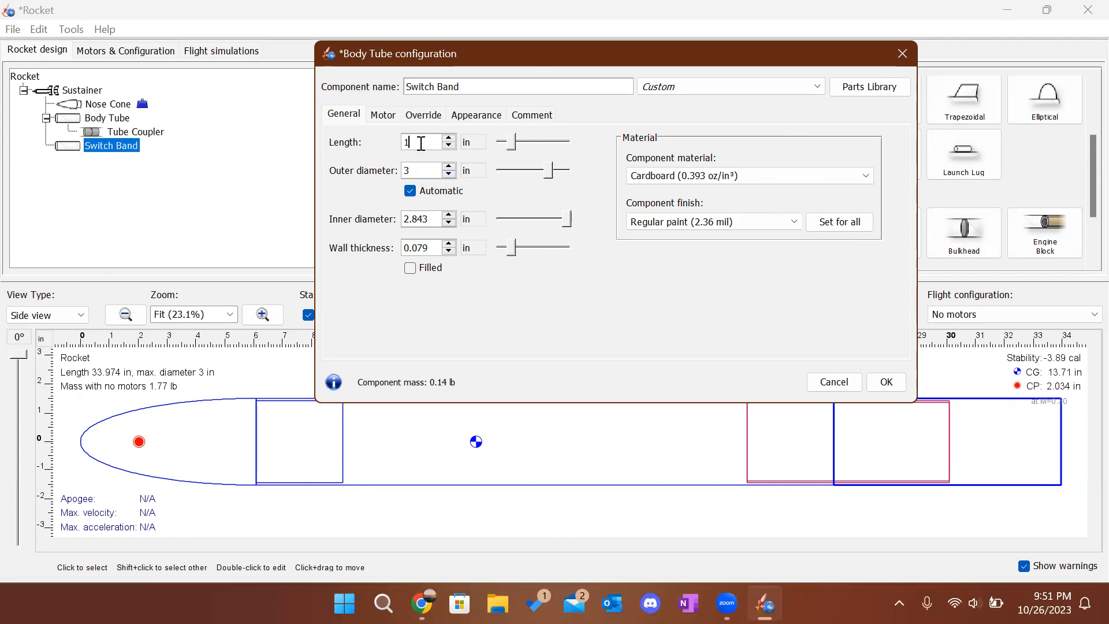
key("Return")
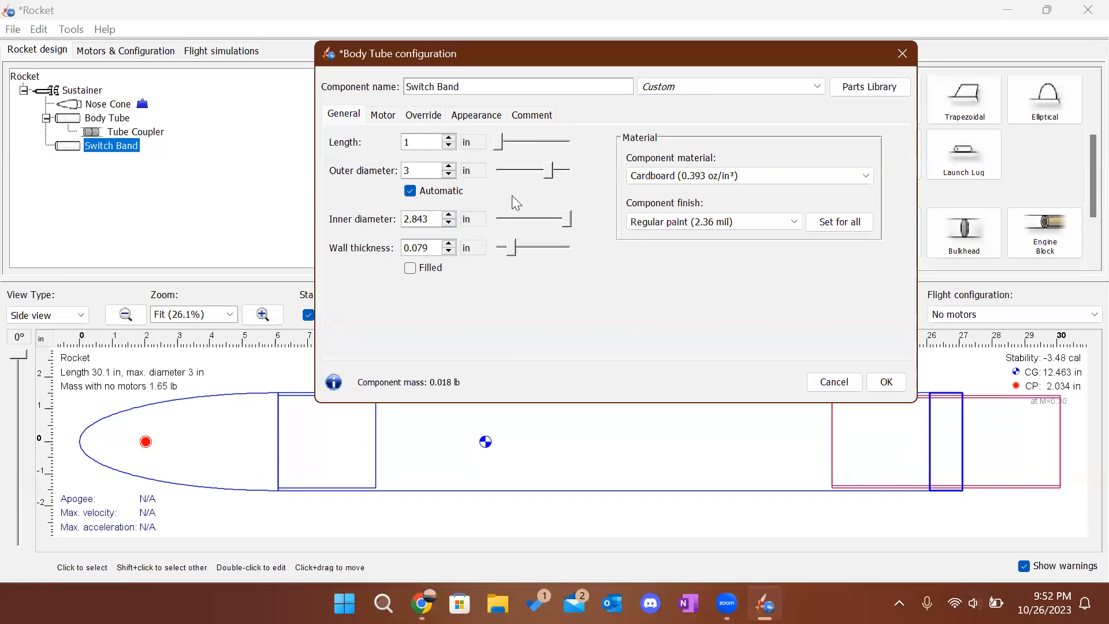
Assign Blue tube (0.751 oz/in³) as the switch band's material and accept its configuration.
left_click(720, 179)
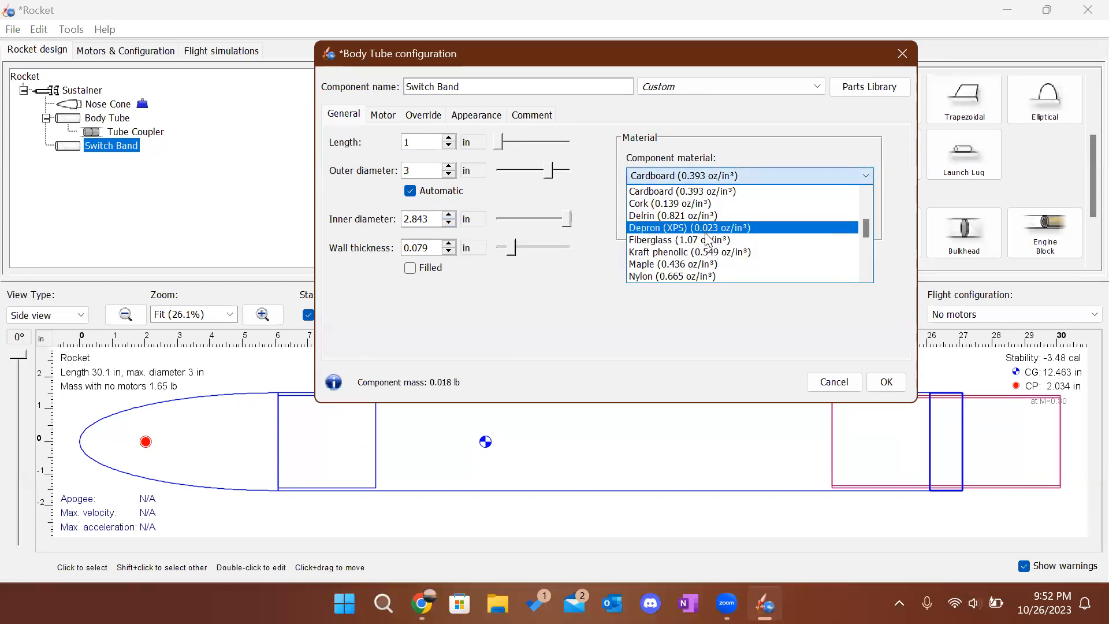
scroll(709, 238, "up", 3)
left_click(693, 247)
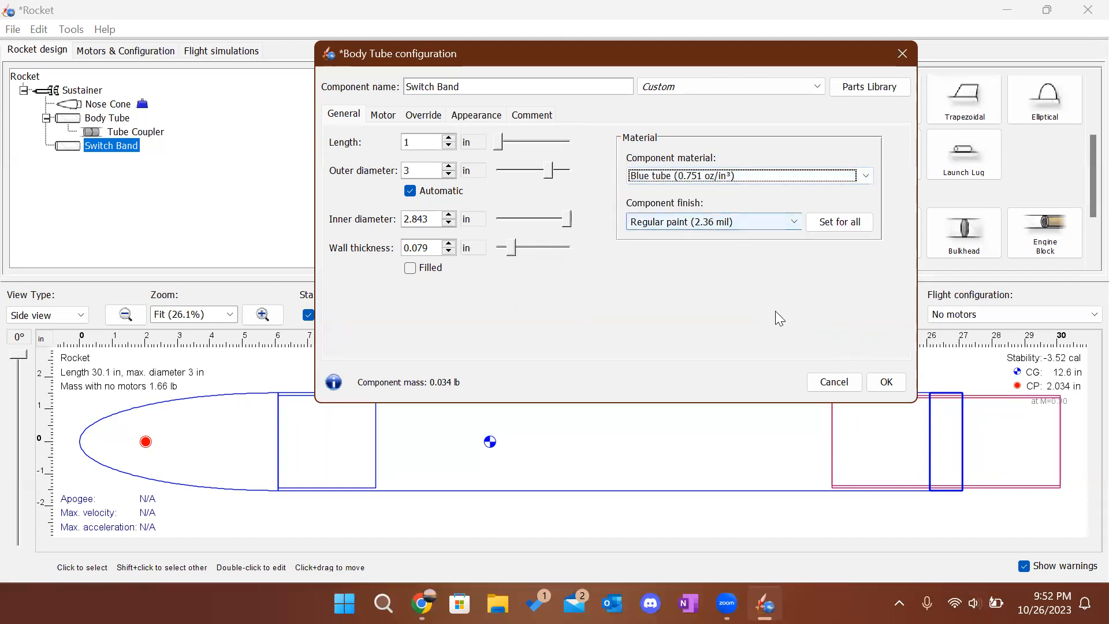
left_click(887, 382)
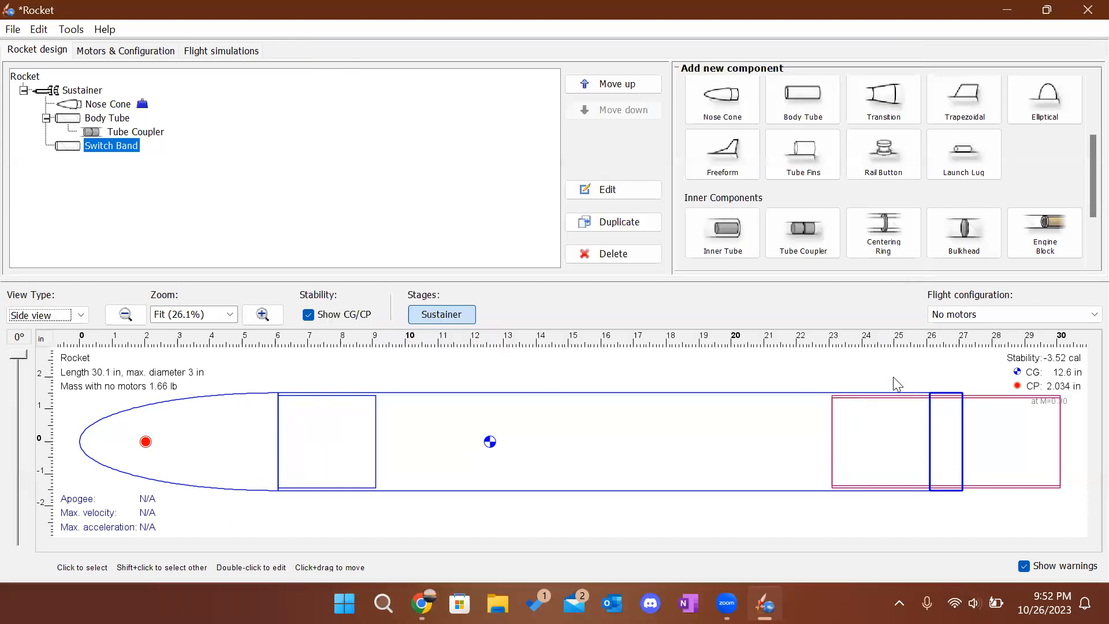
Examine where the body tube, tube coupler and switch band sit relative to each other in the side view.
left_click(937, 520)
left_click(792, 404)
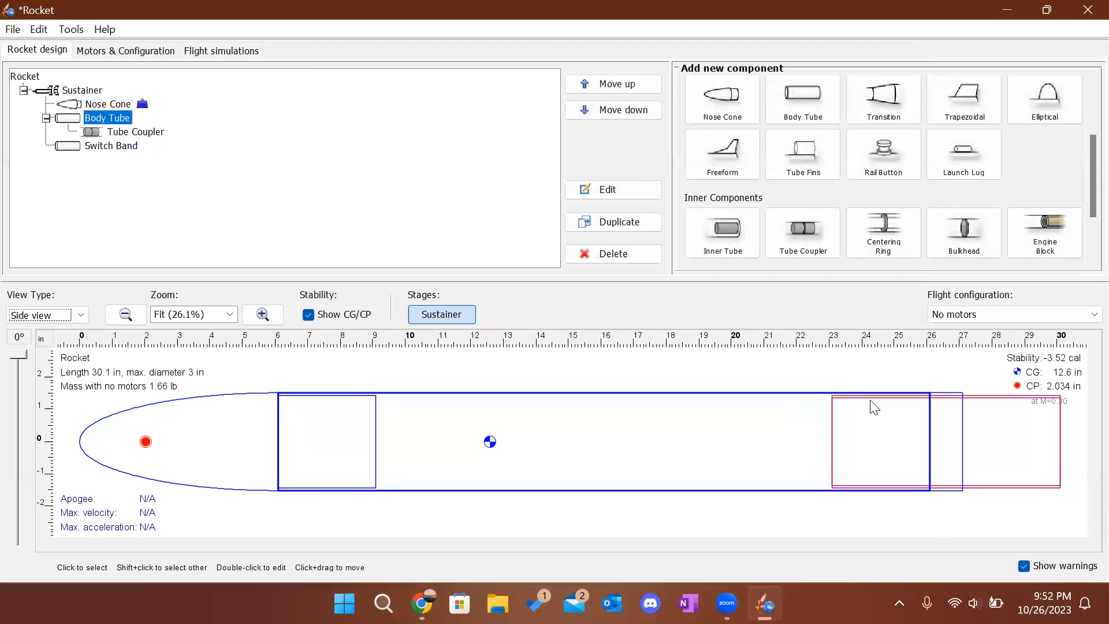
left_click(948, 400)
left_click(949, 377)
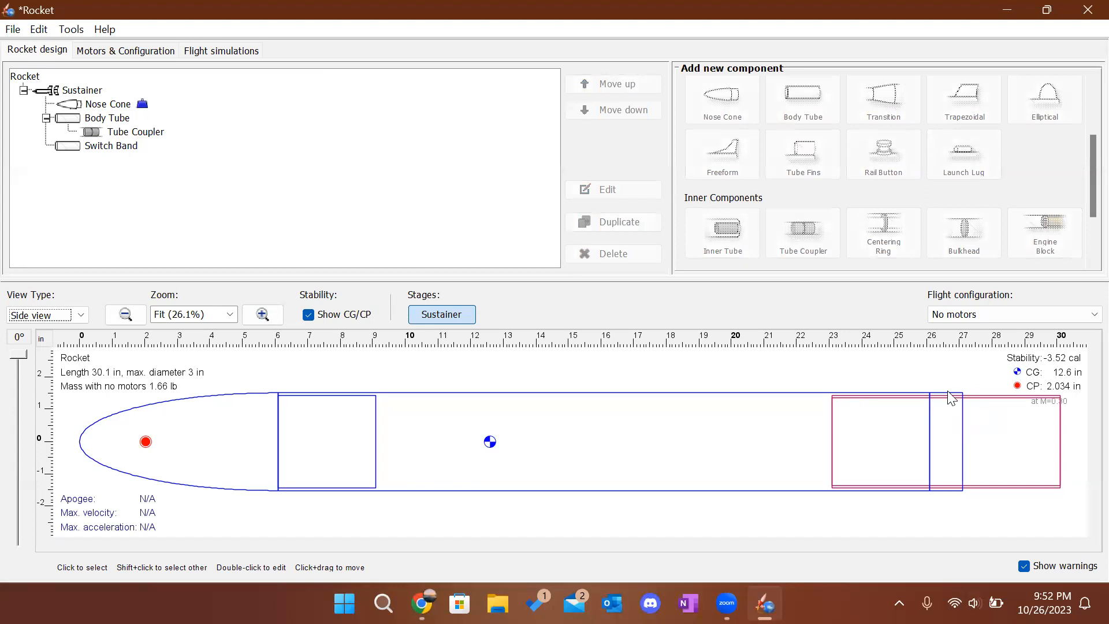
left_click(953, 397)
left_click(973, 384)
left_click(984, 404)
left_click(949, 380)
left_click(787, 417)
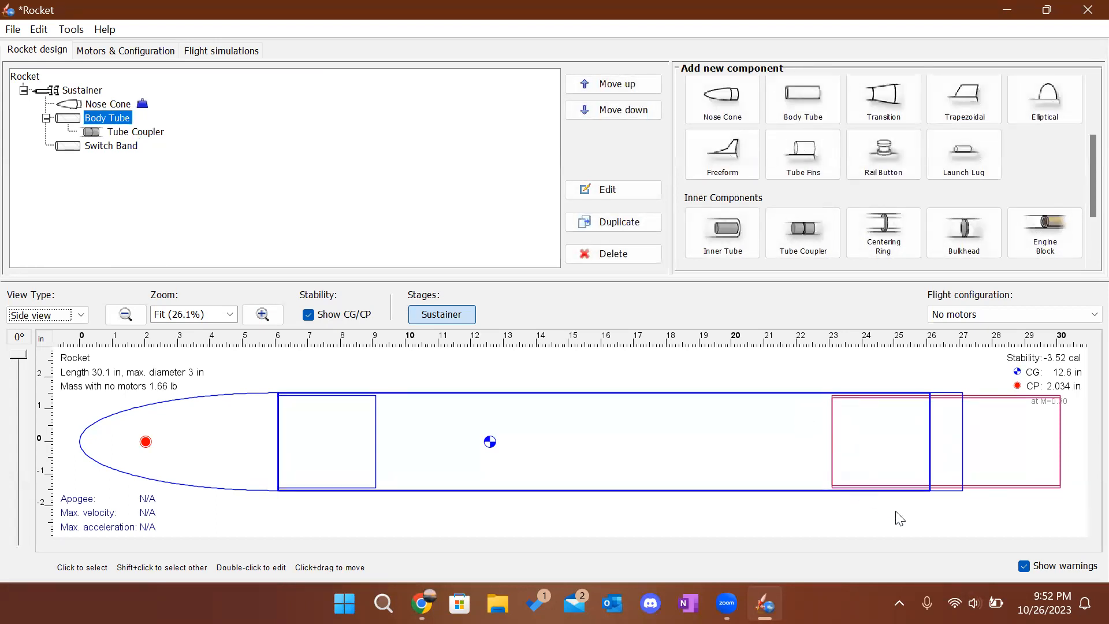
left_click(915, 522)
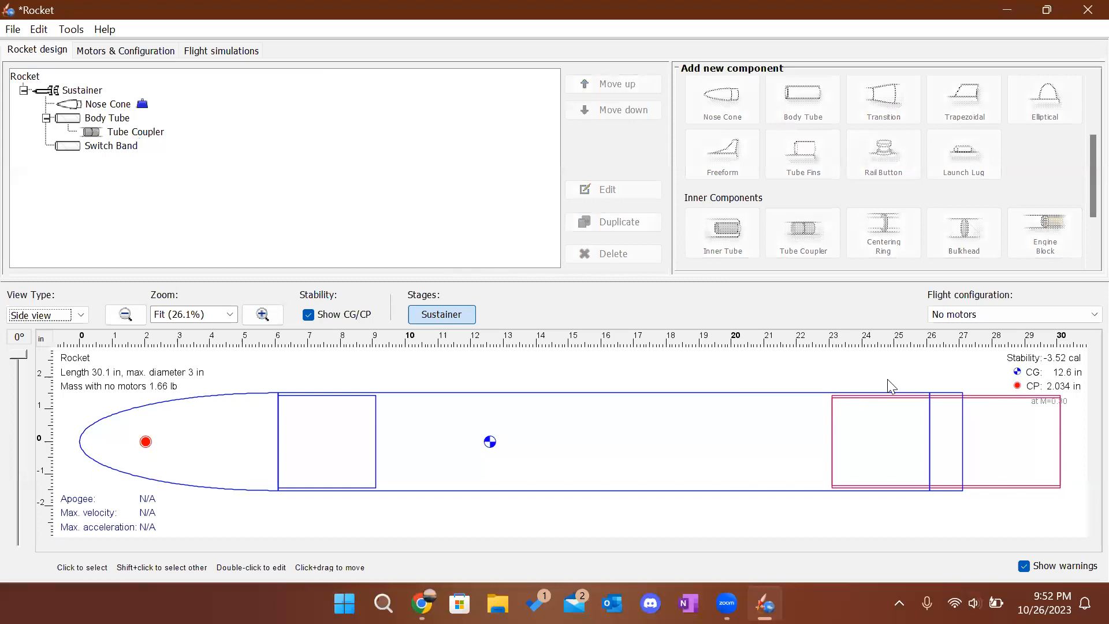
Add a body tube behind the switch band and set its length to 30 in.
left_click(959, 401)
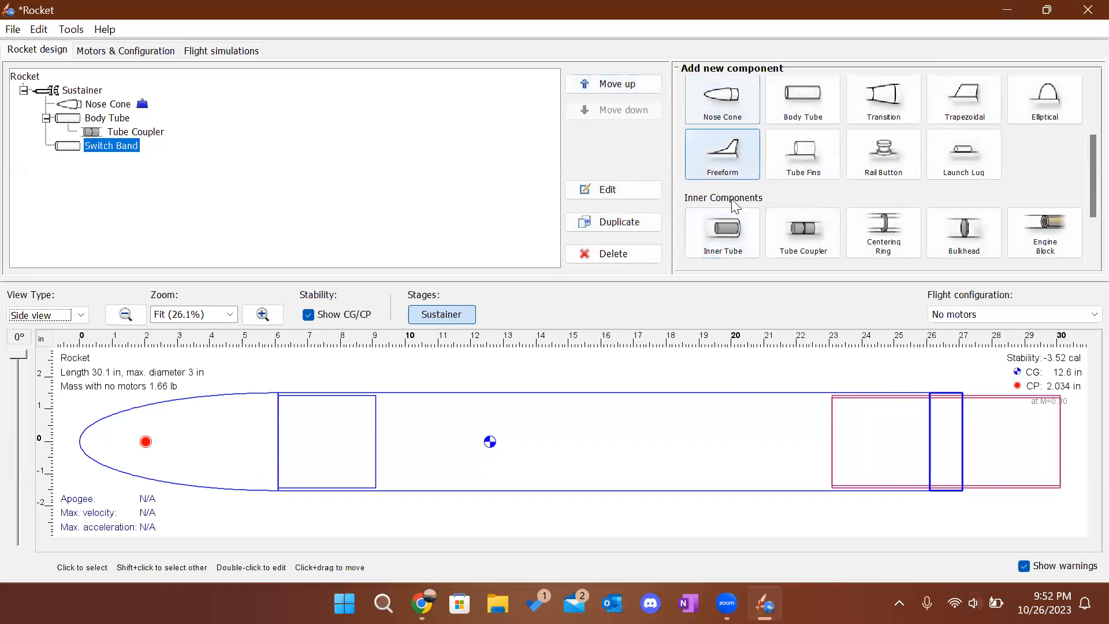
left_click(800, 99)
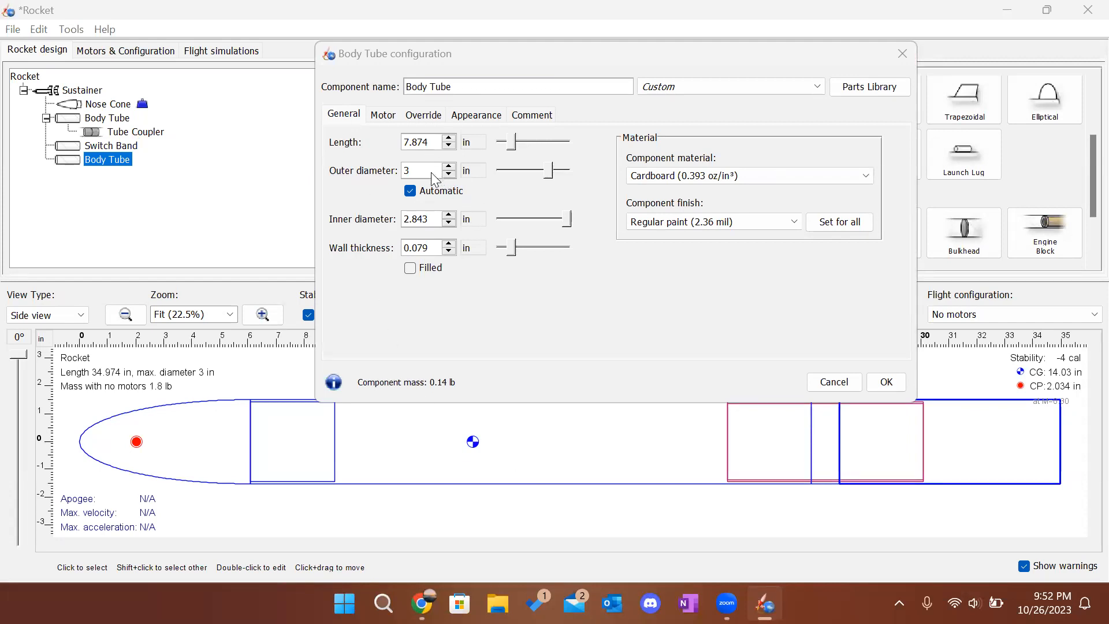
left_click(428, 142)
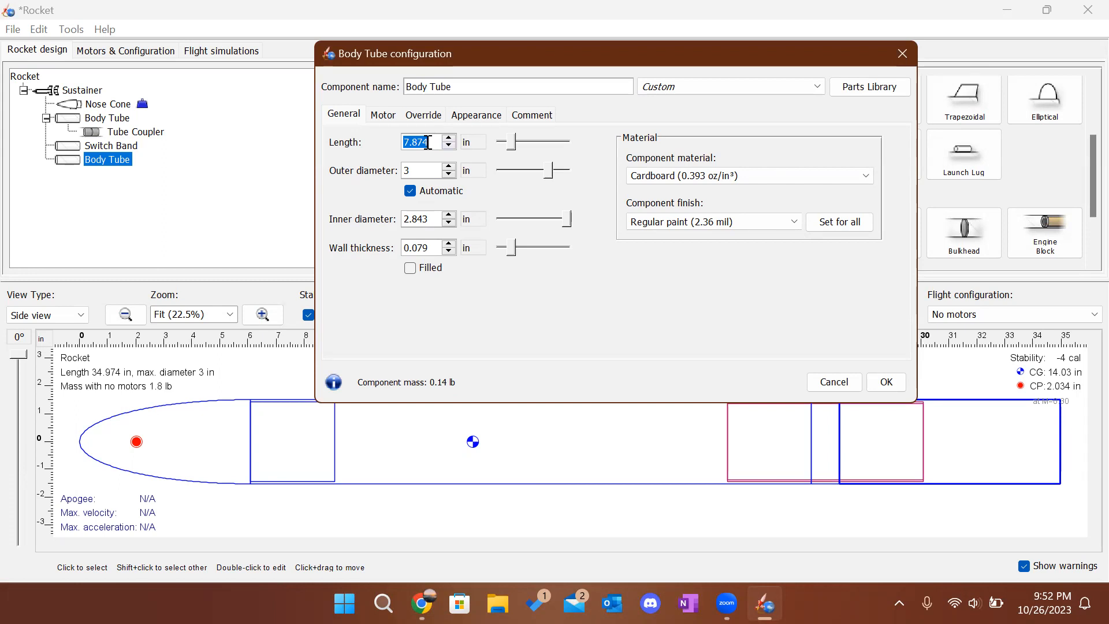
type("20")
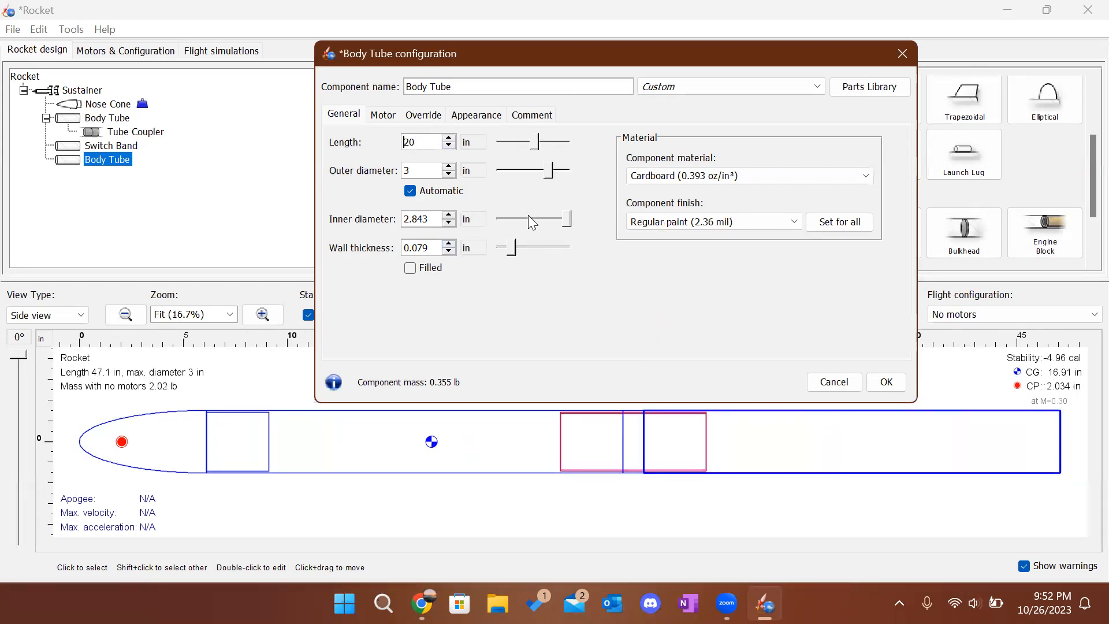
double_click(424, 142)
type("30")
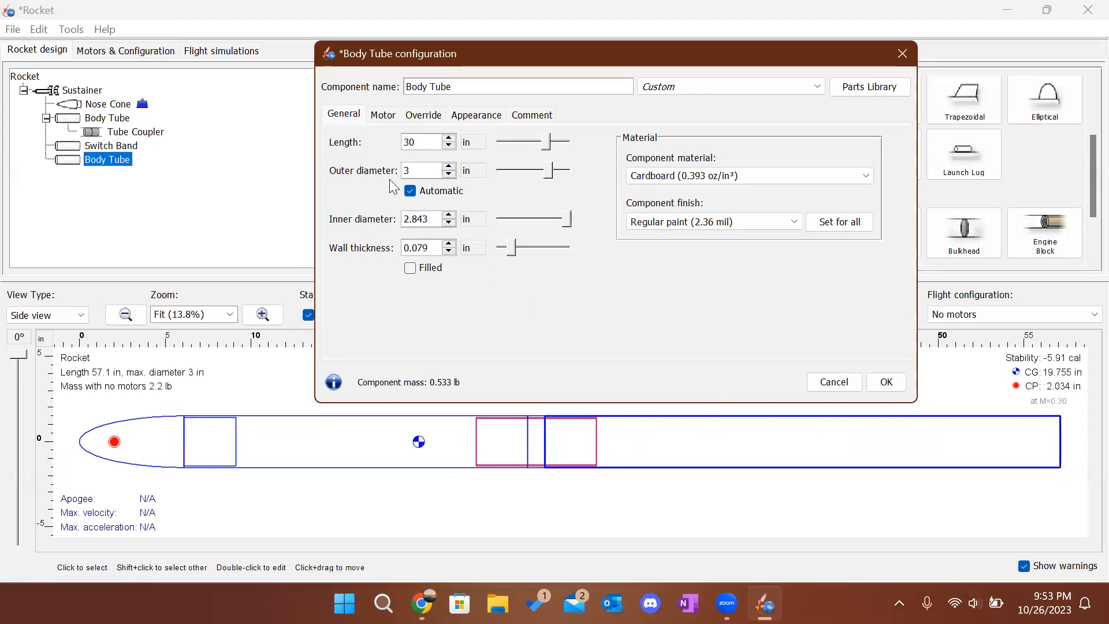
Assign Blue tube (0.751 oz/in³) as the rear body tube's material and accept its configuration.
left_click(751, 176)
scroll(714, 220, "up", 3)
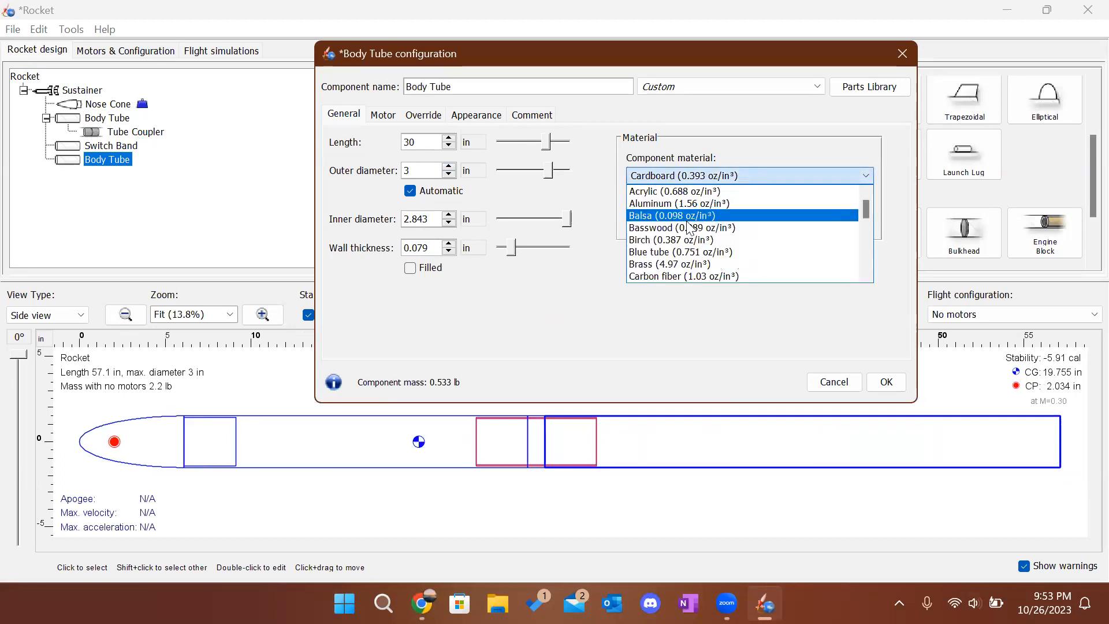
left_click(690, 252)
left_click(888, 382)
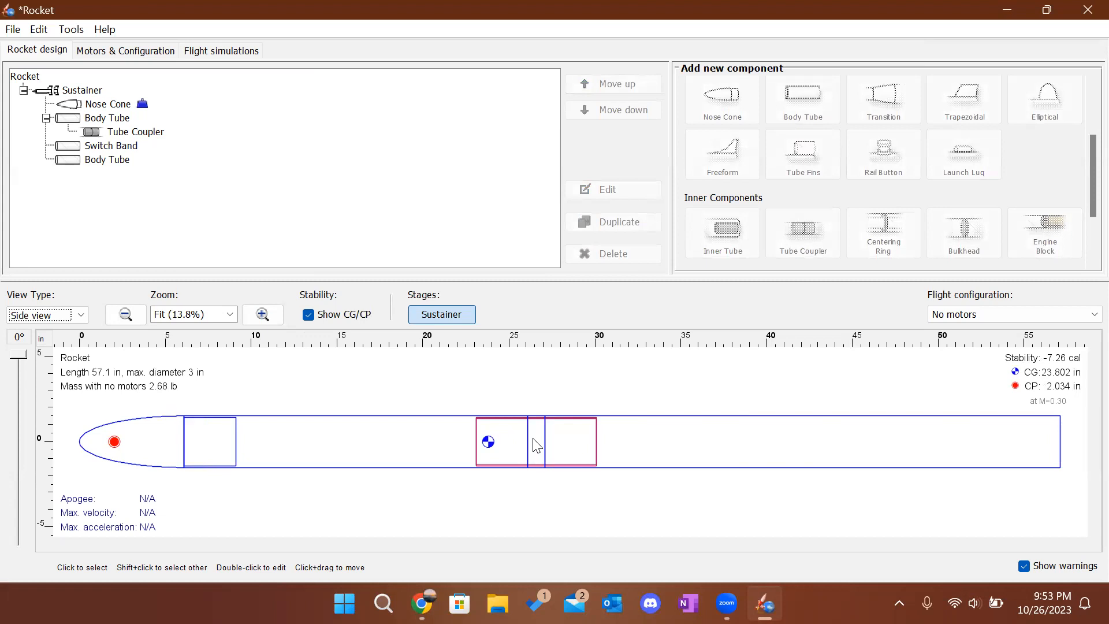
Examine how the tube coupler joins the front body tube, the switch band and the rear body tube.
left_click(514, 425)
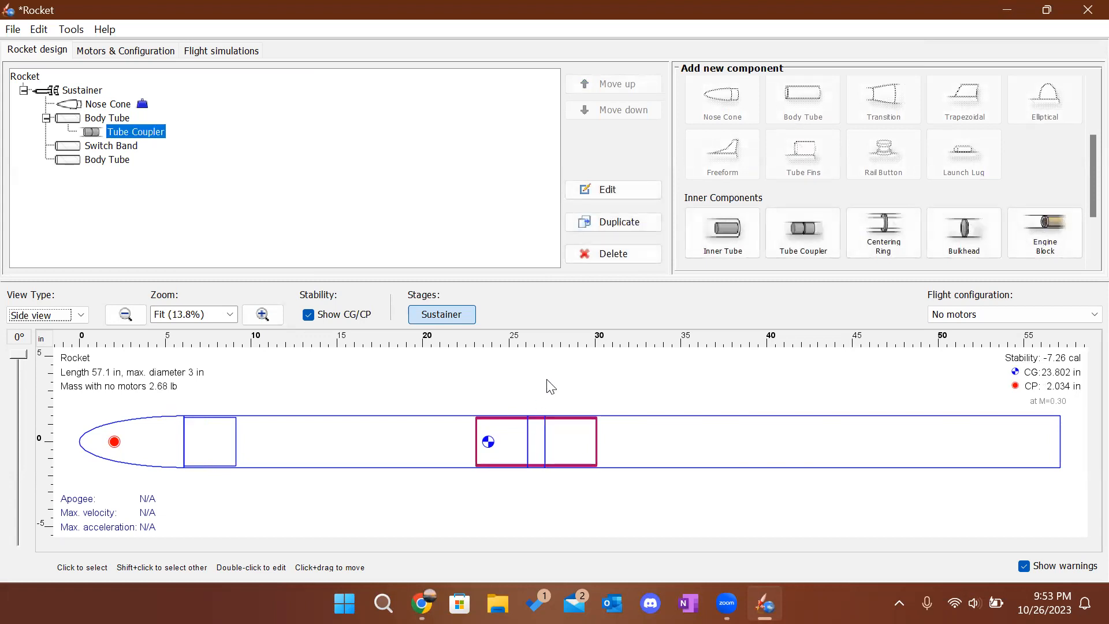
left_click(551, 386)
left_click(515, 428)
left_click(536, 414)
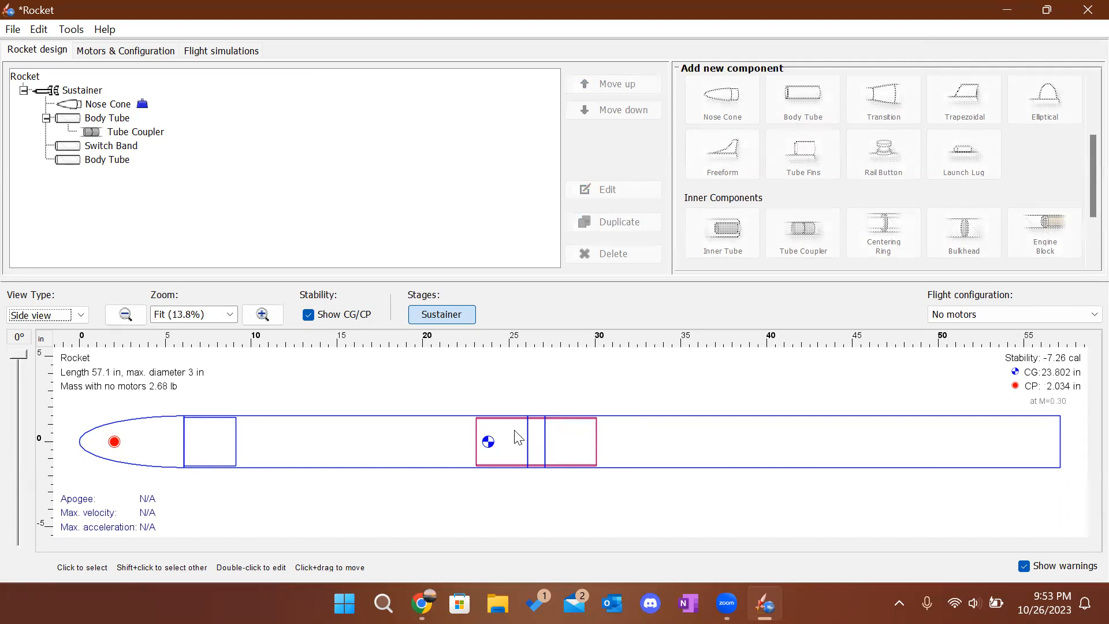
left_click(453, 430)
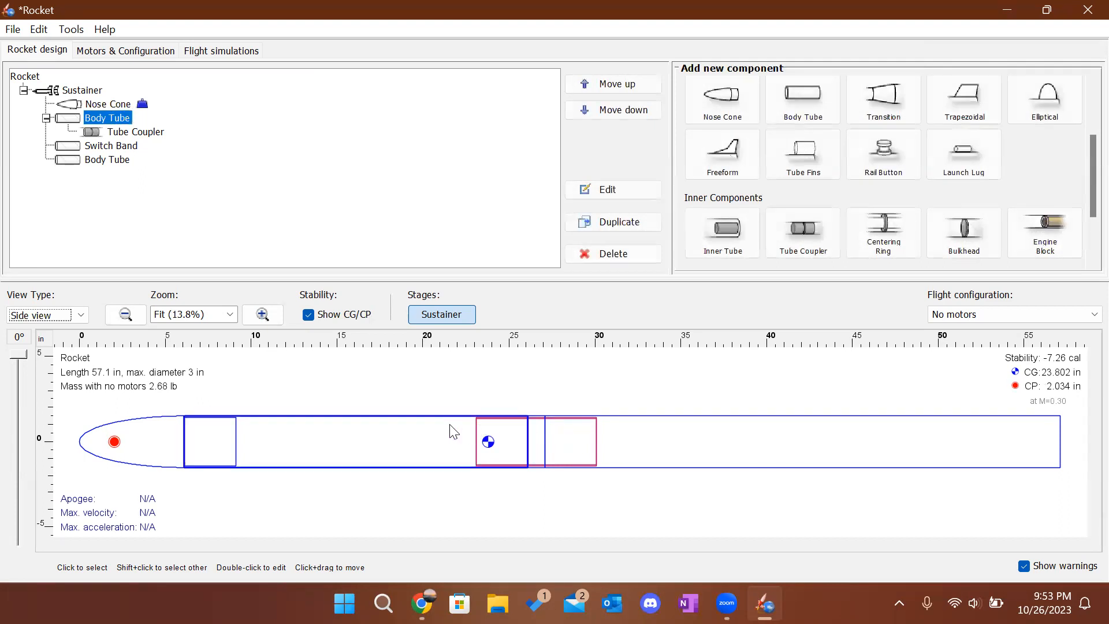
left_click(638, 428)
left_click(620, 401)
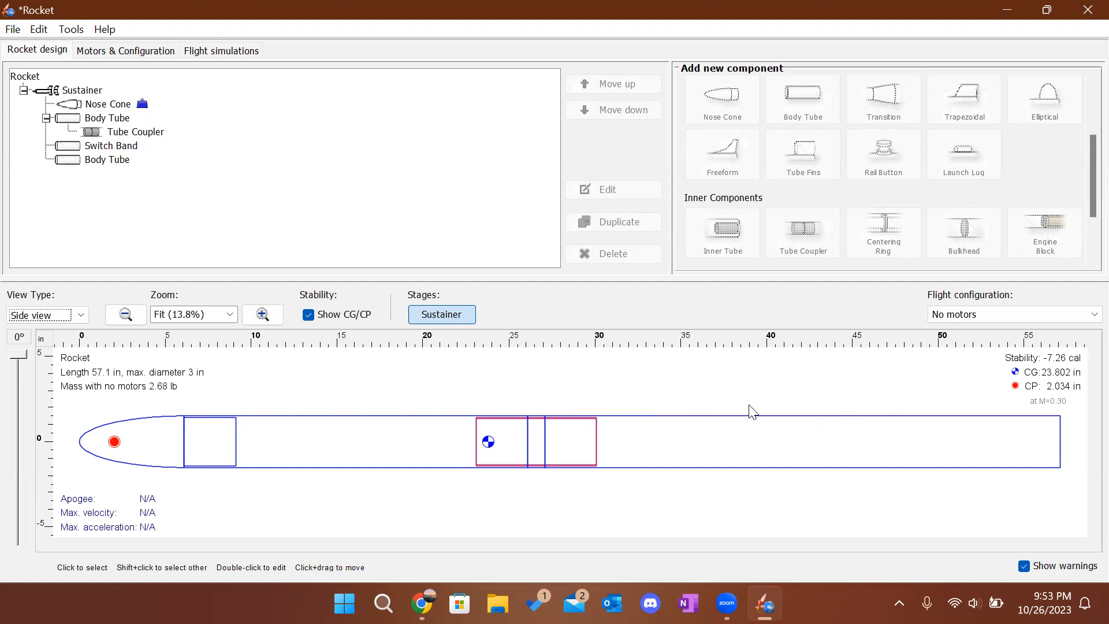
Add an inner tube inside the rear body tube.
left_click(710, 437)
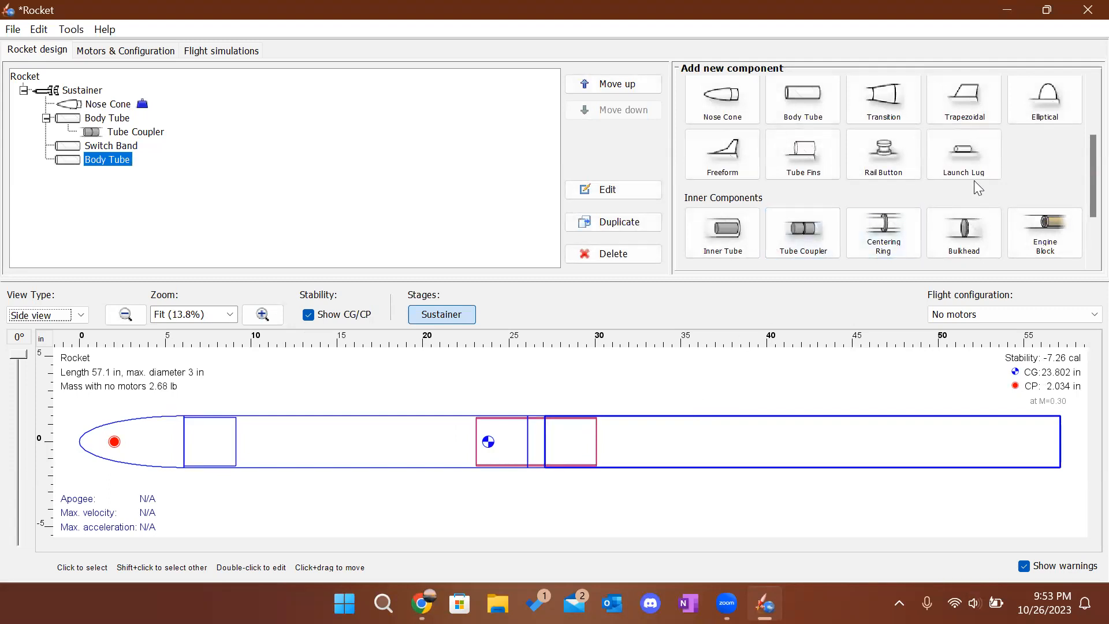
scroll(974, 181, "down", 3)
scroll(974, 180, "down", 3)
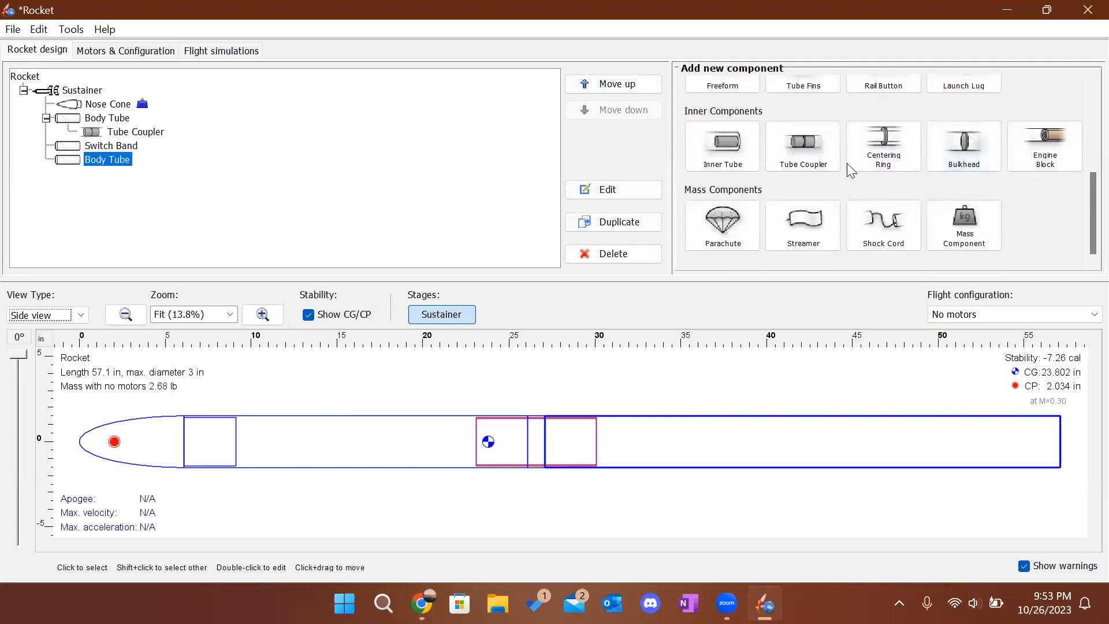
left_click(726, 150)
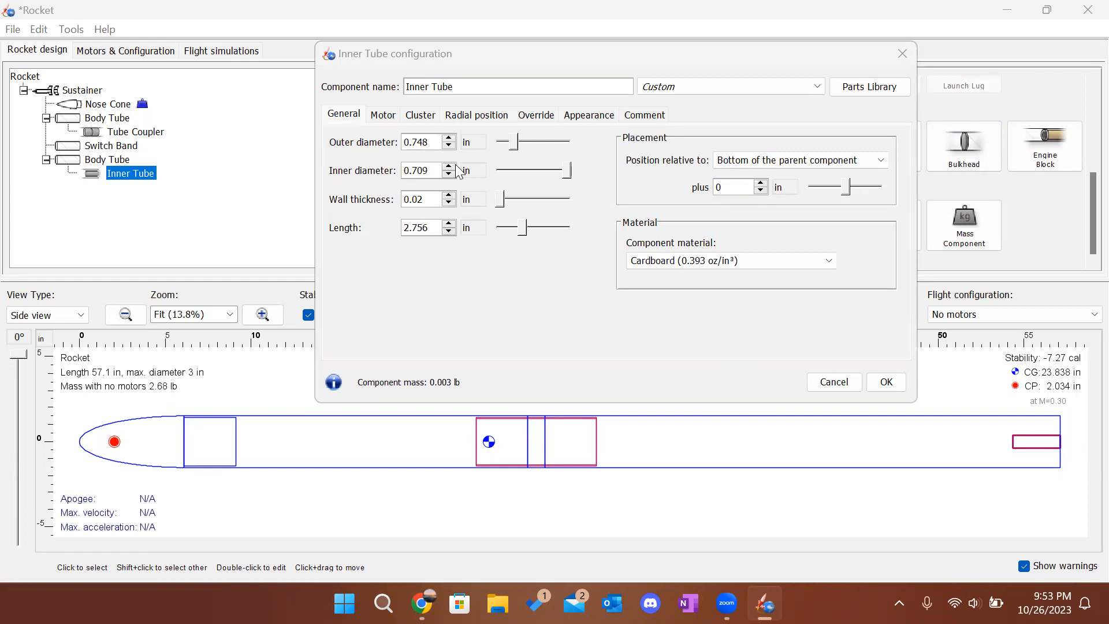
left_click(524, 327)
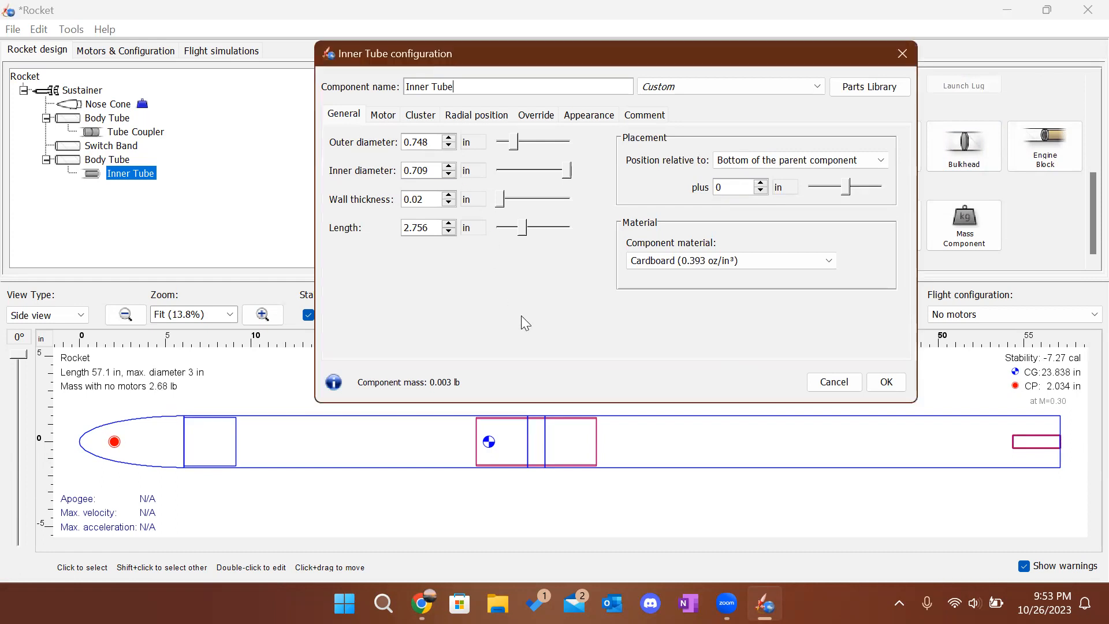
Switch the inner tube's outer diameter to millimetres and set it to 42 mm.
left_click(477, 144)
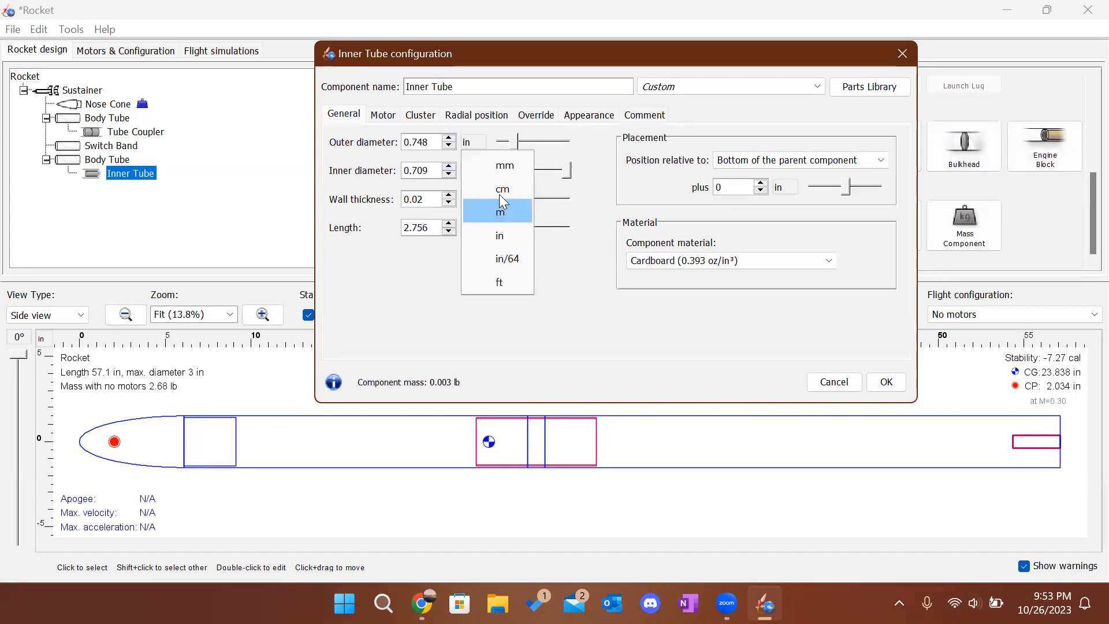
left_click(500, 171)
double_click(432, 144)
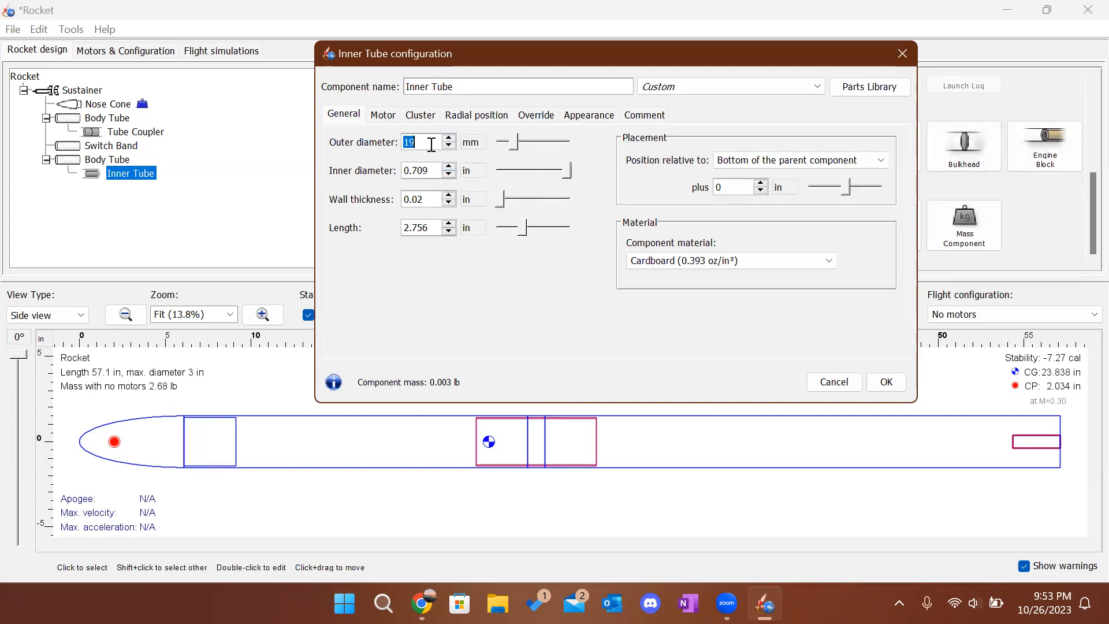
type("38")
key("Return")
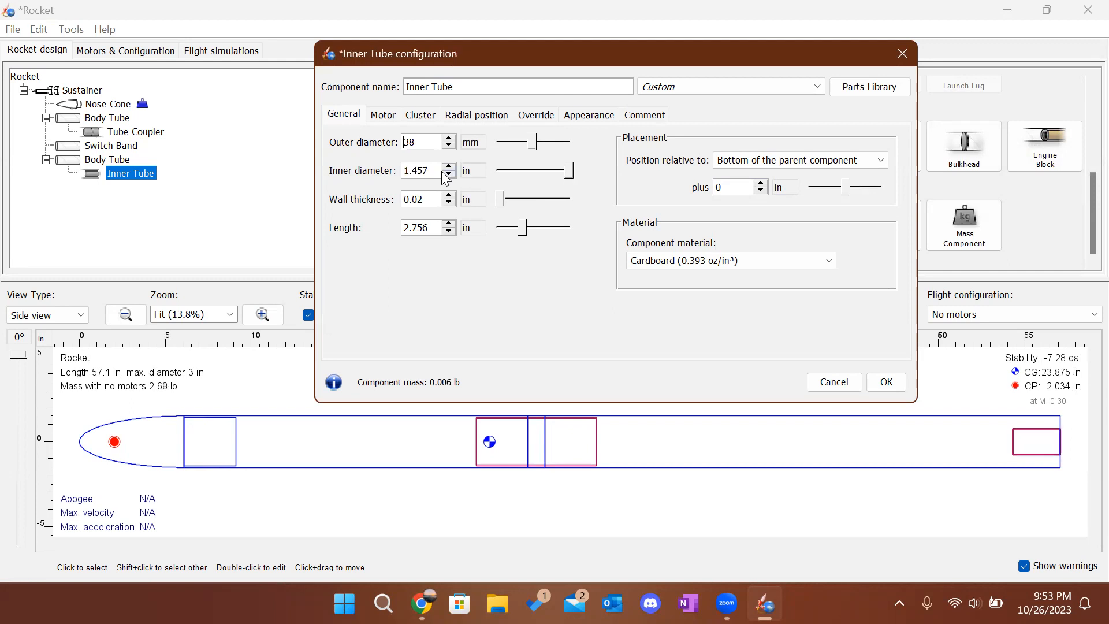
double_click(422, 144)
type("42")
key("Return")
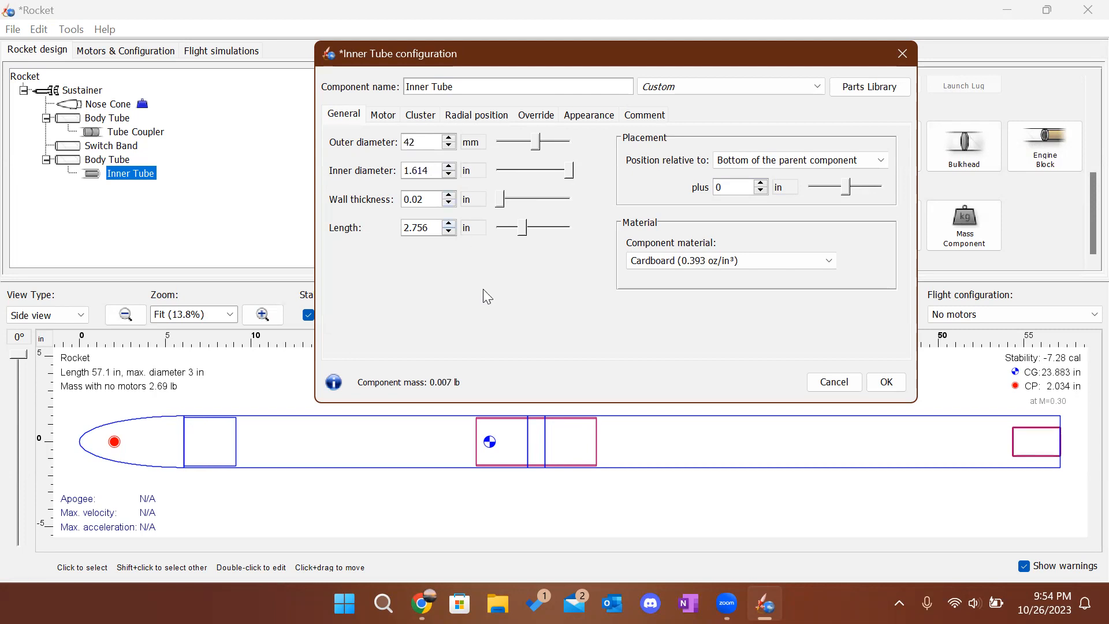
Try to browse the parts library and preset list for the inner tube.
left_click(861, 90)
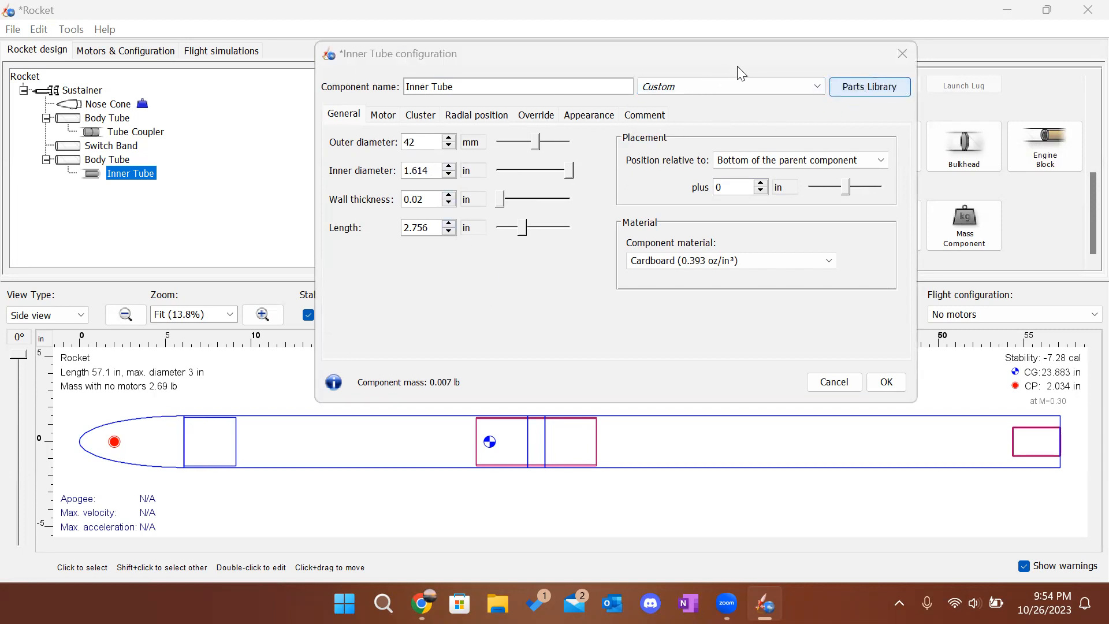
left_click(848, 93)
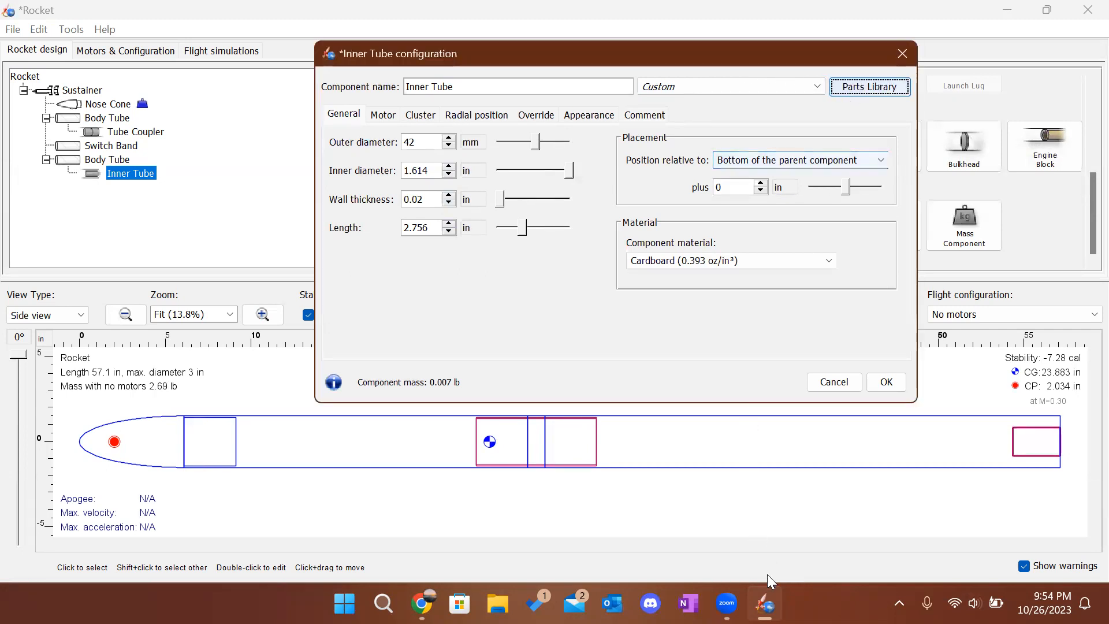
left_click(858, 91)
left_click(778, 85)
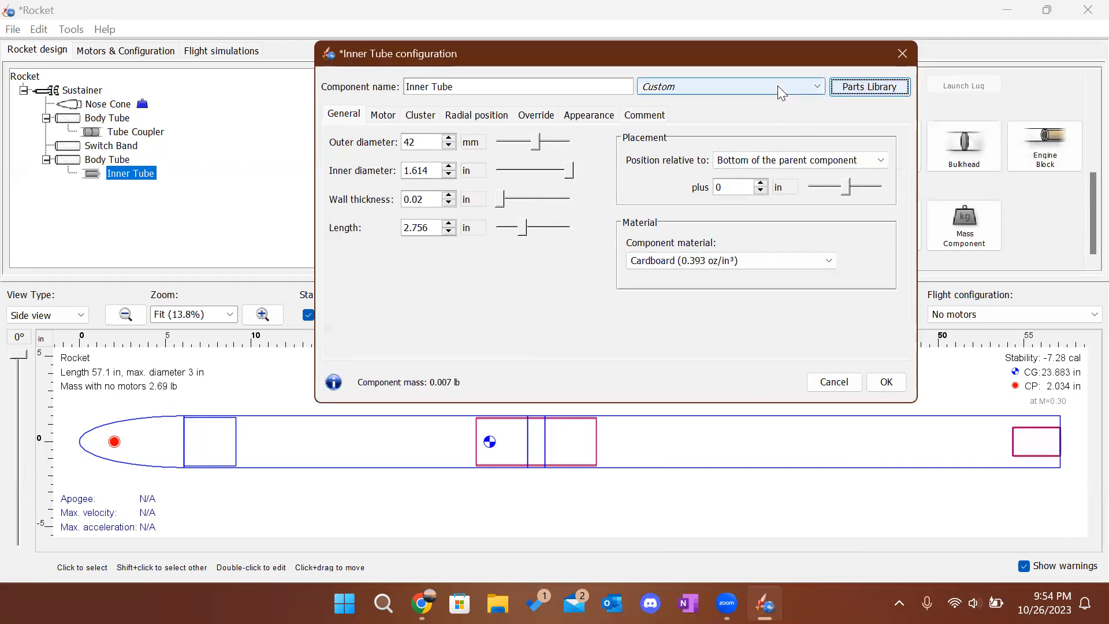
left_click(778, 85)
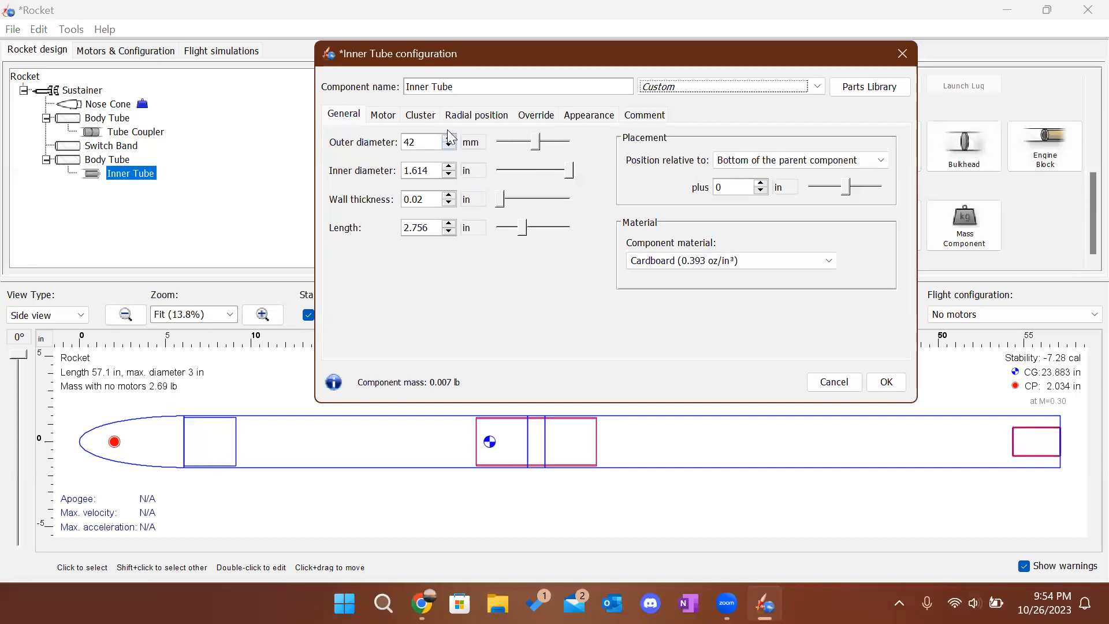
Set the inner tube's wall thickness to 0.07 in and its length to 10 in.
left_click(437, 202)
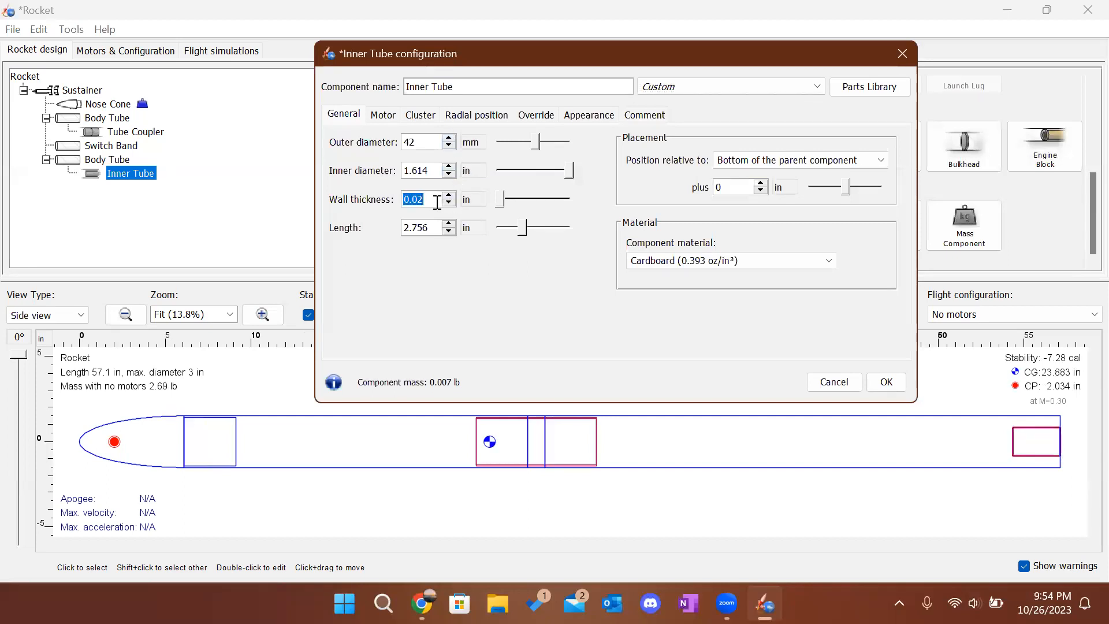
key("BackSpace")
type(".07")
key("Return")
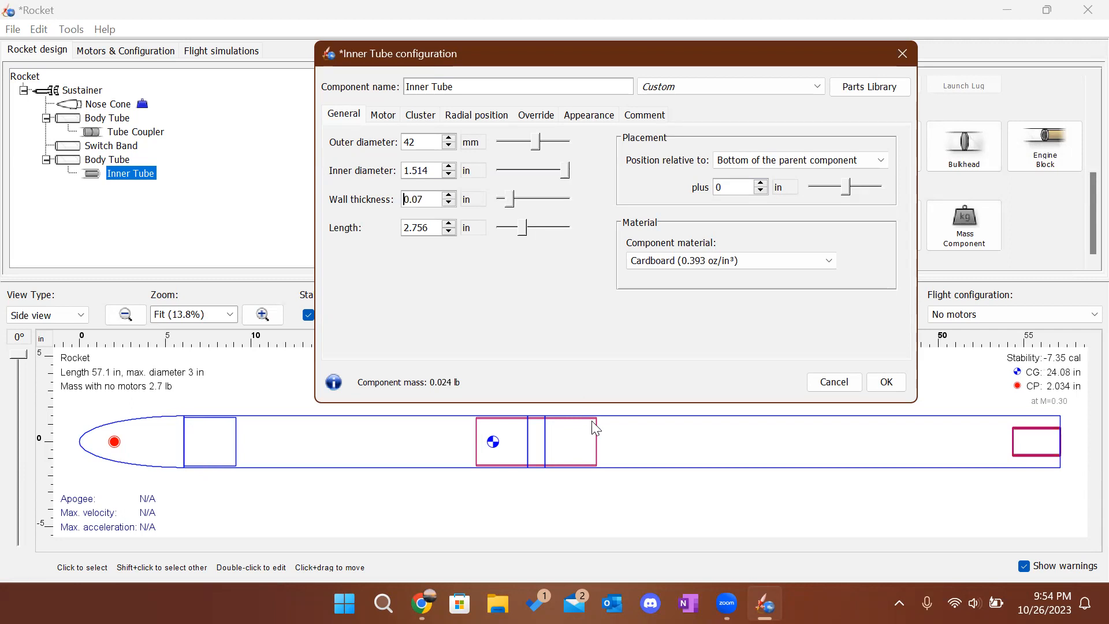
left_click(431, 232)
type("10")
key("Return")
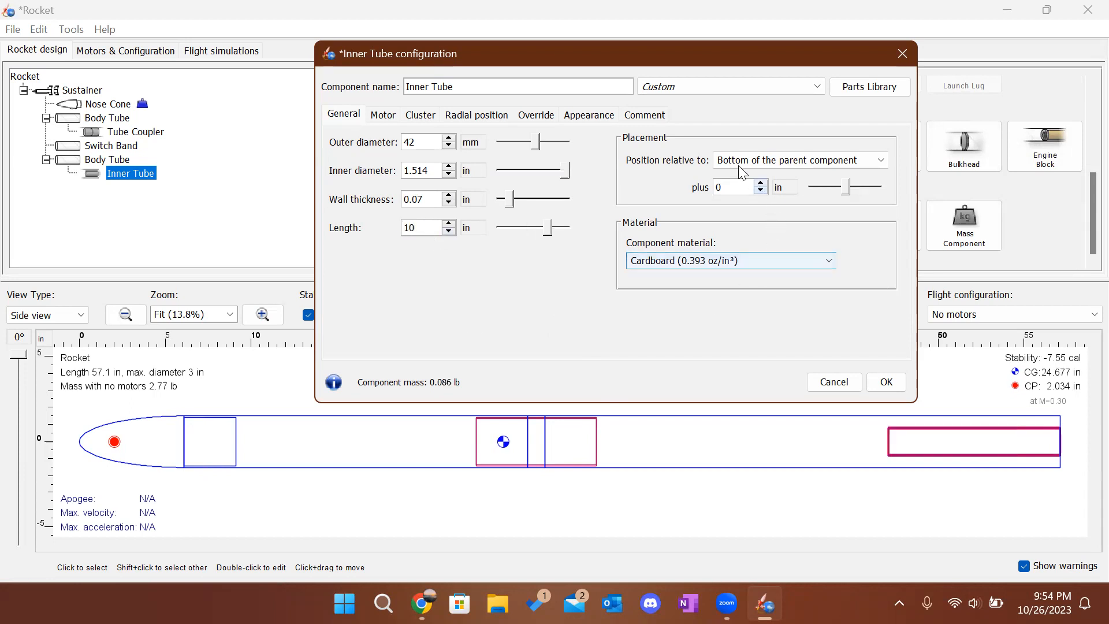
Review the available materials and choose Cardboard (0.393 oz/in³) for the inner tube.
left_click(729, 259)
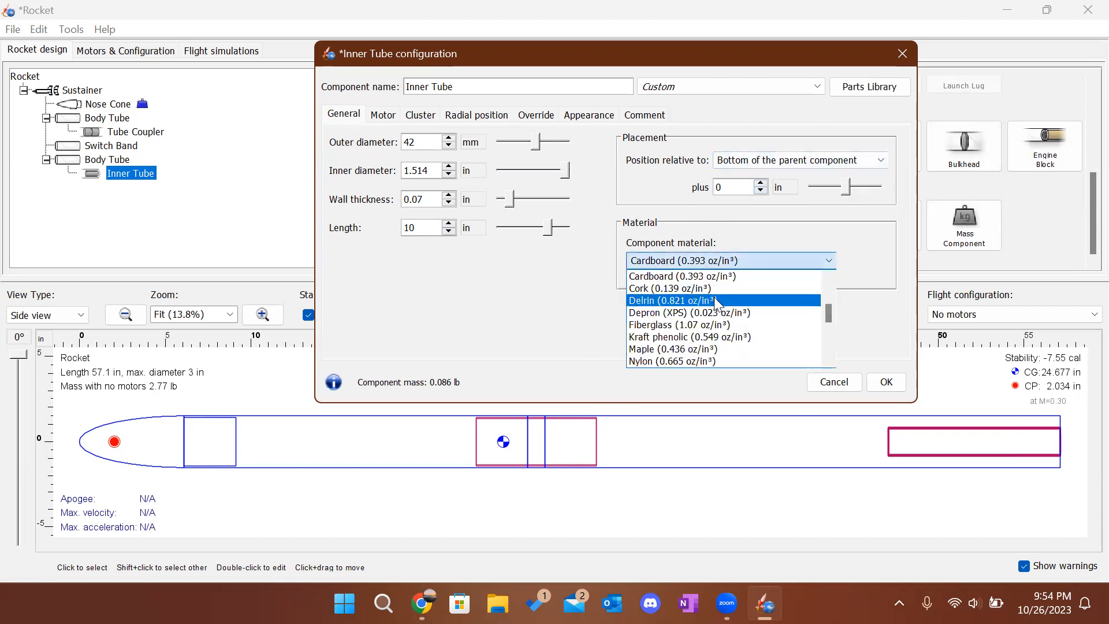
scroll(693, 309, "up", 2)
scroll(686, 334, "up", 1)
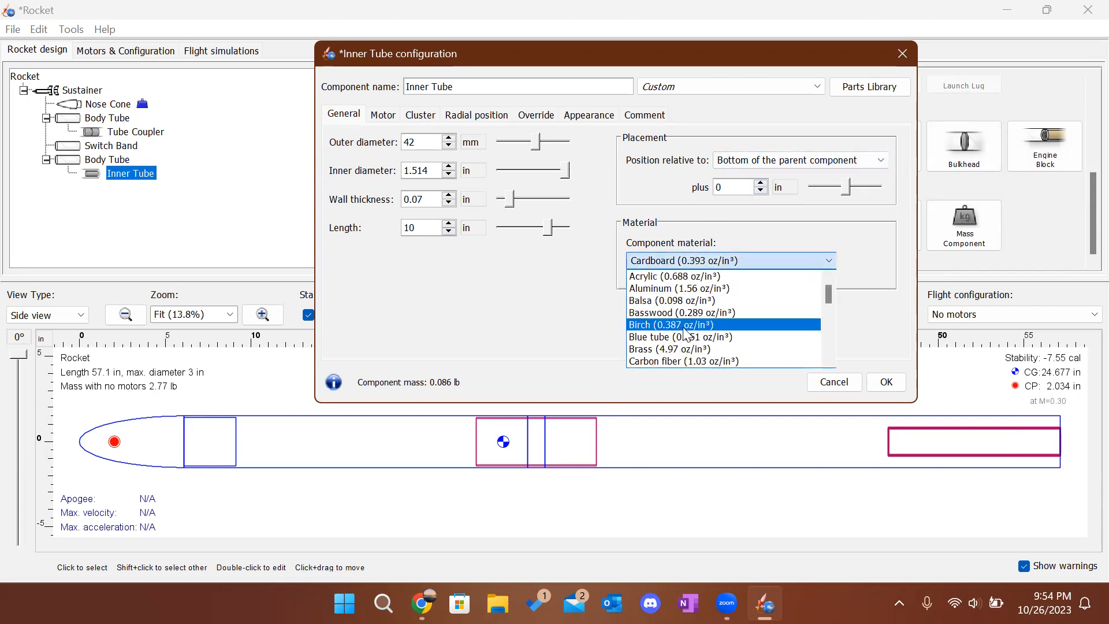
scroll(683, 333, "down", 4)
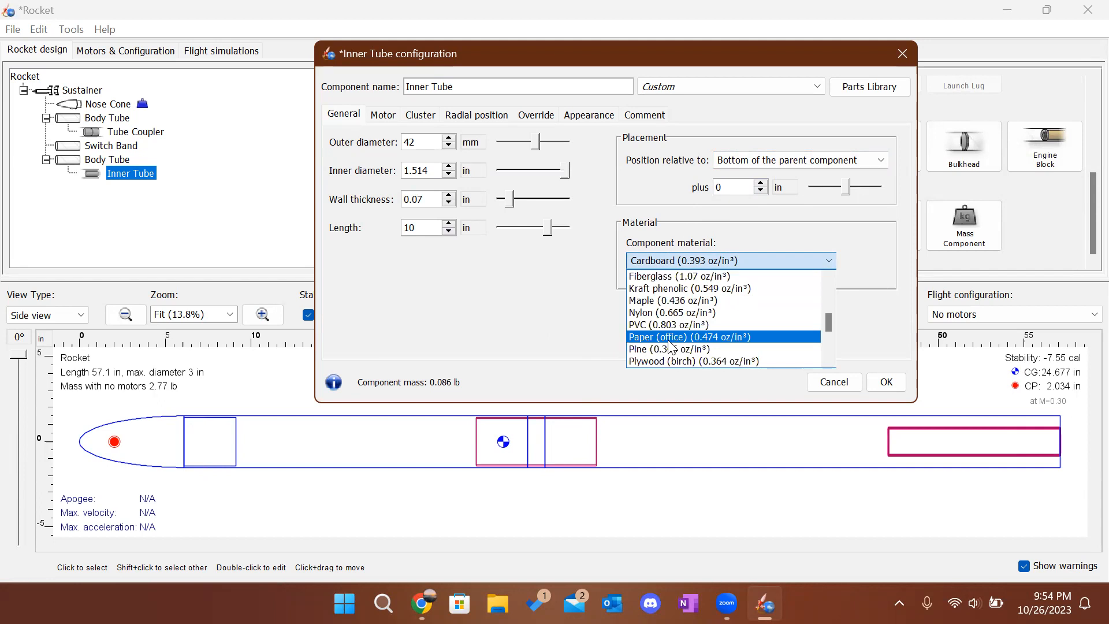
scroll(670, 348, "down", 2)
scroll(667, 335, "up", 1)
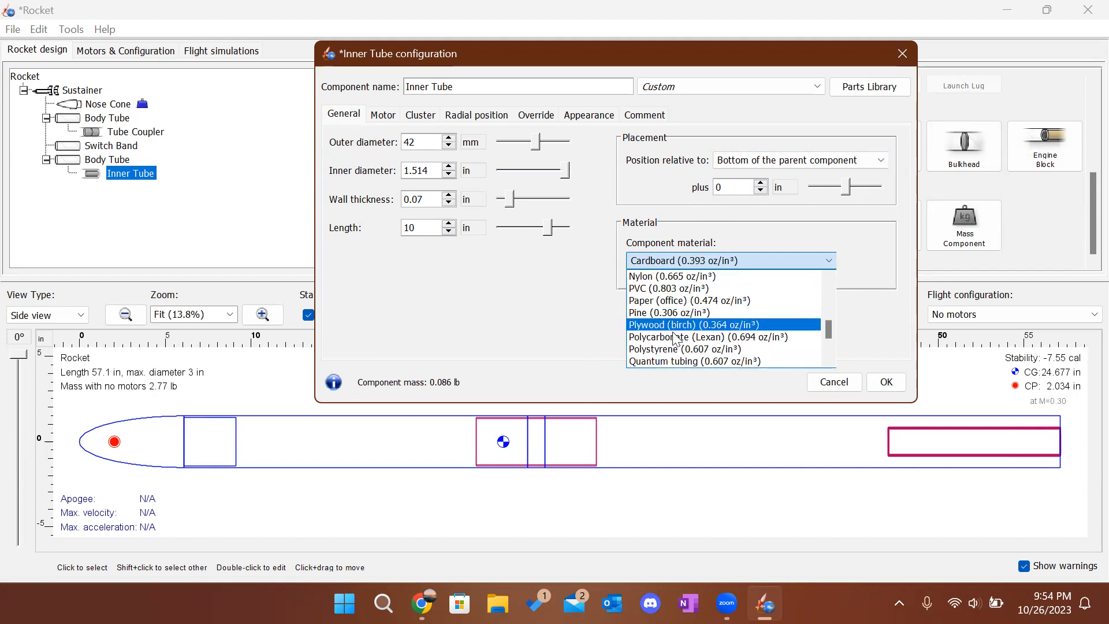
scroll(677, 346, "up", 3)
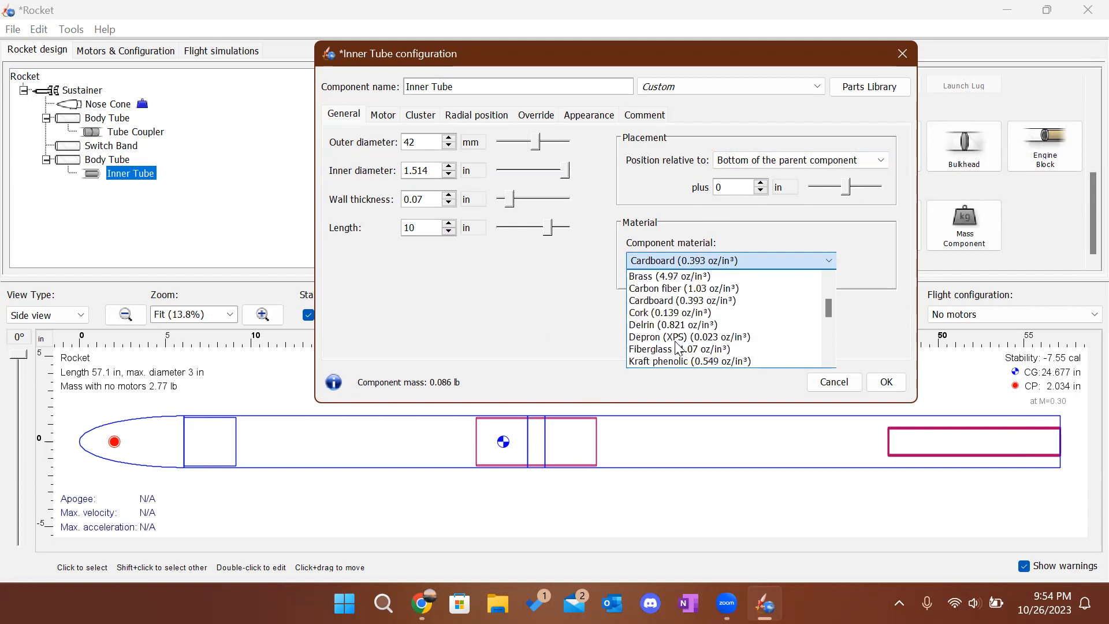
left_click(669, 302)
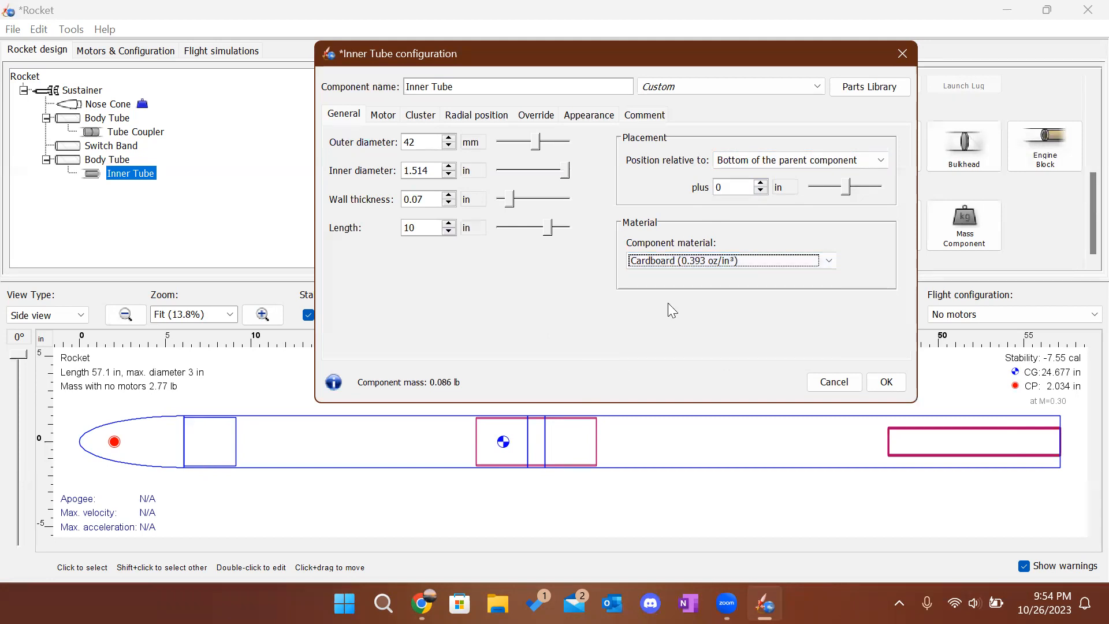
Designate the inner tube as a motor mount with zero motor overhang and ignition at Launch.
left_click(391, 120)
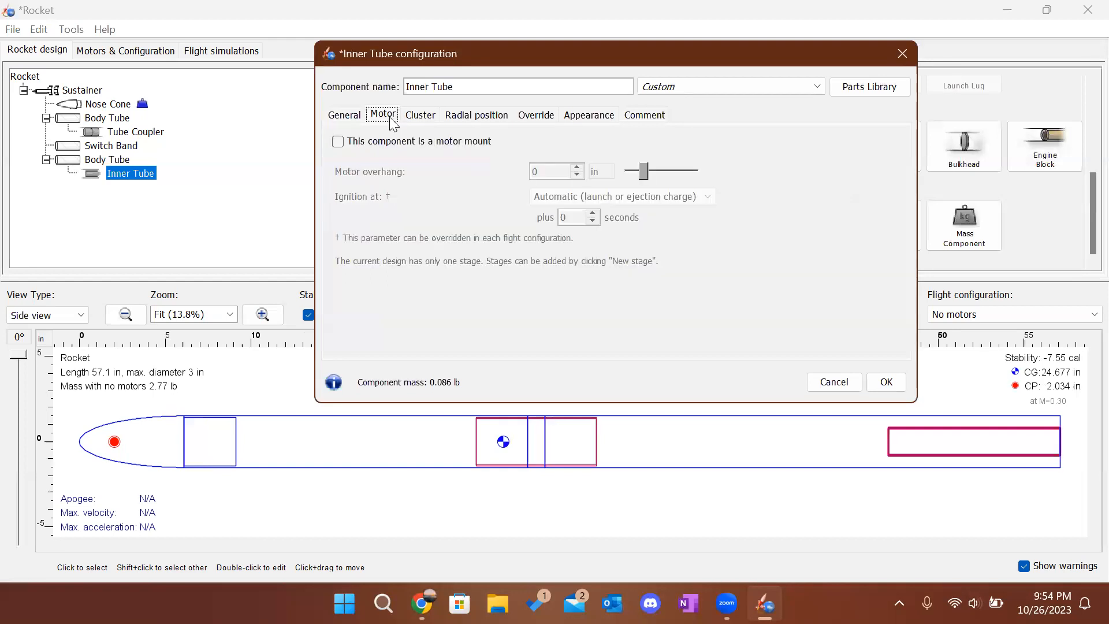
left_click(338, 143)
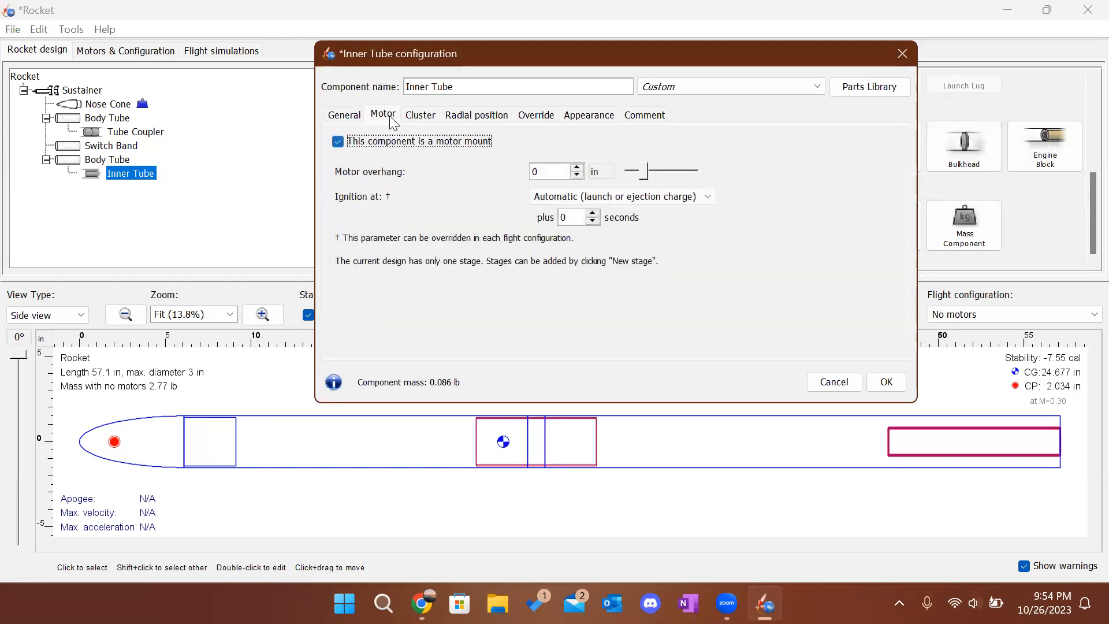
left_click(577, 176)
left_click(577, 167)
left_click(581, 200)
left_click(582, 200)
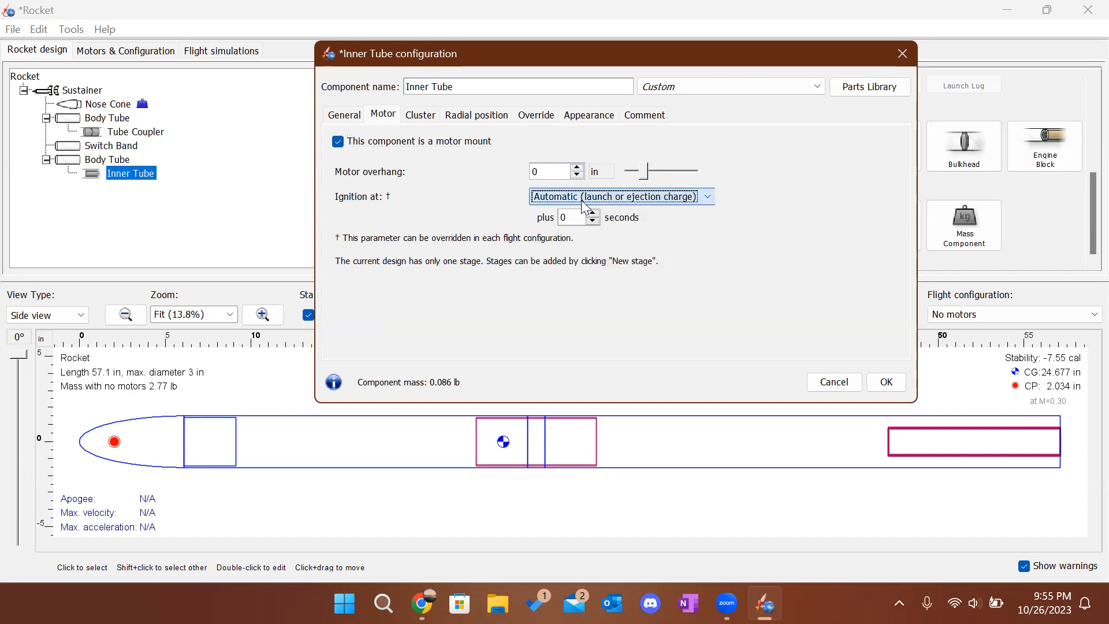
left_click(588, 196)
left_click(590, 223)
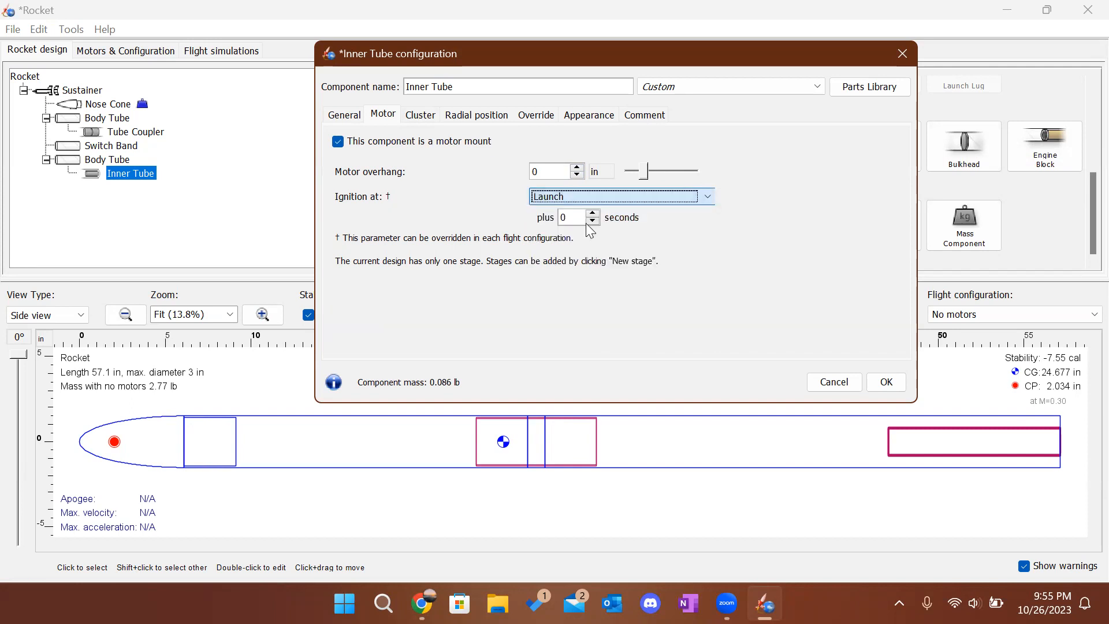
Examine the inner tube's cluster, radial position, override, appearance and comment settings.
left_click(420, 116)
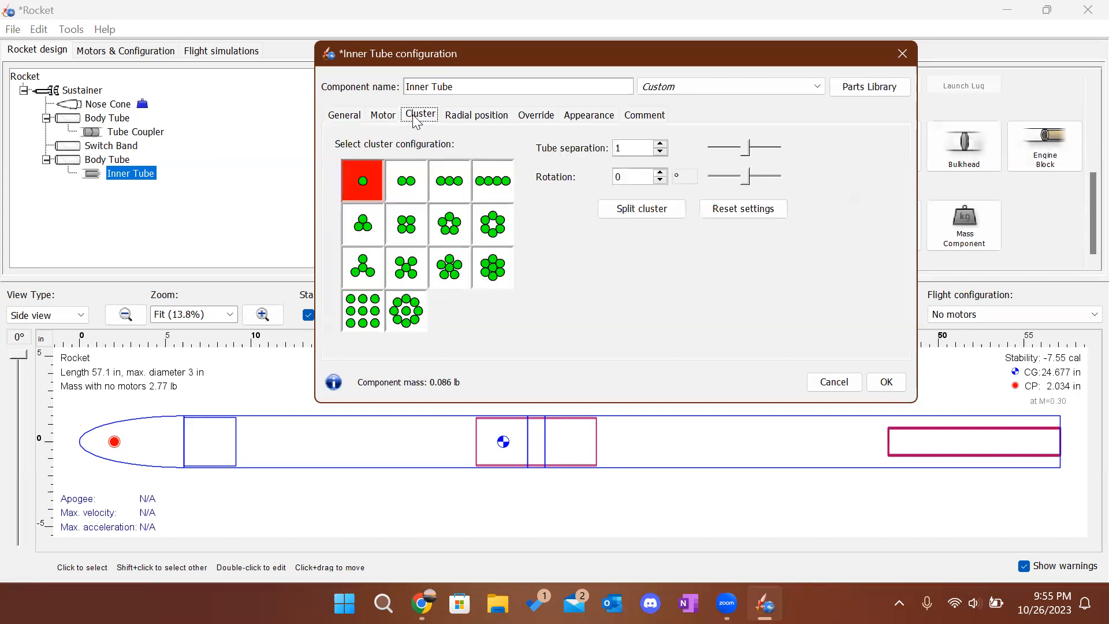
left_click(458, 118)
left_click(533, 118)
left_click(585, 118)
left_click(660, 116)
left_click(350, 117)
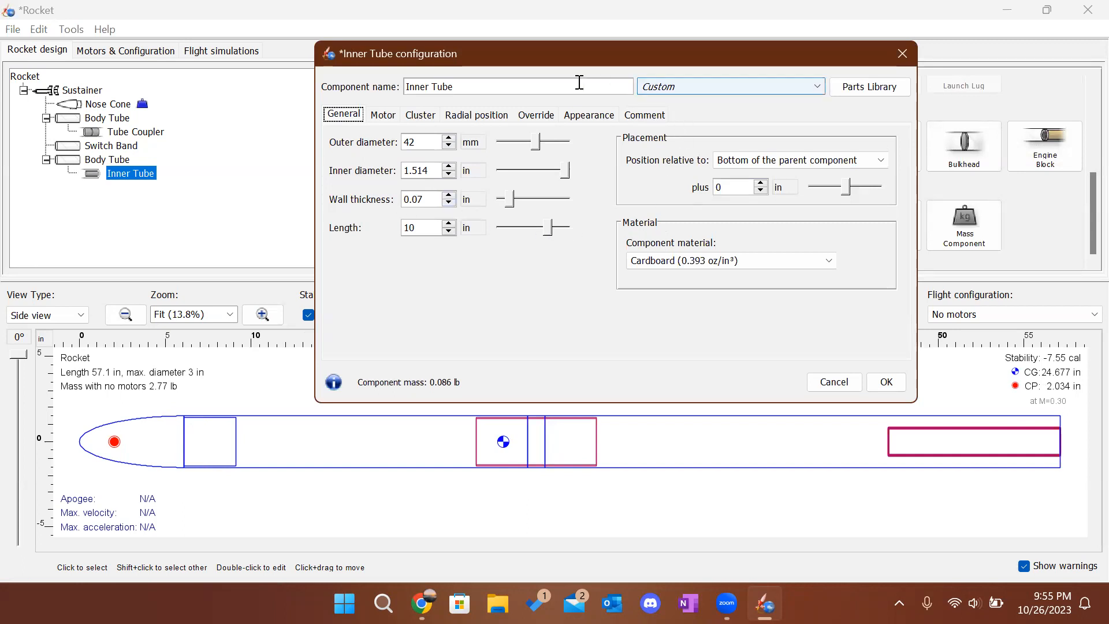
Rename the inner tube as Motor Mount and accept its configuration.
left_click_drag(432, 86, 406, 86)
triple_click(454, 86)
type("Motor Mount")
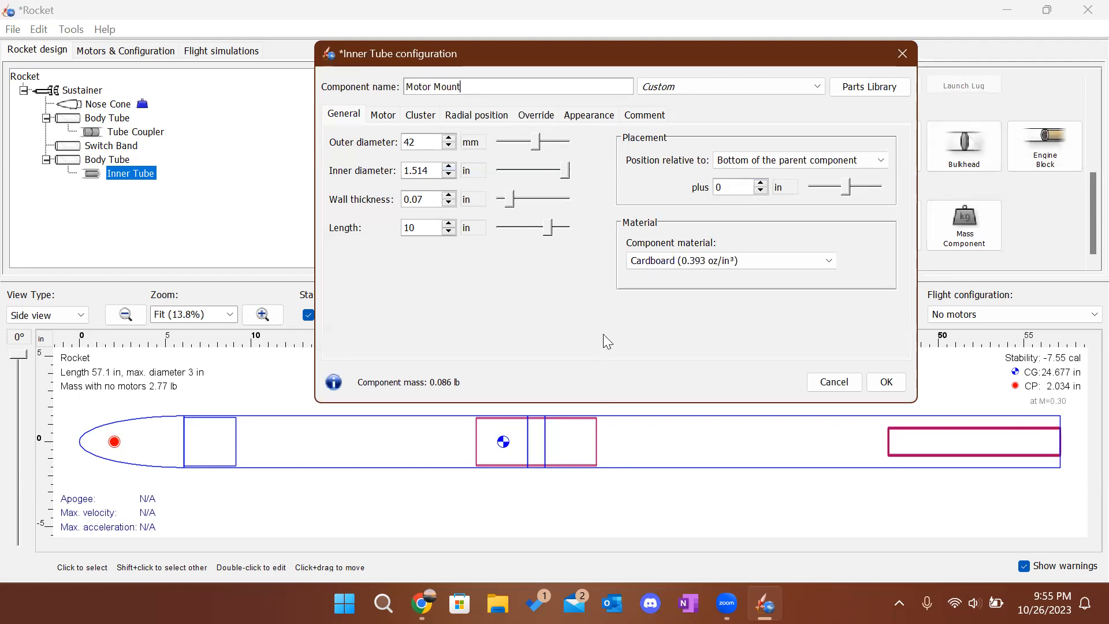
left_click(885, 381)
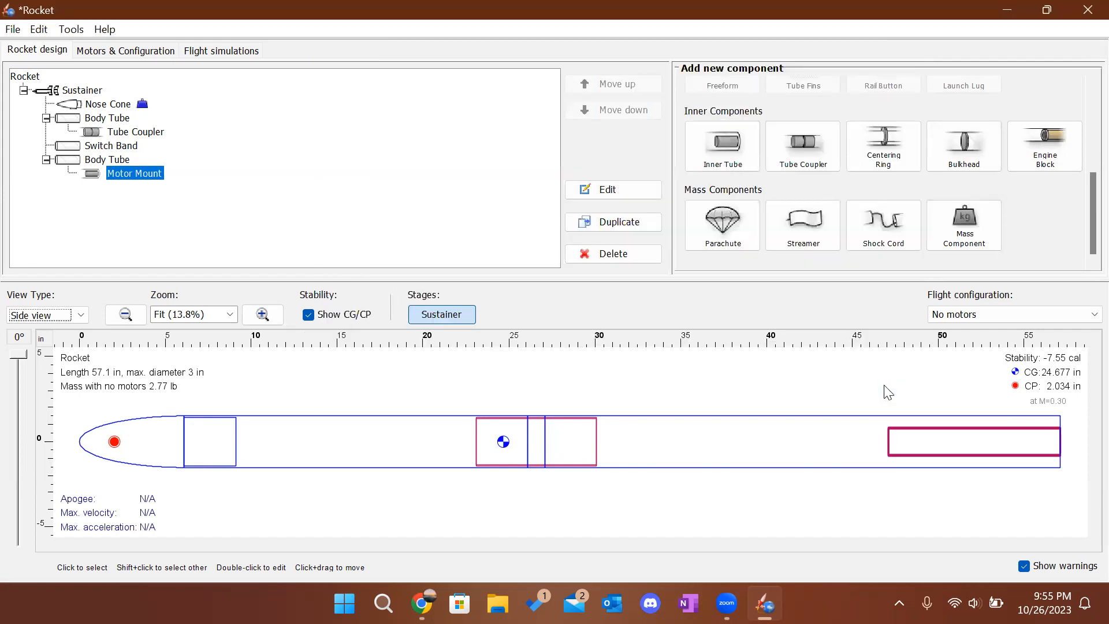
left_click(883, 391)
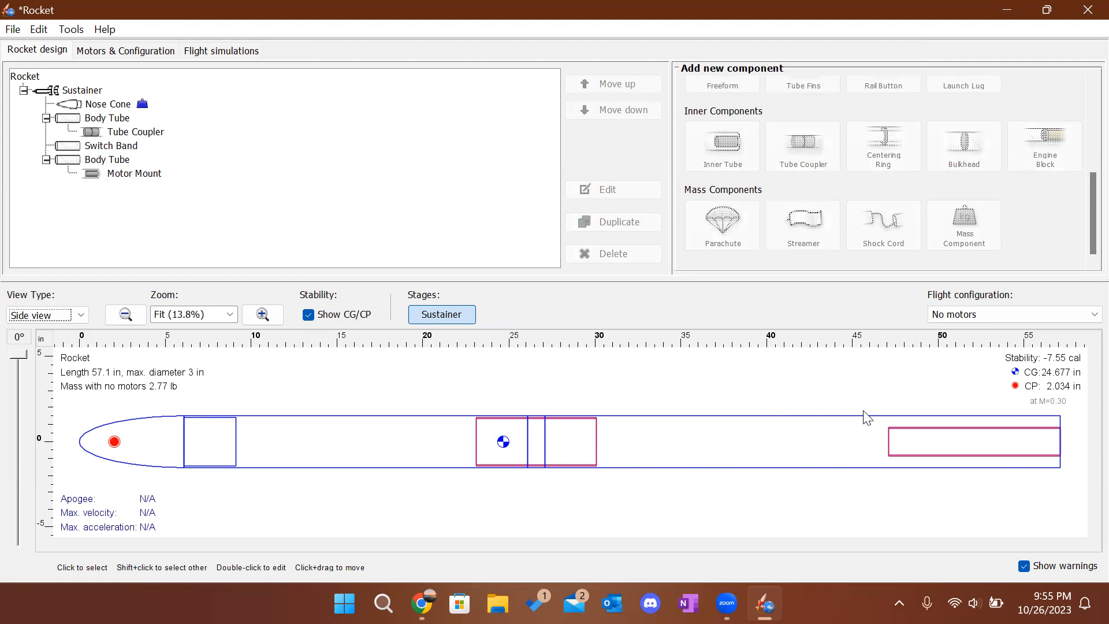
Offset the motor mount 1 in rearward from the bottom of its parent body tube and accept the change.
left_click(900, 439)
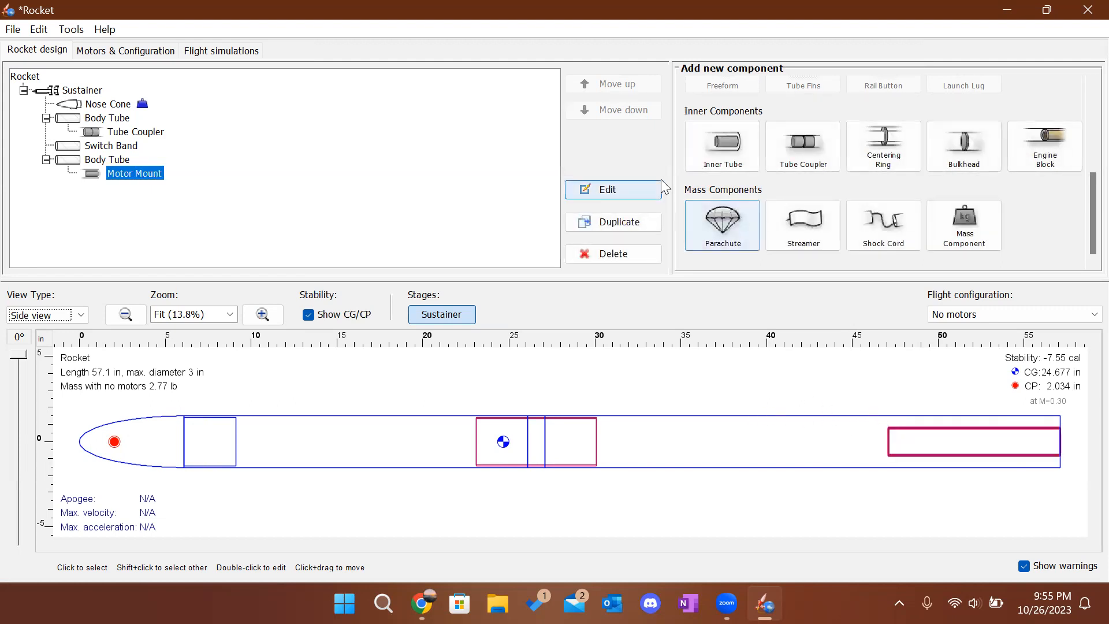
left_click(641, 190)
left_click(761, 191)
left_click(762, 183)
left_click(762, 183)
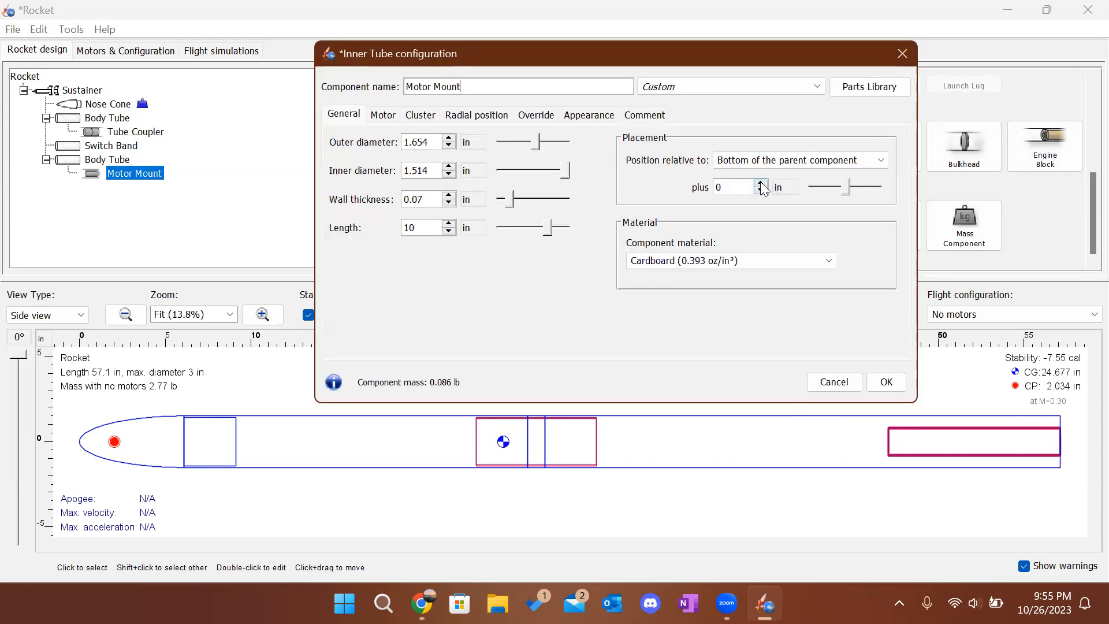
left_click(887, 383)
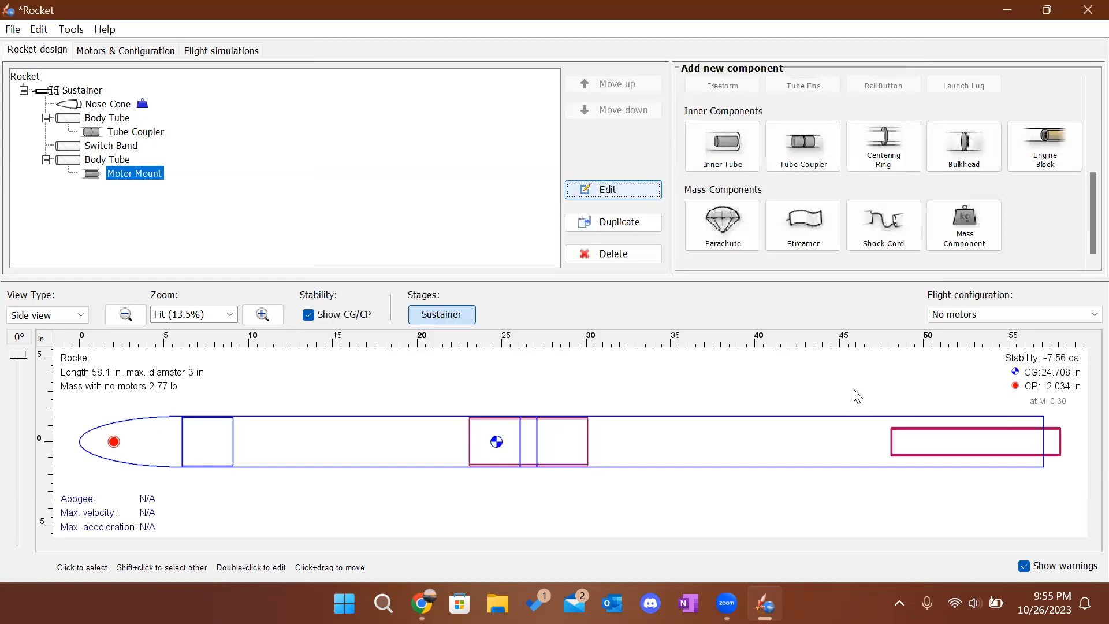
left_click(849, 390)
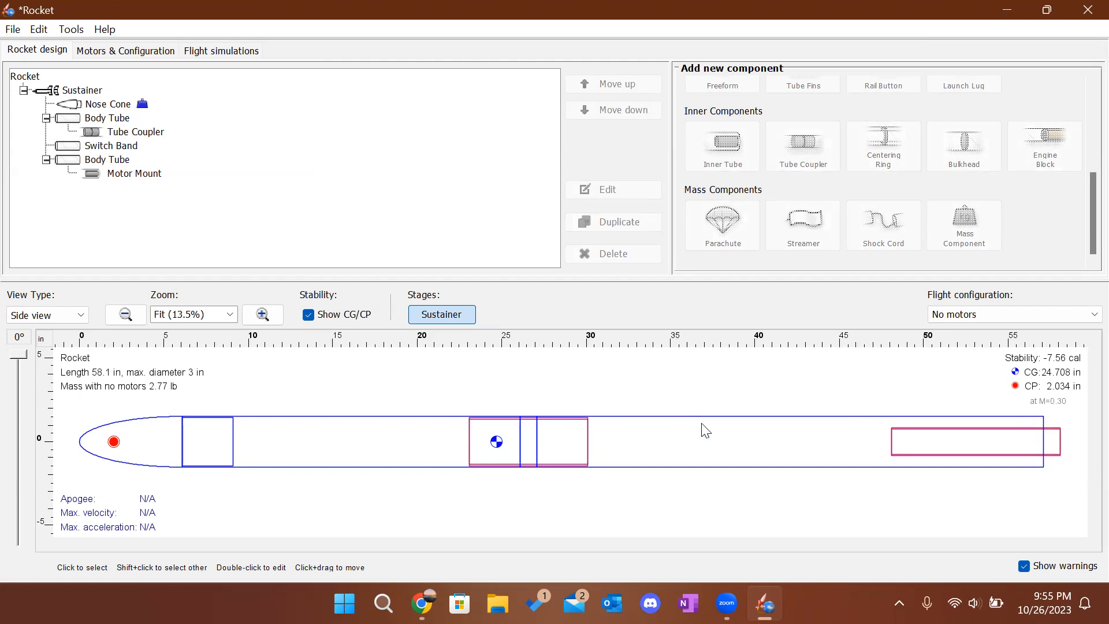
Add a parachute to the forward body tube with a 60 in canopy diameter and a drag coefficient of 1.5.
left_click(306, 434)
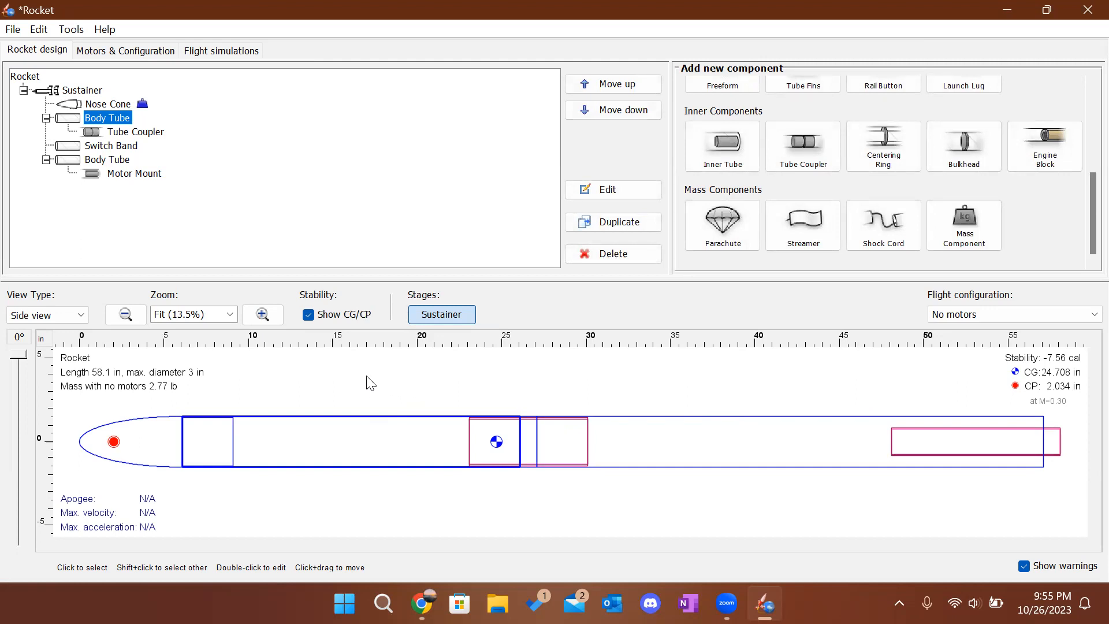
left_click(737, 224)
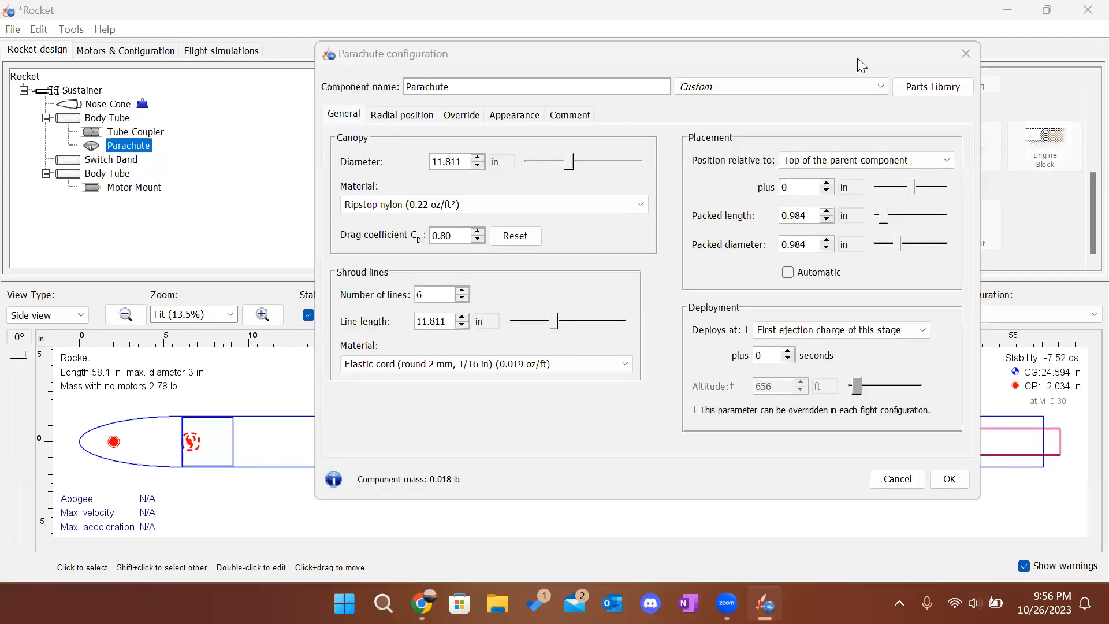
left_click(914, 87)
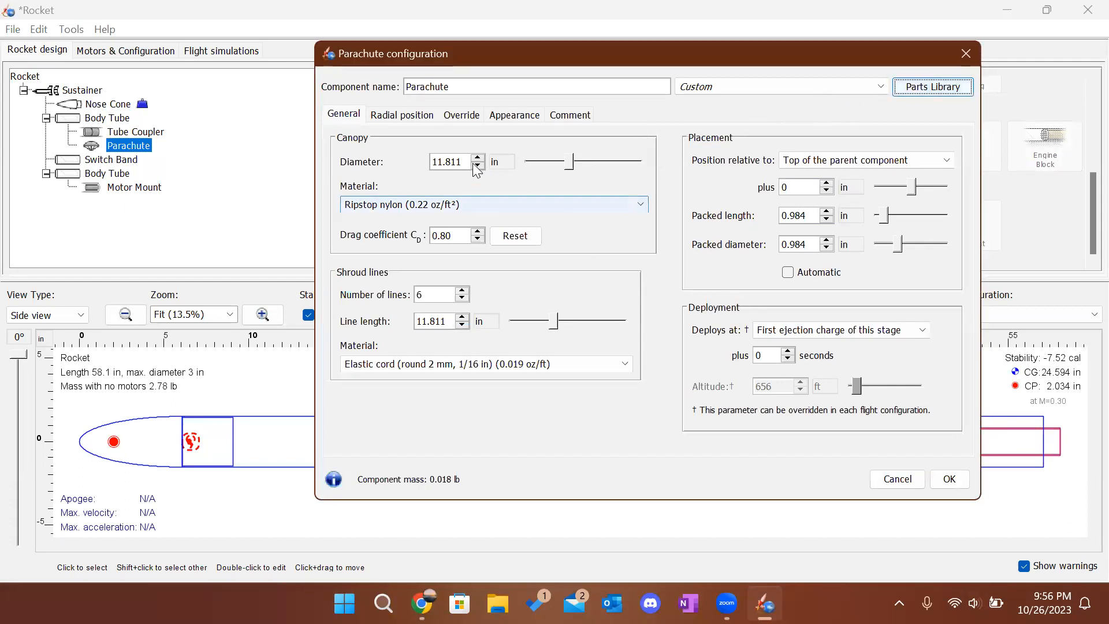
left_click(446, 161)
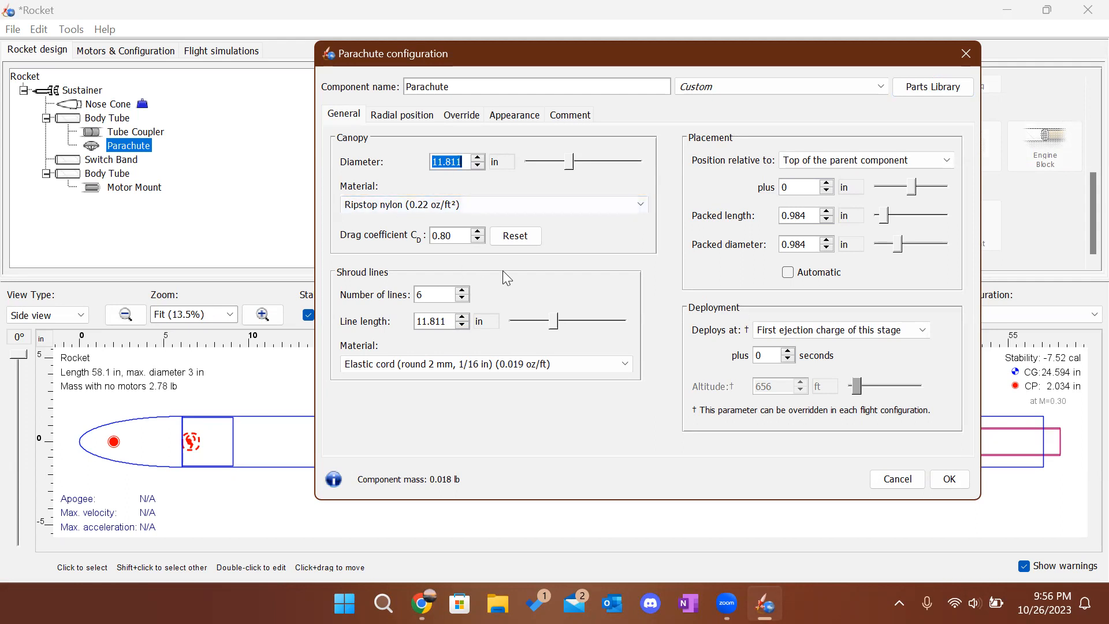
type("60")
left_click(460, 235)
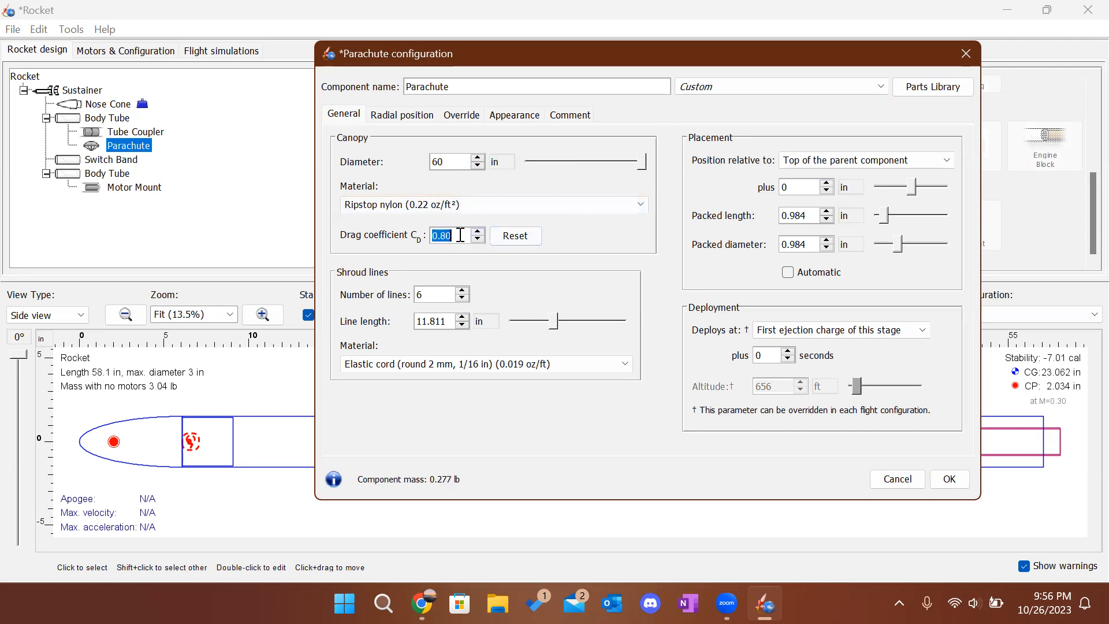
type("1.5")
Examine the parachute's canopy and shroud line material options, keeping Ripstop nylon and the 2 mm round elastic cord.
left_click(555, 208)
left_click(555, 208)
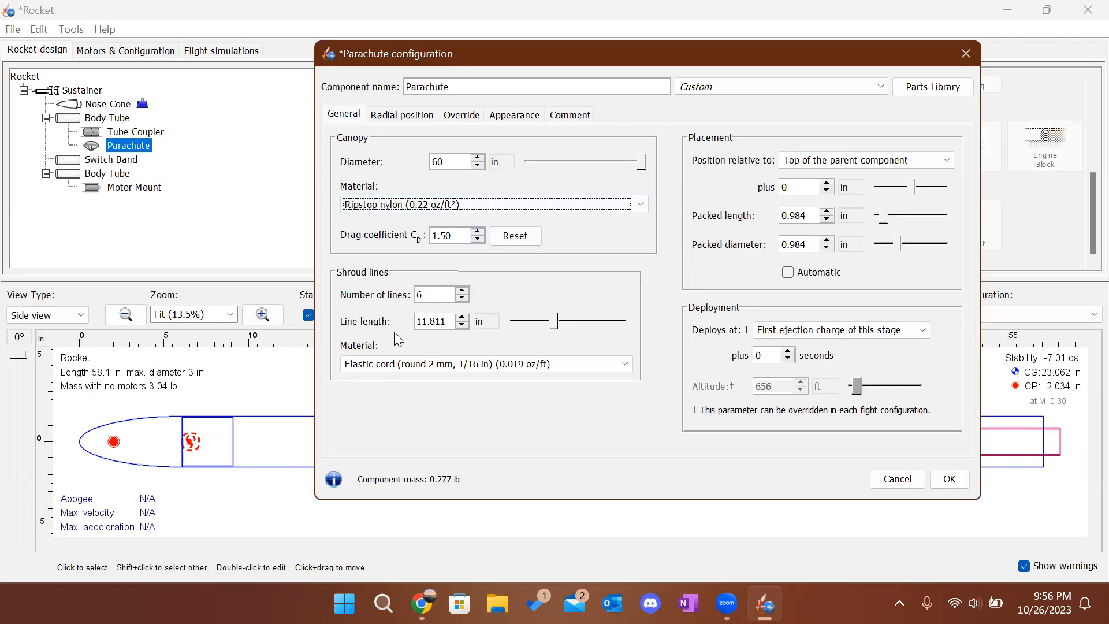
left_click(455, 373)
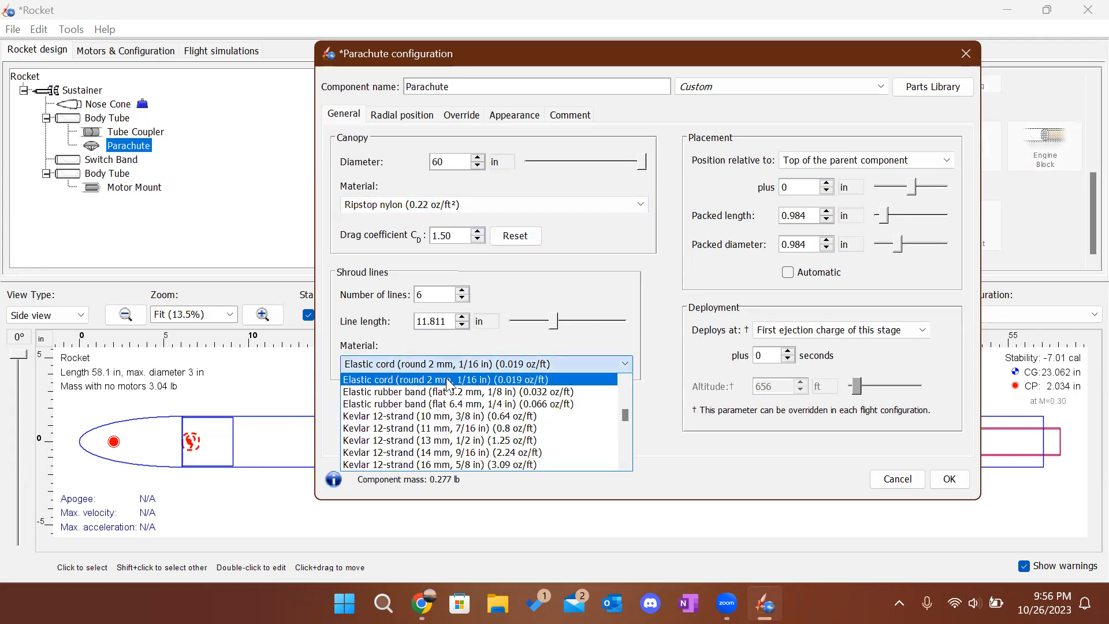
scroll(439, 419, "down", 3)
scroll(437, 422, "down", 3)
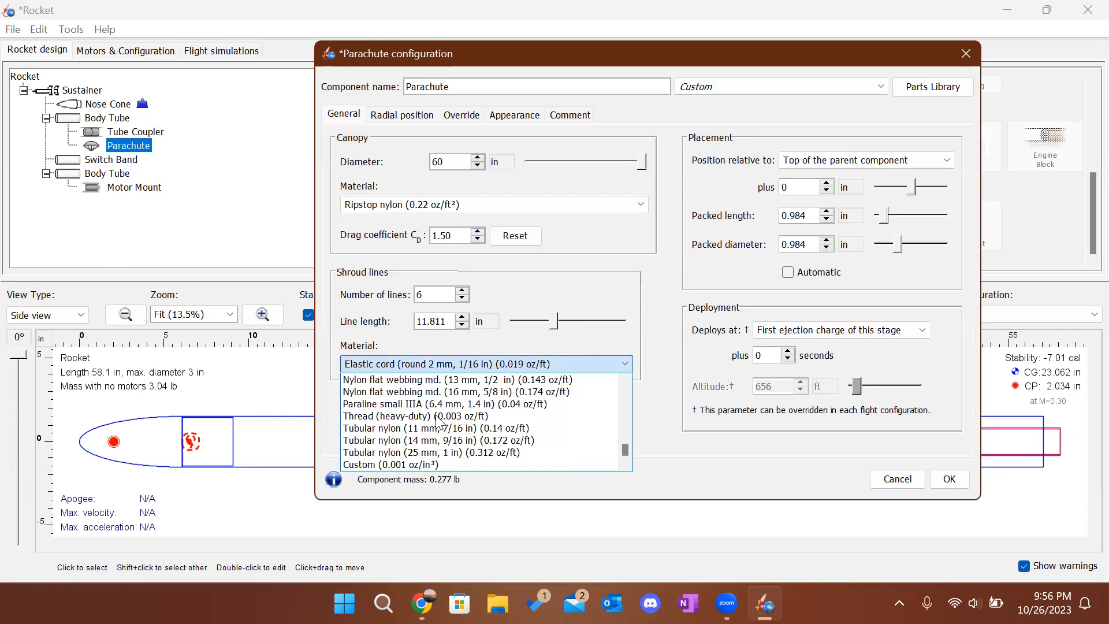
scroll(437, 421, "up", 10)
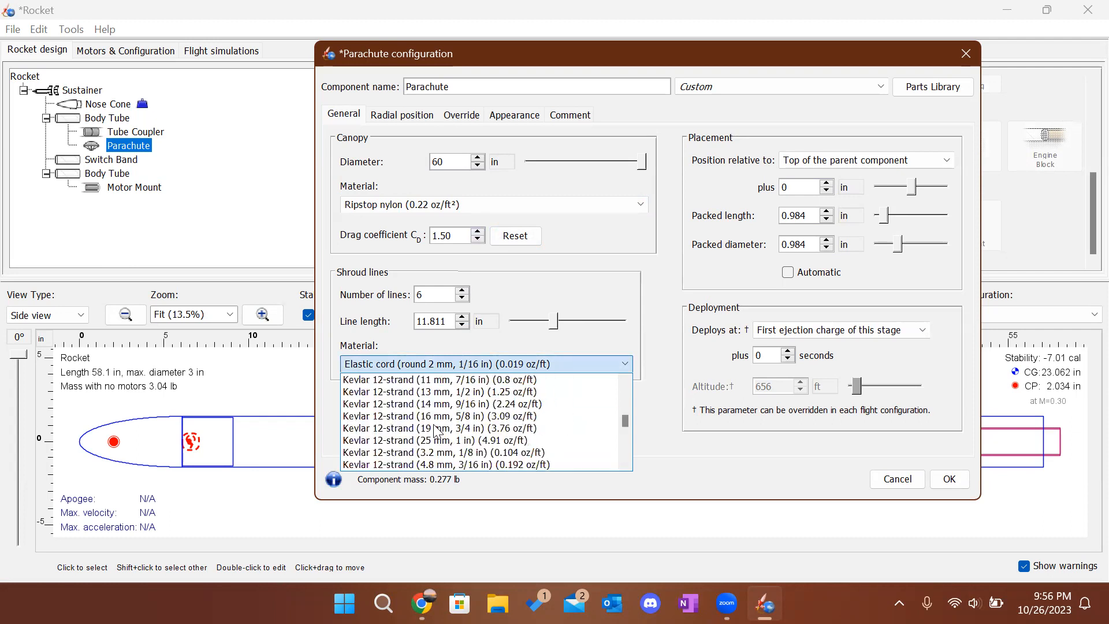
left_click(418, 368)
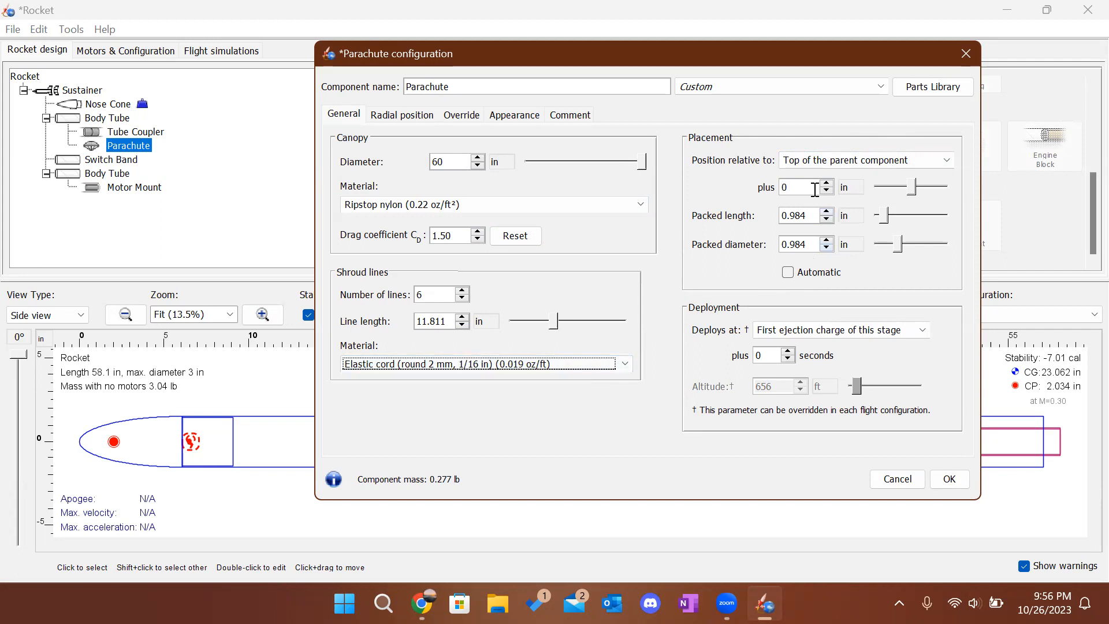
Set the parachute's packed length to 7 in and its packed diameter to 2.5 in.
left_click(801, 214)
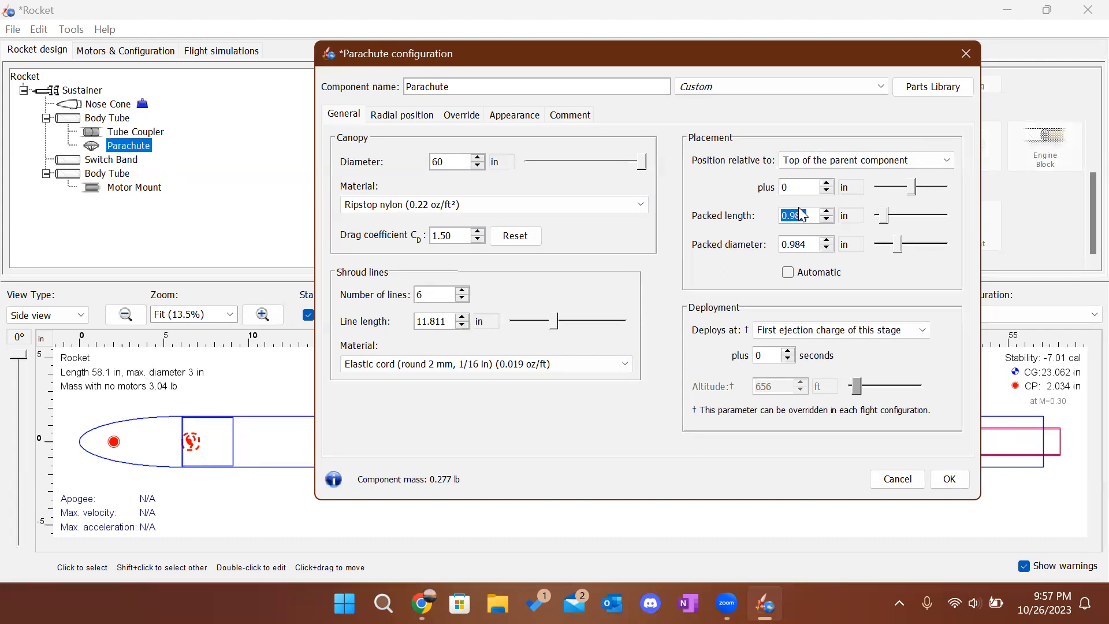
type("7")
key("Return")
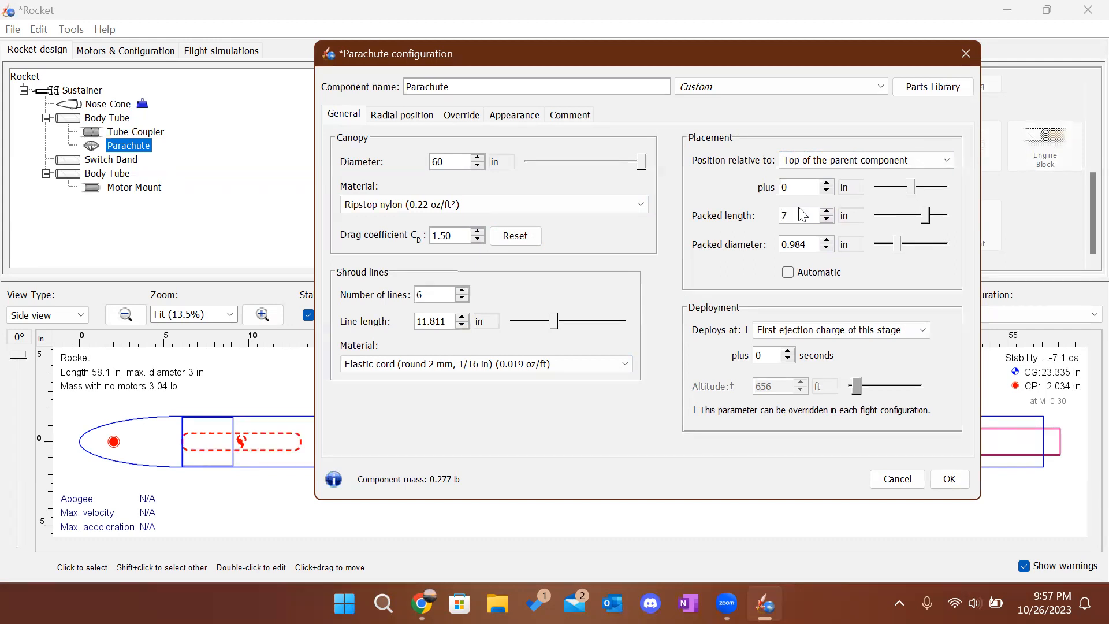
double_click(802, 245)
type("2.5")
key("Return")
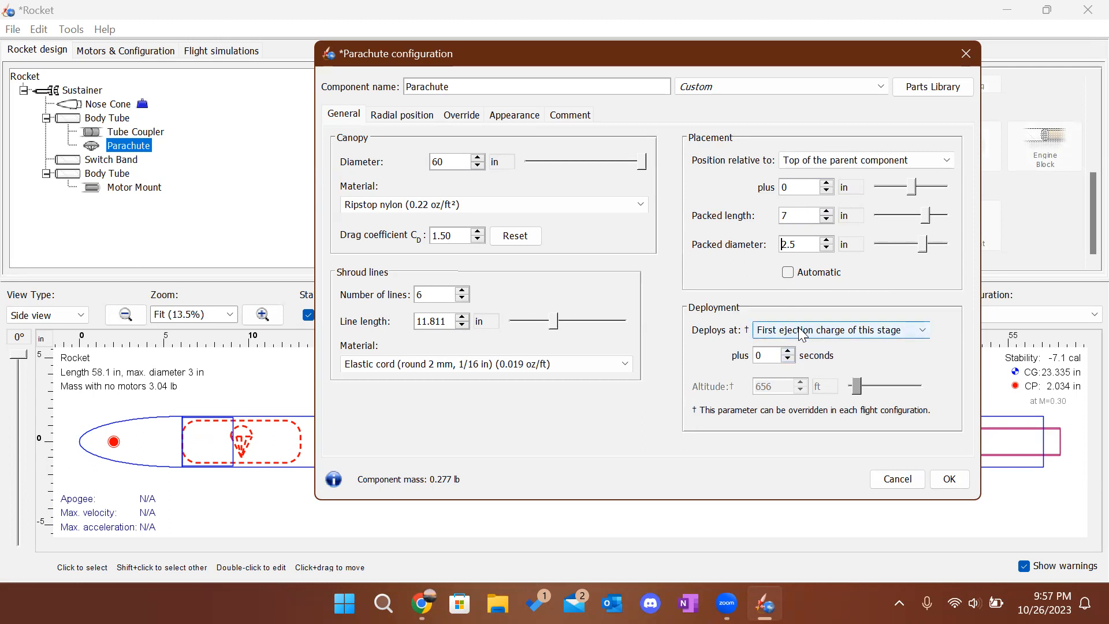
Make the parachute deploy at a specific altitude during descent, at 700 ft.
left_click(841, 329)
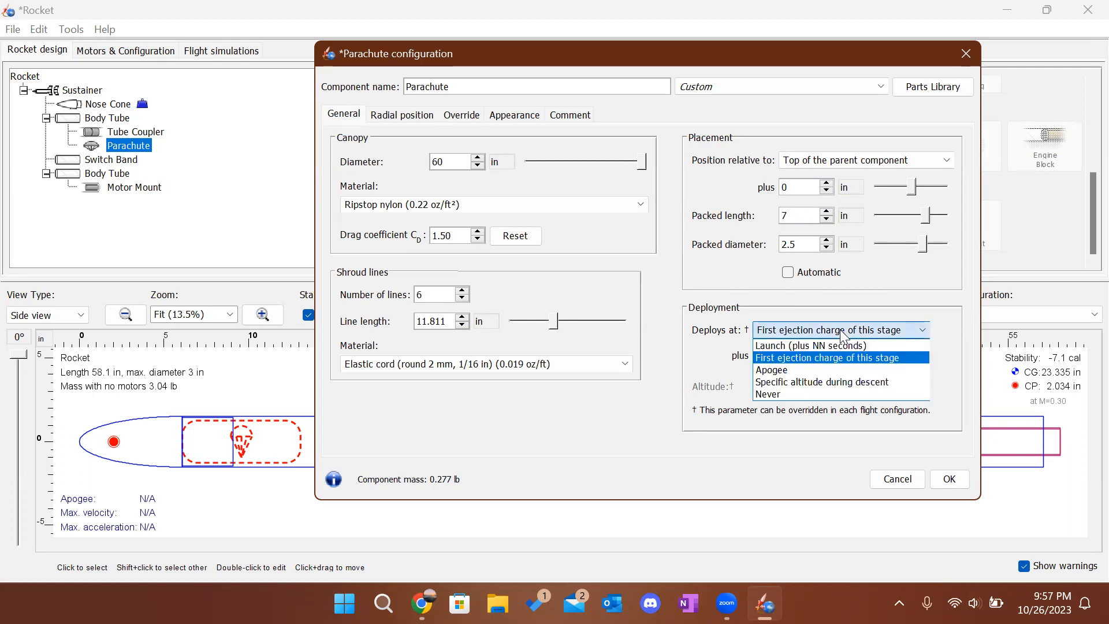
left_click(830, 382)
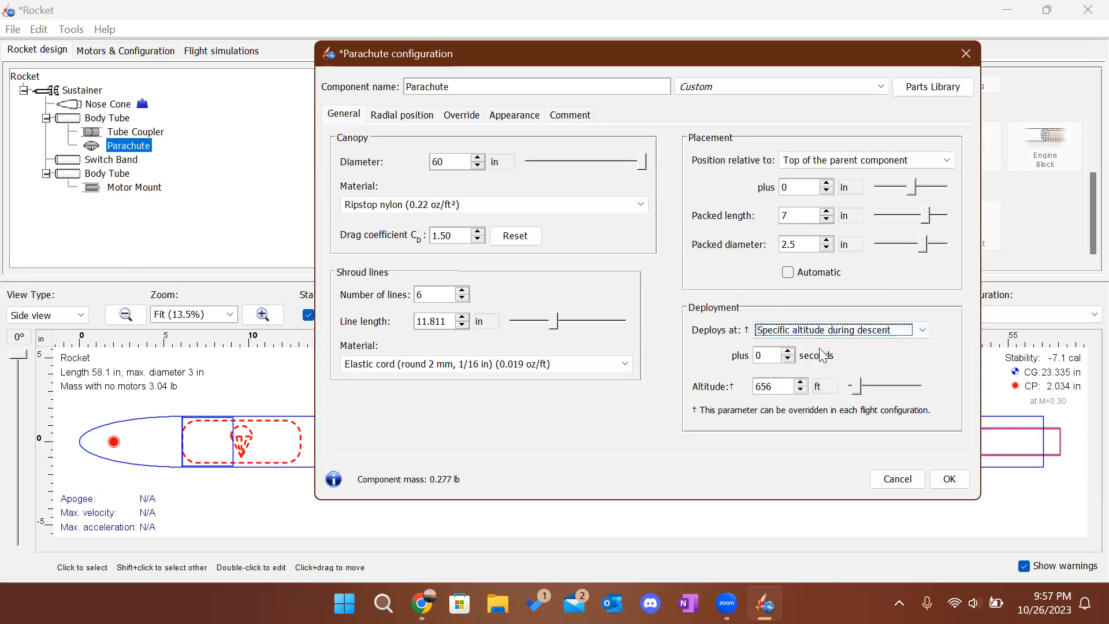
double_click(778, 384)
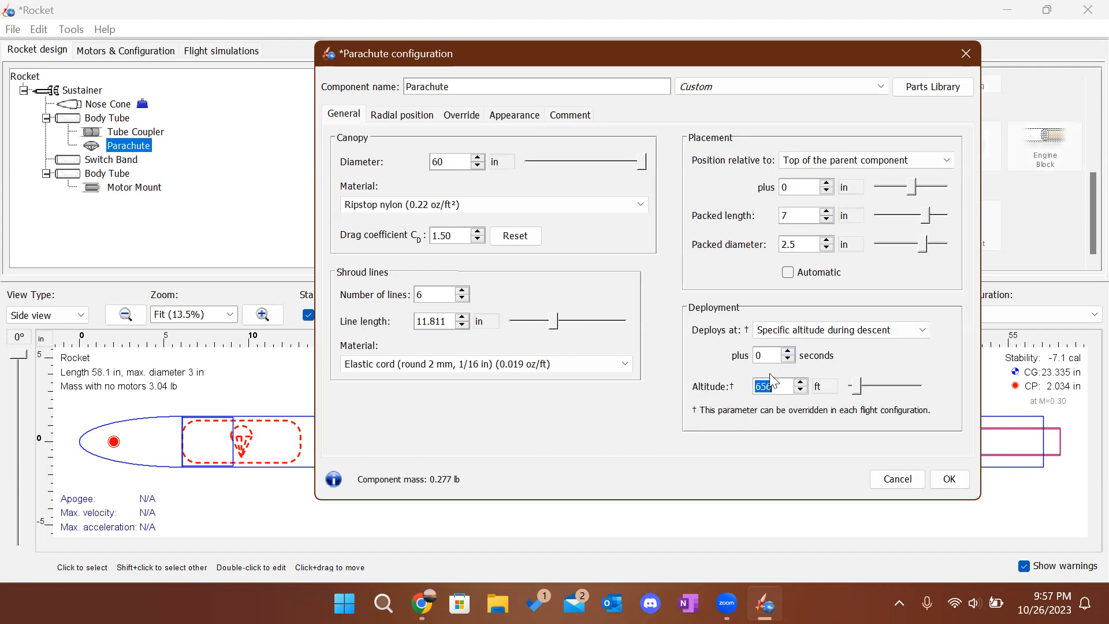
type("700")
Check the parachute's override and appearance settings, and accept its configuration.
left_click(426, 122)
left_click(460, 115)
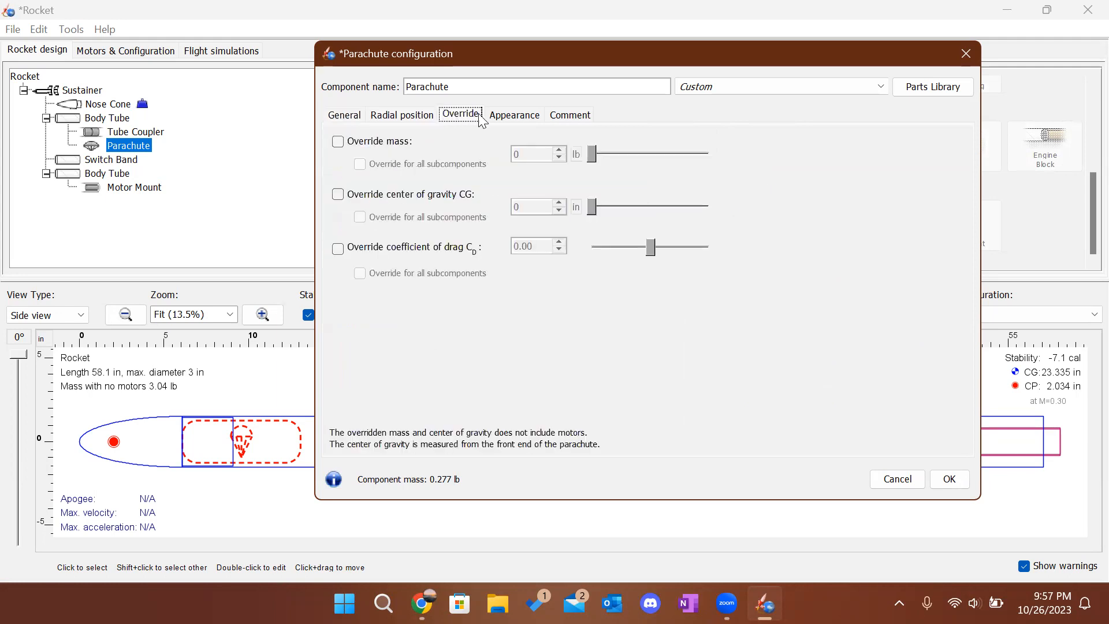
left_click(514, 115)
left_click(360, 116)
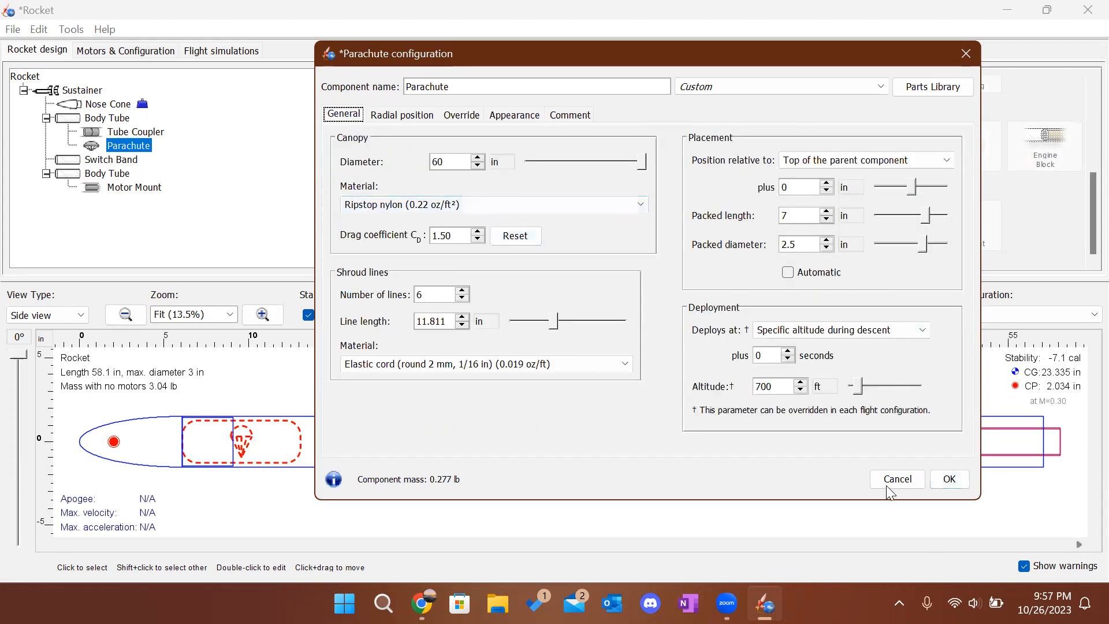
left_click(950, 480)
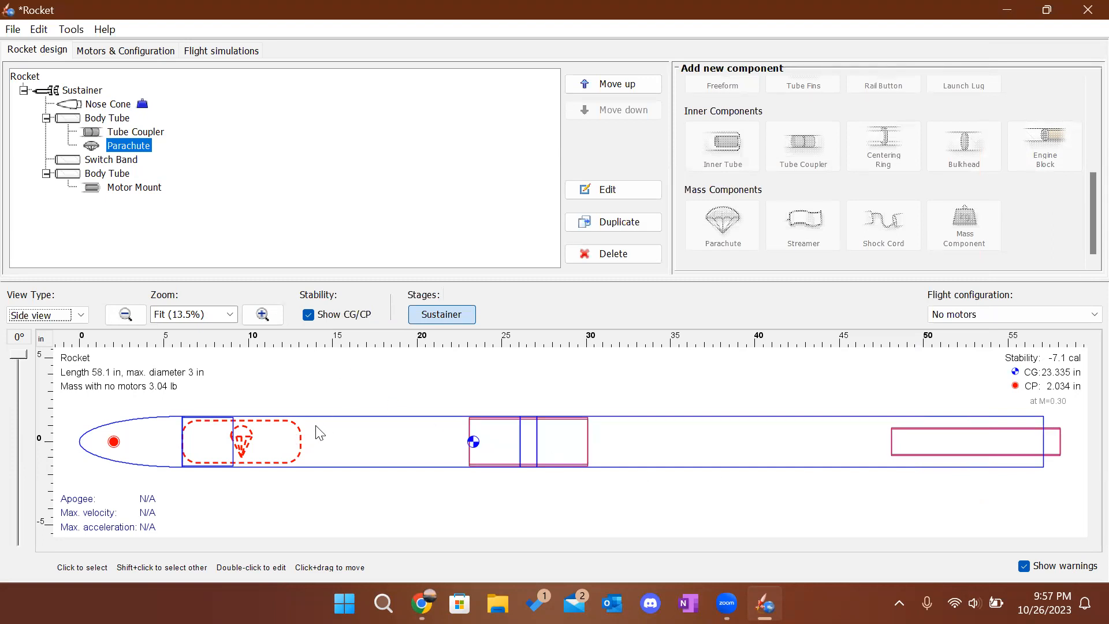
Reopen the parachute's configuration, offset it 6 in from the top of its parent body tube, and accept the change.
left_click(341, 399)
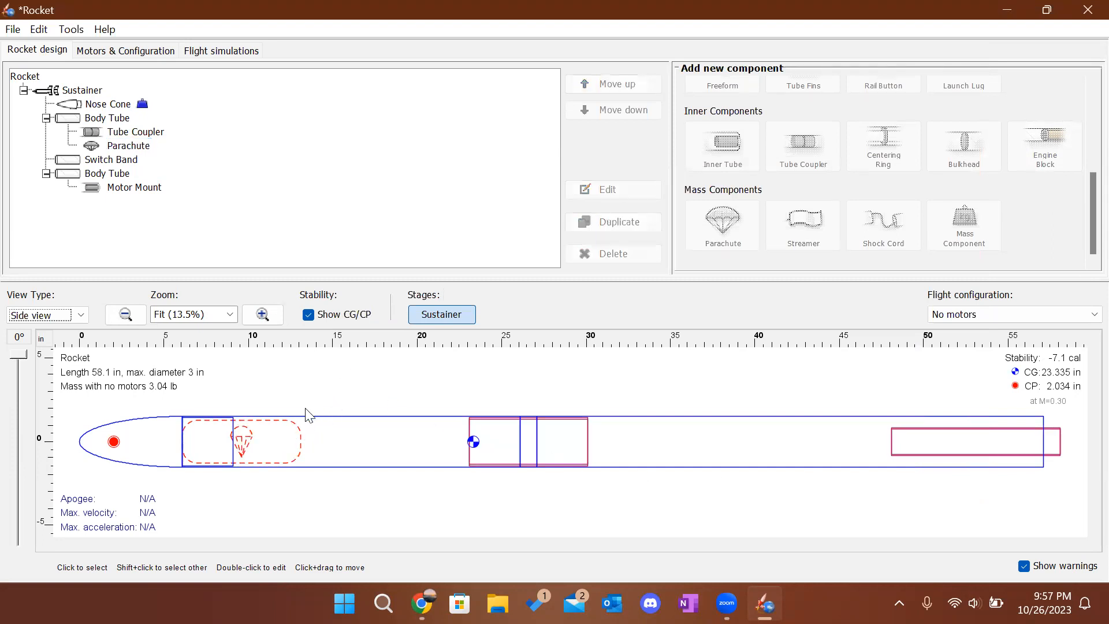
left_click(278, 439)
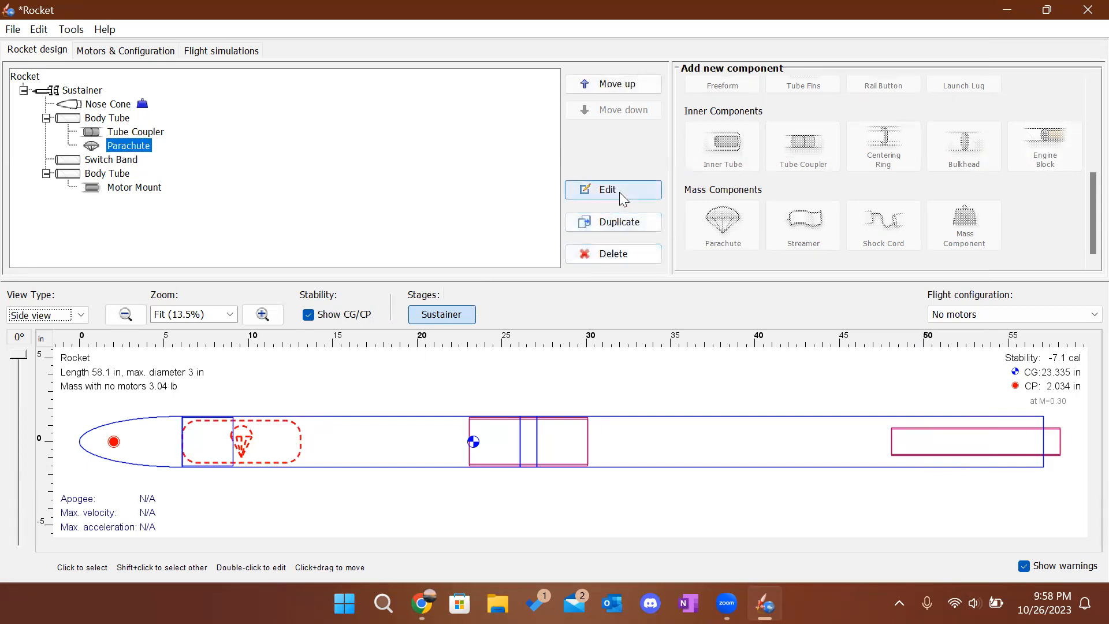
double_click(269, 441)
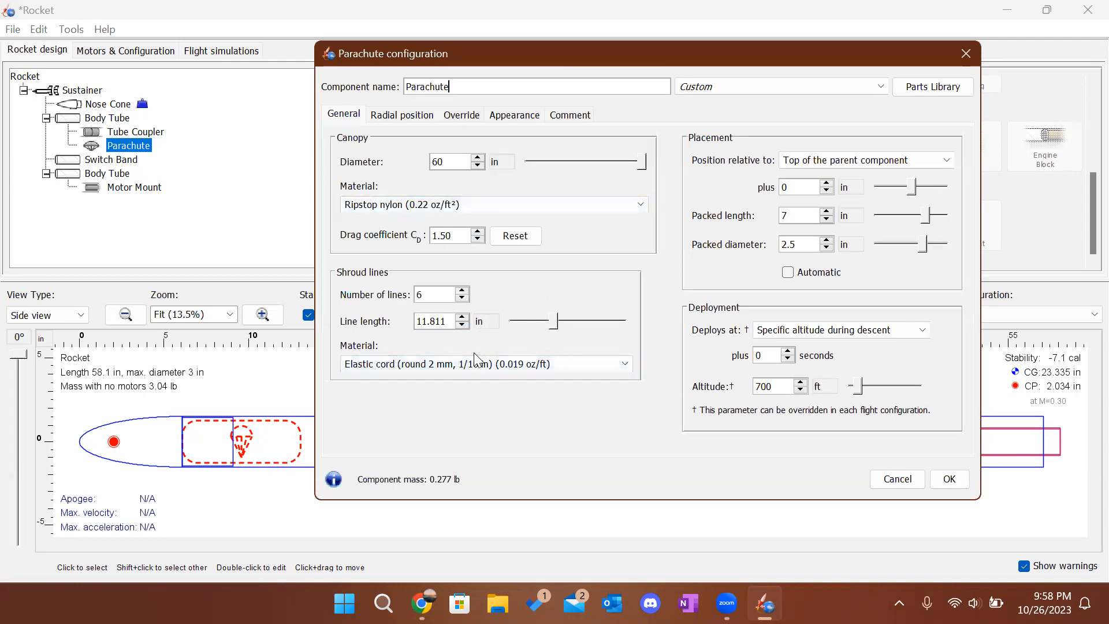
left_click(826, 163)
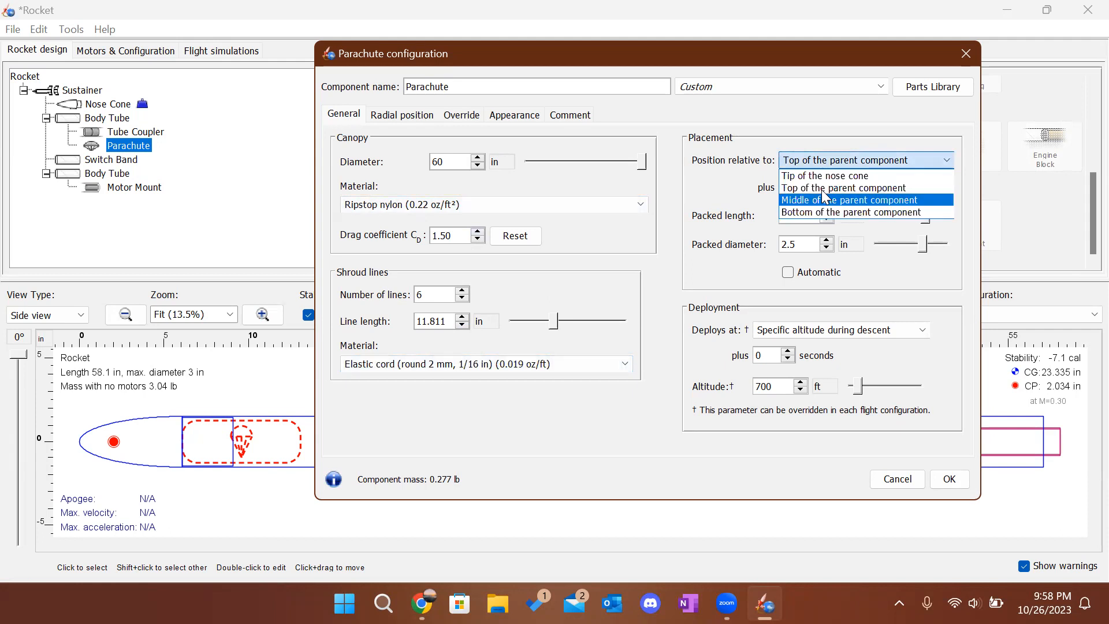
left_click(813, 159)
left_click(827, 182)
left_click(827, 183)
left_click(827, 182)
left_click(827, 183)
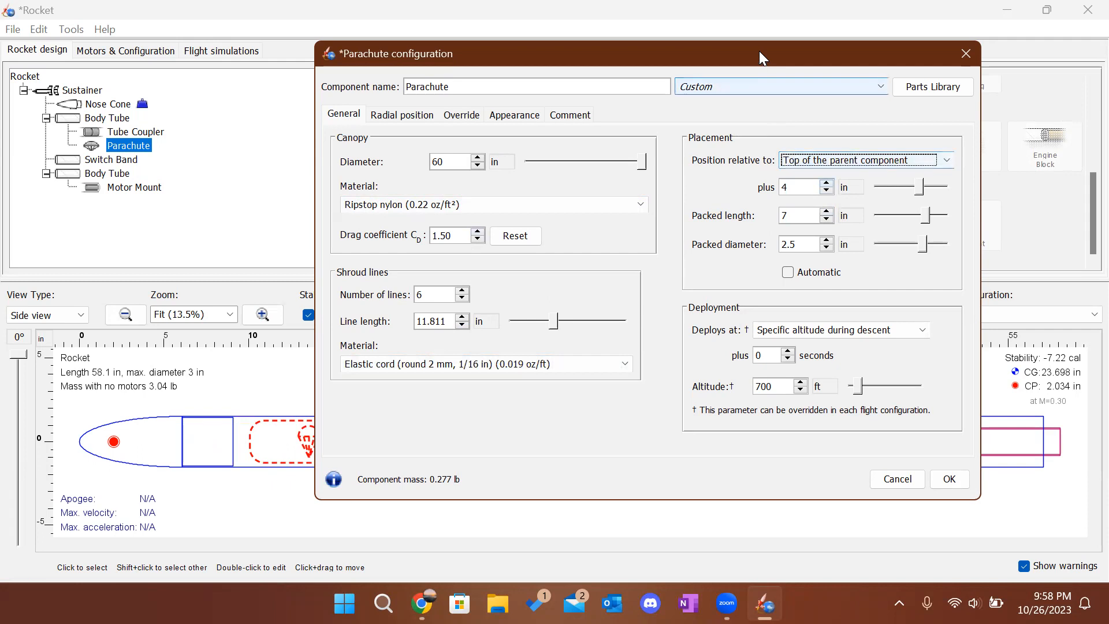
left_click_drag(762, 52, 868, 98)
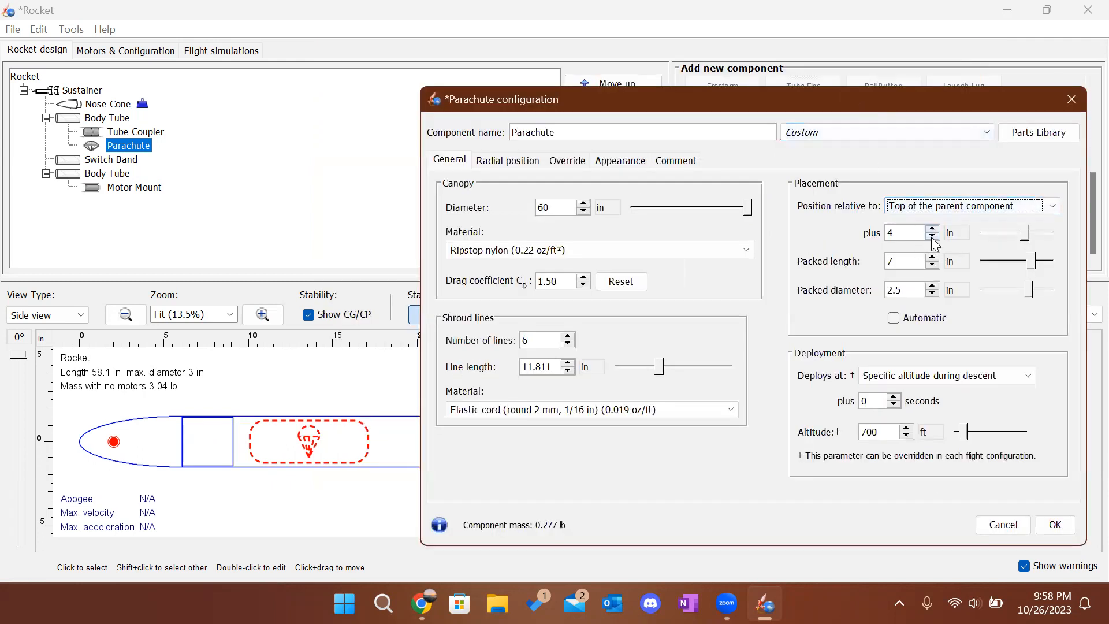
left_click(932, 229)
left_click(932, 229)
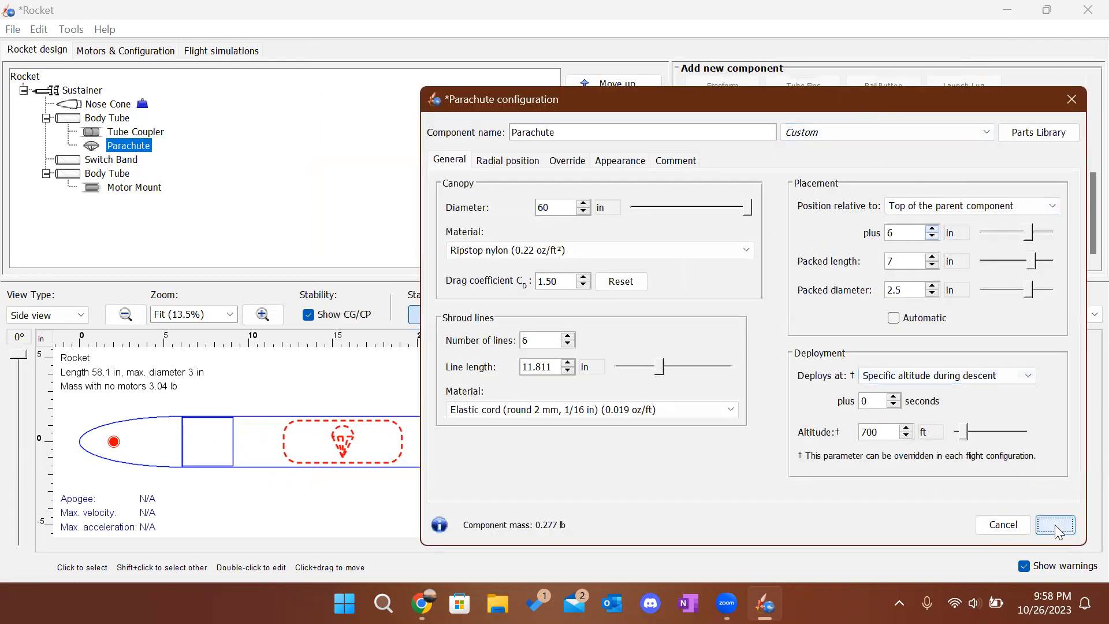
left_click(1055, 525)
left_click(358, 394)
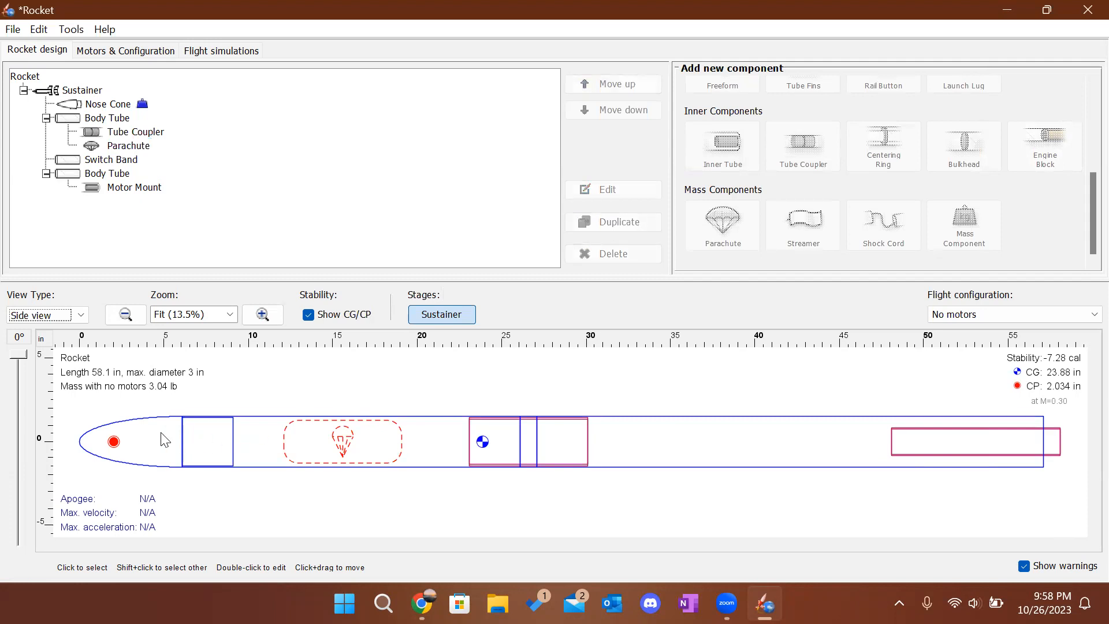
left_click(370, 451)
left_click(523, 384)
Add a shock cord to the forward body tube and set its length to 180 in.
left_click(99, 120)
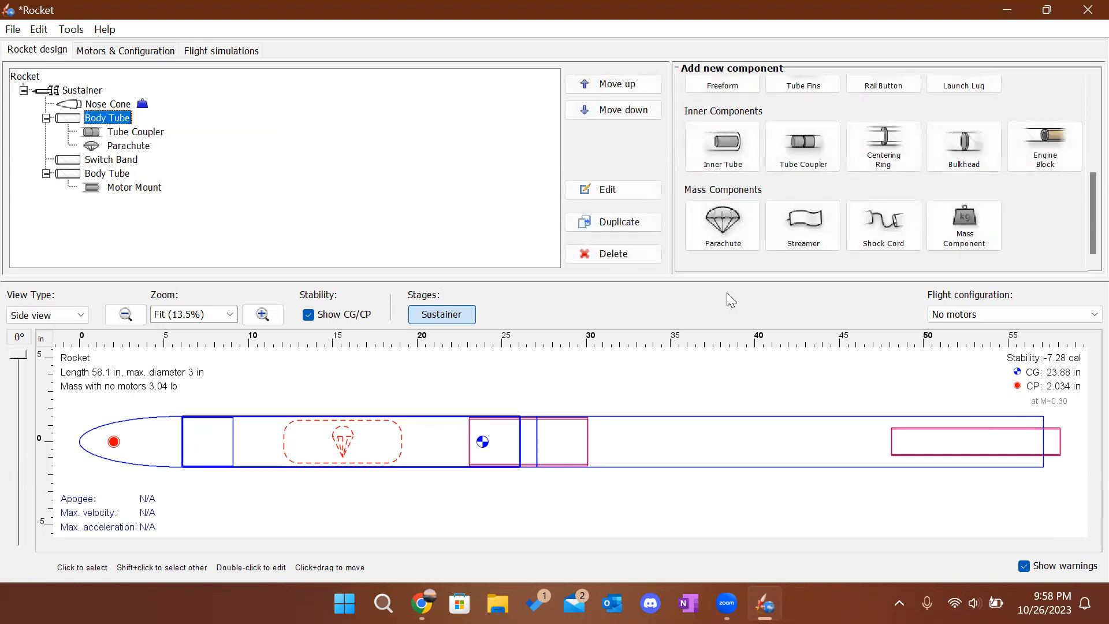
left_click(887, 232)
left_click(539, 188)
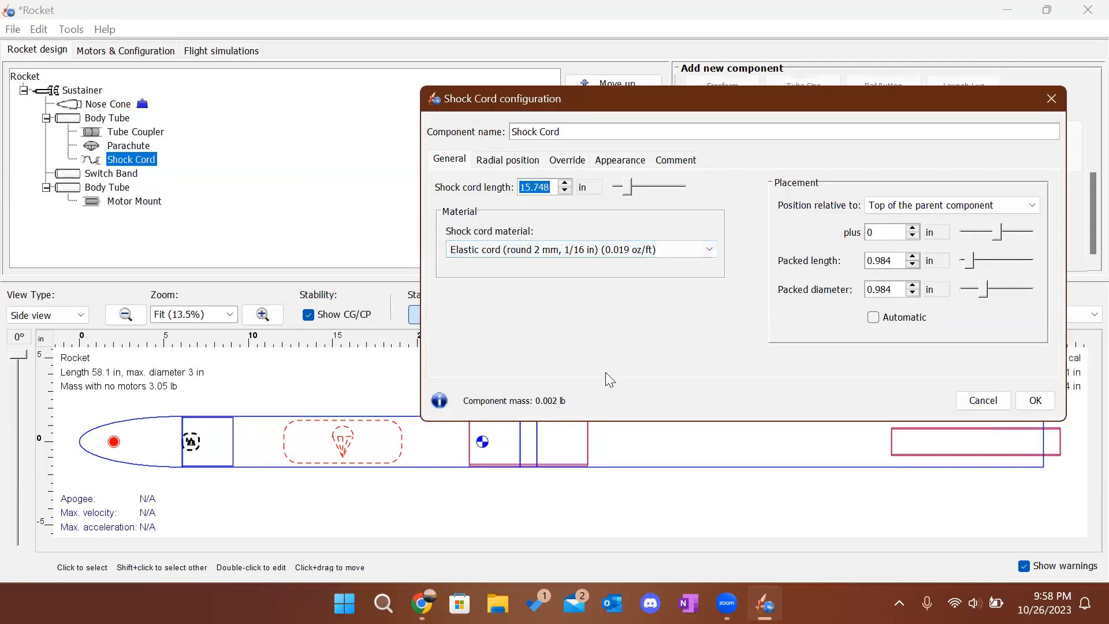
left_click_drag(747, 97, 748, 52)
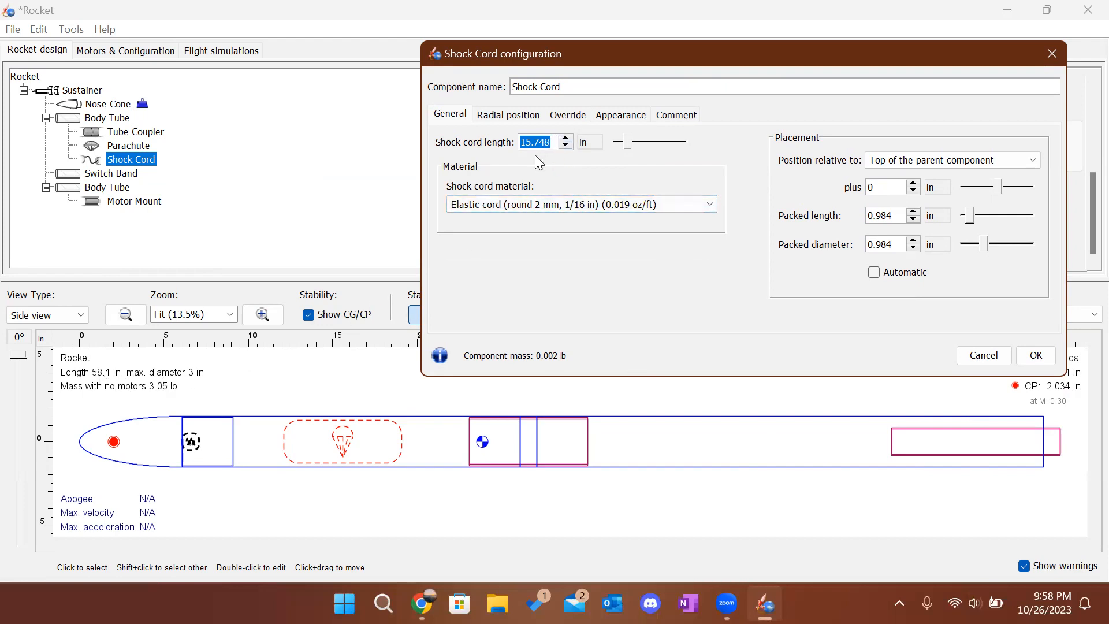
type("180")
key("Tab")
Try feet as the unit for the shock cord's length and return it to inches.
left_click(587, 142)
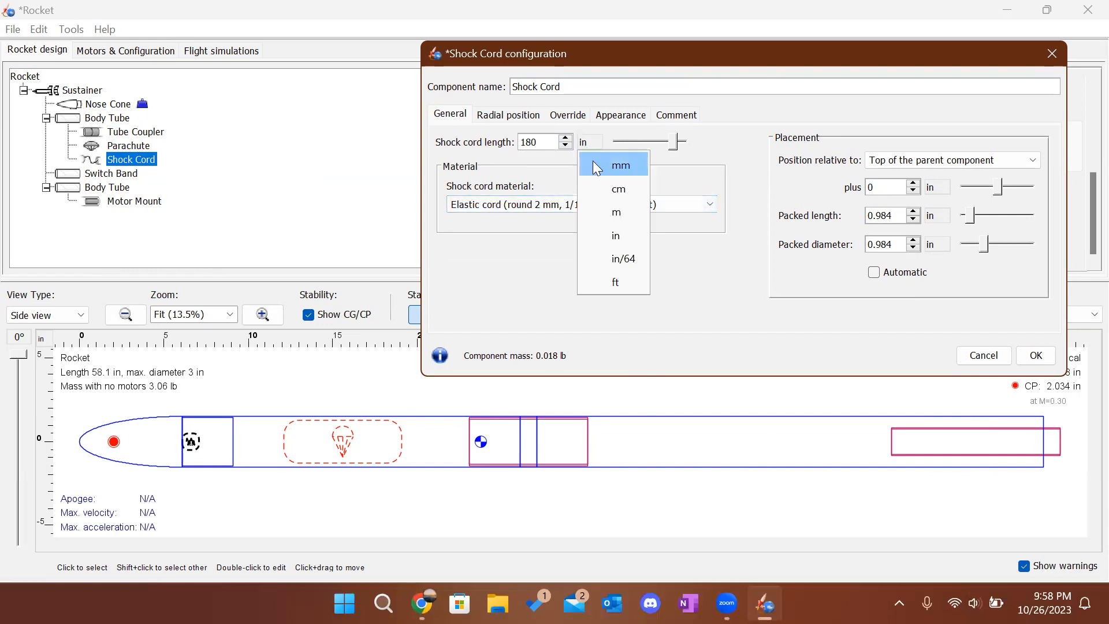
left_click(616, 282)
left_click(590, 143)
left_click(615, 250)
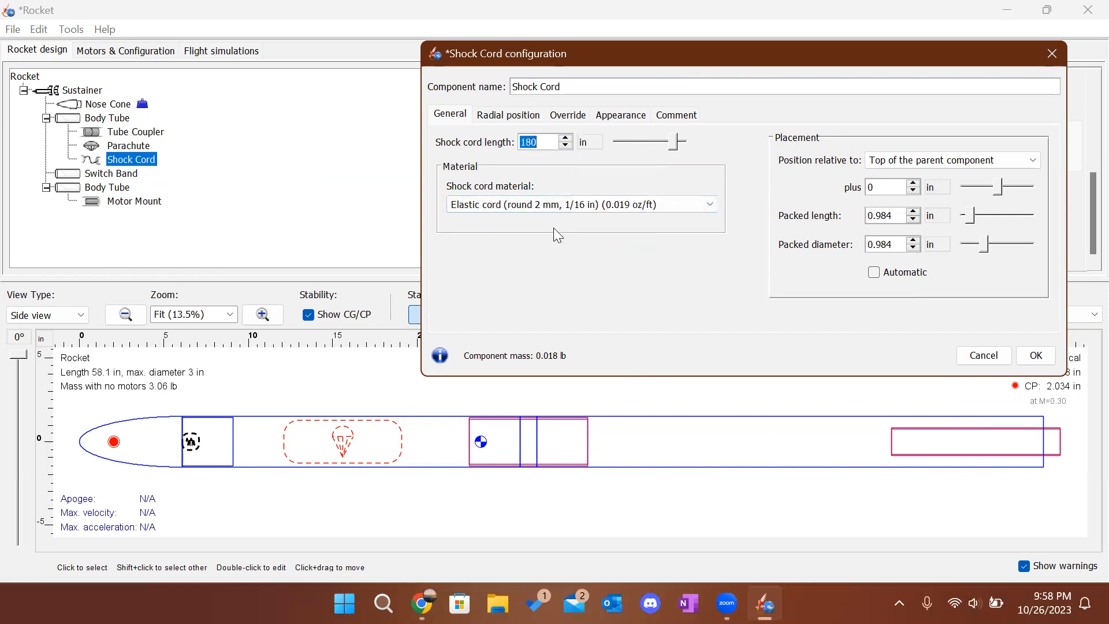
Set the shock cord's material to Kevlar 12-strand (6.4 mm, 1/4 in).
left_click(556, 206)
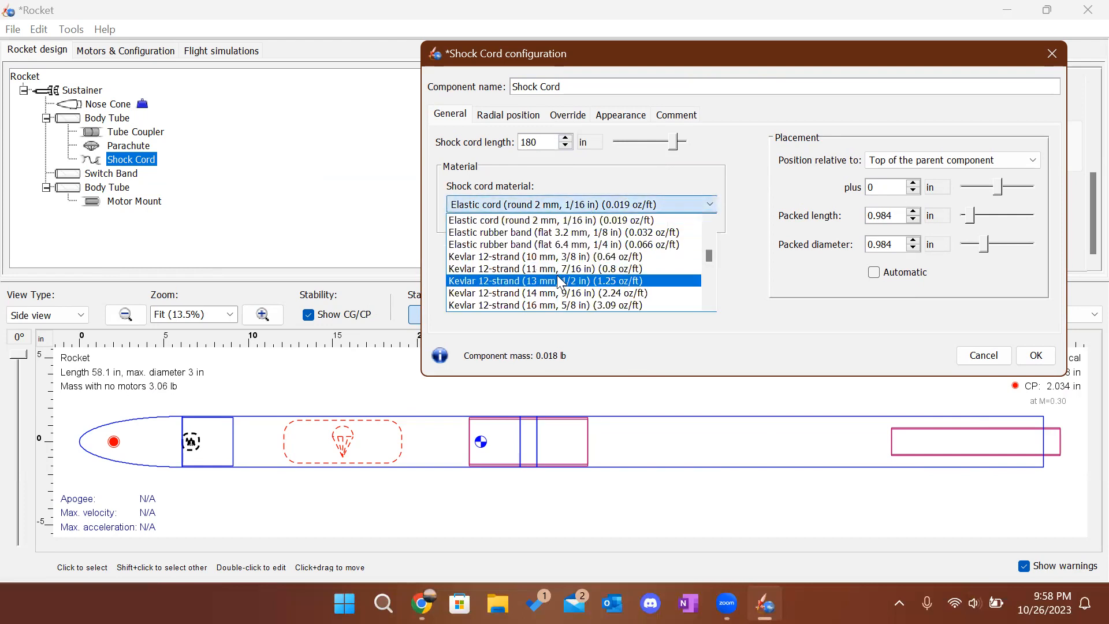
scroll(559, 281, "down", 5)
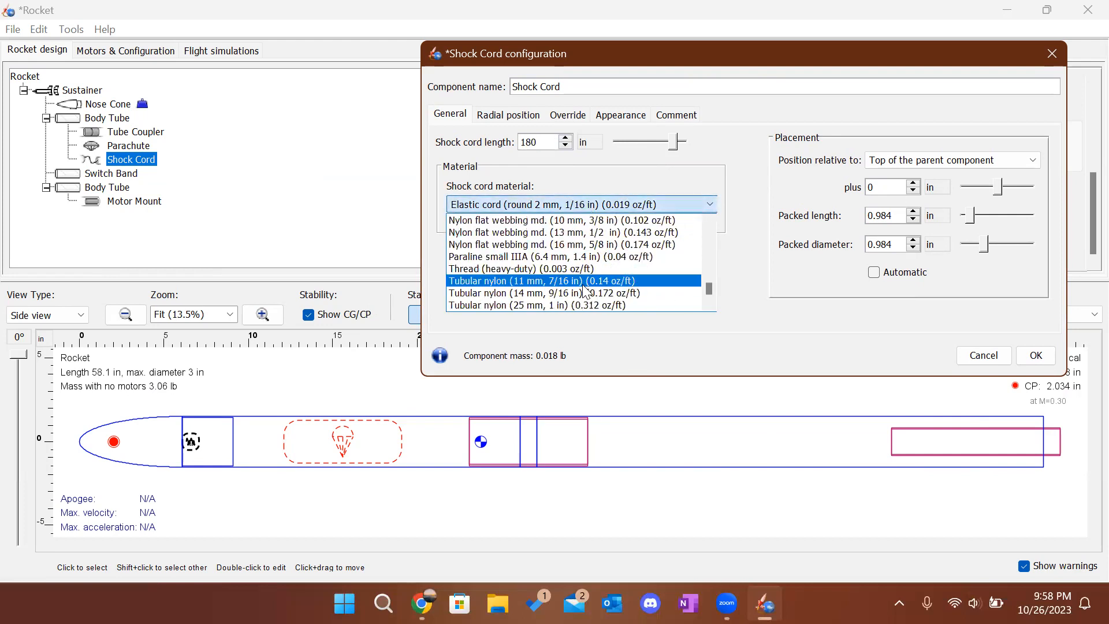
scroll(585, 289, "up", 2)
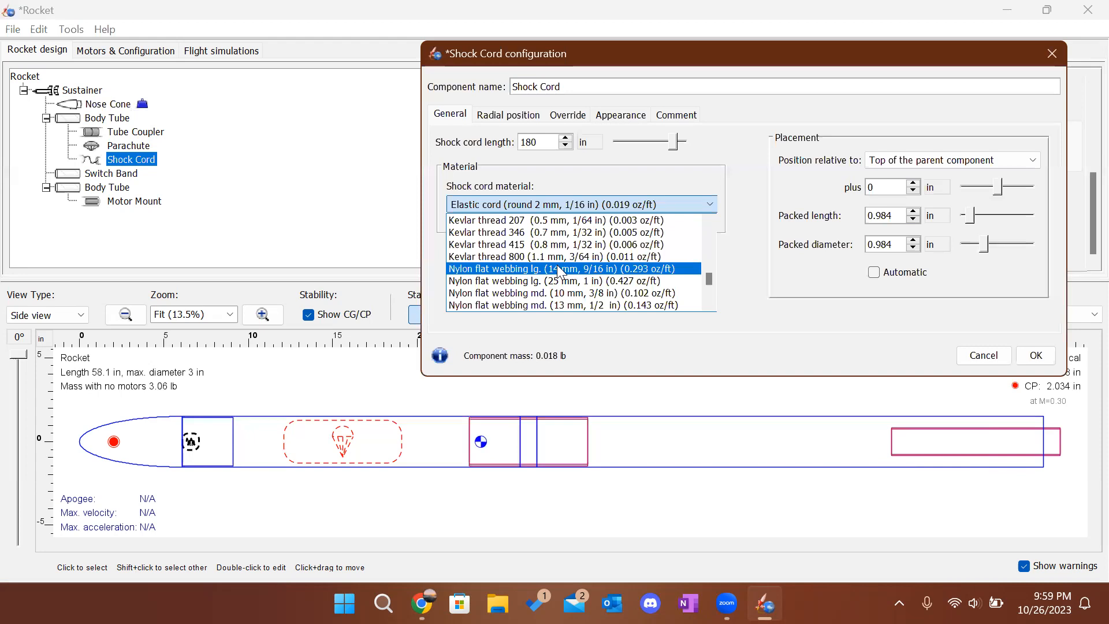
scroll(564, 267, "up", 1)
scroll(565, 265, "up", 1)
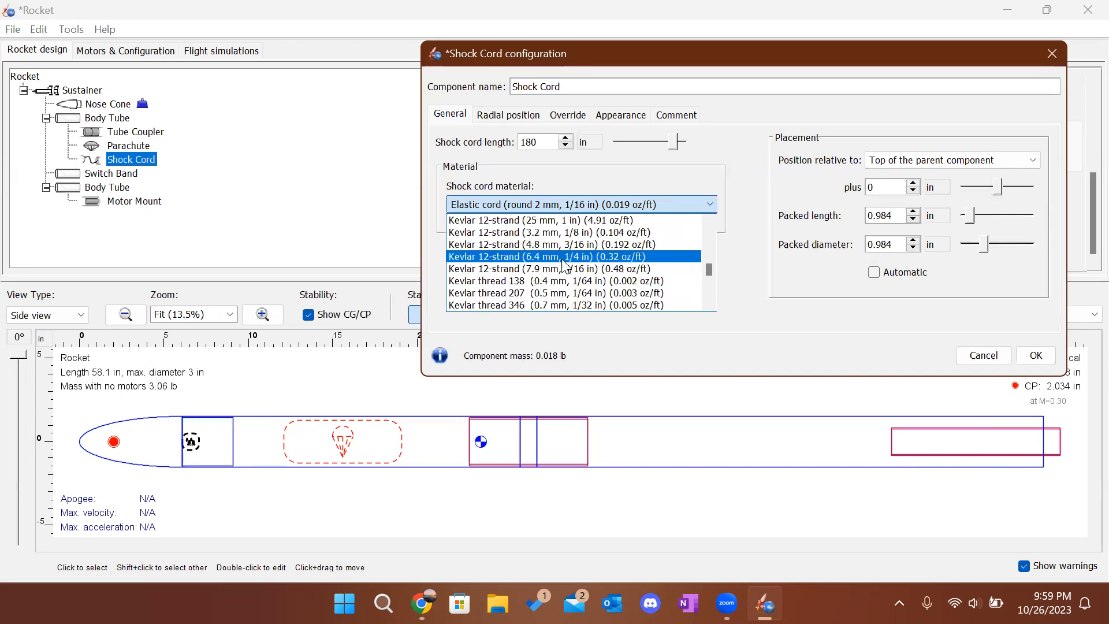
left_click(611, 257)
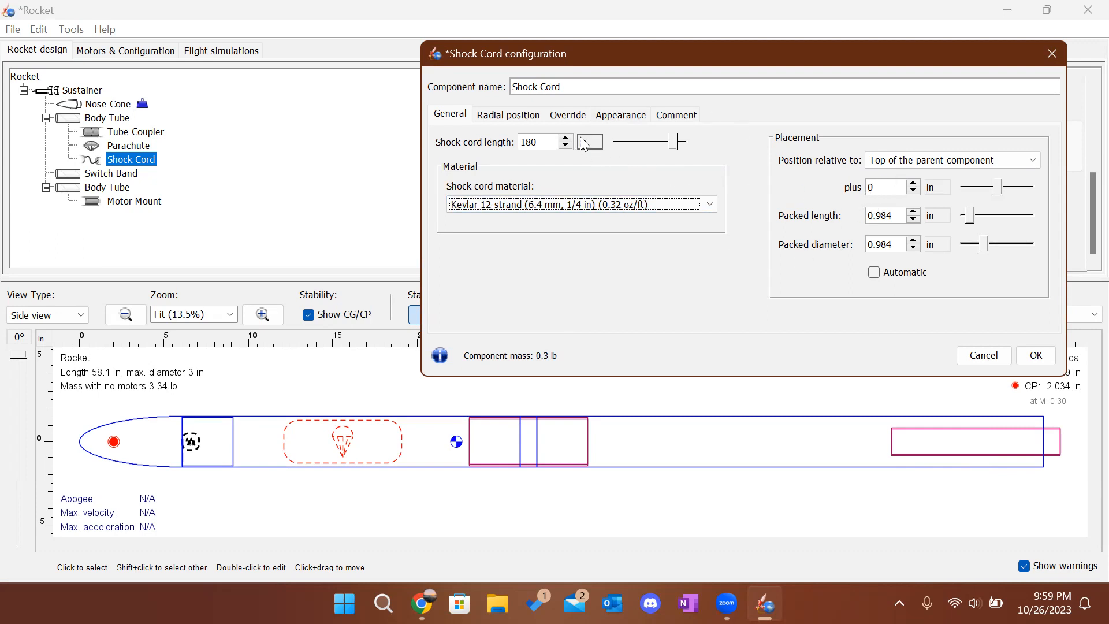
Set the shock cord's packed length to 4 in and its packed diameter to 1.5 in.
left_click(884, 215)
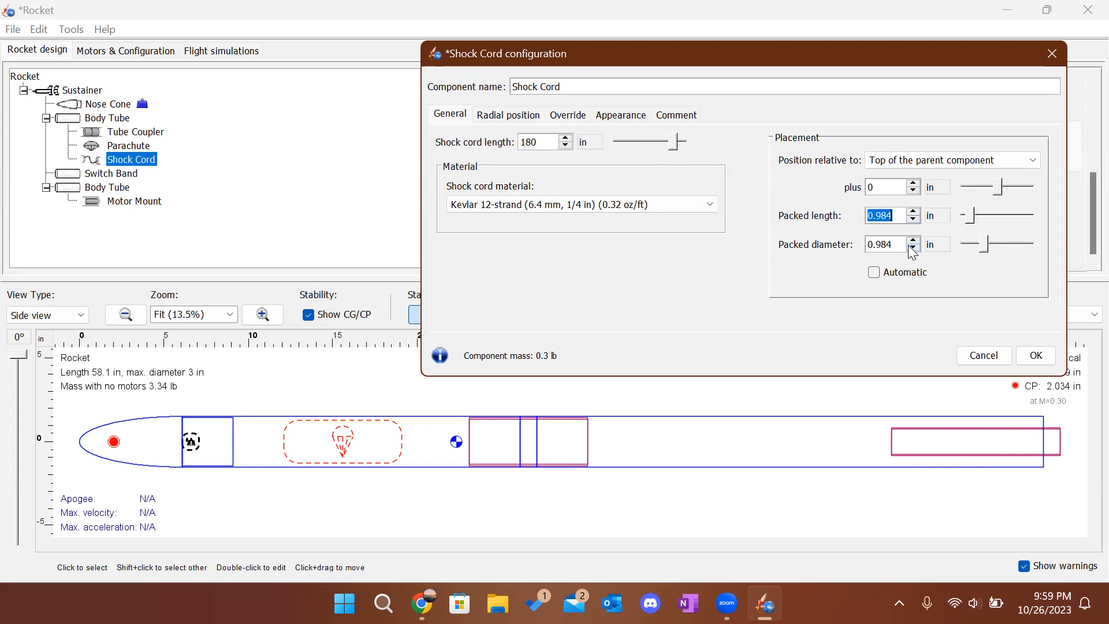
type("4")
type("1.5")
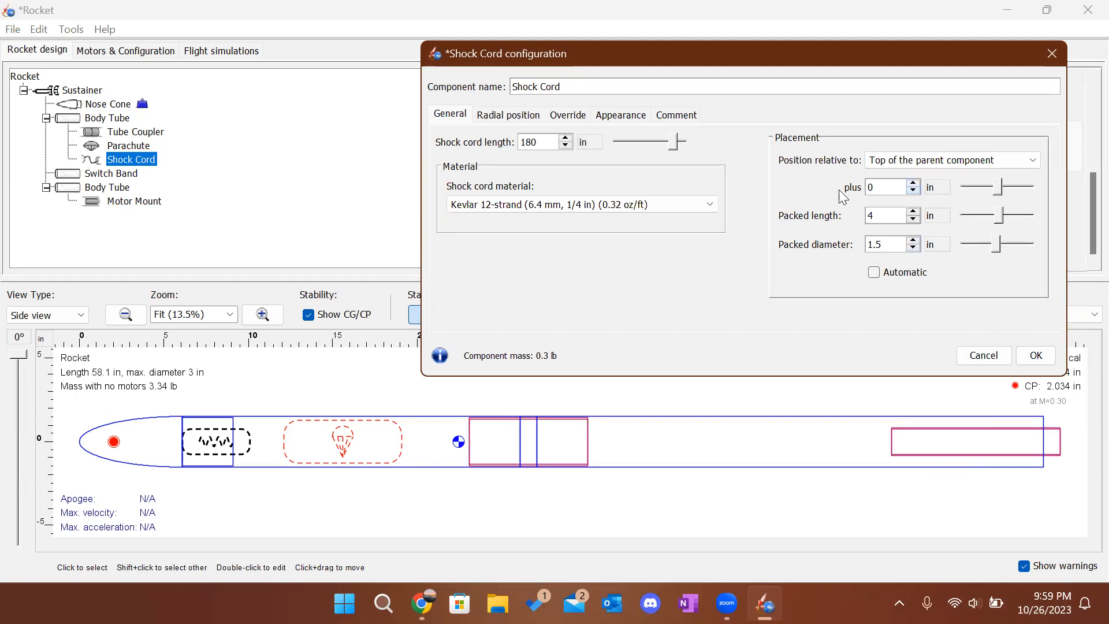
Offset the shock cord 10 in from the top of its parent body tube.
left_click(913, 184)
left_click(914, 183)
left_click(913, 183)
left_click(913, 183)
left_click(913, 183)
left_click(913, 183)
left_click(914, 183)
left_click(914, 183)
left_click(913, 183)
left_click(913, 183)
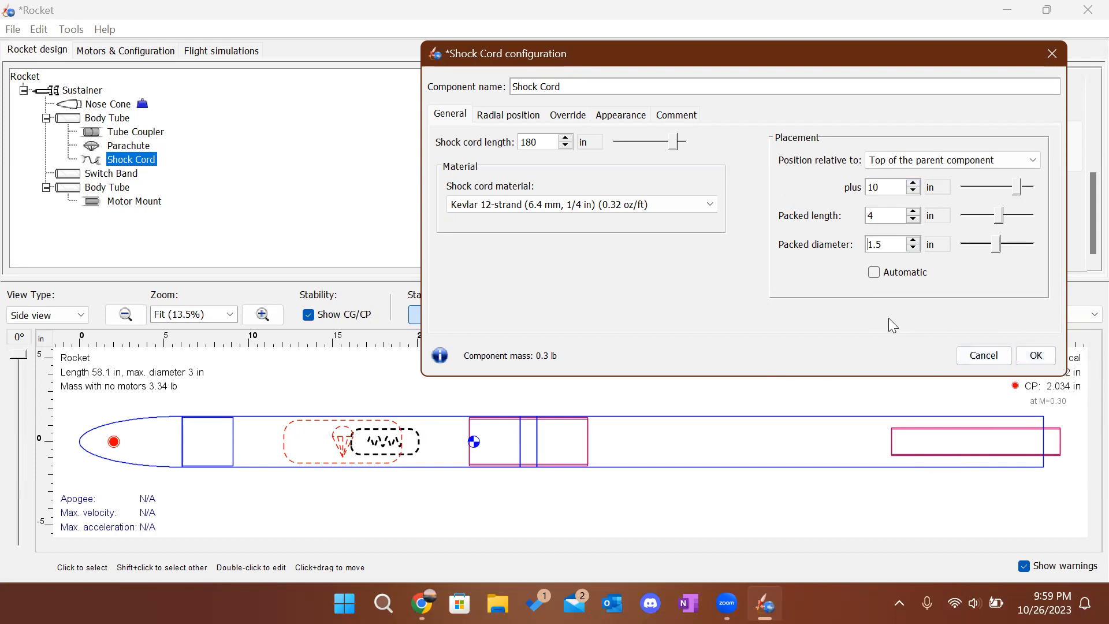
Check the shock cord's radial position and override settings, and accept its configuration.
left_click(506, 116)
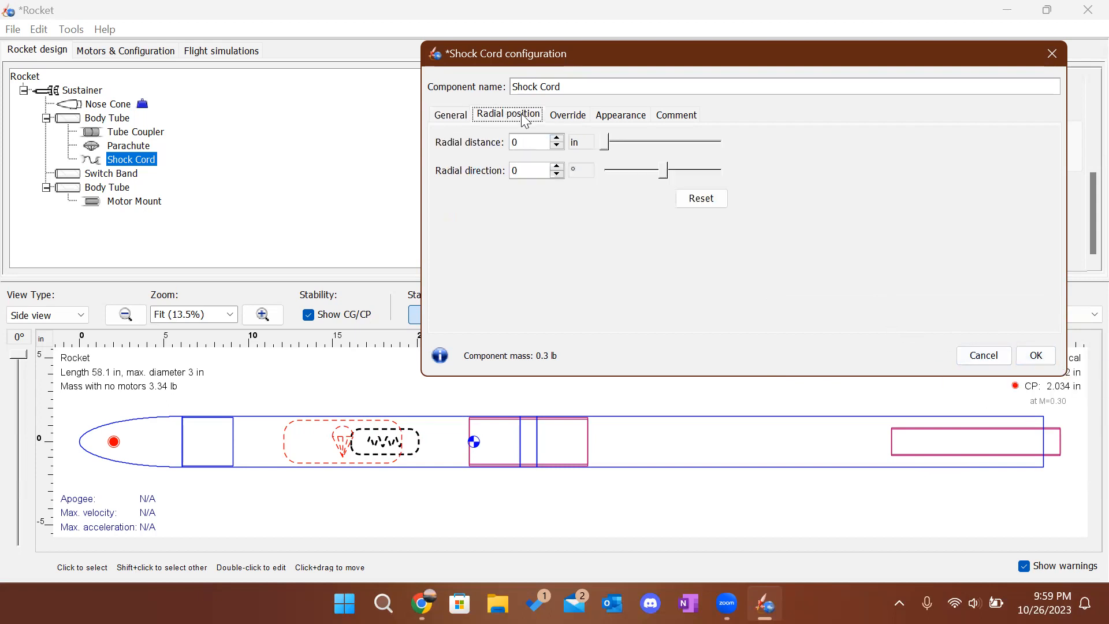
left_click(556, 117)
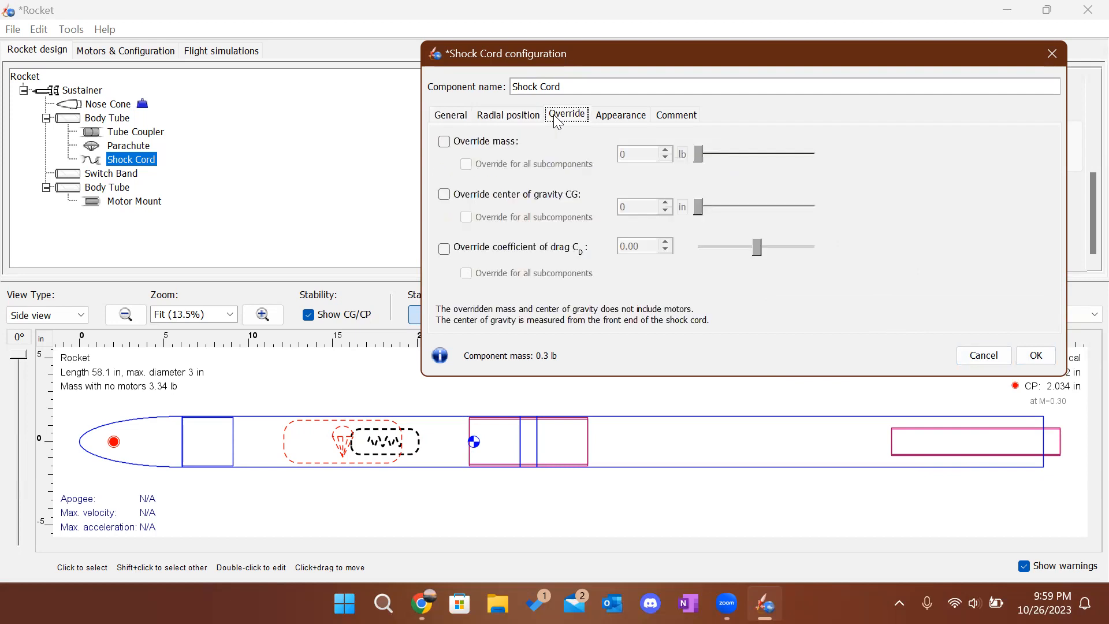
left_click(452, 115)
left_click(1036, 356)
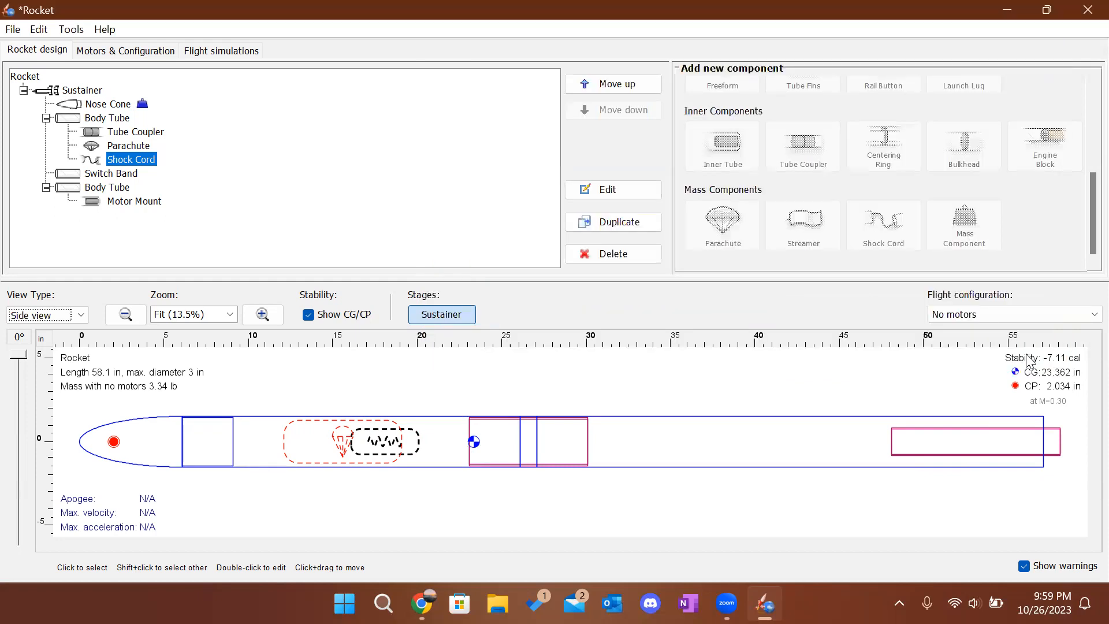
left_click(542, 378)
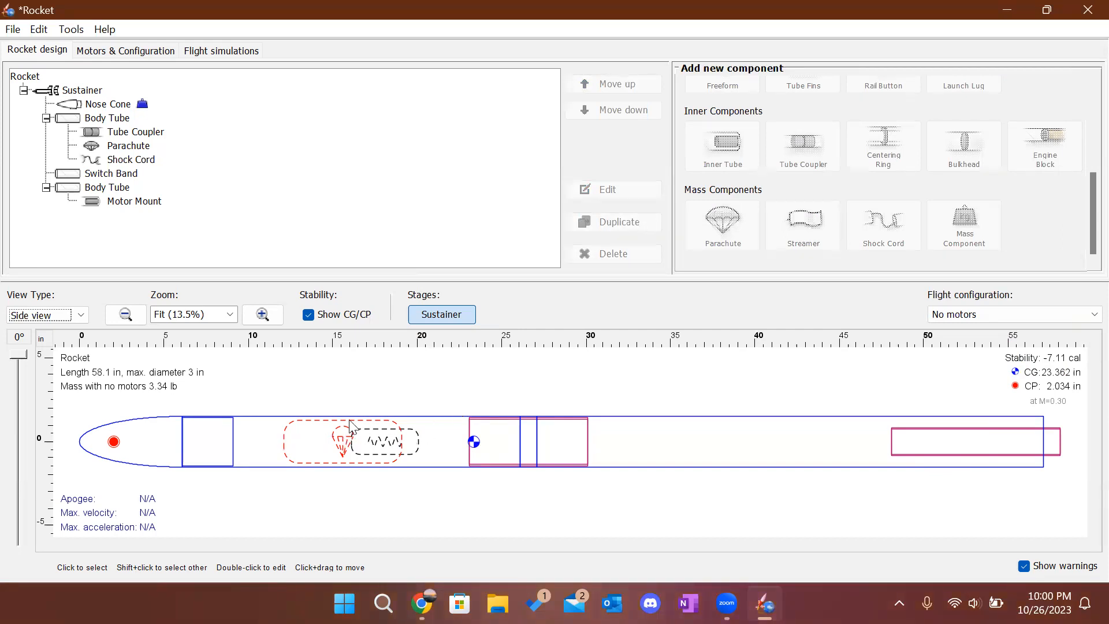
left_click(327, 439)
left_click(375, 396)
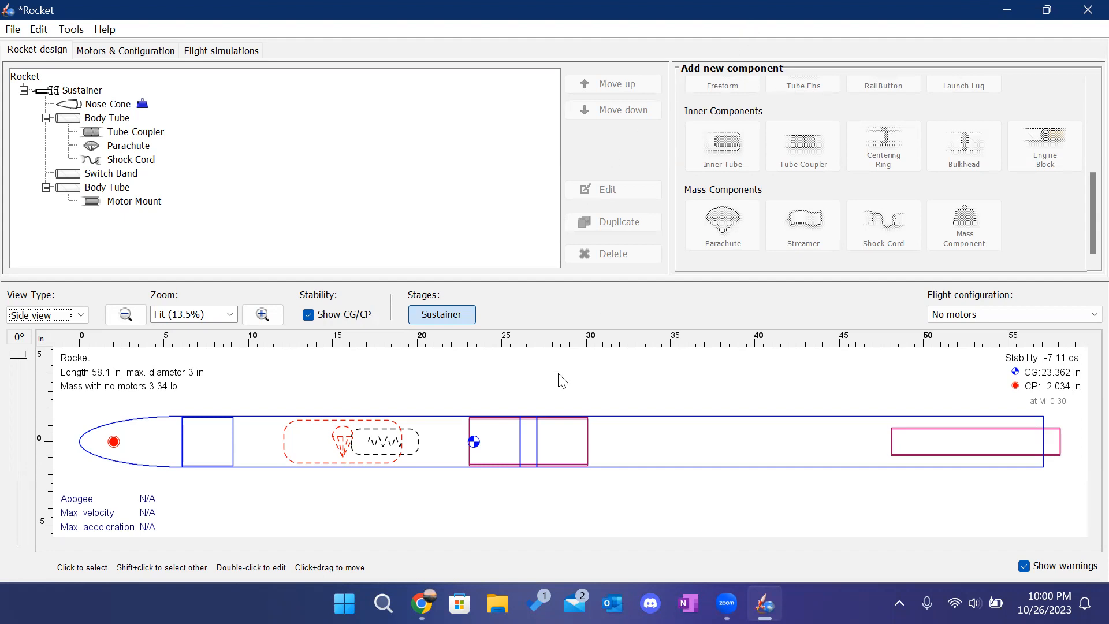
Shorten the forward body tube to a length of 16 in and accept the change.
left_click(439, 421)
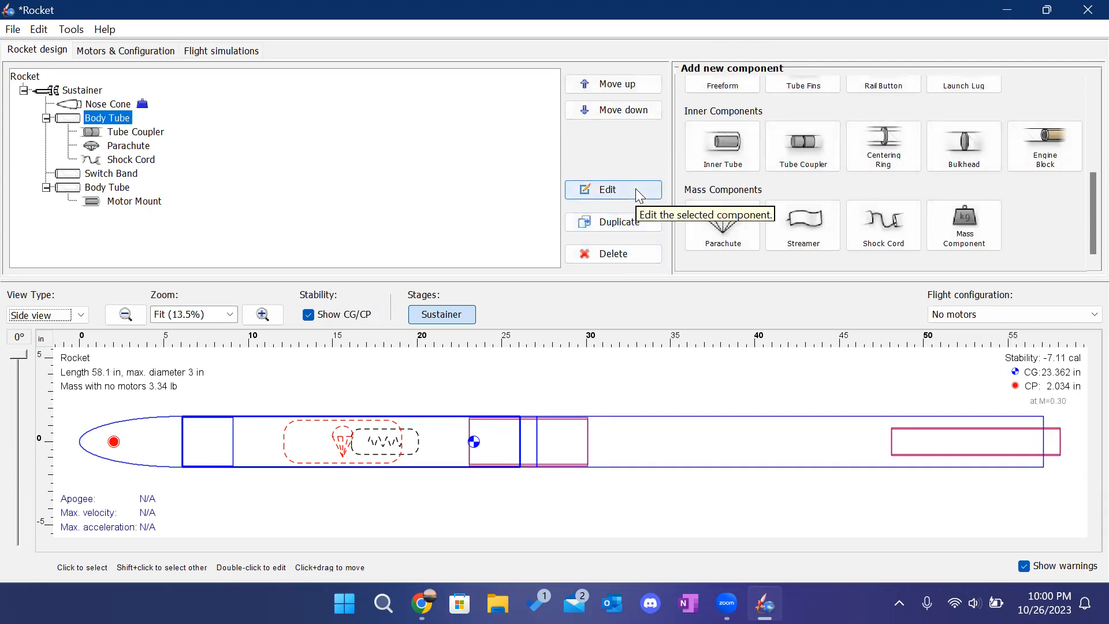
scroll(913, 206, "up", 6)
scroll(897, 214, "down", 6)
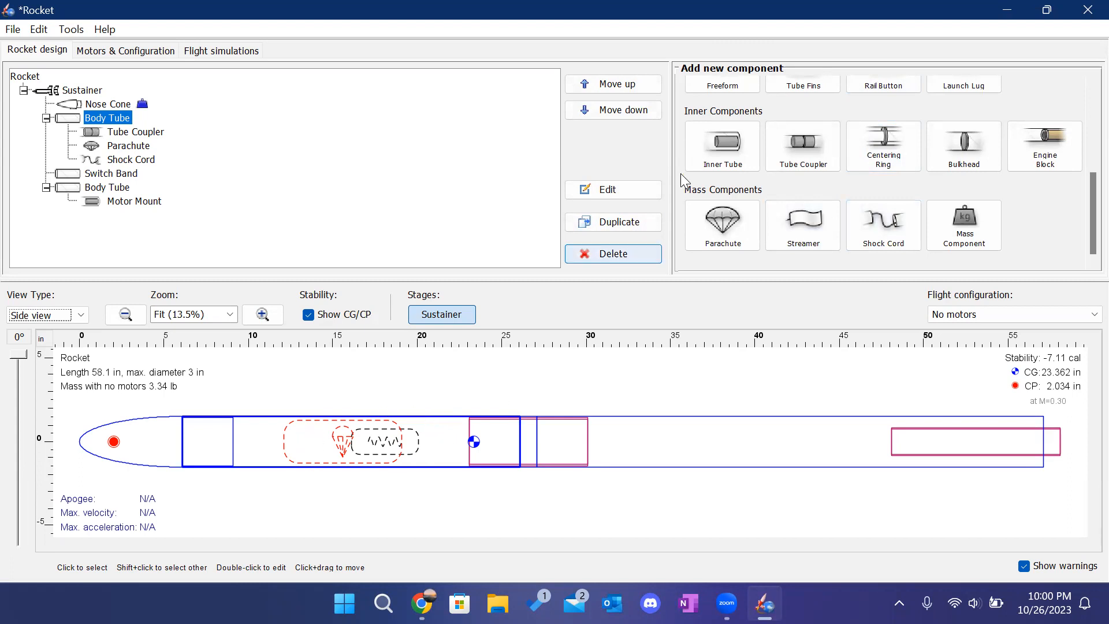
left_click(632, 189)
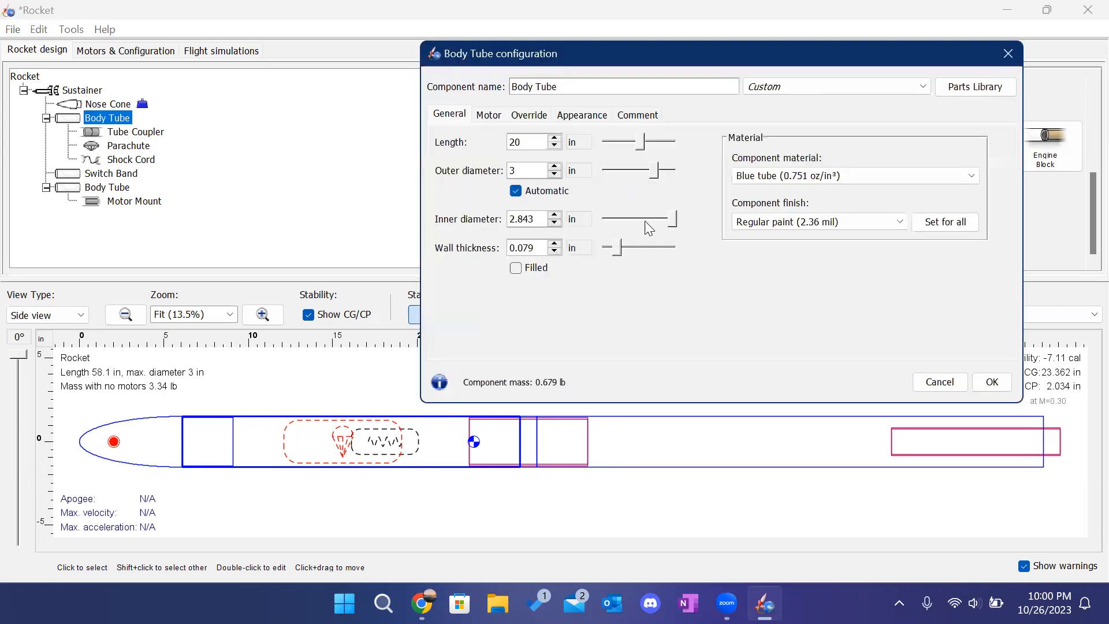
left_click(555, 147)
left_click(554, 147)
left_click(555, 146)
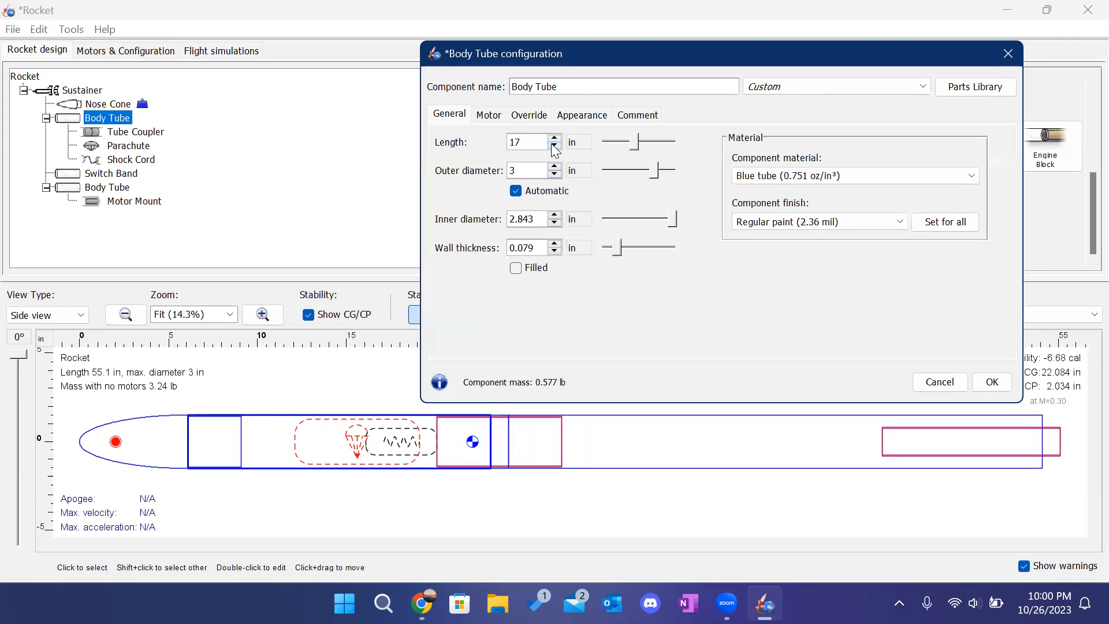
left_click(554, 147)
left_click(991, 382)
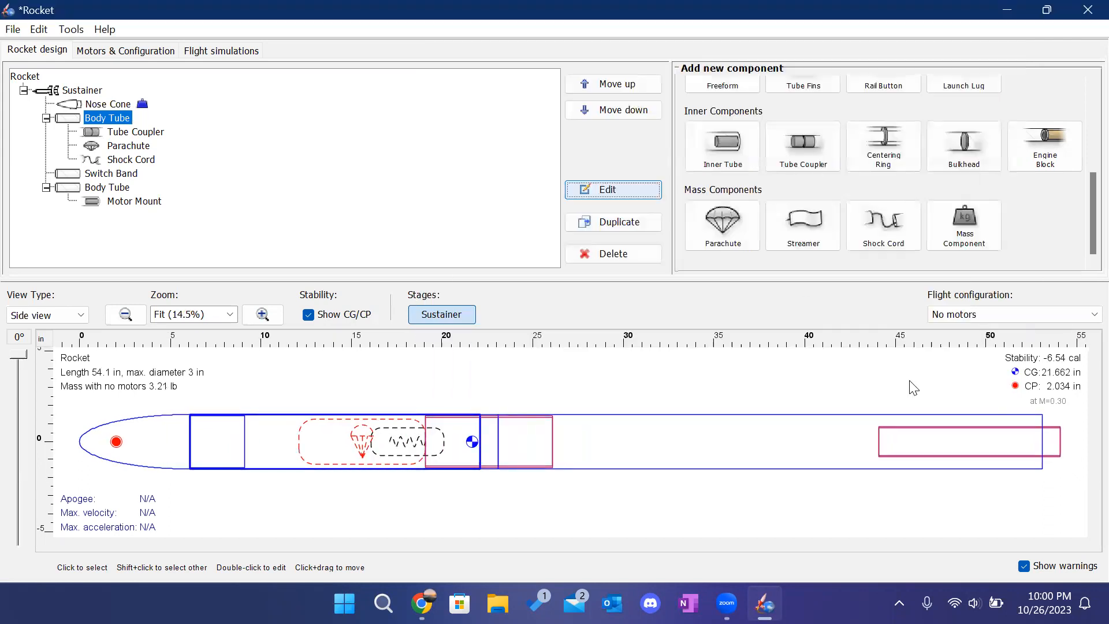
Change the parachute's offset to 4 in from the top of its parent body tube and accept it.
double_click(354, 440)
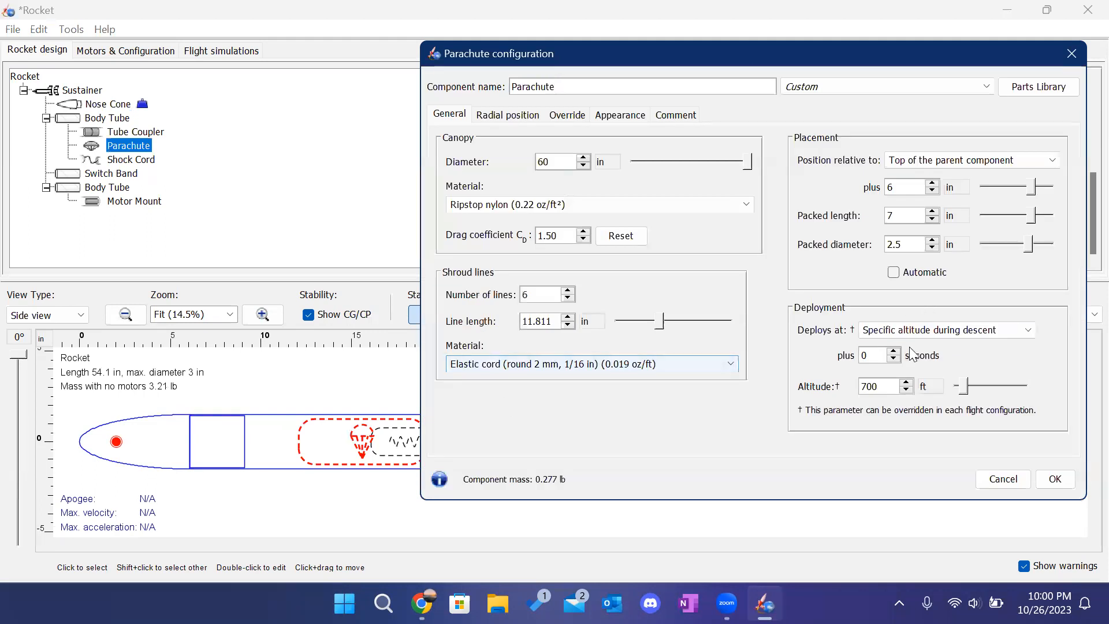
left_click(932, 190)
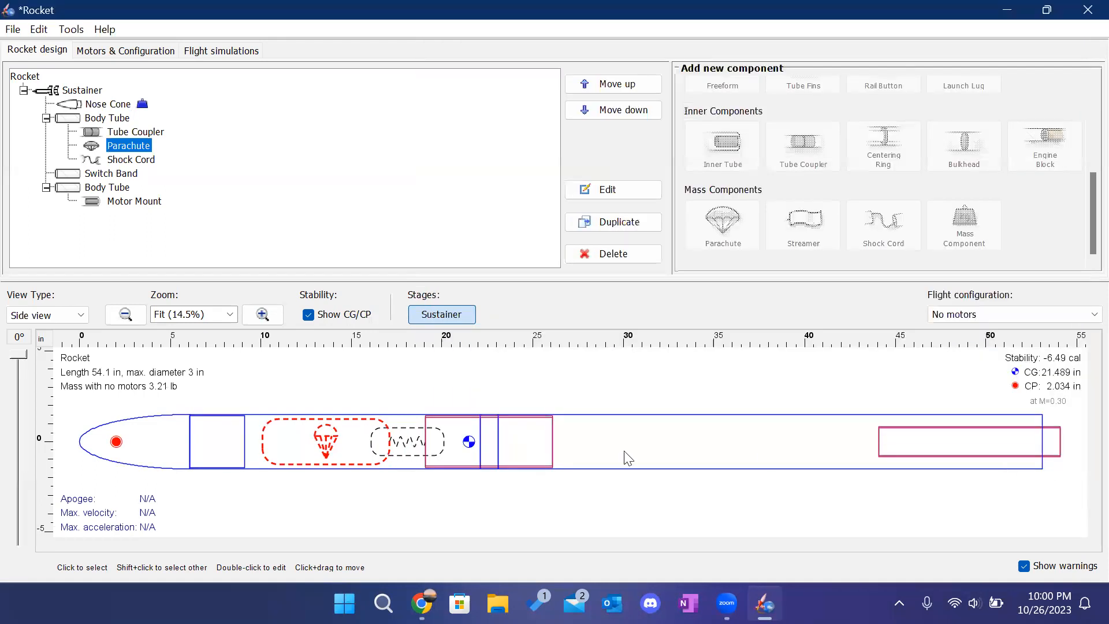
left_click(1055, 479)
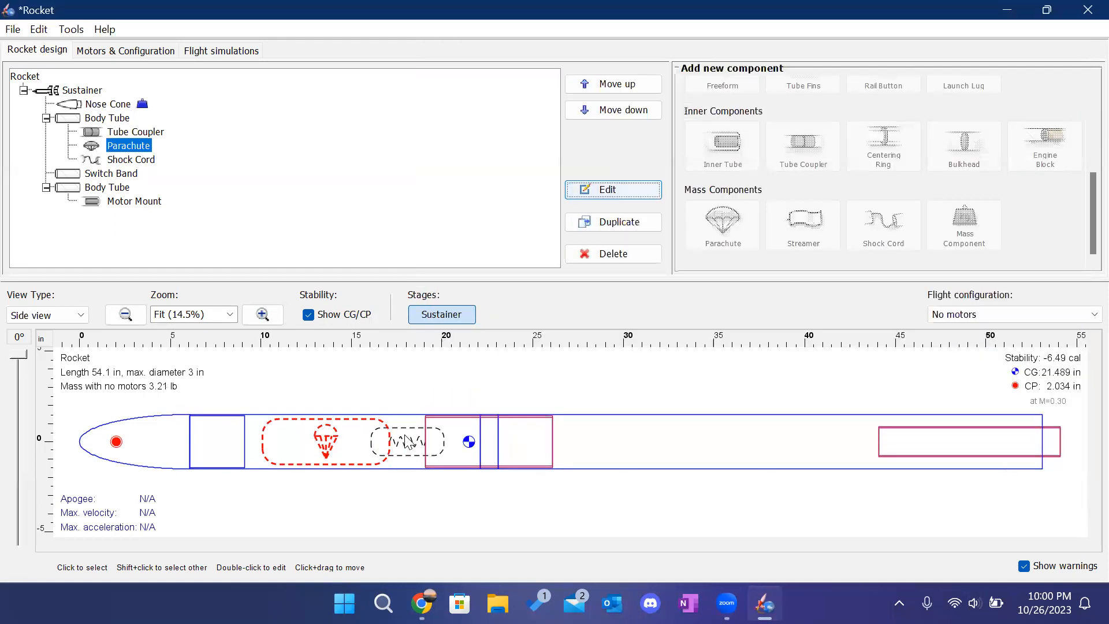
Change the shock cord's offset to 8 in from the top of its parent body tube, accept it and clear the selection.
double_click(409, 442)
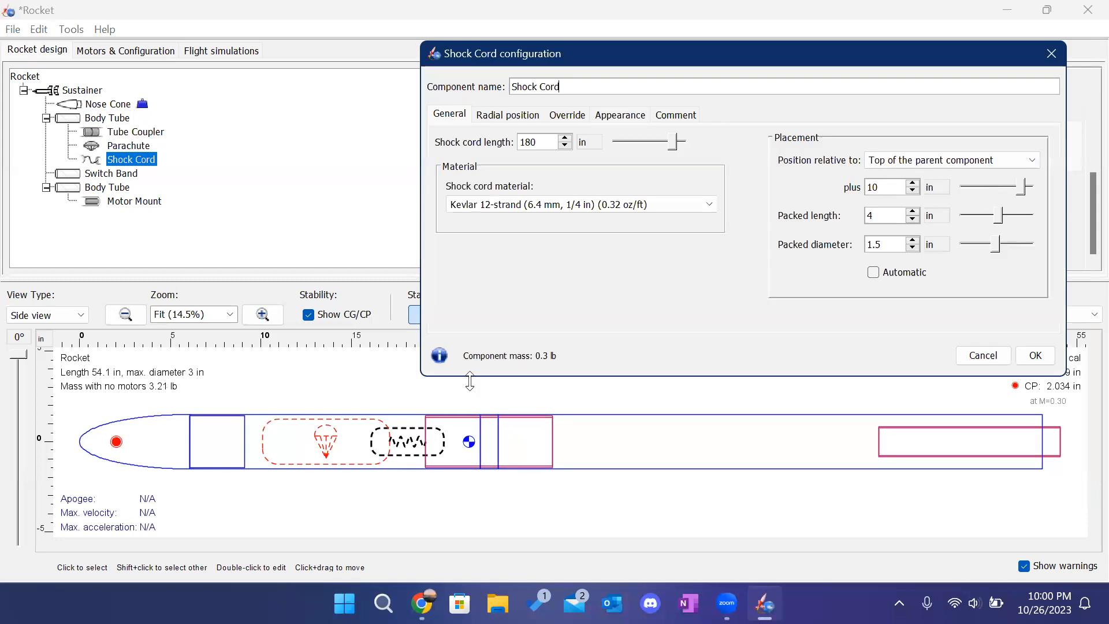
double_click(913, 192)
left_click(1043, 356)
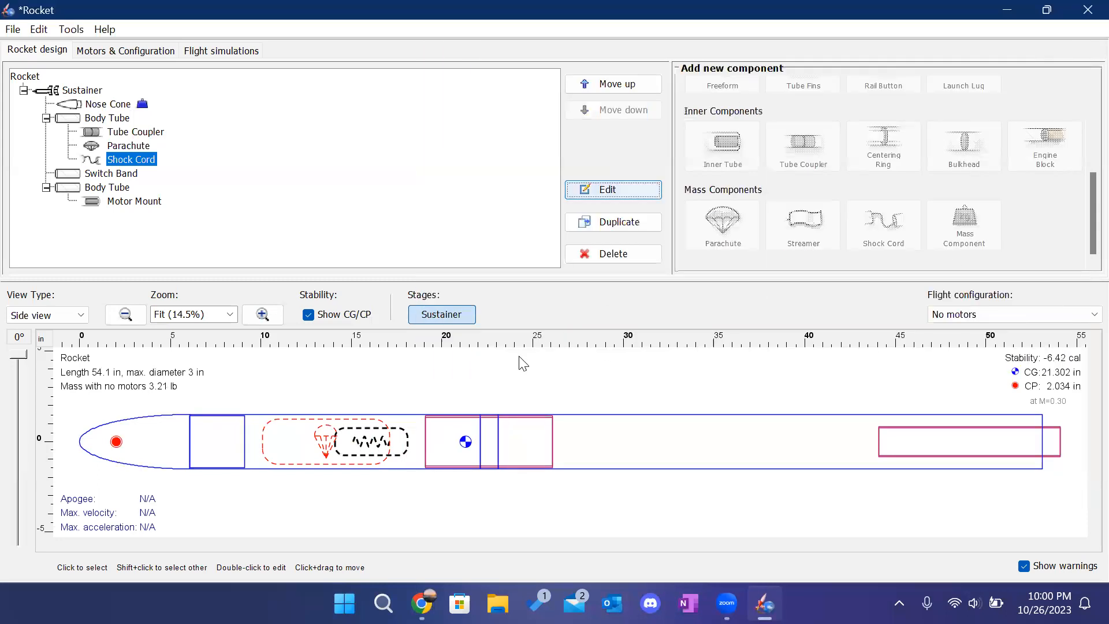
left_click(523, 363)
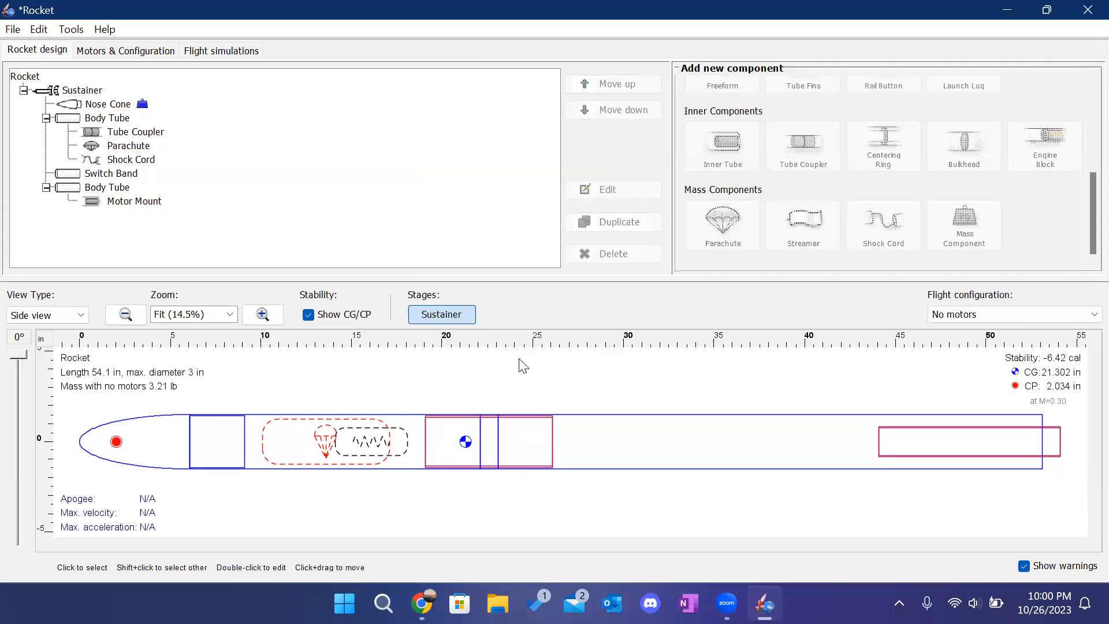
Select the nose cone, review its general configuration and close it without making changes.
left_click(183, 449)
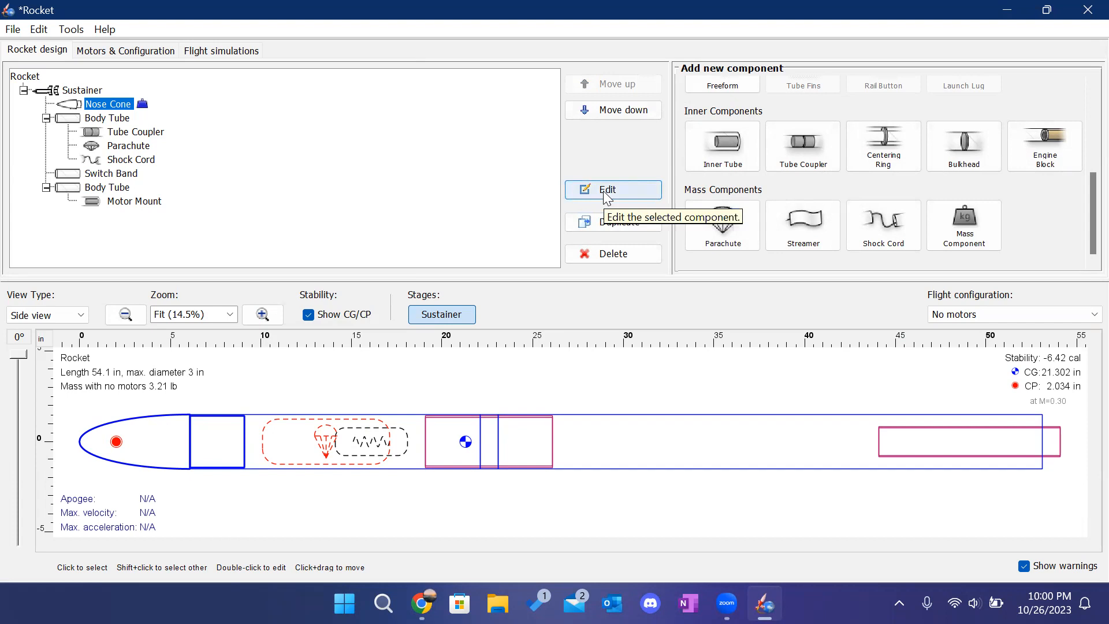
left_click(628, 190)
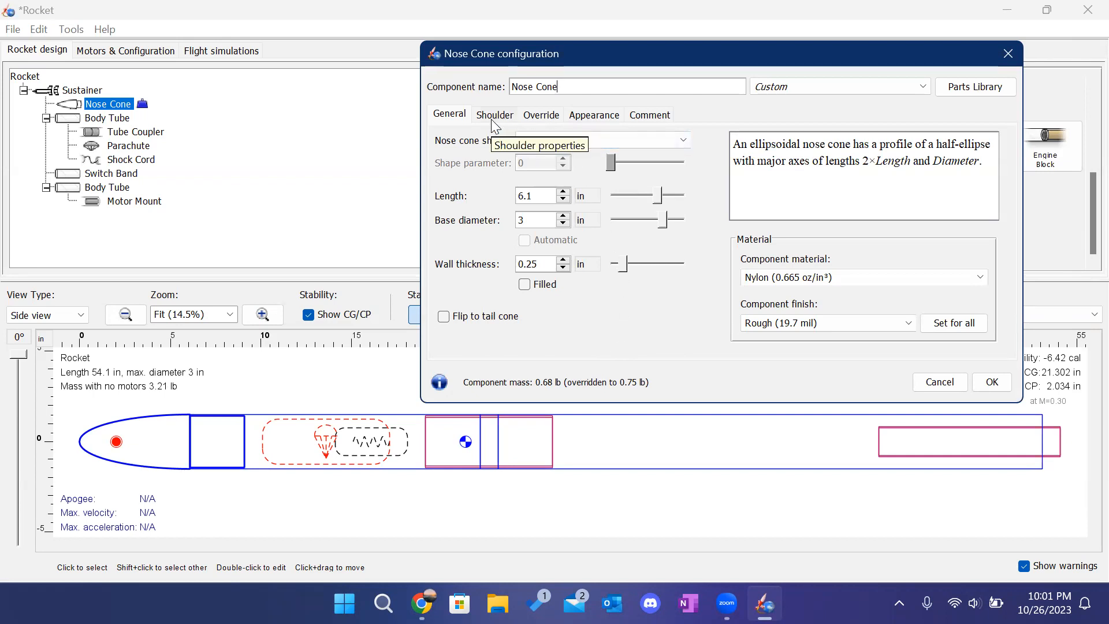
left_click(990, 383)
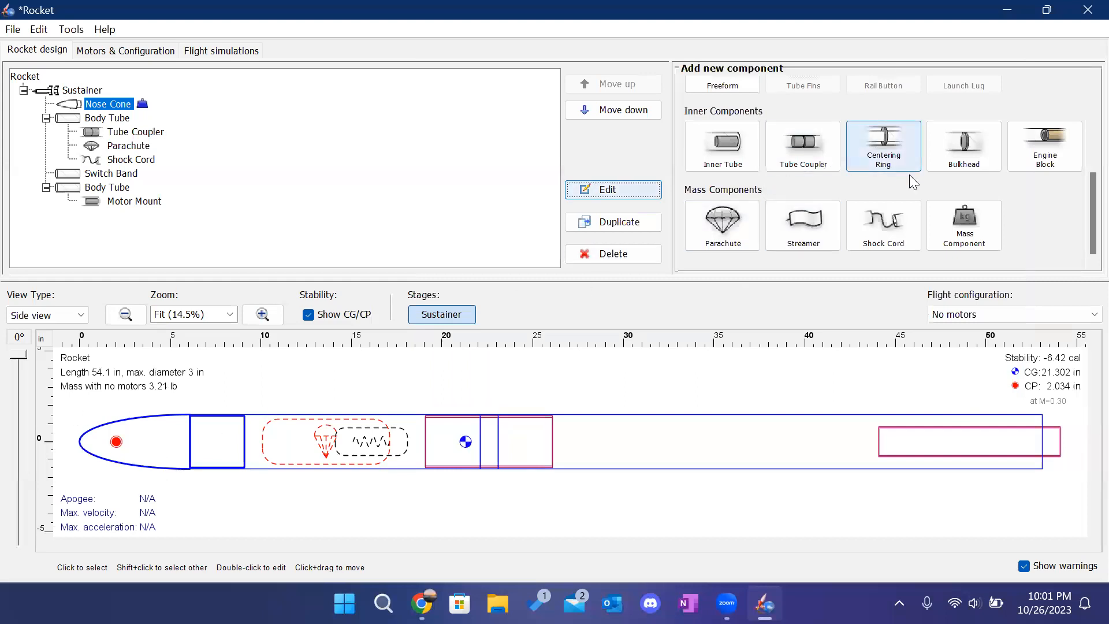
Add a bulkhead to the nose cone and set its material to Plywood (birch).
left_click(981, 144)
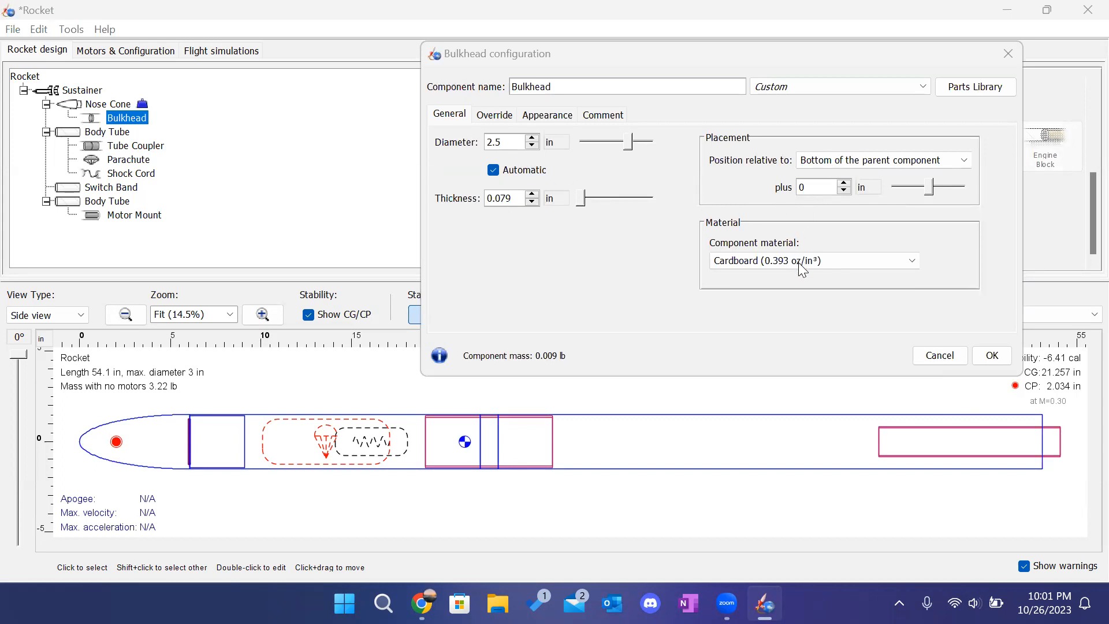
left_click(896, 259)
left_click(896, 259)
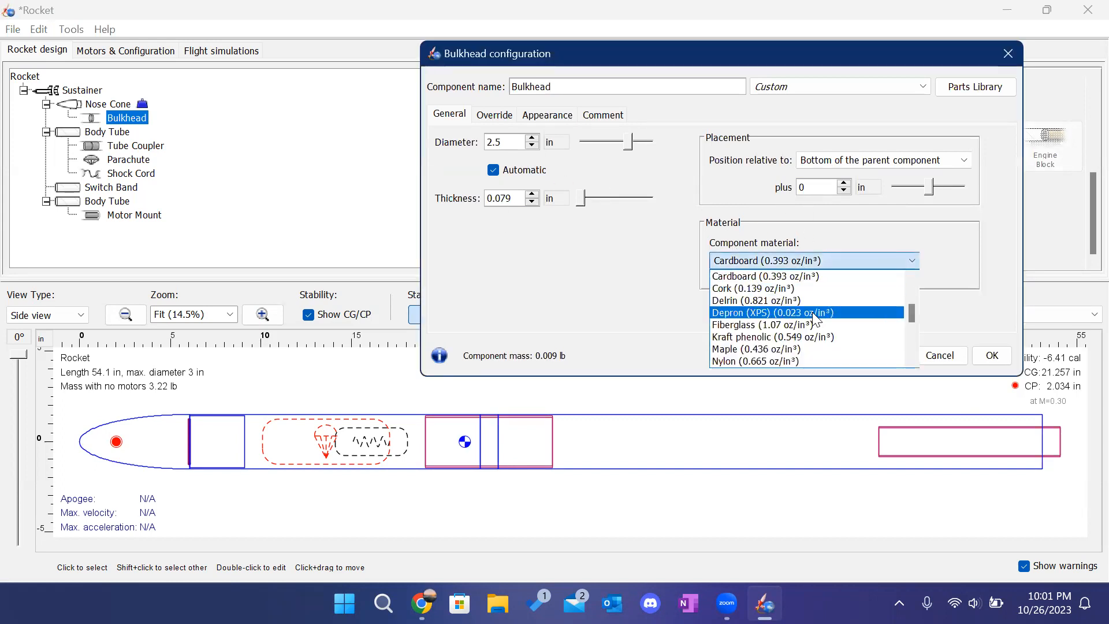
scroll(812, 312, "down", 2)
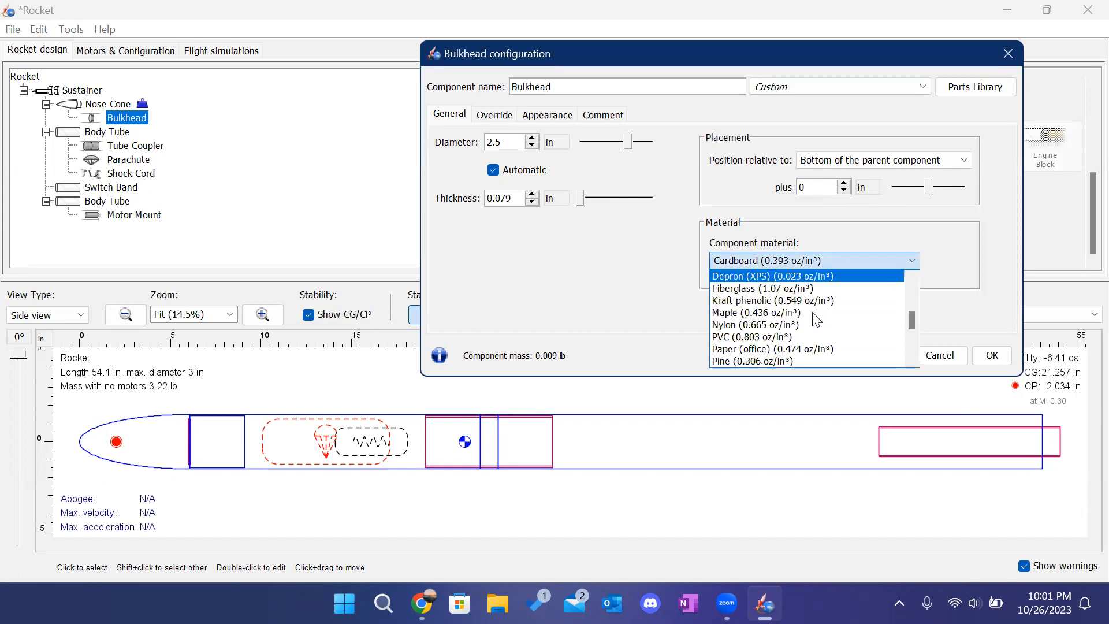
scroll(766, 344, "down", 1)
left_click(762, 343)
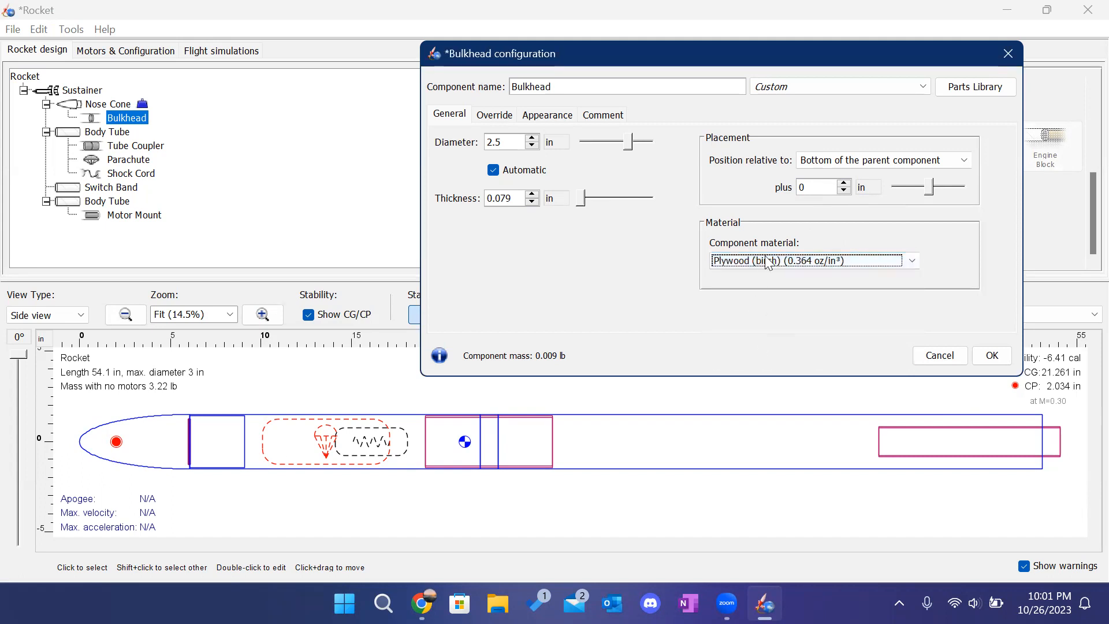
Set the bulkhead's thickness to 0.25 in and offset it 2 in from the bottom of the nose cone.
left_click(506, 197)
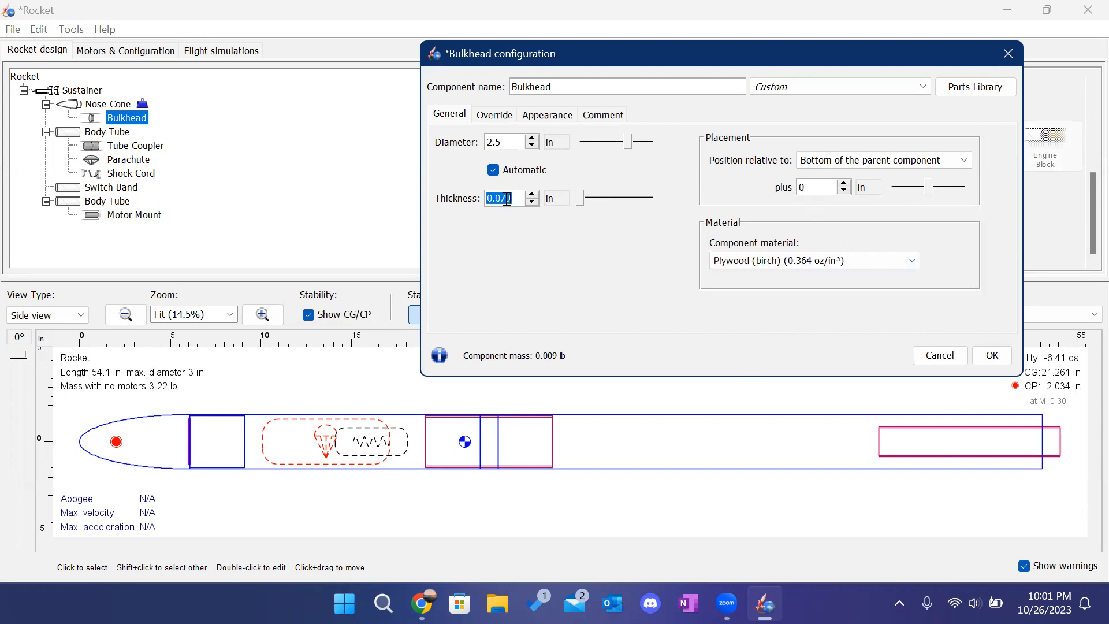
type(".25")
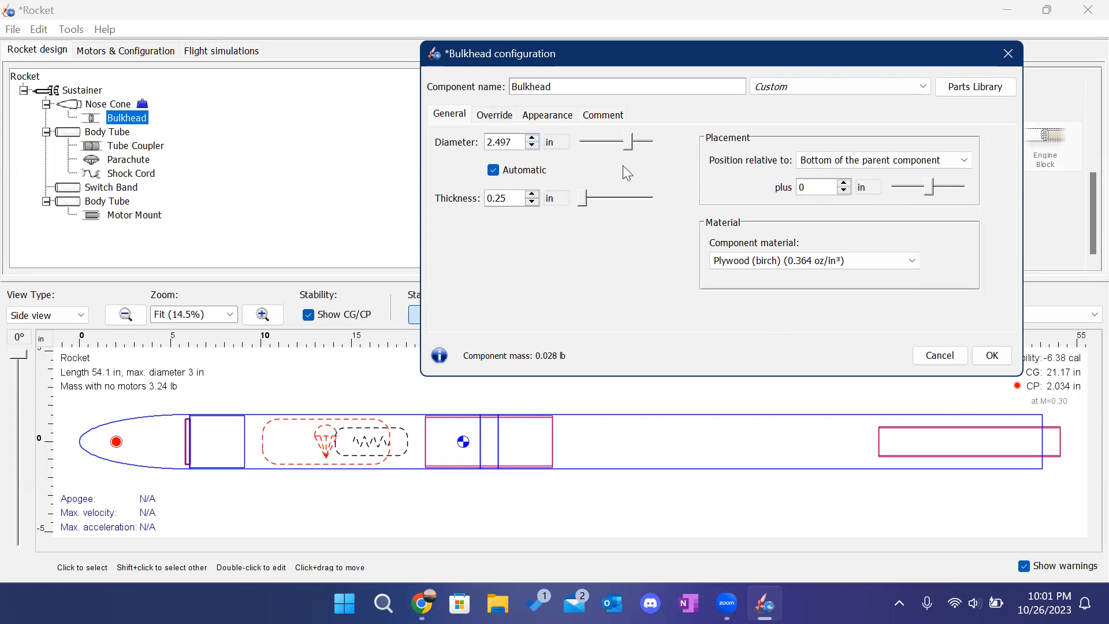
left_click(844, 191)
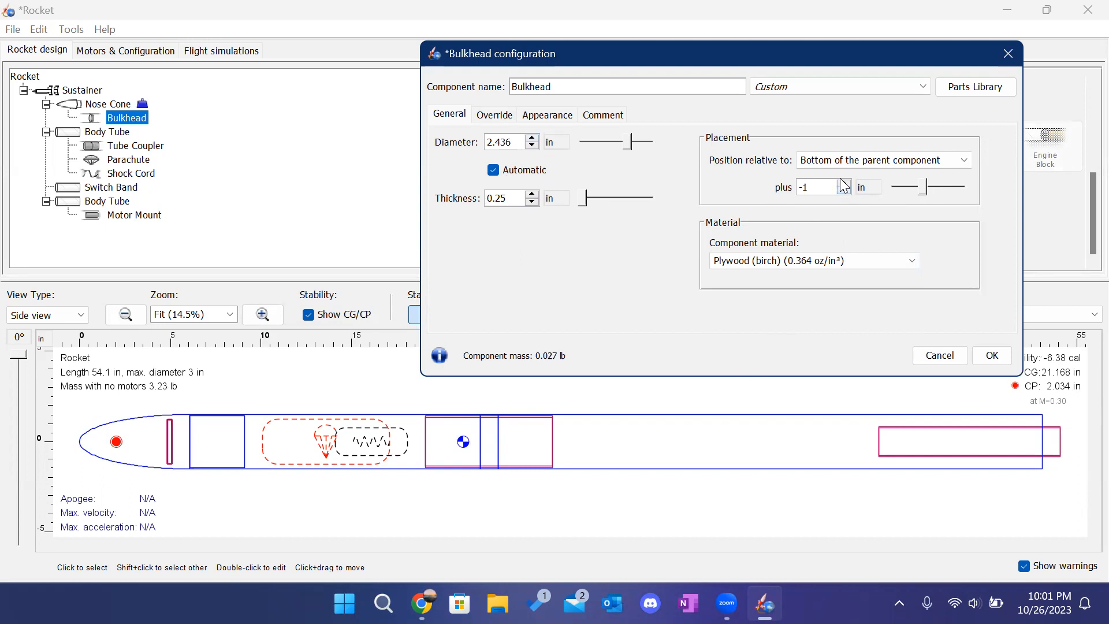
left_click(844, 184)
left_click(844, 184)
left_click(844, 184)
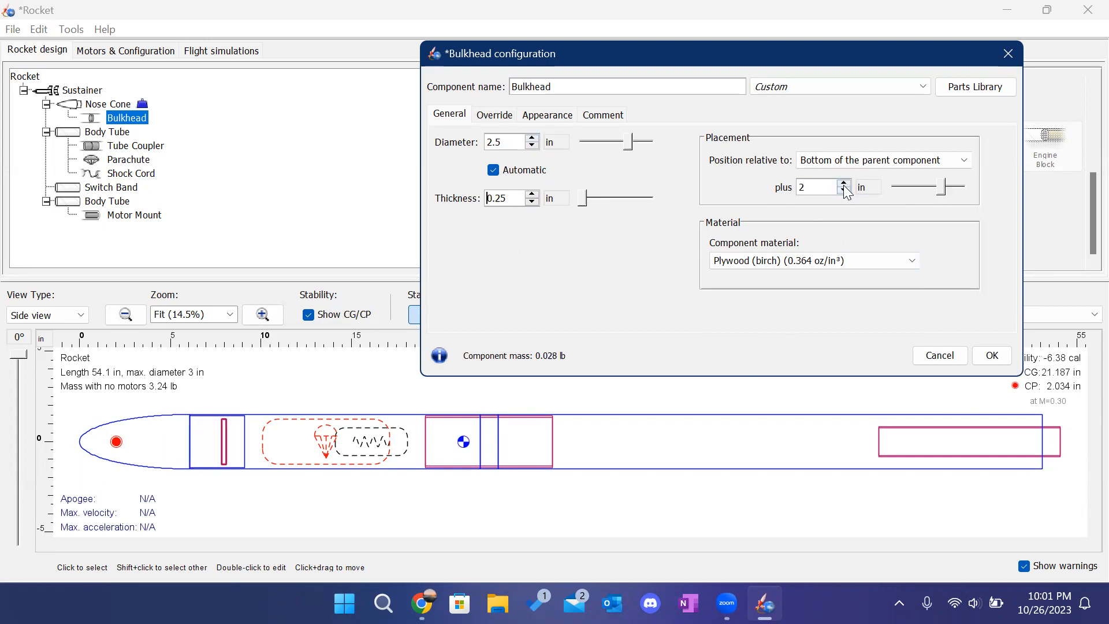
Set the nose cone bulkhead's offset to 3 in and its diameter to 2.85 in with automatic sizing off, and accept it.
left_click(844, 184)
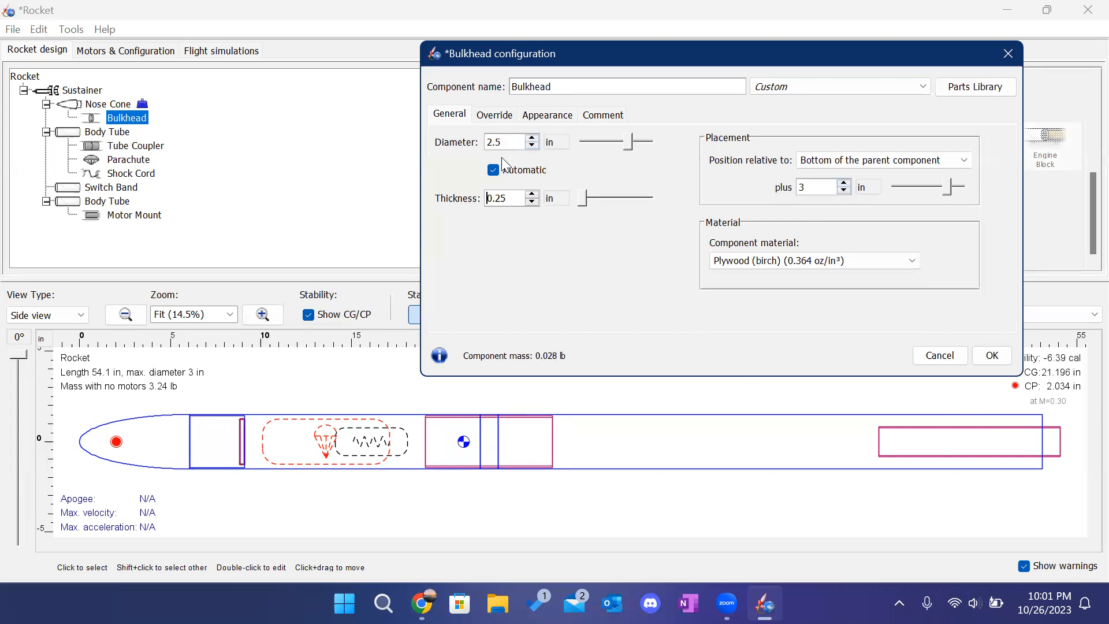
left_click(494, 169)
left_click(494, 170)
left_click(500, 142)
type("2.")
key("Return")
left_click(992, 356)
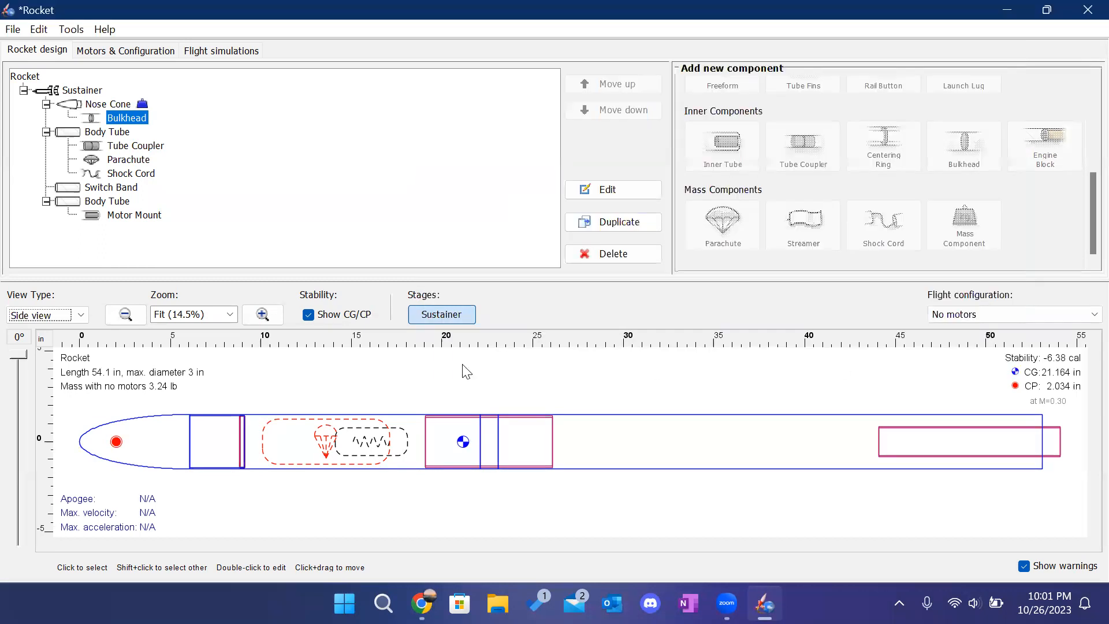
Review the nose cone's shoulder diameter, length and thickness, and close its configuration.
left_click(149, 446)
left_click(636, 192)
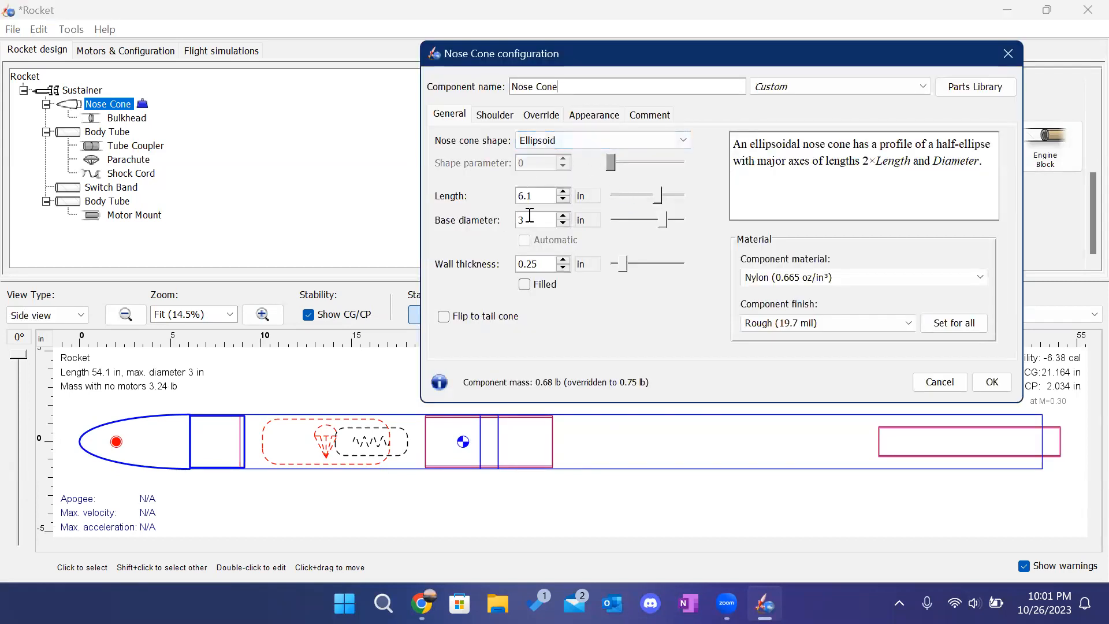
left_click(504, 118)
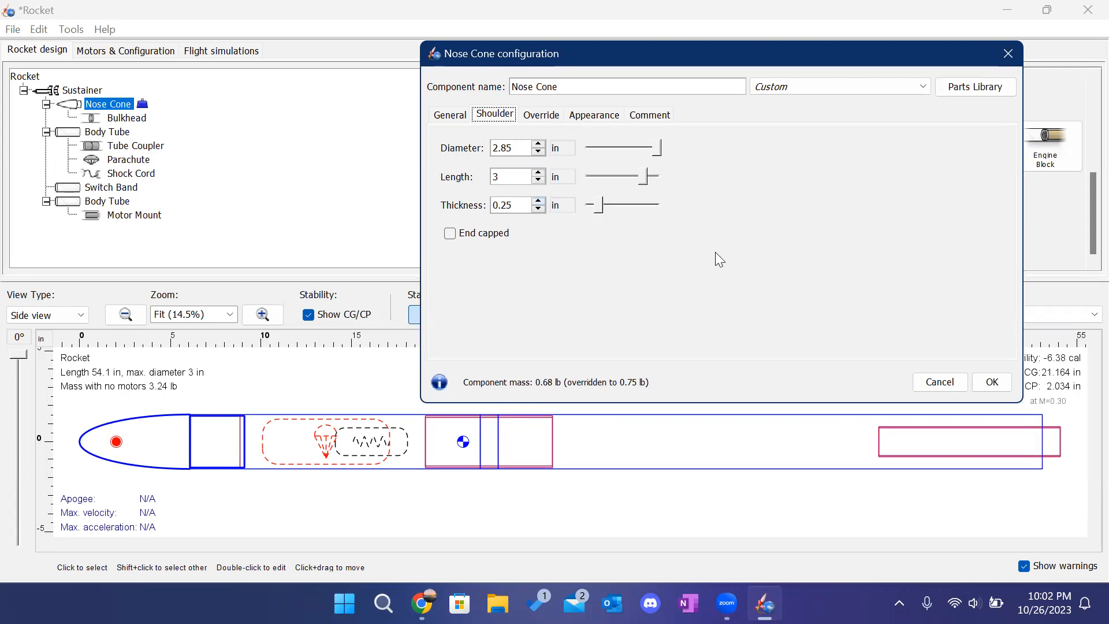
left_click(987, 381)
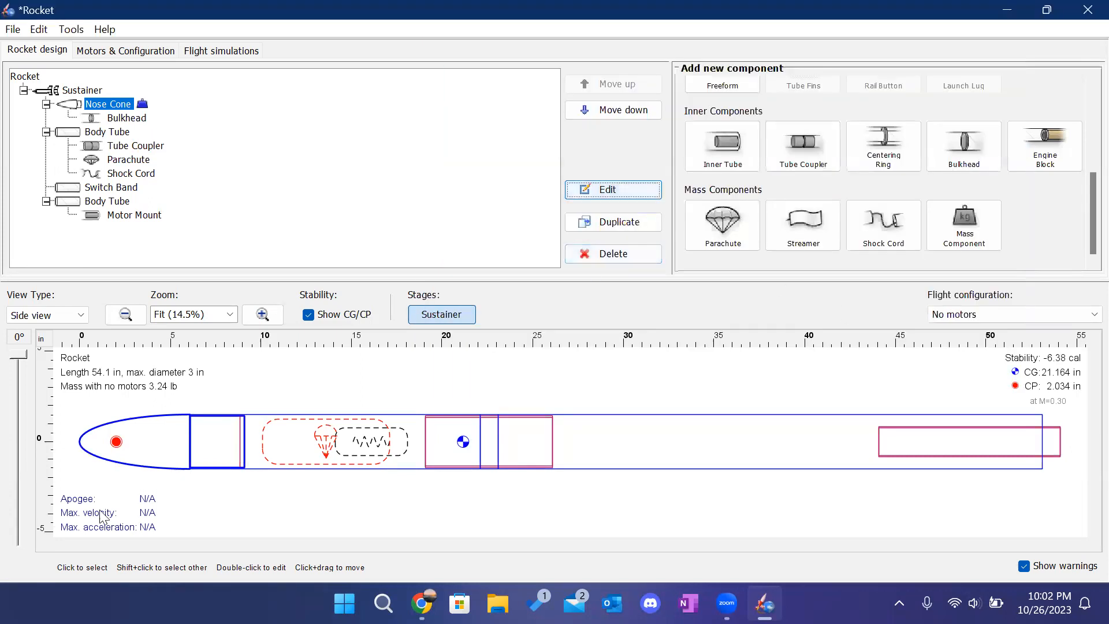
Change the nose cone bulkhead's diameter to 2.35 in and accept it.
left_click(116, 118)
left_click(613, 190)
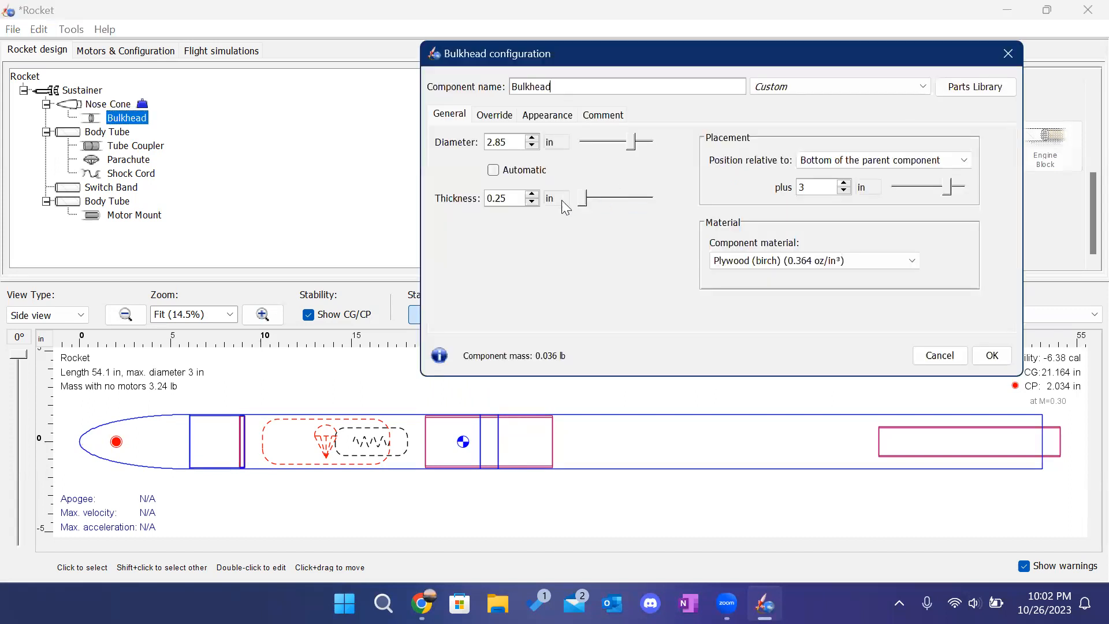
left_click(501, 142)
type("2.35")
key("Return")
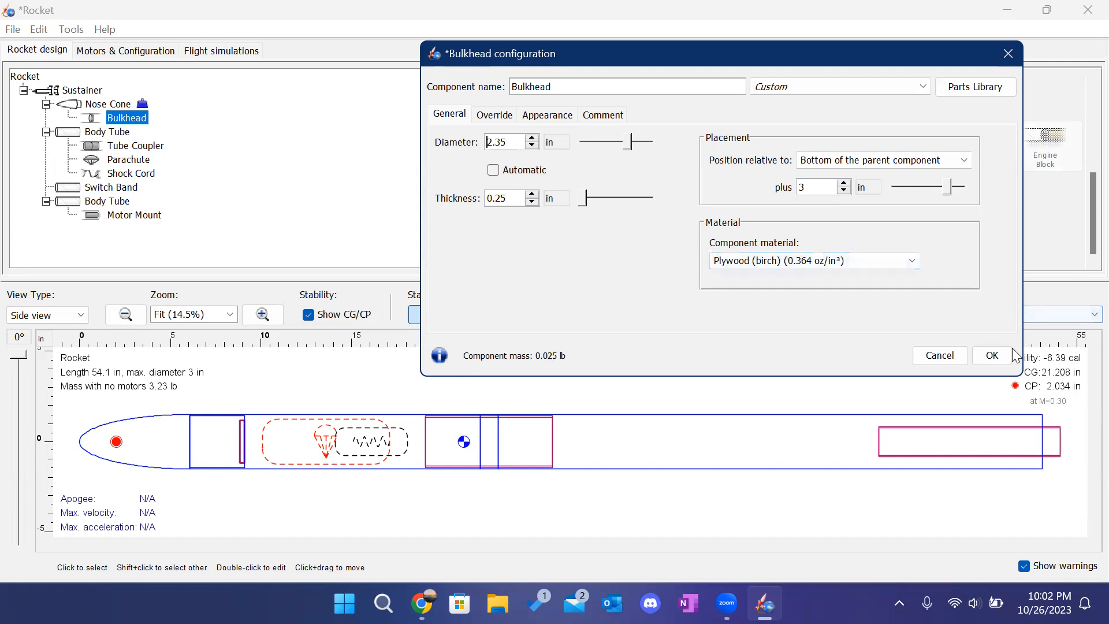
left_click(992, 354)
Inspect the nose cone's shoulder and bulkhead up close in the side view, and check the shoulder dimensions in its configuration.
left_click(172, 437)
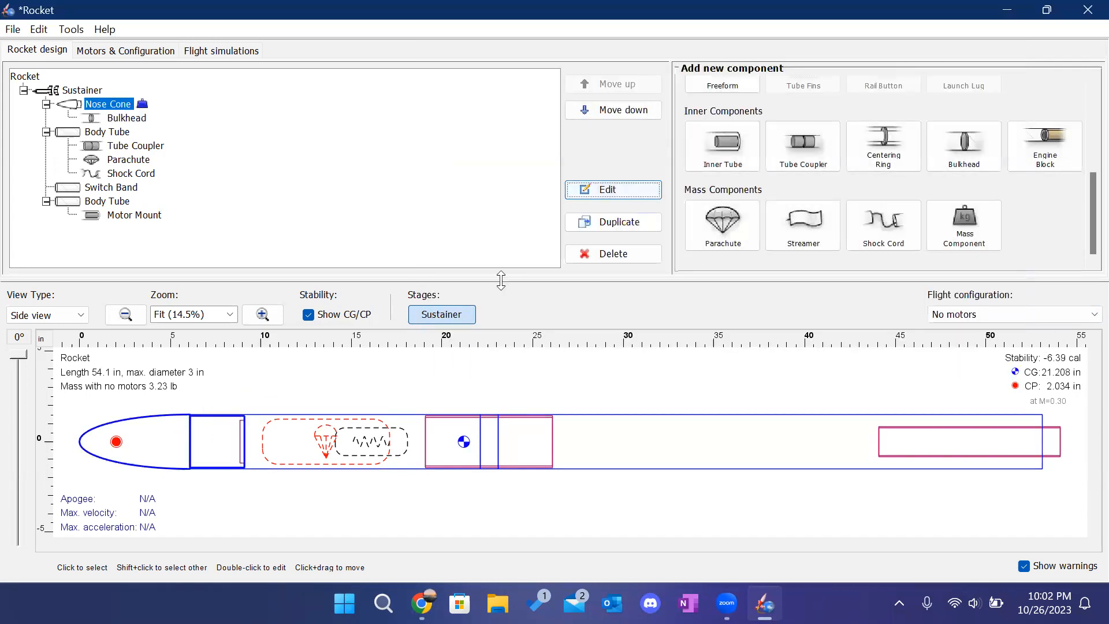
left_click(263, 314)
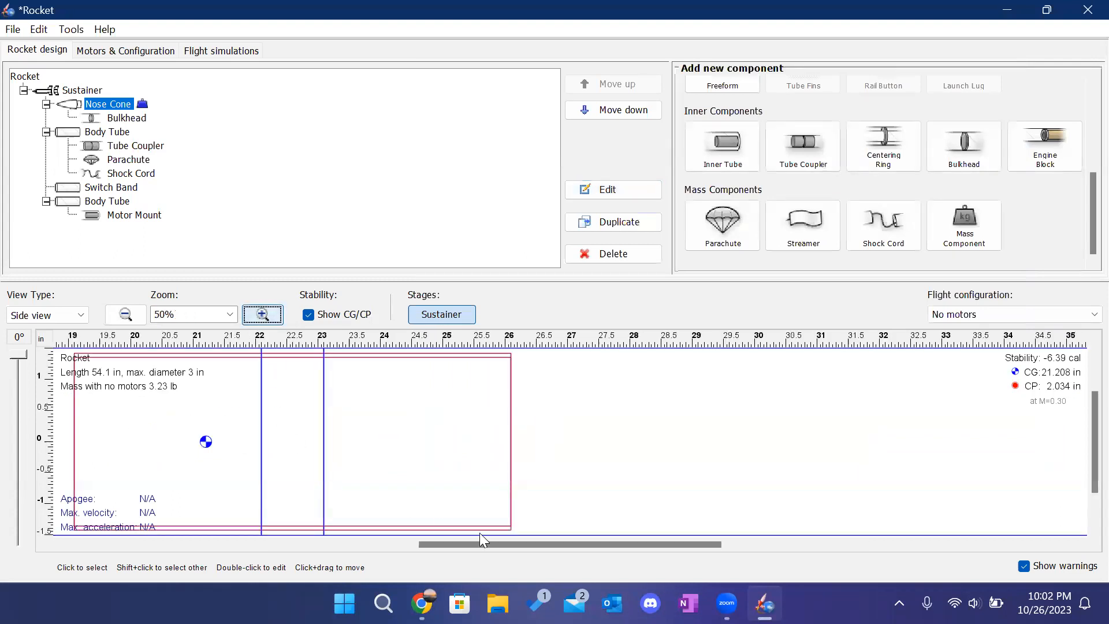
left_click_drag(547, 547, 193, 539)
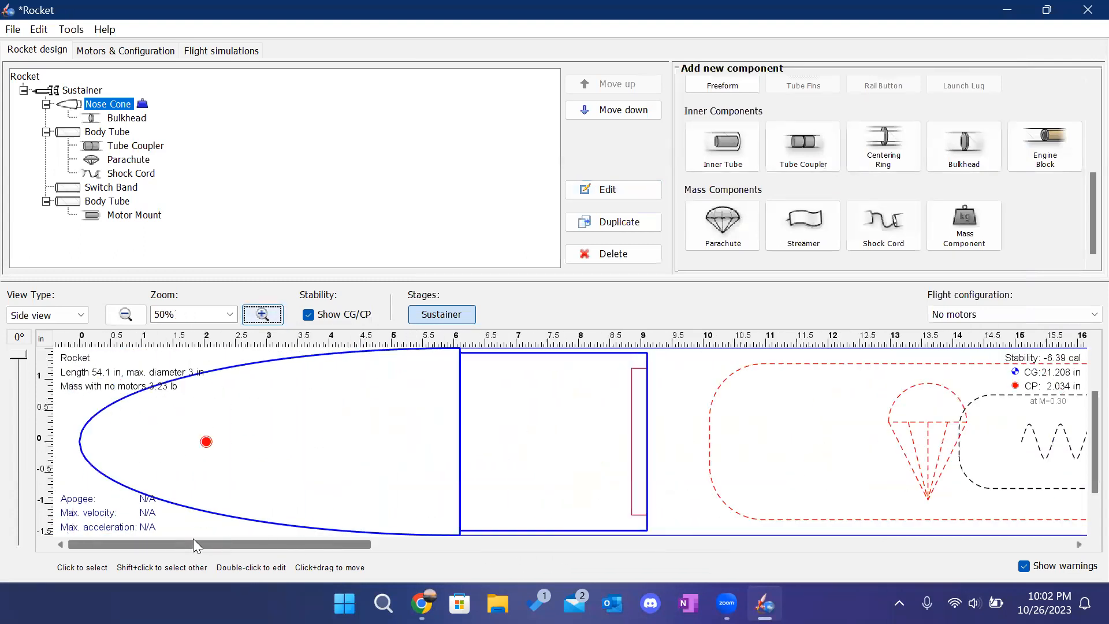
scroll(597, 391, "up", 3)
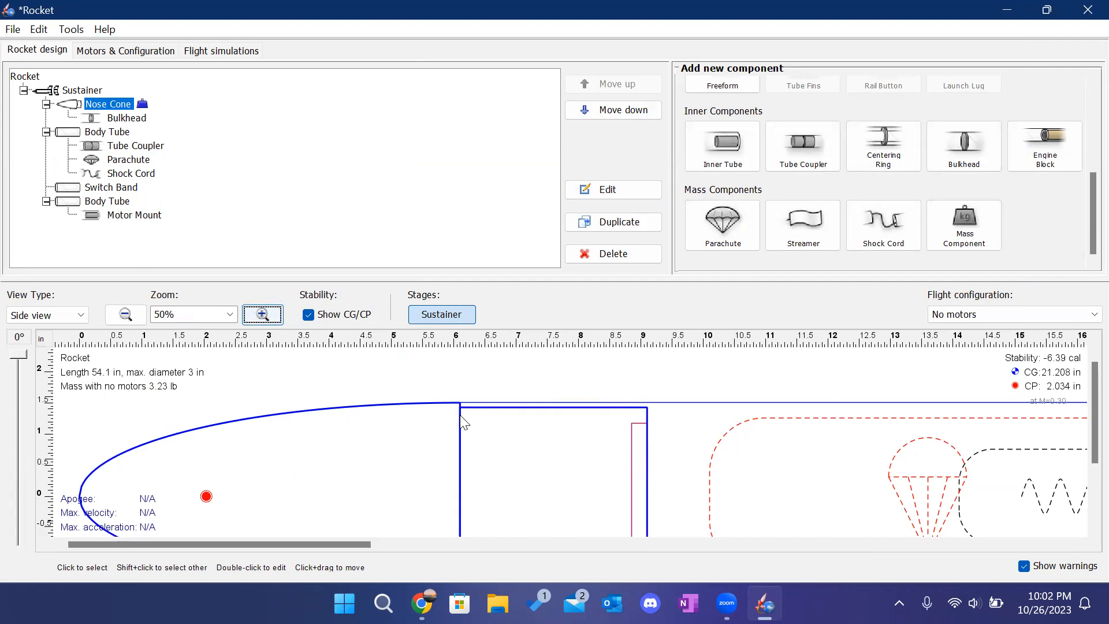
left_click(606, 191)
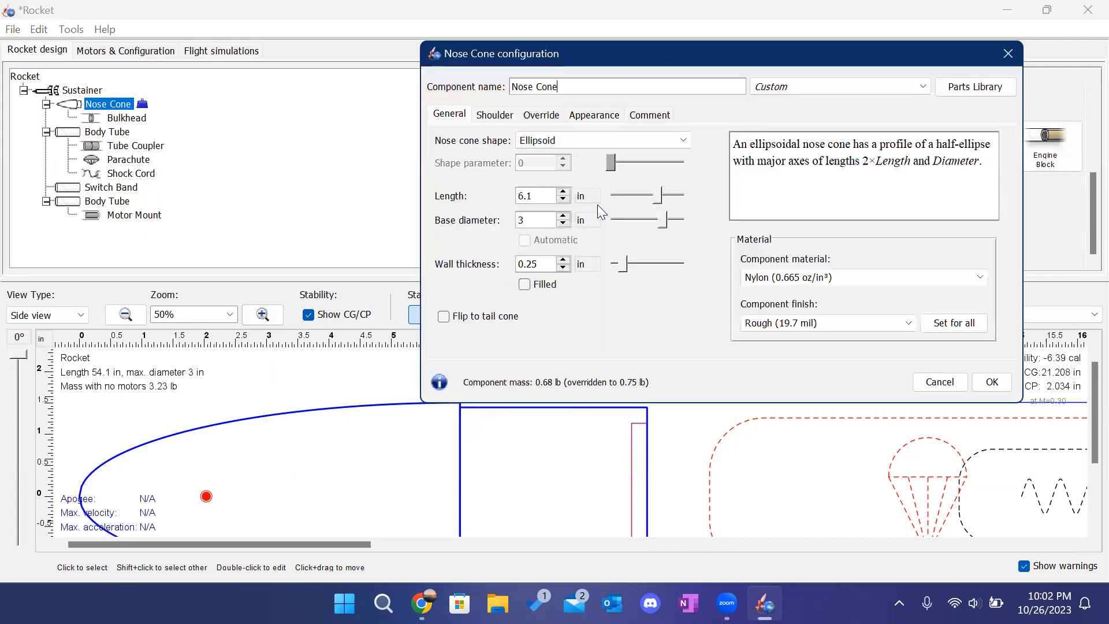
left_click(496, 114)
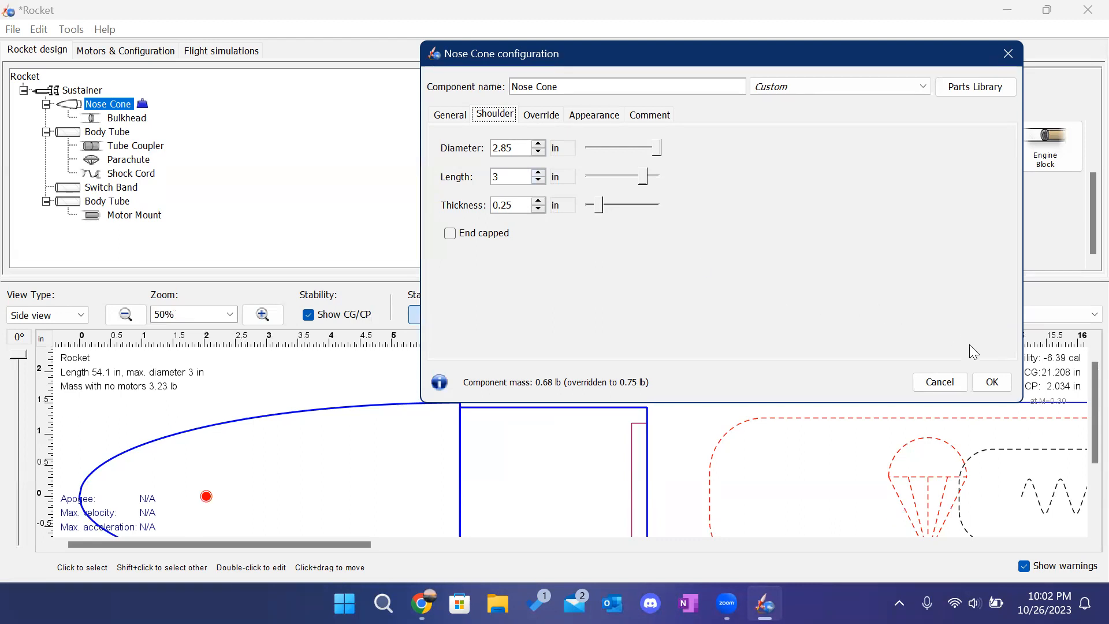
left_click(992, 381)
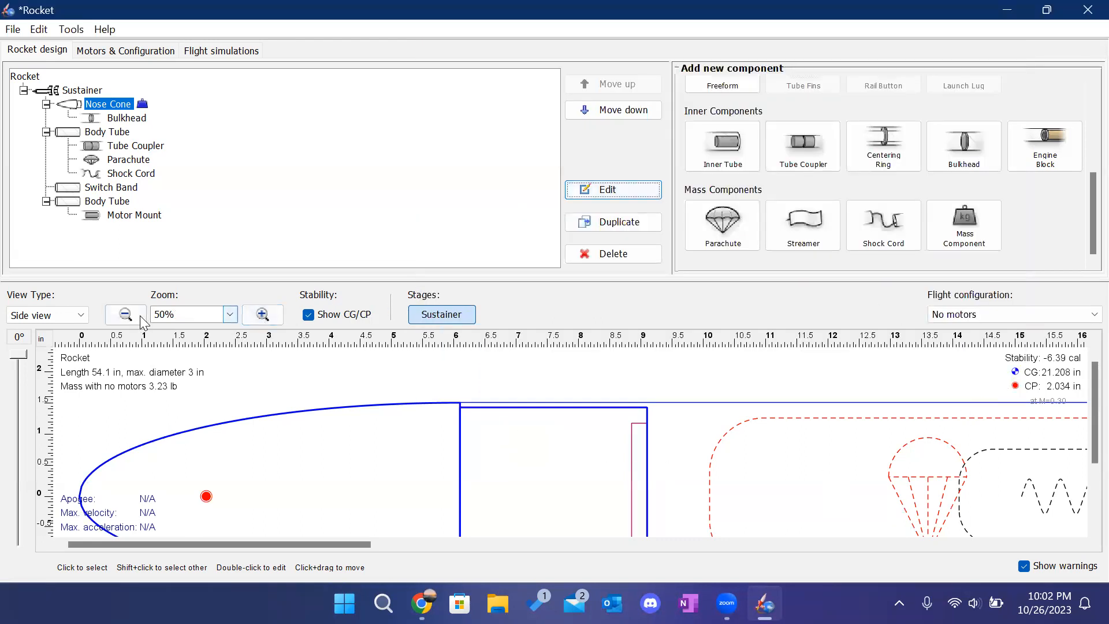
Rename the tube coupler to "avionics Coupler" and clear the selection.
left_click(126, 315)
left_click_drag(497, 544, 554, 544)
left_click(549, 522)
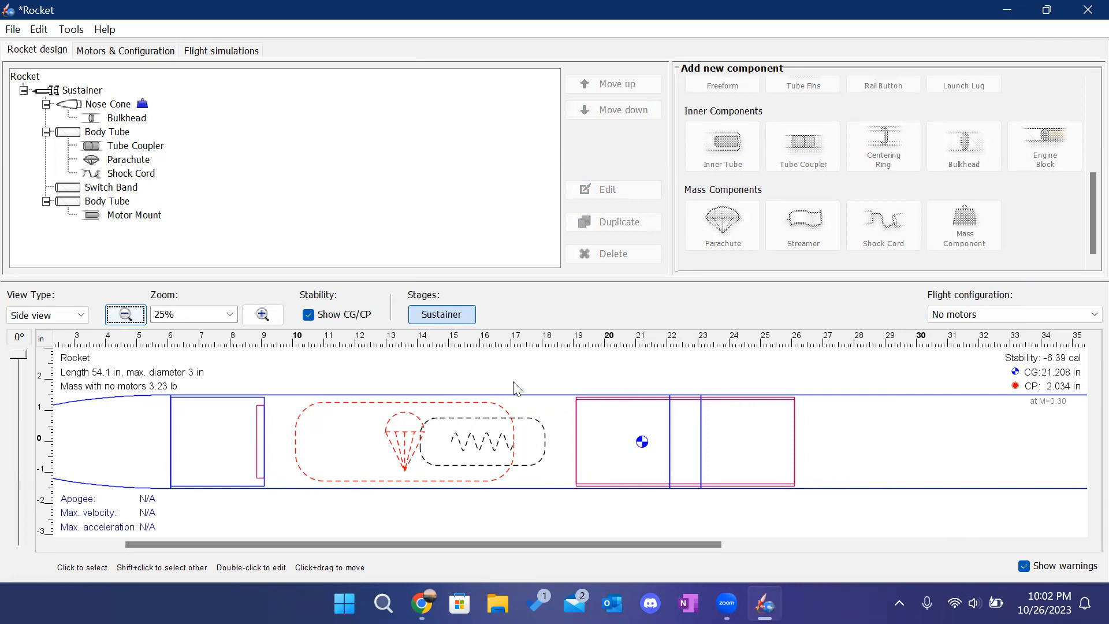
left_click_drag(551, 547, 605, 546)
left_click(518, 453)
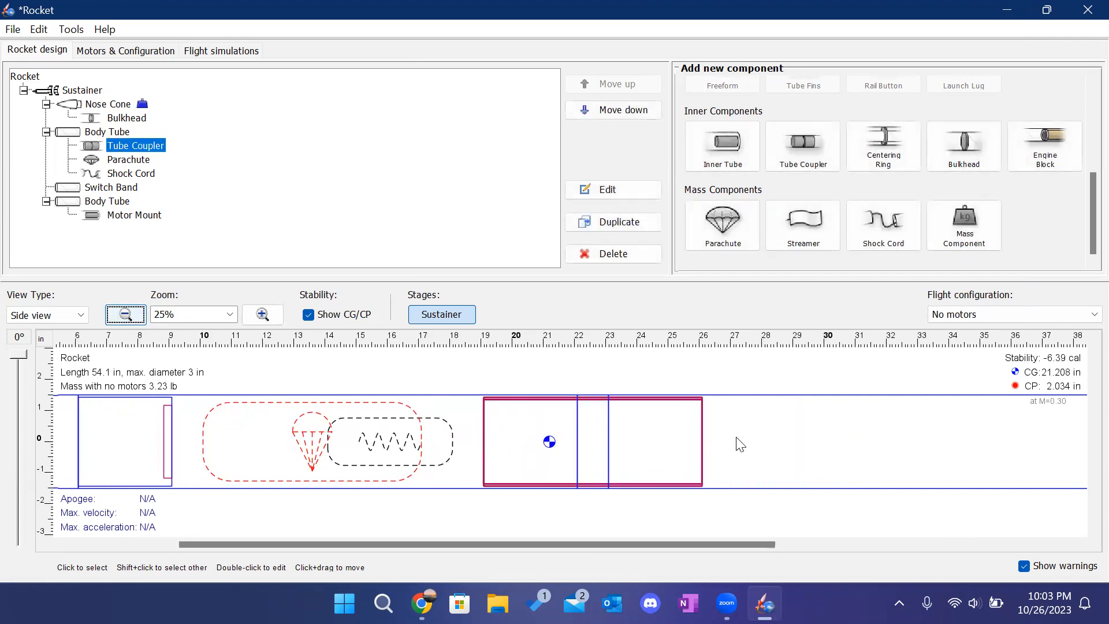
left_click(718, 370)
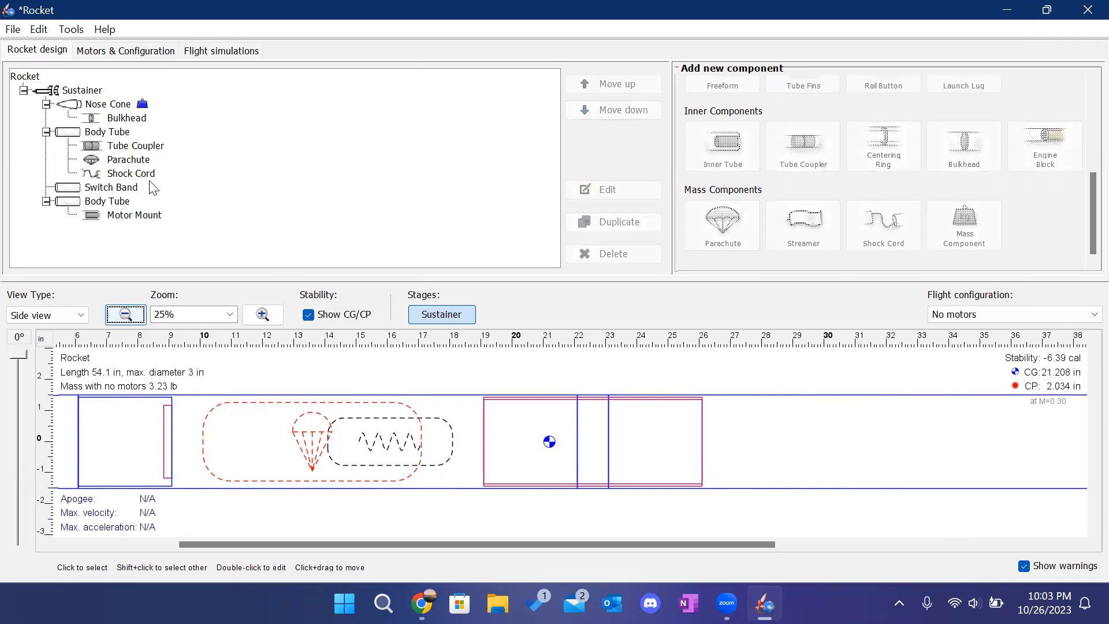
left_click(134, 147)
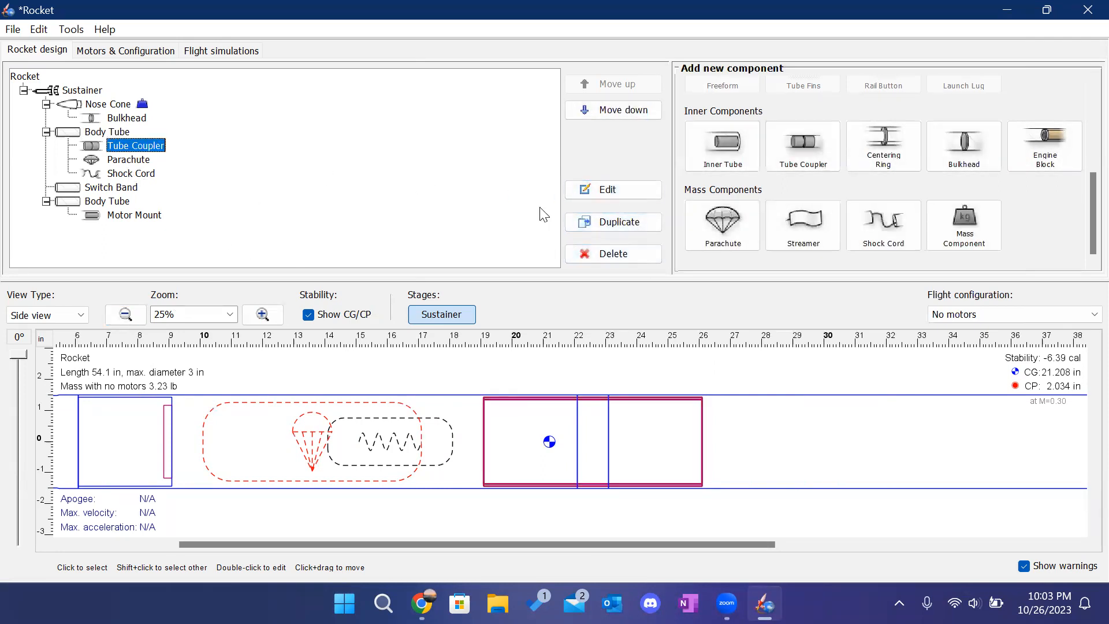
left_click(630, 191)
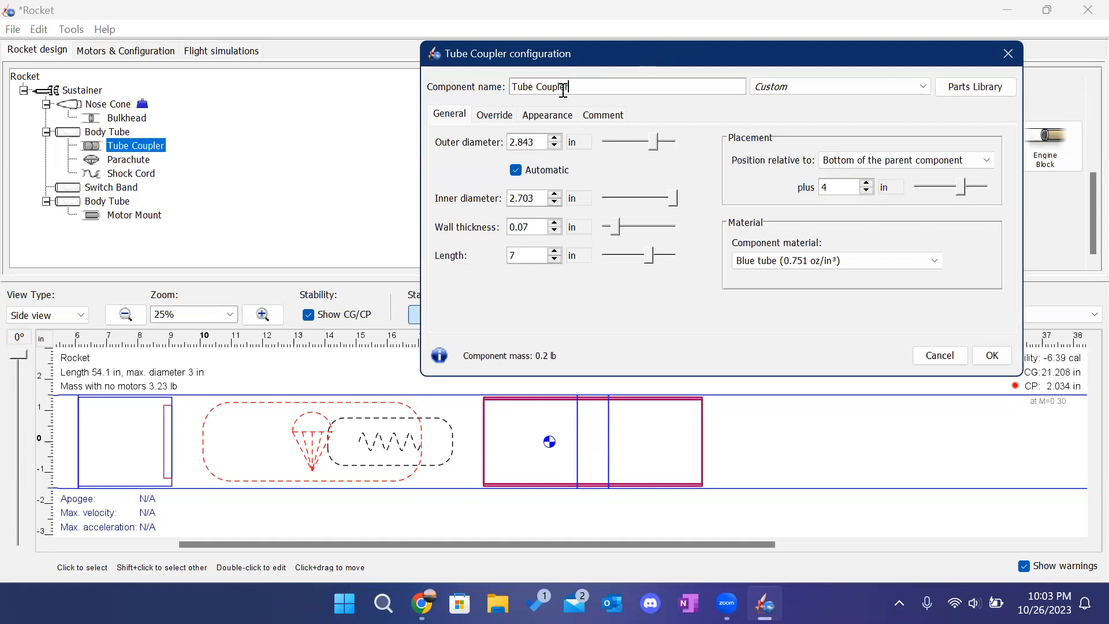
double_click(516, 86)
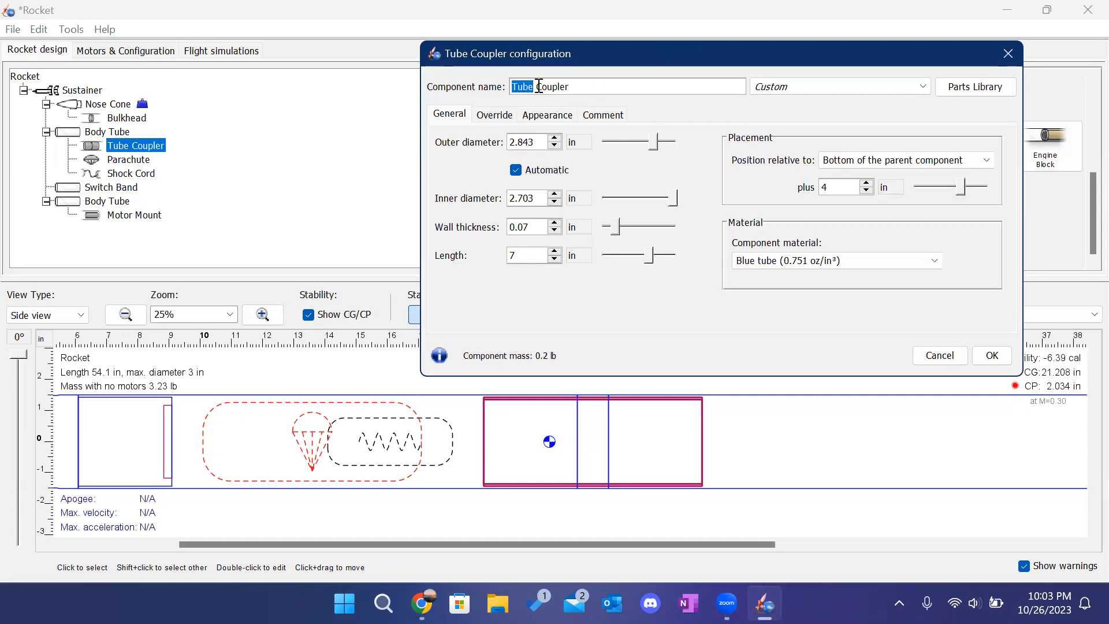
type("avionics")
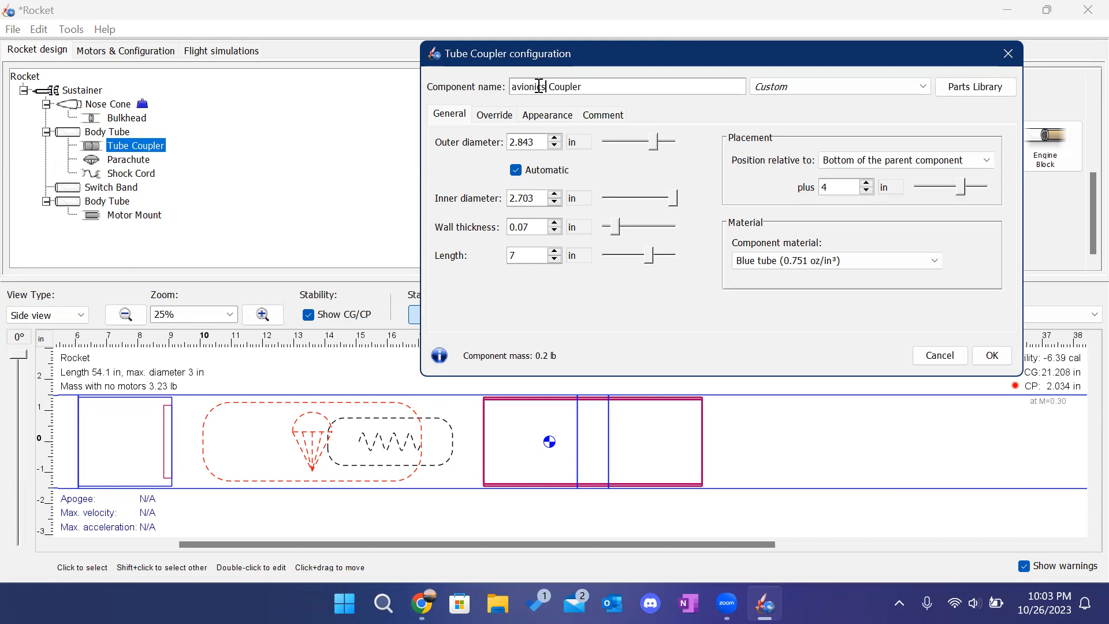
key("Return")
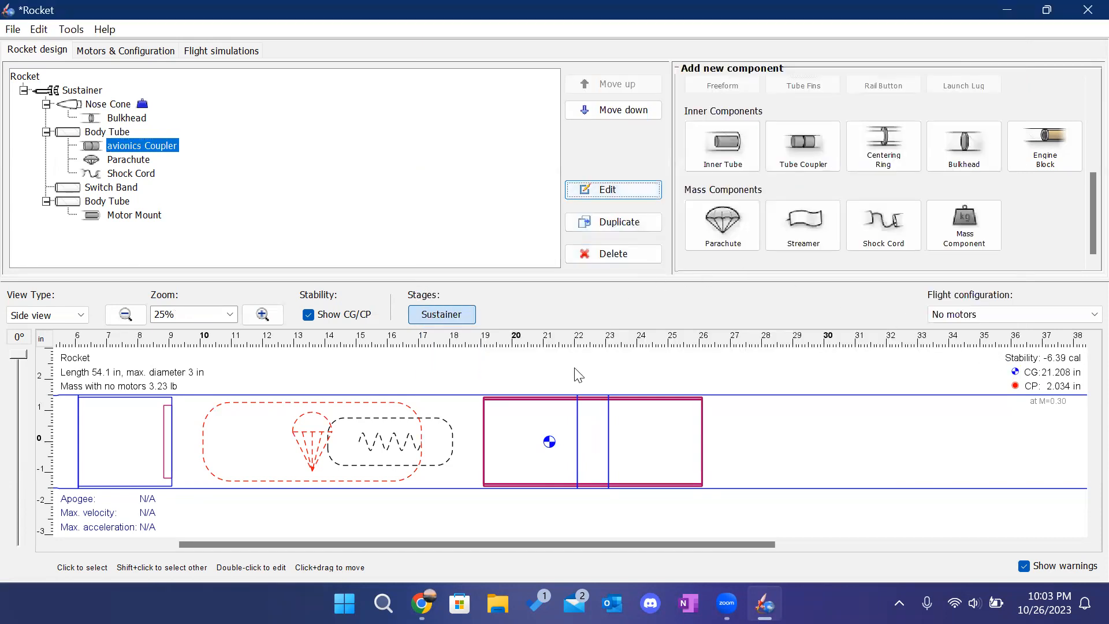
left_click(569, 383)
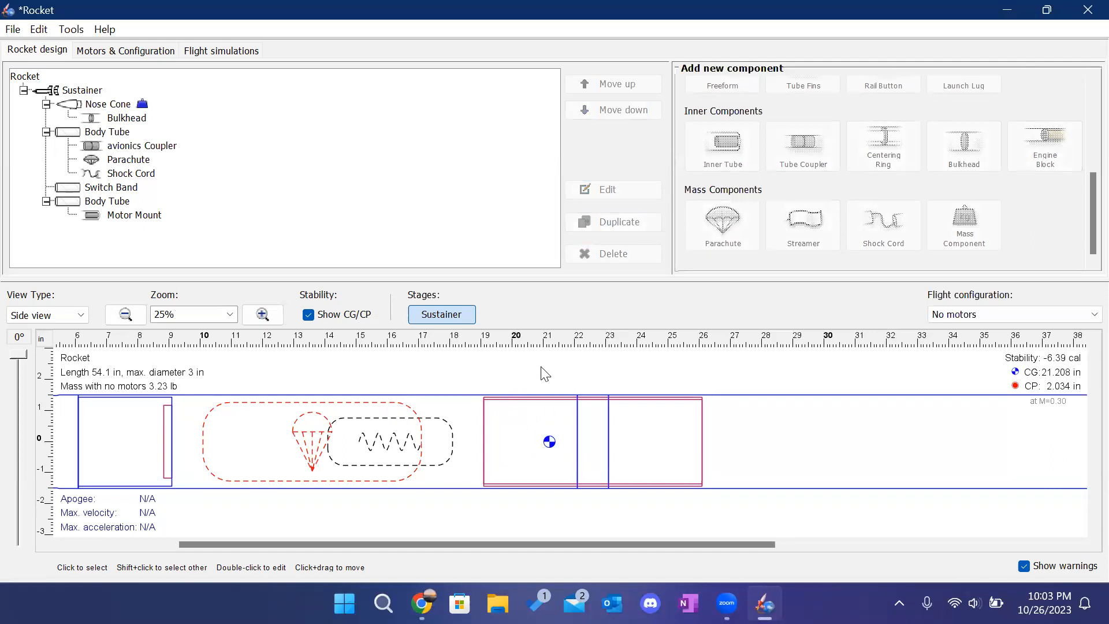
Add a bulkhead inside the avionics coupler and set its thickness to 0.25 in.
left_click(542, 411)
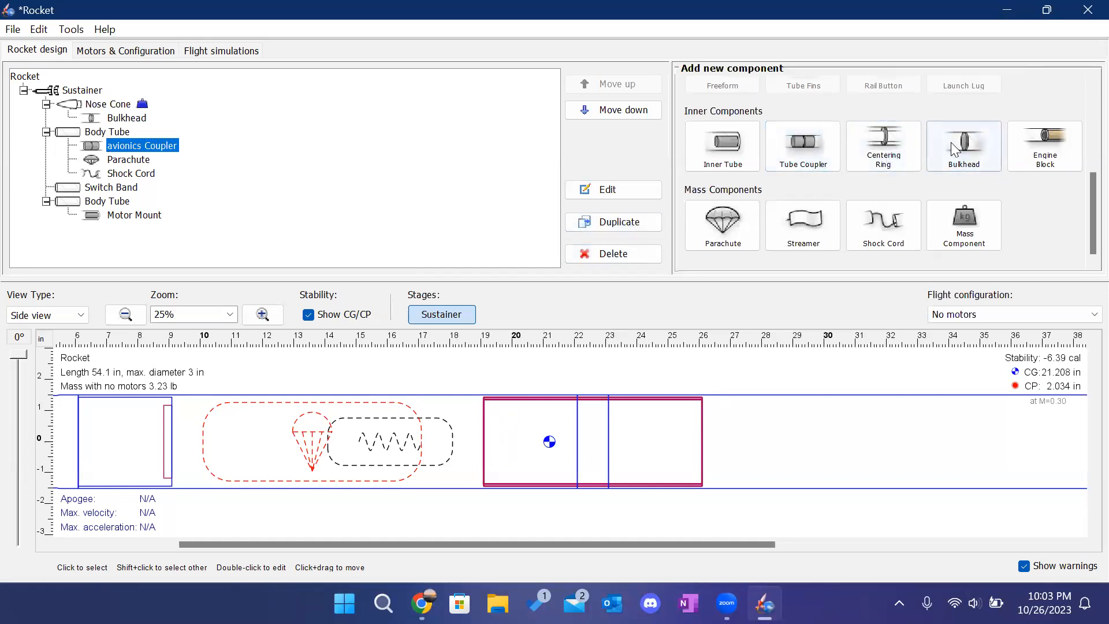
left_click(982, 158)
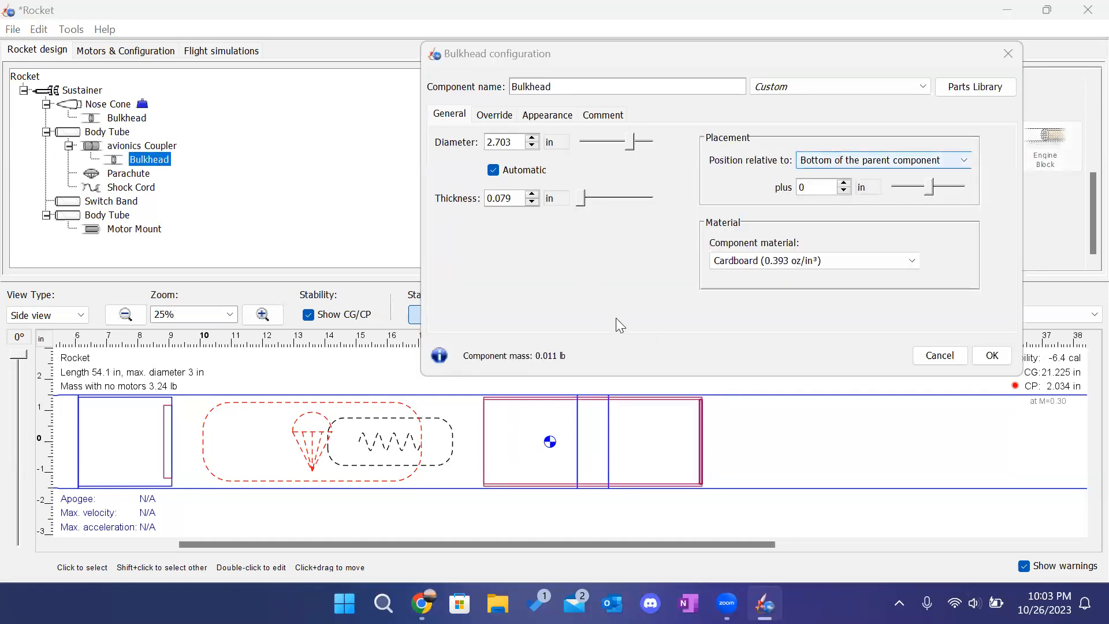
left_click(515, 198)
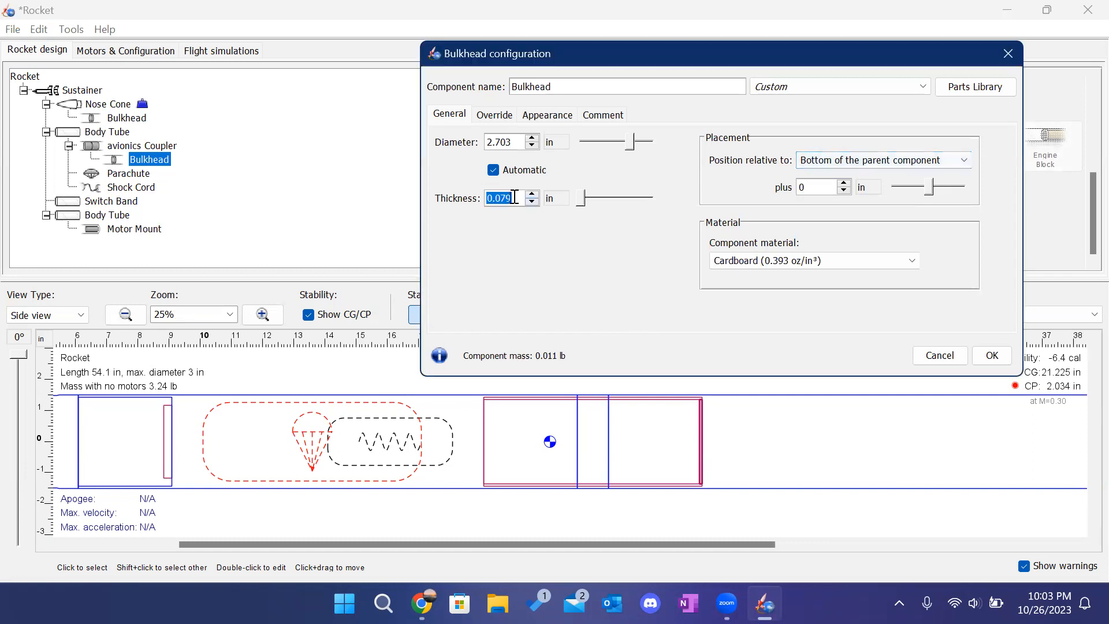
type(".25")
key("Return")
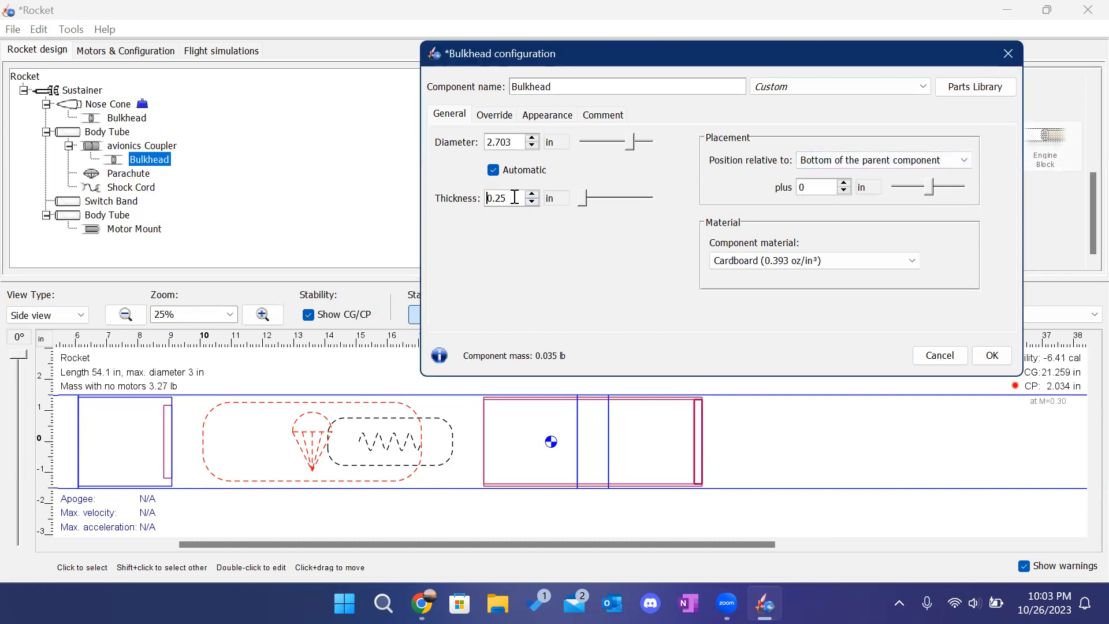
Set the avionics coupler bulkhead's material to Plywood (birch).
left_click(858, 267)
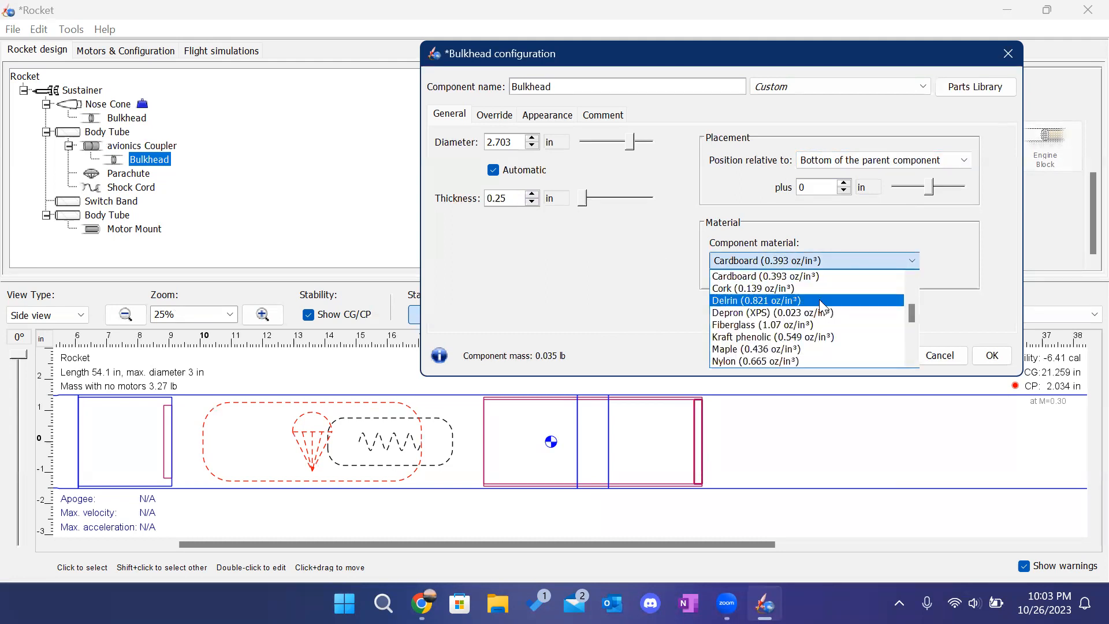
scroll(792, 341, "down", 4)
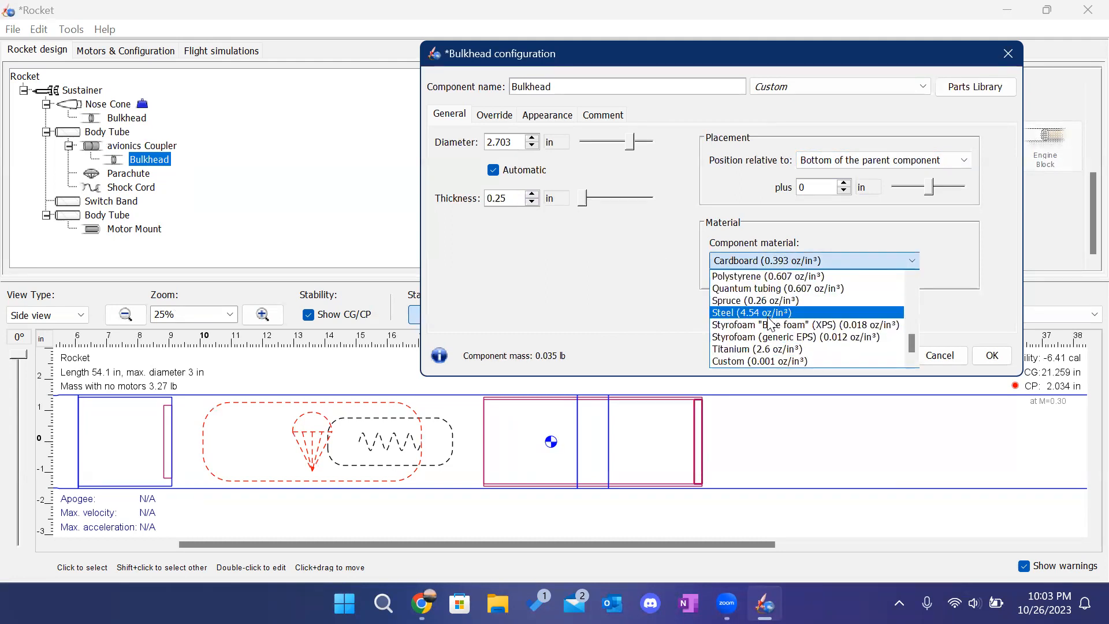
scroll(770, 323, "up", 1)
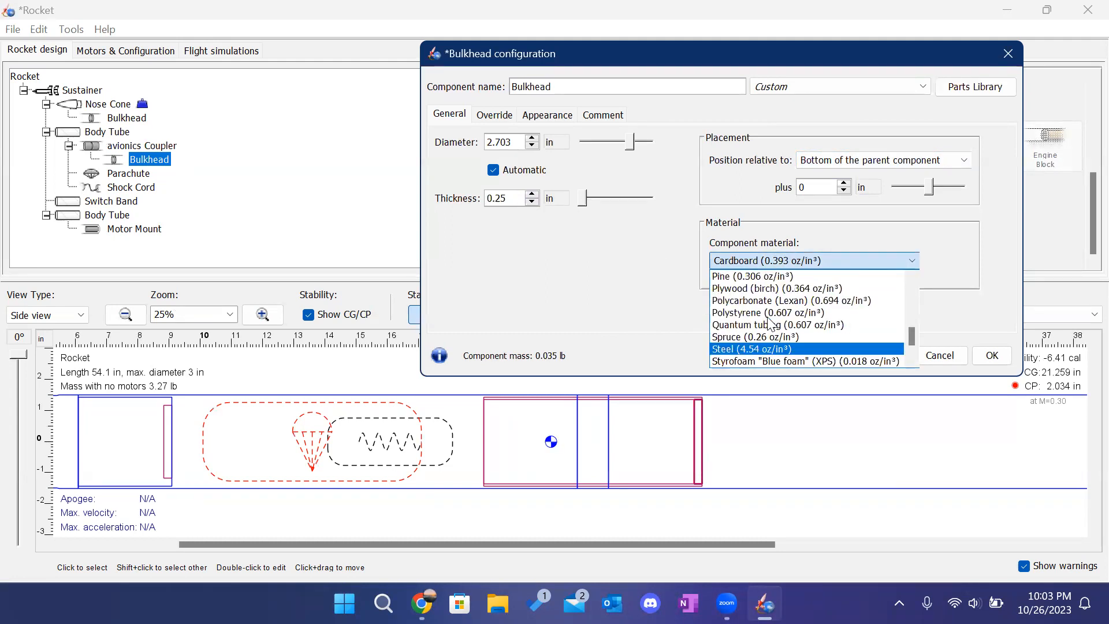
left_click(752, 289)
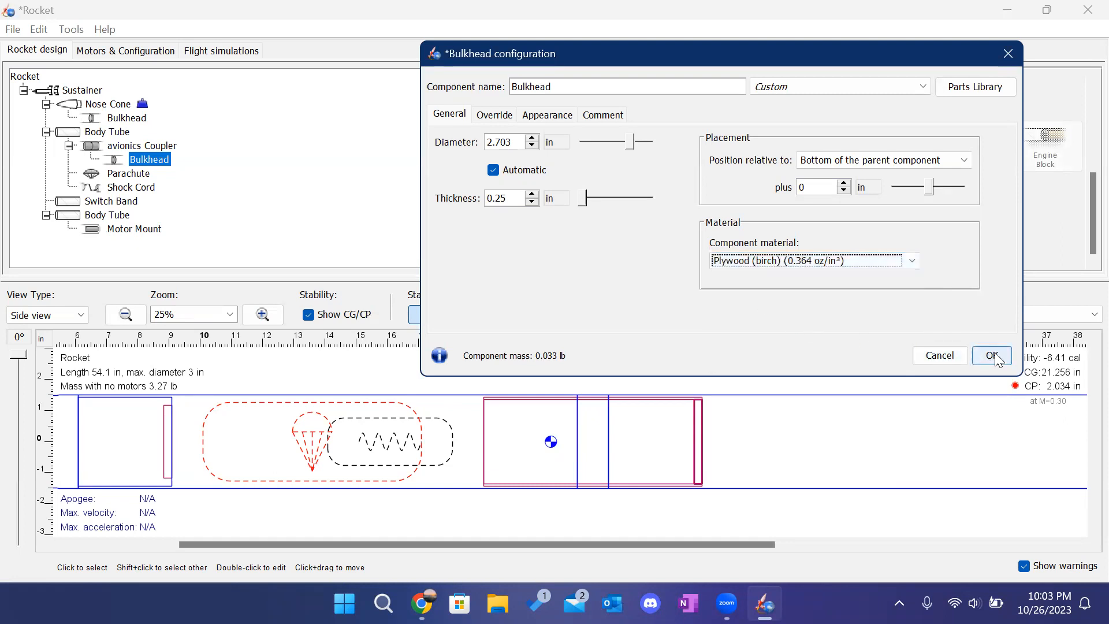
Position the bulkhead 0 in from the top of the avionics coupler, accept it and clear the selection.
left_click(842, 164)
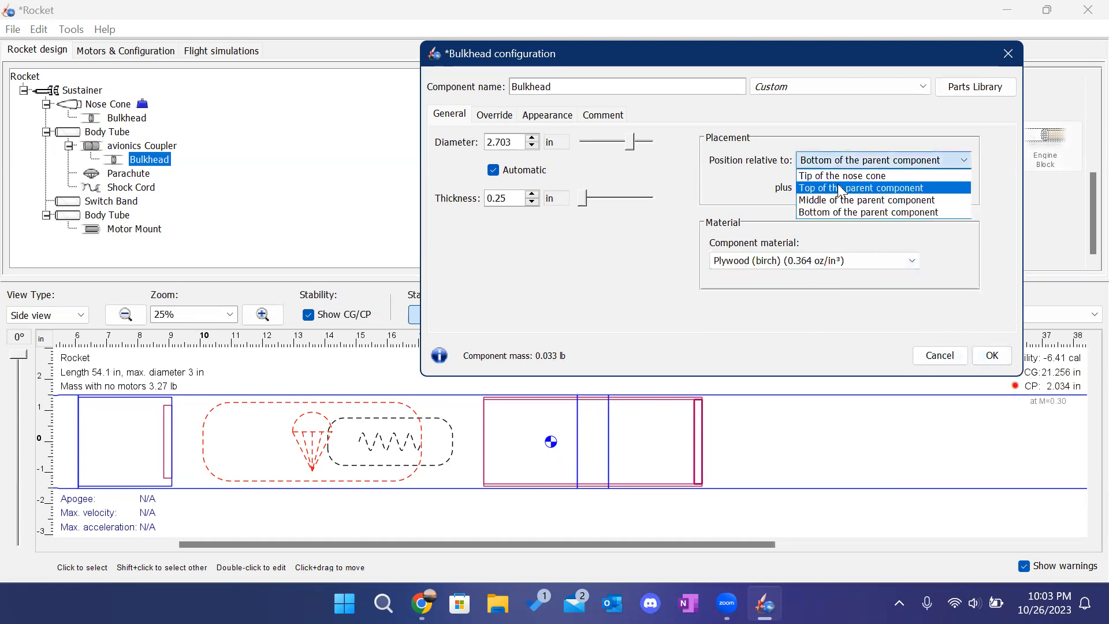
left_click(839, 188)
double_click(826, 187)
type("0")
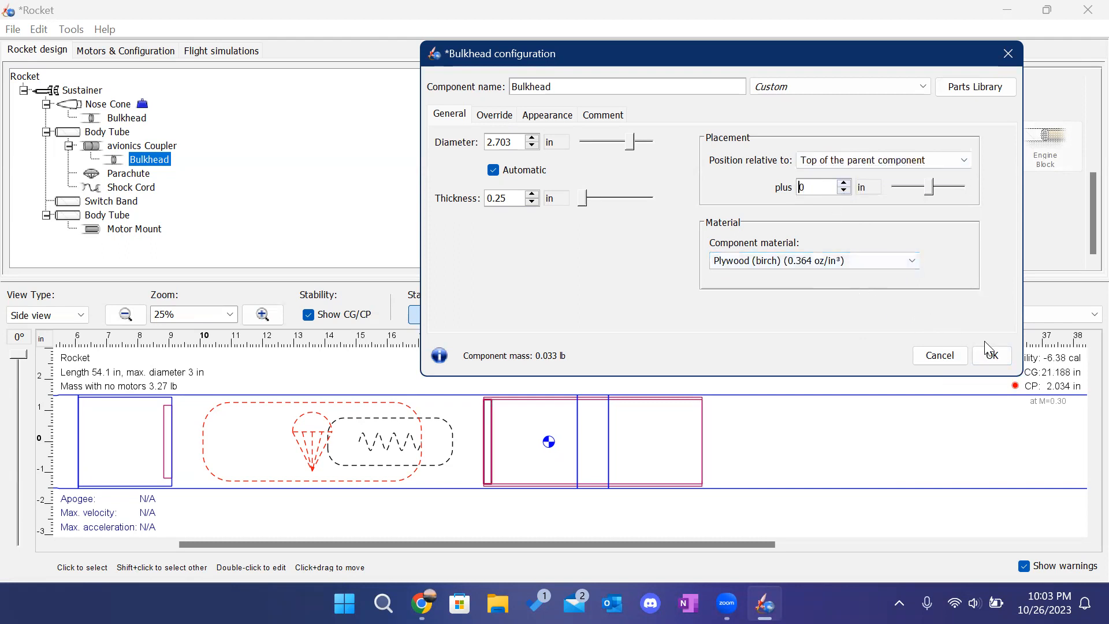
left_click(992, 355)
left_click(680, 369)
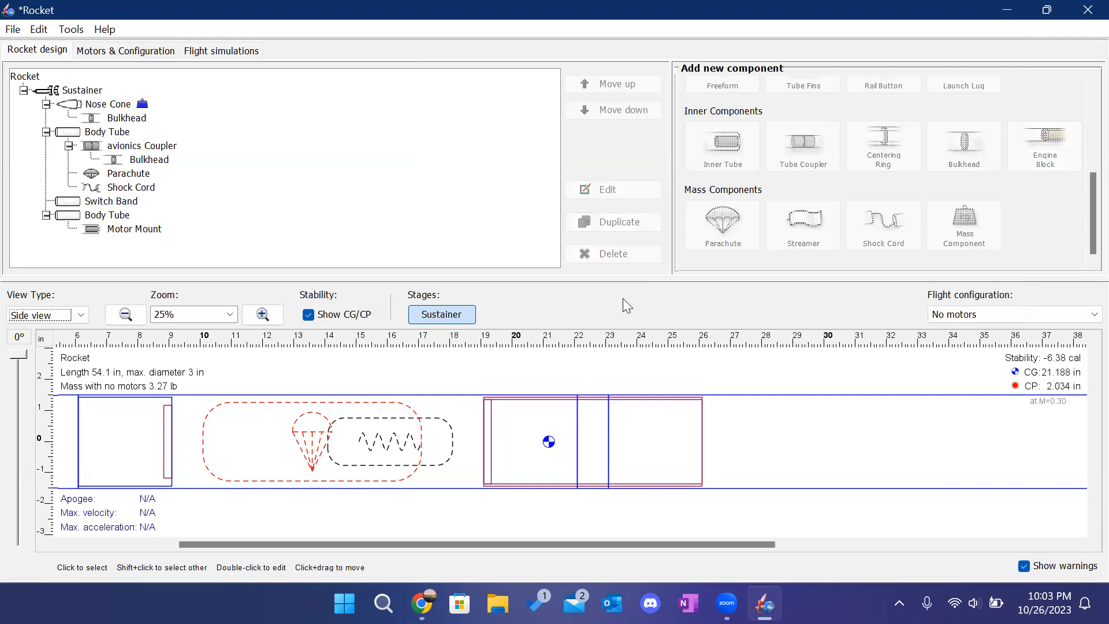
Add a second bulkhead inside the avionics coupler and set its thickness to 0.25 in.
left_click(526, 419)
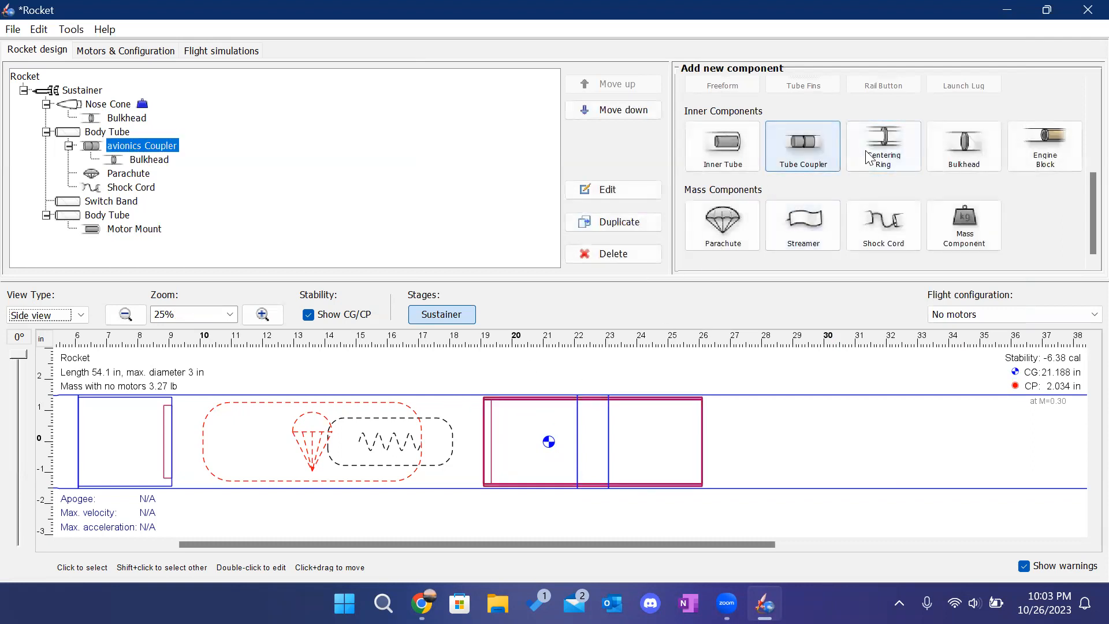
left_click(944, 149)
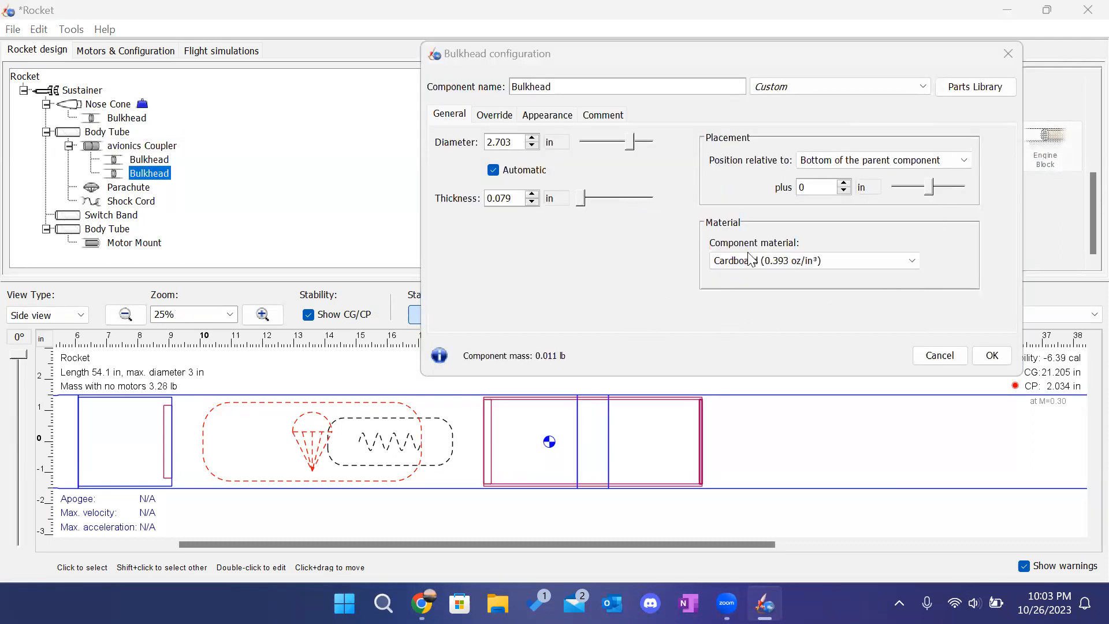
left_click(505, 200)
double_click(504, 198)
type(".25")
key("Return")
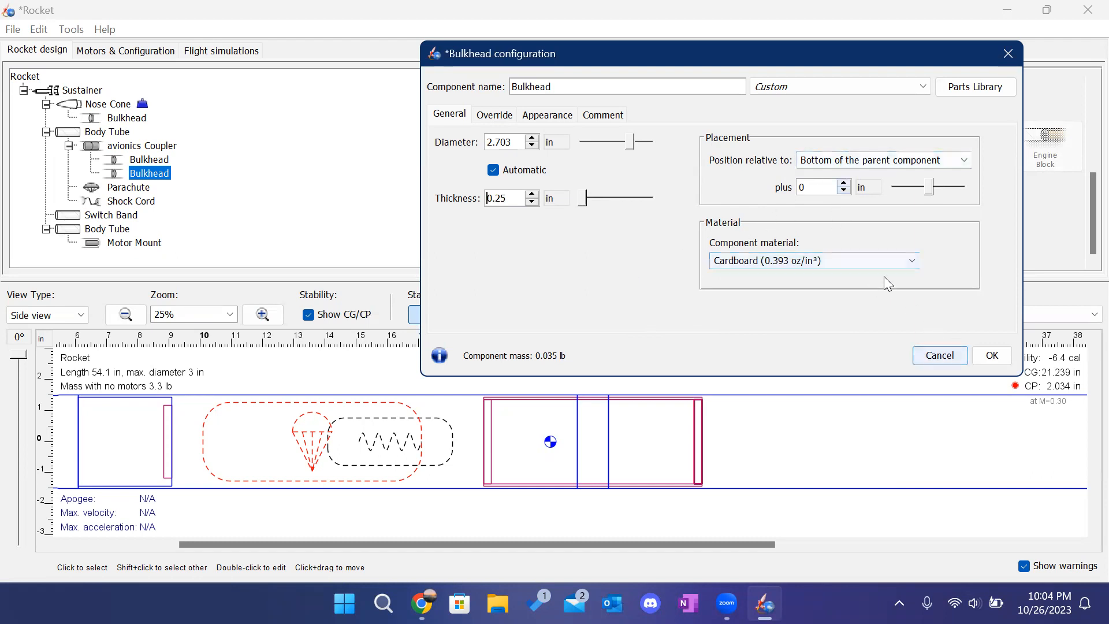
Set the second avionics coupler bulkhead's material to Plywood (birch) and accept the bulkhead.
left_click(868, 262)
scroll(806, 341, "down", 2)
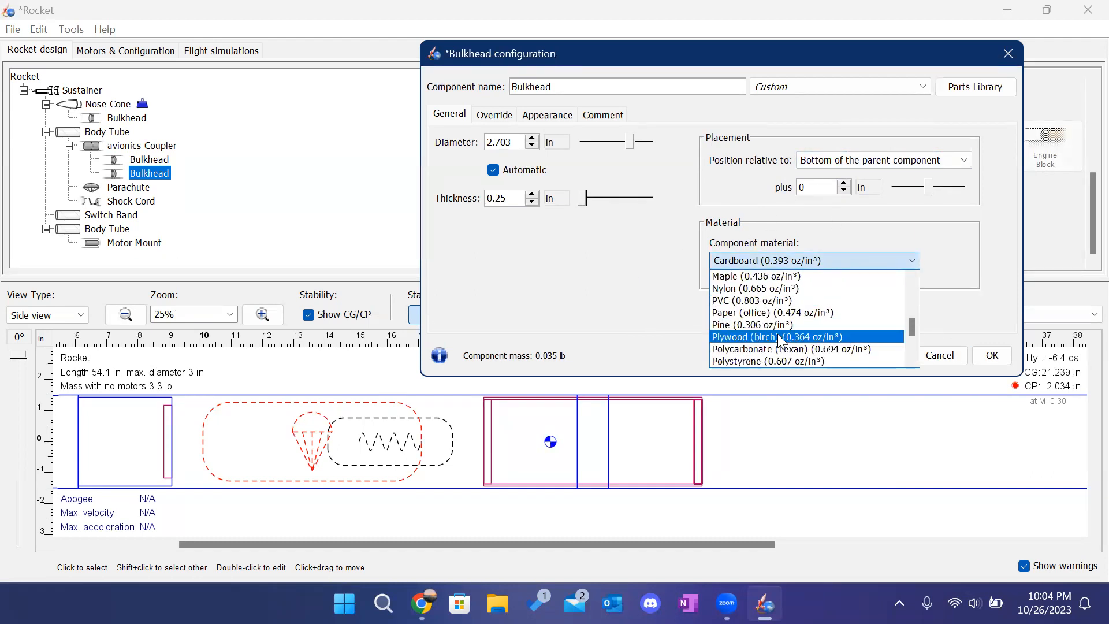
left_click(808, 338)
left_click(990, 356)
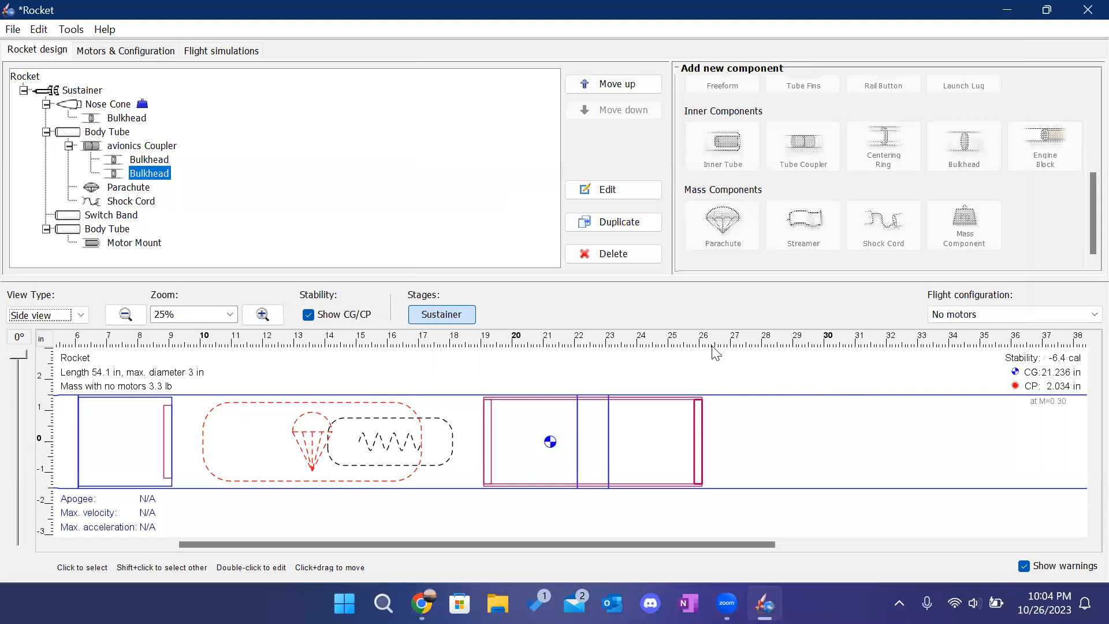
Review the dimensions and placement of the avionics coupler and its forward bulkhead, then clear the selection.
left_click(722, 385)
left_click(699, 420)
left_click(709, 387)
left_click(650, 413)
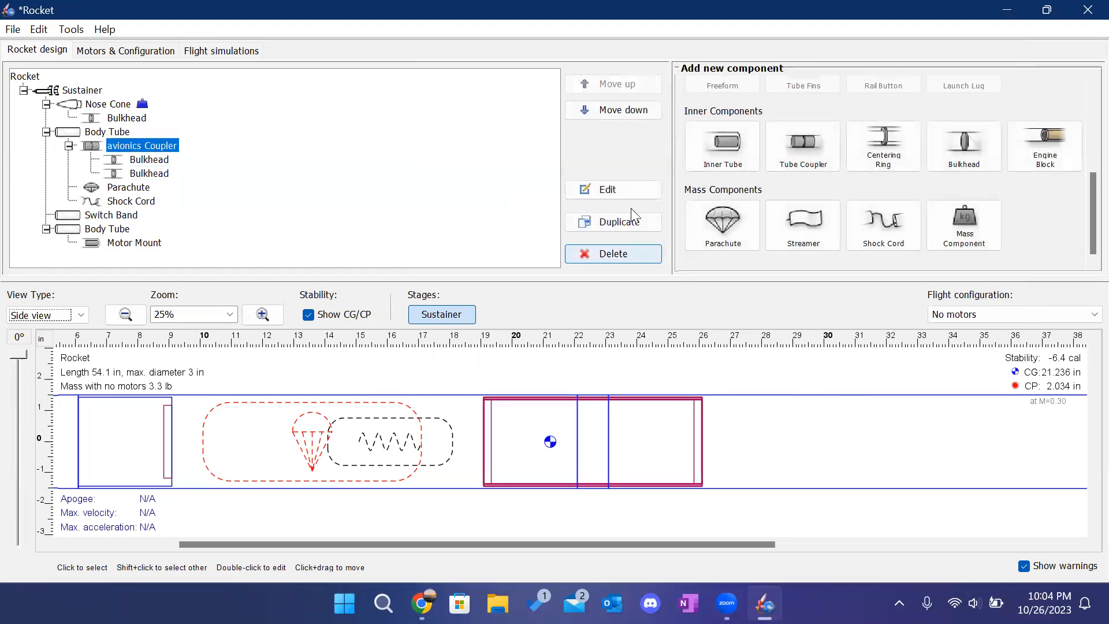
left_click(611, 188)
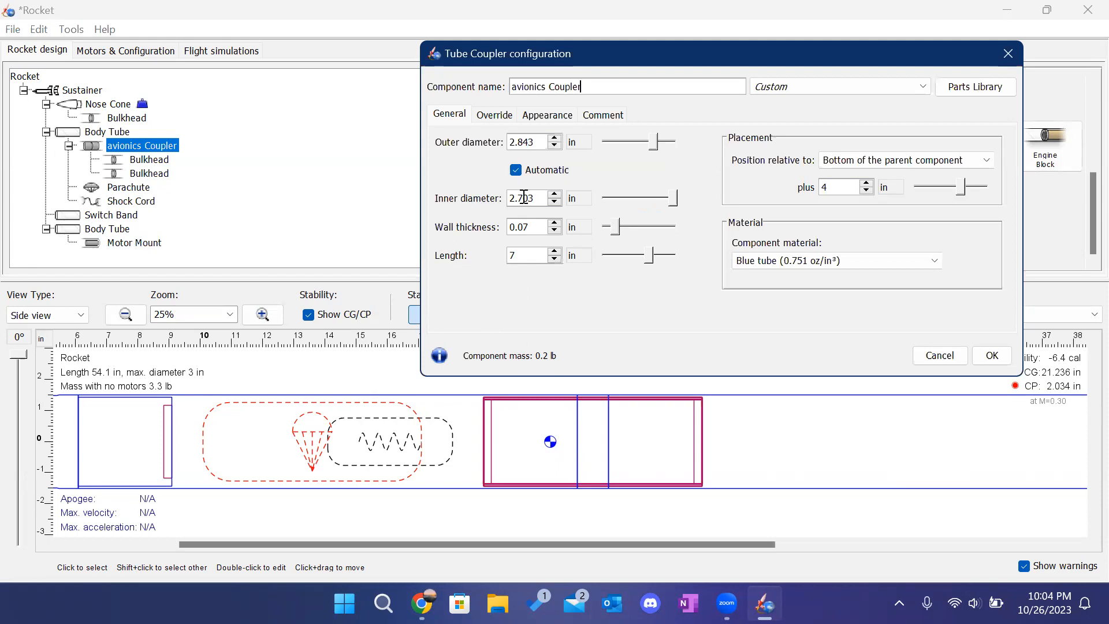
left_click(992, 356)
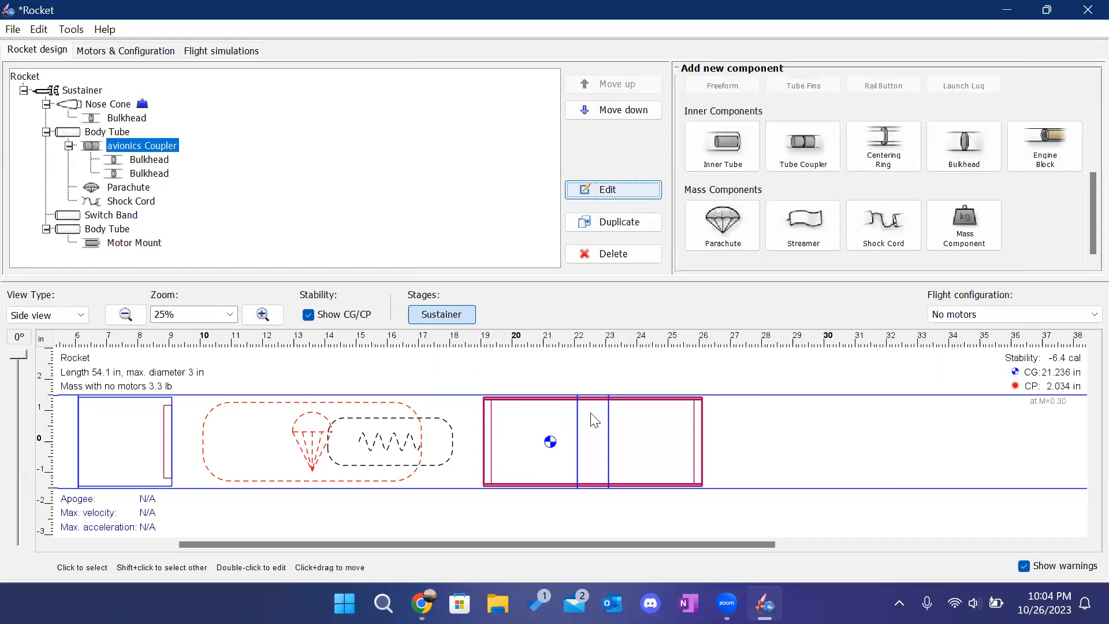
double_click(488, 437)
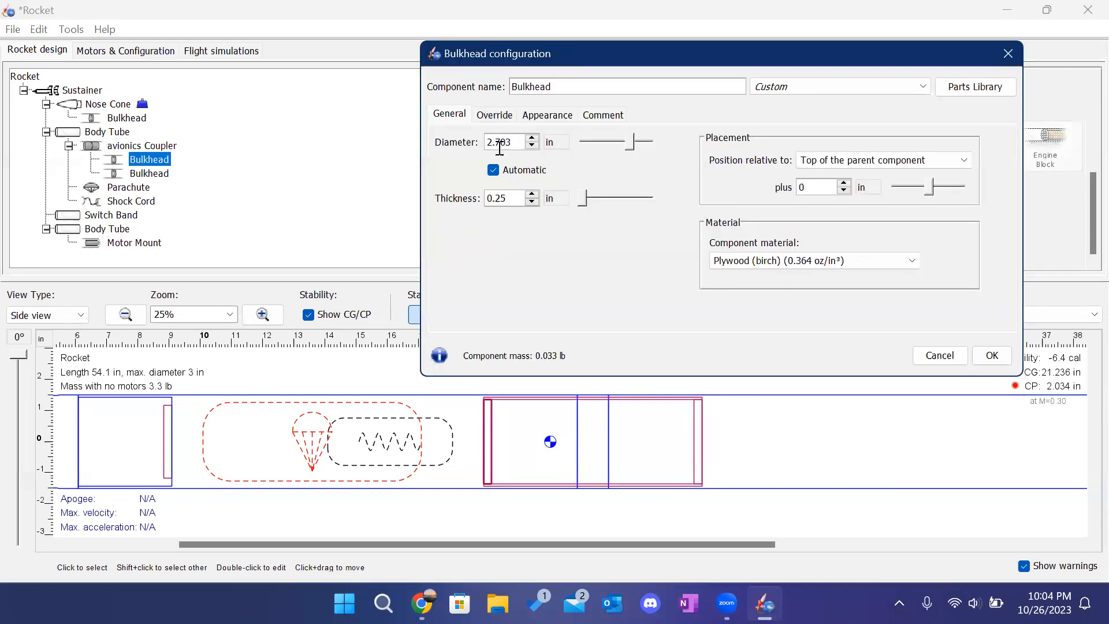
left_click(992, 356)
left_click(251, 191)
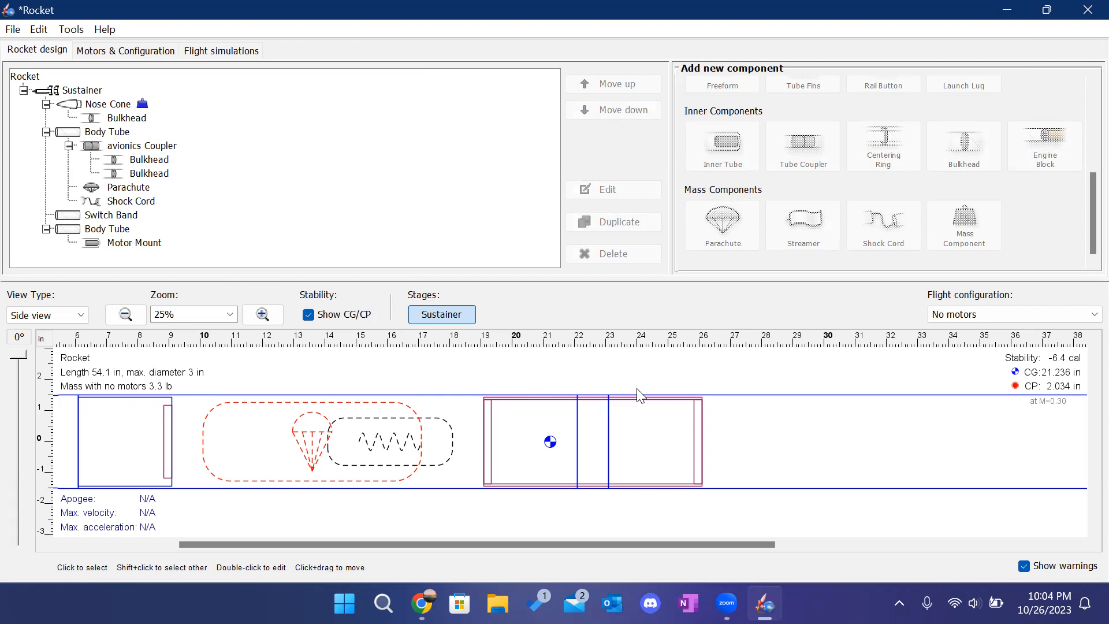
Add a parachute to the aft body tube and set its canopy diameter to 24 in.
mouse_move(682, 547)
left_mouse_down()
mouse_move(983, 531)
mouse_move(902, 518)
left_mouse_up()
left_click(535, 450)
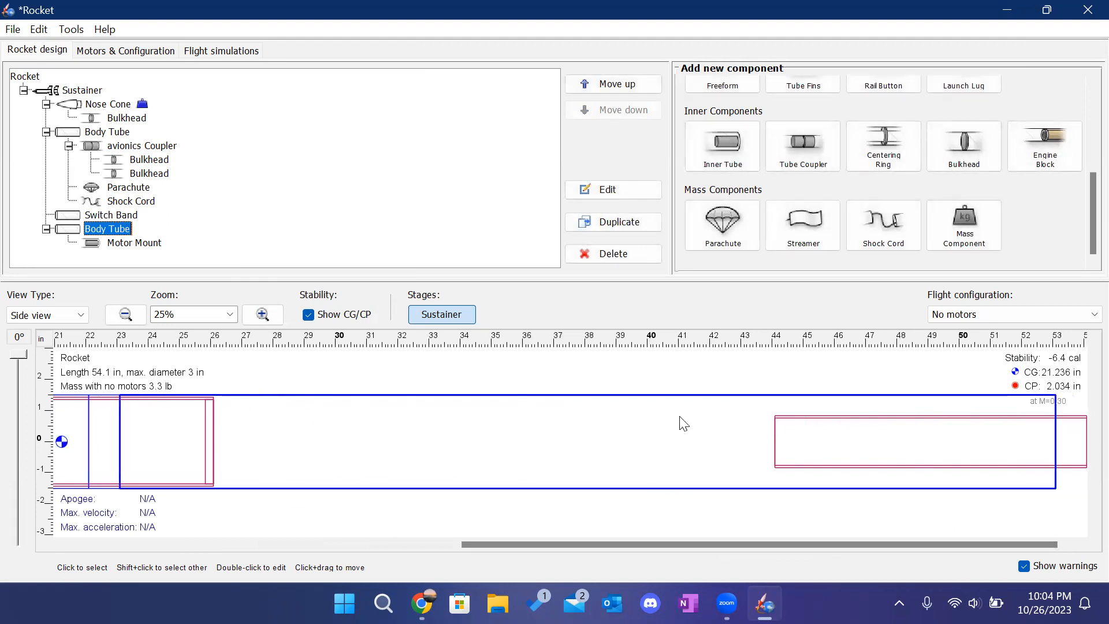
left_click(723, 222)
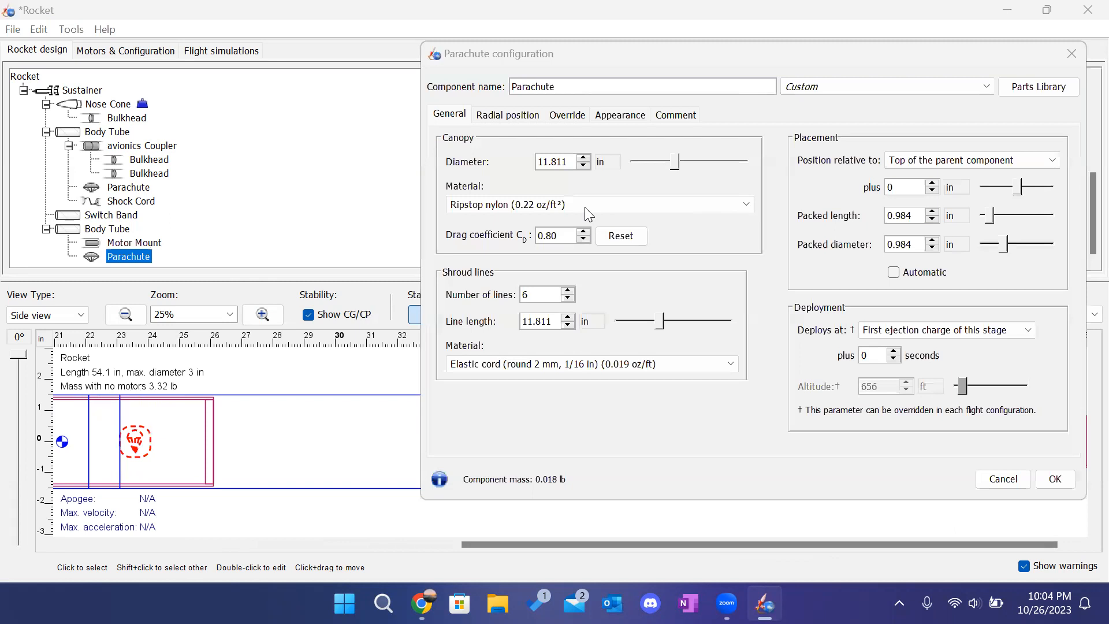
left_click(549, 162)
type("24")
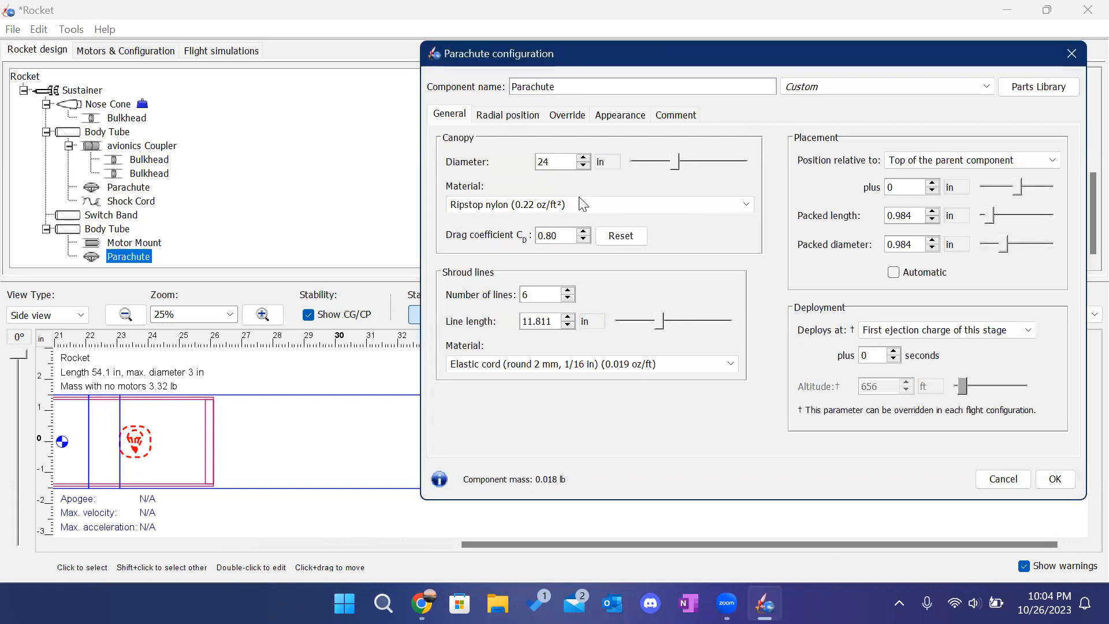
left_click(607, 234)
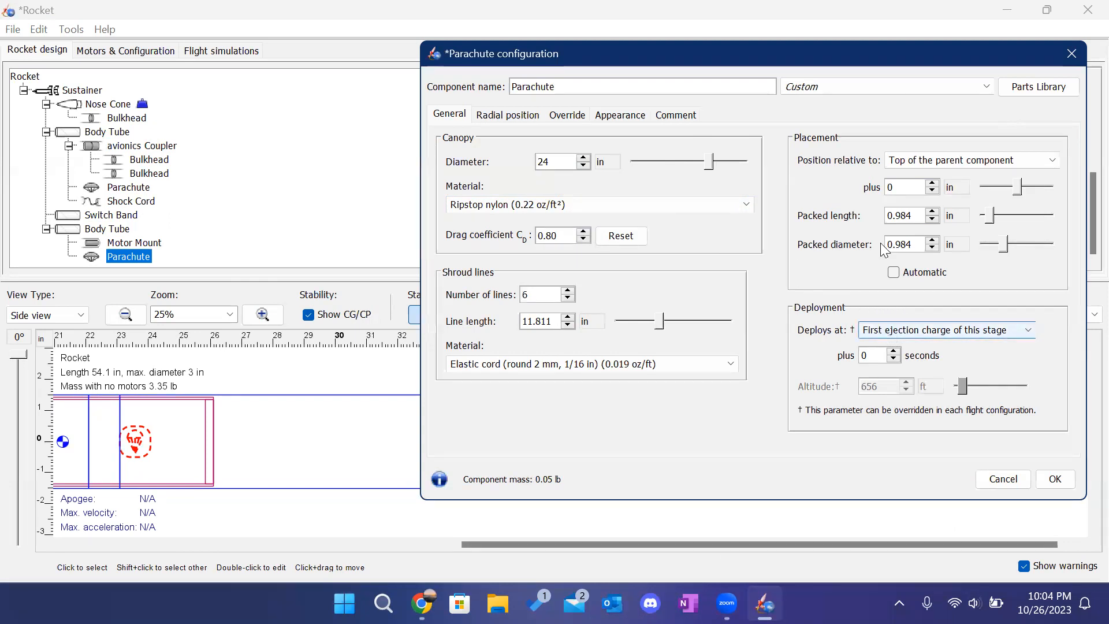
Set the new parachute's packed length to 4 in and its packed diameter to 2.8 in.
double_click(910, 215)
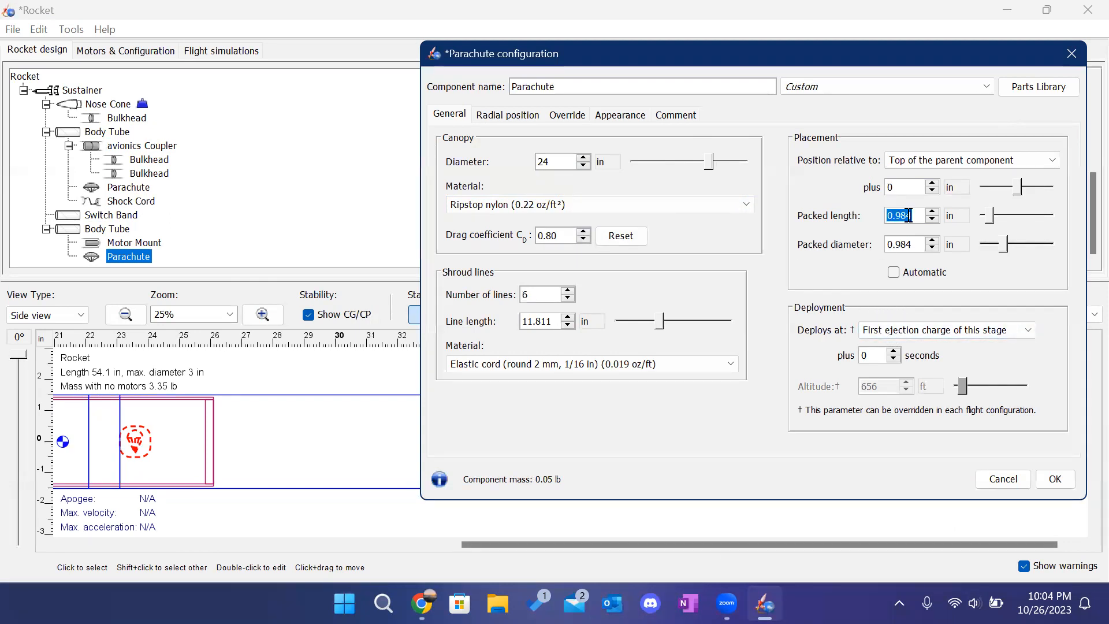
type("4")
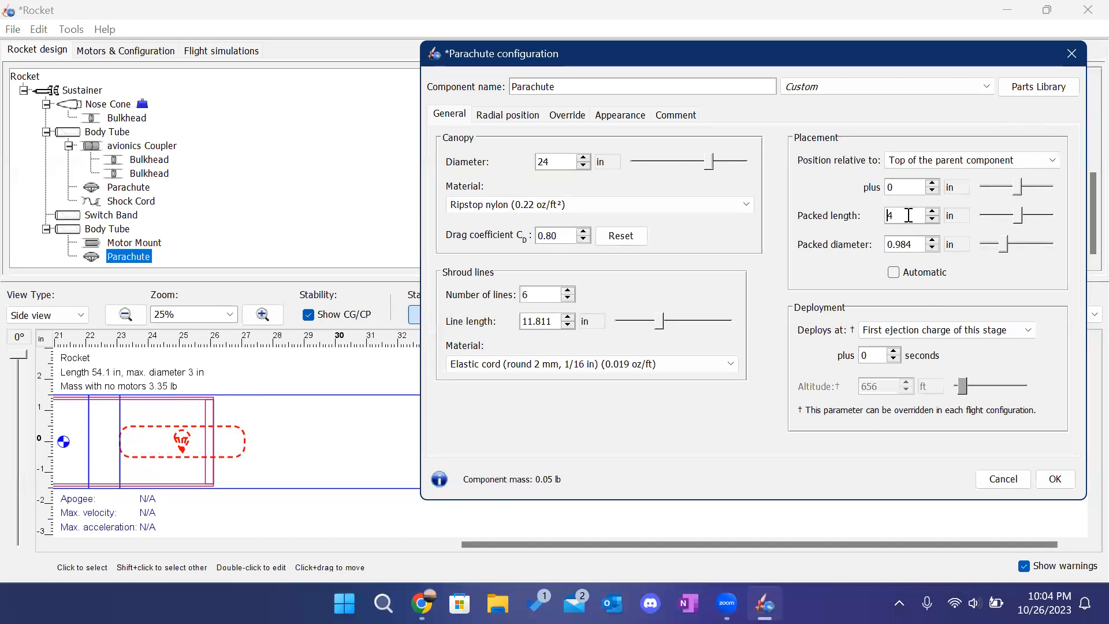
double_click(901, 245)
type("1")
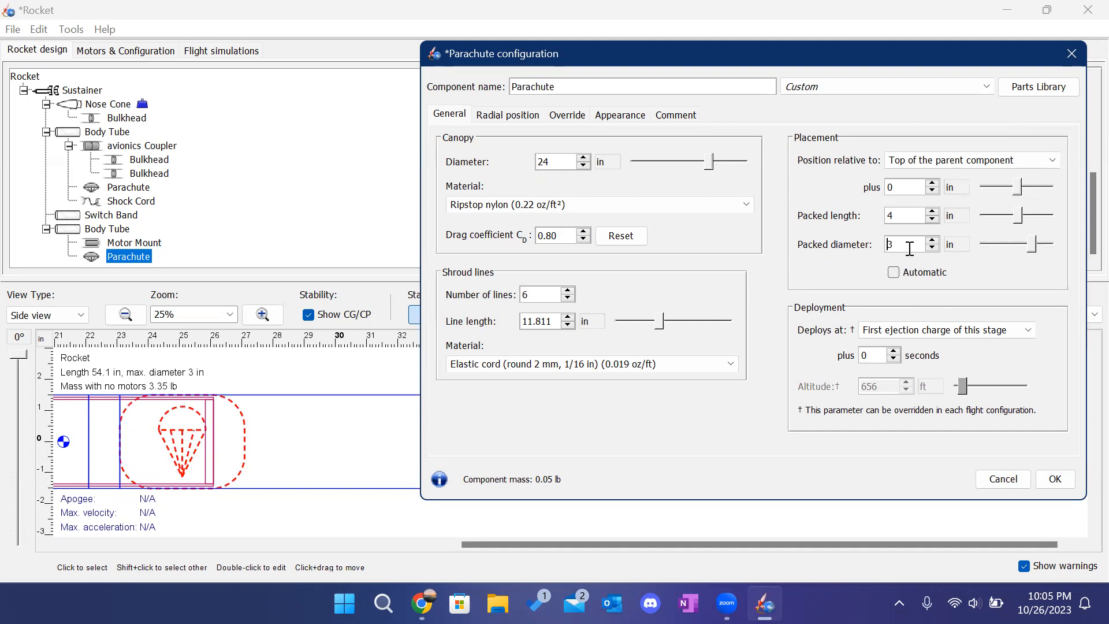
key("BackSpace")
type("2.8")
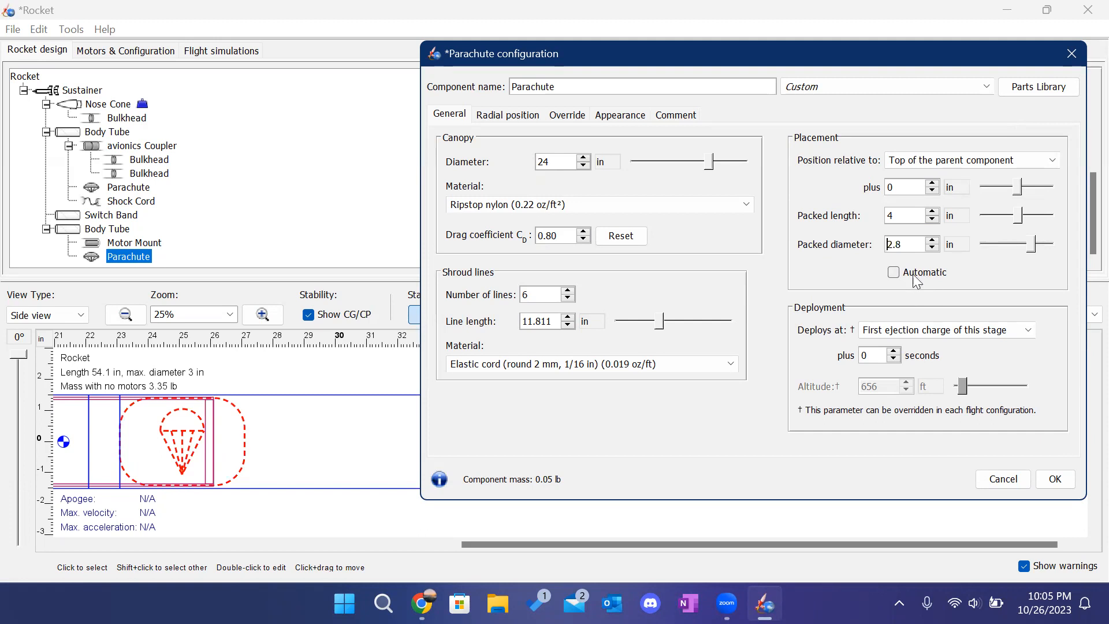
Set the aft parachute to deploy at Apogee and accept its configuration.
left_click(916, 330)
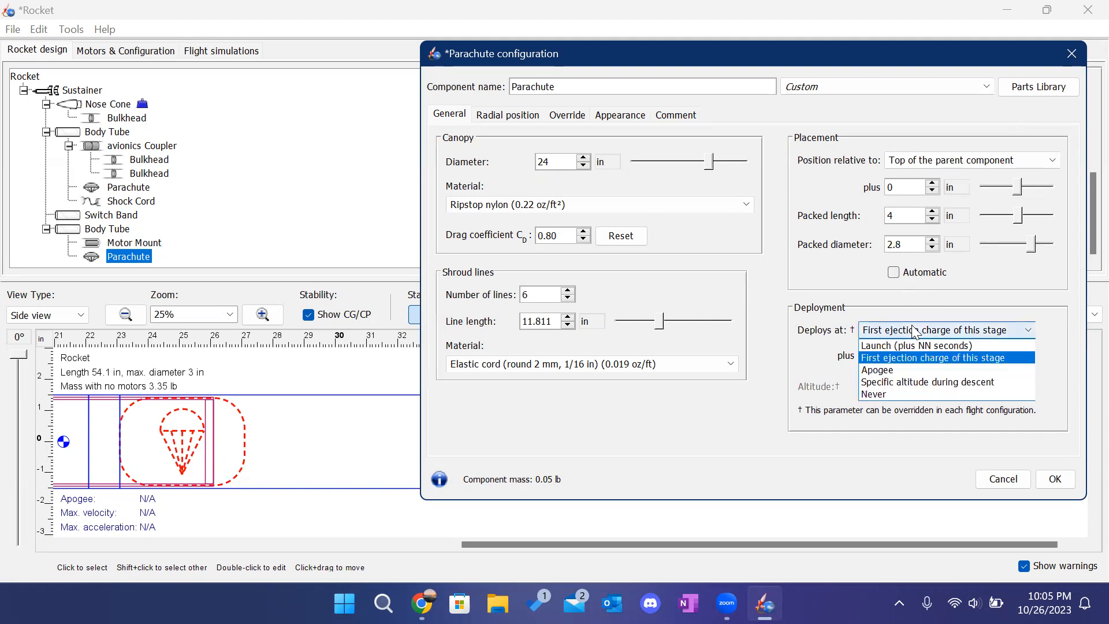
left_click(911, 371)
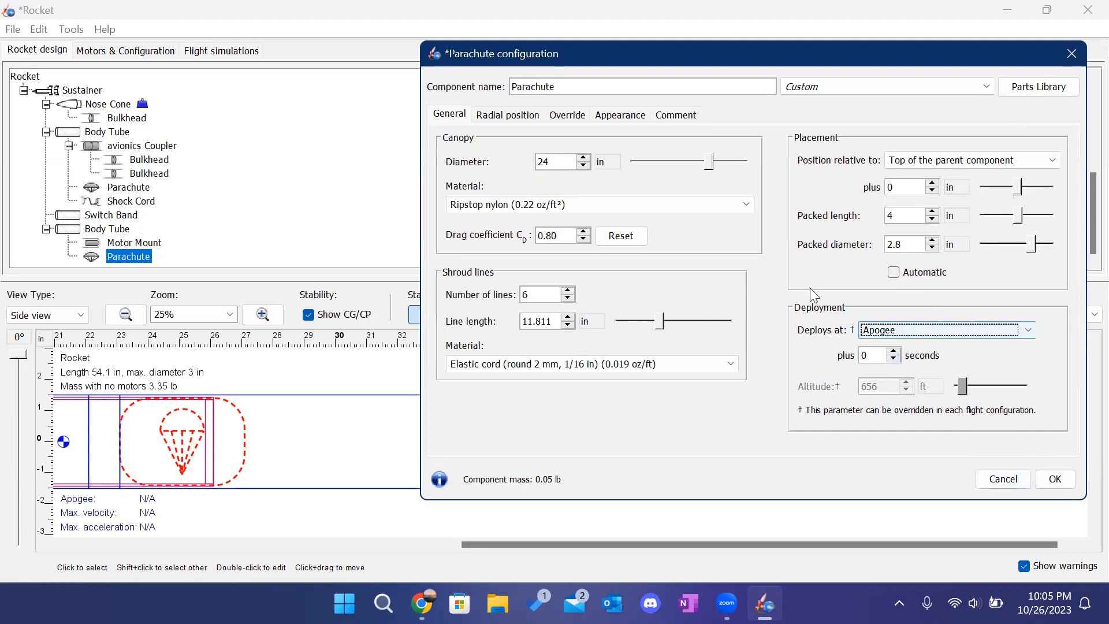
left_click(1056, 479)
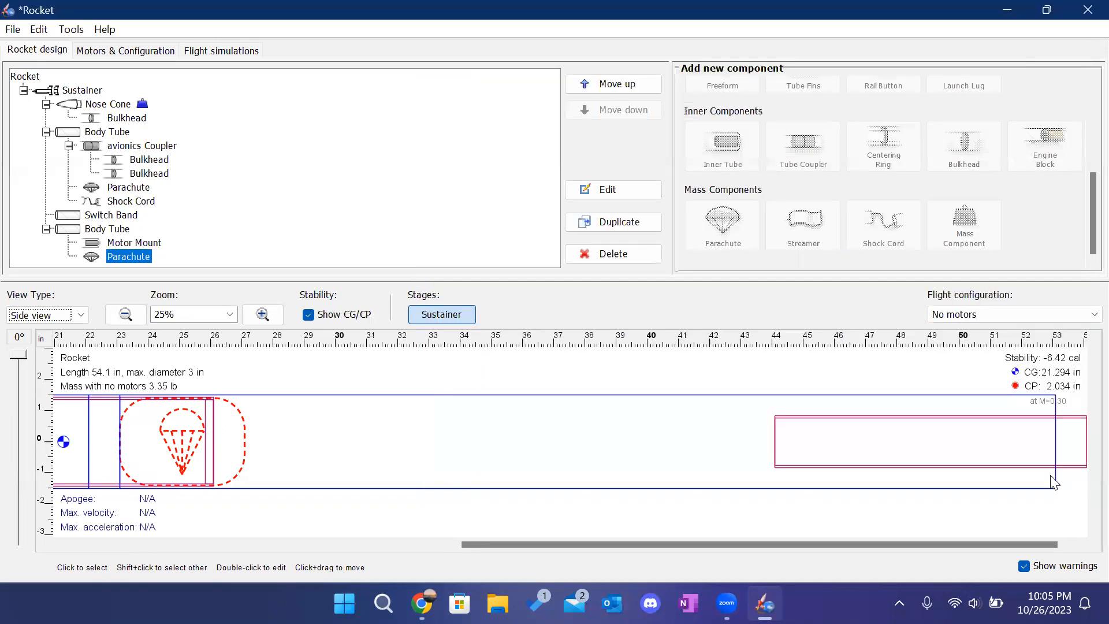
Position the aft parachute 4 in from the top of its body tube, accept it and clear the selection.
double_click(237, 445)
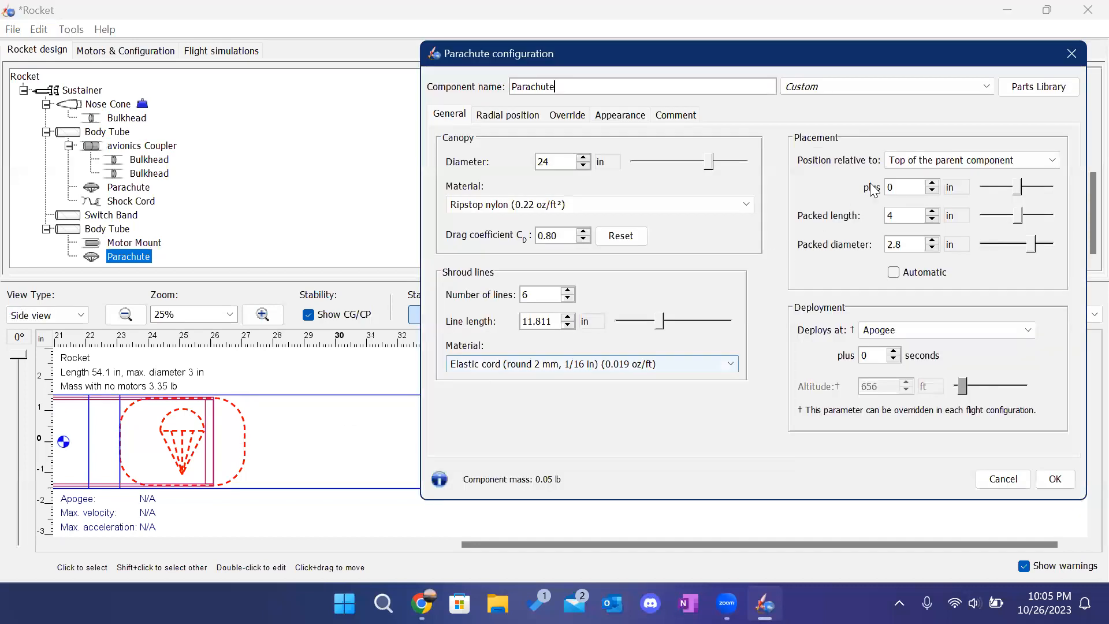
left_click(932, 185)
left_click(932, 185)
left_click(932, 185)
left_click(932, 185)
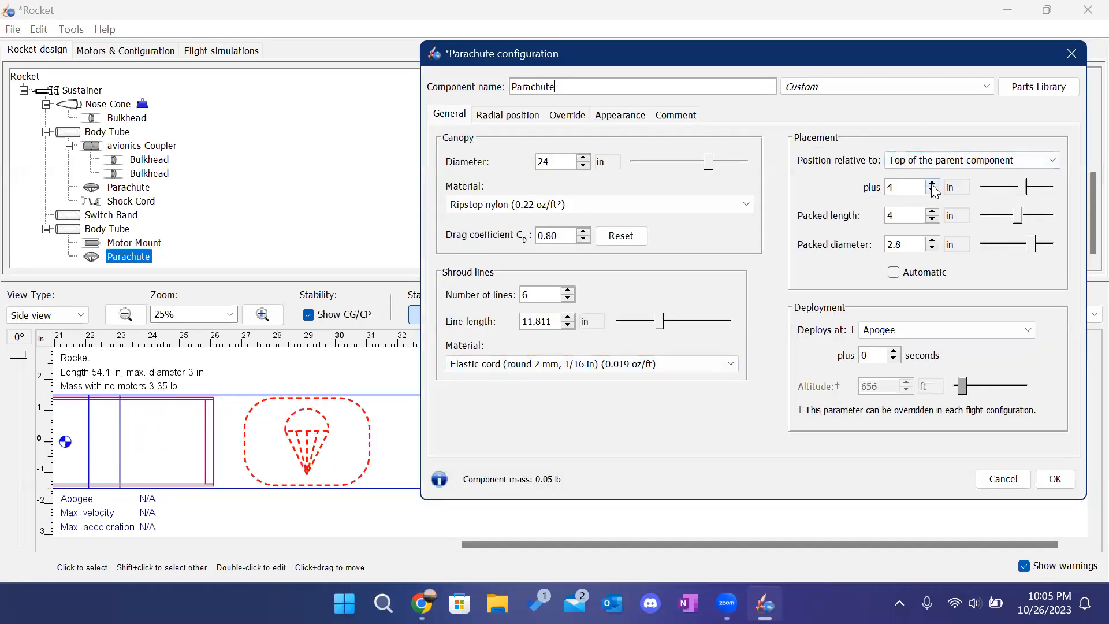
left_click(932, 185)
left_click(932, 192)
left_click(1055, 479)
left_click(677, 373)
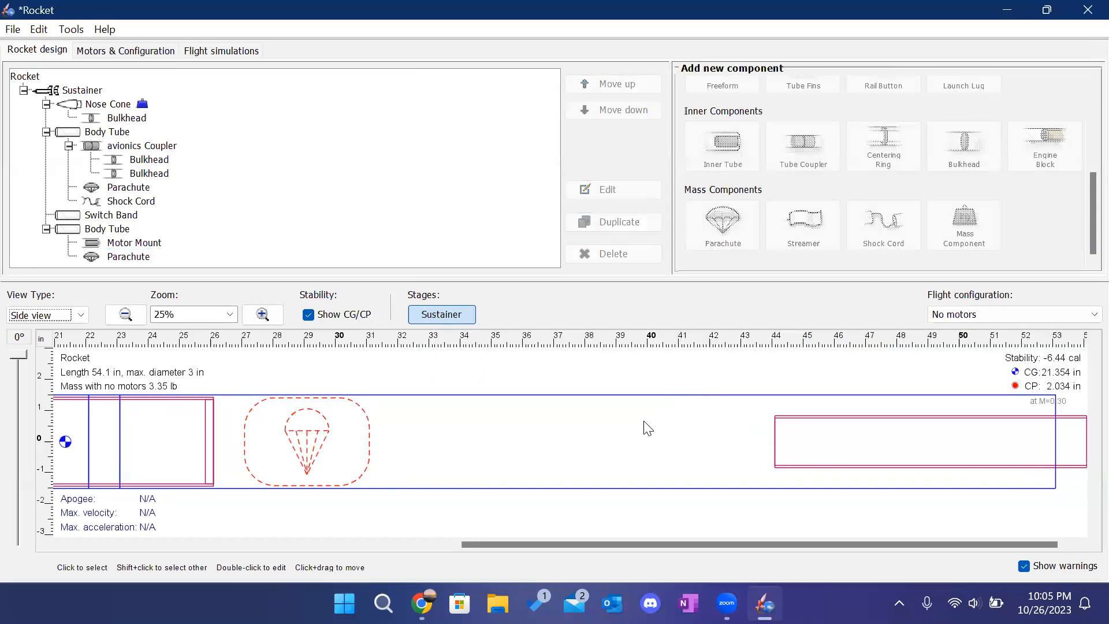
Lengthen the motor mount to 14 in and accept the change.
left_click(646, 427)
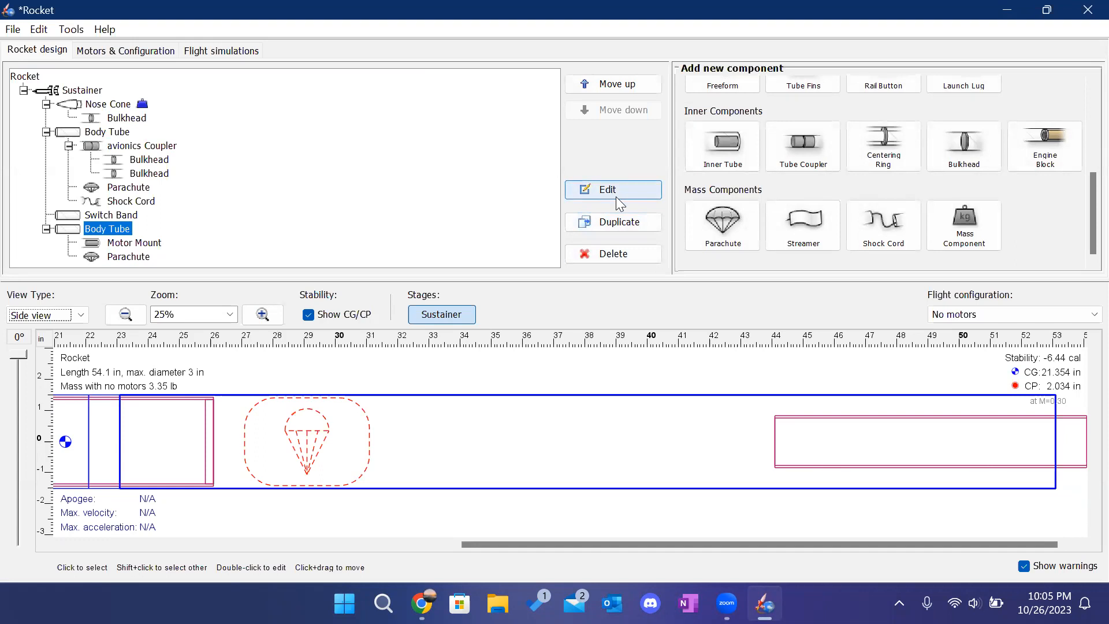
scroll(812, 423, "right", 1)
double_click(809, 424)
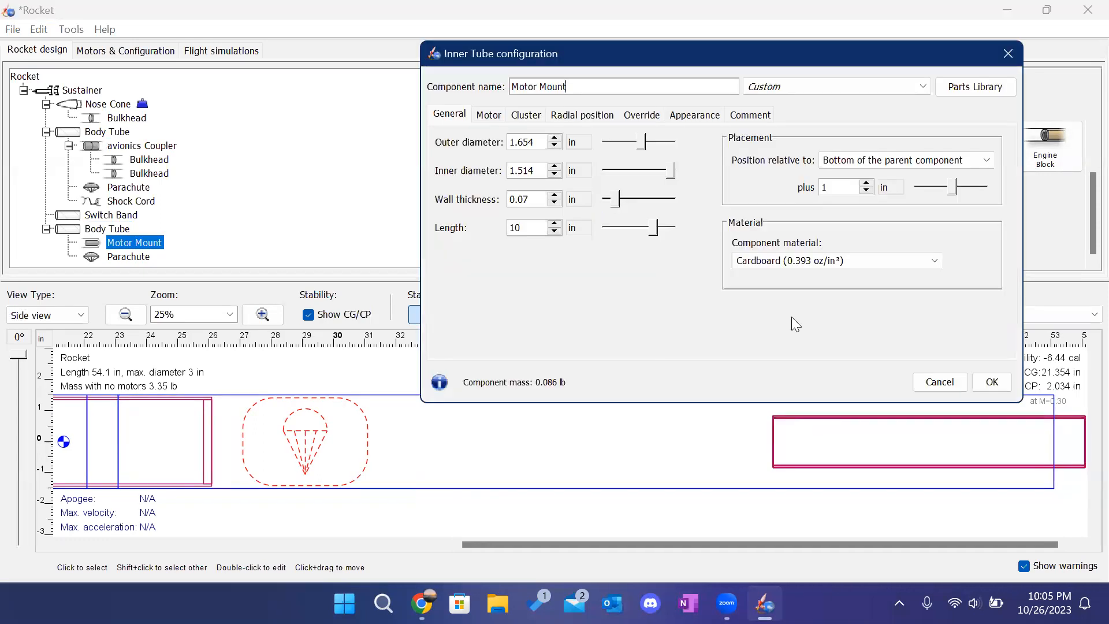
left_click(554, 224)
left_click(555, 224)
left_click(555, 224)
left_click(555, 224)
left_click(992, 382)
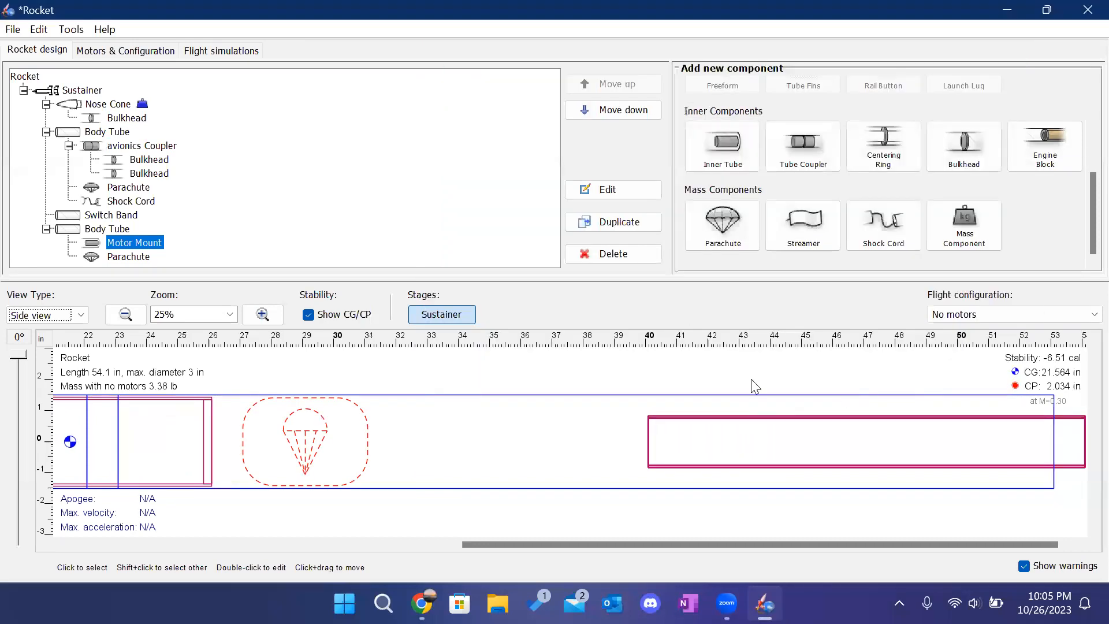
Shorten the aft body tube to 22 in and accept the change.
left_click(536, 405)
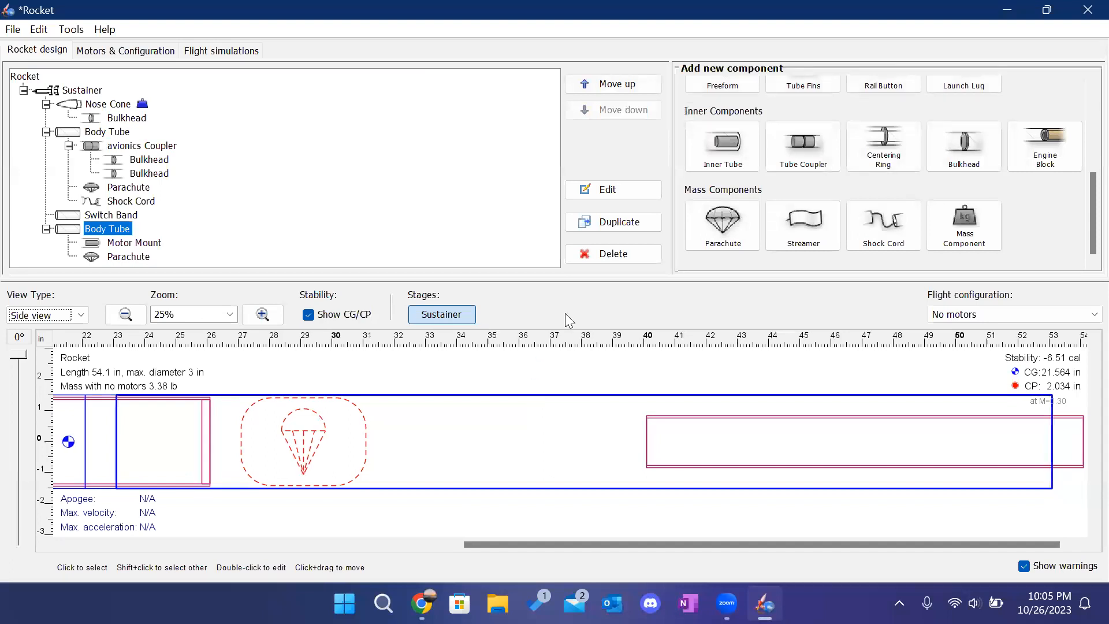
double_click(546, 407)
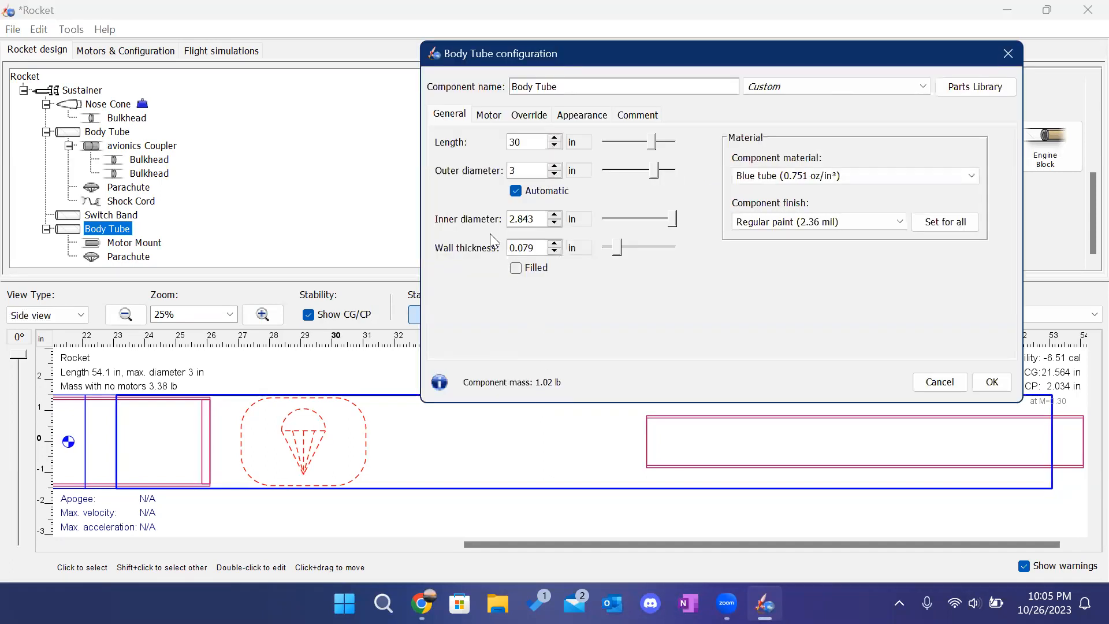
double_click(555, 145)
triple_click(555, 146)
double_click(556, 146)
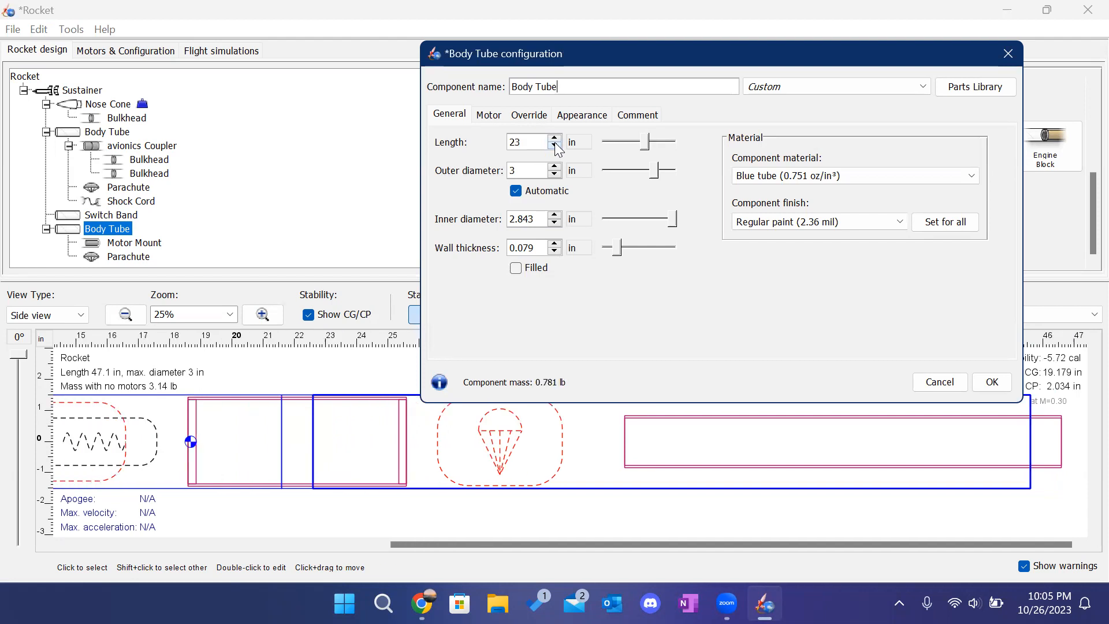
left_click(556, 147)
left_click(991, 382)
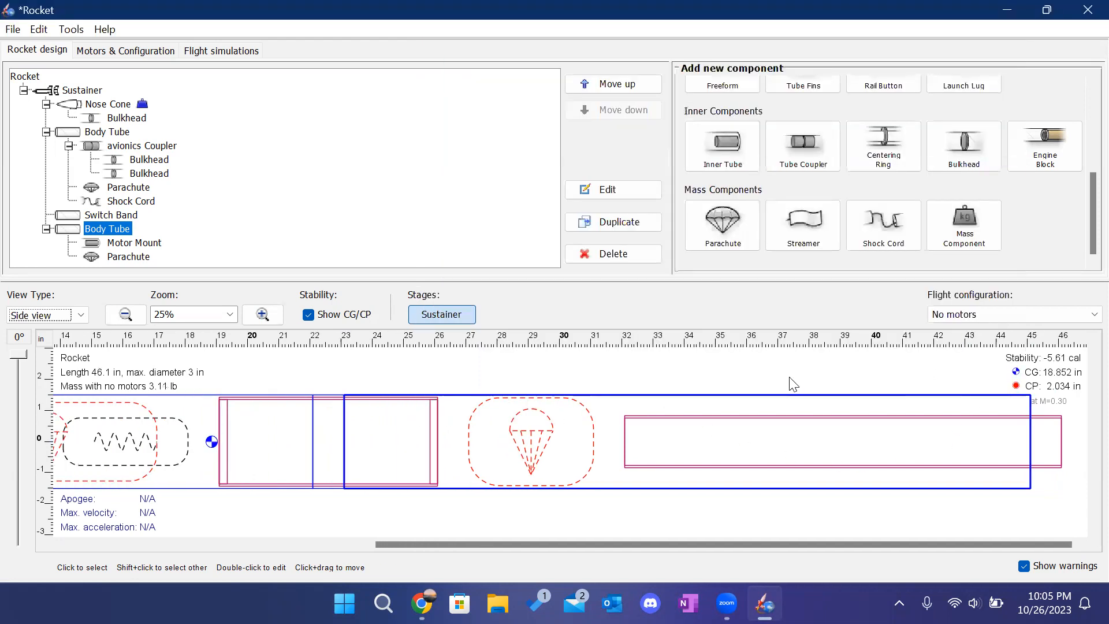
Add a centering ring to the aft body tube and set its thickness to 0.25 in.
left_click(793, 385)
left_click(210, 314)
left_click(230, 315)
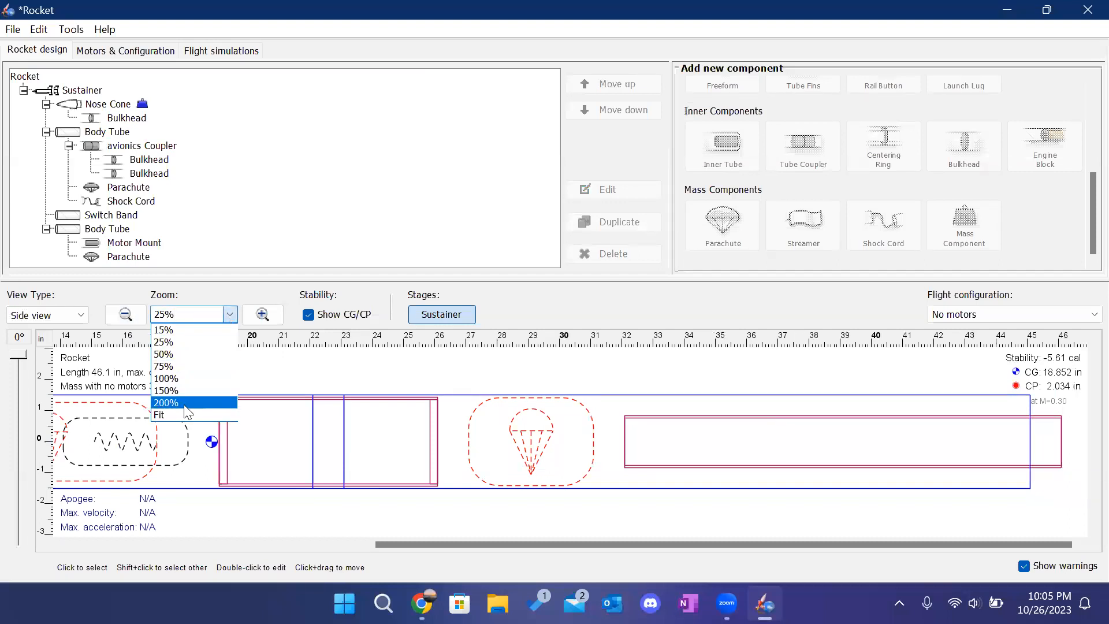
left_click(165, 414)
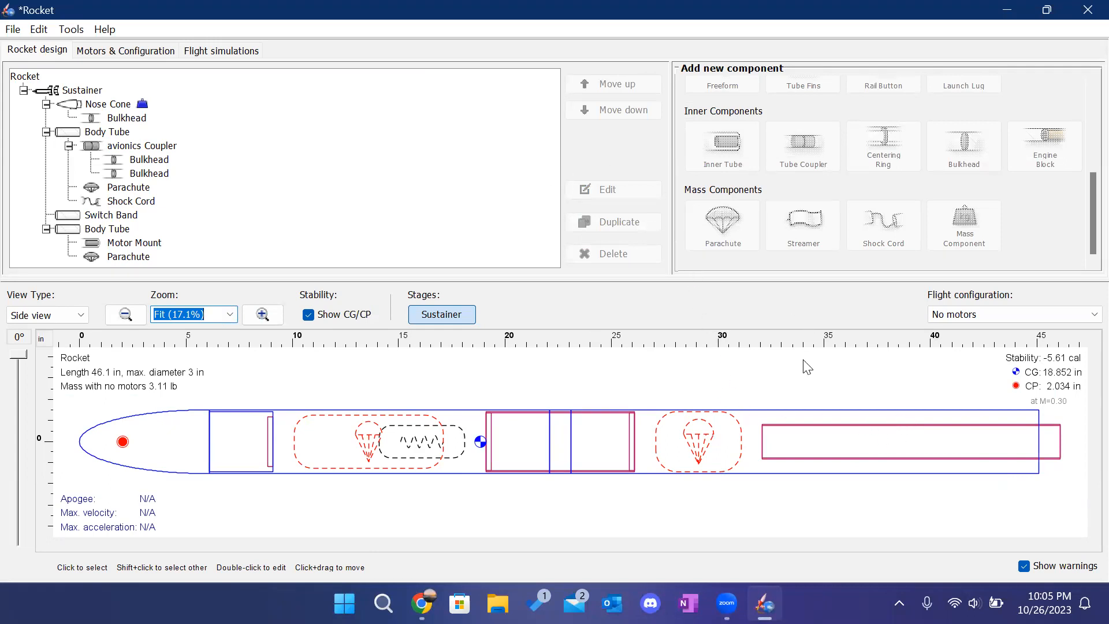
left_click(807, 417)
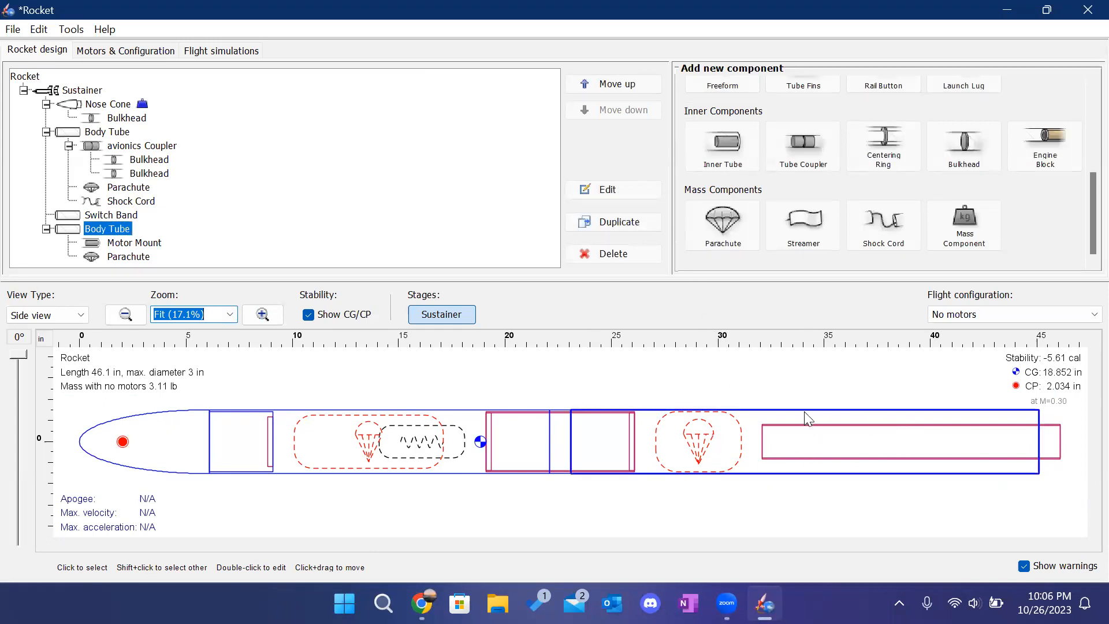
left_click(886, 142)
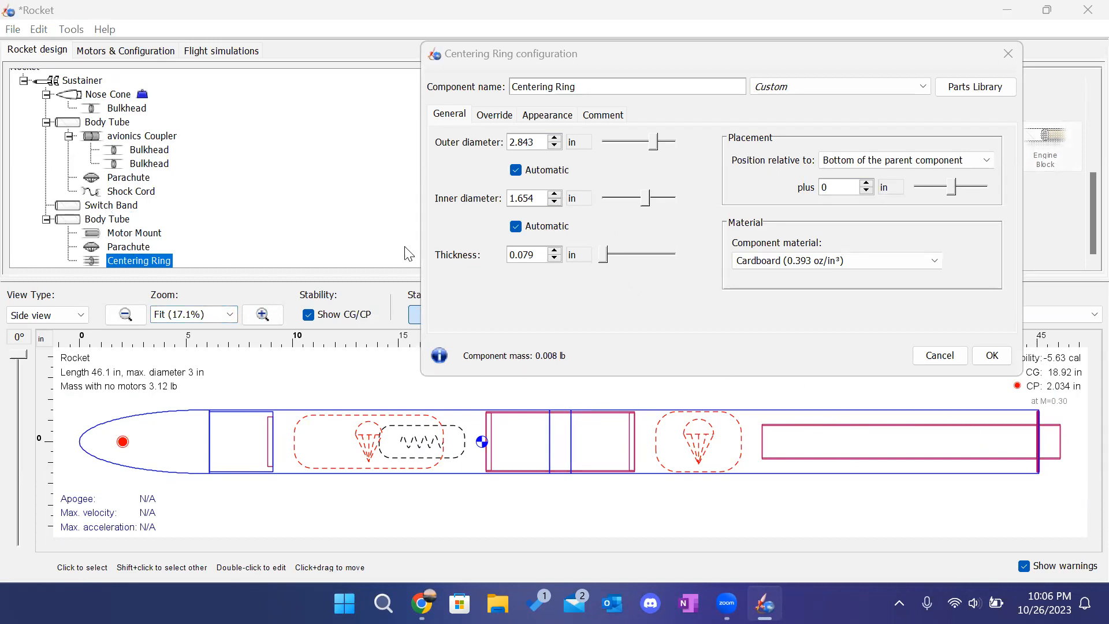
left_click(426, 257)
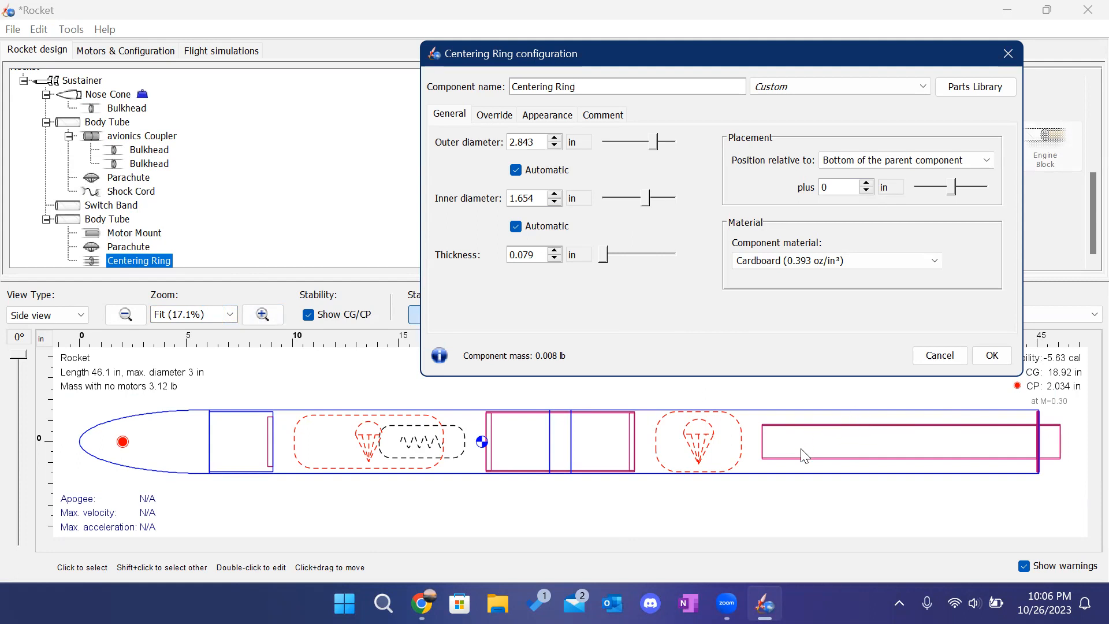
left_click(532, 261)
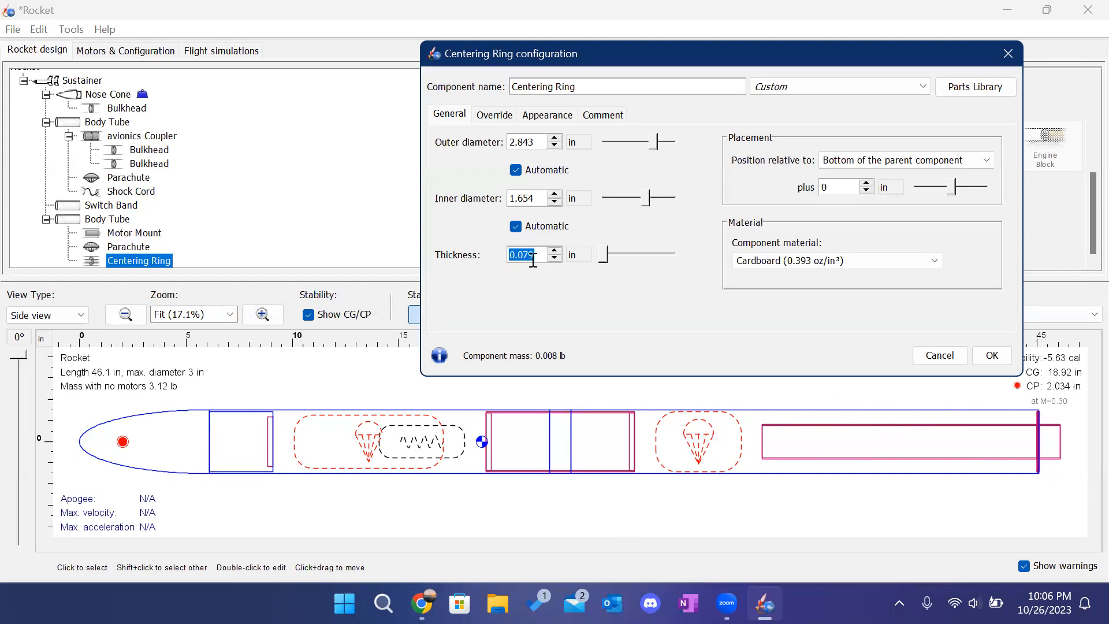
type(".24")
type("5")
key("Return")
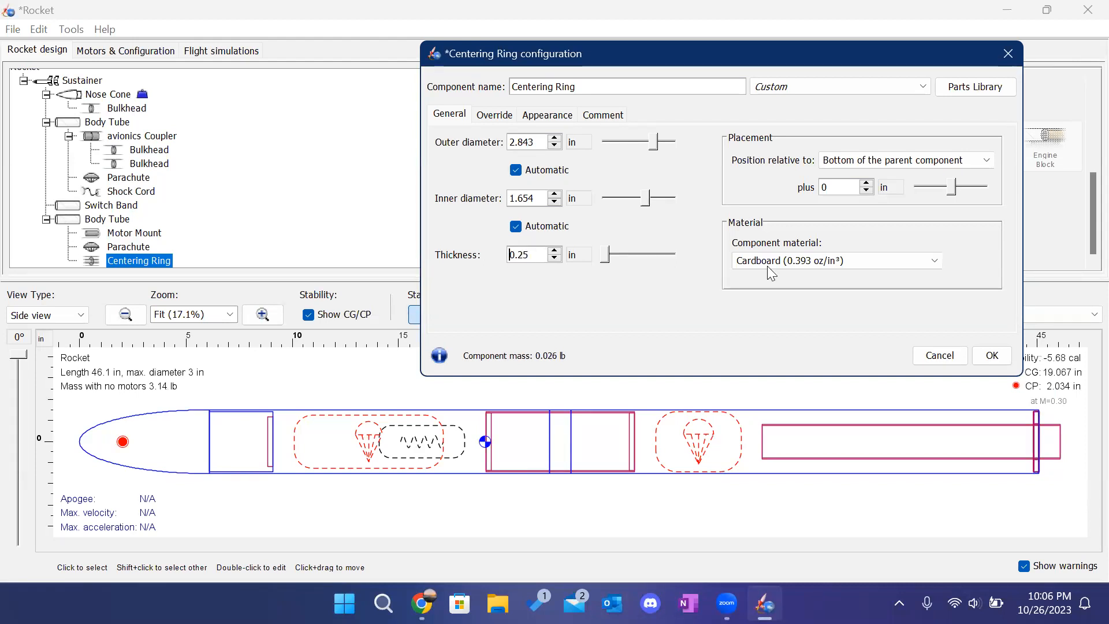
Set the new centering ring's material to Plywood (birch).
left_click(869, 263)
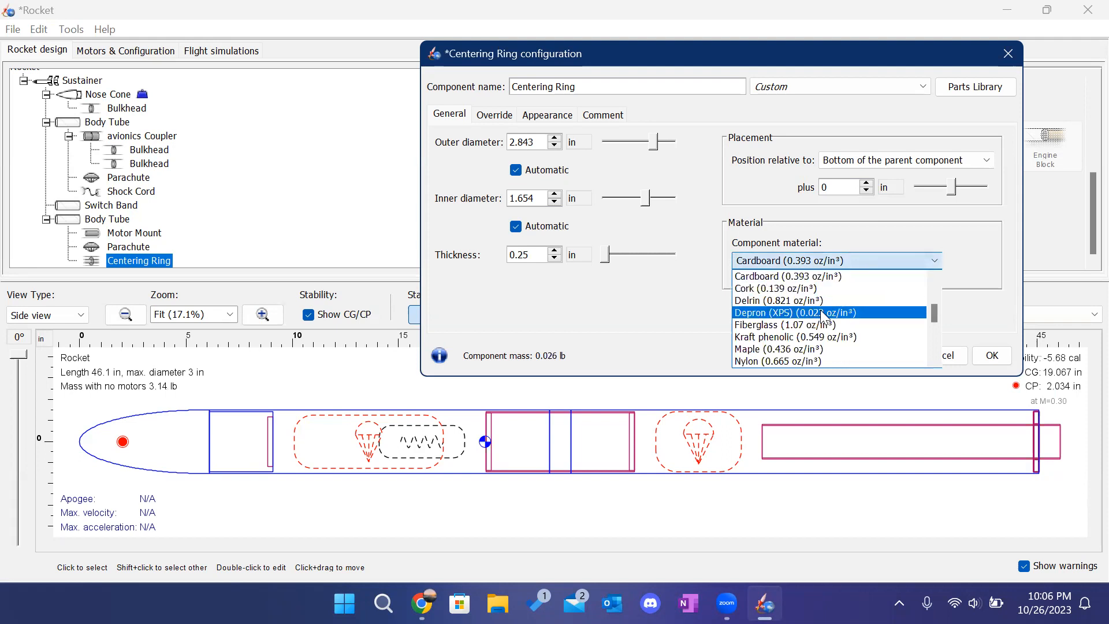
scroll(822, 317, "down", 3)
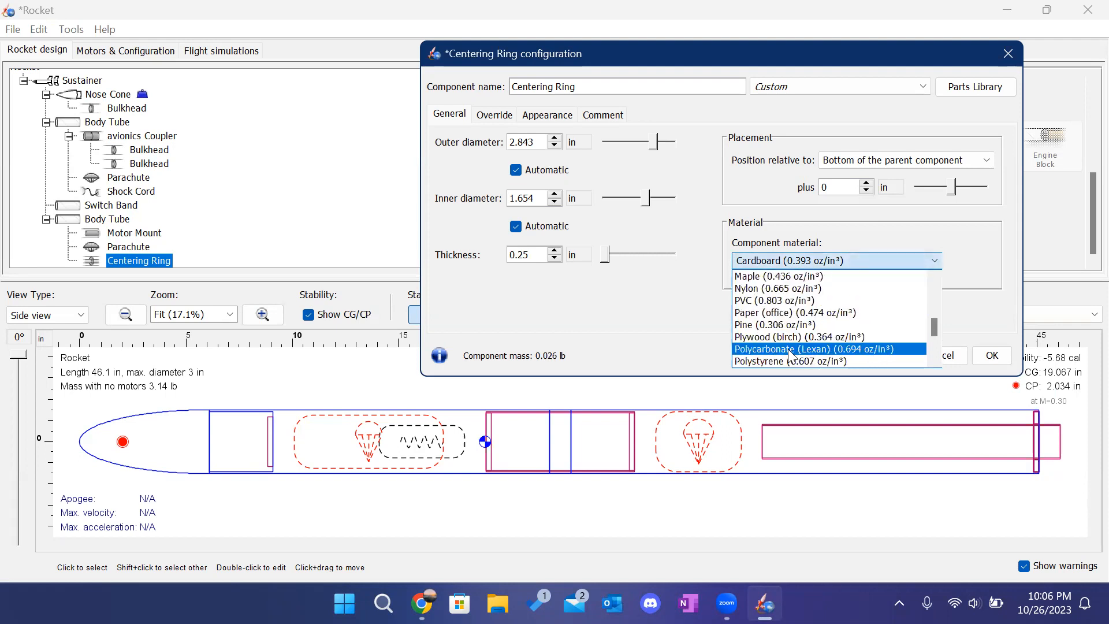
scroll(789, 335, "down", 1)
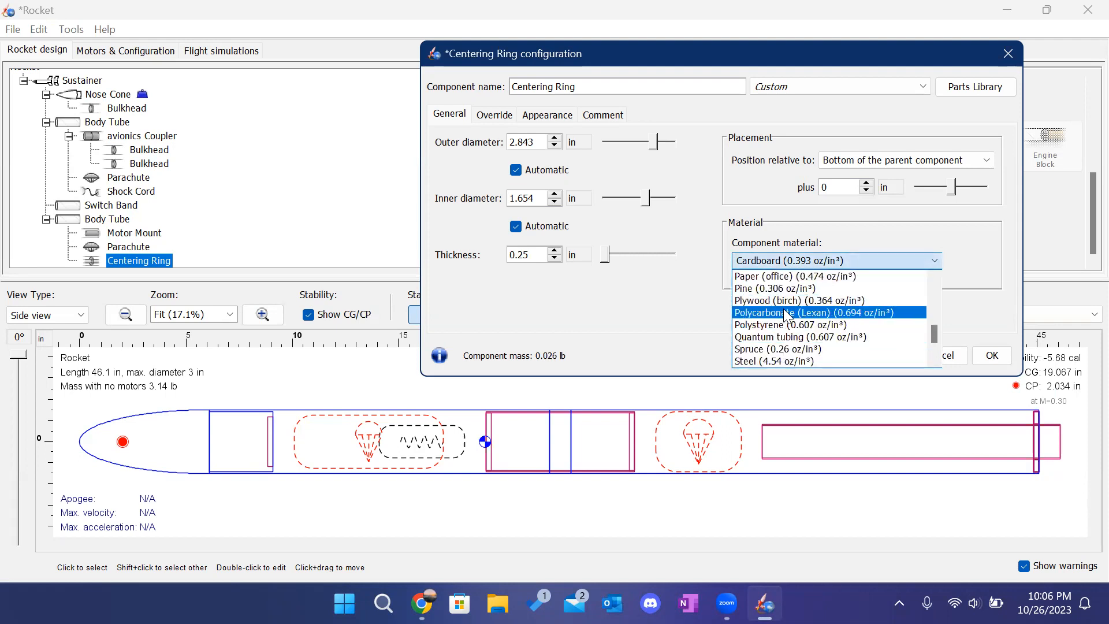
left_click(786, 301)
Position the centering ring at -12.75 in relative to the bottom of the aft body tube and accept its configuration.
left_click(844, 188)
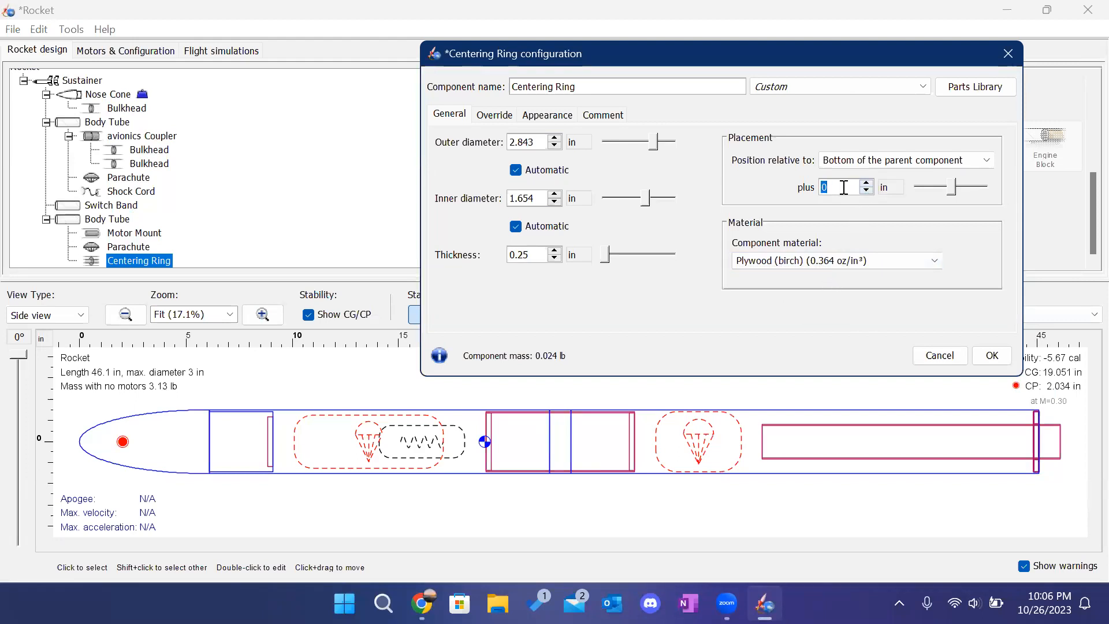
type("14")
key("Return")
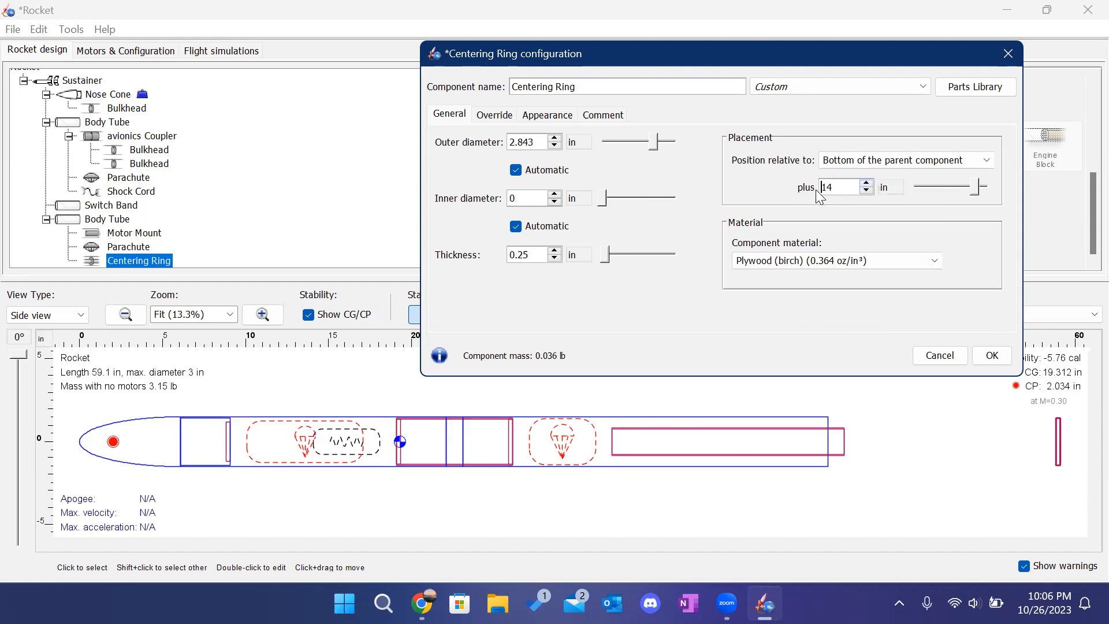
type("-")
key("Return")
left_click(841, 191)
key("BackSpace")
type("3")
key("Return")
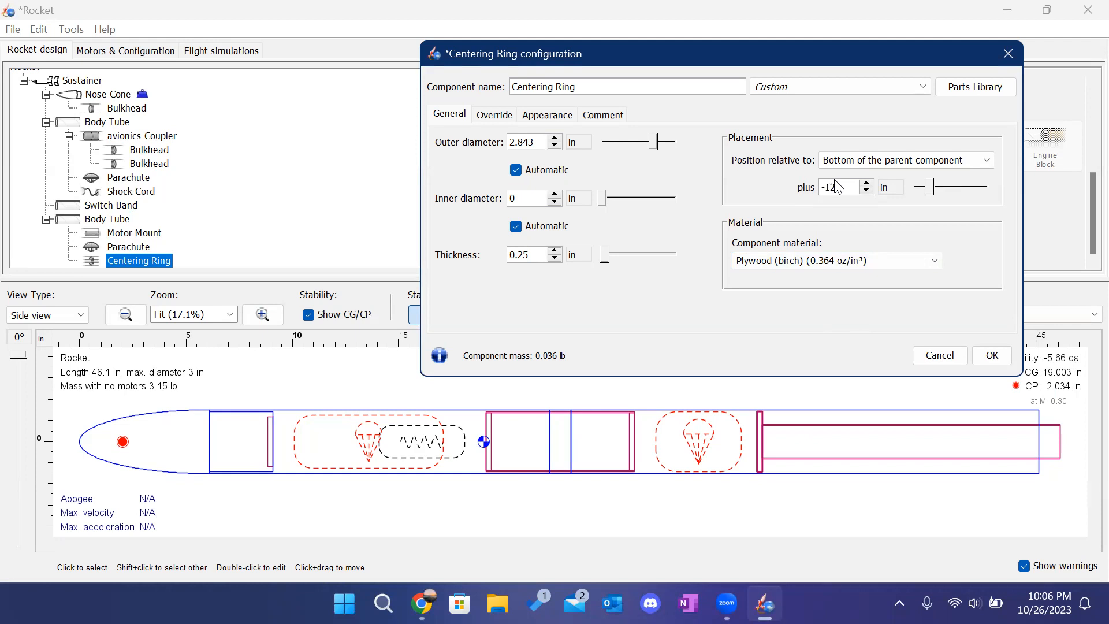
key("Return")
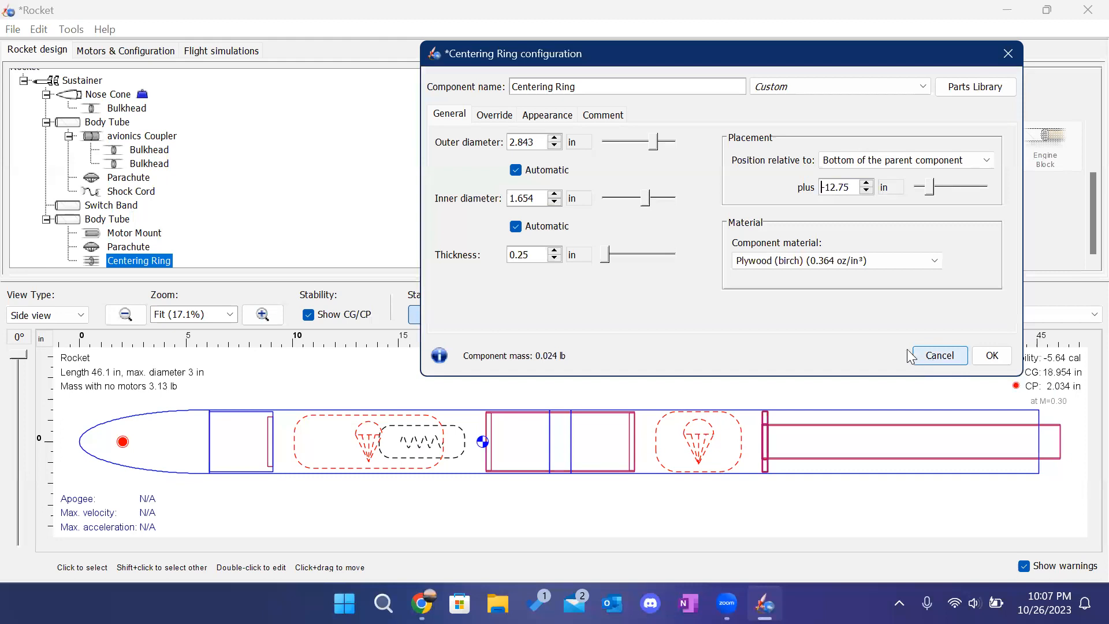
left_click(995, 358)
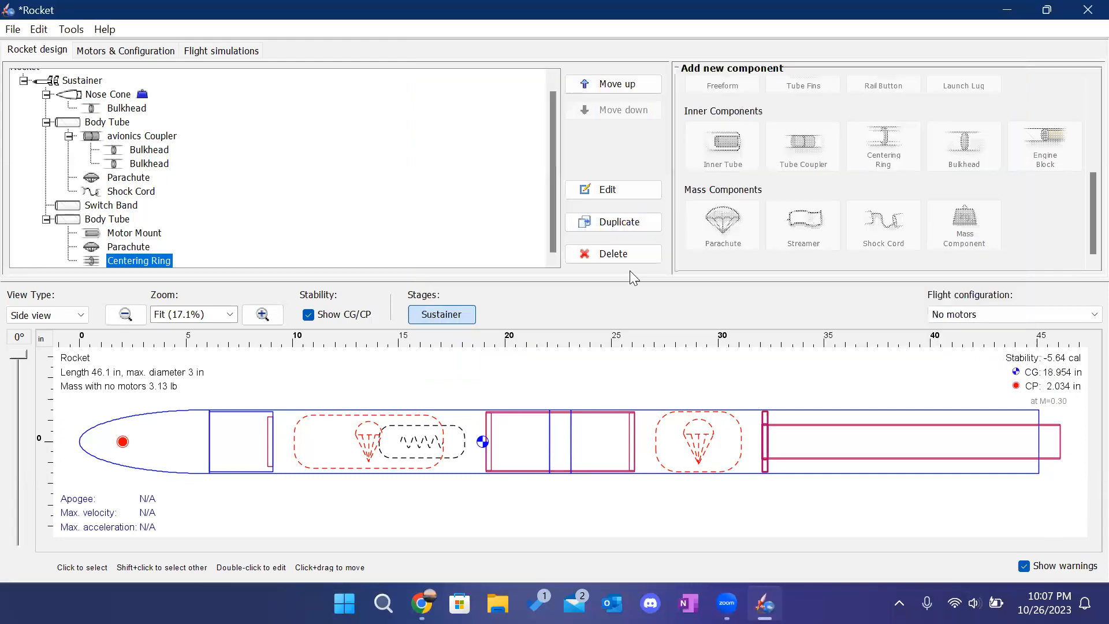
Duplicate the forward centering ring, position the copy at -8 in relative to the bottom of the body tube and accept it.
left_click(616, 223)
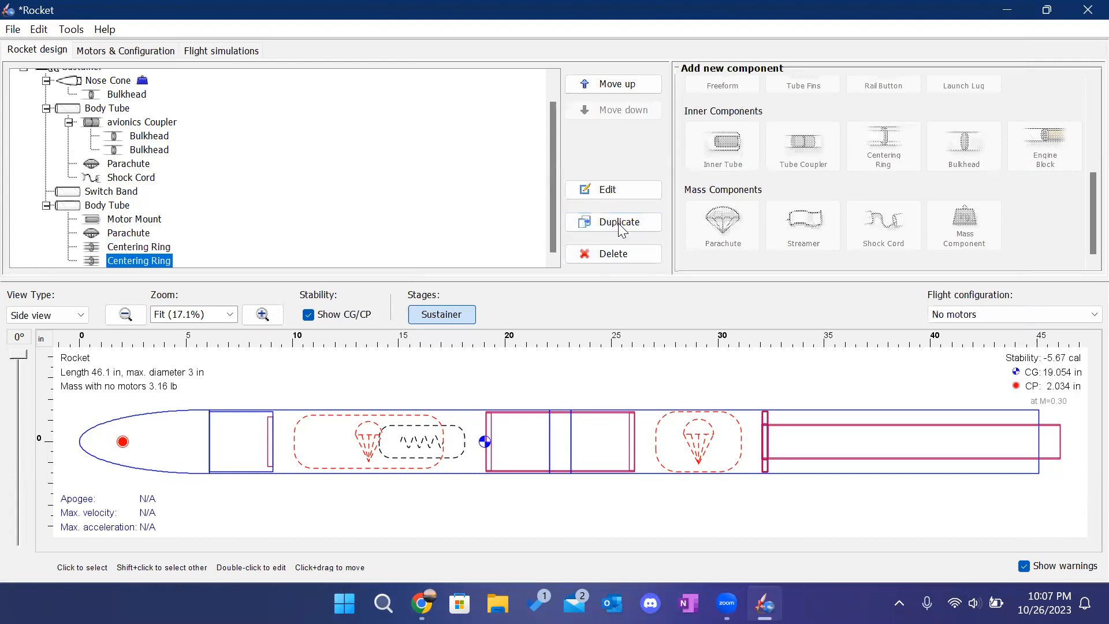
left_click(601, 192)
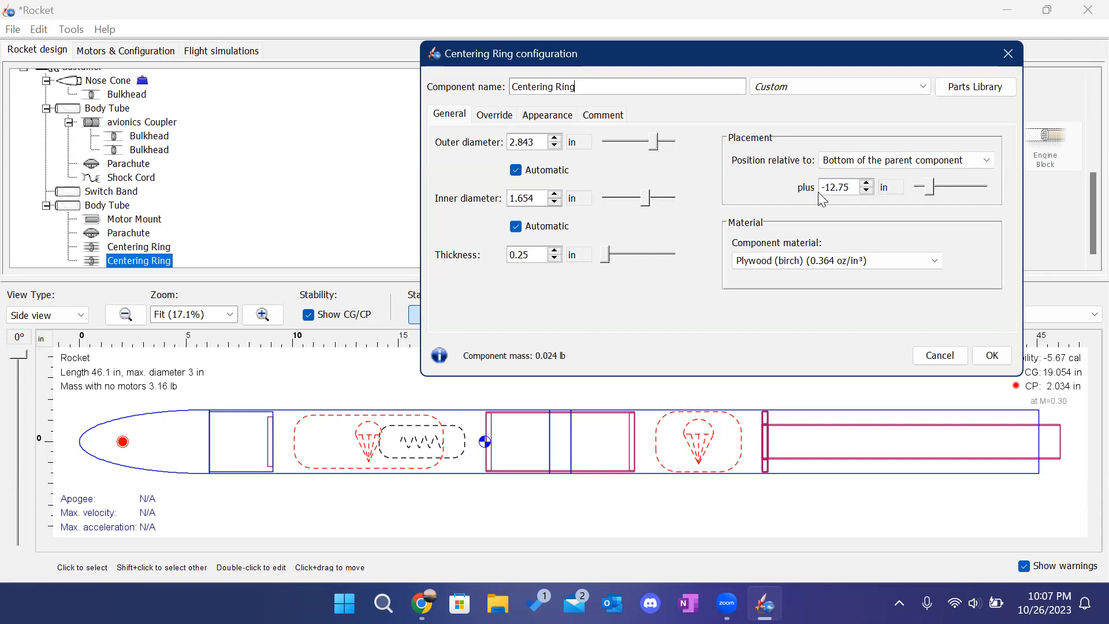
left_click(870, 190)
left_click(865, 184)
left_click(865, 184)
left_click(865, 184)
left_click(865, 184)
left_click(864, 183)
left_click(864, 183)
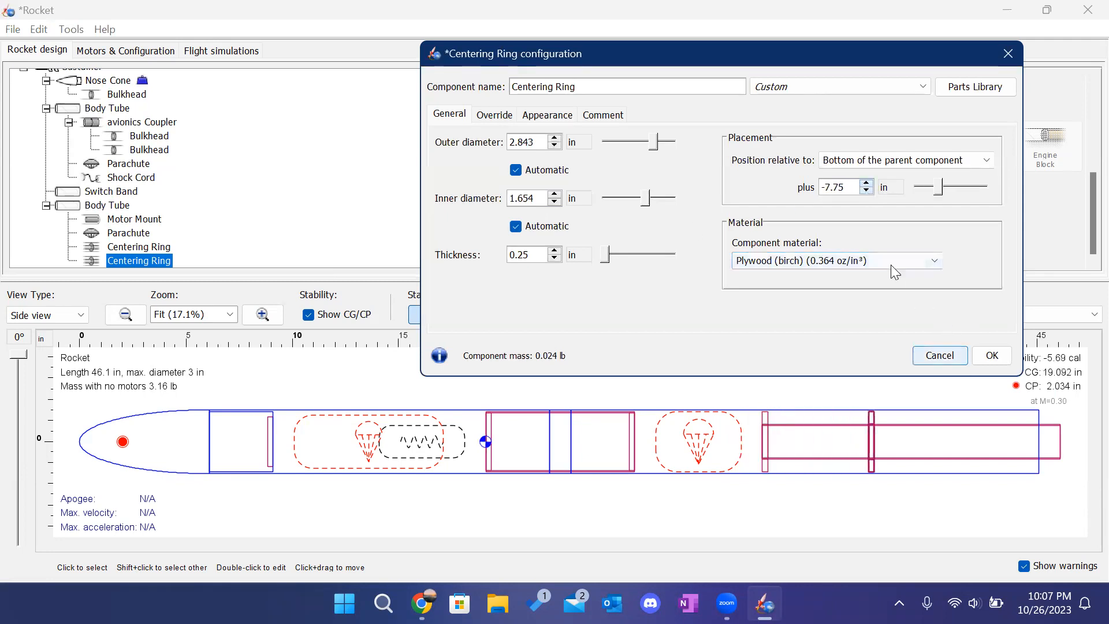
left_click(865, 191)
double_click(832, 188)
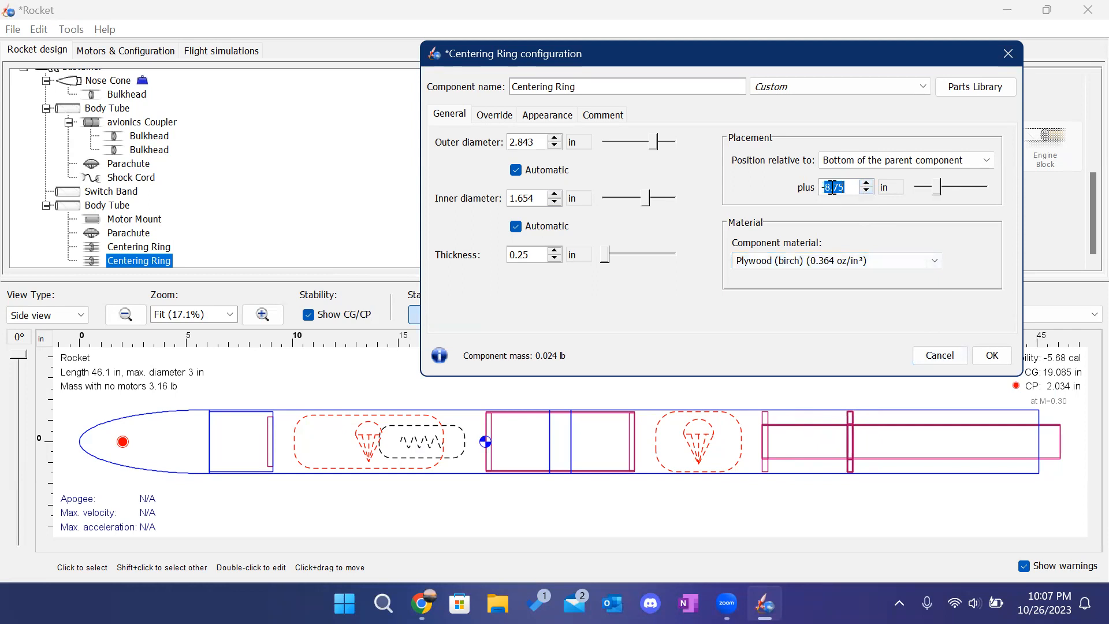
type("8")
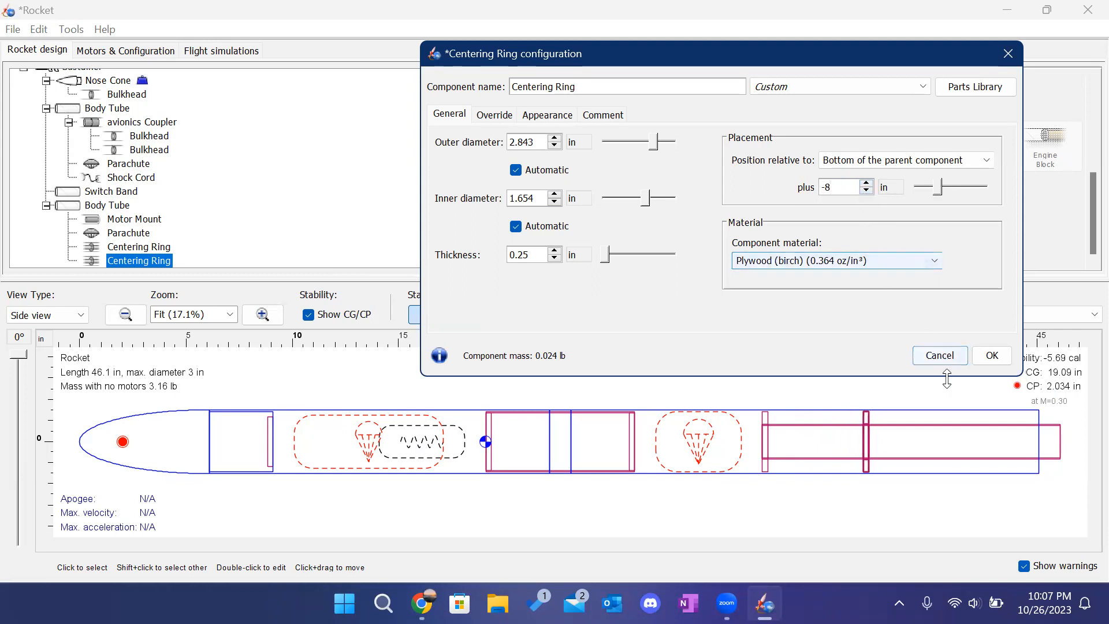
left_click(992, 355)
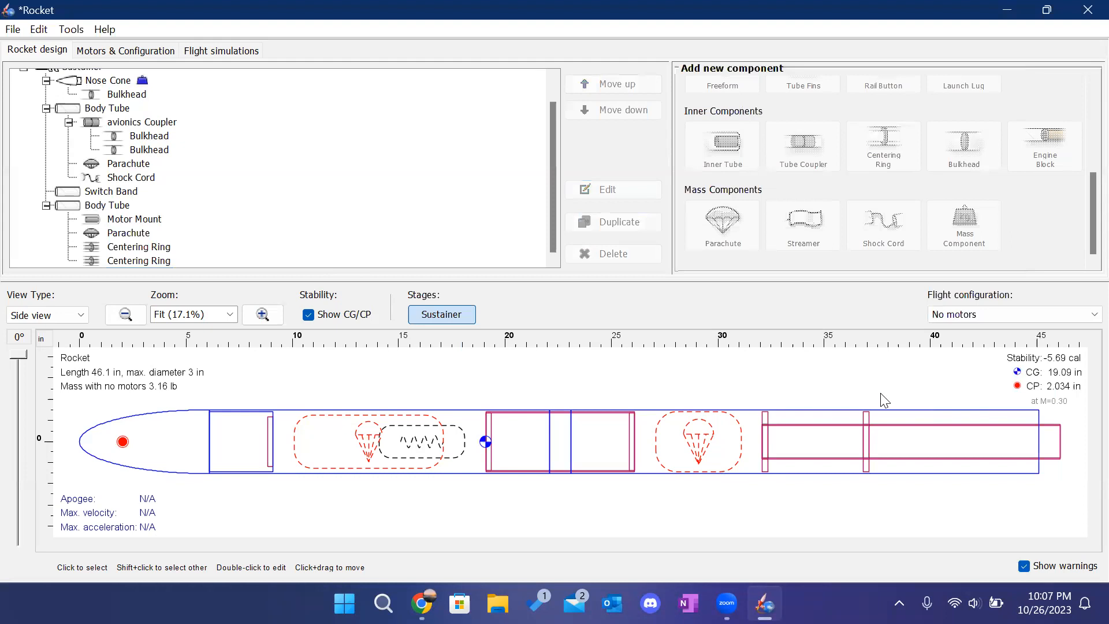
Duplicate the middle centering ring, set the copy's offset from the bottom of the body tube to 0 in and accept it.
left_click(866, 422)
left_click(615, 222)
left_click(649, 193)
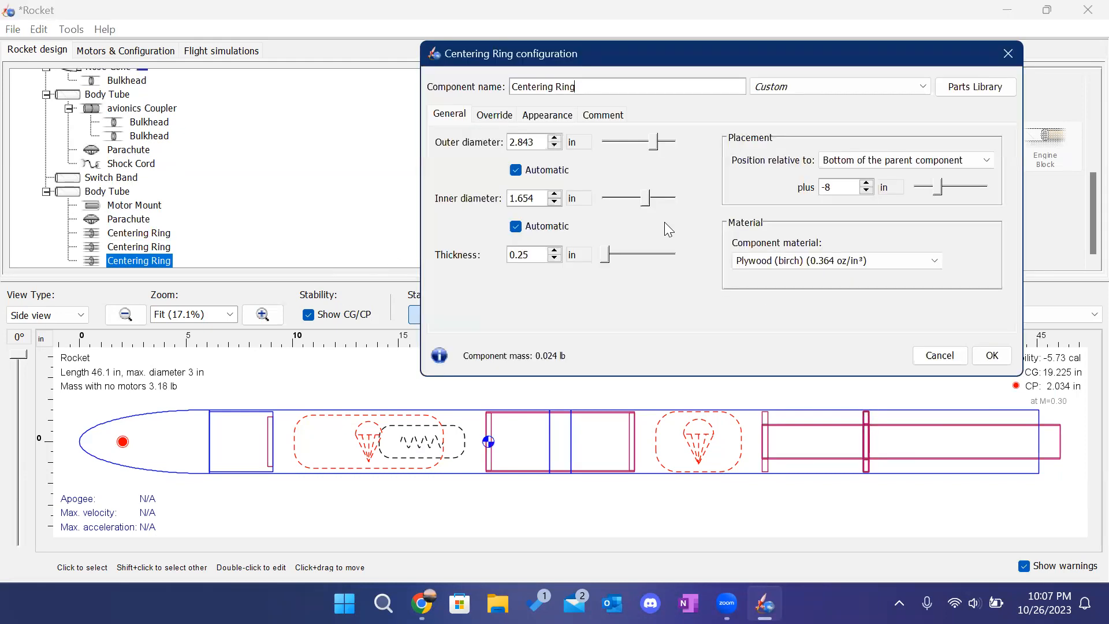
left_click(842, 186)
type("0")
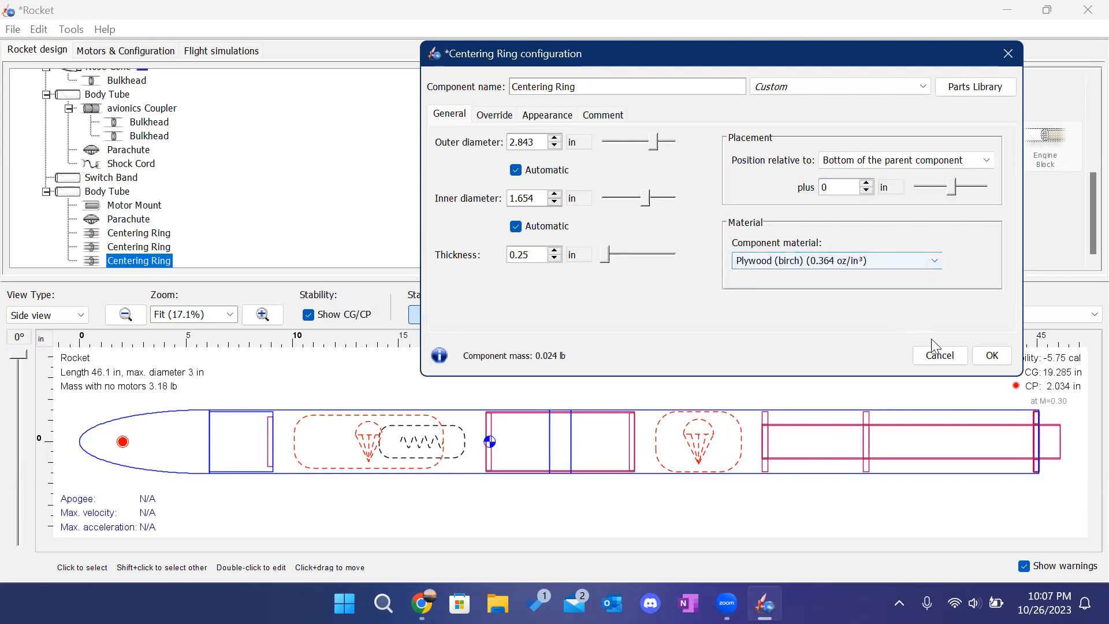
left_click(991, 356)
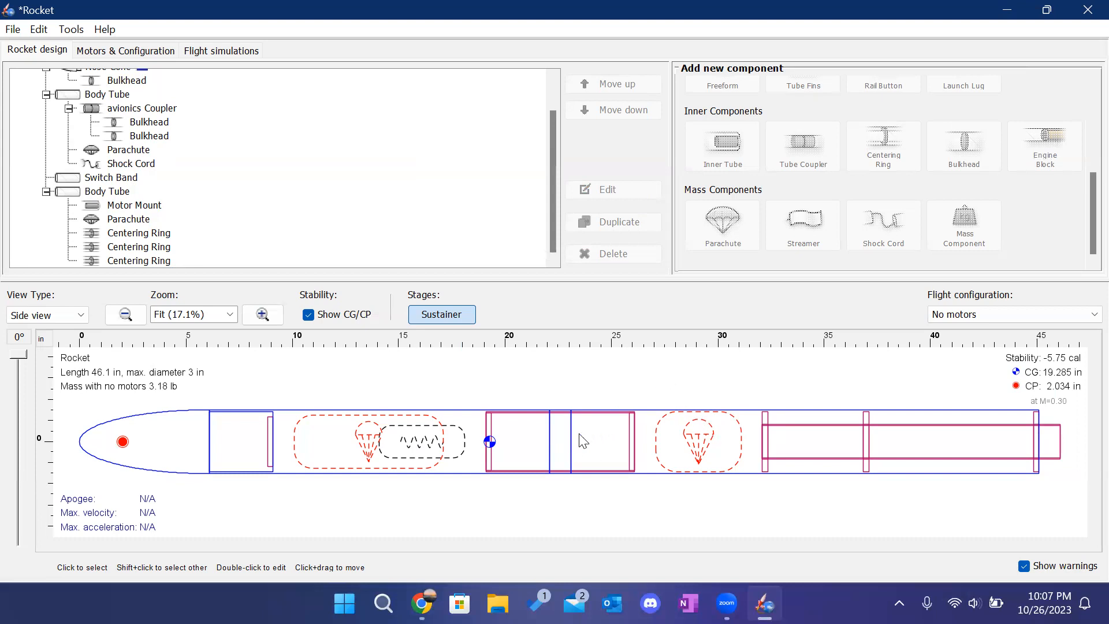
Select the parachute in the aft body tube.
left_click(590, 448)
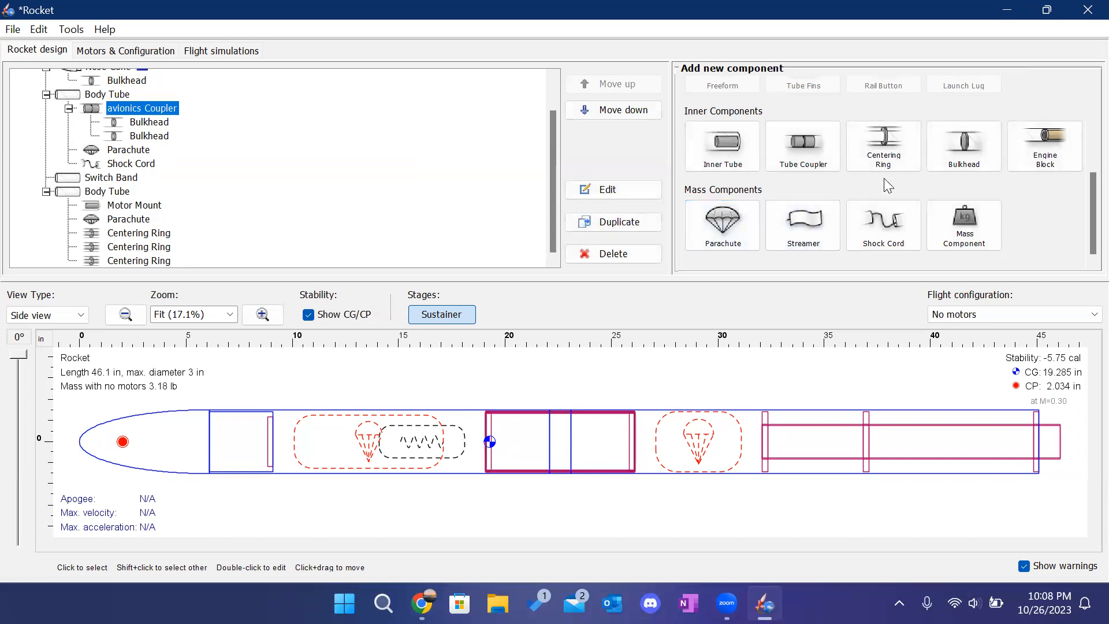
scroll(888, 185, "up", 3)
scroll(851, 167, "down", 3)
left_click(693, 398)
left_click(685, 434)
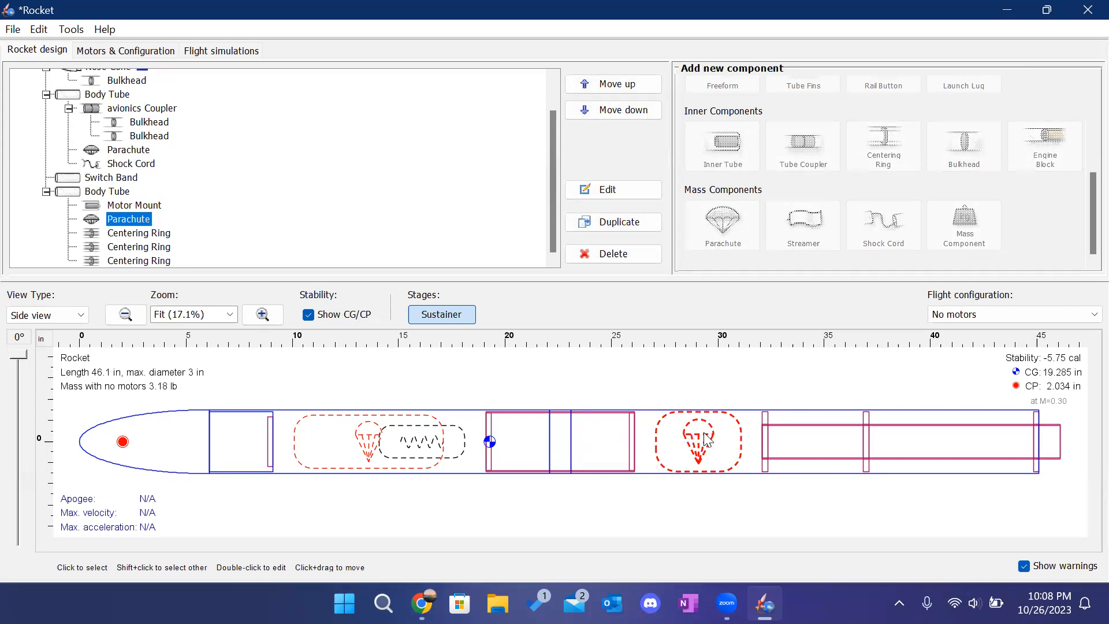
Review the configuration settings of the rear parachute and the forward parachute.
double_click(708, 441)
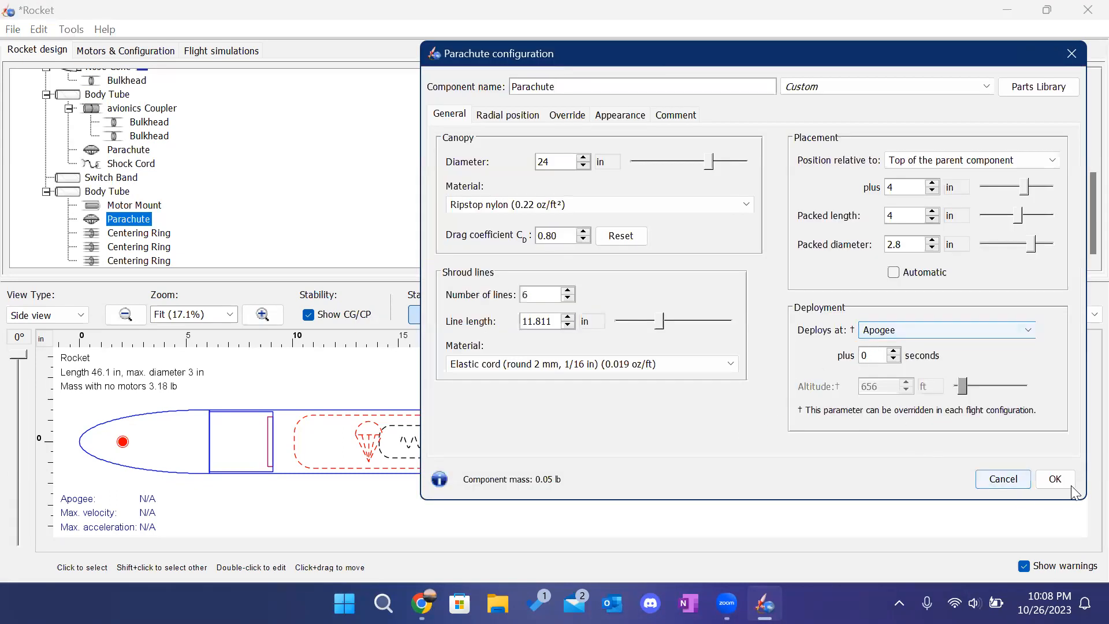
left_click(1071, 486)
double_click(372, 430)
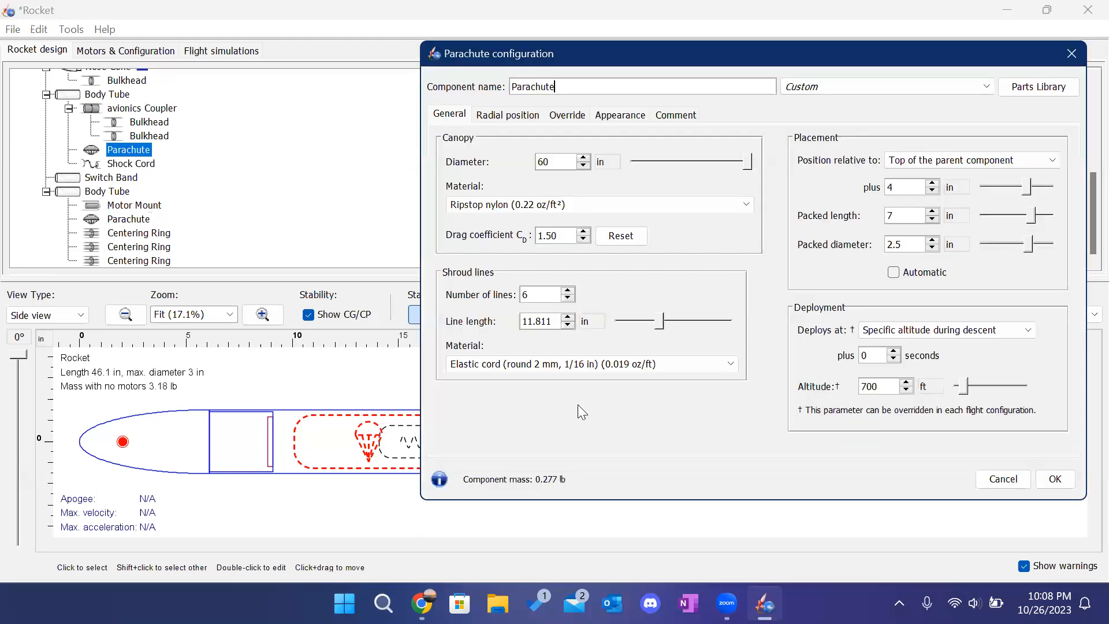
left_click(1056, 479)
left_click(701, 387)
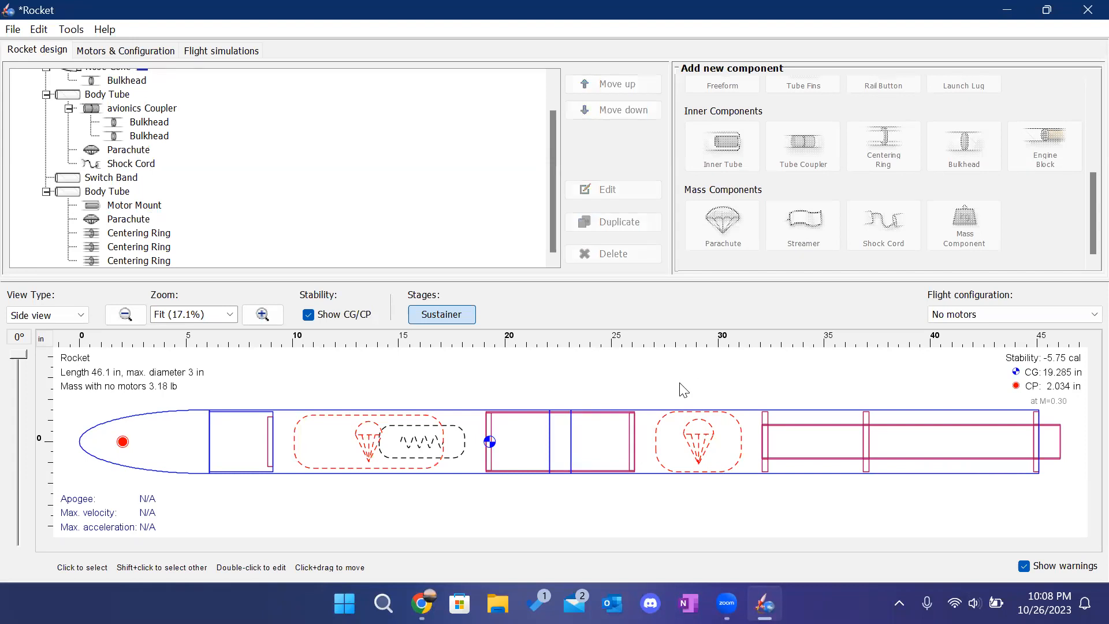
Add a mass component inside the avionics coupler, with mass type Altimeter and a mass of 1 lb.
left_click(607, 451)
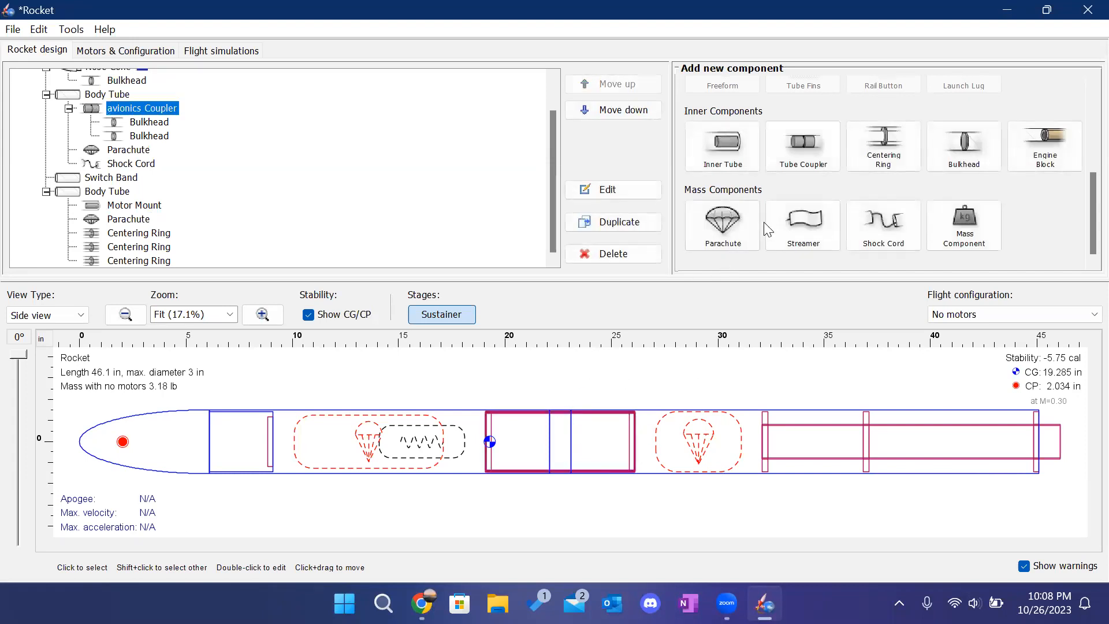
left_click(965, 235)
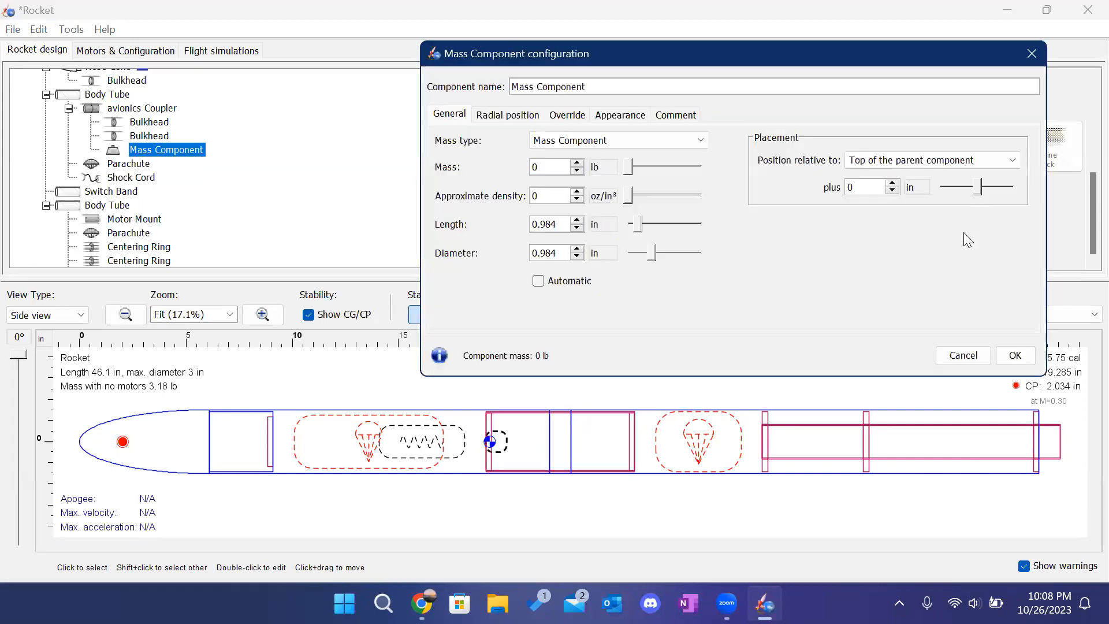
left_click(631, 139)
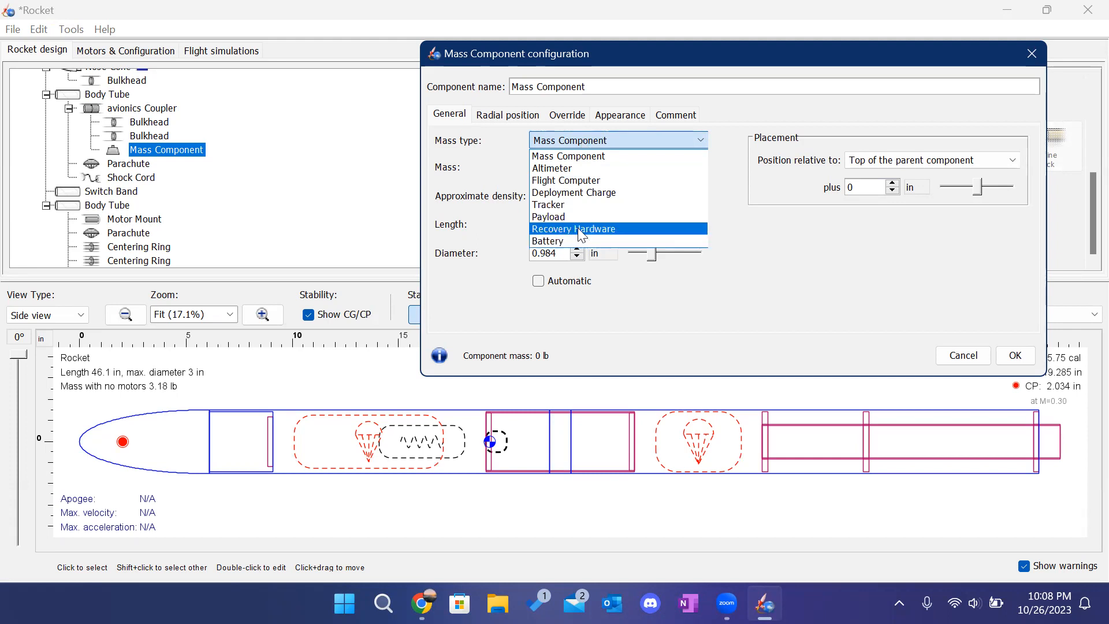
left_click(575, 168)
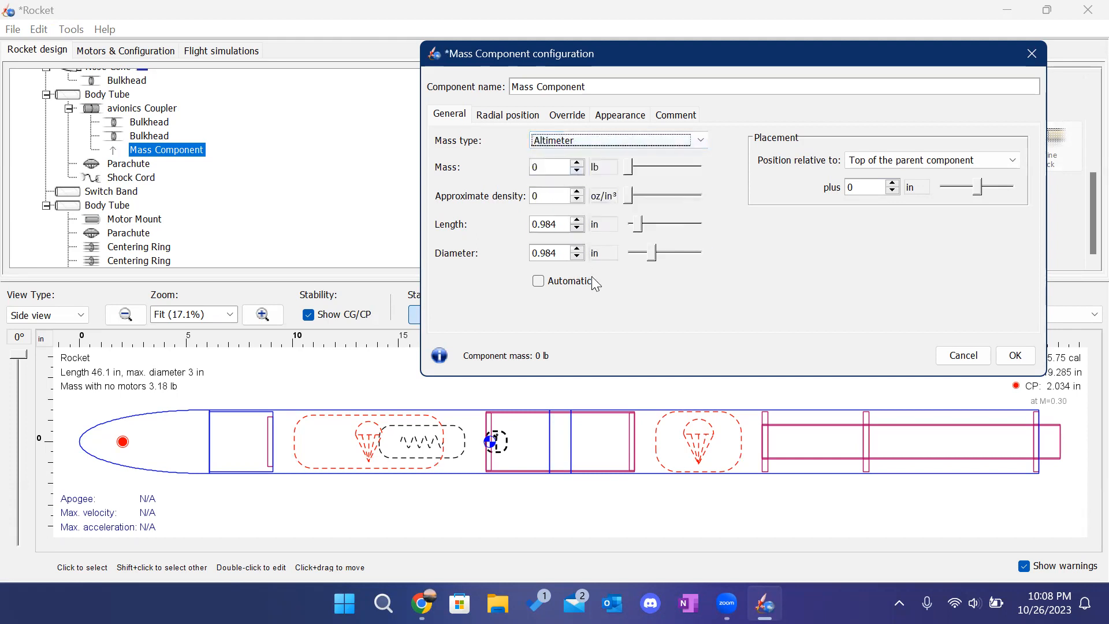
left_click(552, 168)
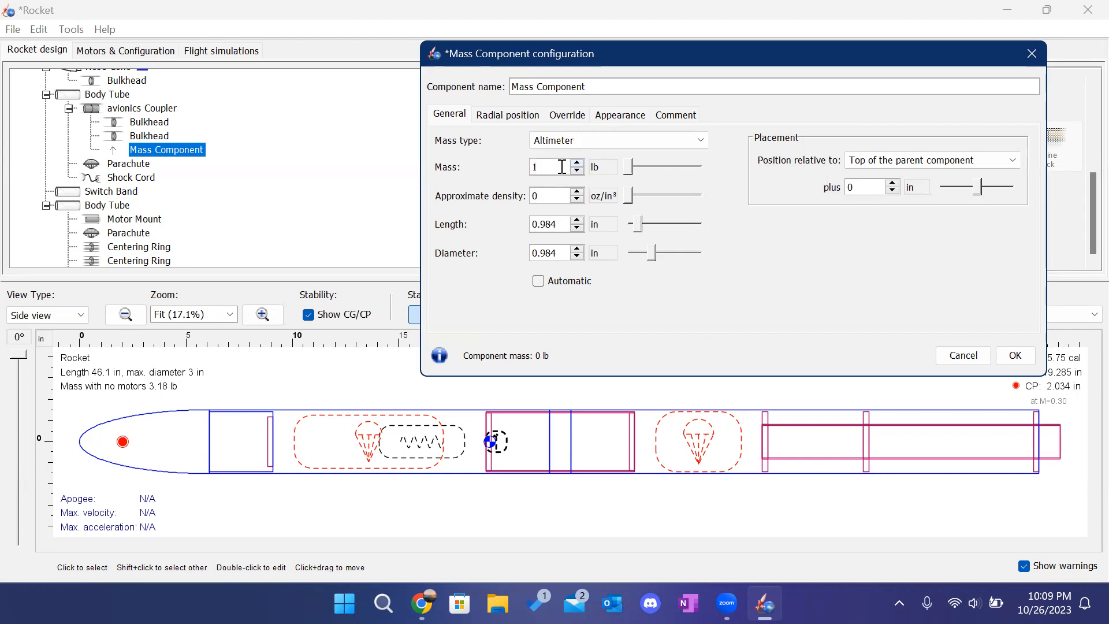
type("1")
key("Return")
Give the altimeter mass an automatic diameter and a length of 6.5 in.
left_click(577, 220)
left_click(577, 221)
left_click(576, 221)
left_click(577, 220)
left_click(576, 221)
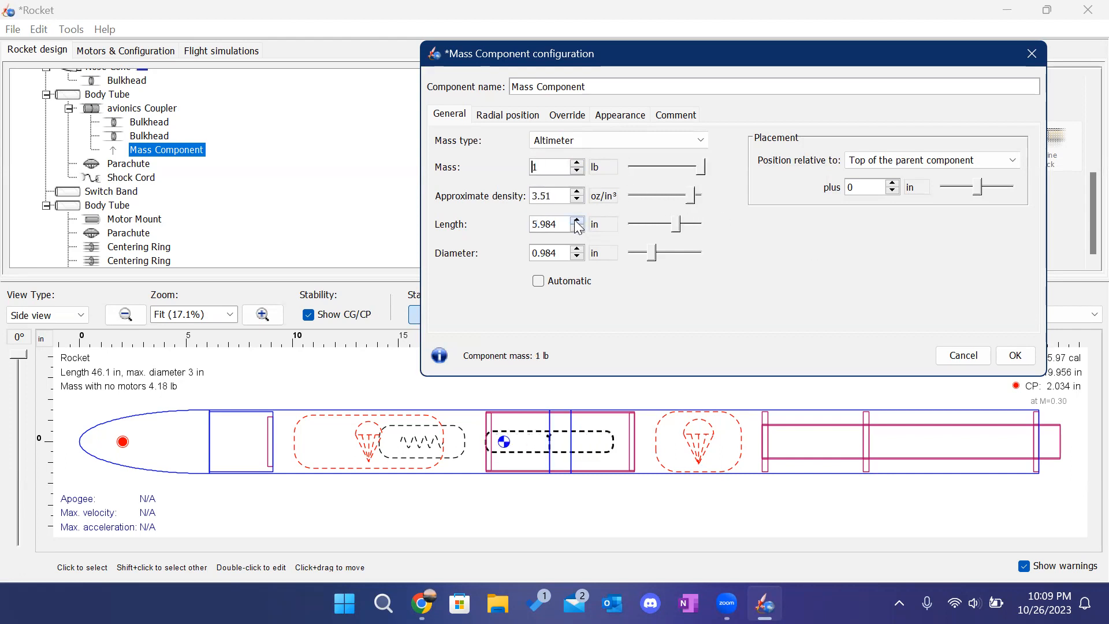
double_click(562, 224)
type("6.")
key("Return")
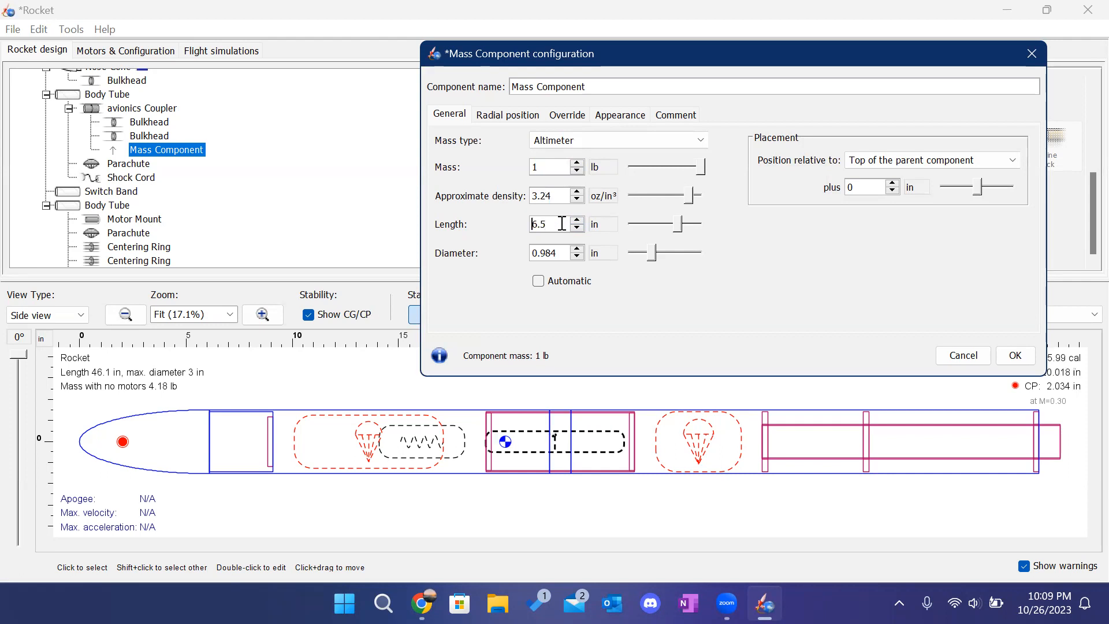
left_click(540, 282)
double_click(547, 224)
type("6.")
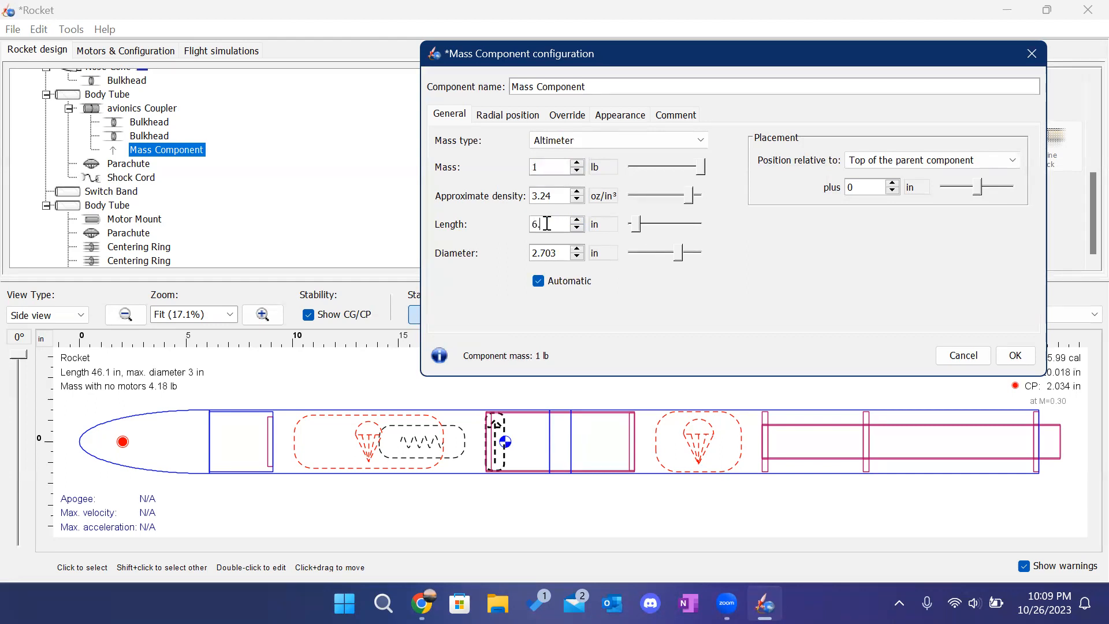
type("5")
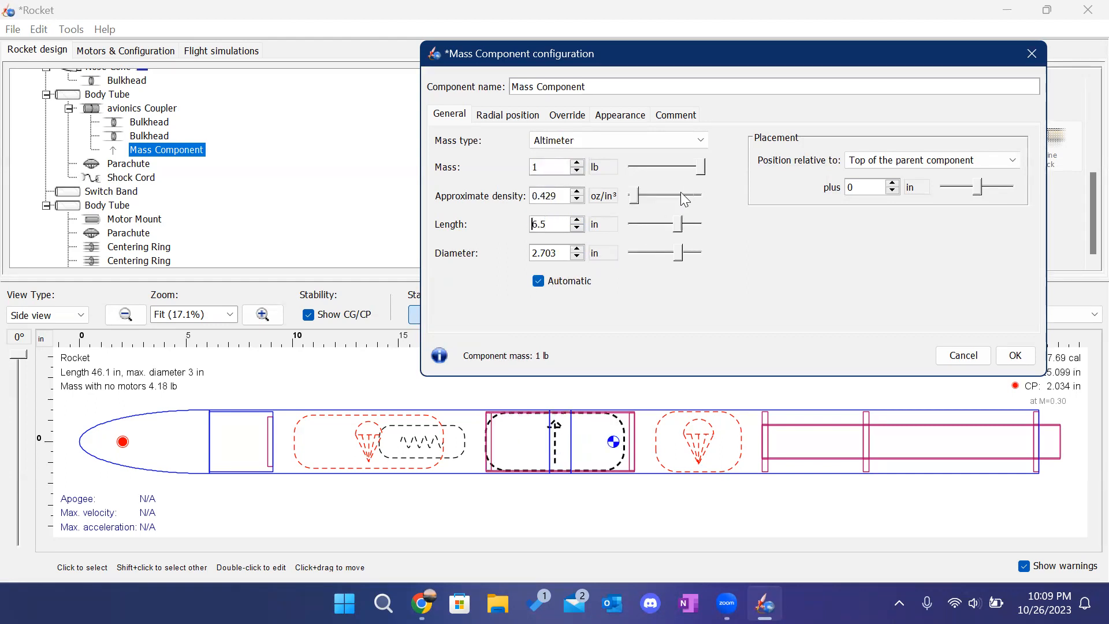
Position the altimeter mass 0.25 in from the top of the parent component and accept its configuration.
type("0.5")
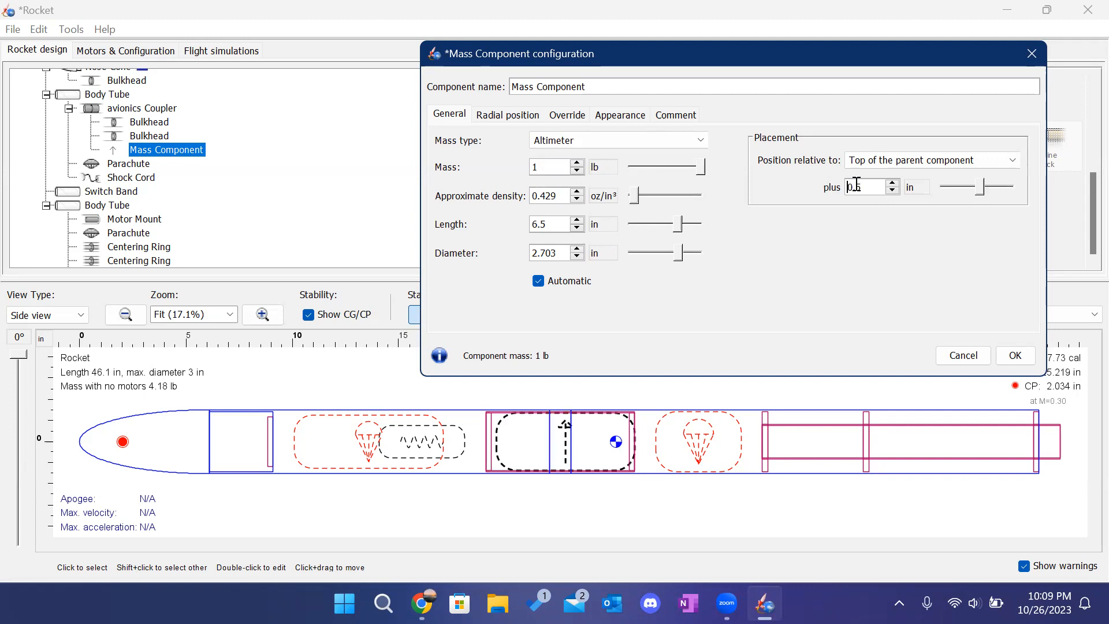
left_click(856, 185)
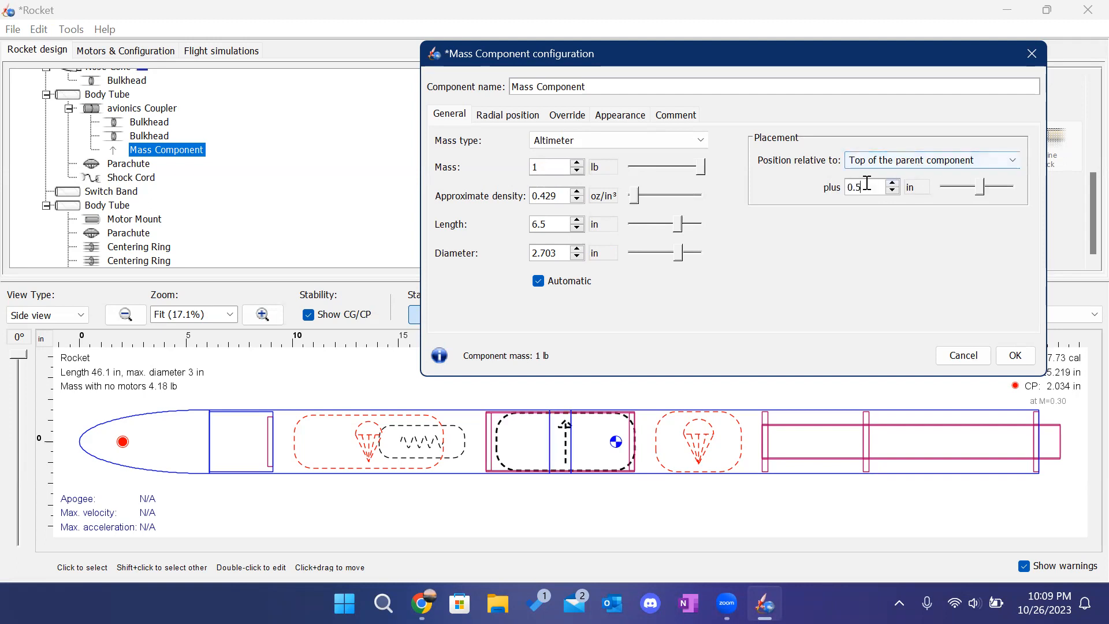
type("2")
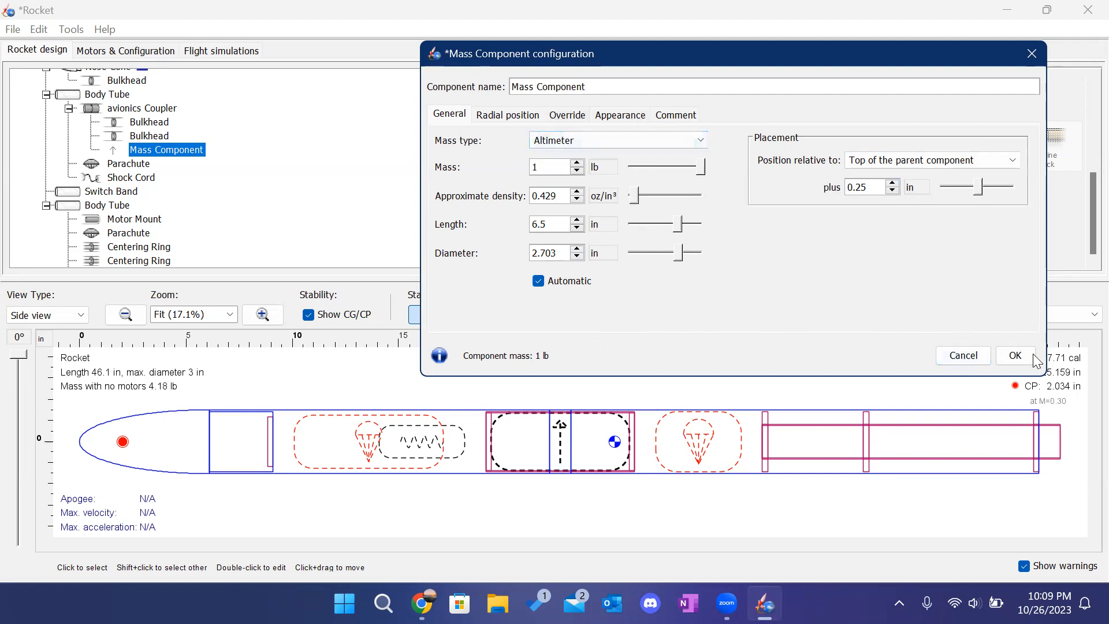
left_click(1016, 356)
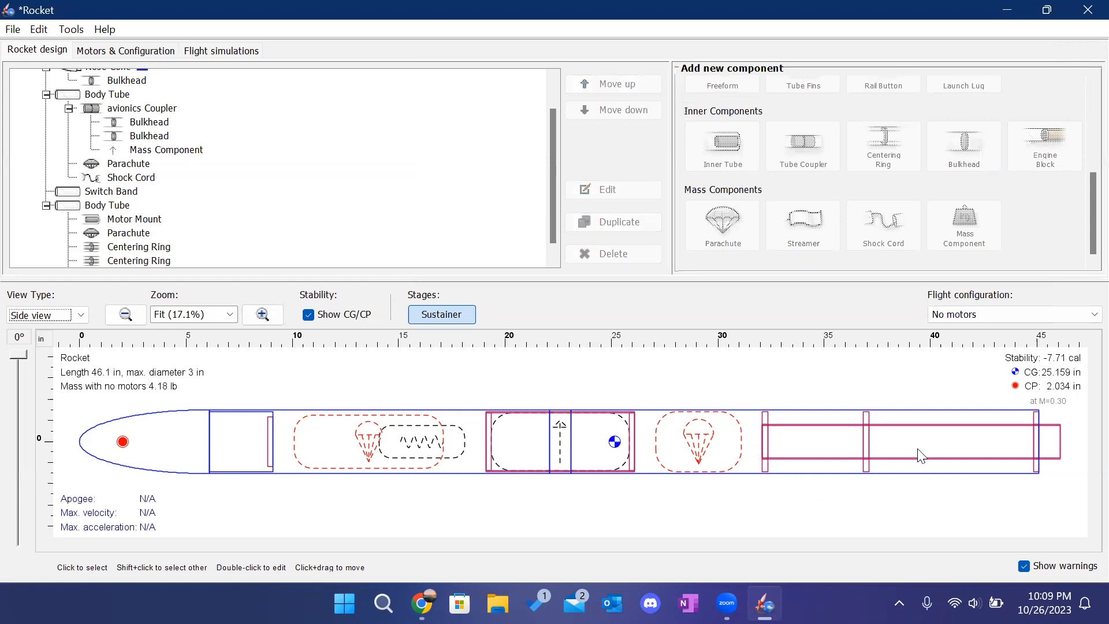
Add a trapezoidal fin set with 4 fins to the rear body tube.
left_click(931, 420)
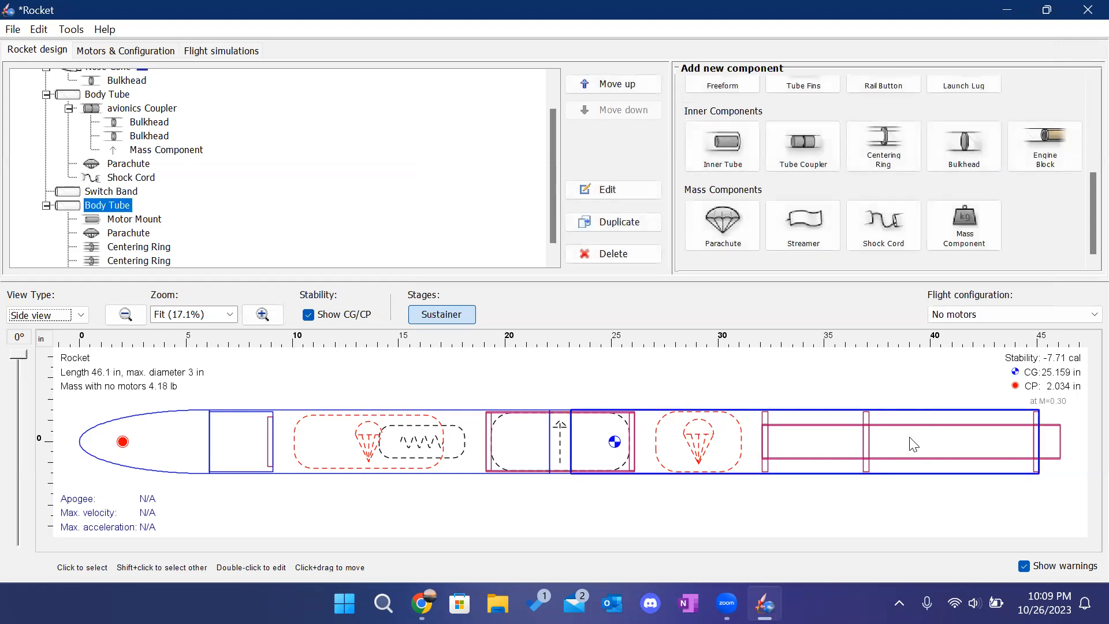
left_click(975, 496)
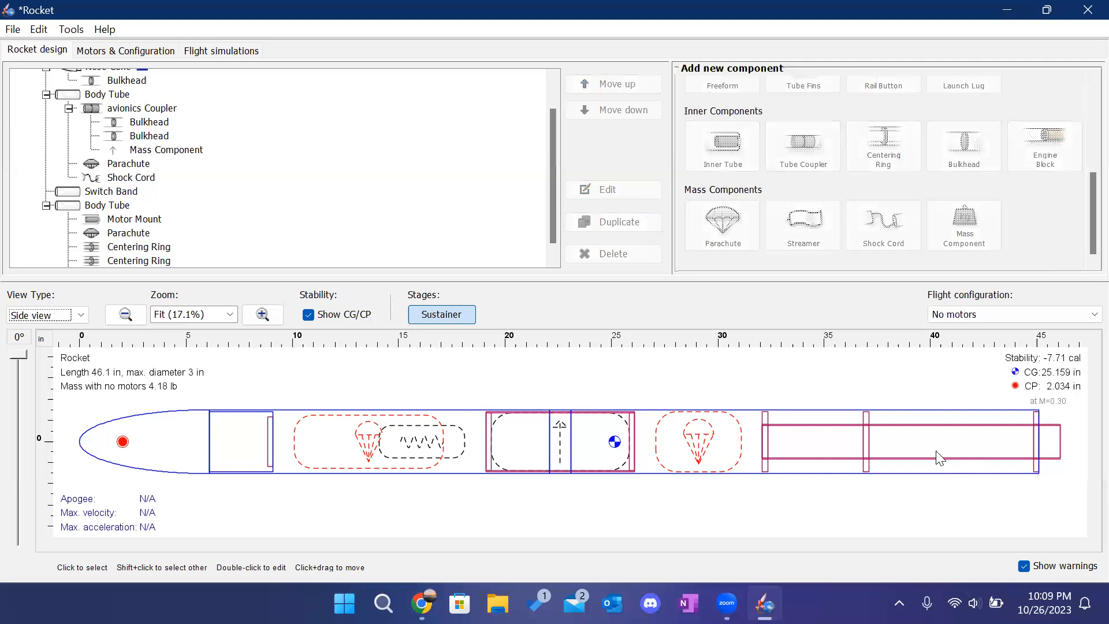
left_click(929, 419)
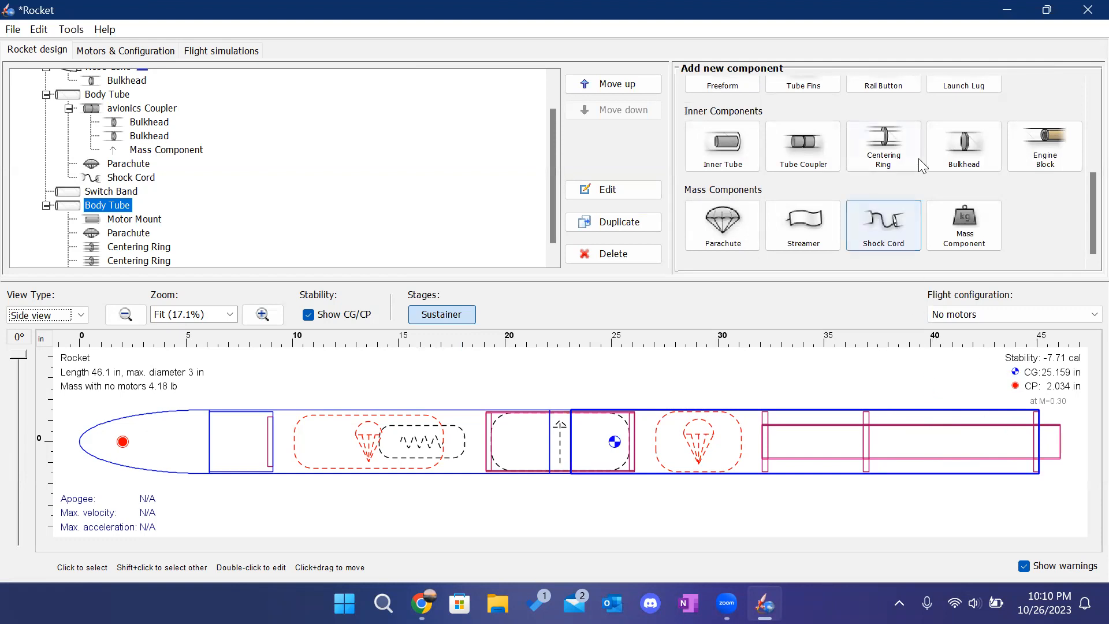
scroll(946, 179, "up", 3)
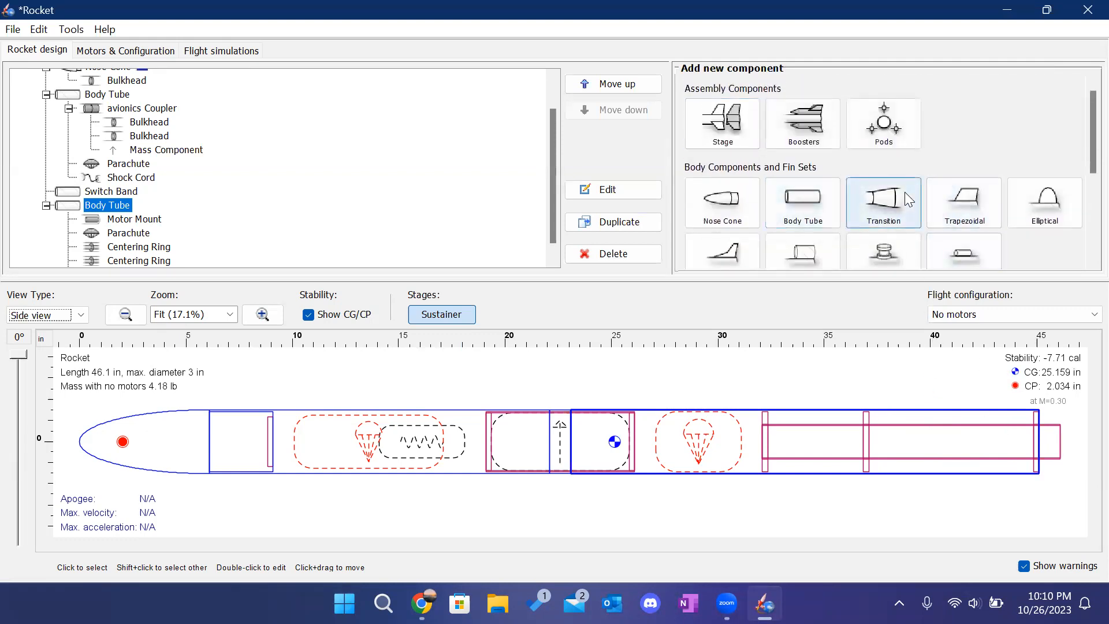
scroll(867, 184, "down", 1)
scroll(878, 132, "down", 1)
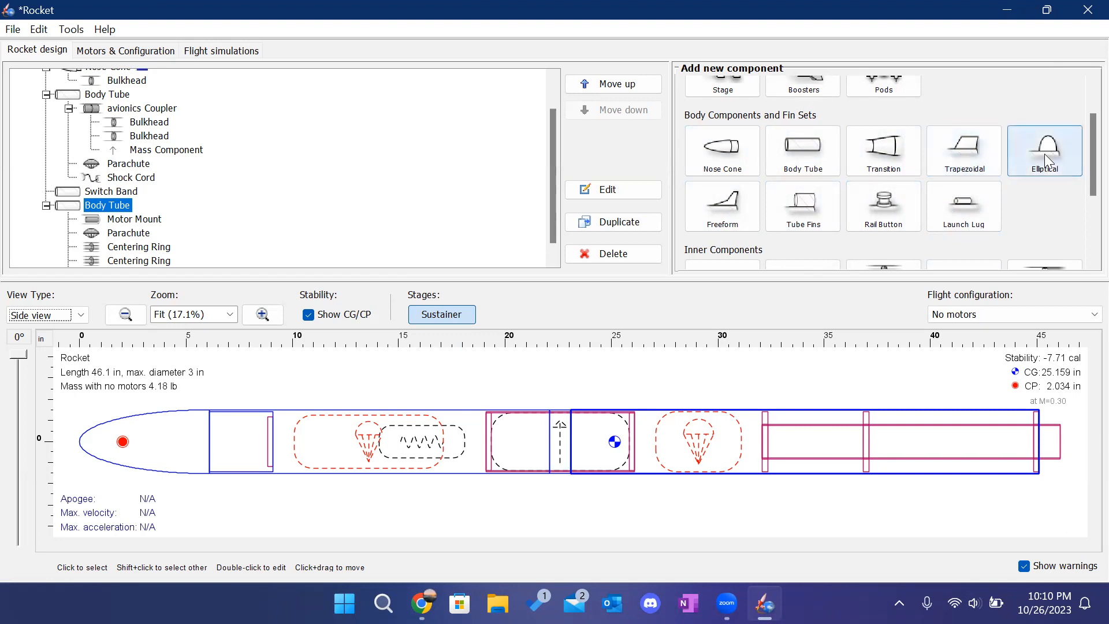
left_click(979, 153)
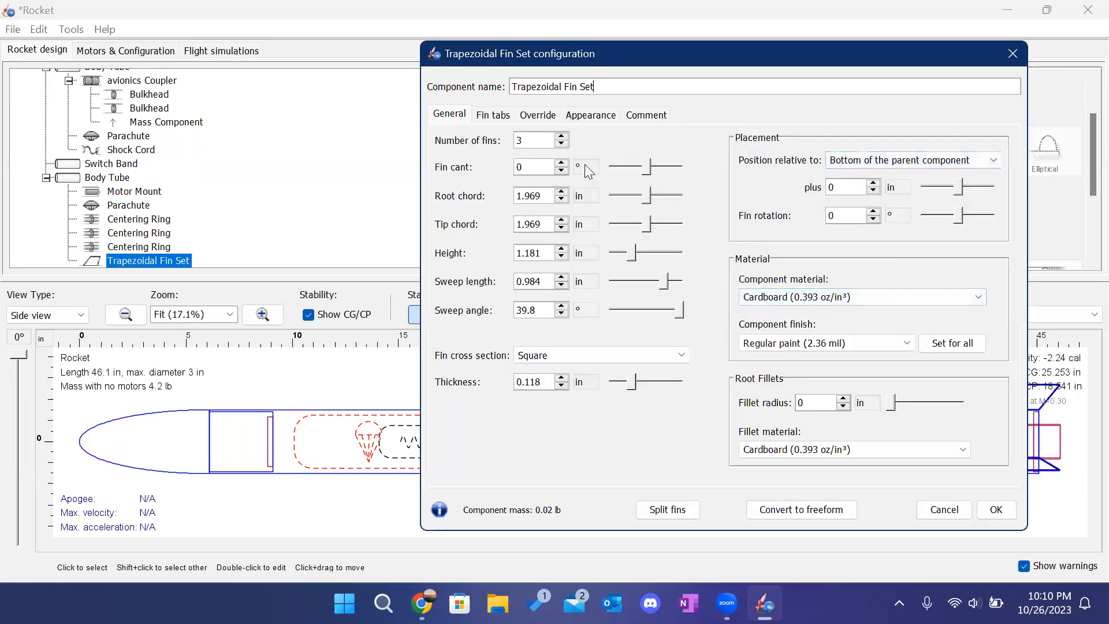
left_click(560, 138)
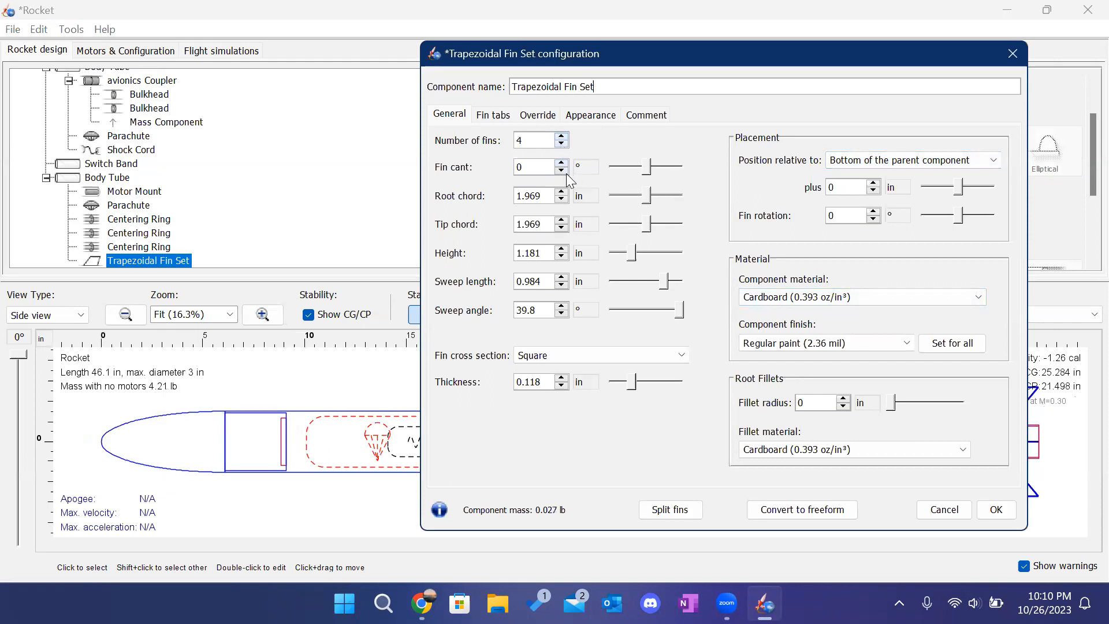
Try a fin cant of 15° on the fin set, and return it to 0°.
left_click_drag(646, 54, 388, 50)
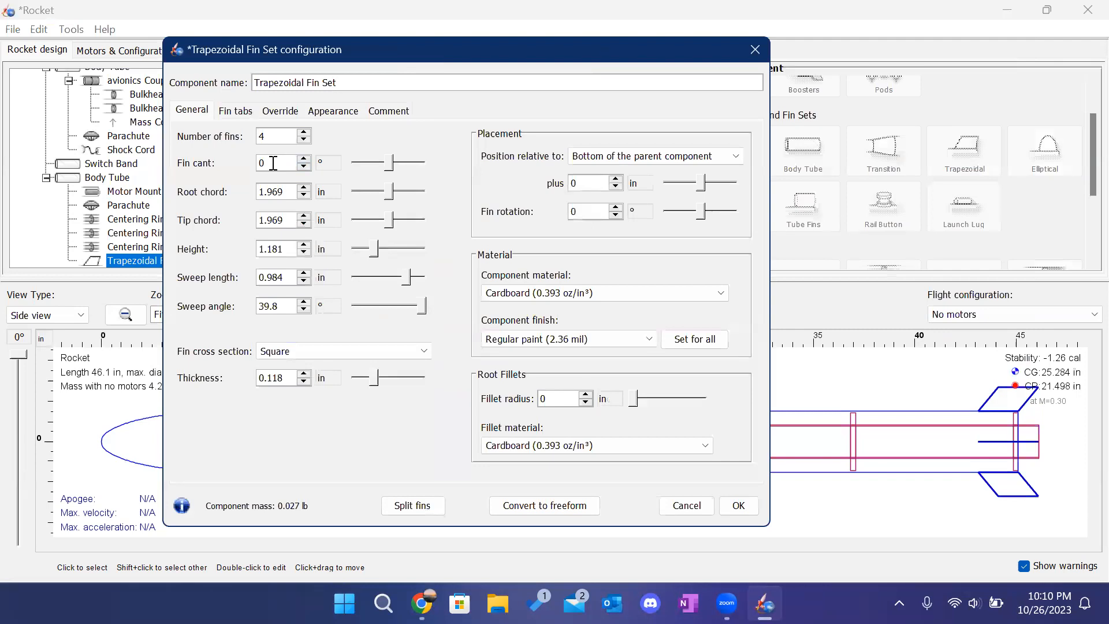
left_click(304, 159)
left_click_drag(304, 161, 304, 161)
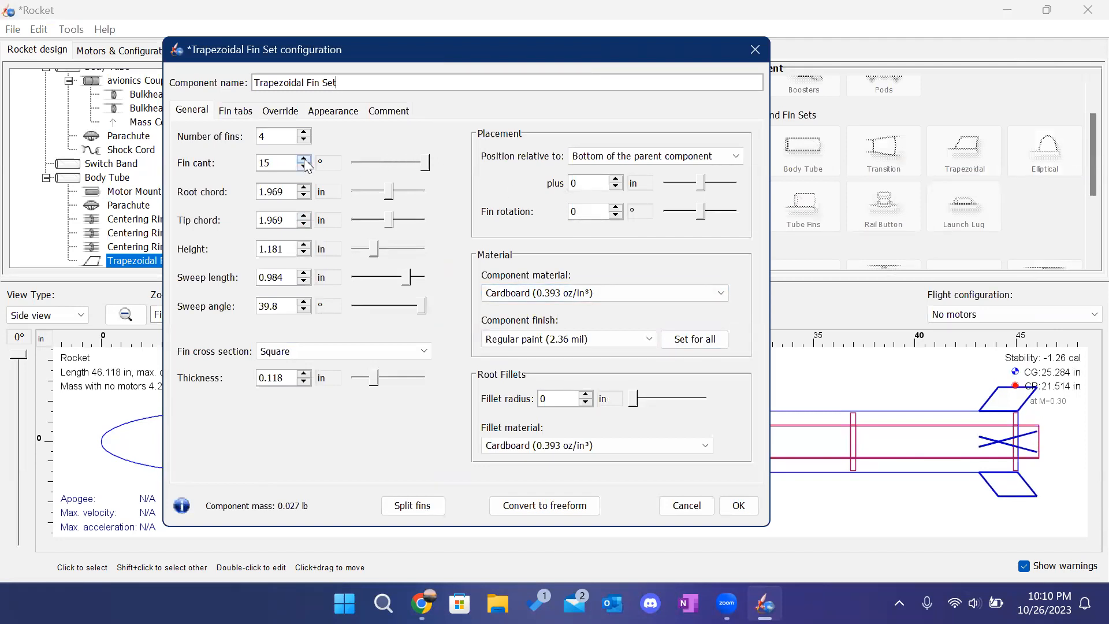
left_click_drag(304, 166, 304, 166)
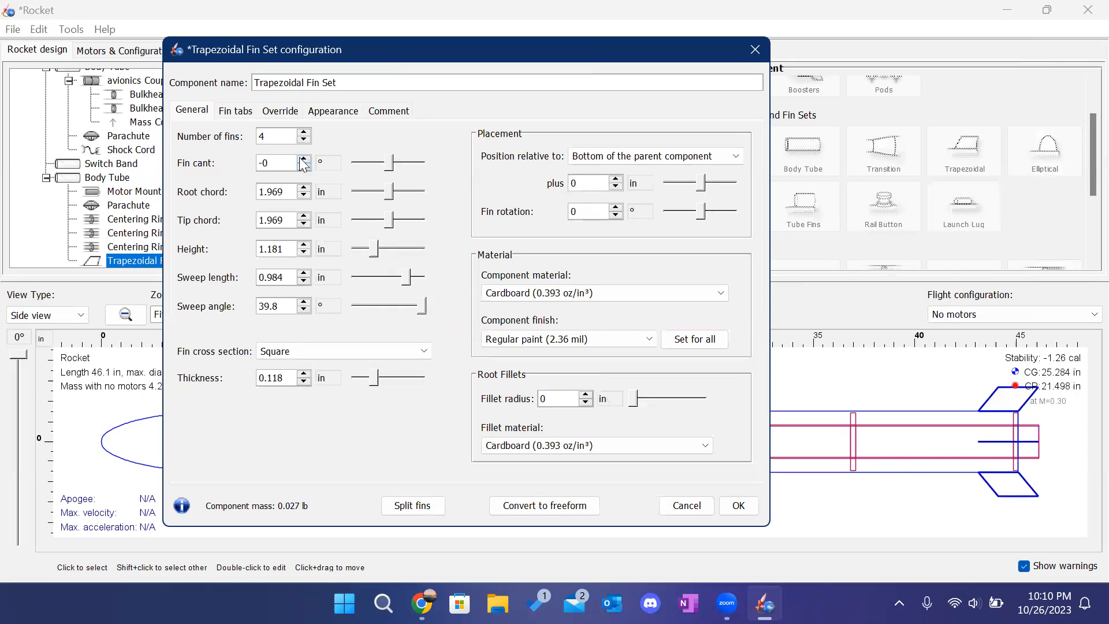
Set the fin set's root chord to 7.5 in.
left_click(284, 193)
scroll(309, 194, "up", 4)
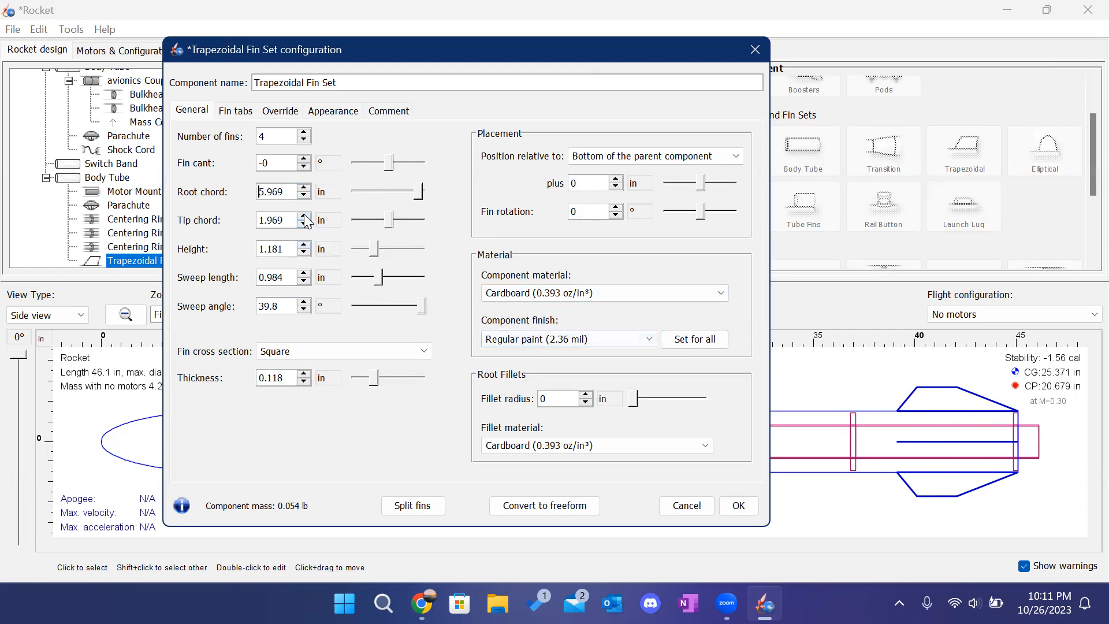
double_click(272, 193)
type("7.5")
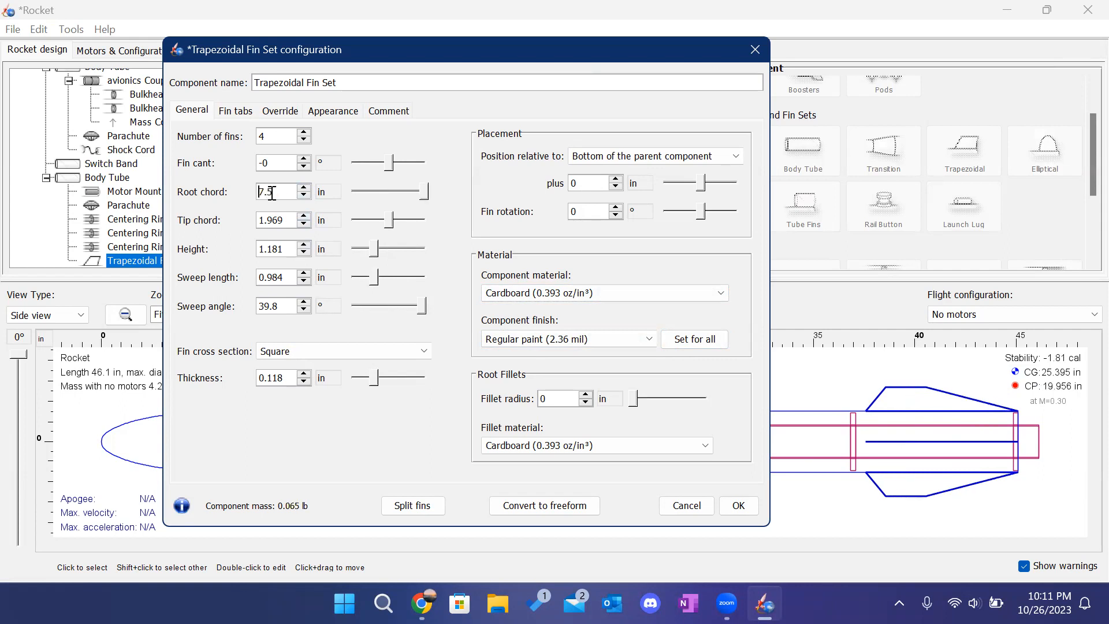
Offset the fin set by -0.25 in relative to the bottom of the parent body tube.
left_click(587, 180)
type(".25")
key("Return")
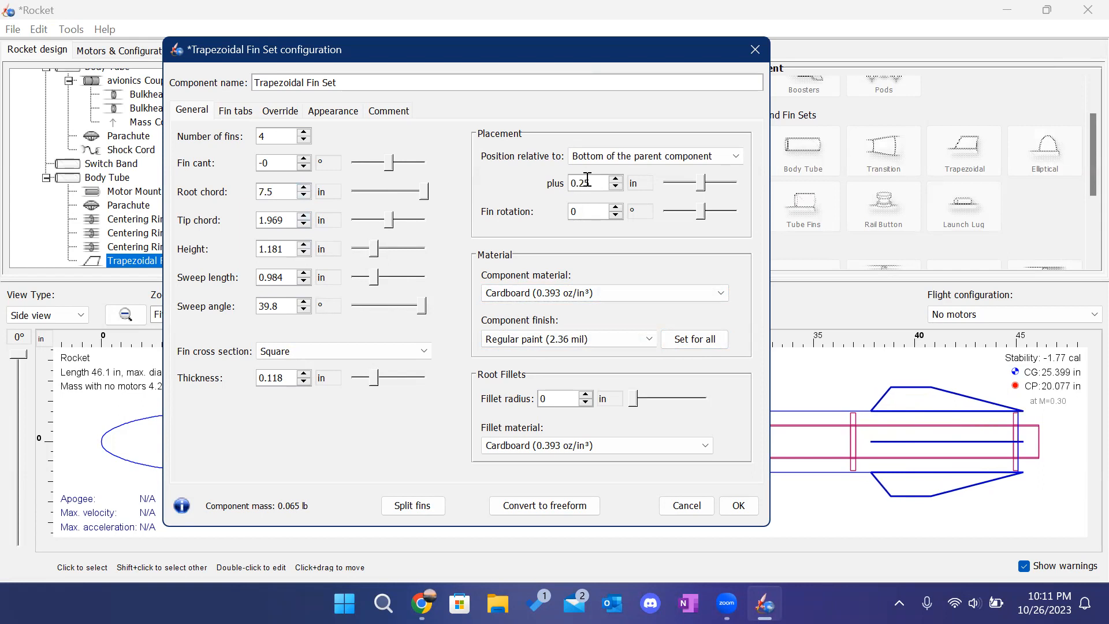
type("-")
key("Return")
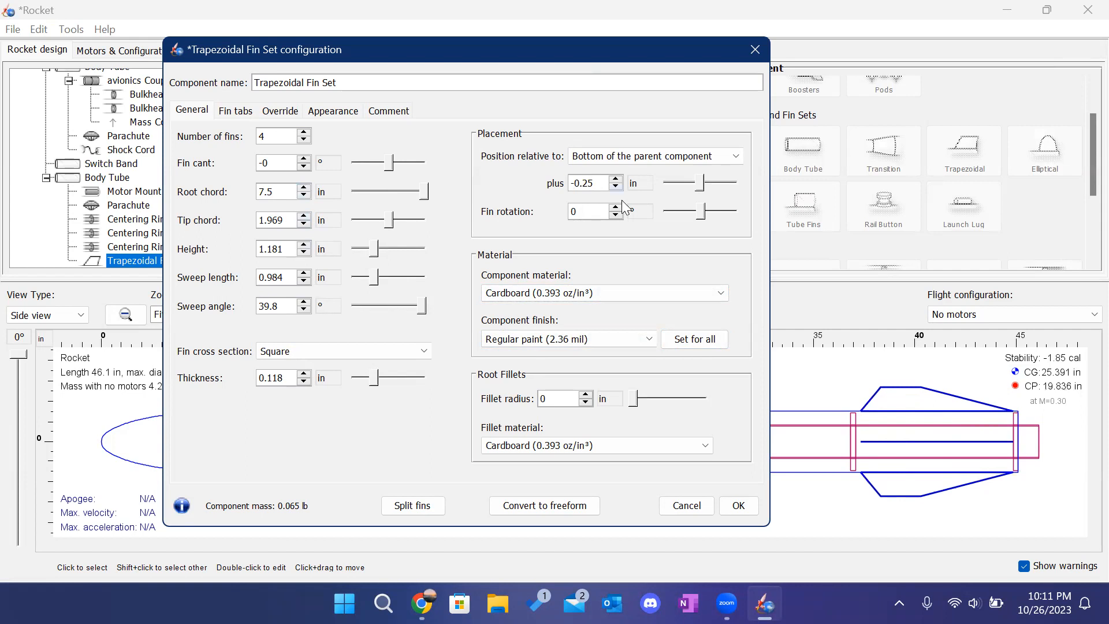
Set the fins' root chord to 7.75 in and their tip chord to 3 in.
left_click(279, 186)
left_click(279, 186)
type("7")
key("Return")
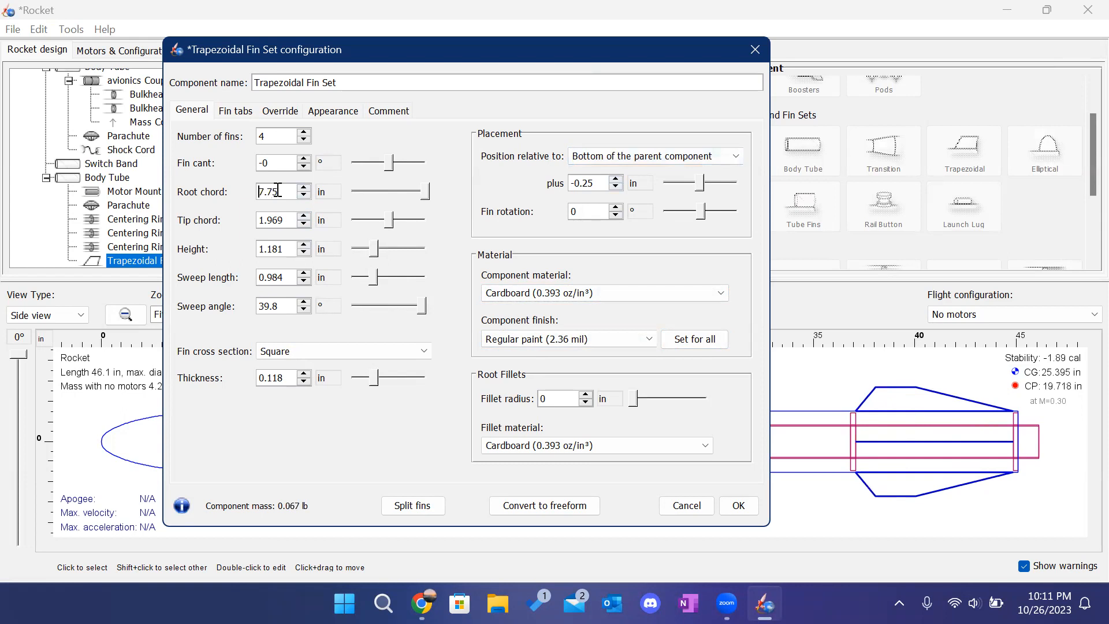
left_click(284, 220)
type("3")
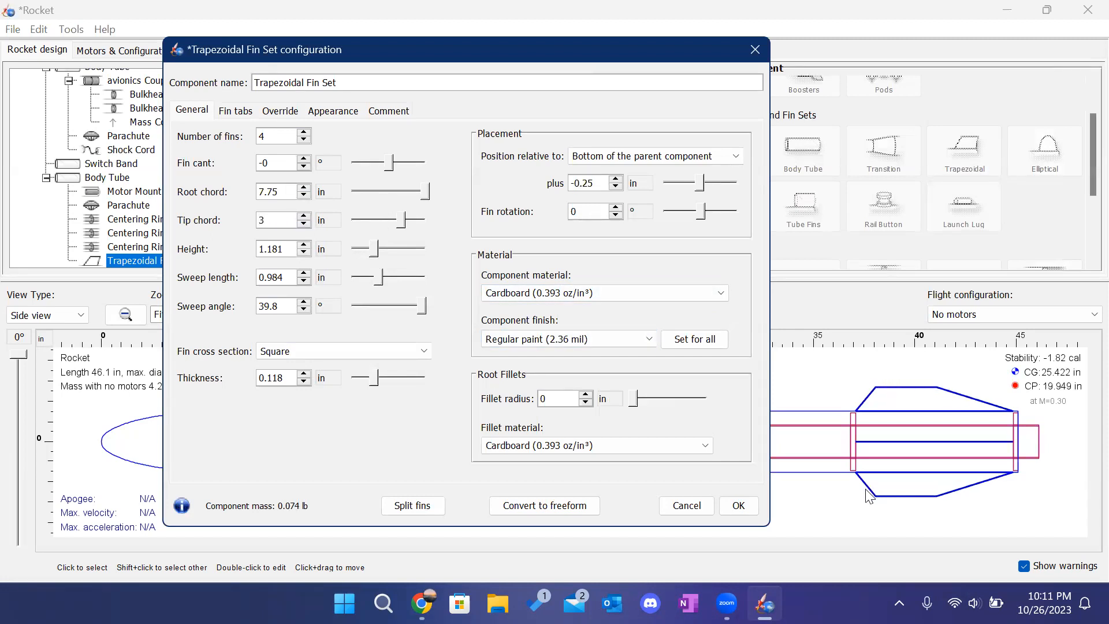
Set the fin height to 3 in and increase the sweep length to 1.984 in.
left_click(281, 250)
type("3")
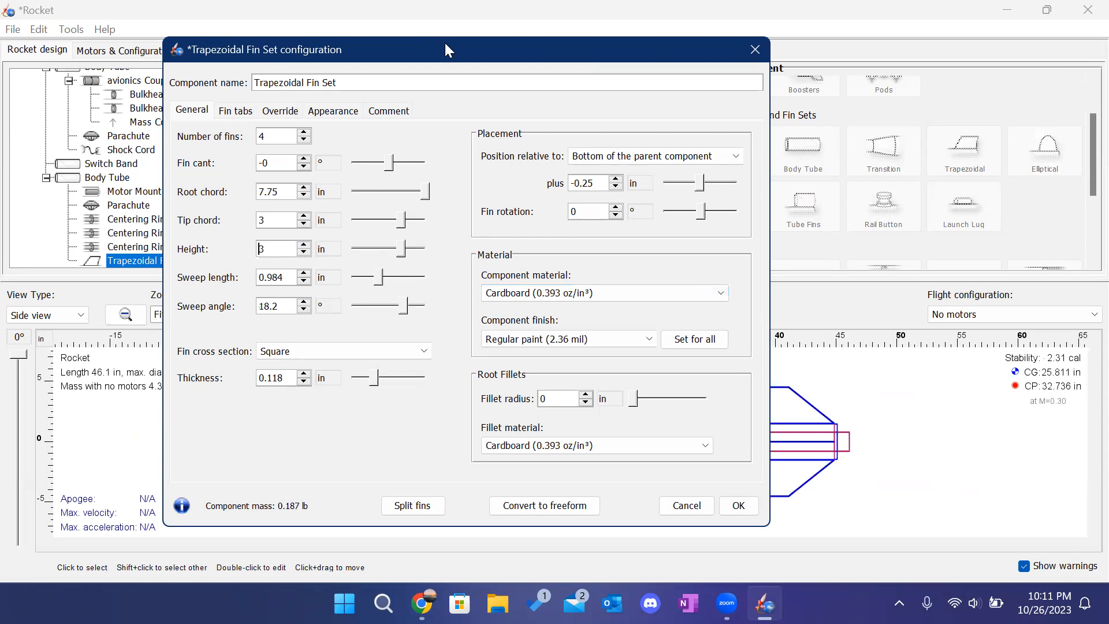
left_click_drag(447, 50, 361, 49)
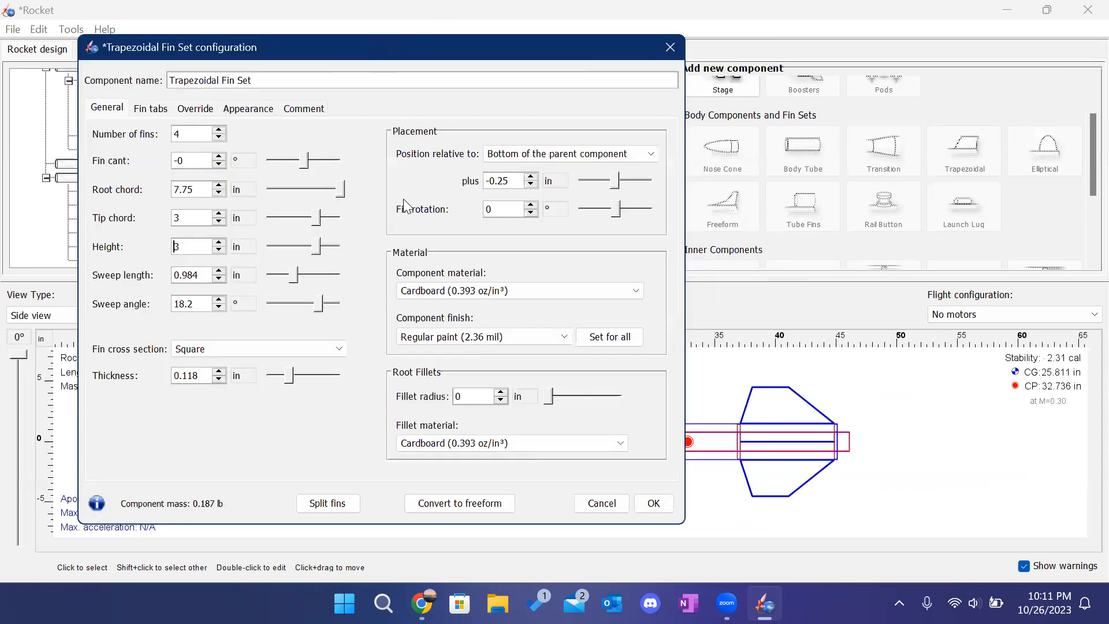
left_click(219, 271)
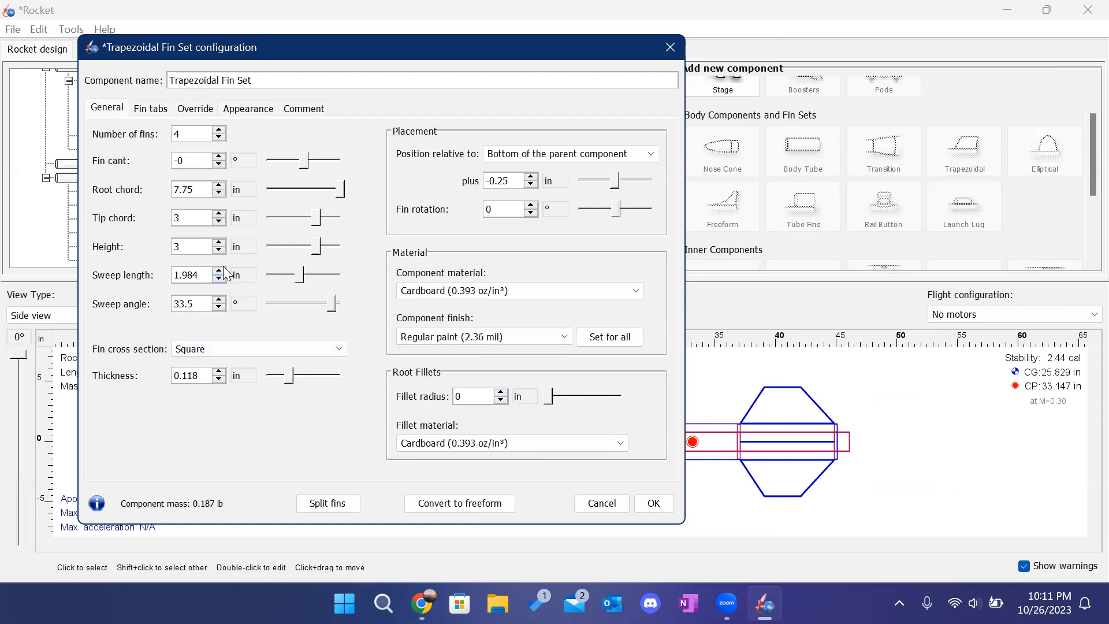
Set the fins' sweep angle to 57.5°, giving a sweep length of 4.706 in.
left_click_drag(219, 301, 219, 301)
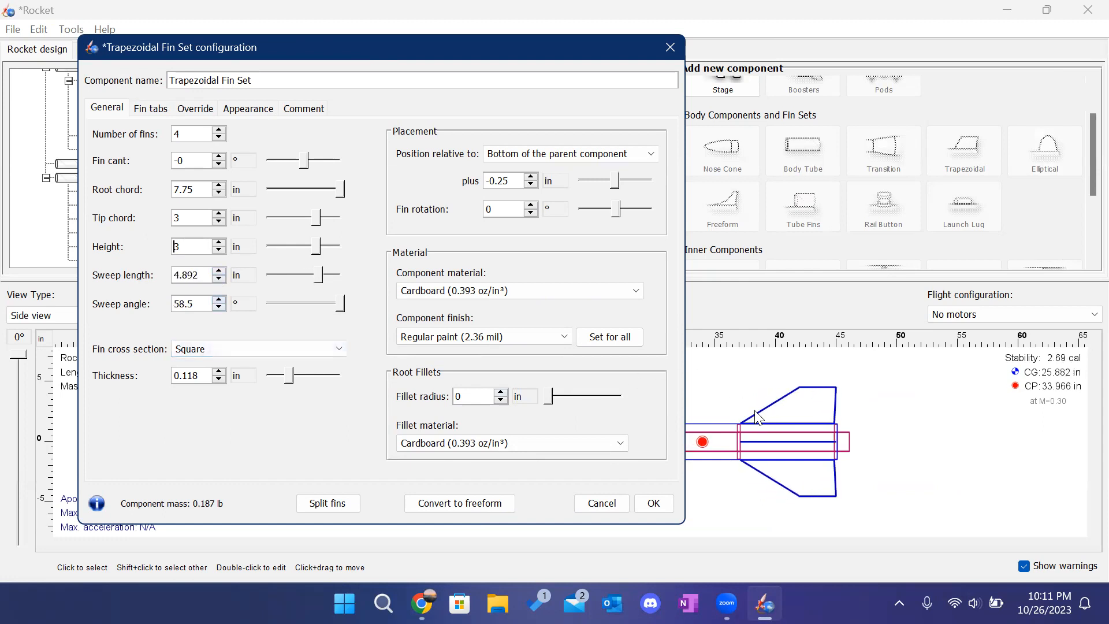
left_click(221, 308)
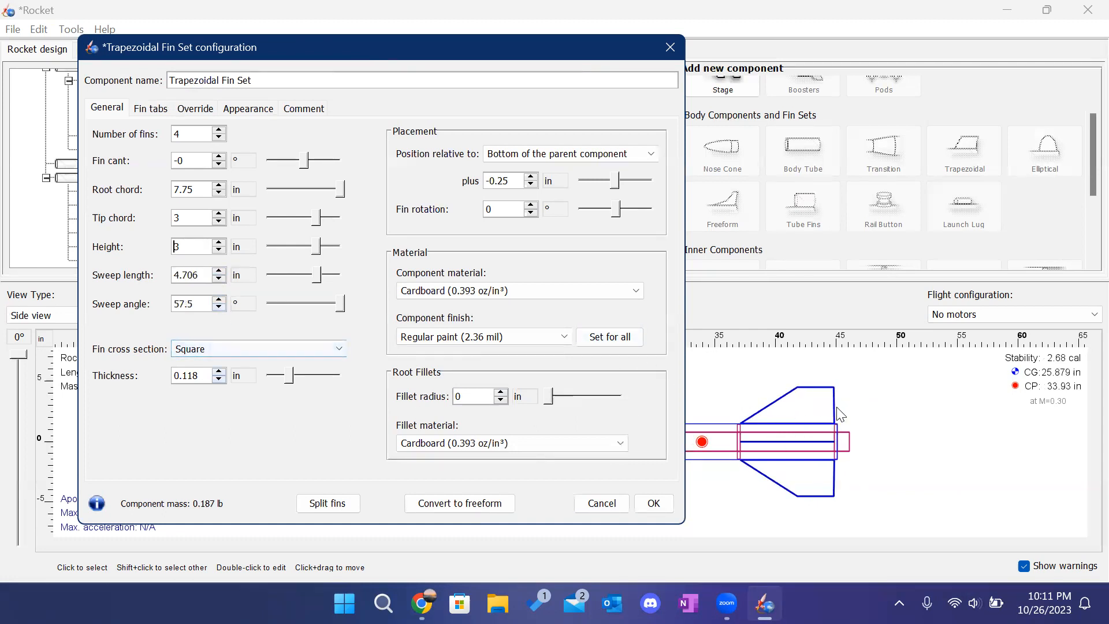
left_click(174, 248)
Try a fin thickness of 2.118 in with the fin area enlarged, and restore it to 0.118 in.
left_click(199, 348)
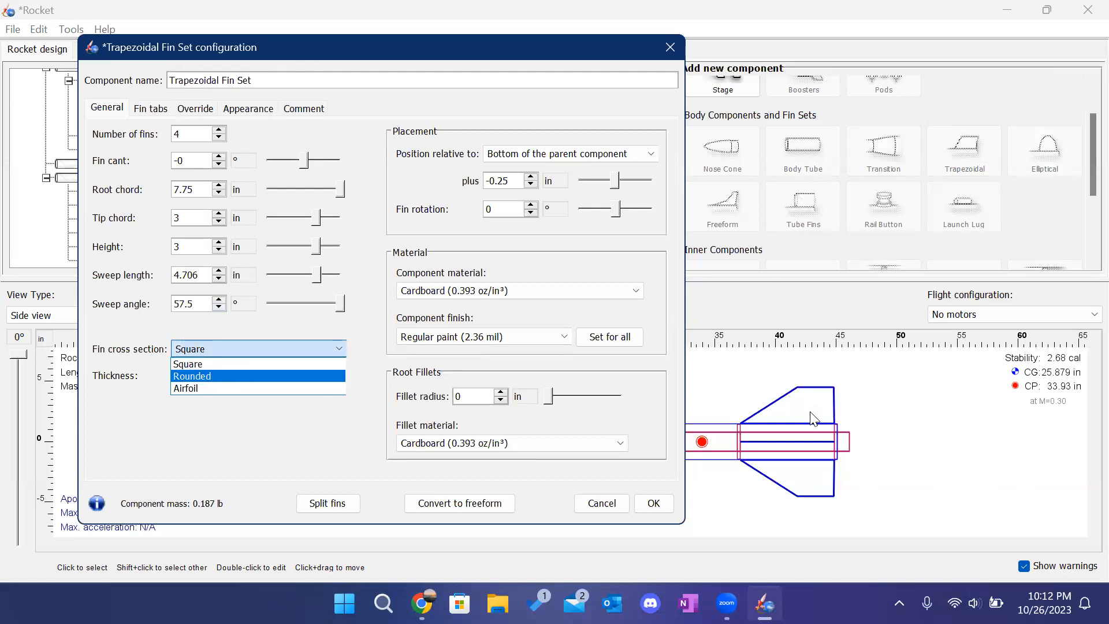
left_click(556, 46)
left_click_drag(556, 46, 599, 422)
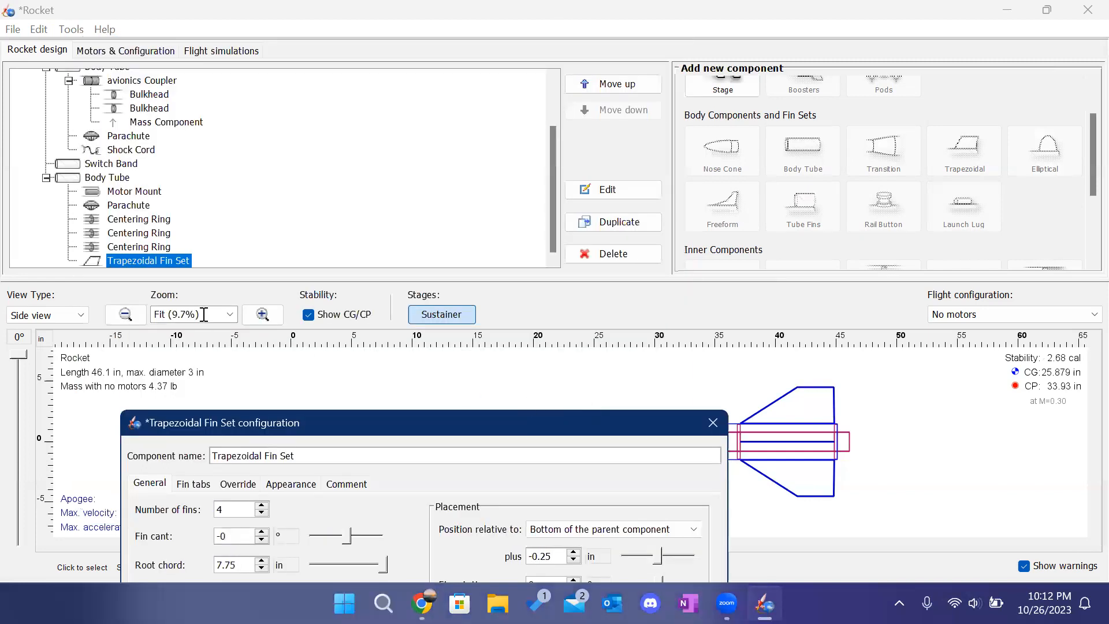
left_click(263, 314)
left_click(263, 315)
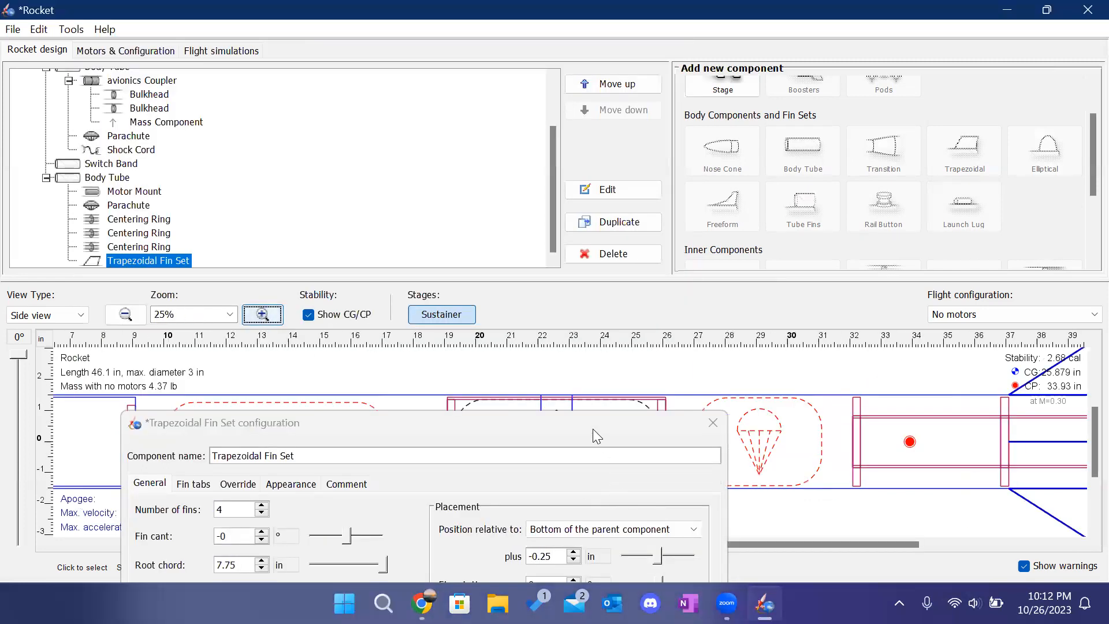
left_click_drag(593, 429, 512, 214)
left_click_drag(826, 544, 939, 545)
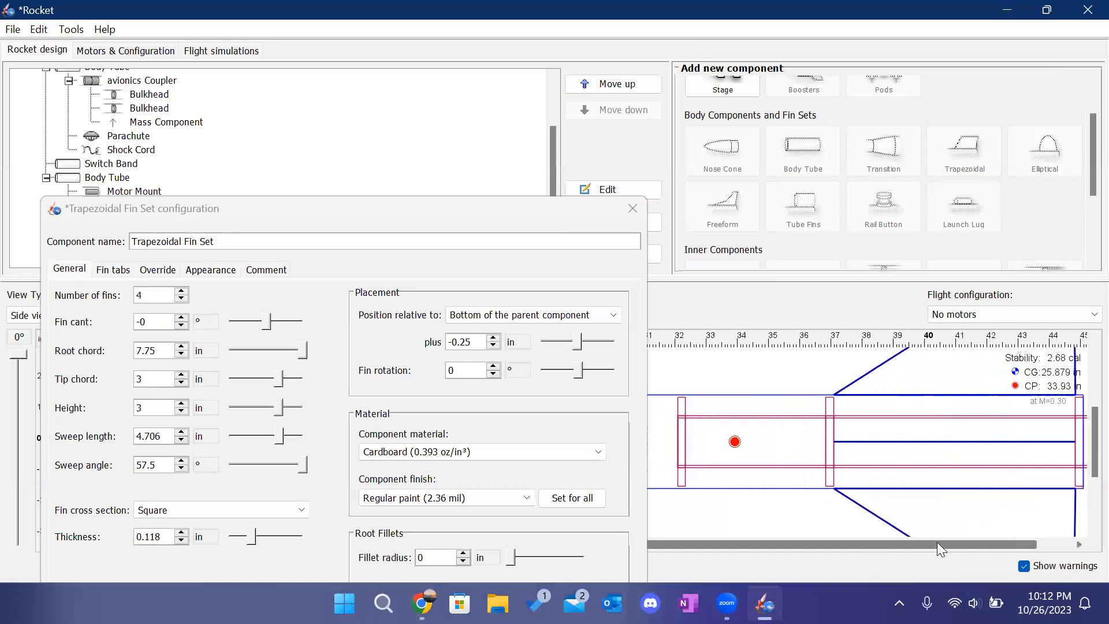
left_click(182, 534)
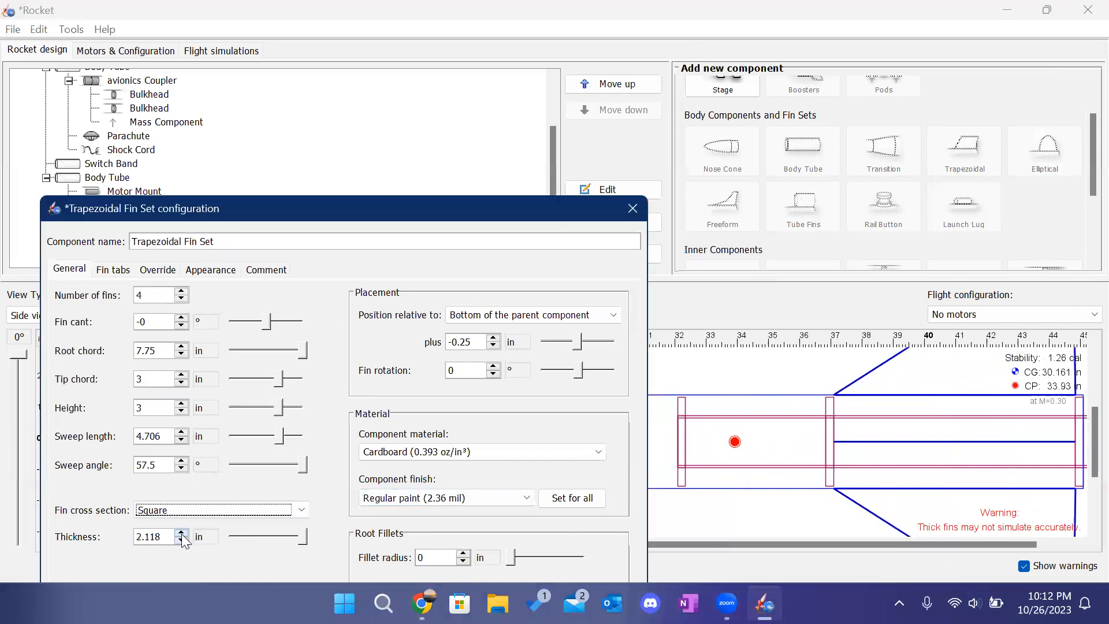
left_click(184, 542)
left_click(184, 542)
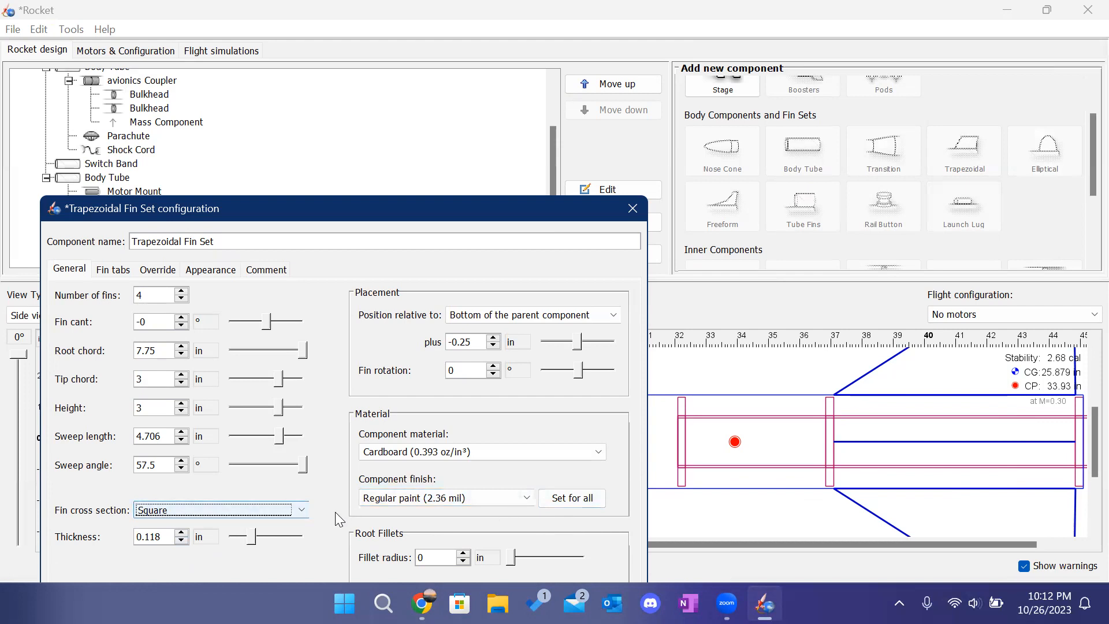
Try the Rounded and Airfoil fin cross sections and return the fin set to Square.
left_click(226, 516)
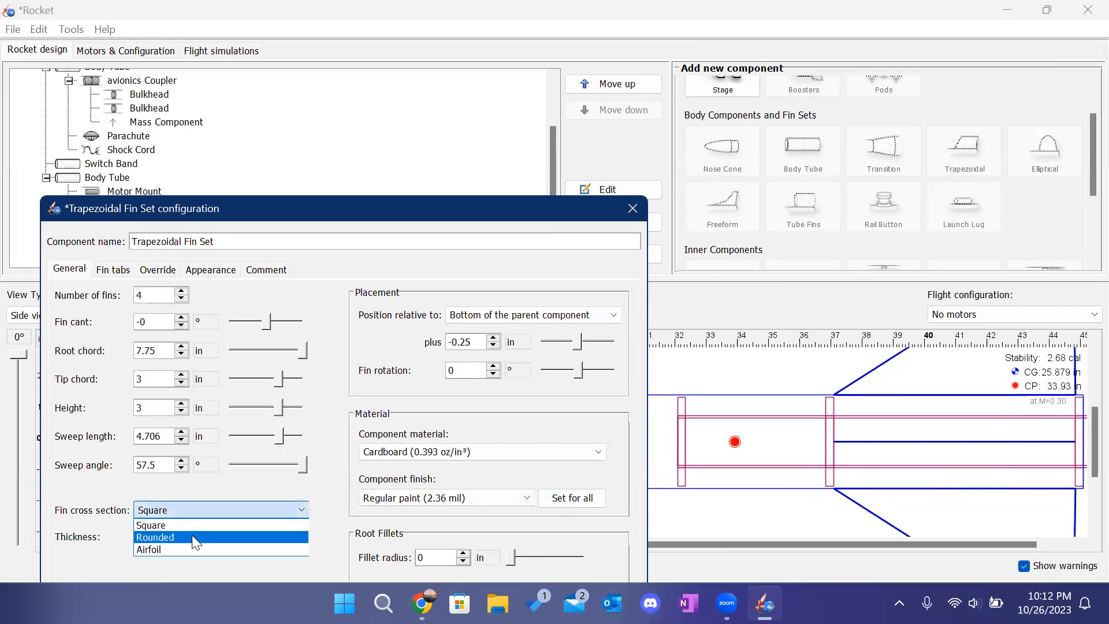
left_click(191, 536)
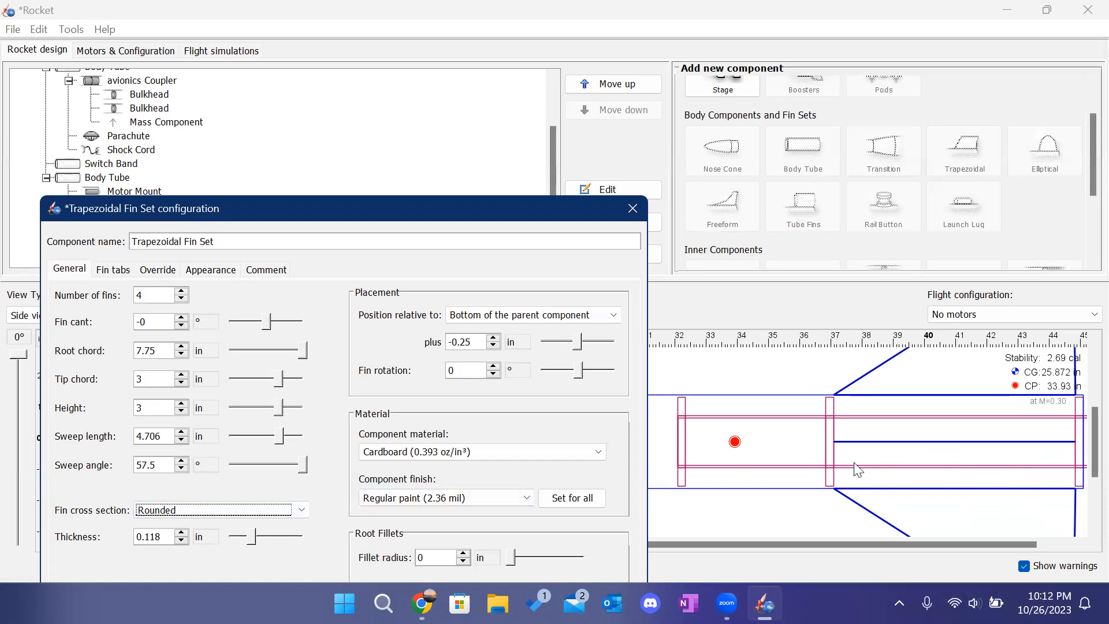
left_click(270, 511)
left_click(231, 549)
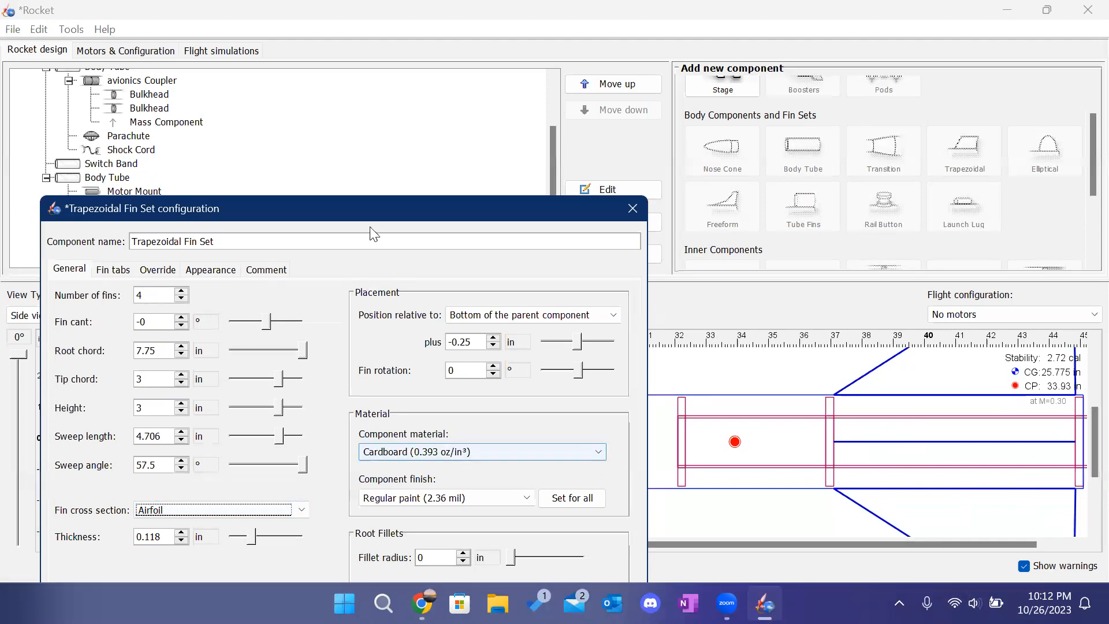
left_click_drag(384, 208, 389, 87)
left_click(253, 390)
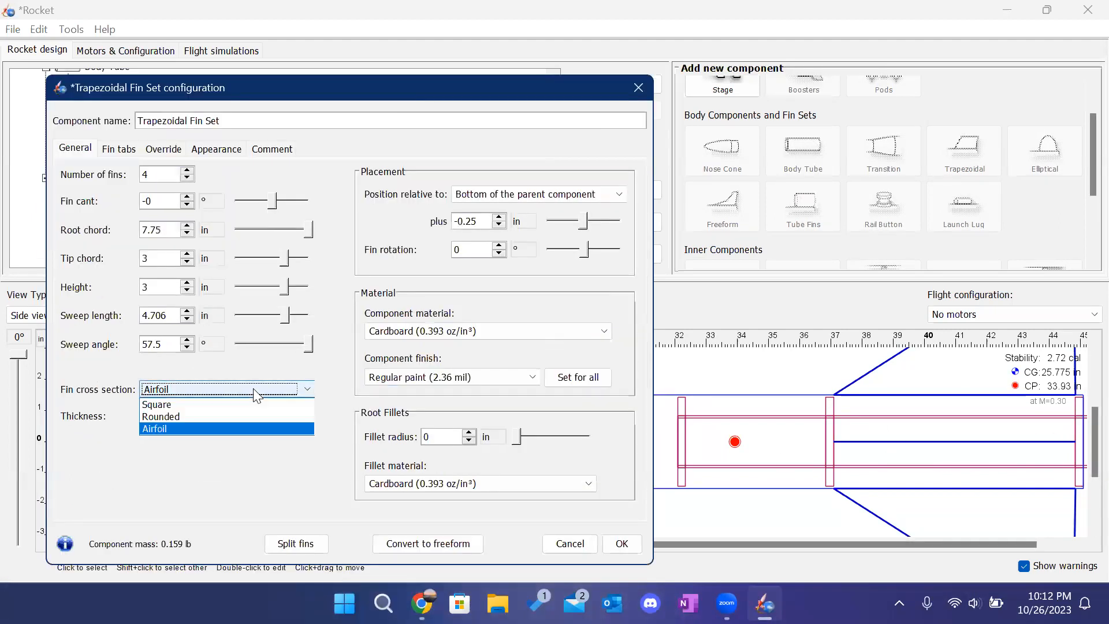
left_click(238, 416)
left_click(234, 390)
left_click(229, 407)
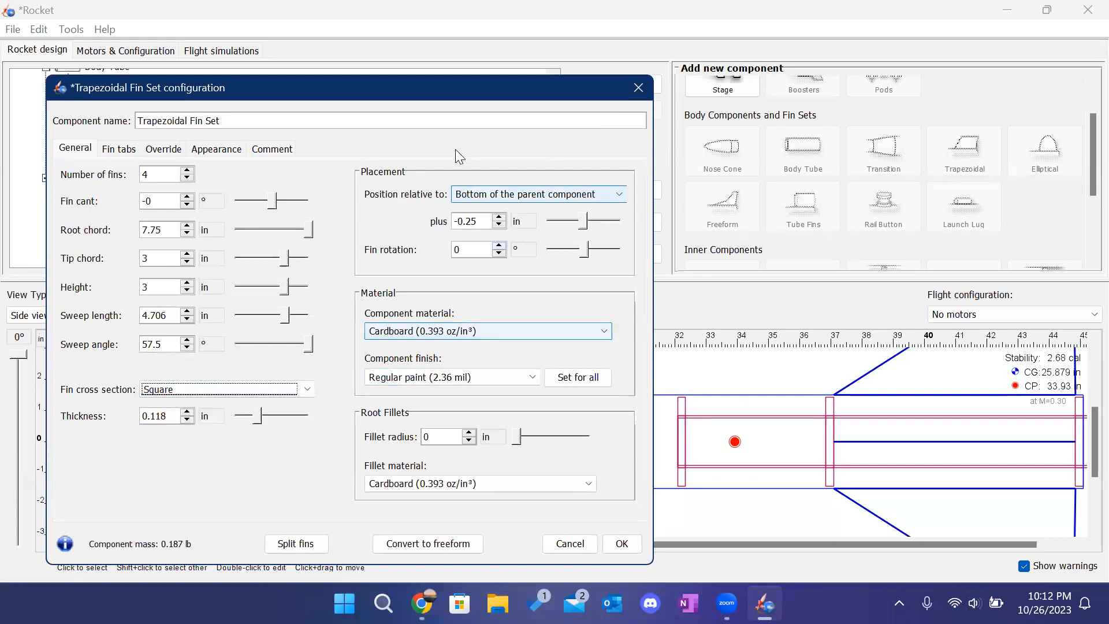
Set the fin thickness to 1/8 in.
left_click_drag(471, 87, 467, 54)
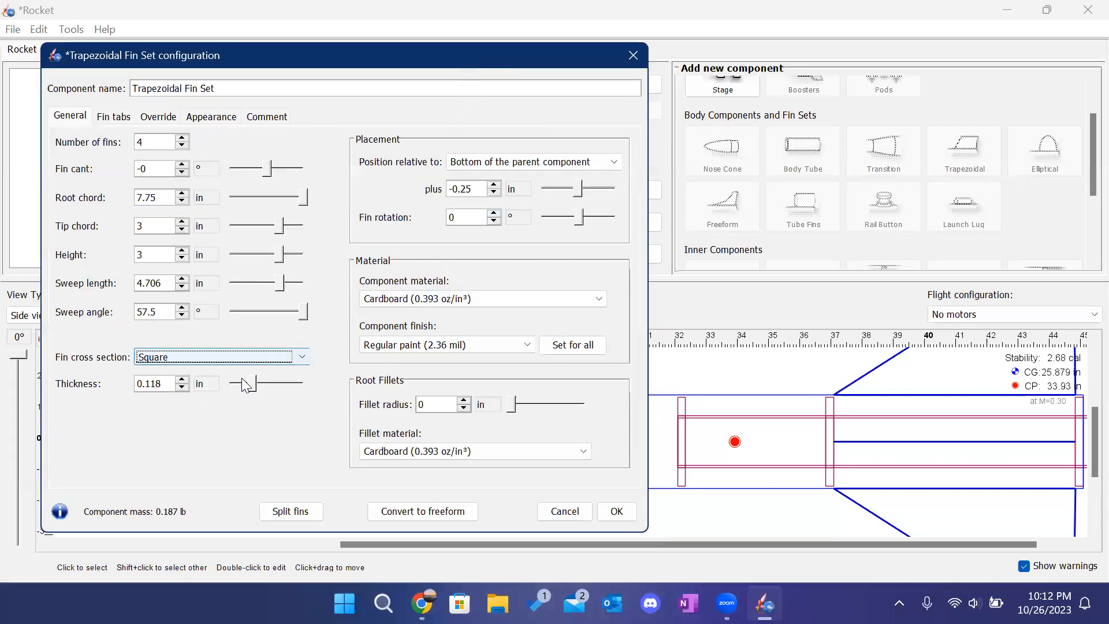
left_click(161, 380)
type("1/8")
key("Return")
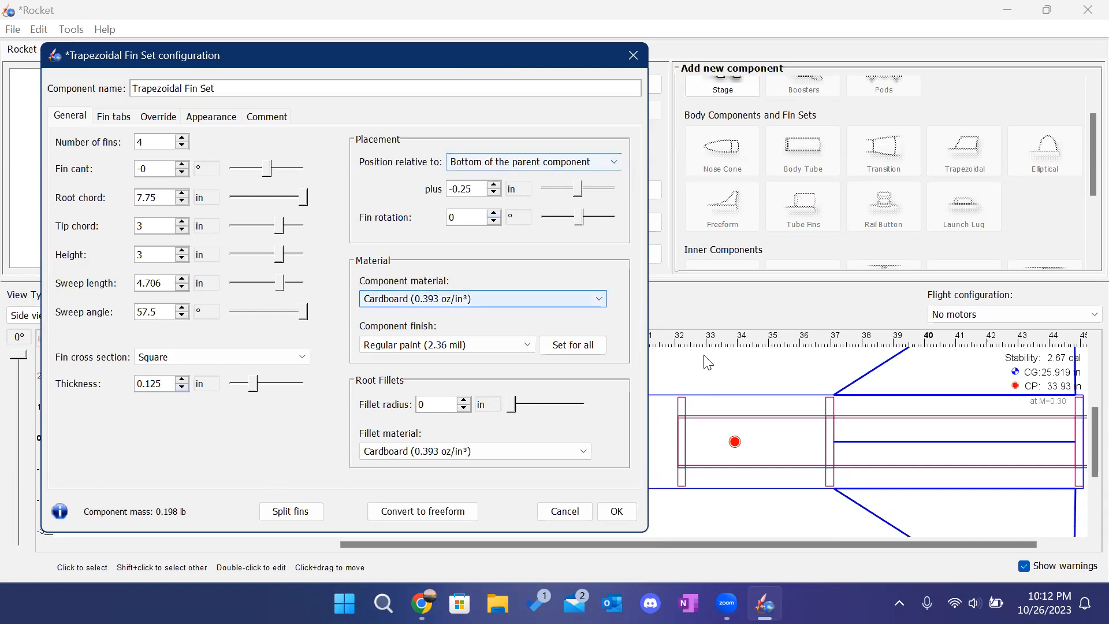
Change the fin set's component material to Fiberglass (1.07 oz/in³).
left_click(419, 301)
scroll(431, 354, "down", 2)
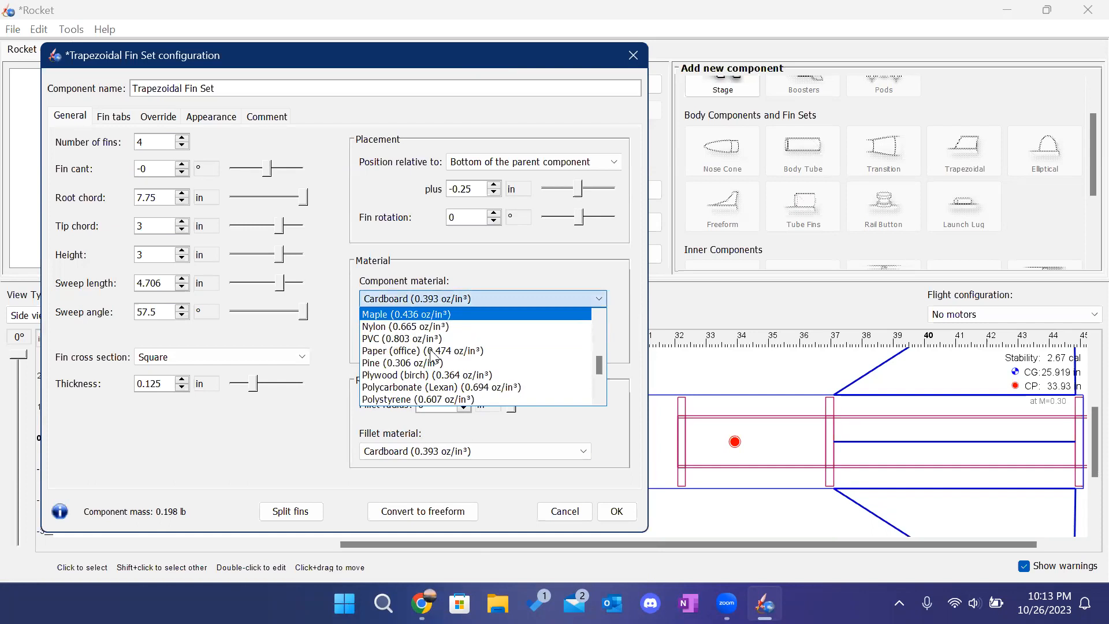
scroll(419, 384, "up", 2)
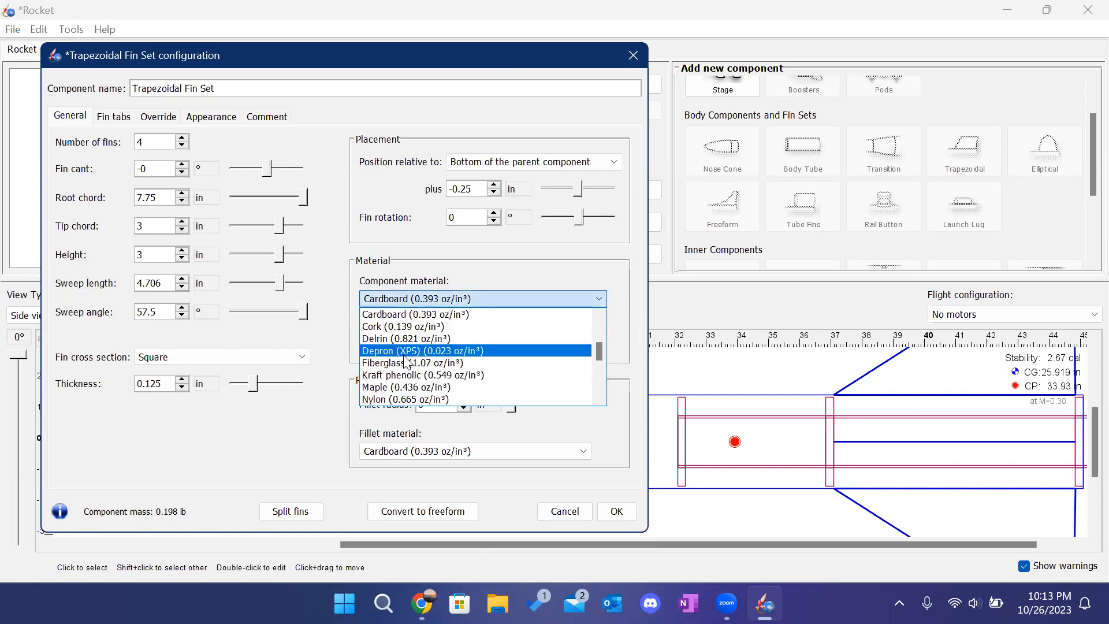
left_click(412, 362)
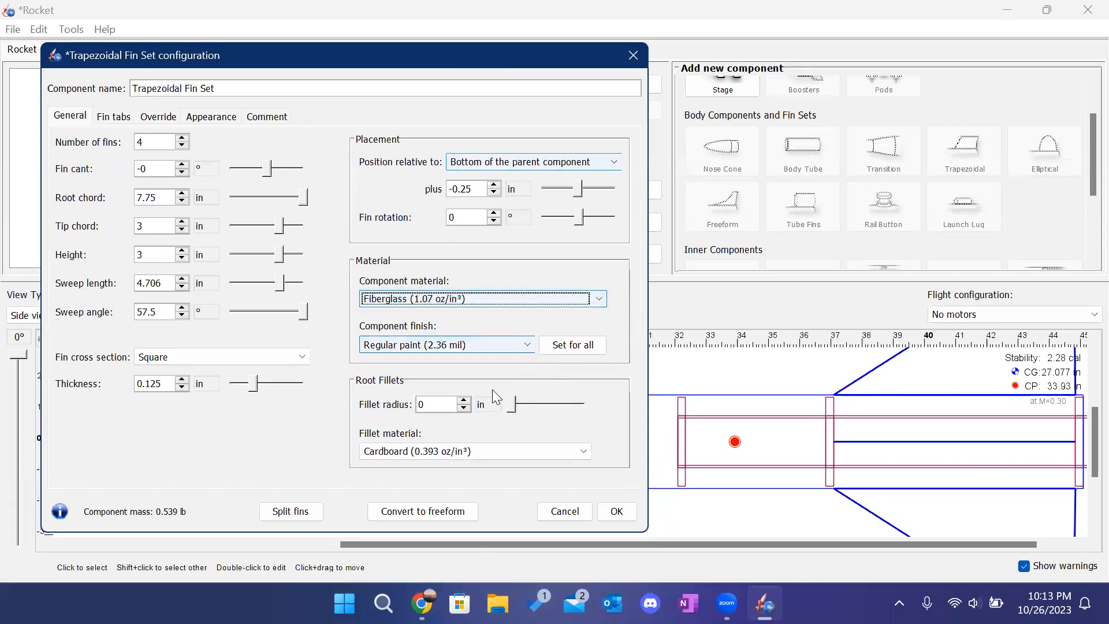
Try a different fin rotation and return it to 0°.
left_click_drag(817, 545, 849, 551)
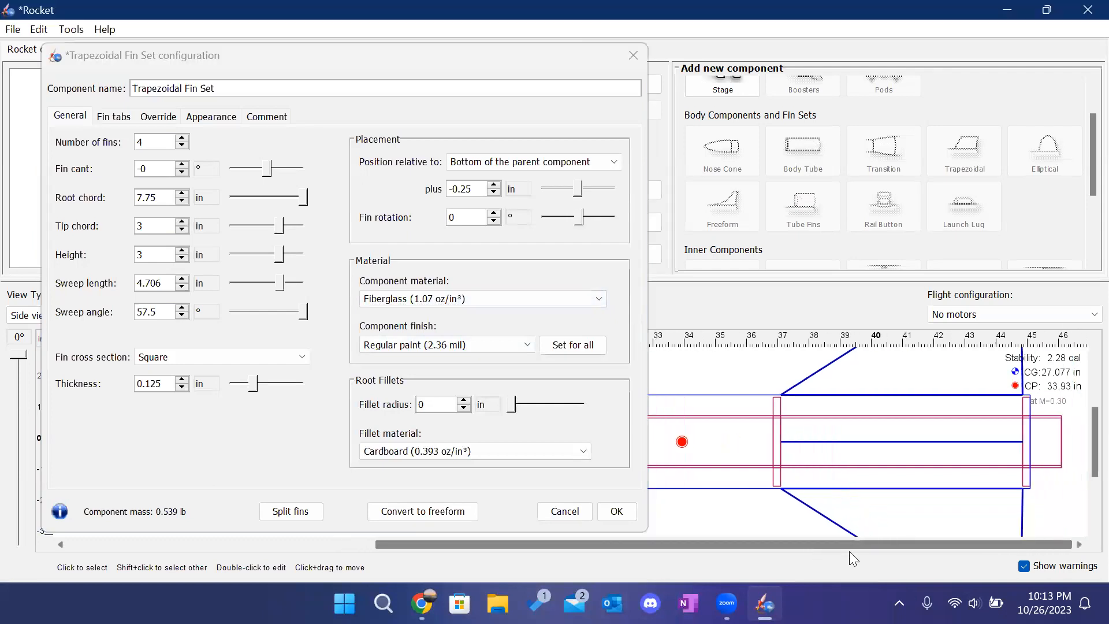
left_click(494, 214)
left_click(494, 214)
left_click(494, 214)
left_click_drag(494, 216, 495, 223)
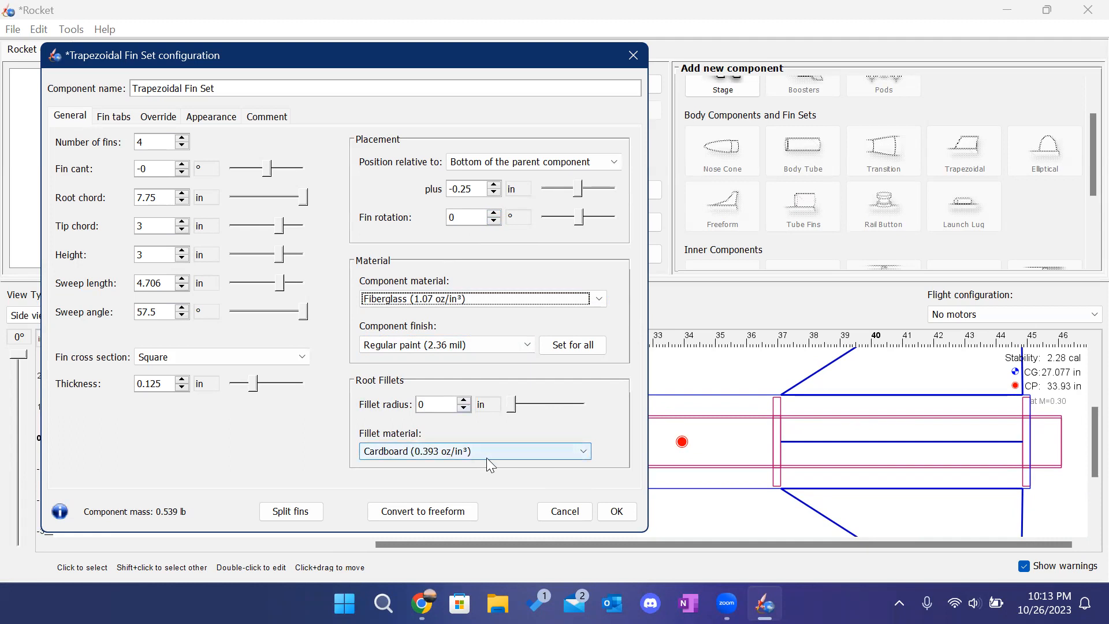
Add automatically calculated through-the-wall fin tabs, 7.75 in long and 0.673 in high, and accept the fin set configuration.
left_click(118, 116)
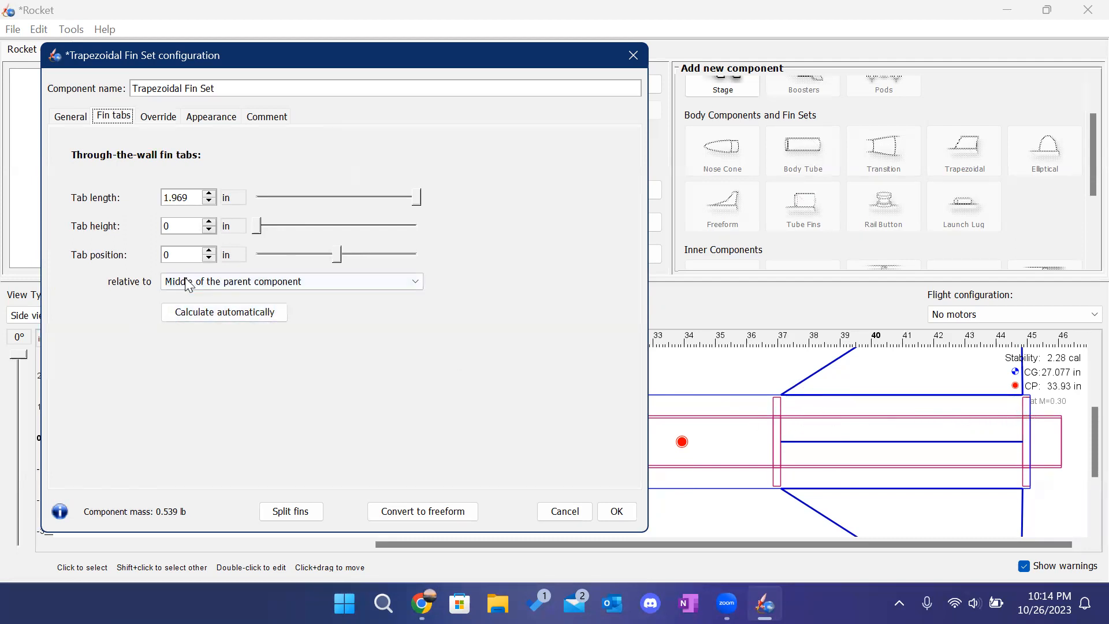
left_click(210, 223)
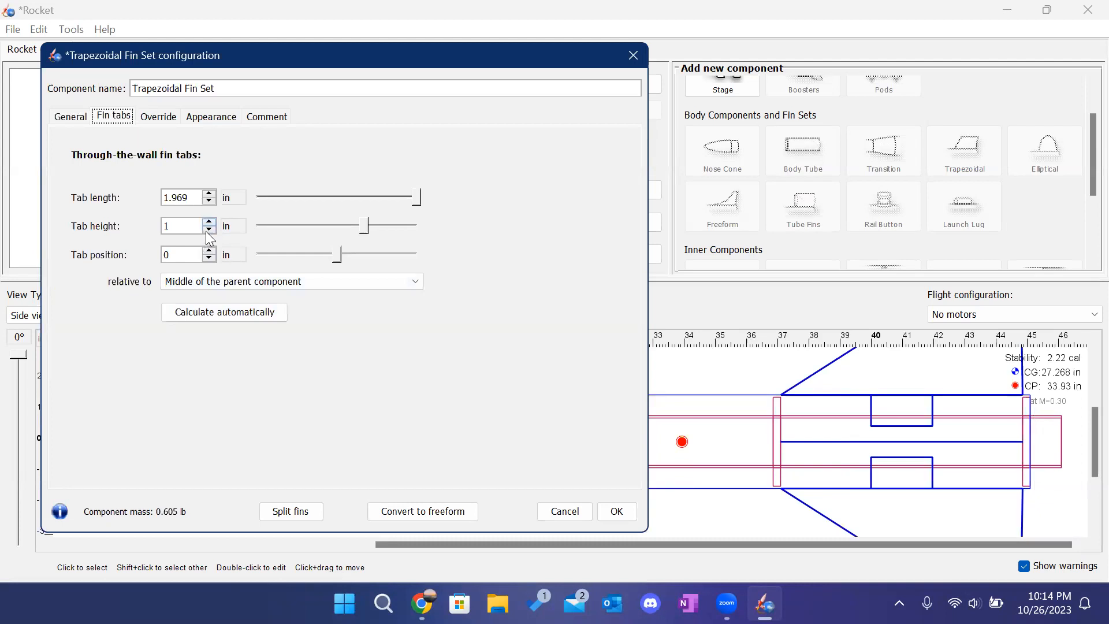
left_click(214, 313)
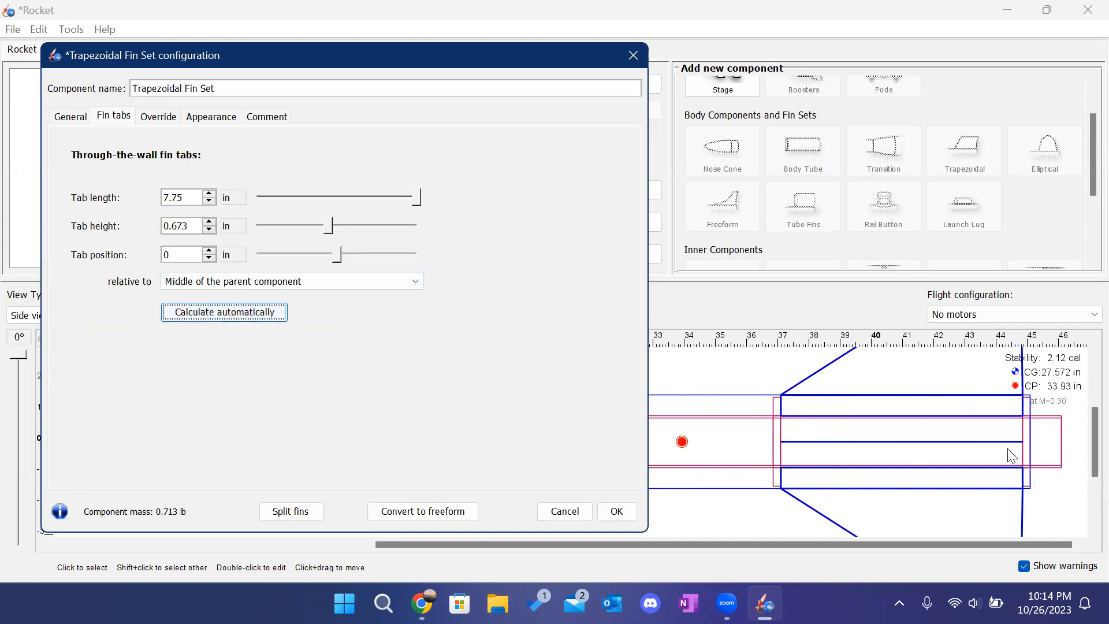
left_click(616, 511)
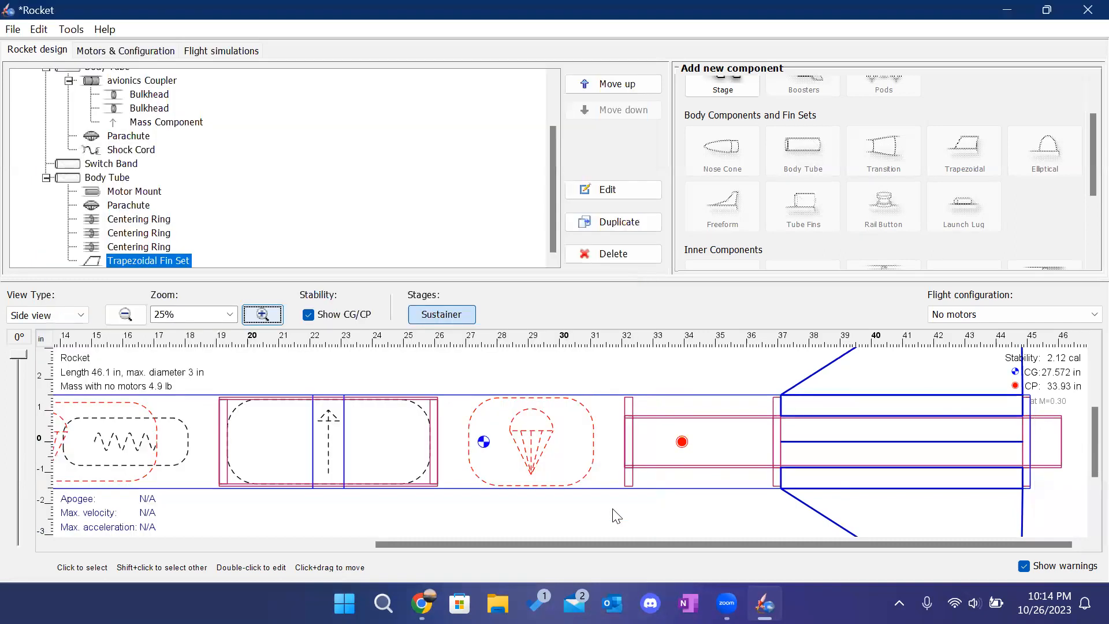
Fit the whole rocket in the side view, enlarge the drawing area and clear the fin set selection.
scroll(667, 503, "up", 3)
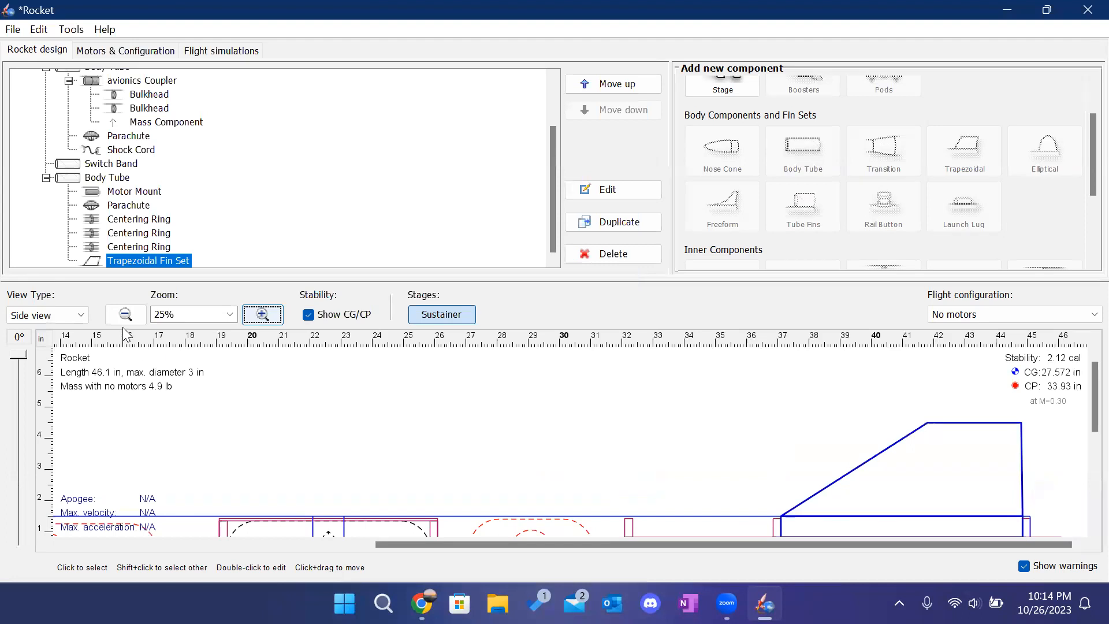
left_click(166, 314)
left_click(229, 314)
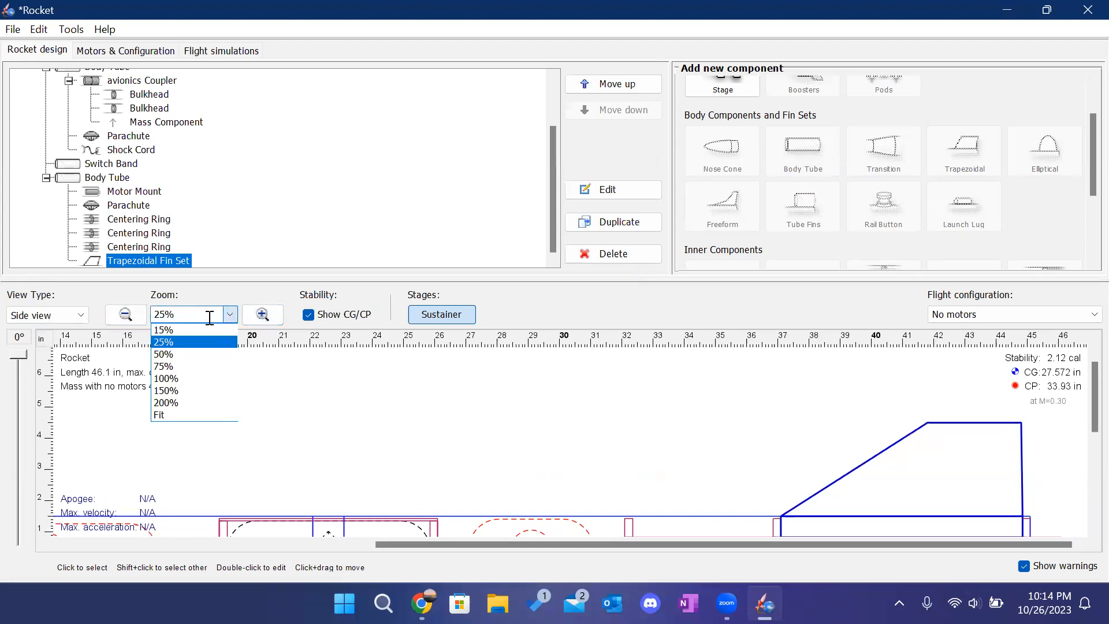
left_click(176, 415)
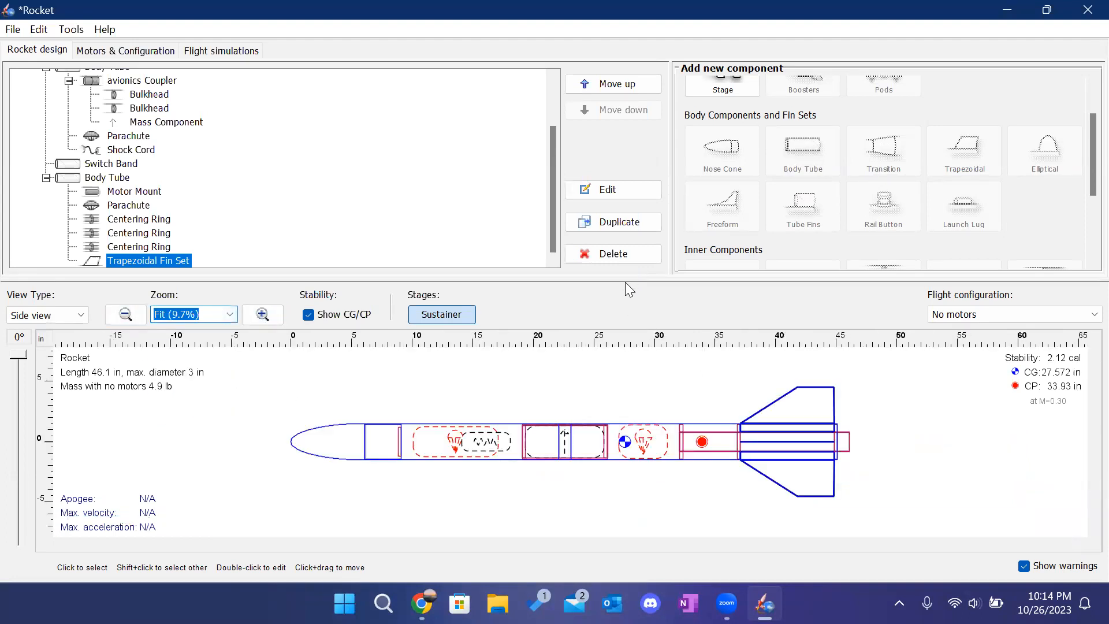
left_click_drag(632, 282, 633, 235)
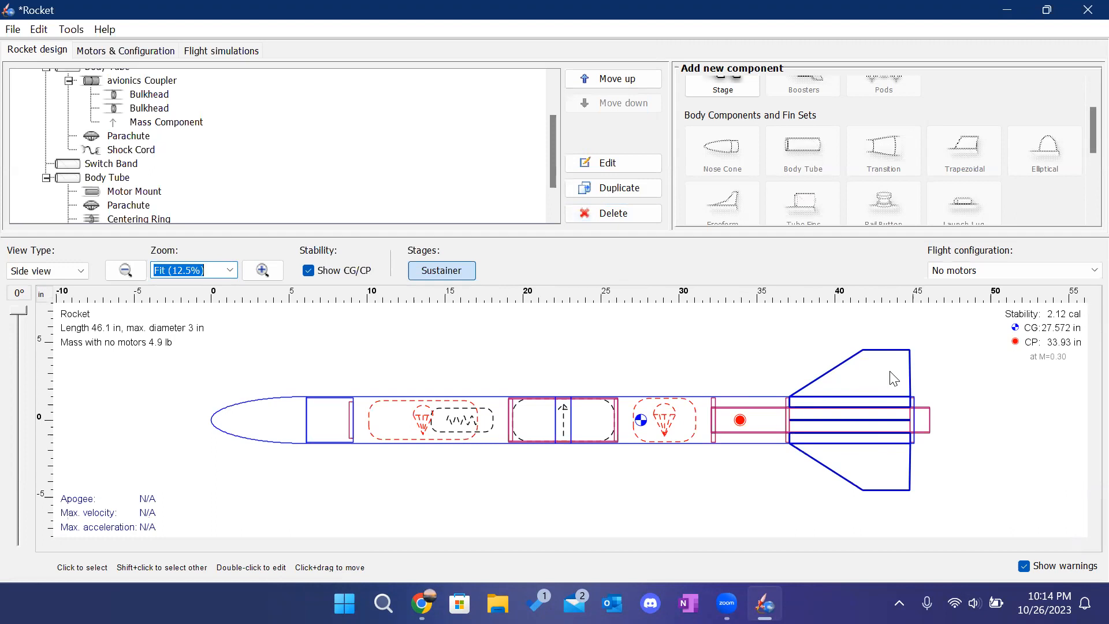
left_click(951, 391)
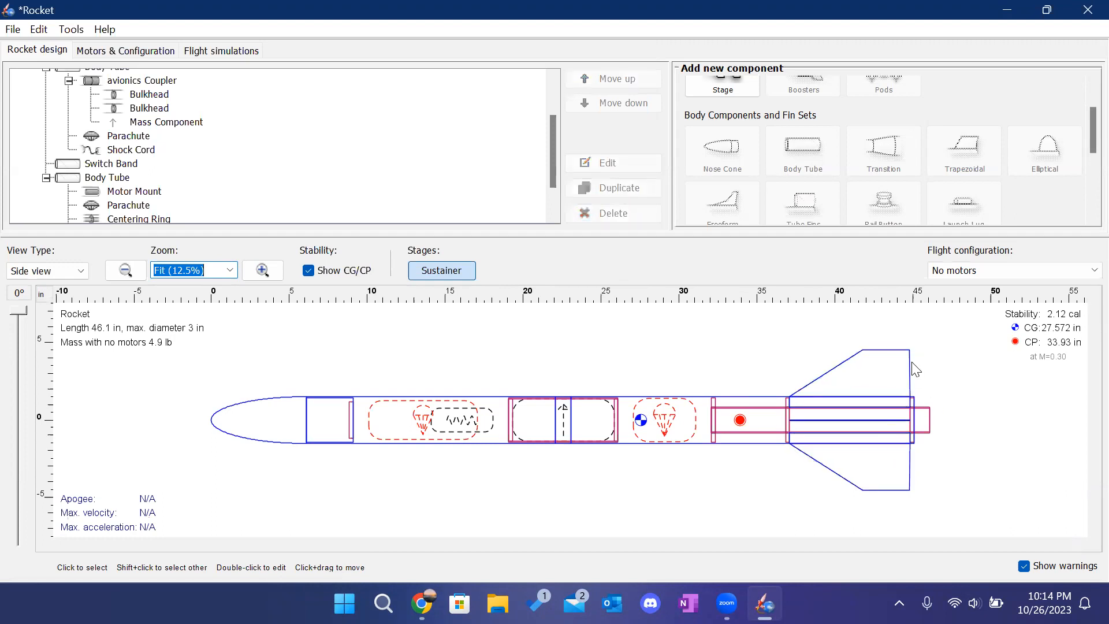
Move the centering ring at the fins' front edge about 2 in toward the rear of the body tube.
left_click(787, 406)
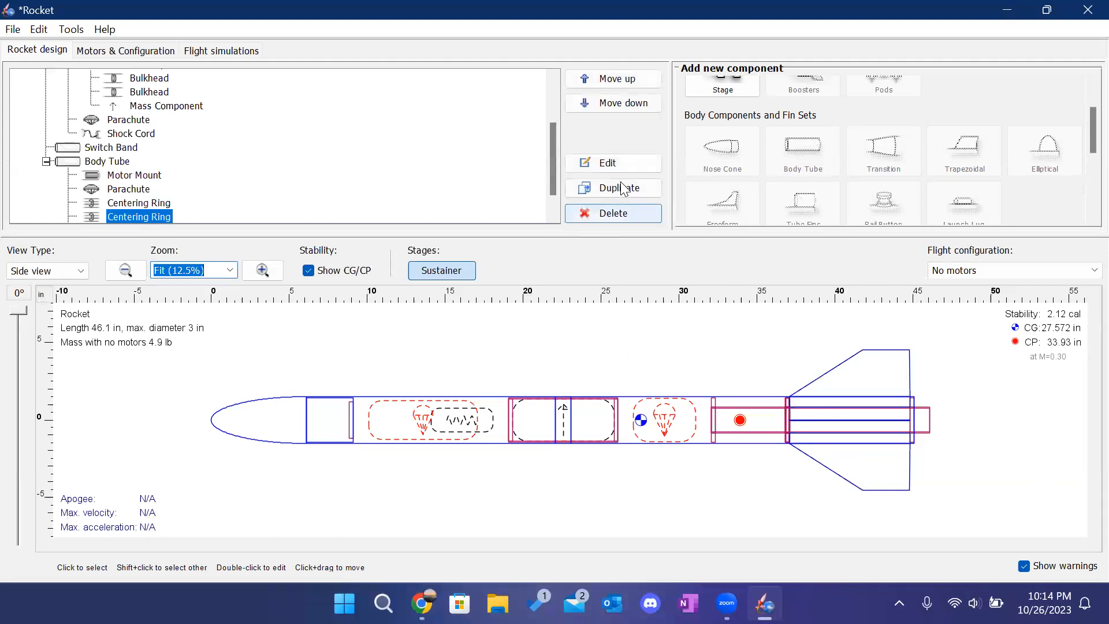
left_click(601, 163)
left_click(487, 185)
left_click(487, 185)
left_click(612, 357)
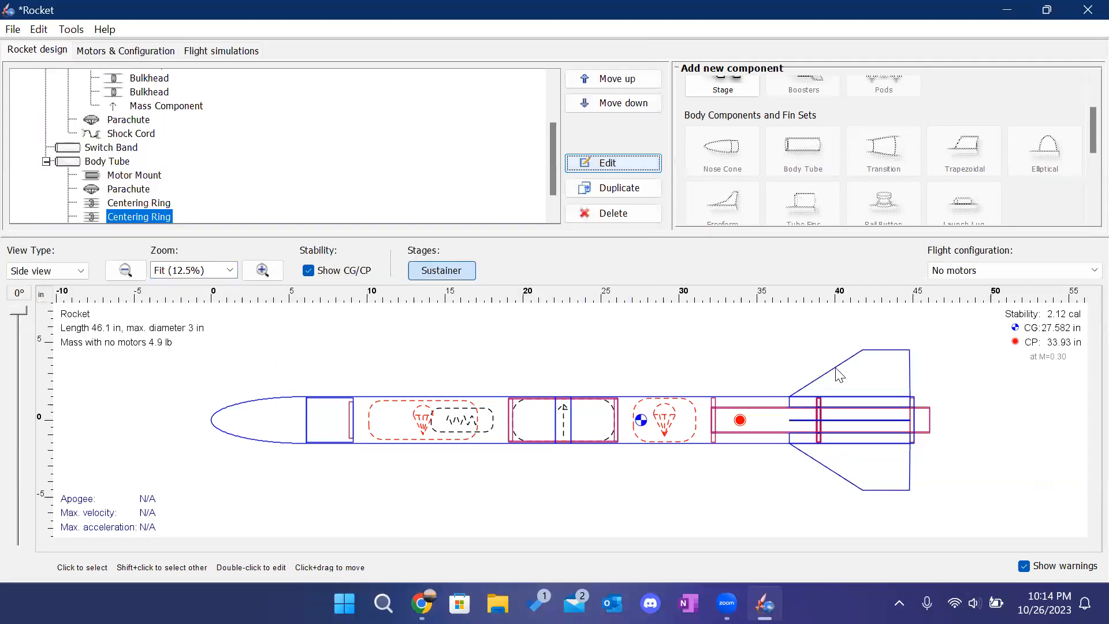
Recalculate the through-the-wall fin tabs automatically to a 5.75 in length and 1 in position, and accept the fin set.
left_click(841, 371)
left_click(592, 163)
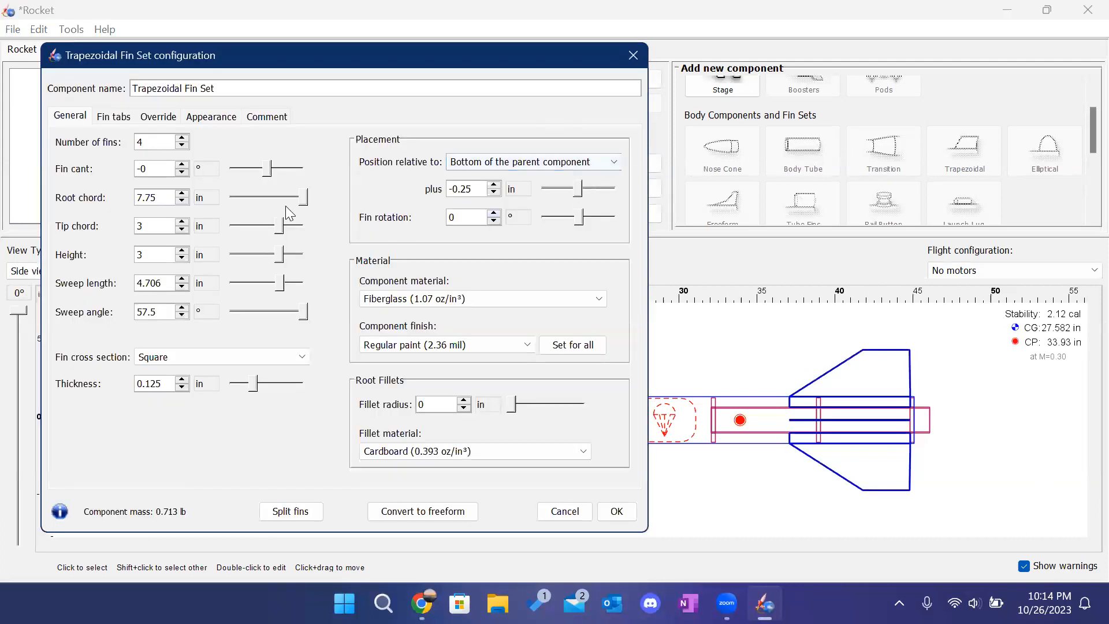
left_click(114, 117)
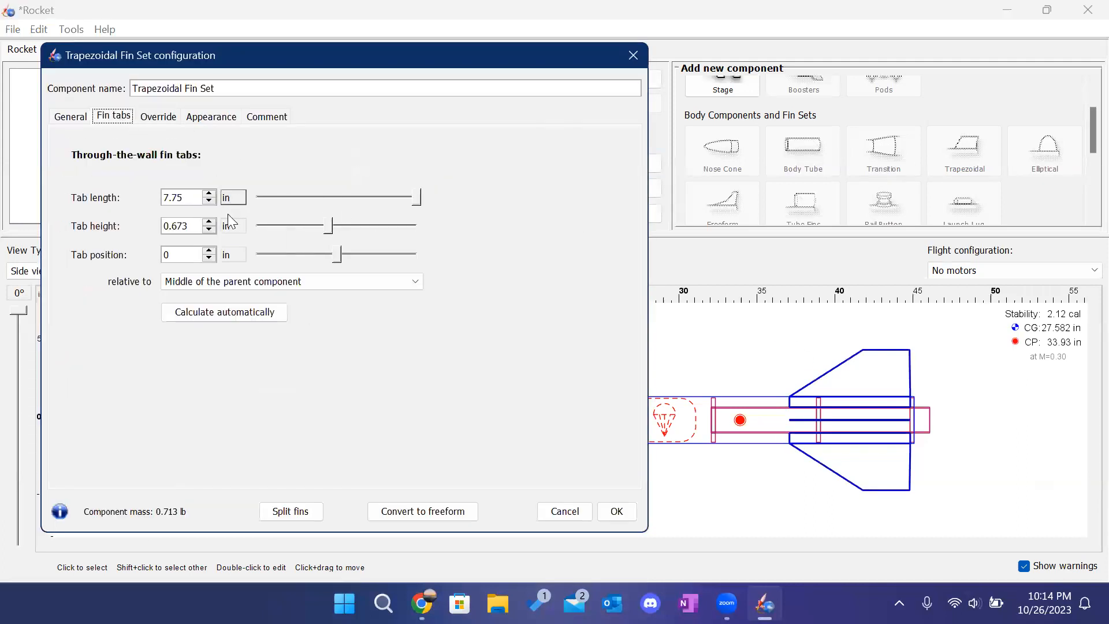
left_click(237, 313)
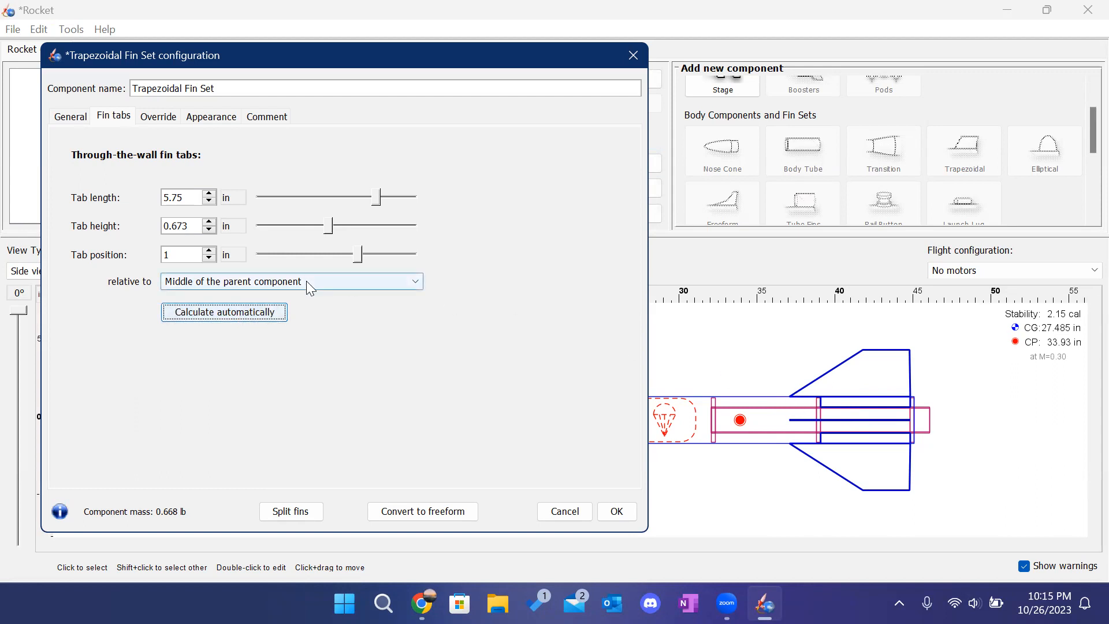
left_click(617, 511)
Position the centering ring at the front of the fin tabs -8 in from the bottom of the parent component.
left_click(818, 402)
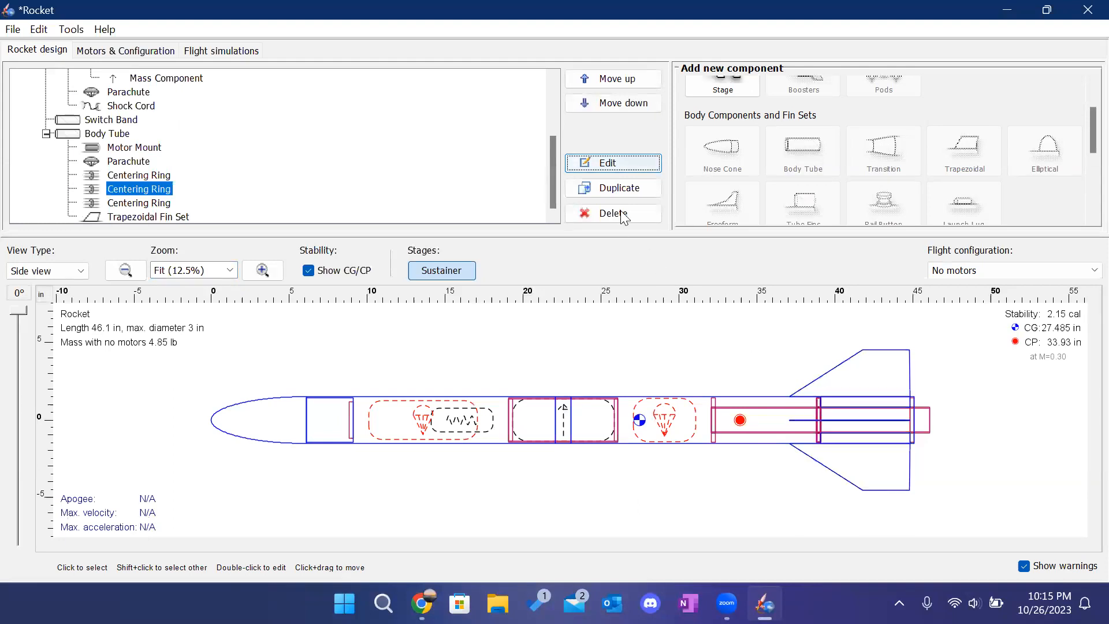
left_click(610, 167)
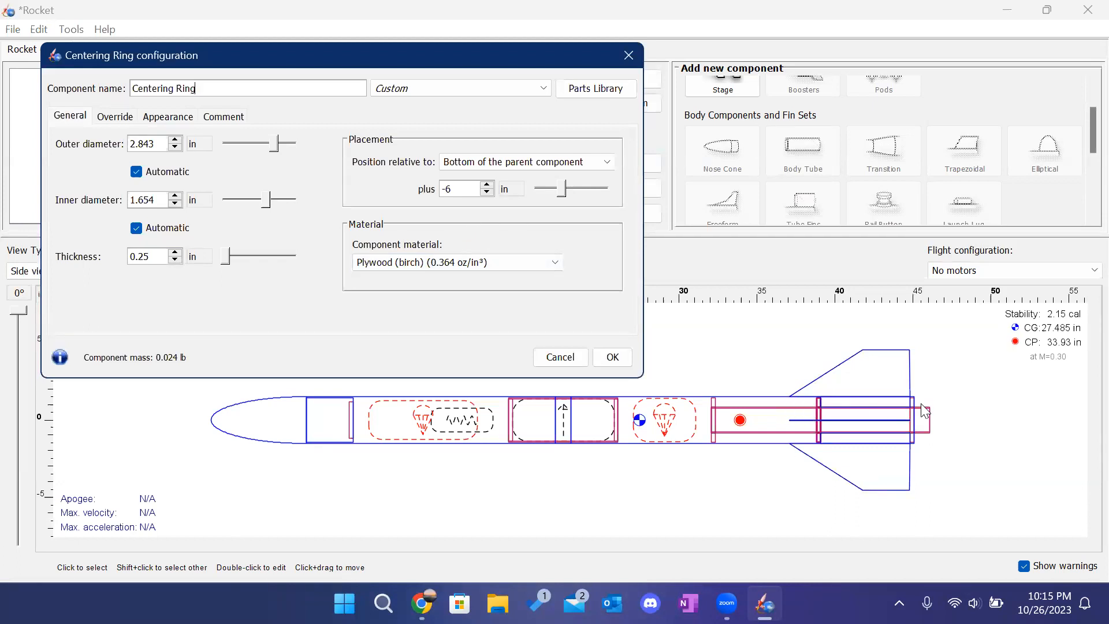
left_click(487, 193)
left_click(487, 193)
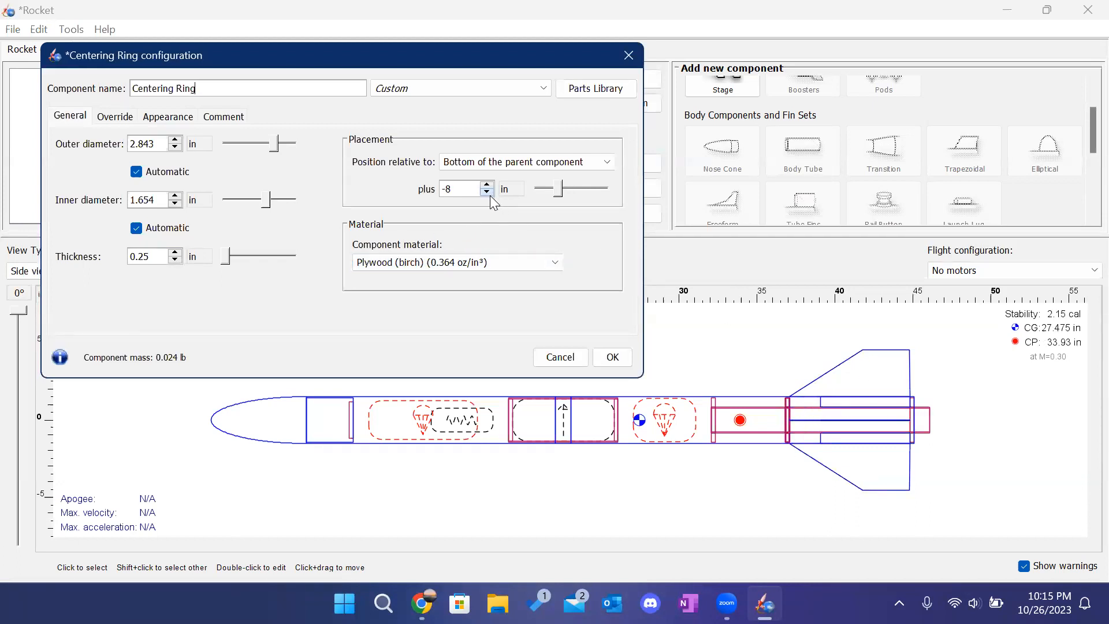
left_click(612, 357)
Recalculate the trapezoidal fin set's through-the-wall tabs automatically, accept the configuration and clear the selection.
double_click(149, 216)
left_click(113, 116)
left_click(255, 318)
left_click(631, 515)
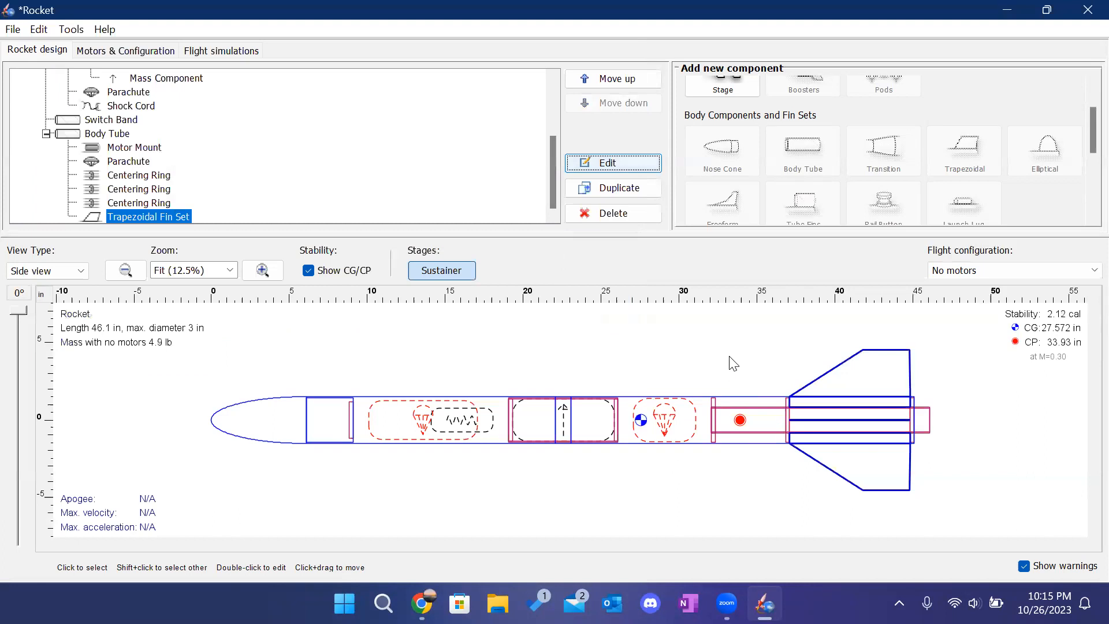
left_click(948, 424)
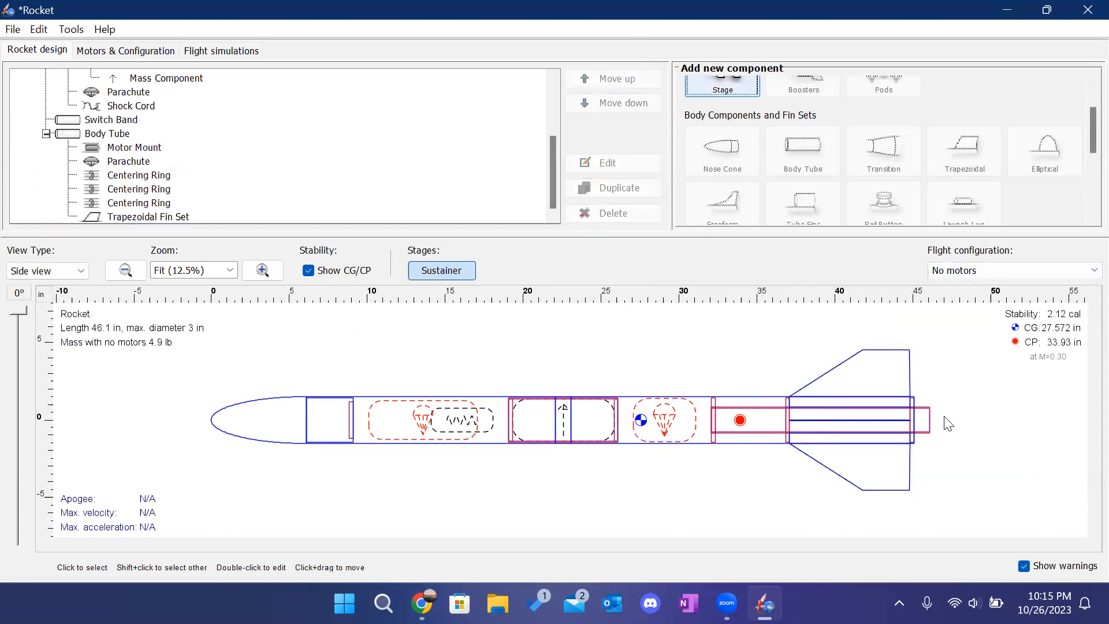
Examine the rocket in the top view and the fin arrangement in the back view.
left_click(61, 271)
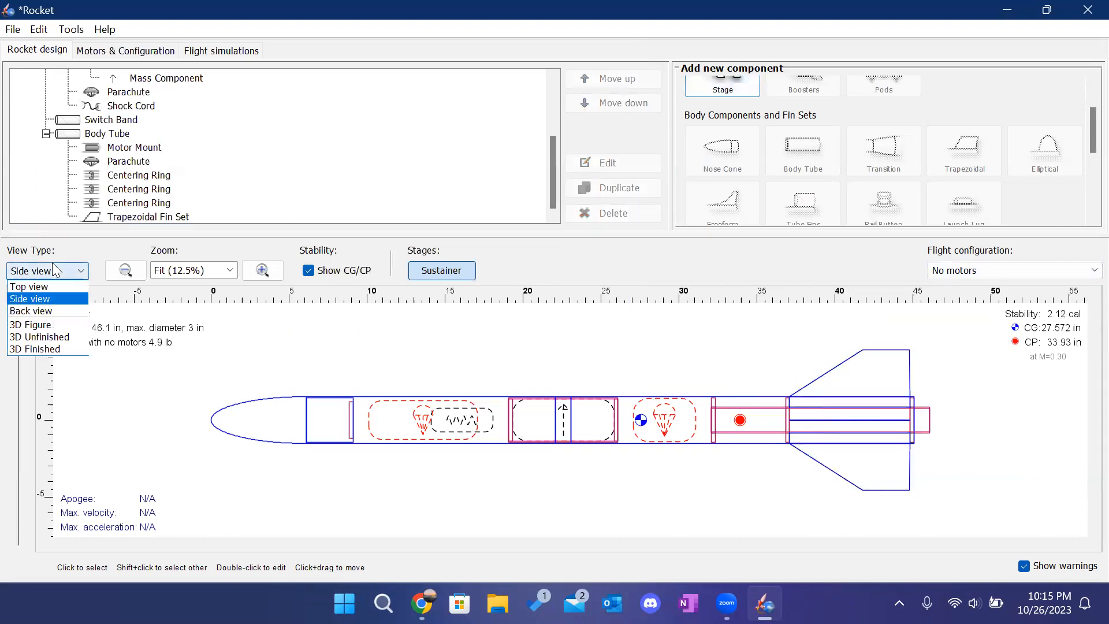
left_click(55, 287)
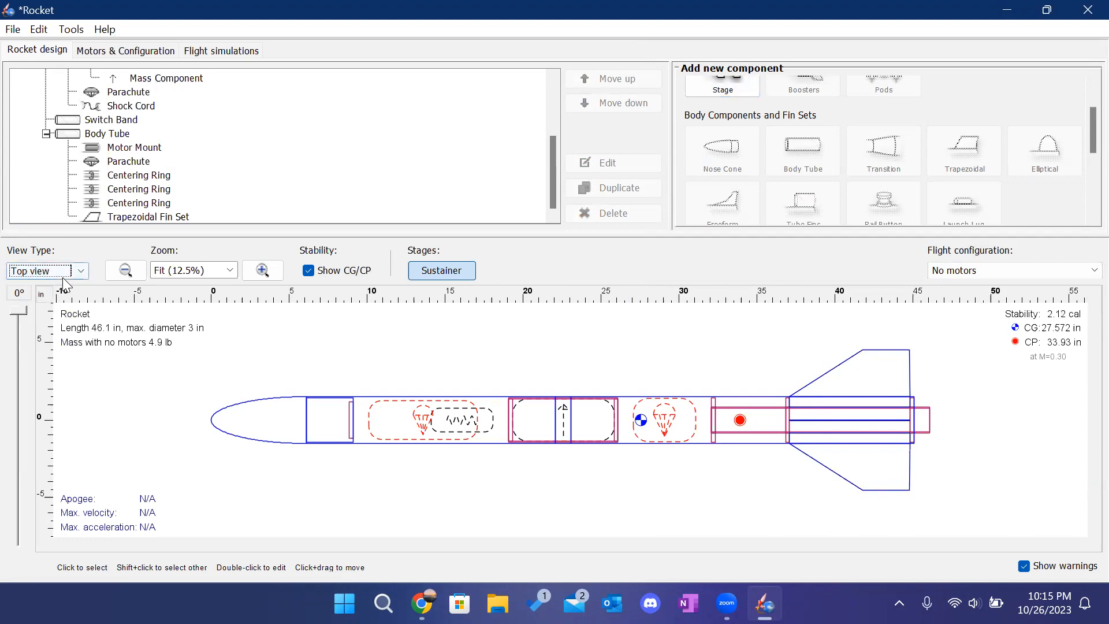
left_click(70, 275)
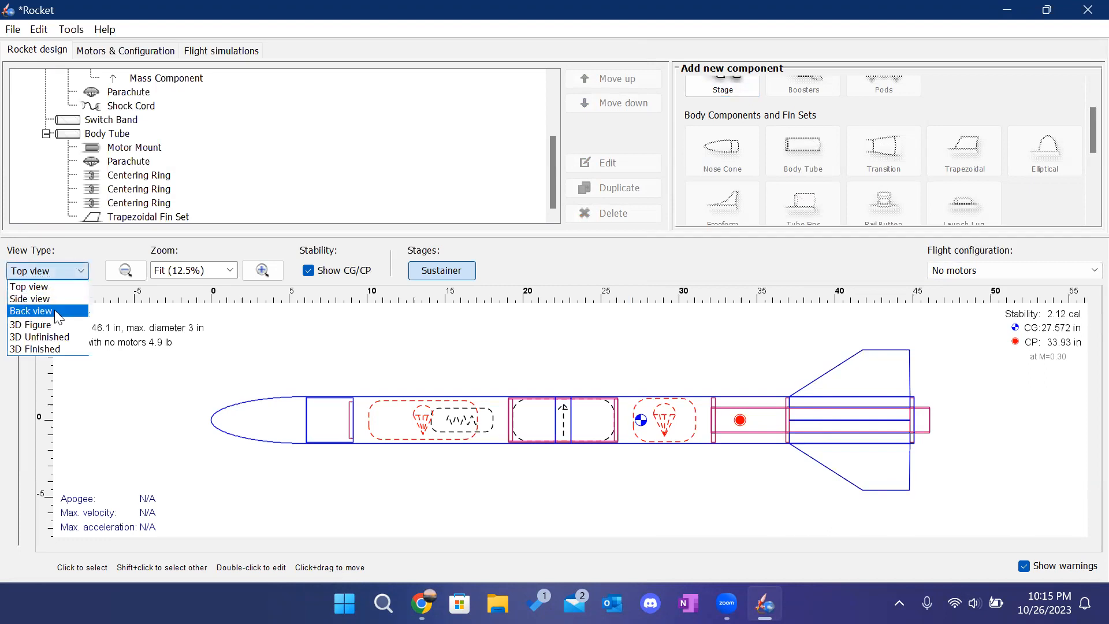
left_click(93, 354)
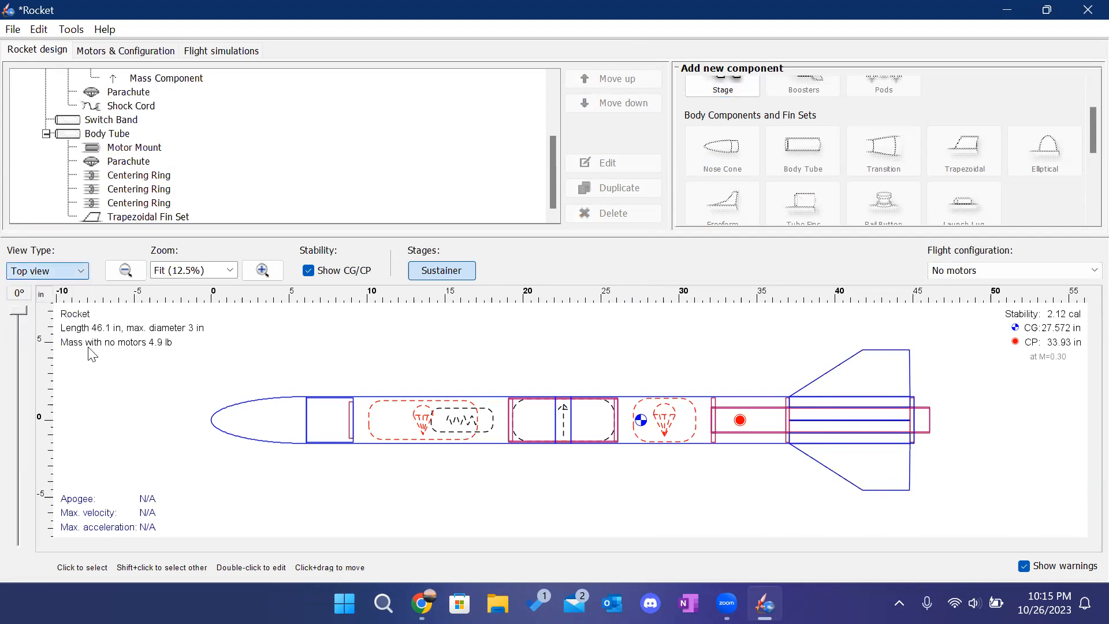
mouse_move(19, 314)
left_mouse_down()
mouse_move(27, 411)
mouse_move(19, 314)
left_mouse_up()
left_click(58, 272)
left_click(38, 324)
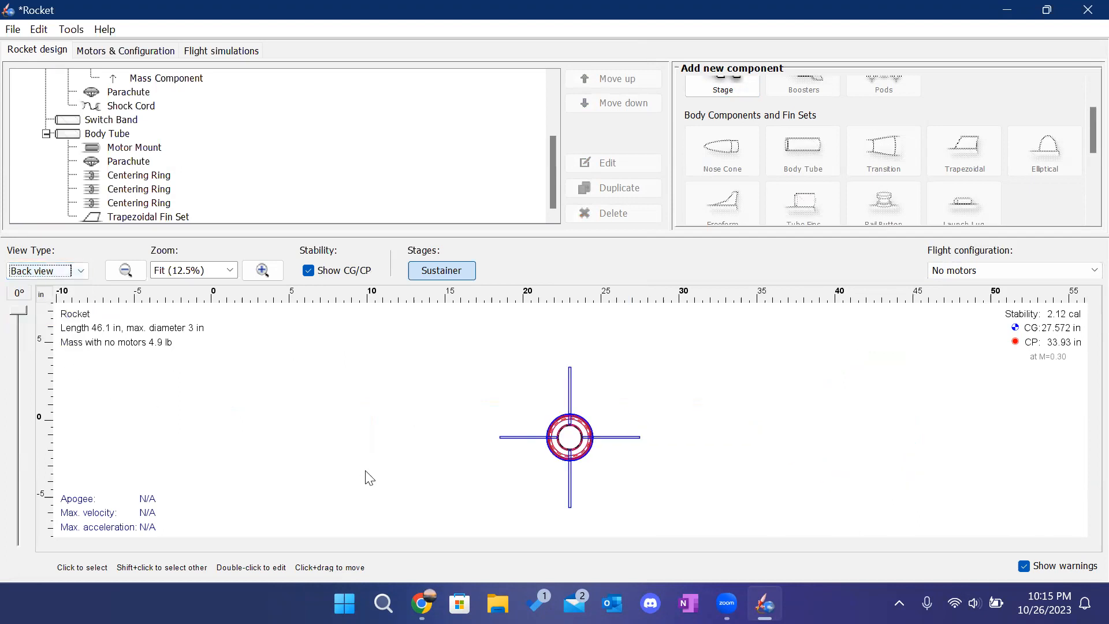
left_click_drag(24, 311, 13, 280)
Examine the rocket's internal layout in the 3D Figure view, rotating the model.
left_click(46, 271)
left_click(44, 326)
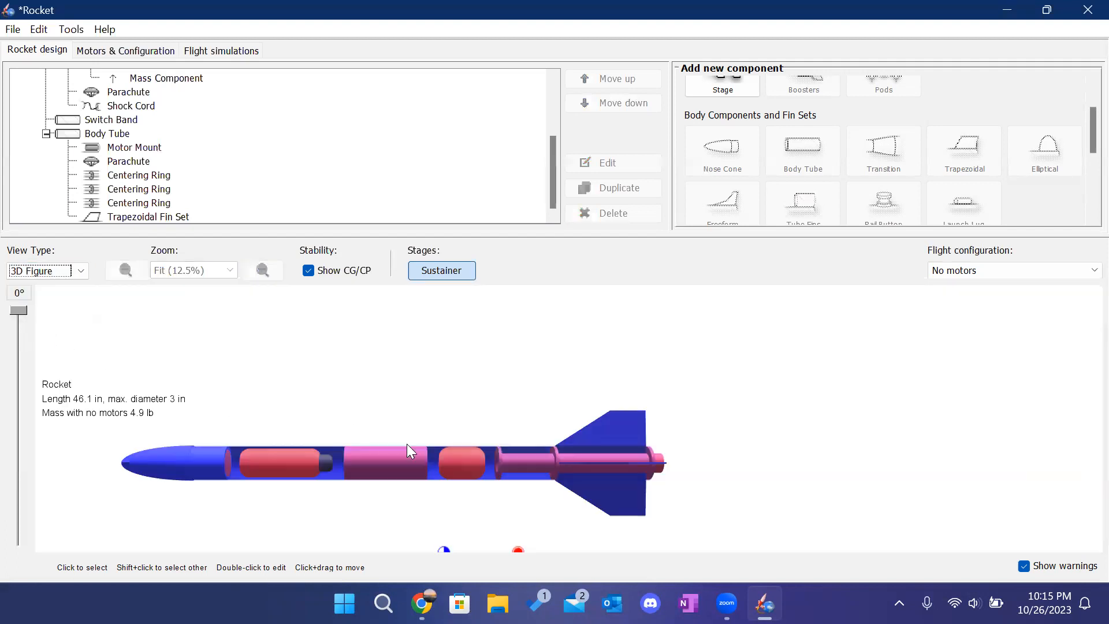
left_click_drag(517, 487, 226, 416)
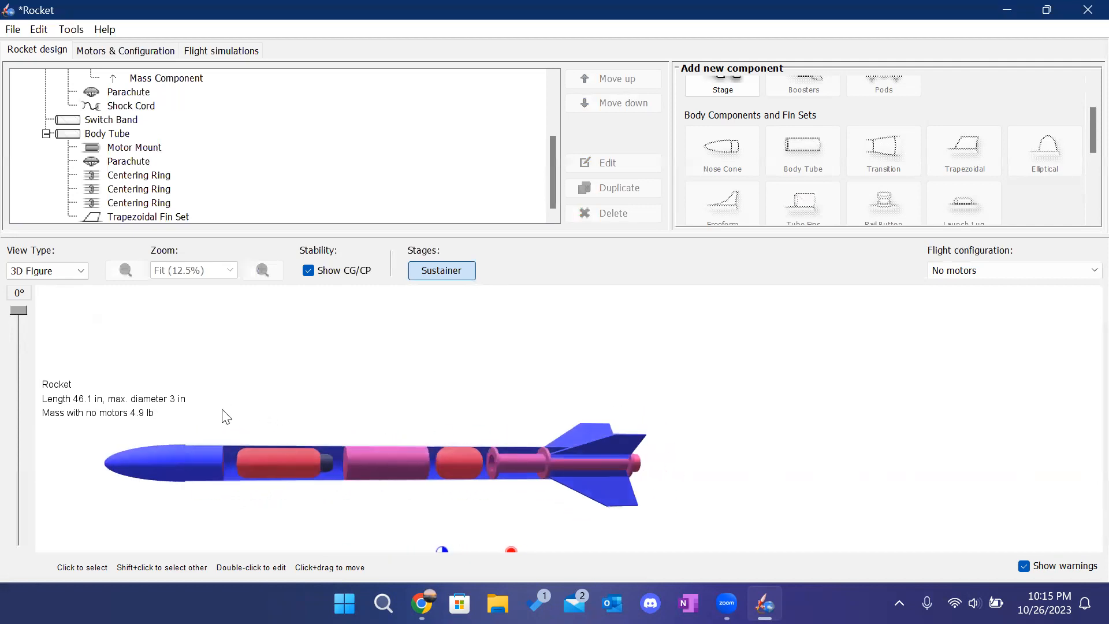
Examine the internal components in the 3D Unfinished view from several angles, highlighting the parachutes and nose cone.
left_click(81, 272)
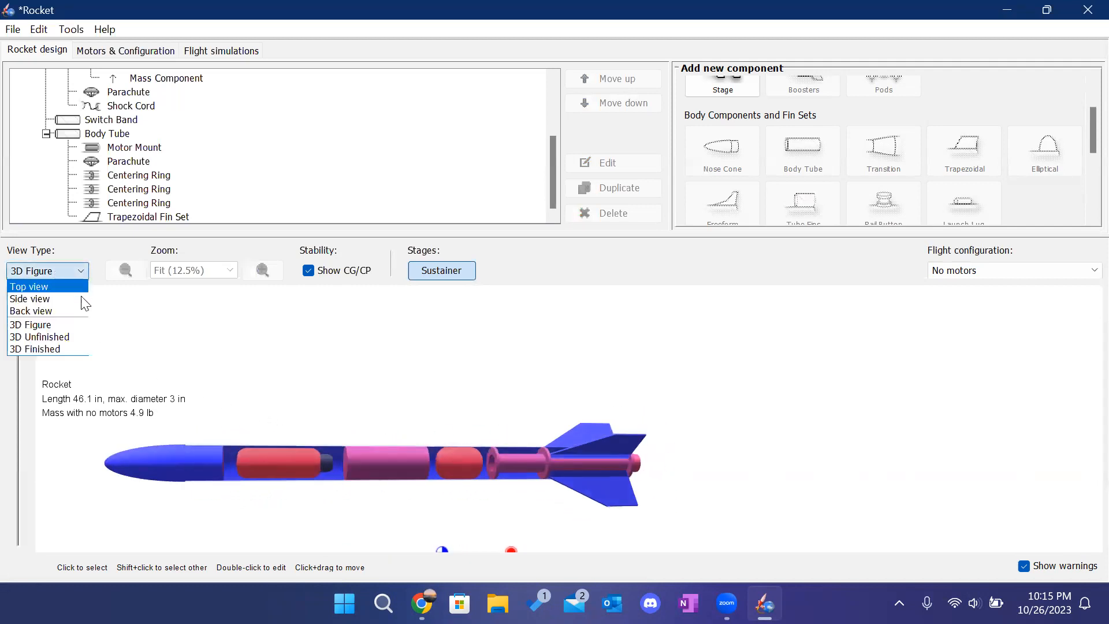
left_click(64, 336)
left_click_drag(415, 440, 418, 472)
left_click_drag(447, 417, 315, 365)
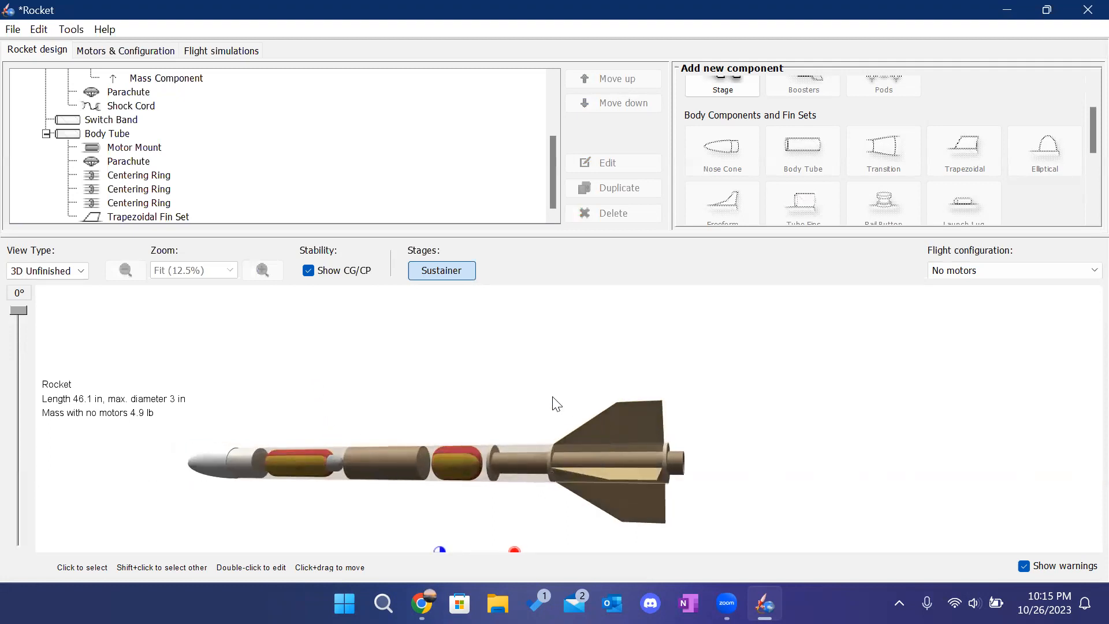
left_click_drag(556, 403, 578, 356)
left_click(645, 422)
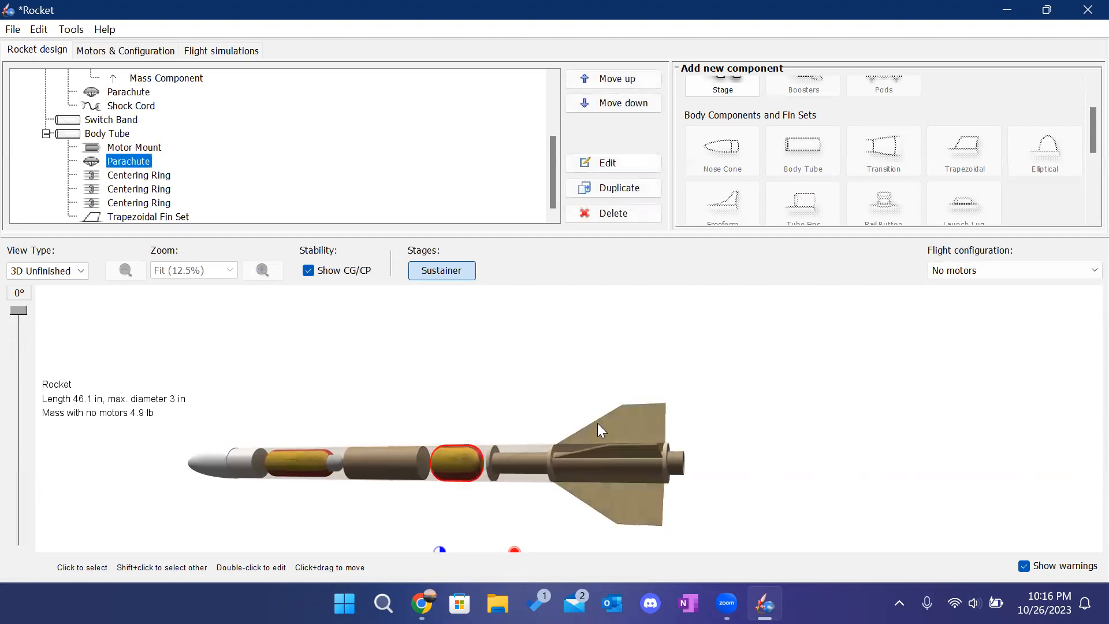
left_click(711, 422)
left_click_drag(416, 389, 396, 426)
left_click(484, 473)
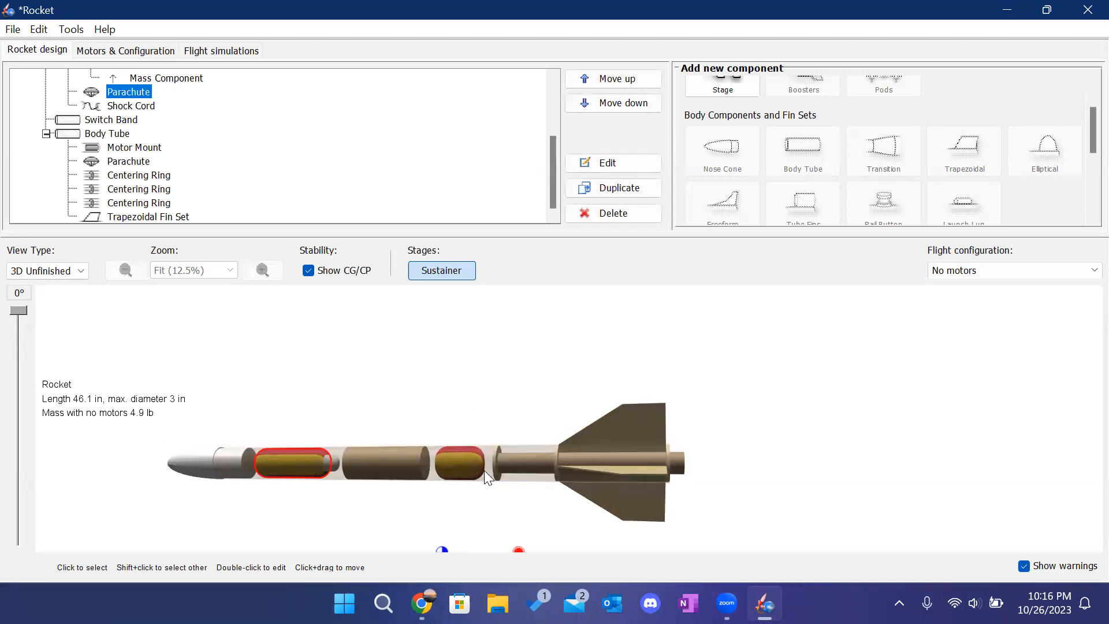
left_click(222, 460)
Inspect the rocket's exterior in the 3D Finished view, then return to the side view.
left_click(65, 275)
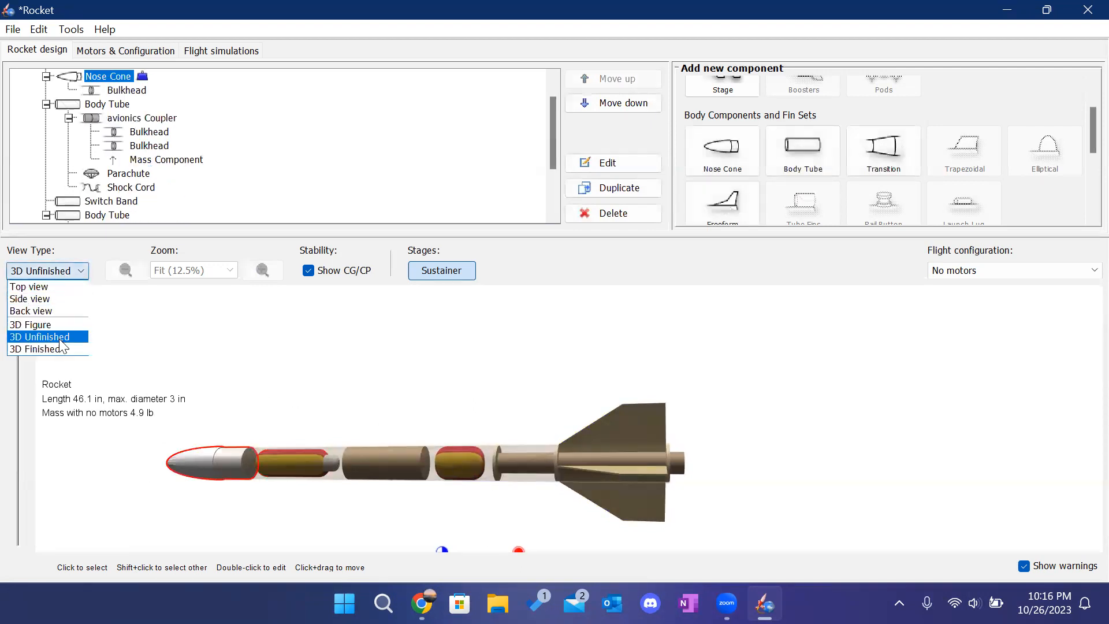
left_click(53, 349)
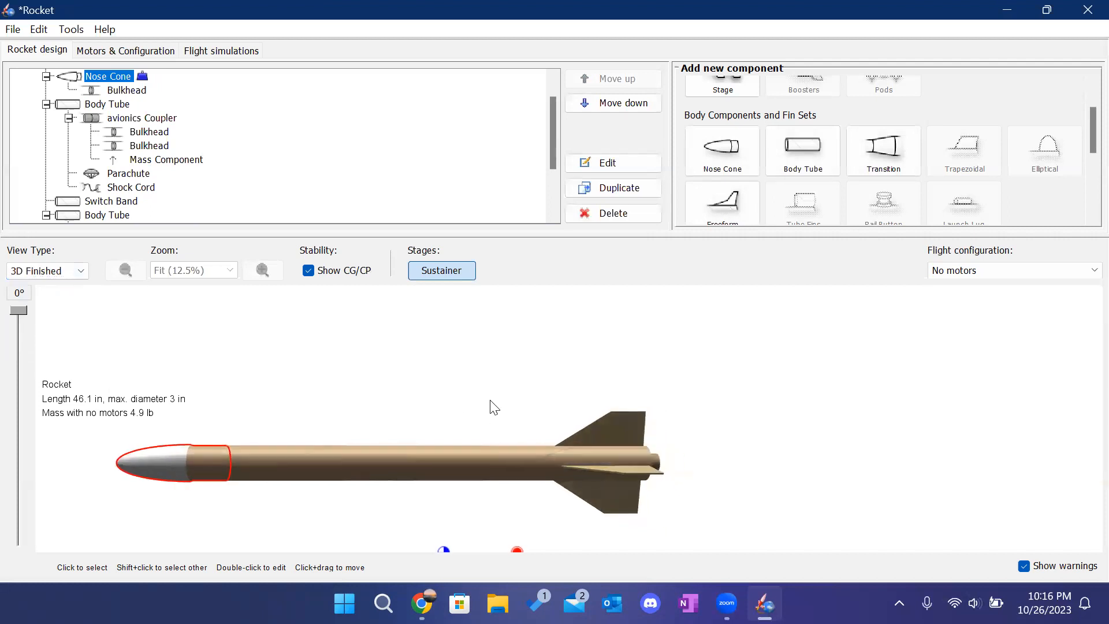
left_click(171, 507)
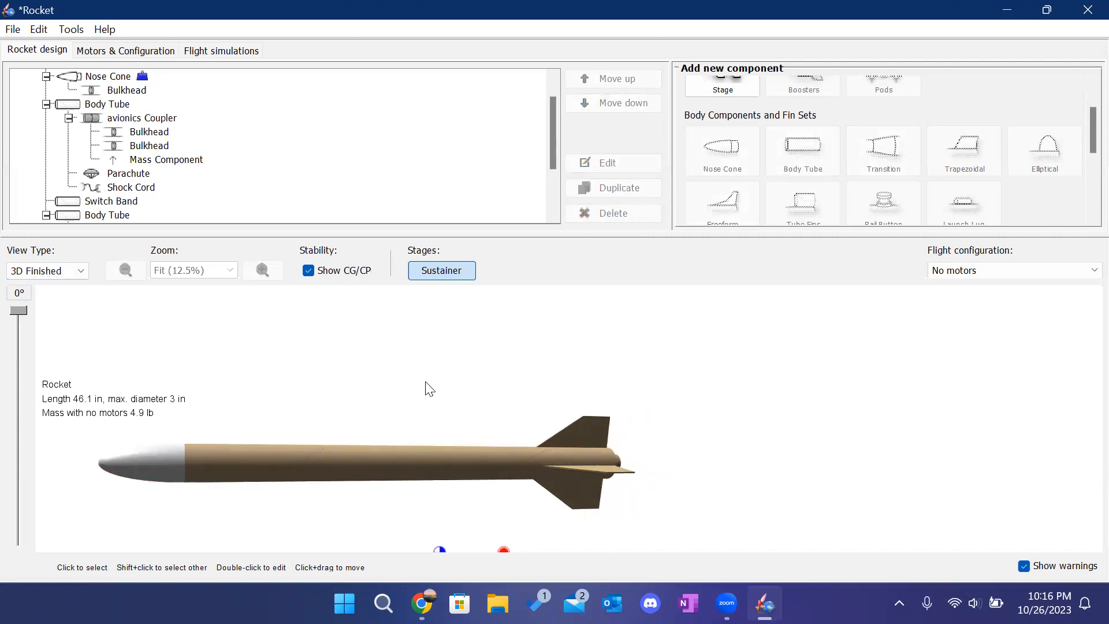
left_click_drag(404, 416, 111, 306)
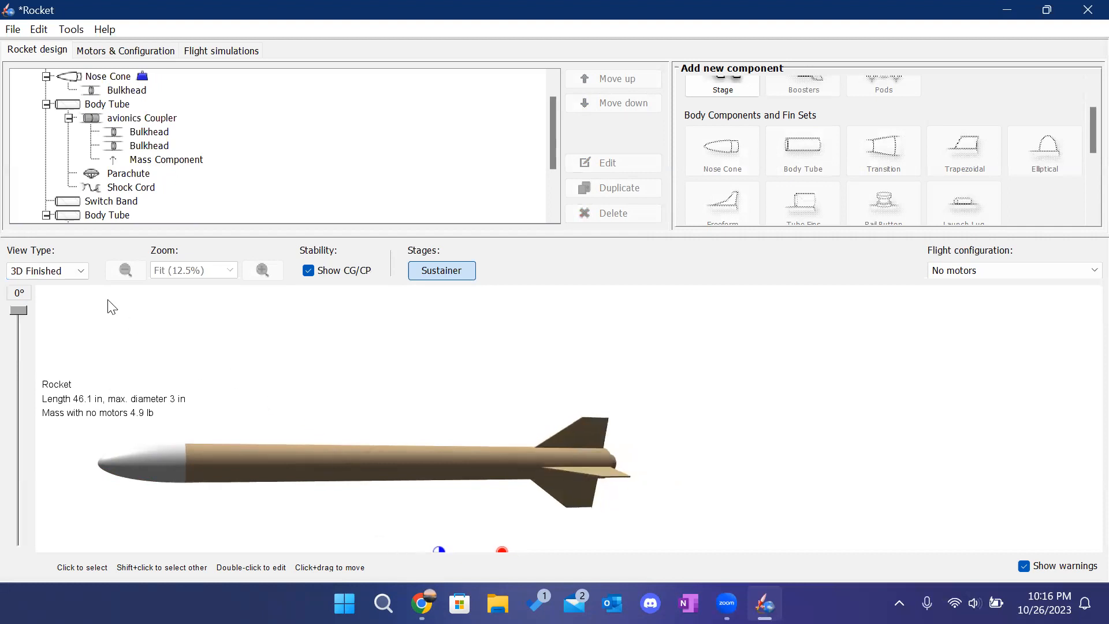
left_click(76, 268)
left_click(35, 298)
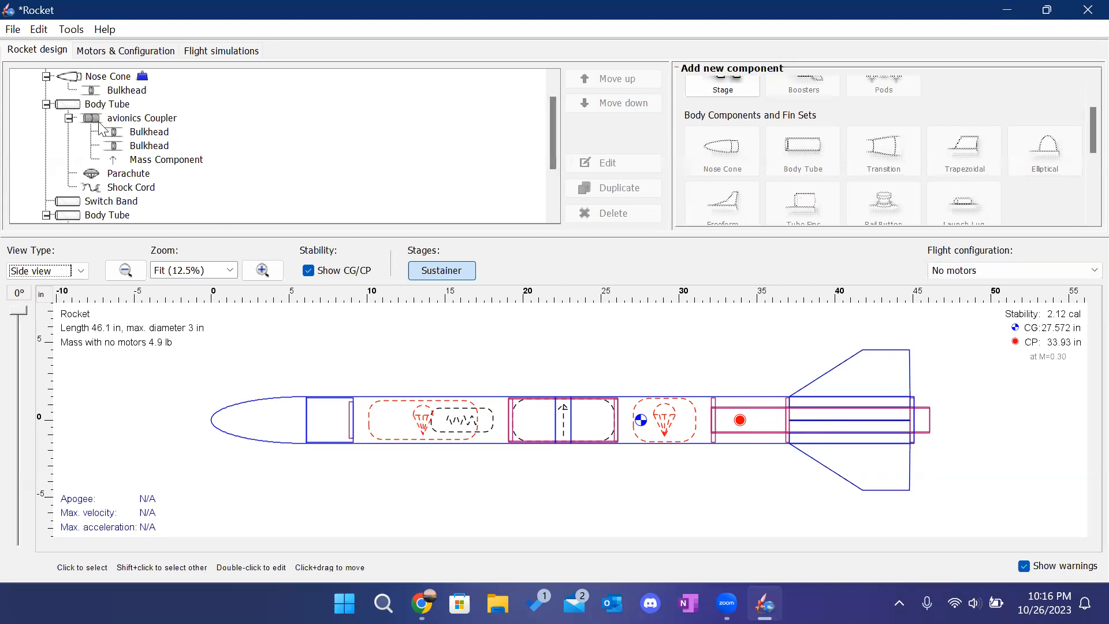
Keep only the Motor Mount tube enabled as a motor mount and create a new motor configuration for it.
left_click(109, 52)
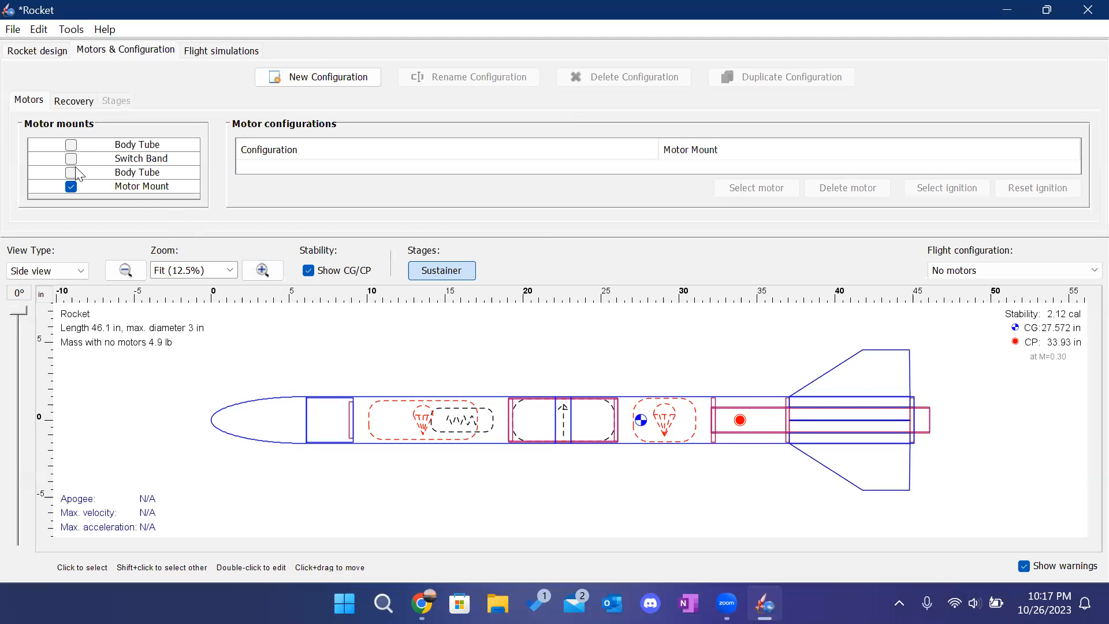
left_click(71, 185)
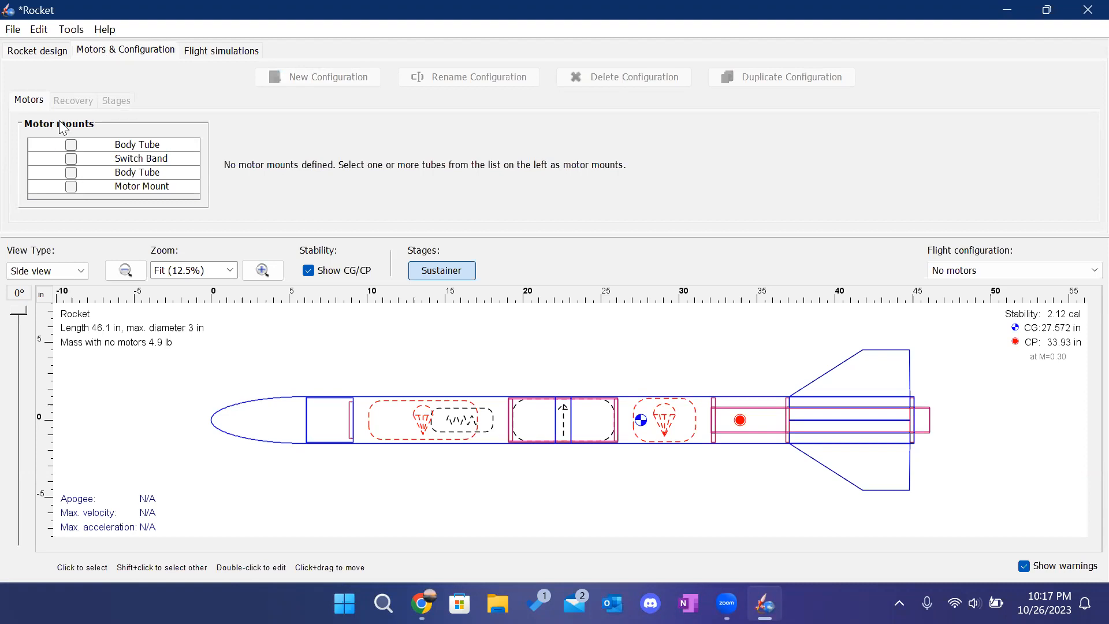
left_click(71, 186)
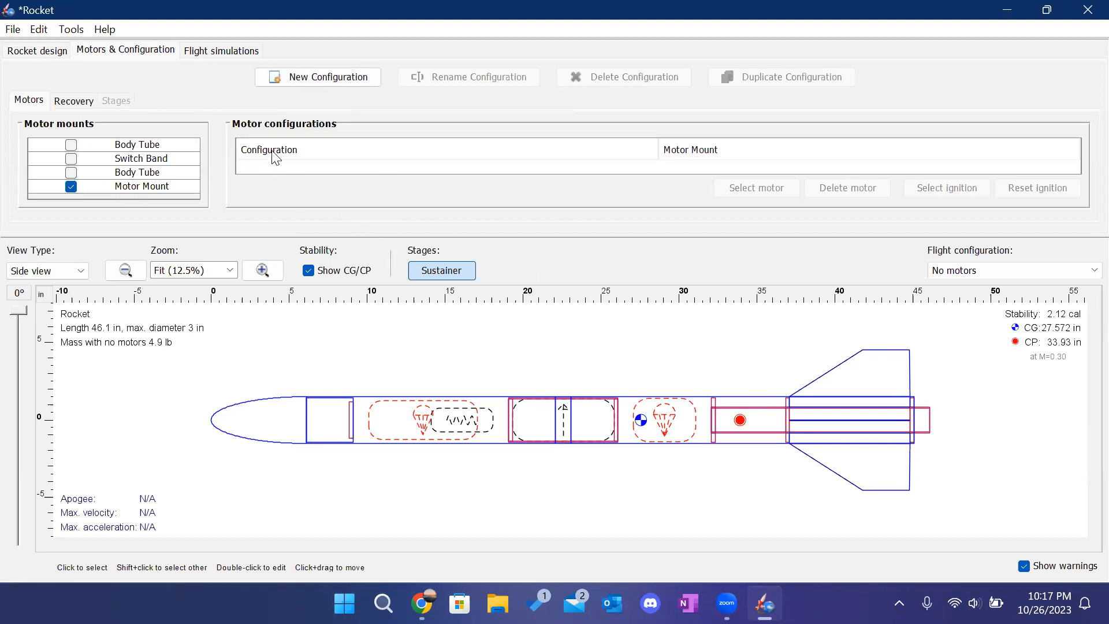
left_click(333, 78)
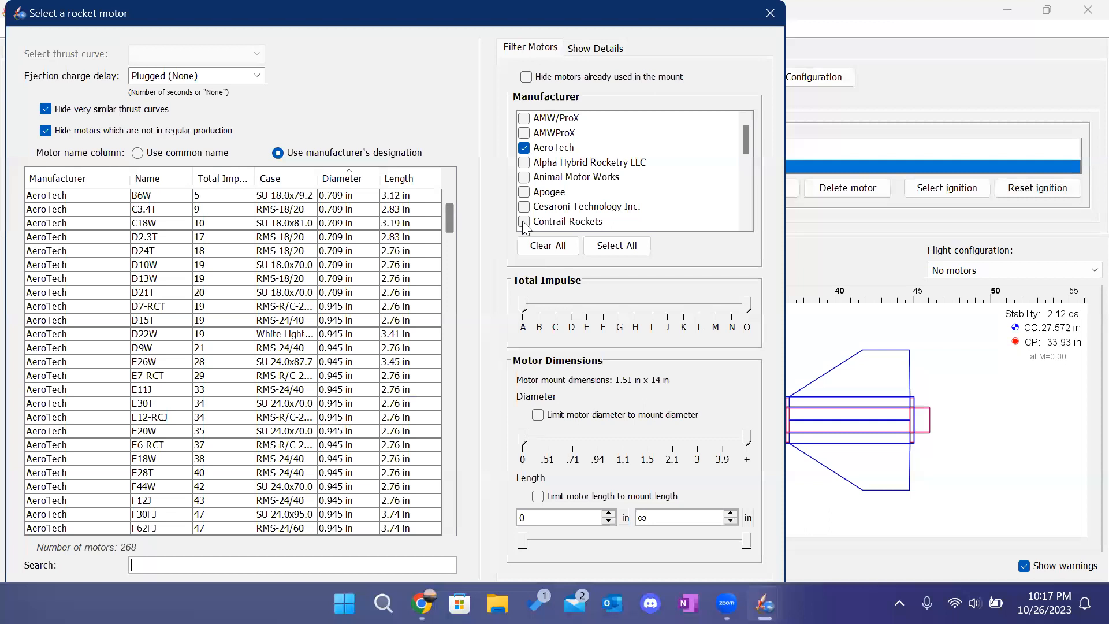
Include all manufacturers in the motor filter and browse the motor list from the smallest to the largest diameters.
left_click(589, 244)
left_click_drag(448, 204, 452, 406)
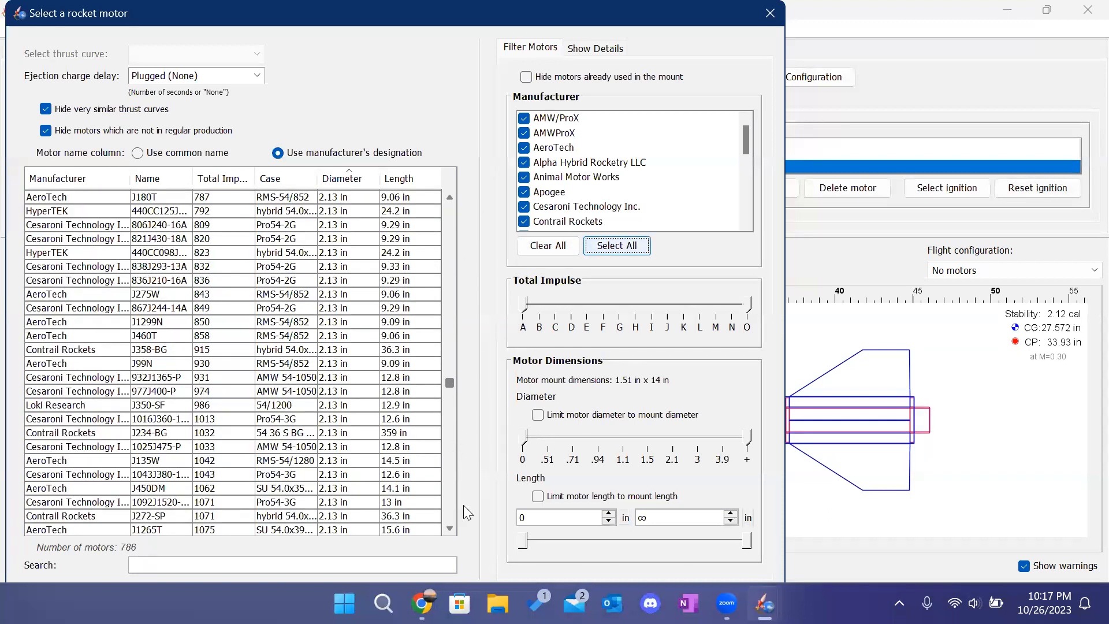
left_click_drag(468, 511, 466, 531)
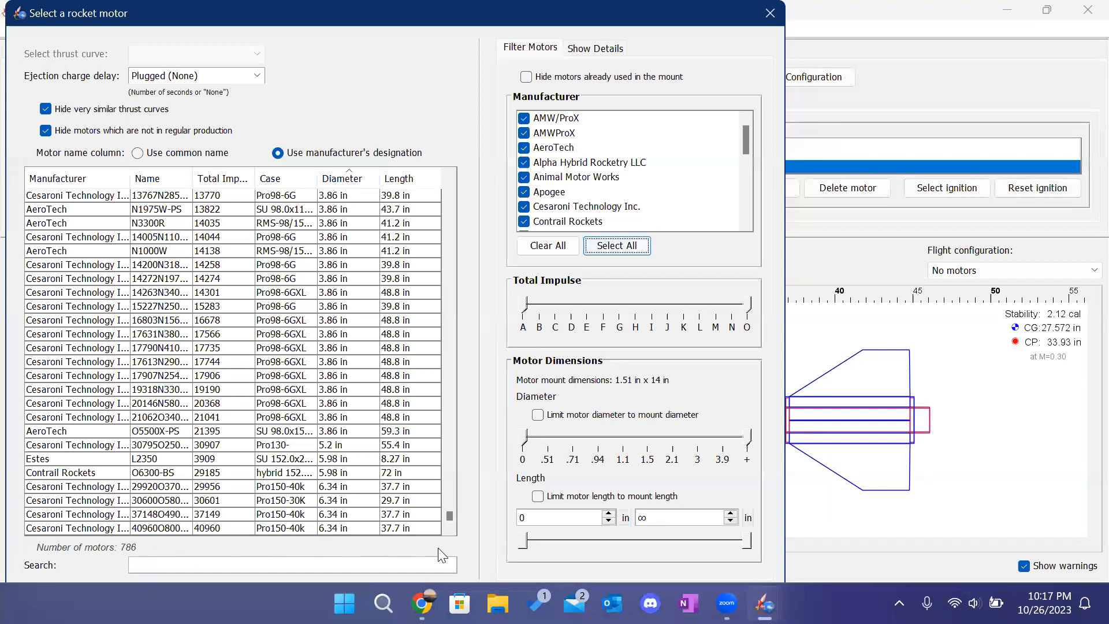
left_click_drag(451, 512, 455, 480)
left_click_drag(454, 435, 479, 162)
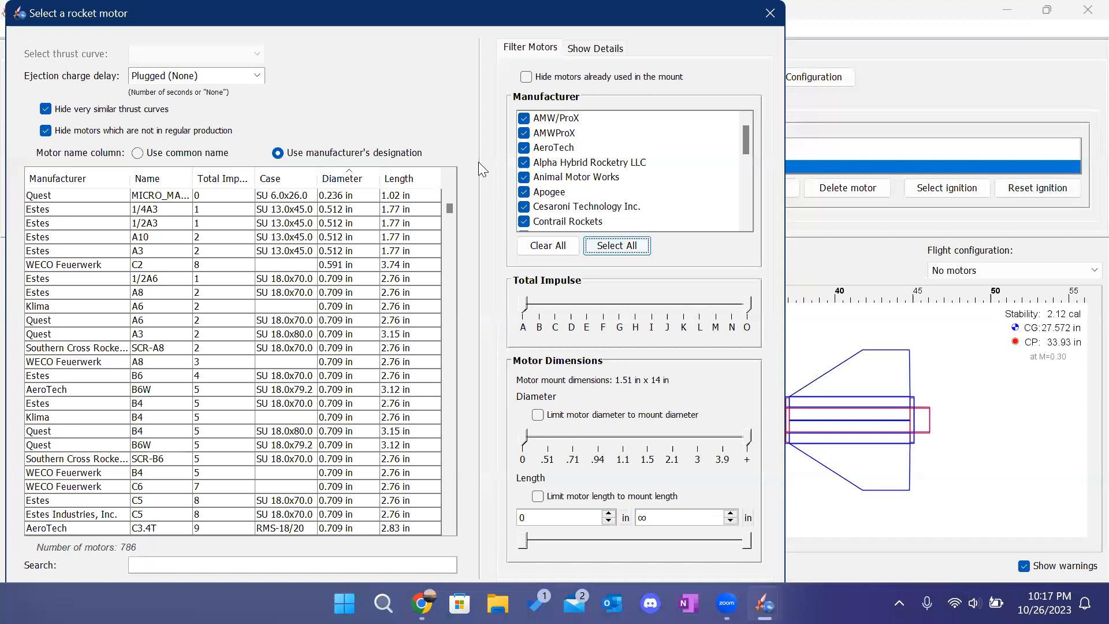
Restrict the motor list to AeroTech as the only manufacturer and look through the other manufacturers.
left_click(560, 245)
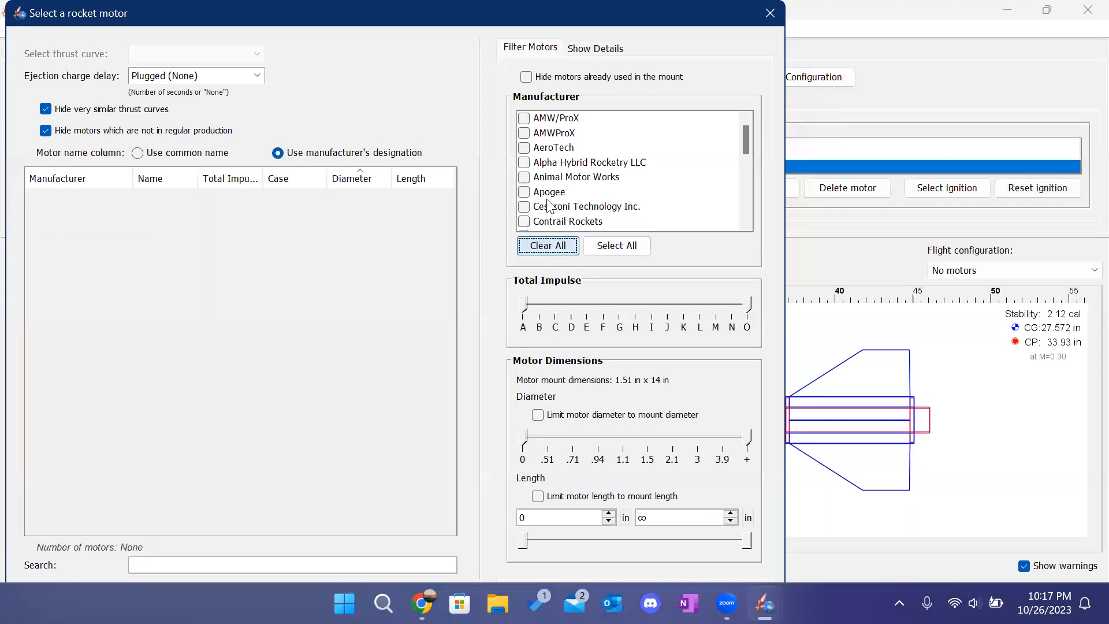
left_click(526, 149)
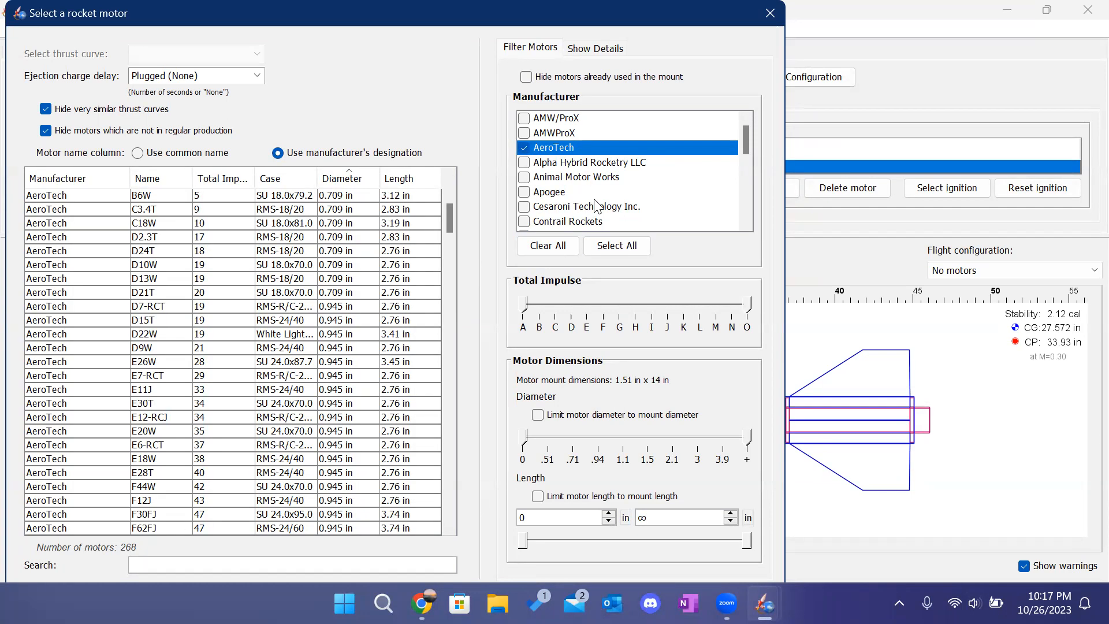
scroll(594, 194, "down", 6)
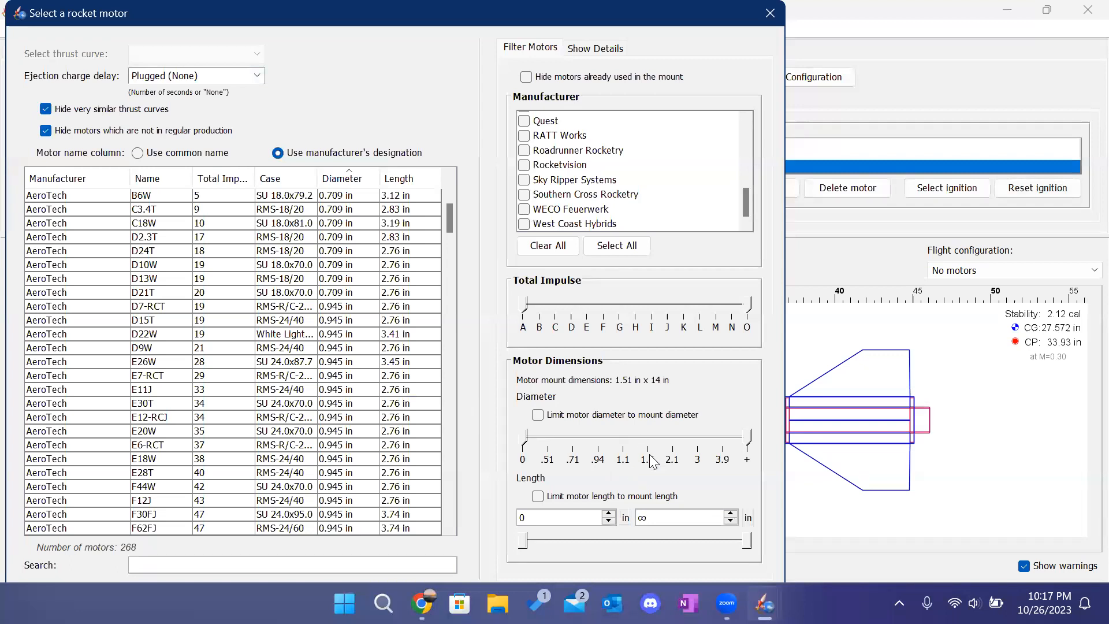
Narrow the motor diameter filter to 1.5 in motors.
left_click_drag(745, 440, 648, 431)
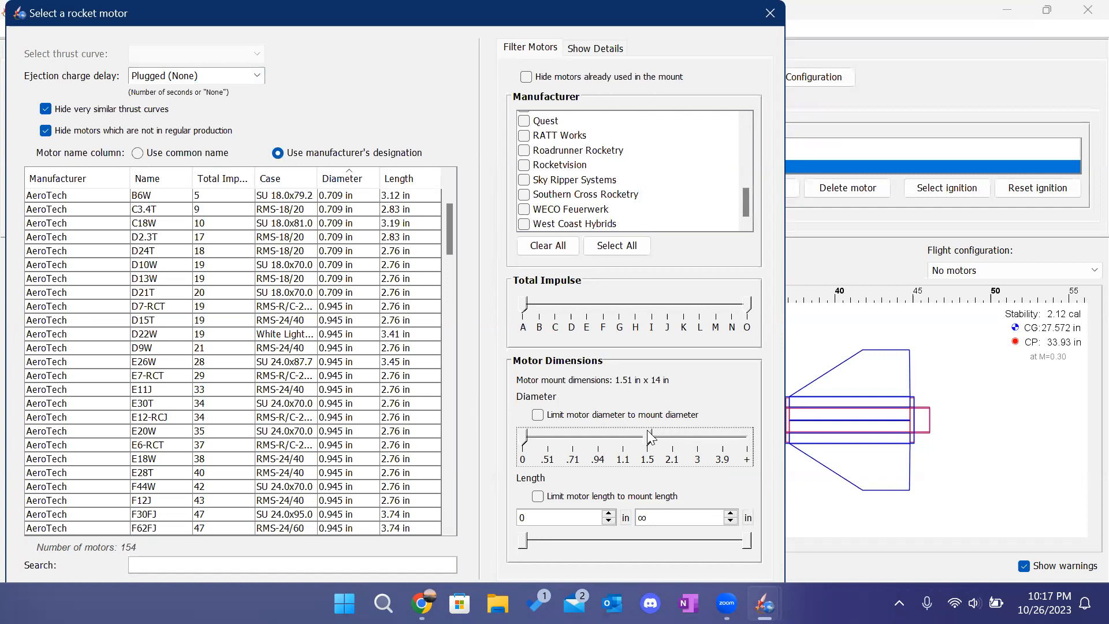
left_click_drag(522, 436, 636, 440)
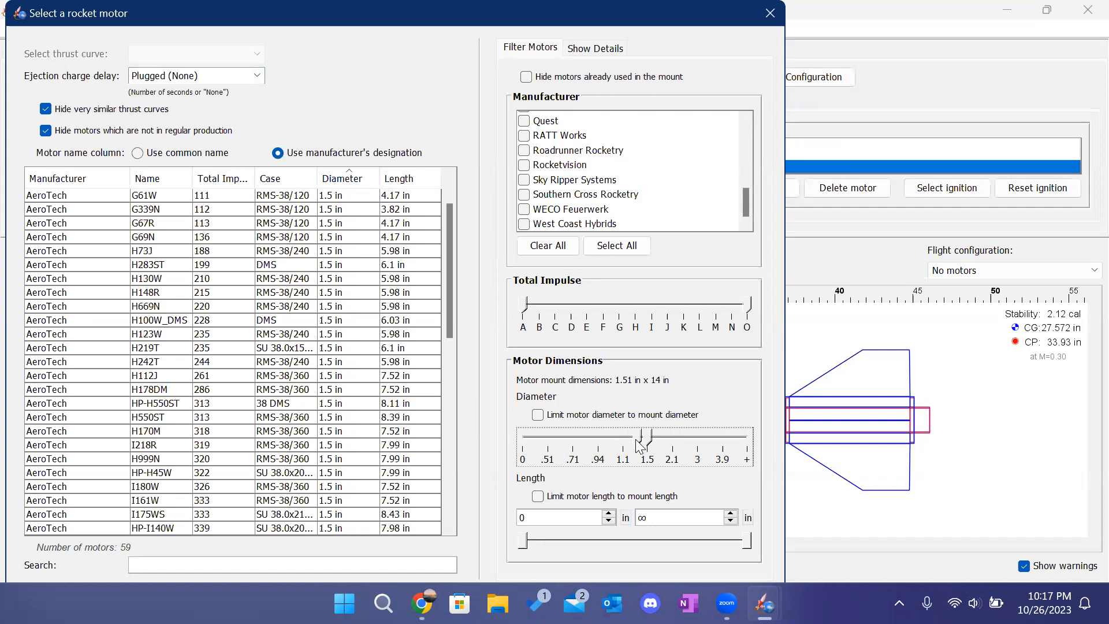
left_click(582, 416)
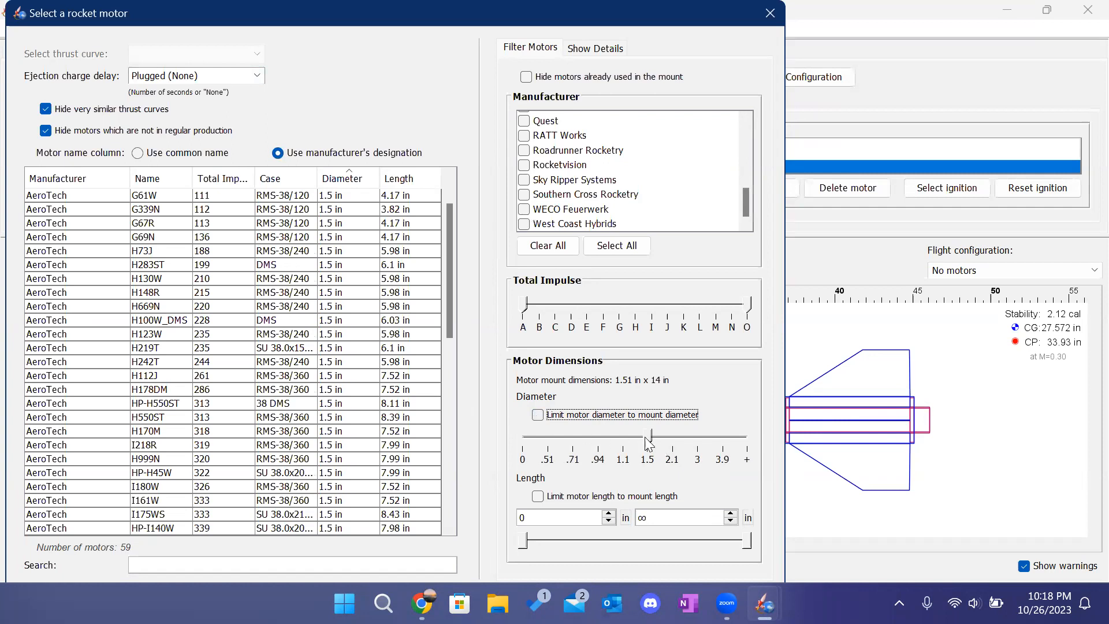
Widen the motor diameter filter to a range of about 0.71 to 3 in.
left_click_drag(651, 437, 576, 437)
left_click_drag(651, 438, 704, 442)
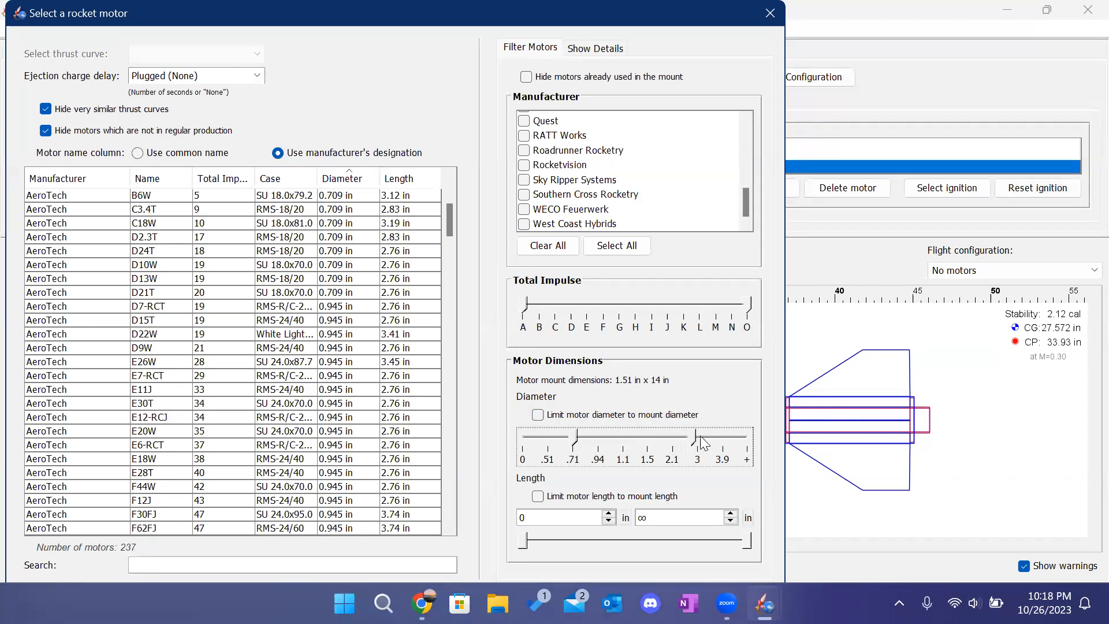
Narrow the motor diameter filter to 1.5 in motors only, without limiting it to the mount diameter.
left_click(542, 412)
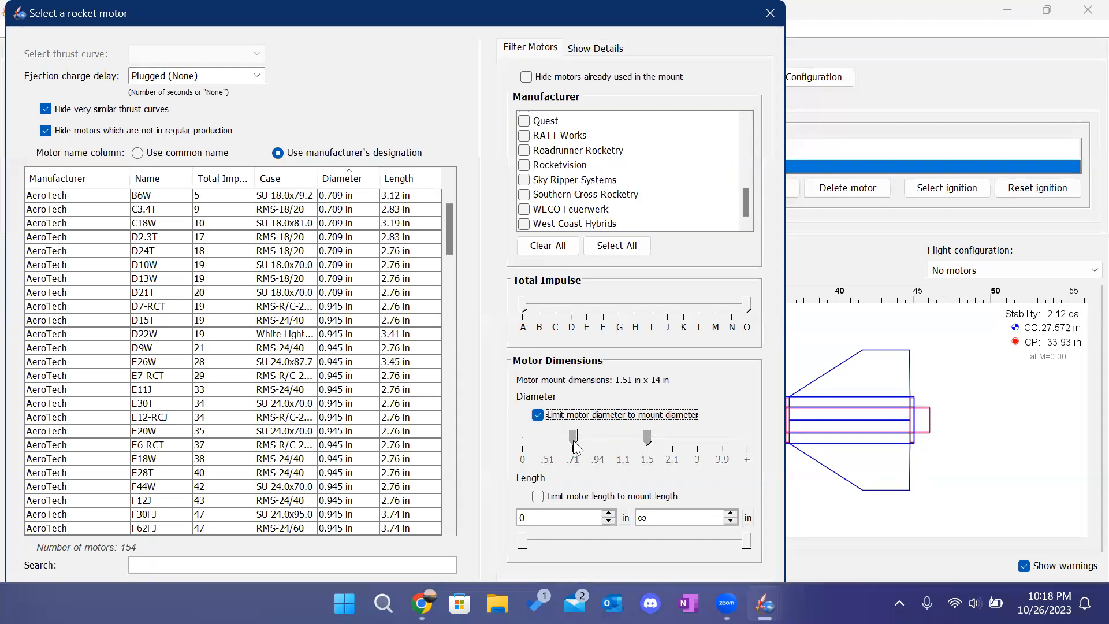
left_click(538, 414)
left_click_drag(573, 437, 648, 439)
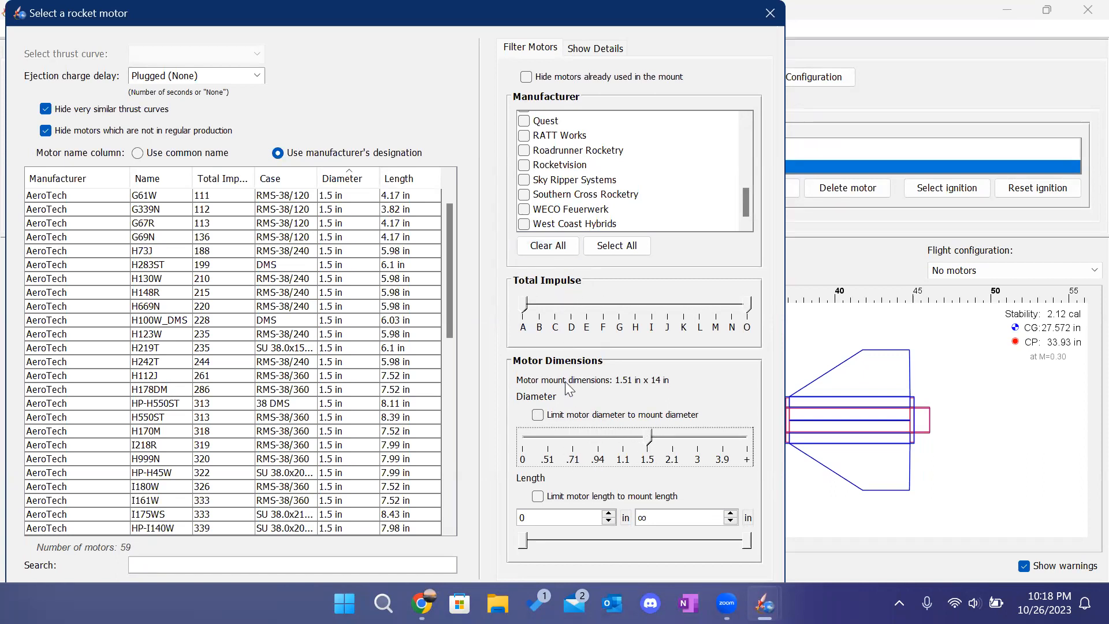
scroll(555, 173, "up", 10)
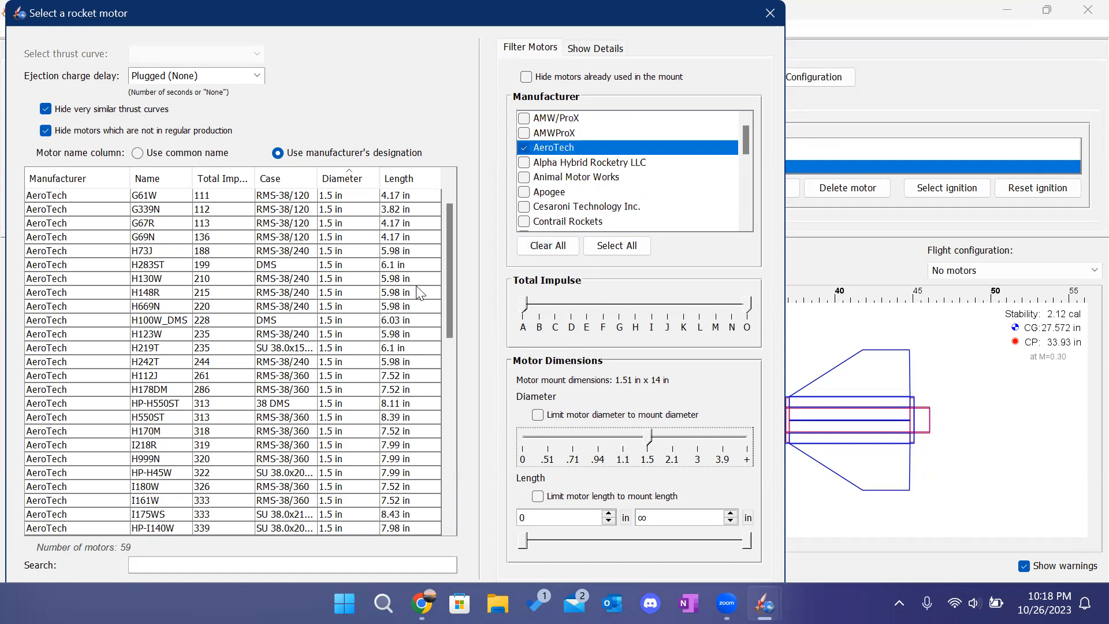
Browse the filtered AeroTech motors by case and sort them by ascending total impulse.
left_click_drag(448, 286, 429, 233)
scroll(192, 317, "down", 8)
scroll(190, 345, "up", 8)
left_click(271, 182)
left_click(271, 181)
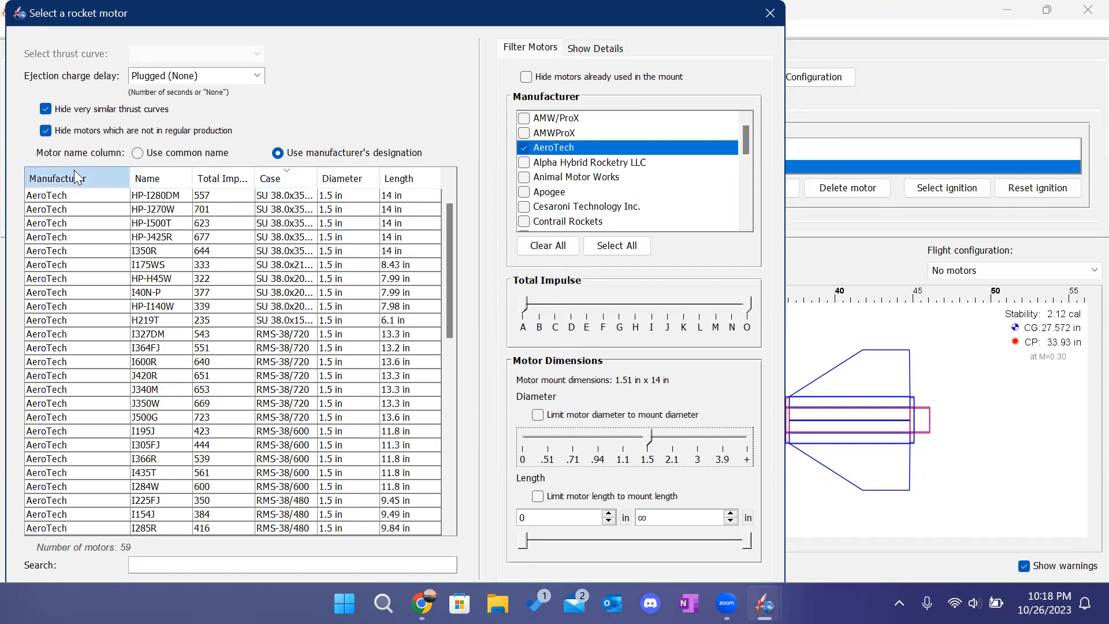
left_click(223, 179)
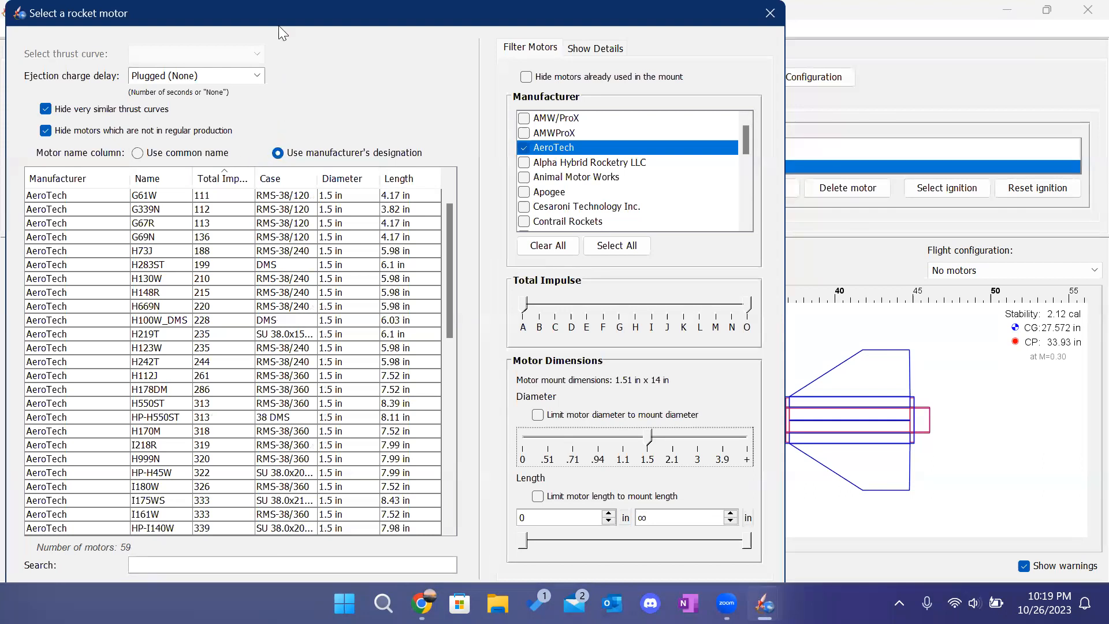
Choose the AeroTech H178DM motor, review its thrust curve and details, and assign it to the motor mount.
left_click_drag(279, 27, 304, 114)
left_click_drag(308, 115, 321, 42)
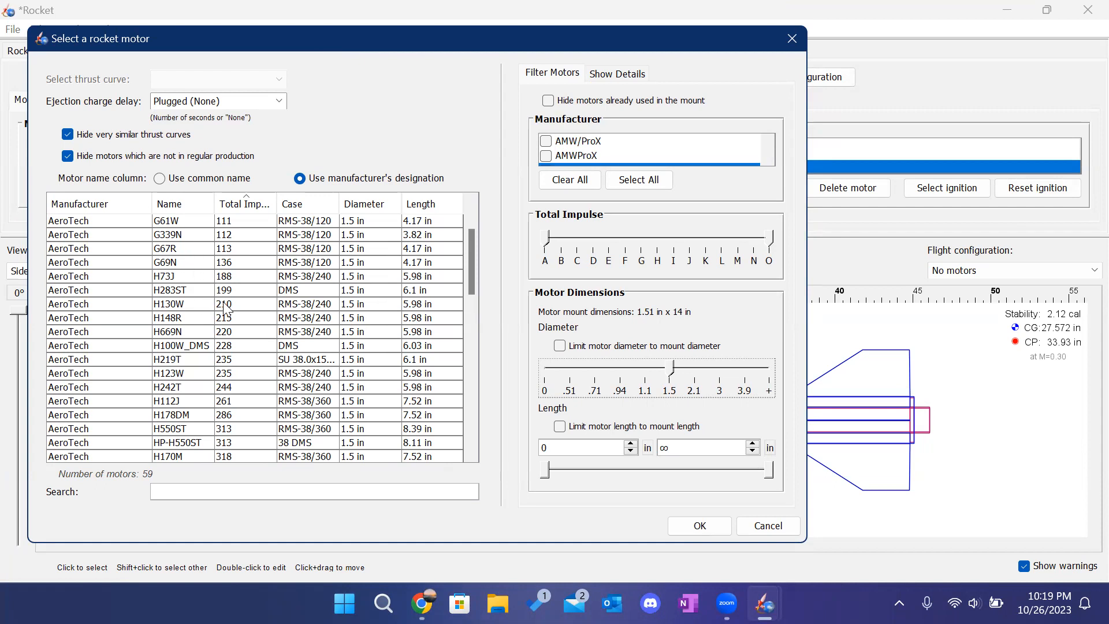
scroll(240, 289, "down", 2)
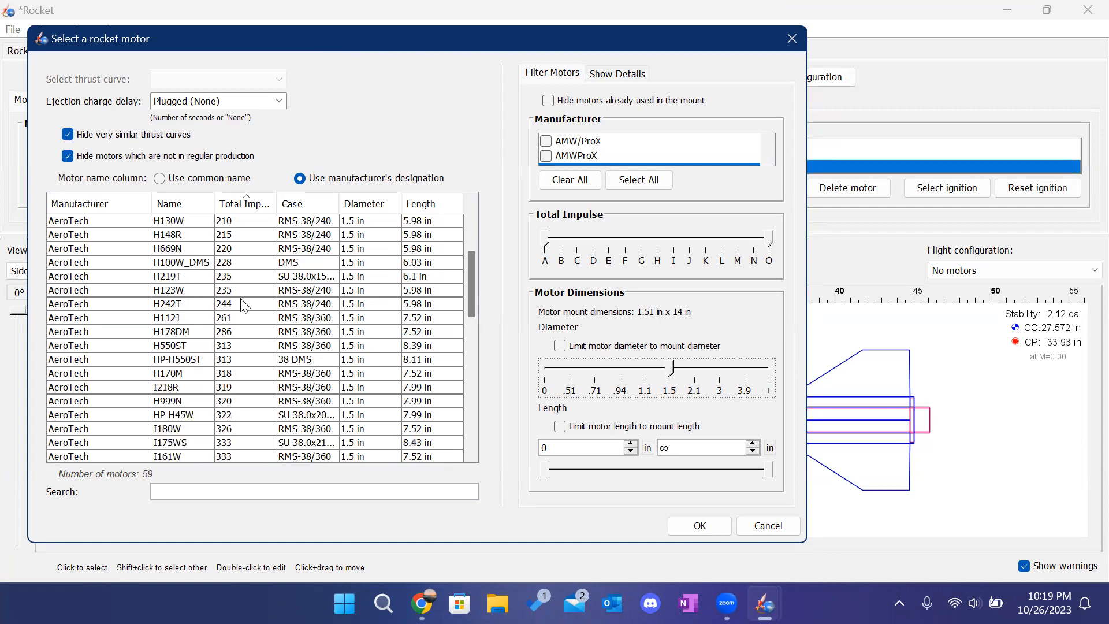
left_click(253, 330)
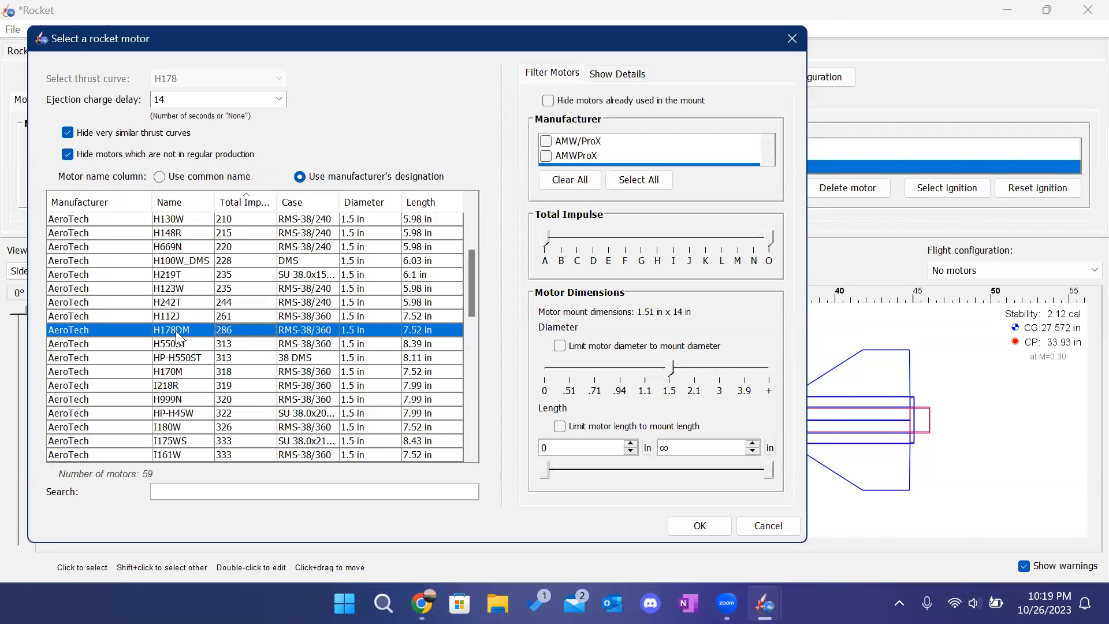
left_click(621, 74)
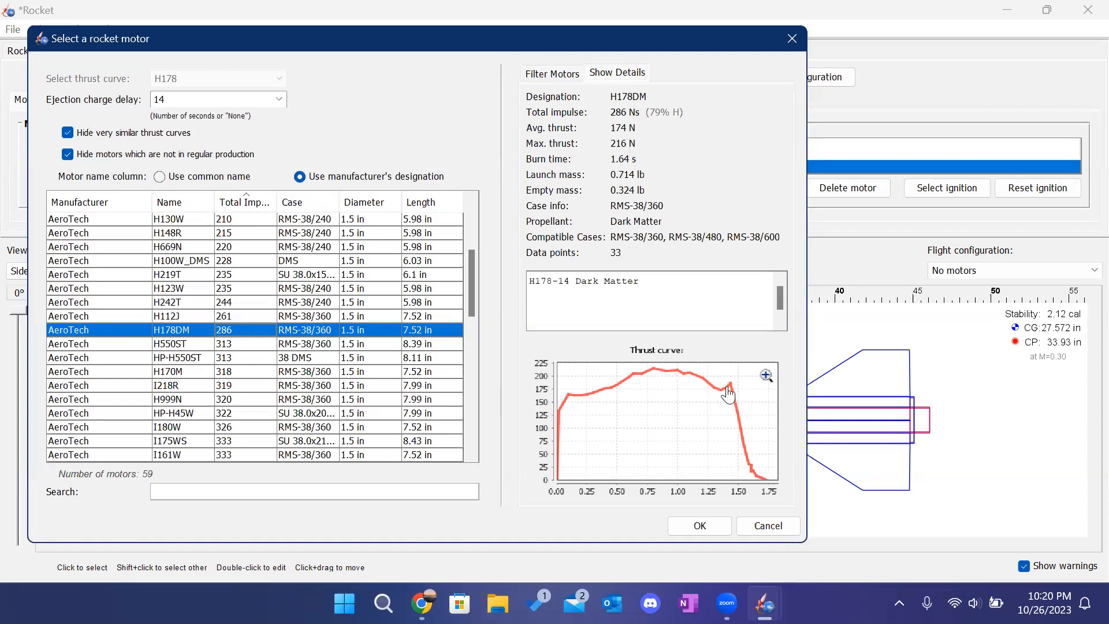
left_click(686, 525)
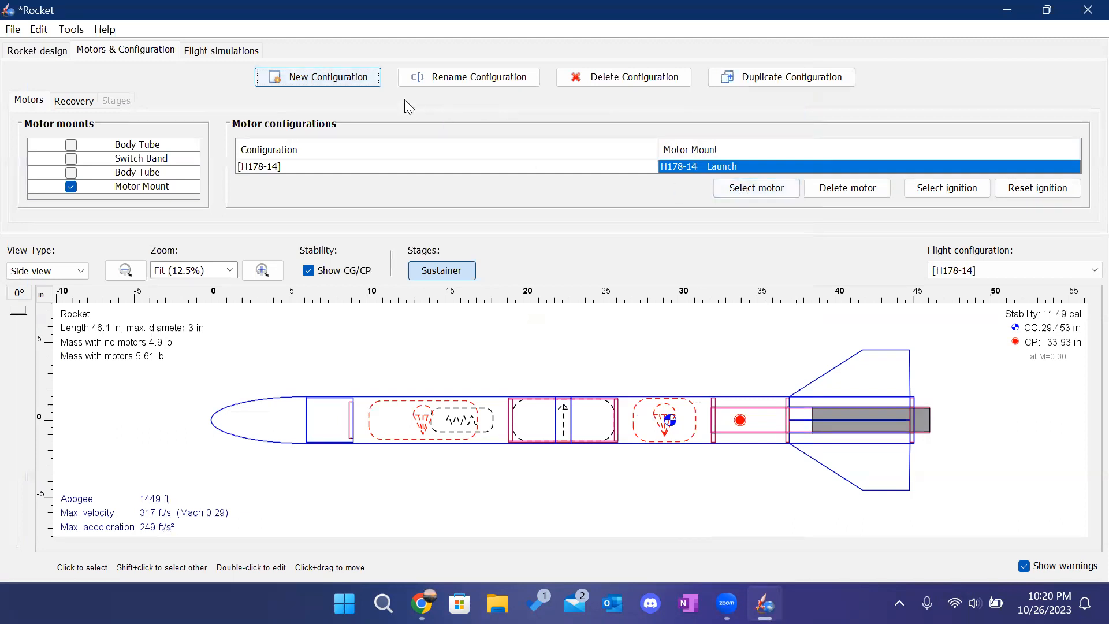
Create a second motor configuration with the AeroTech J500G motor, reviewing its thrust details before assigning it to the mount.
left_click(340, 83)
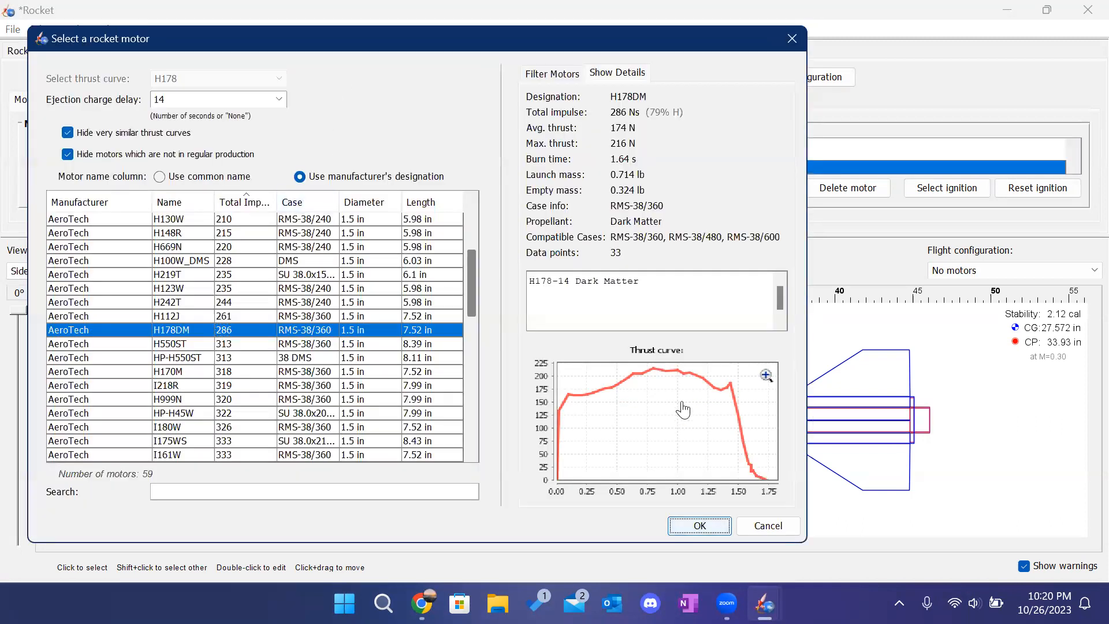
left_click(556, 75)
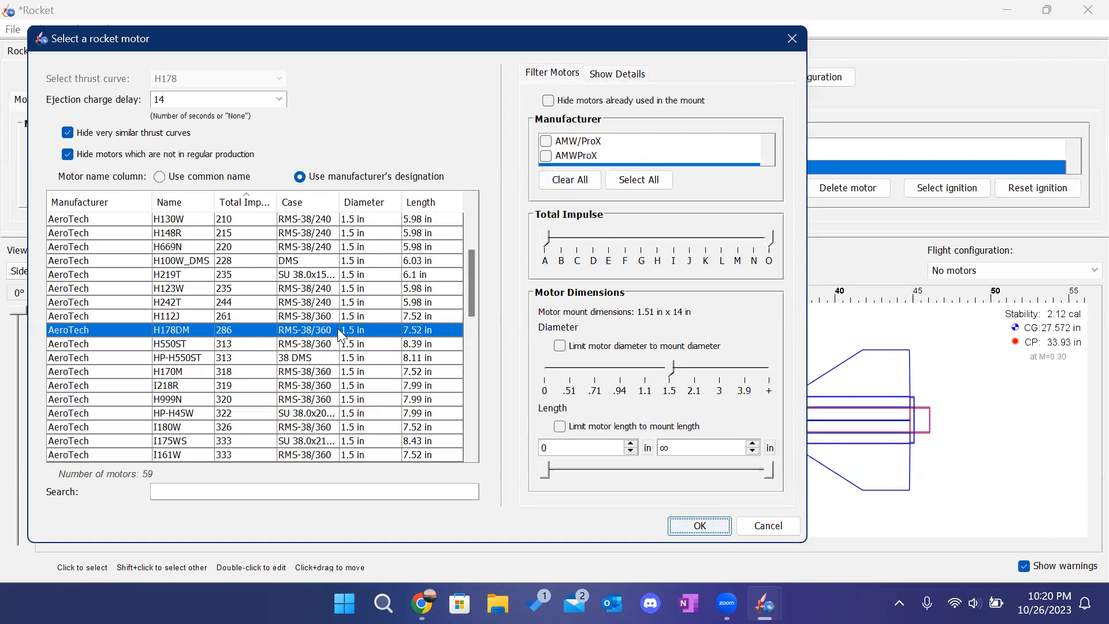
left_click(235, 204)
left_click(234, 203)
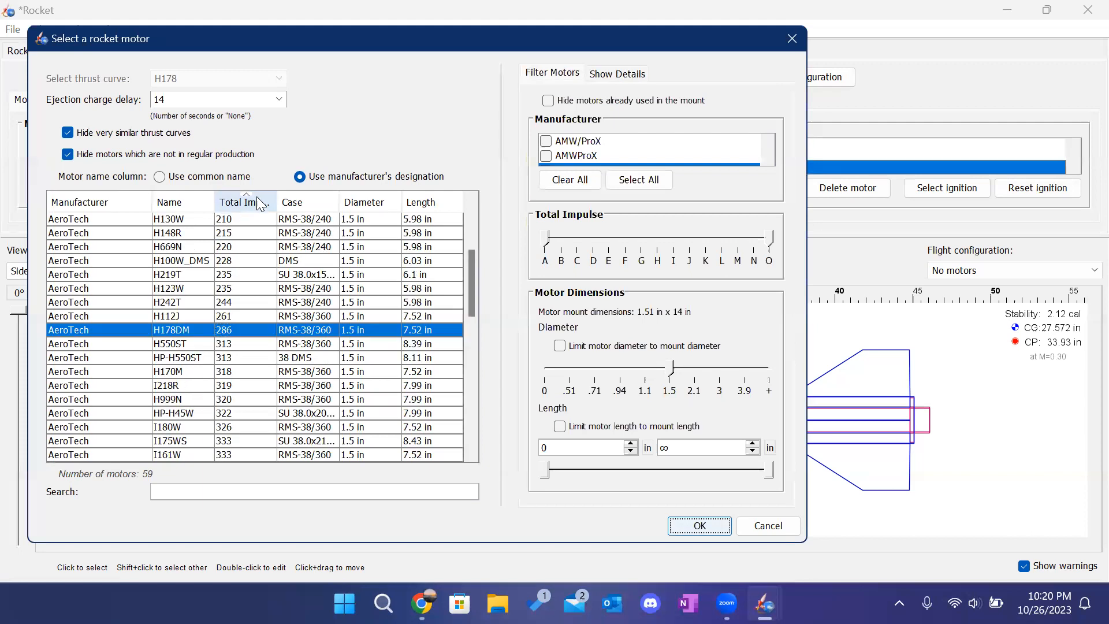
left_click_drag(470, 269, 475, 412)
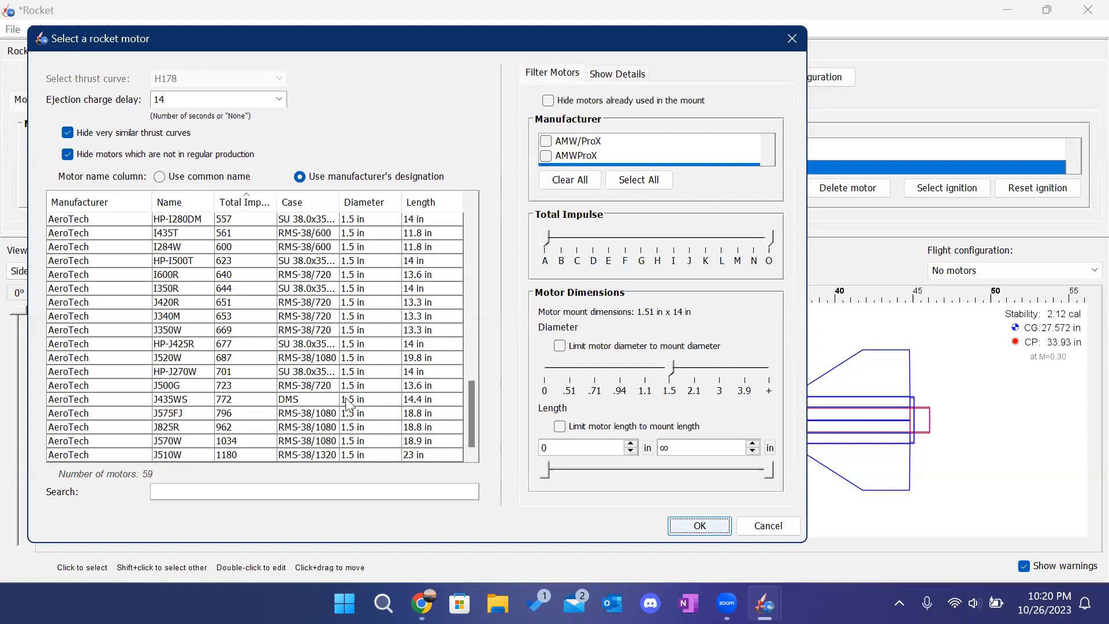
left_click(243, 401)
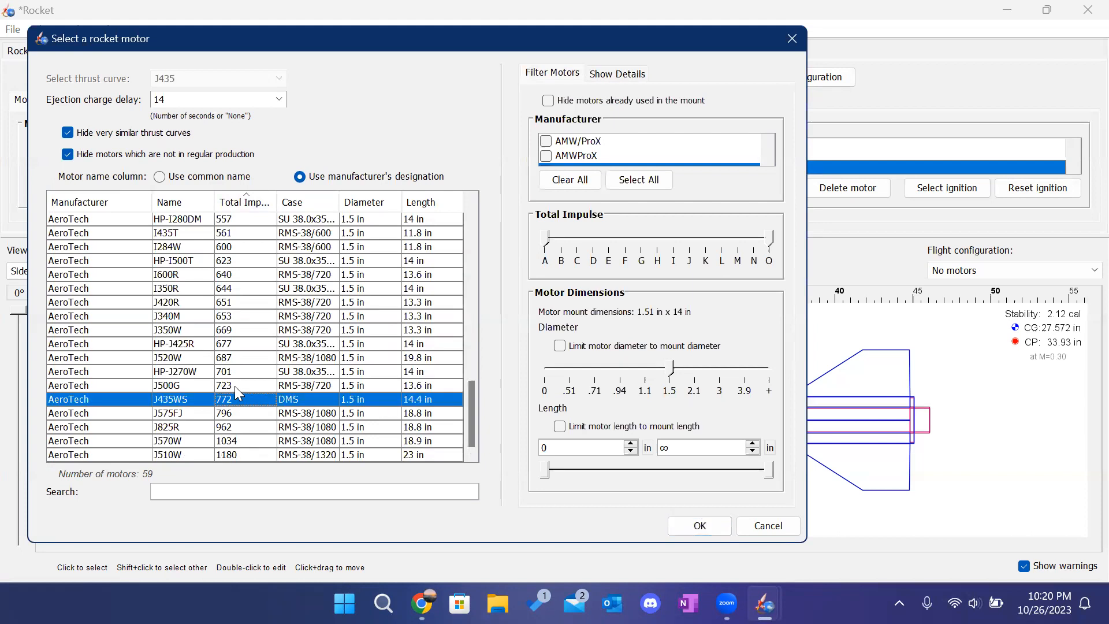
left_click(233, 383)
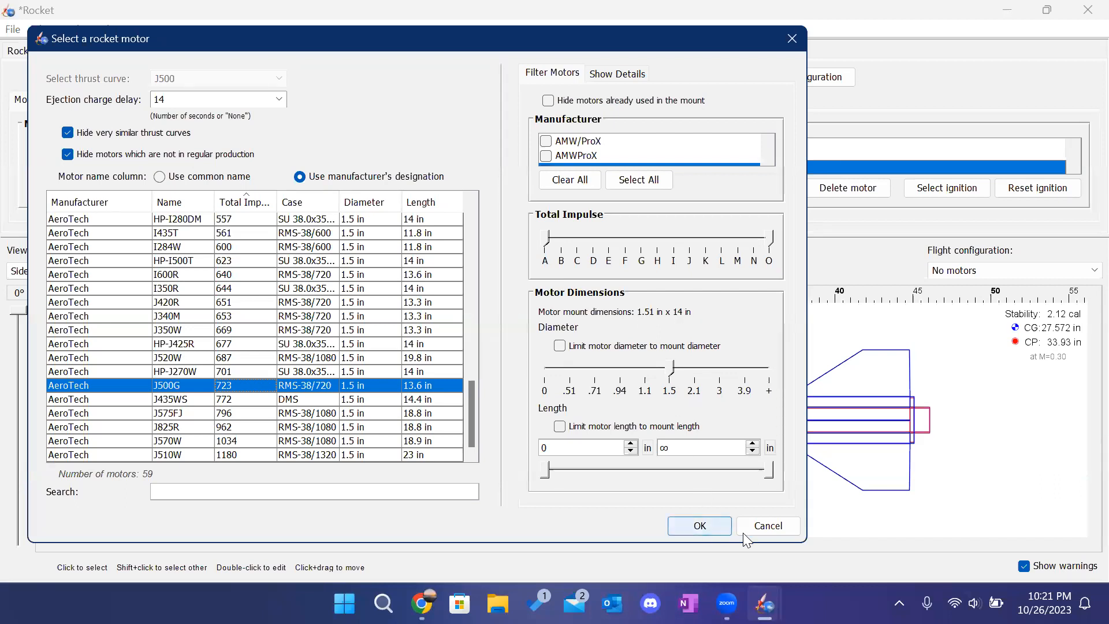
left_click(604, 73)
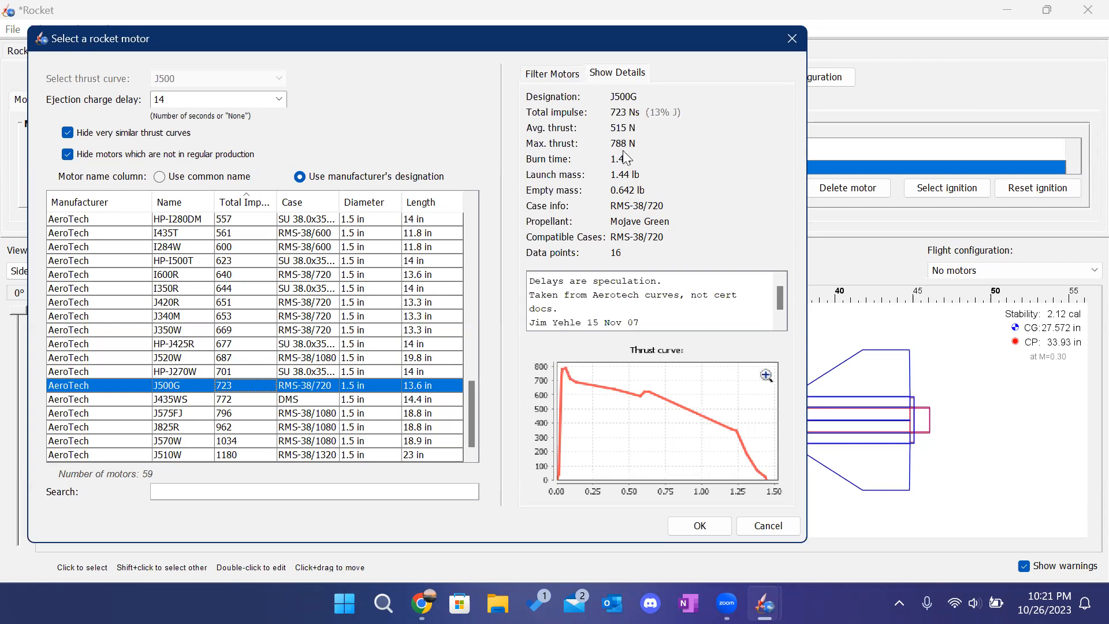
left_click(705, 525)
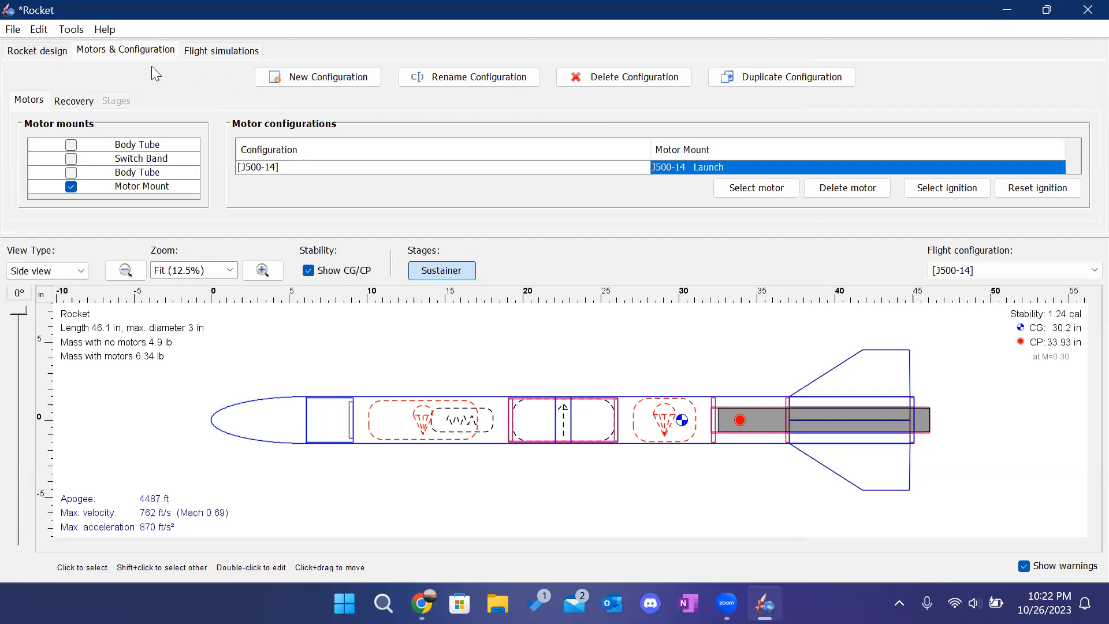
Rename the parachute in the aft body tube as Drogue Parachute.
left_click(87, 106)
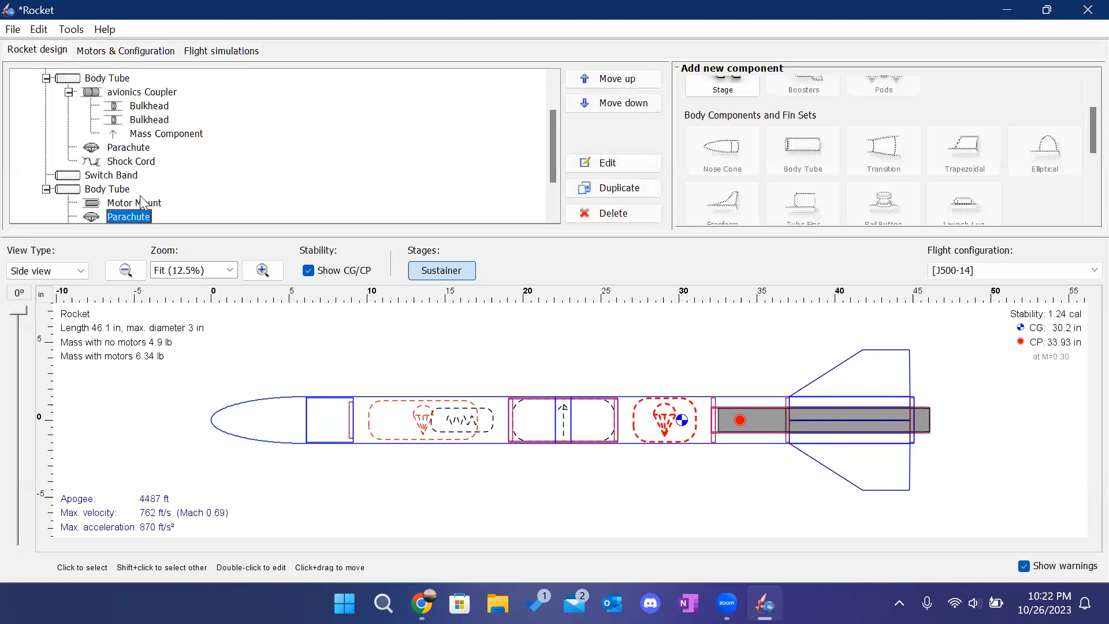
scroll(137, 204, "up", 2)
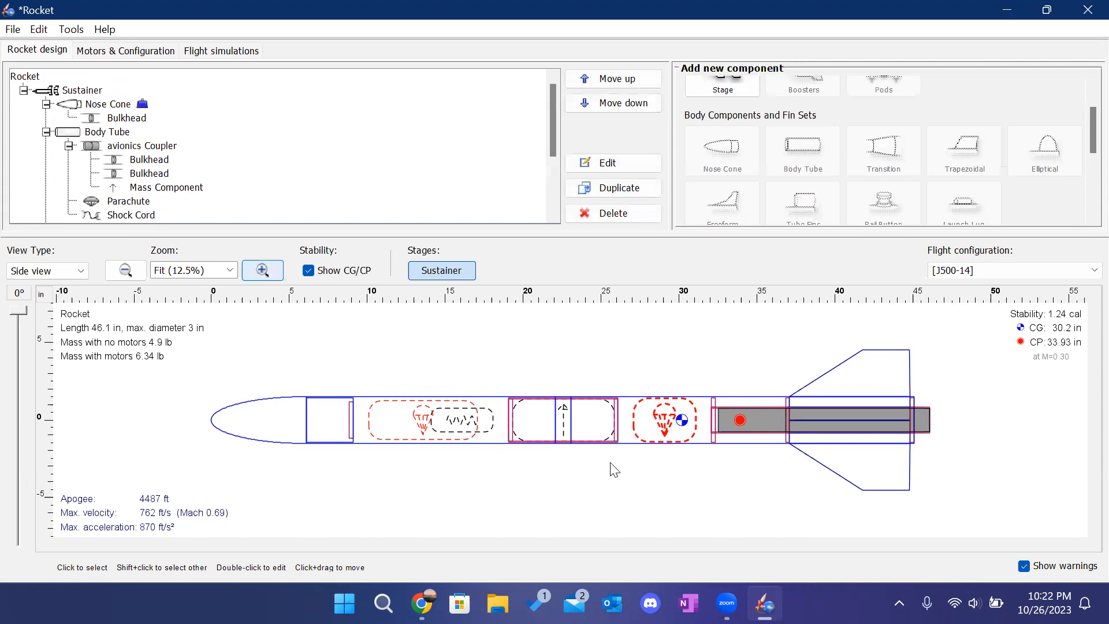
double_click(653, 426)
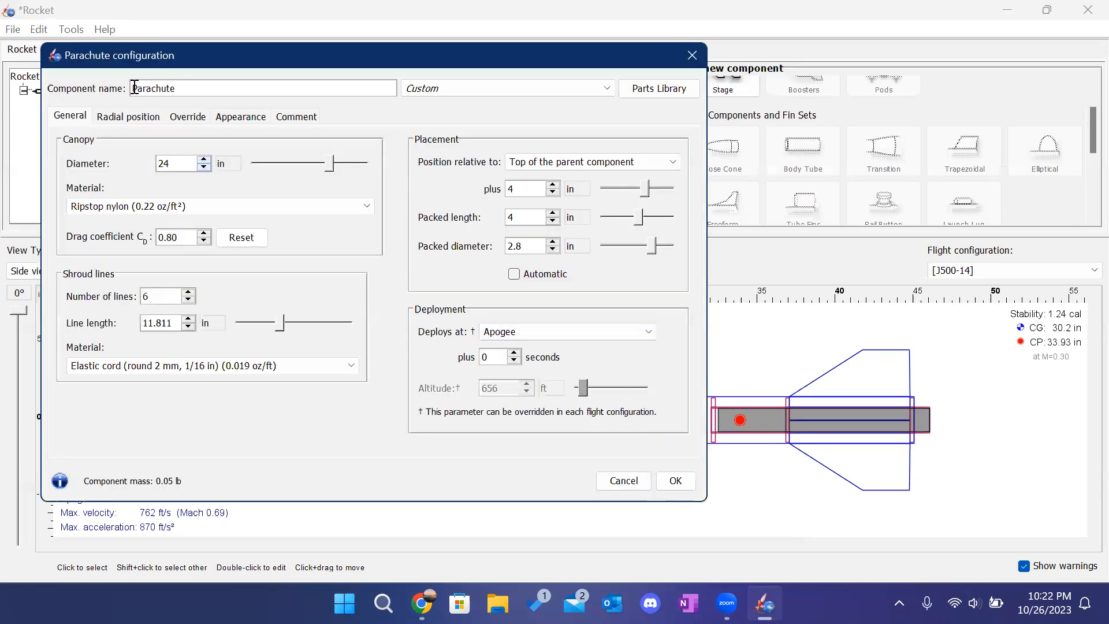
type("Drogue")
left_click(677, 482)
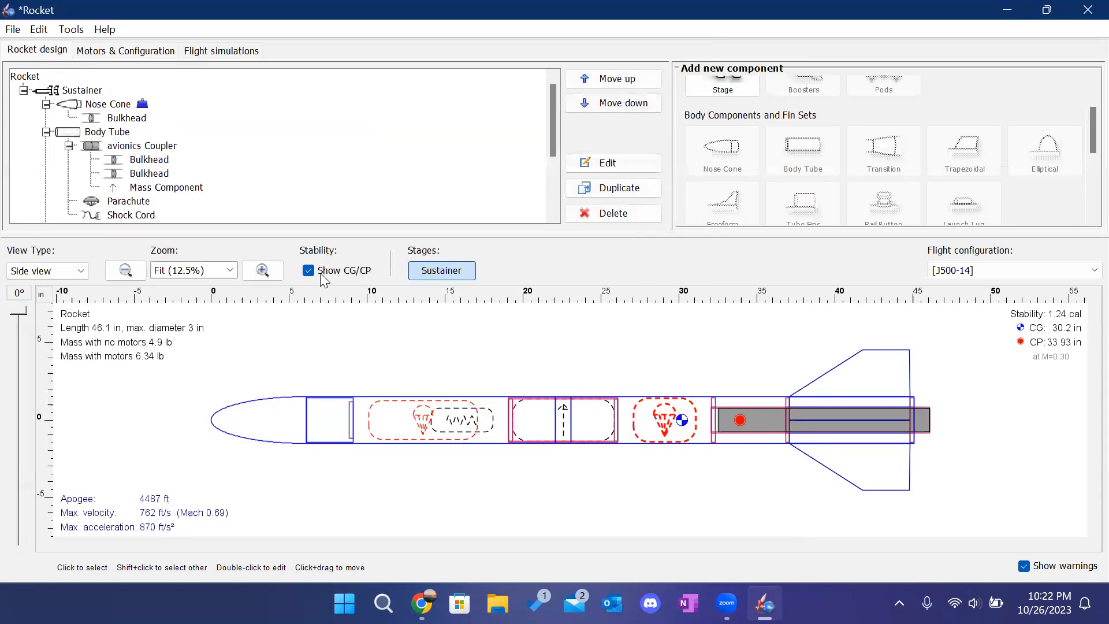
Rename the parachute in the forward body tube as Main Parachute.
double_click(414, 420)
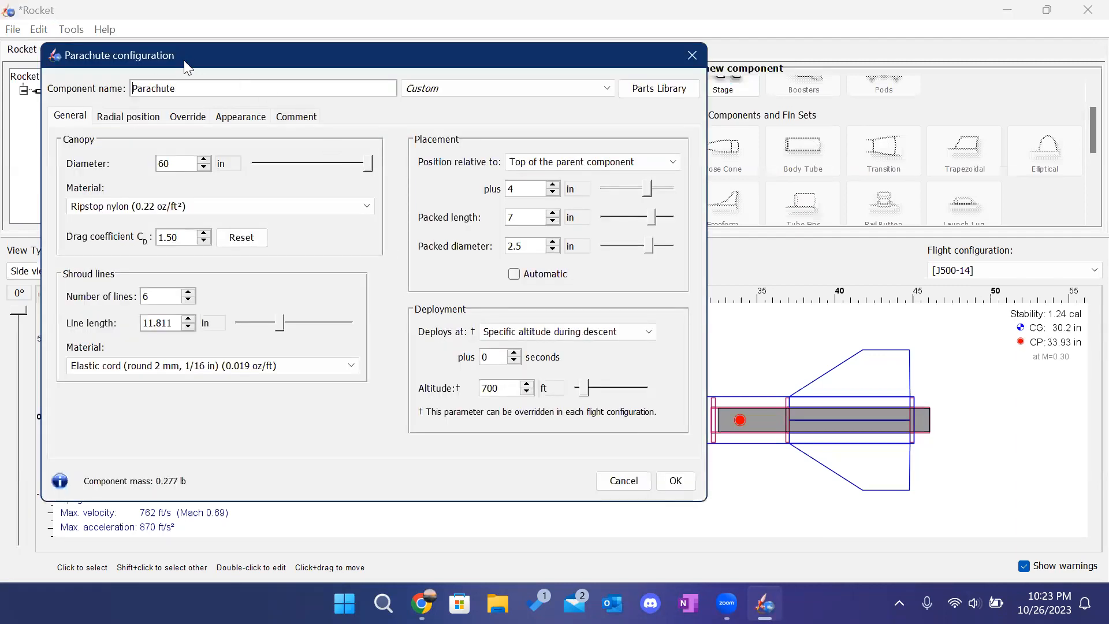
key("ctrl+a")
type("Main Parachute")
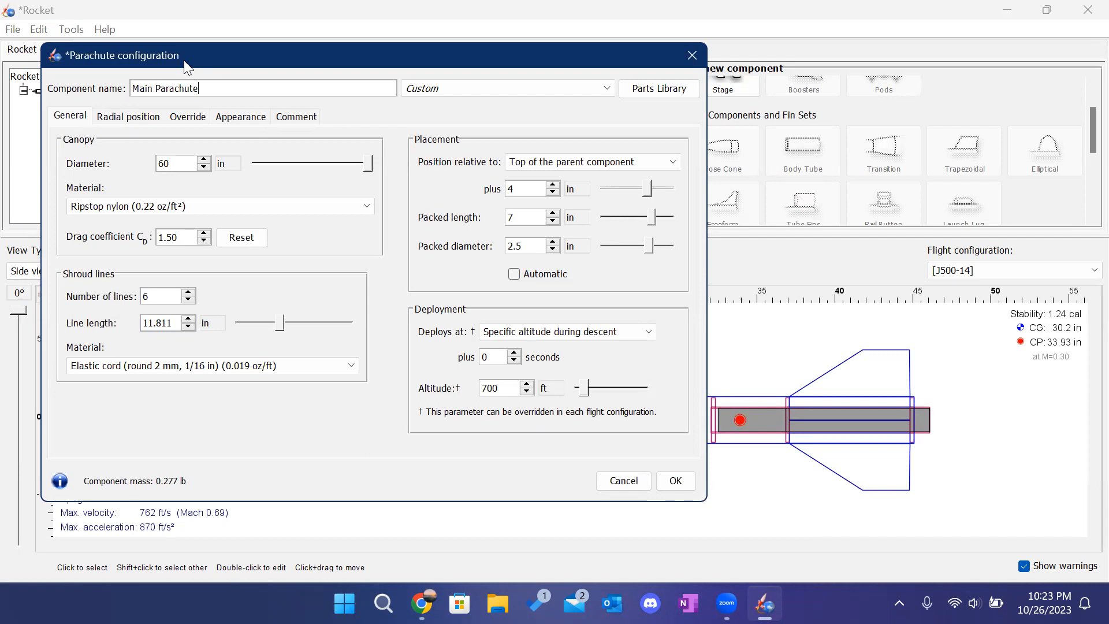
left_click(675, 481)
left_click(602, 368)
Check the deployment settings of the main and drogue parachutes for the J500-14 configuration.
left_click(126, 53)
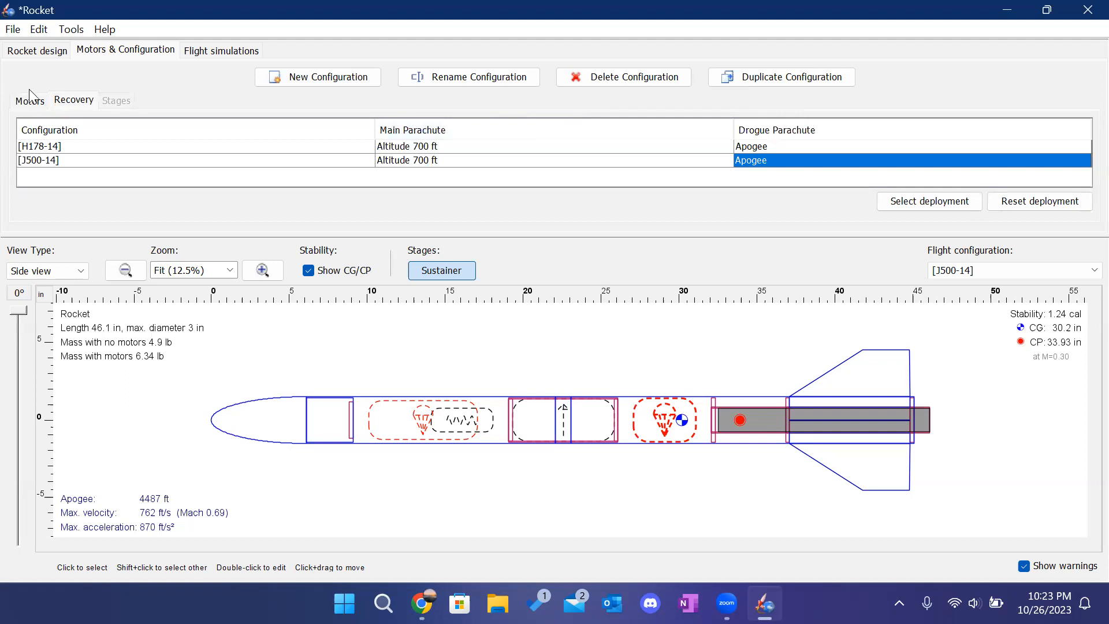
left_click(30, 98)
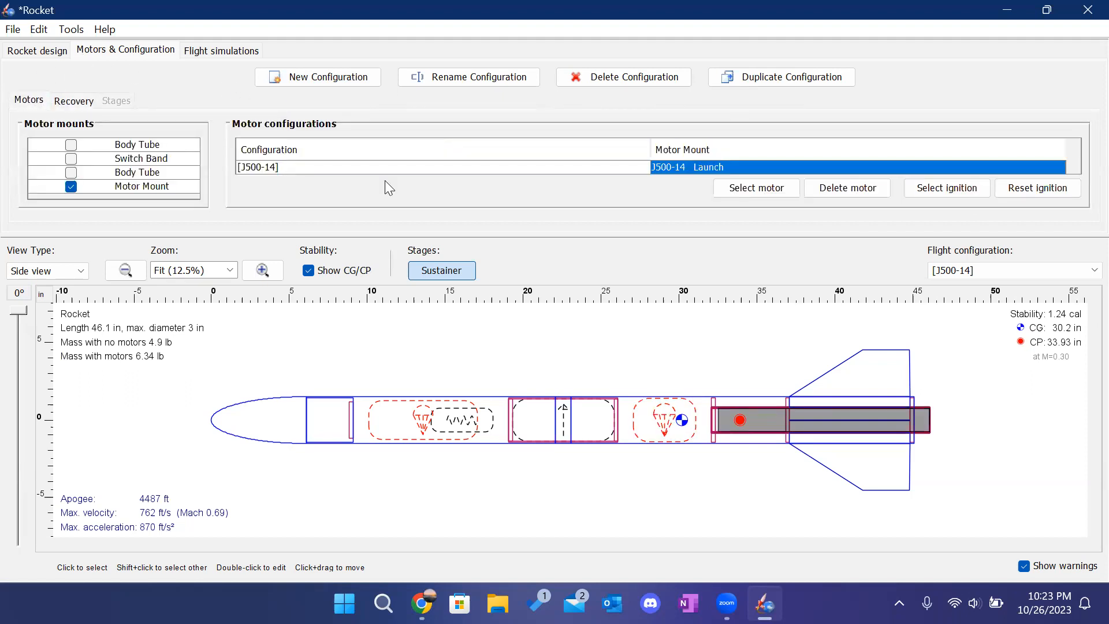
left_click(74, 100)
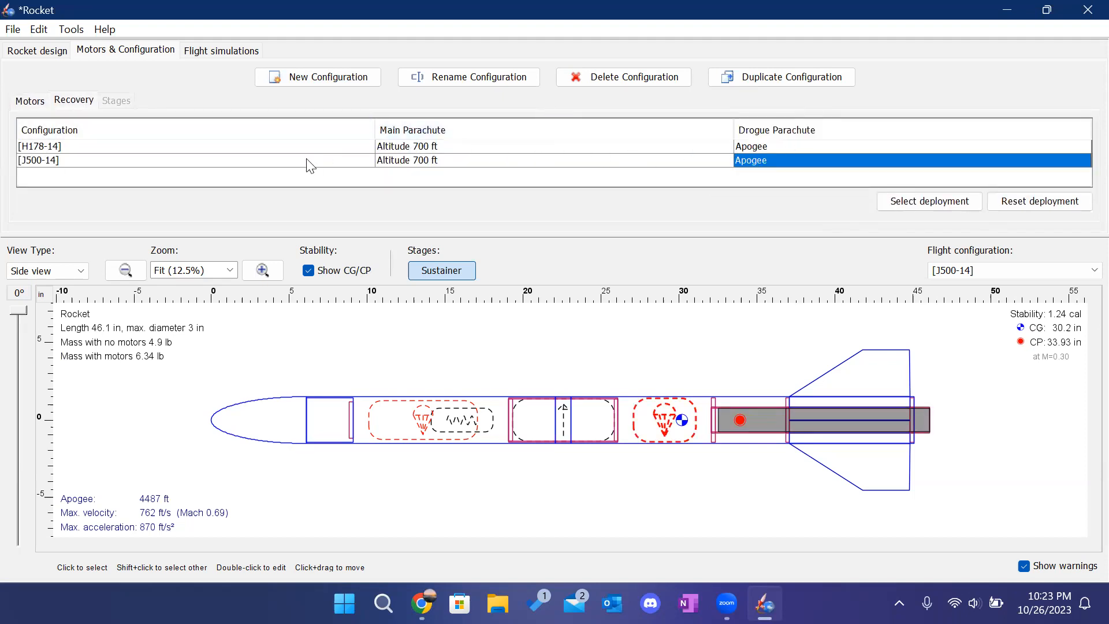
double_click(778, 160)
double_click(442, 160)
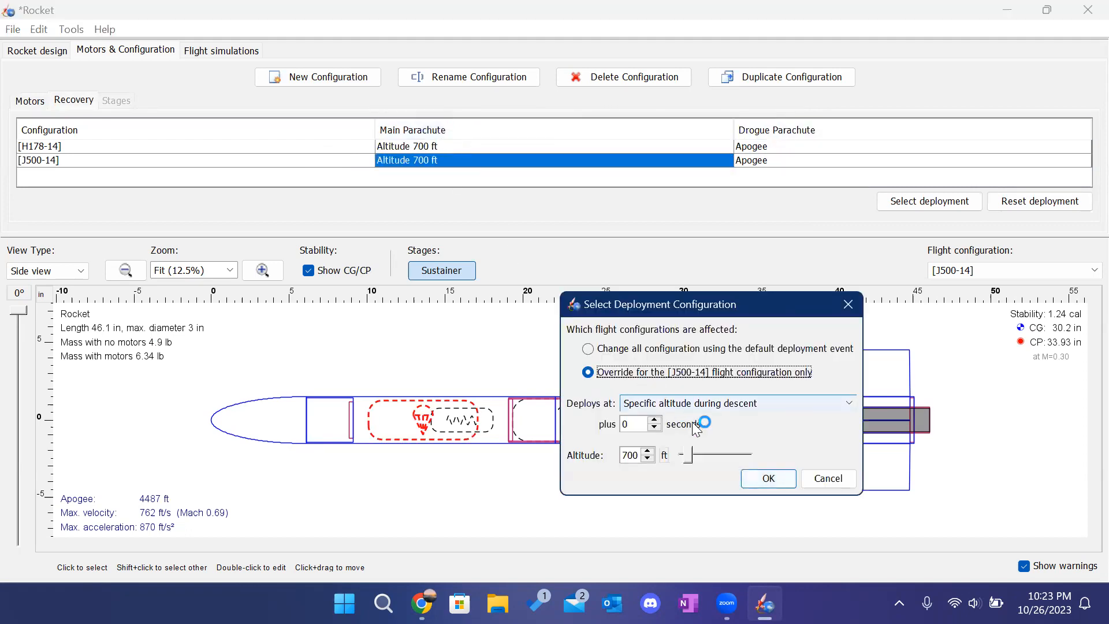
left_click(752, 398)
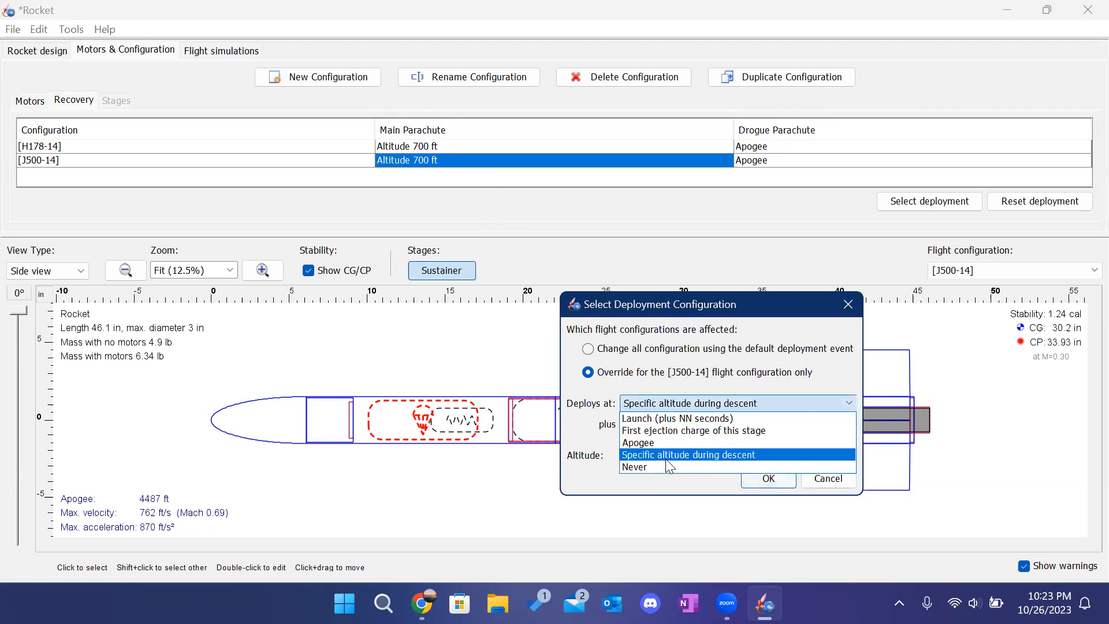
left_click(699, 403)
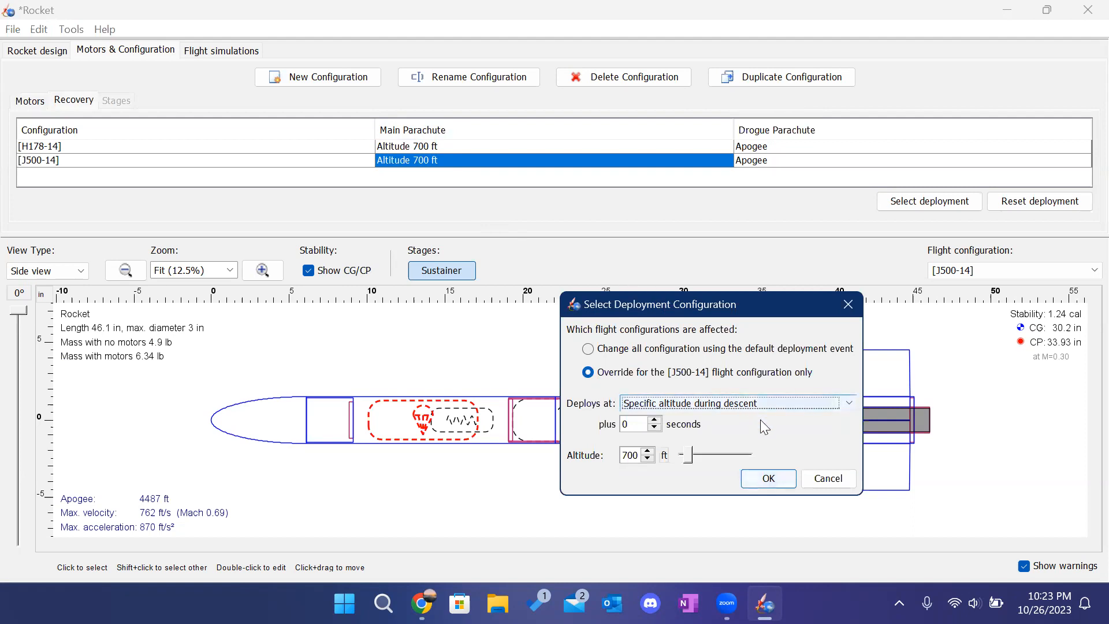
left_click(781, 480)
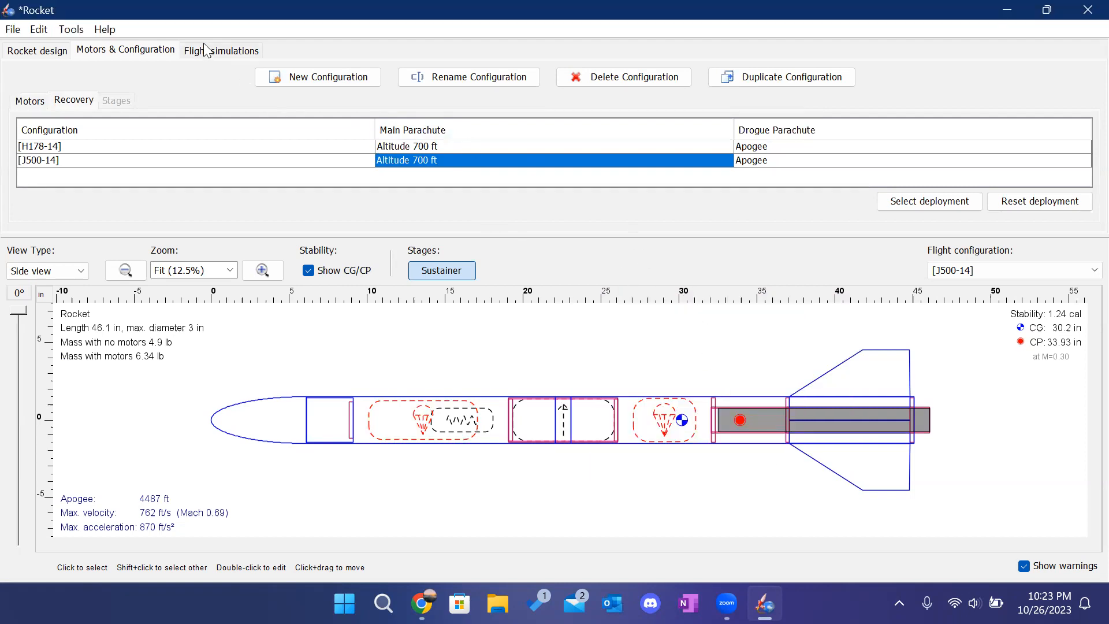
Enlarge the motor configuration list and compare the rocket's stability and flight figures between the H178-14 and J500-14 flight configurations.
left_click(43, 99)
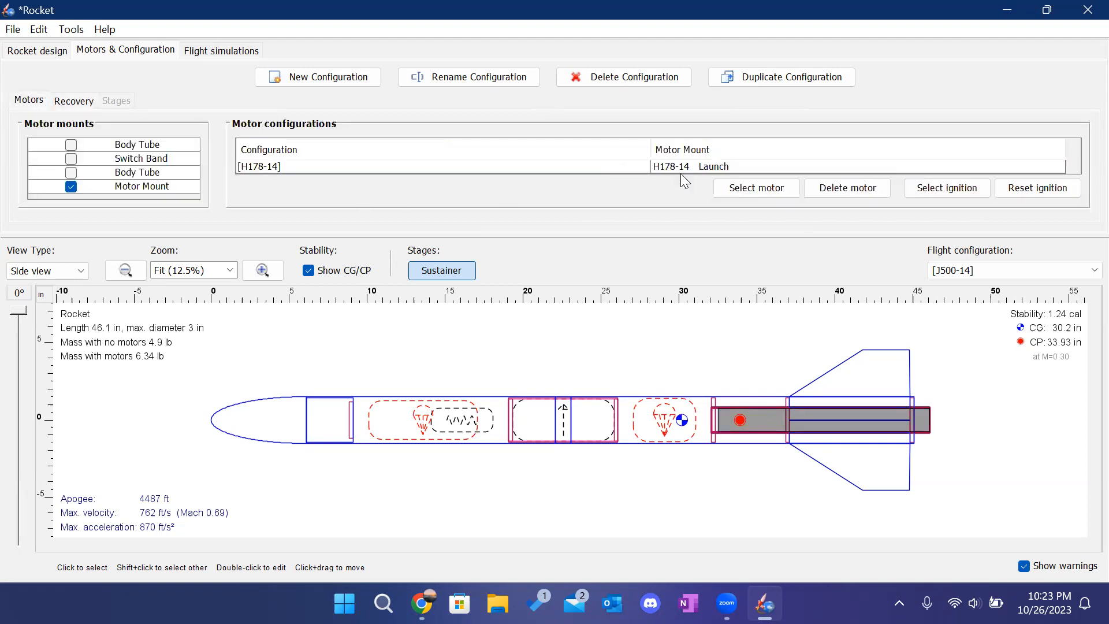
left_click_drag(619, 236, 619, 287)
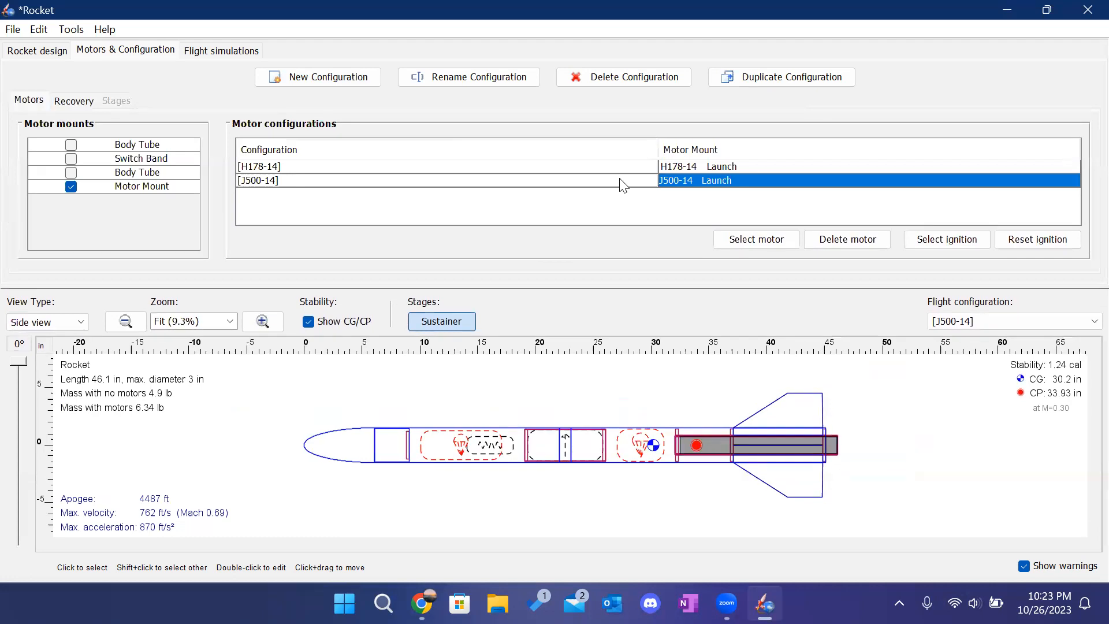
left_click(994, 321)
left_click(960, 349)
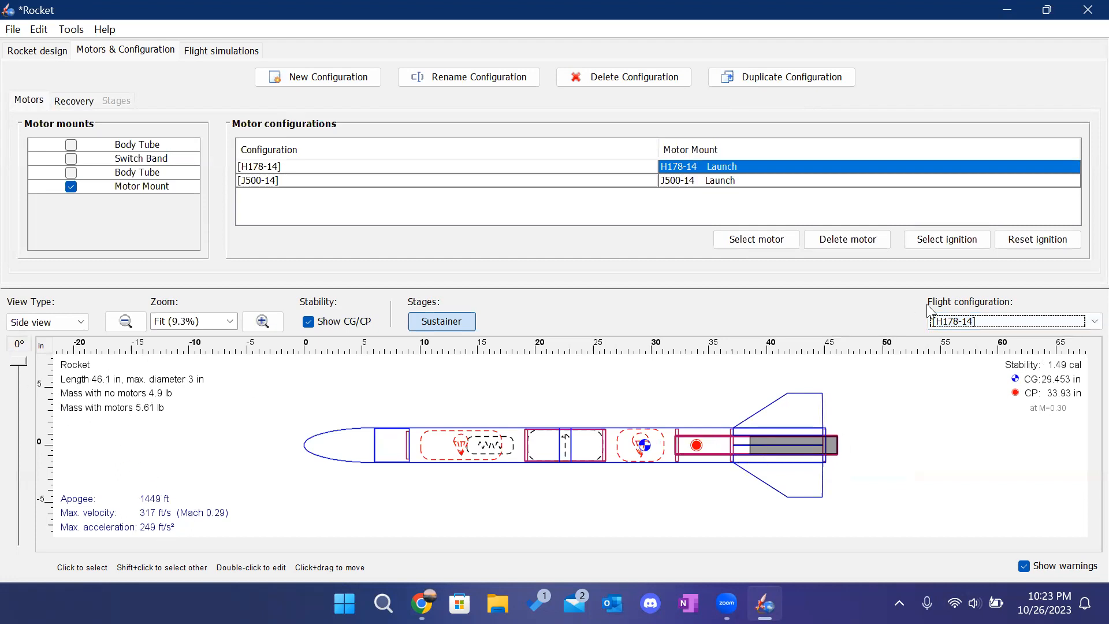
left_click(968, 321)
left_click(976, 361)
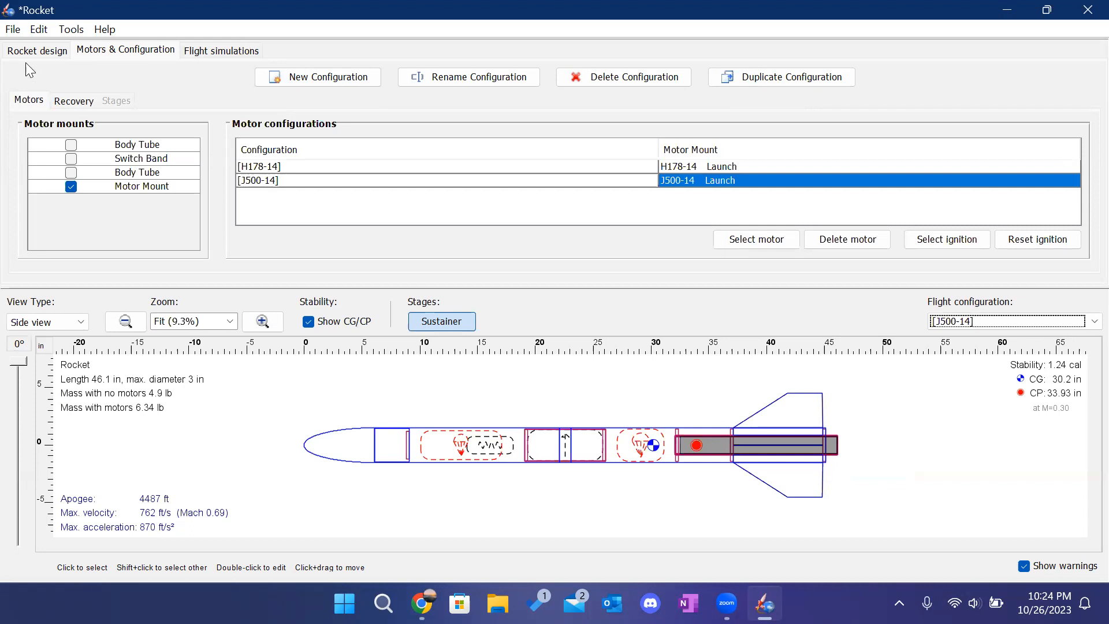
Open the Dual parachute deployment example design and accept its rocket configuration details.
left_click(12, 29)
mouse_move(54, 96)
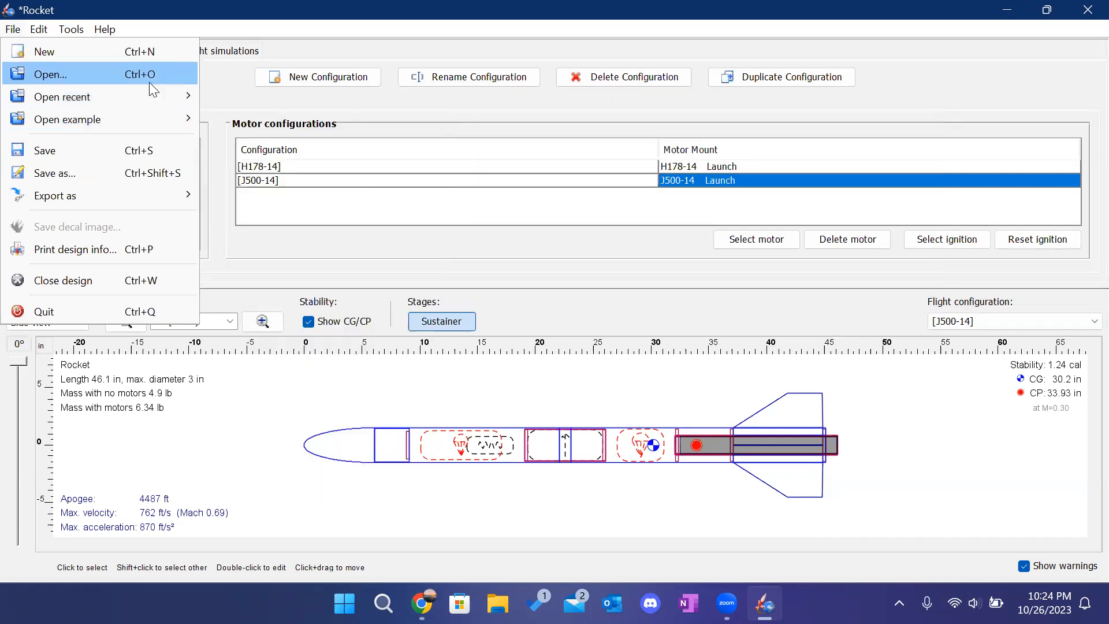
mouse_move(172, 119)
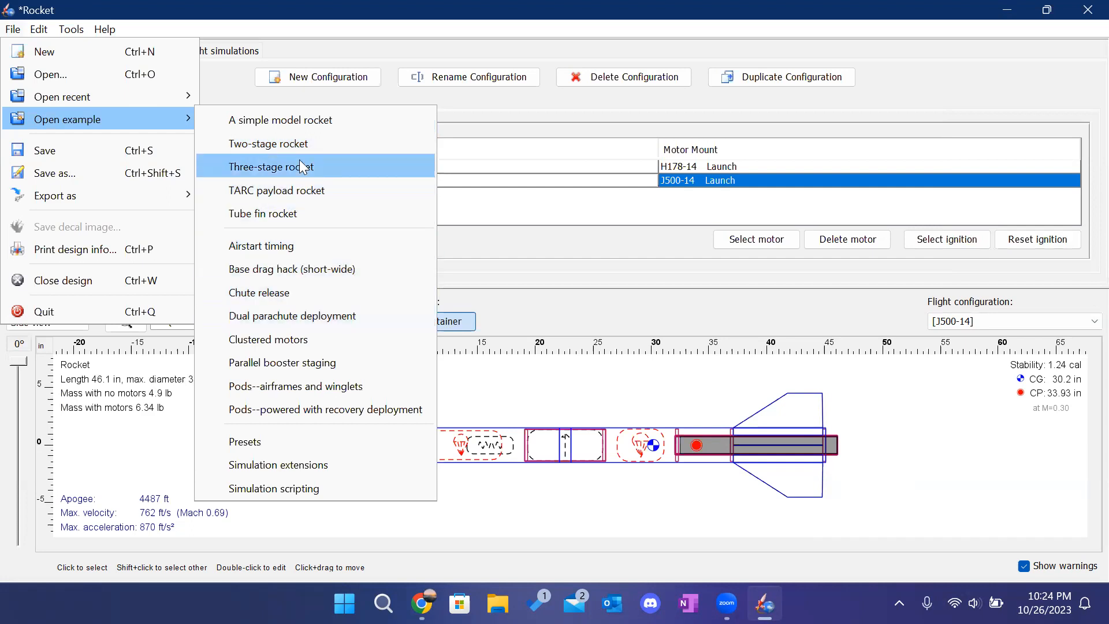
left_click(297, 315)
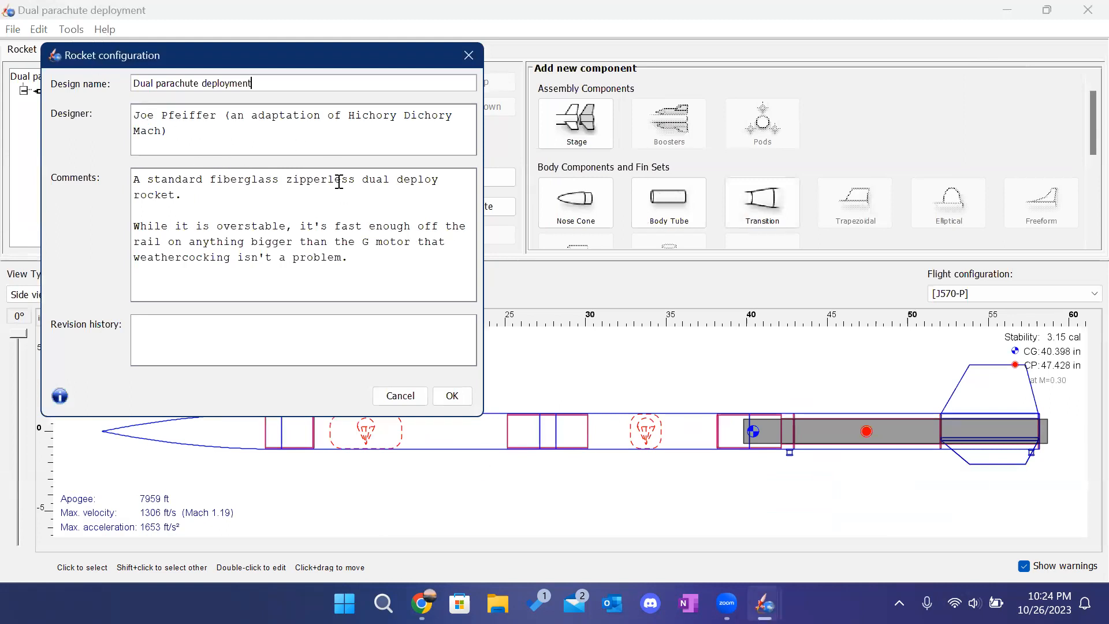
left_click(452, 396)
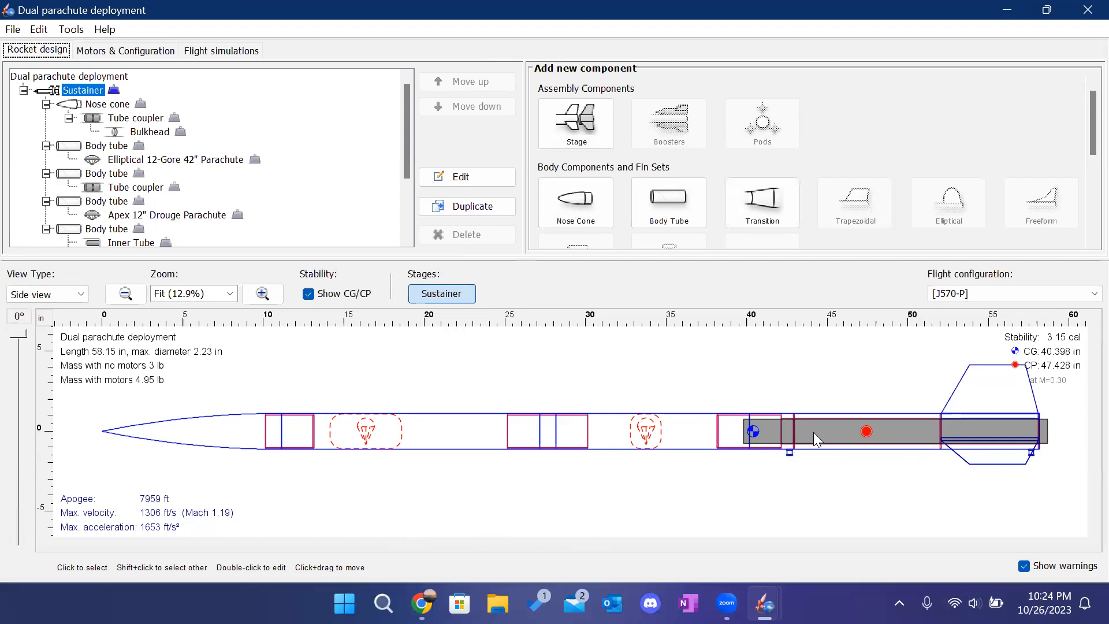
Examine the example rocket's component tree, parachute bays and motor section.
left_click(749, 391)
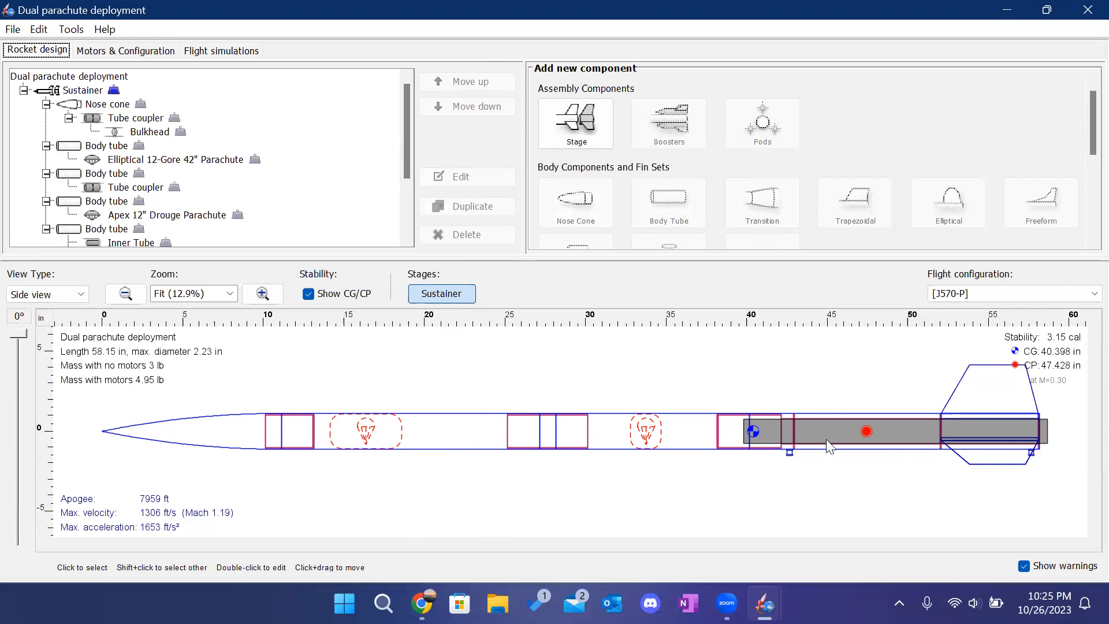
mouse_move(26, 341)
left_mouse_down()
mouse_move(32, 390)
mouse_move(26, 333)
left_mouse_up()
left_click(683, 433)
left_click(827, 429)
scroll(271, 173, "down", 3)
scroll(269, 173, "up", 3)
Switch to Chrome and download ACME Rocket Co._10-26-23_KB.ork from the Open Rocket folder in Google Drive.
mouse_move(422, 604)
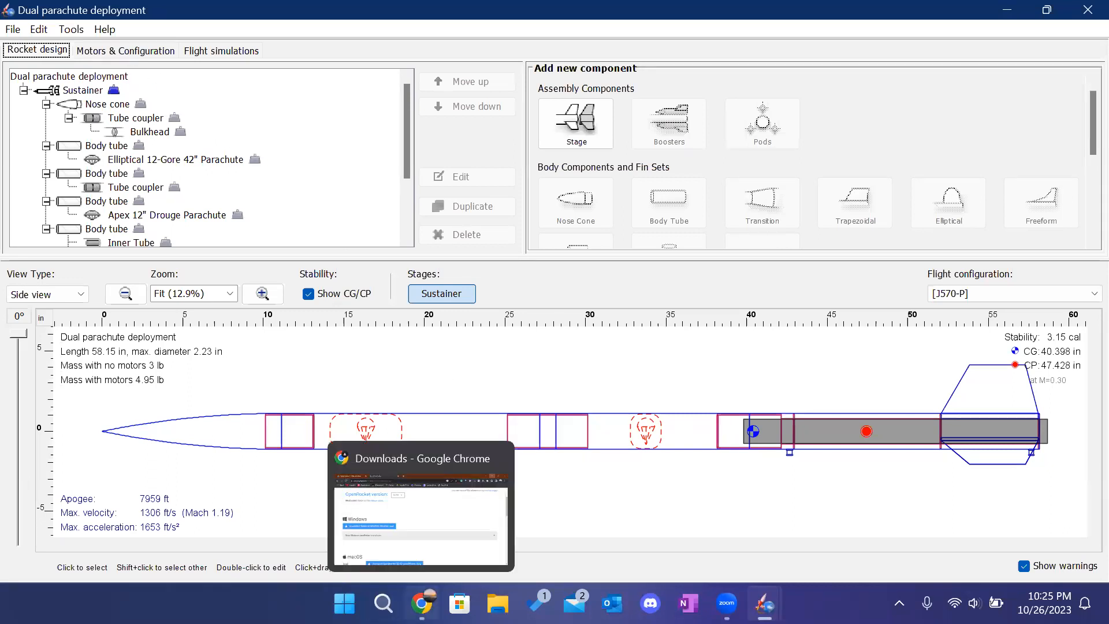
left_click(421, 508)
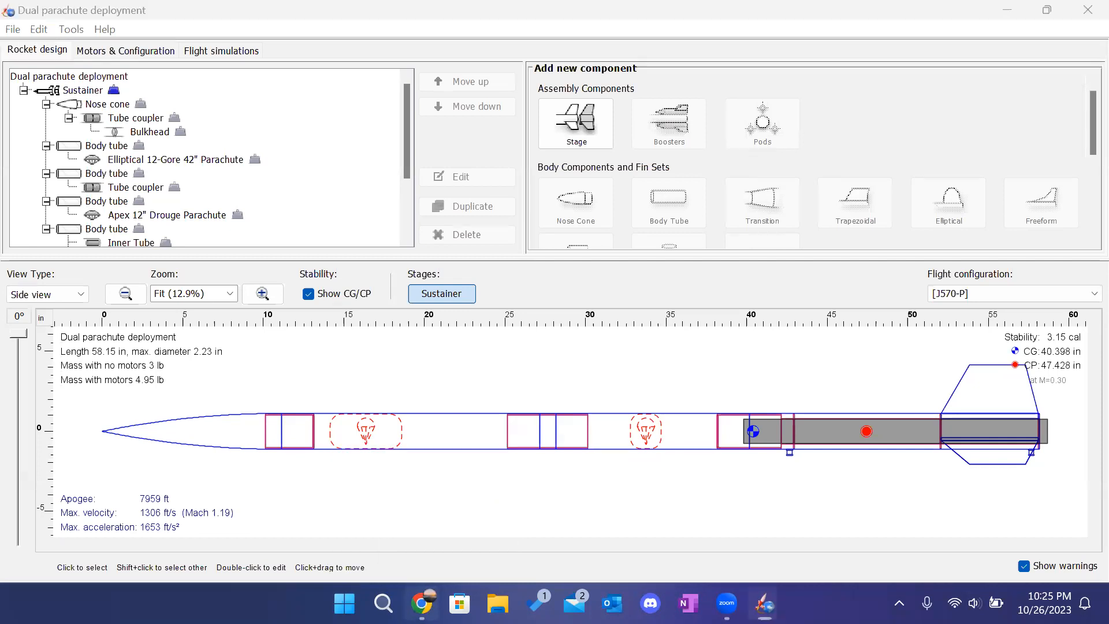
left_click(125, 22)
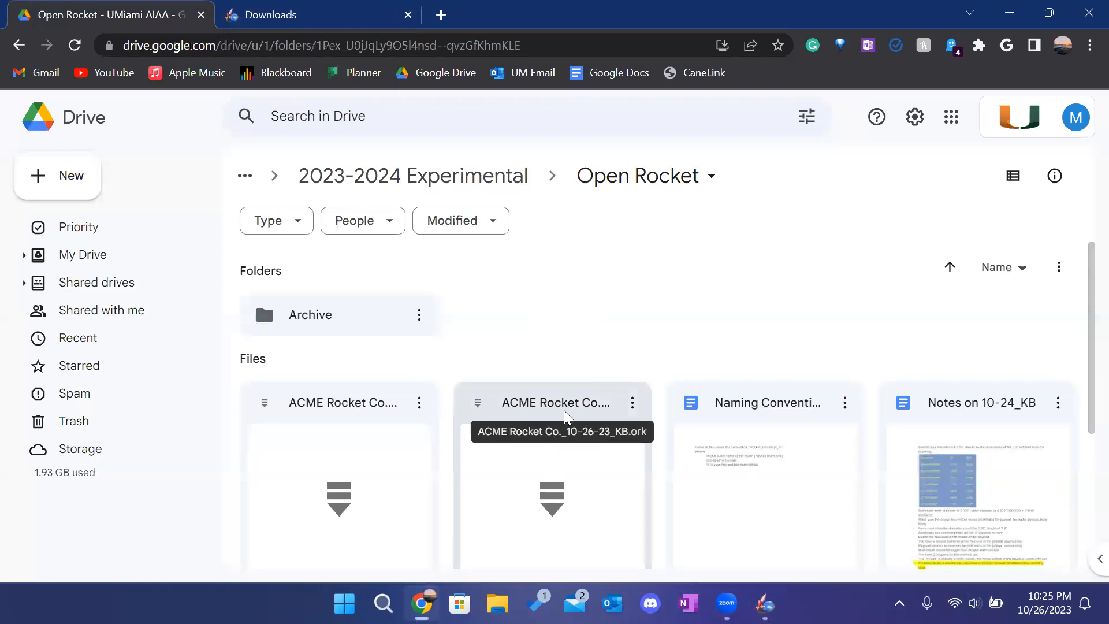
scroll(584, 346, "down", 3)
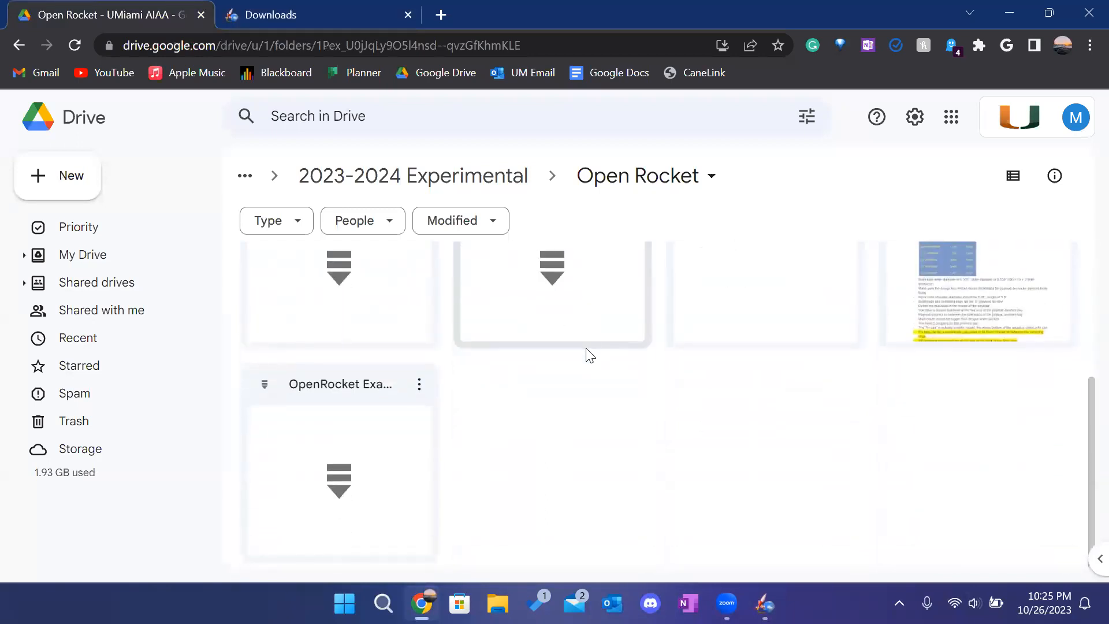
scroll(587, 354, "up", 4)
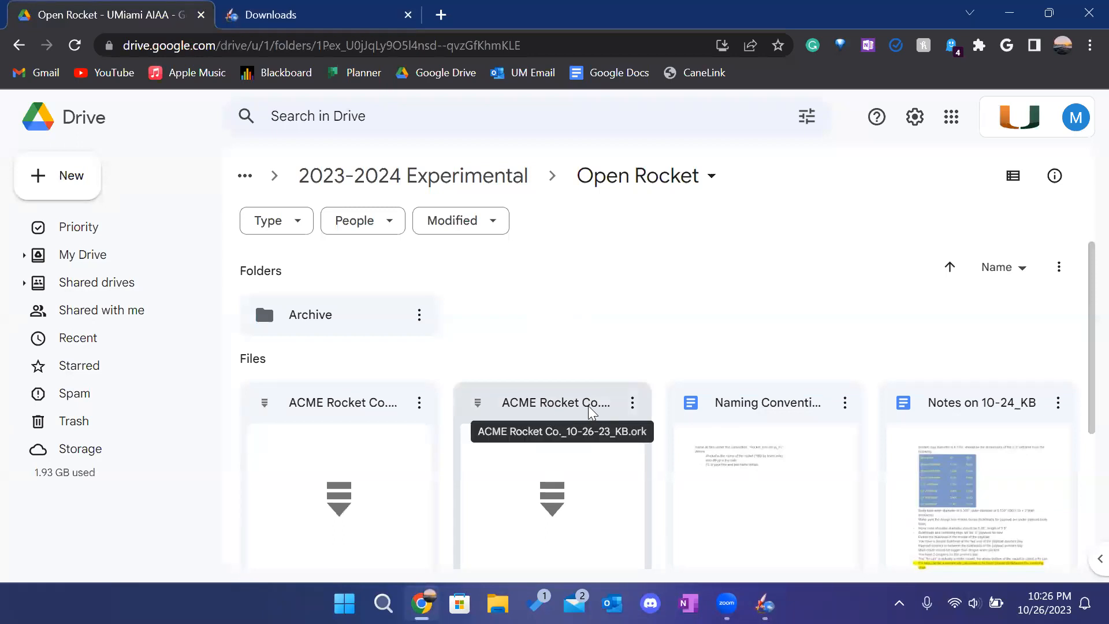
left_click(633, 402)
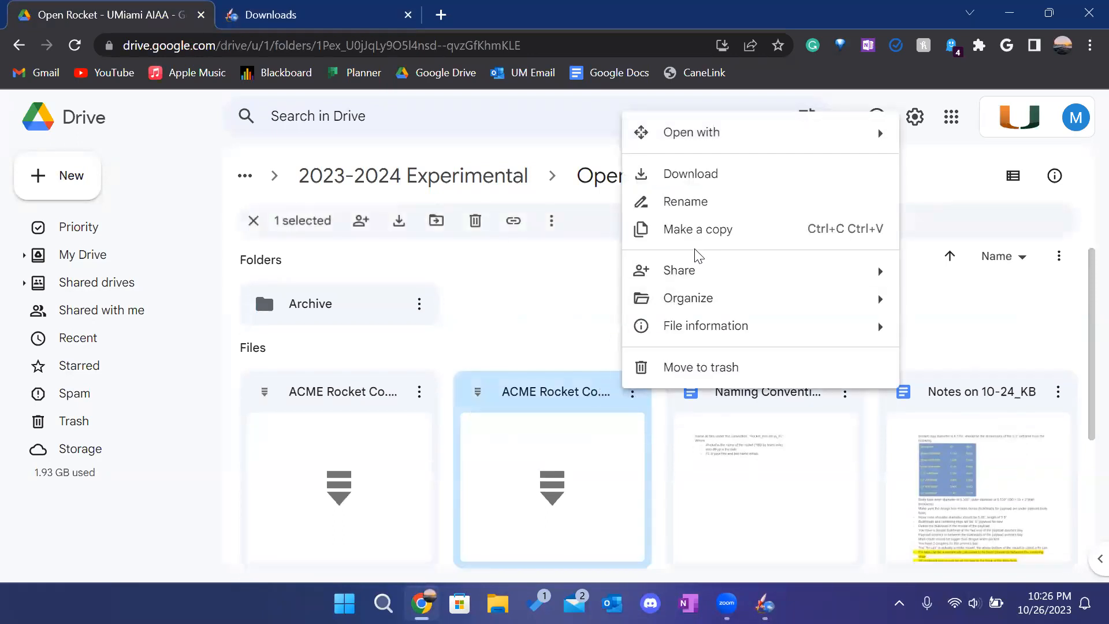
left_click(740, 174)
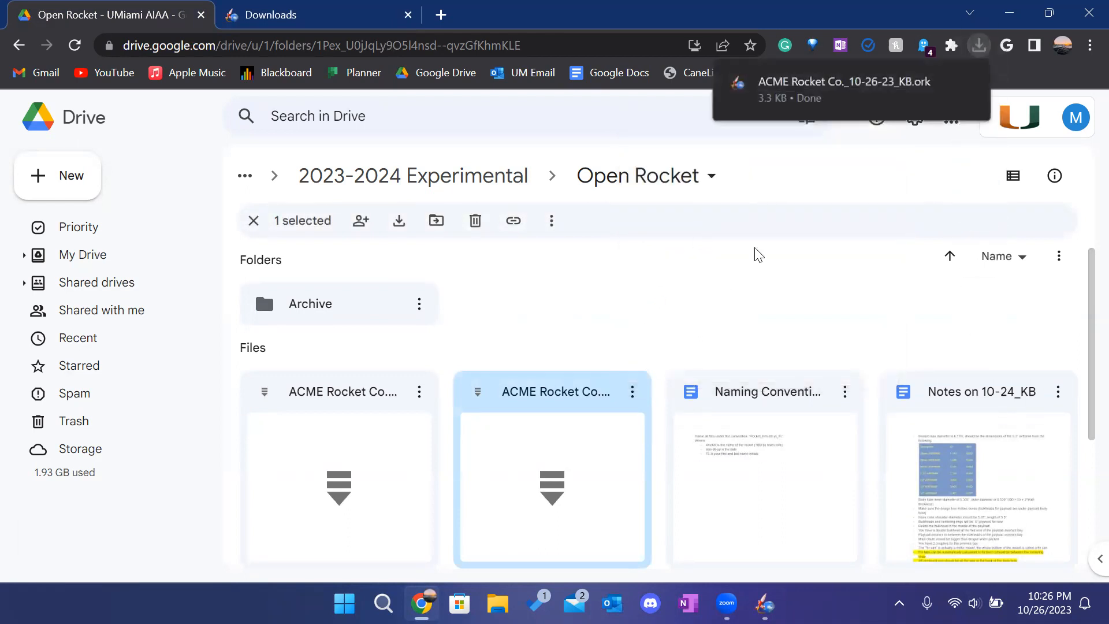
Move the downloaded ACME Rocket Co._10-26-23_KB file from Downloads into the OpenRocket folder under School, RocketCanes, 2023-24, Non-Competion Rocket.
left_click(498, 604)
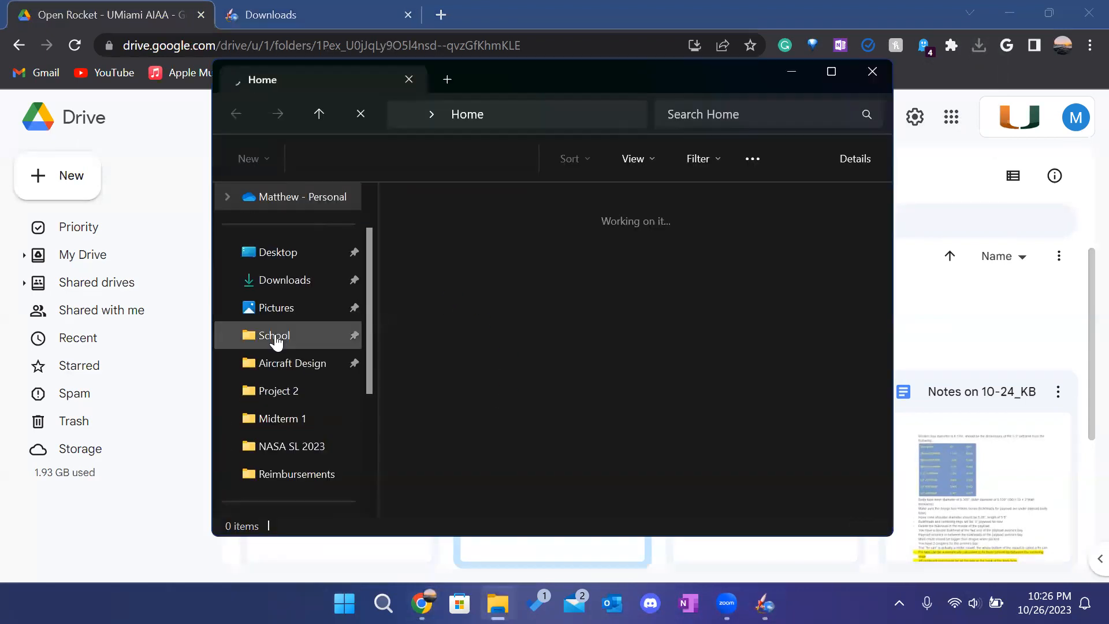
left_click(286, 289)
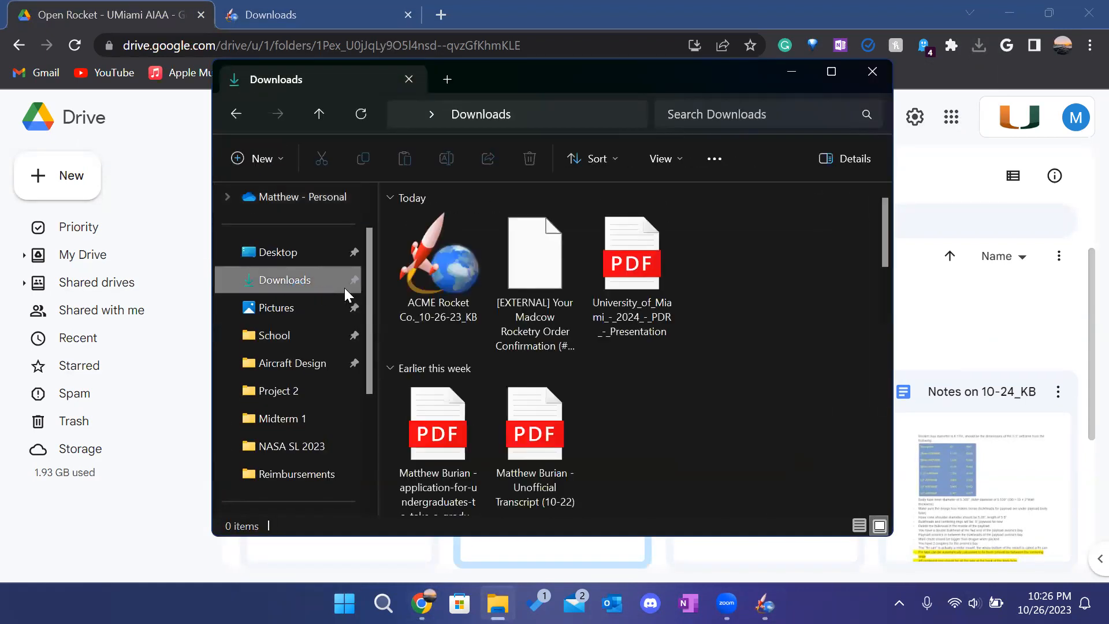
left_click(439, 271)
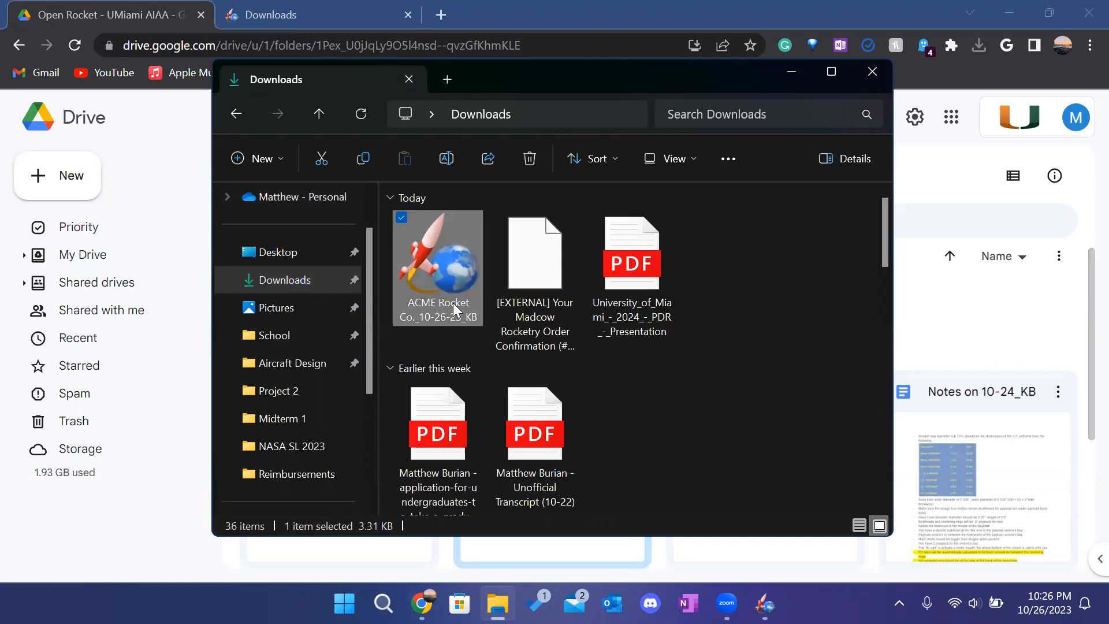
key("ctrl+x")
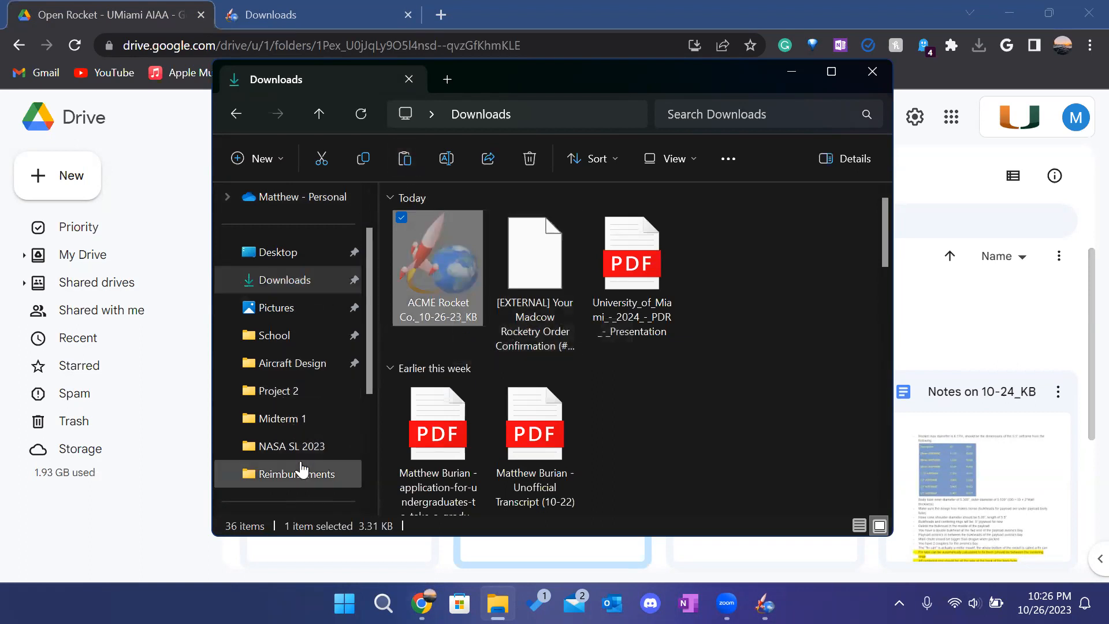
left_click(285, 336)
scroll(493, 341, "down", 6)
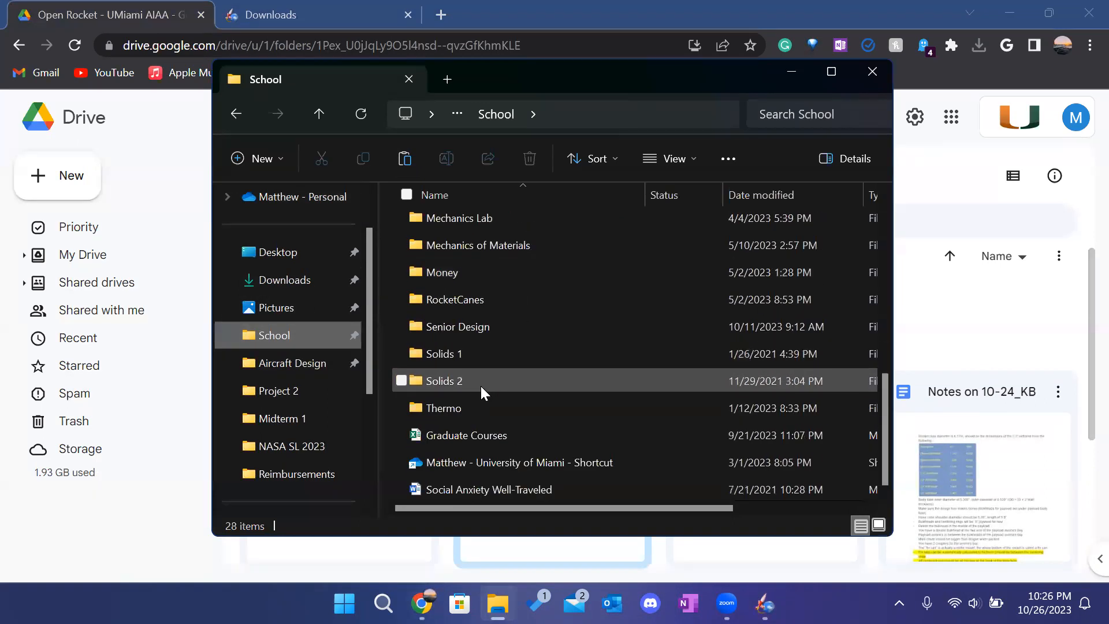
double_click(472, 291)
double_click(452, 246)
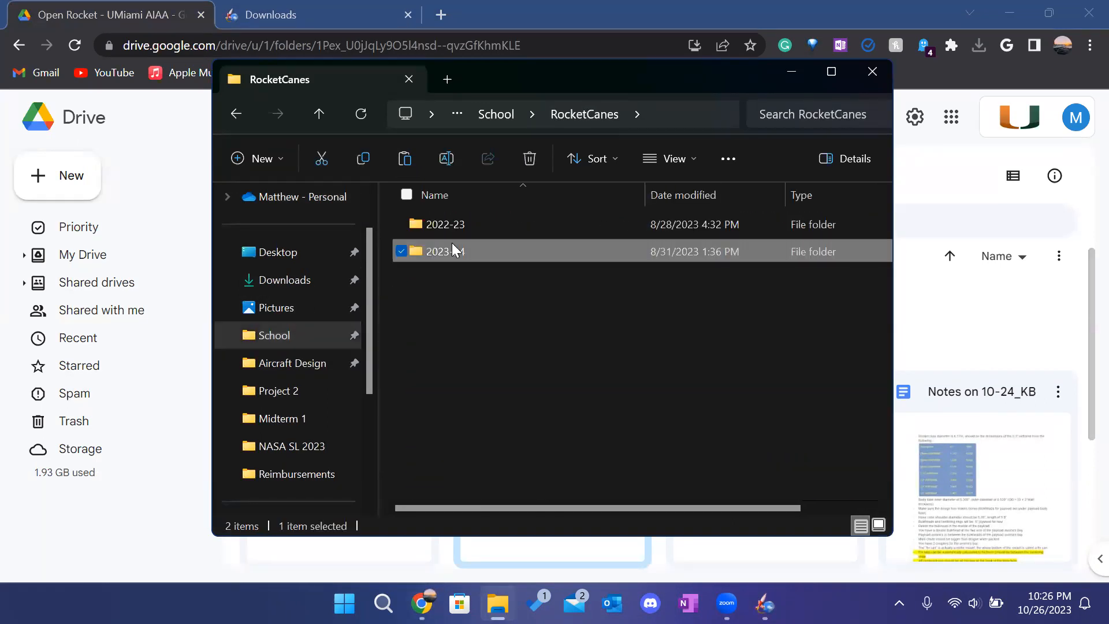
double_click(468, 253)
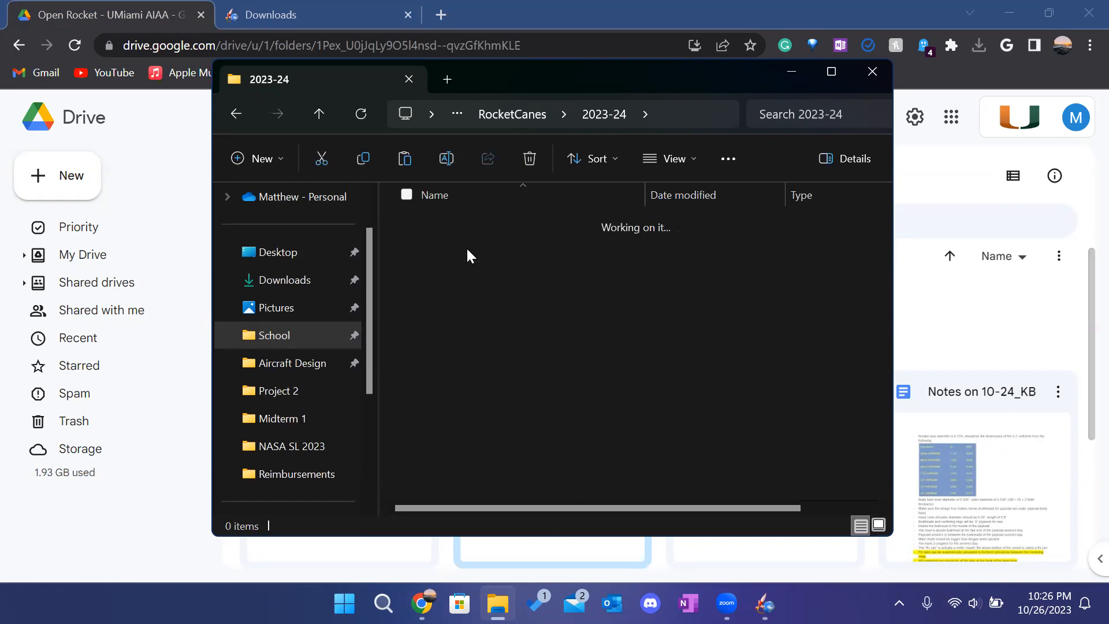
double_click(473, 224)
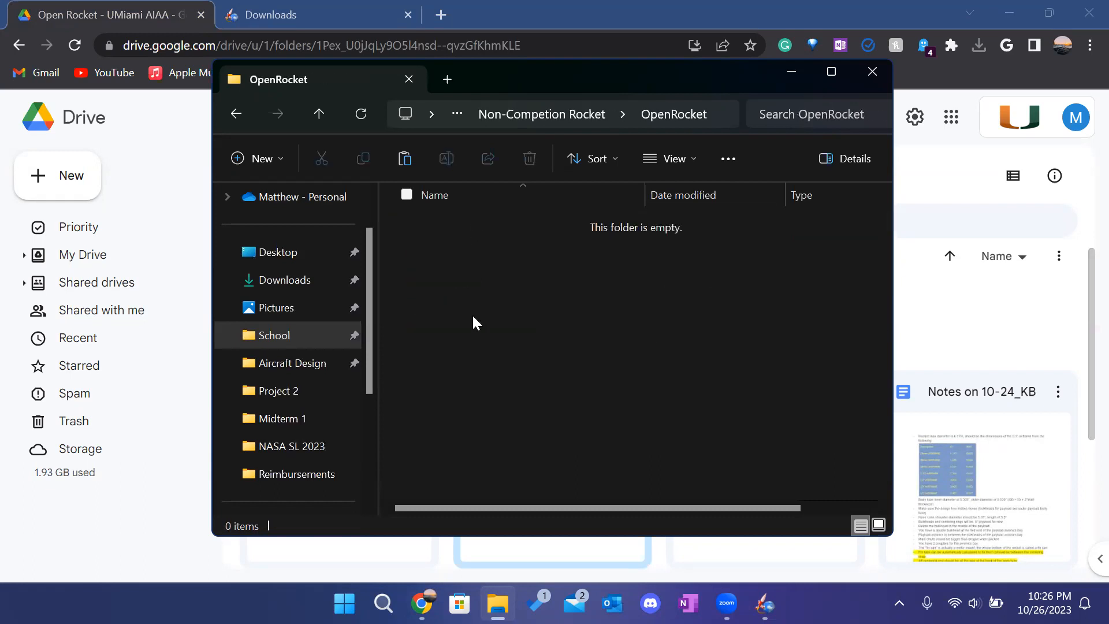
right_click(473, 314)
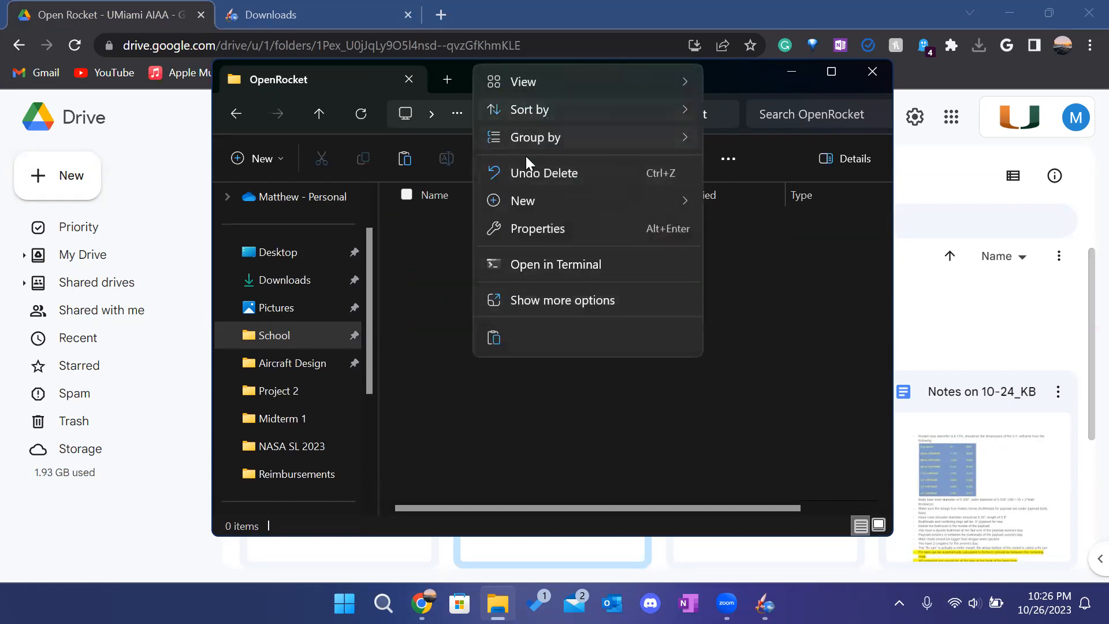
left_click(495, 338)
left_click(560, 351)
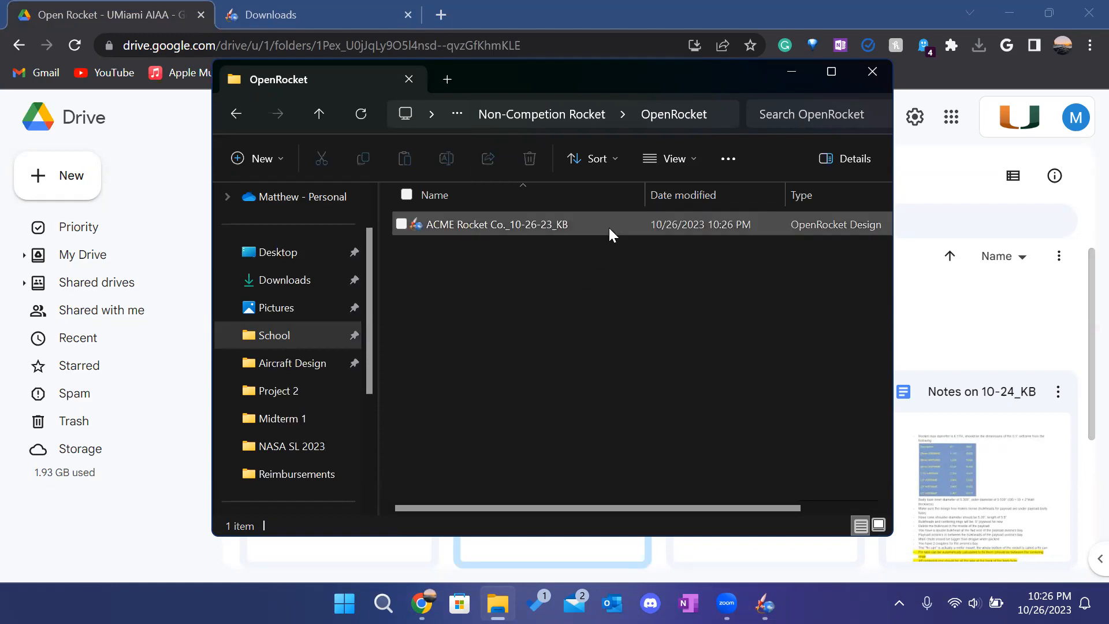
Open the ACME Rocket Co._10-26-23_KB design in OpenRocket and inspect its nose cone in the side view.
double_click(609, 230)
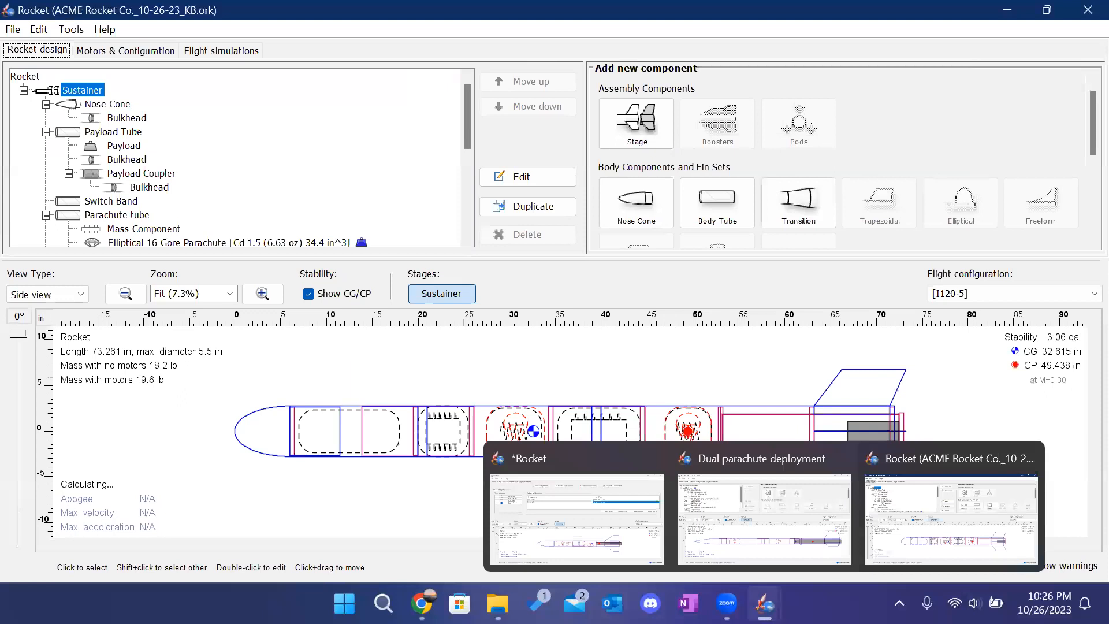
left_click(495, 378)
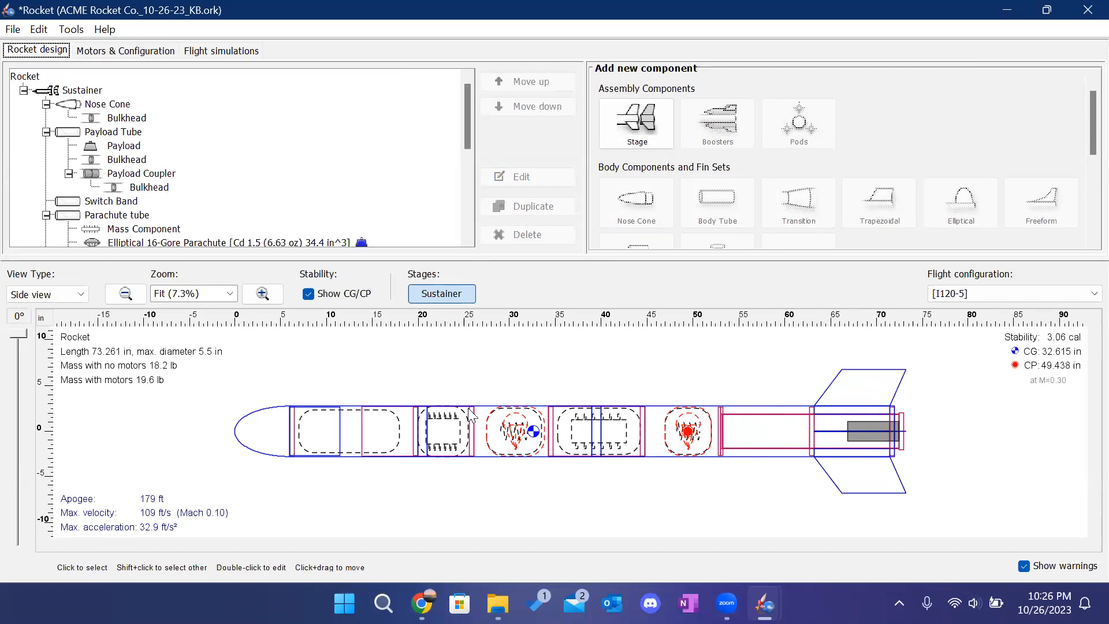
left_click(283, 428)
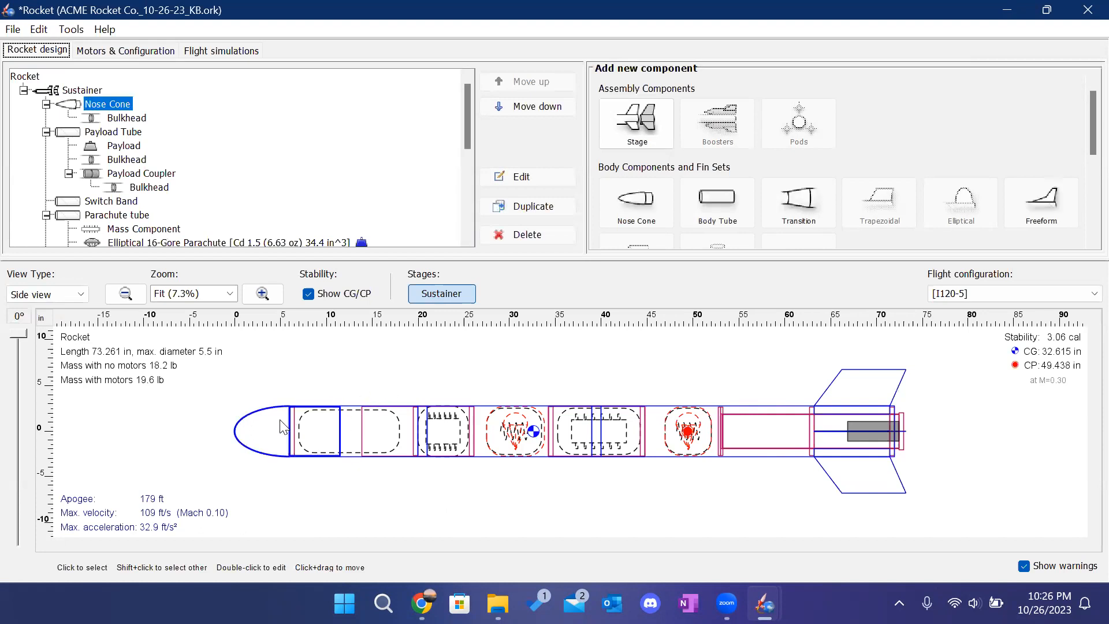
left_click(443, 380)
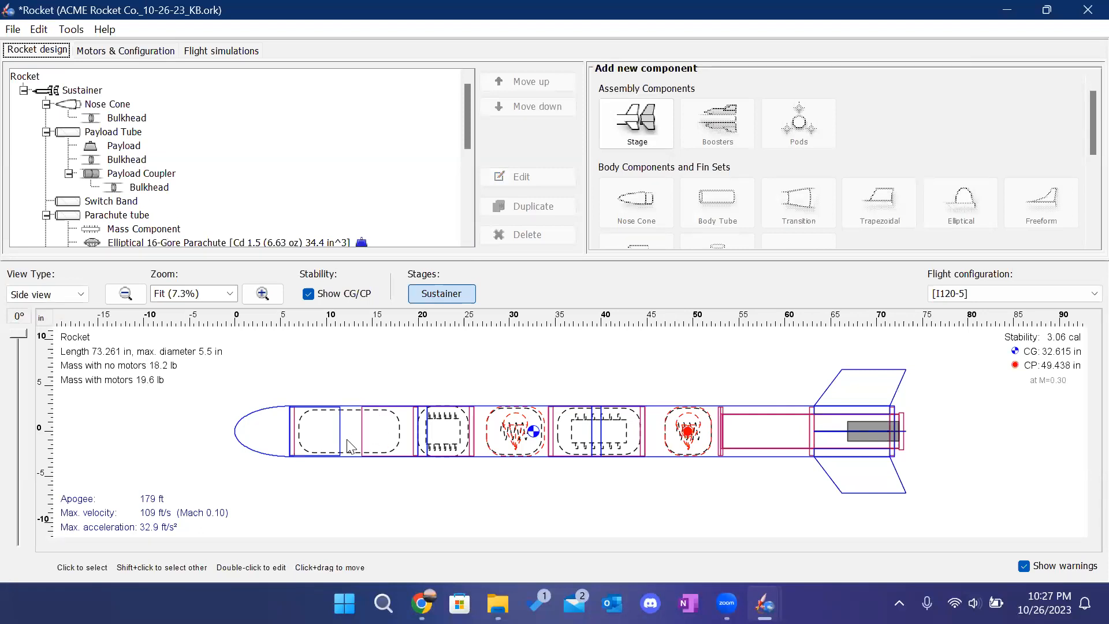
left_click(267, 424)
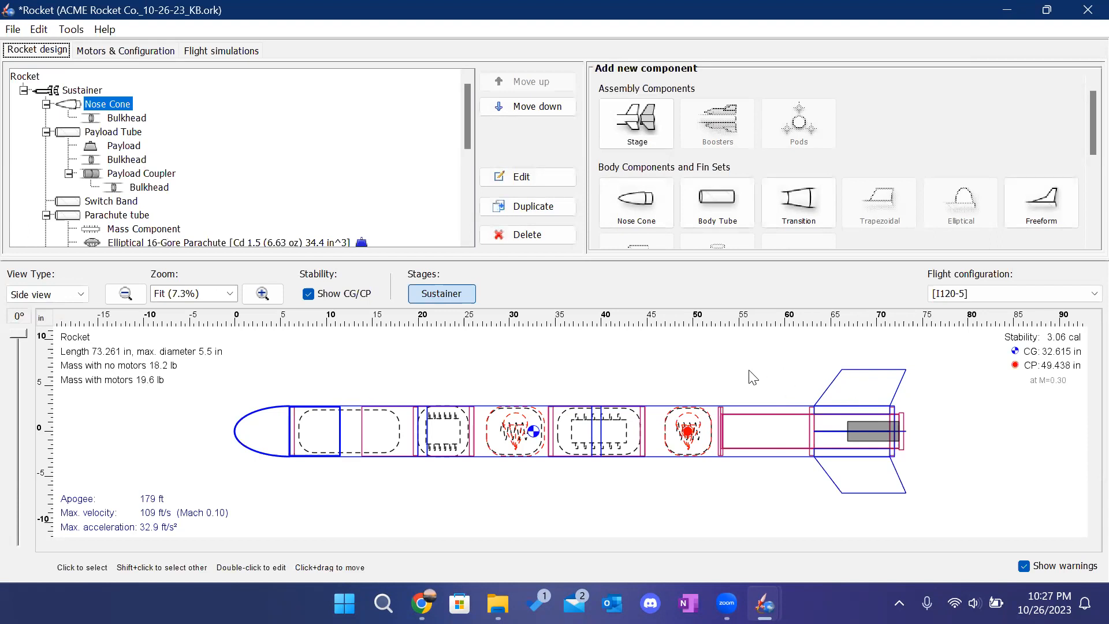
Open the trapezoidal fin set's configuration and review its override settings, general dimensions and placement reference options.
left_click(845, 381)
double_click(845, 381)
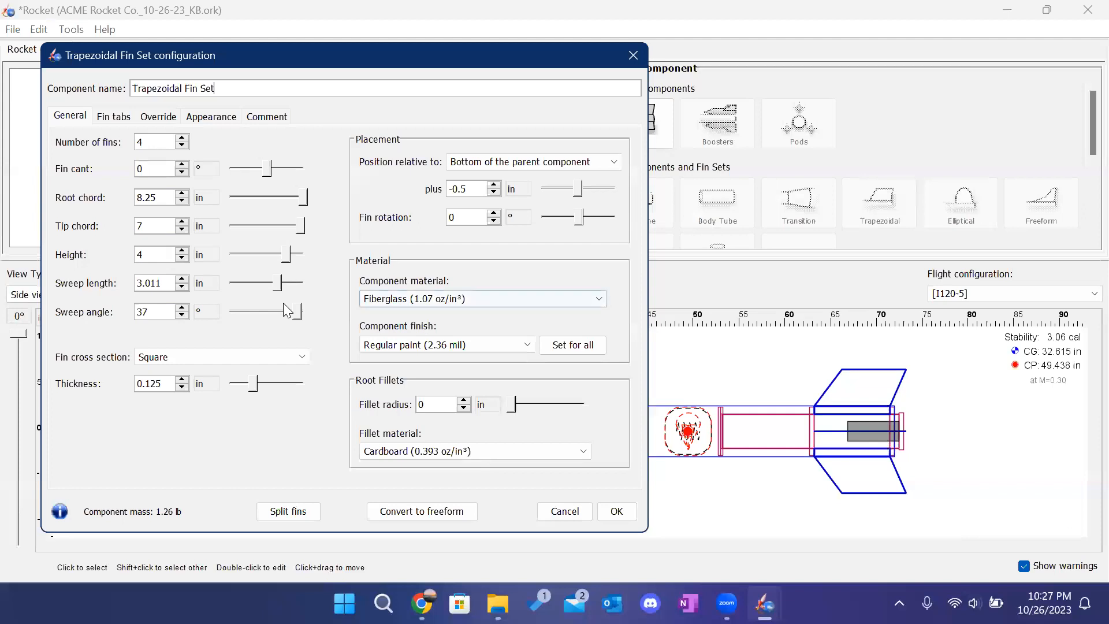
left_click(155, 117)
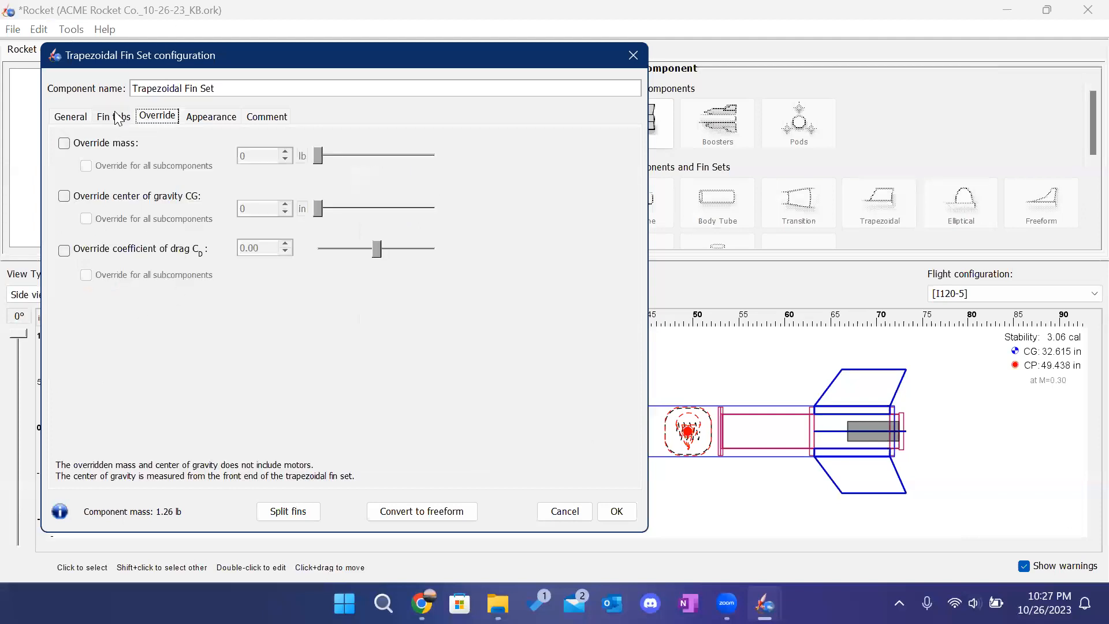
left_click(70, 116)
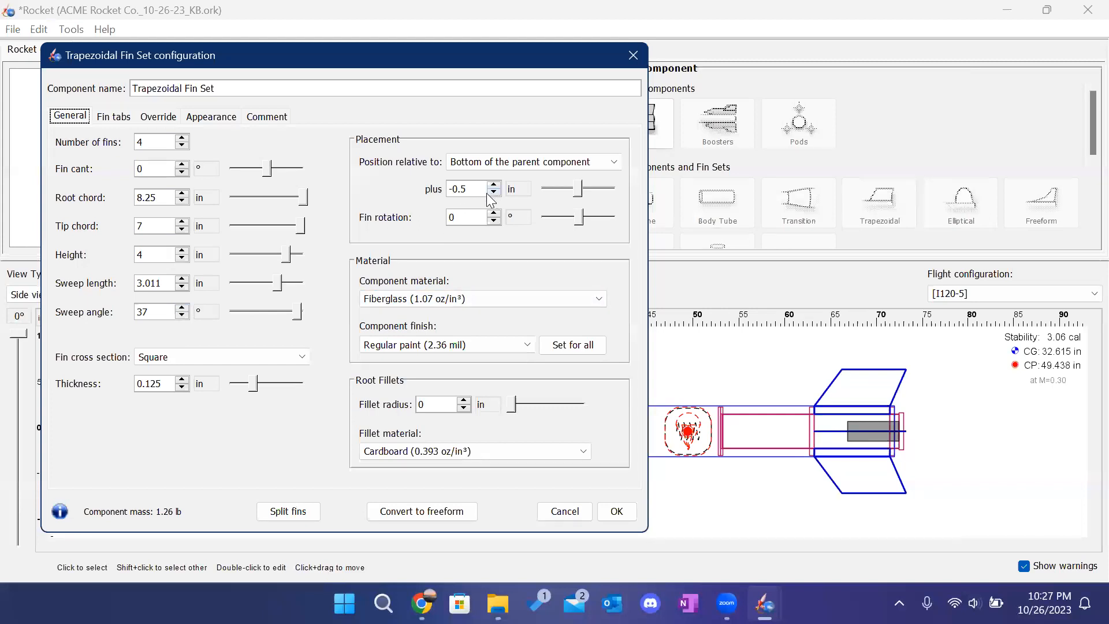
left_click(504, 162)
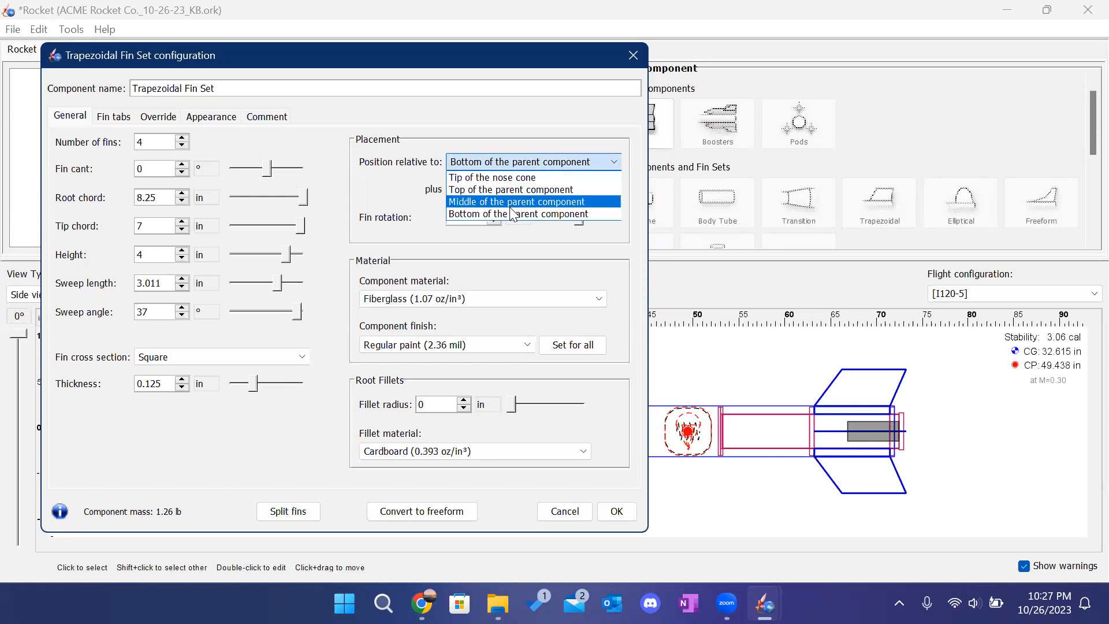
Move the fin set dialog aside and check the fin set's parent booster tube in the component tree.
left_click_drag(561, 52, 1108, 42)
scroll(81, 224, "down", 2)
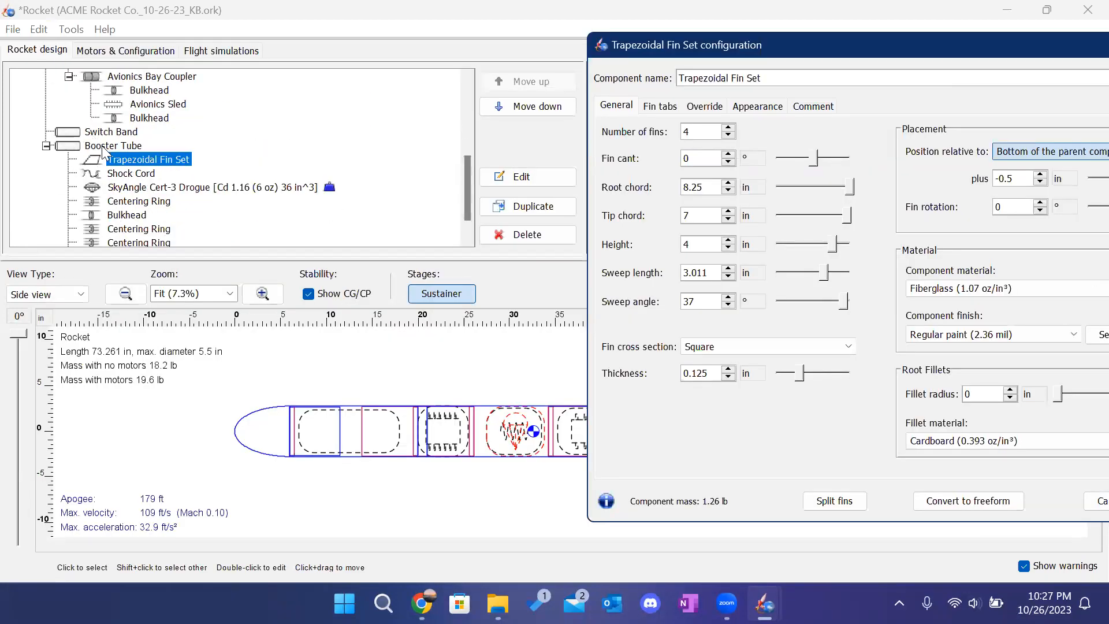
left_click(81, 151)
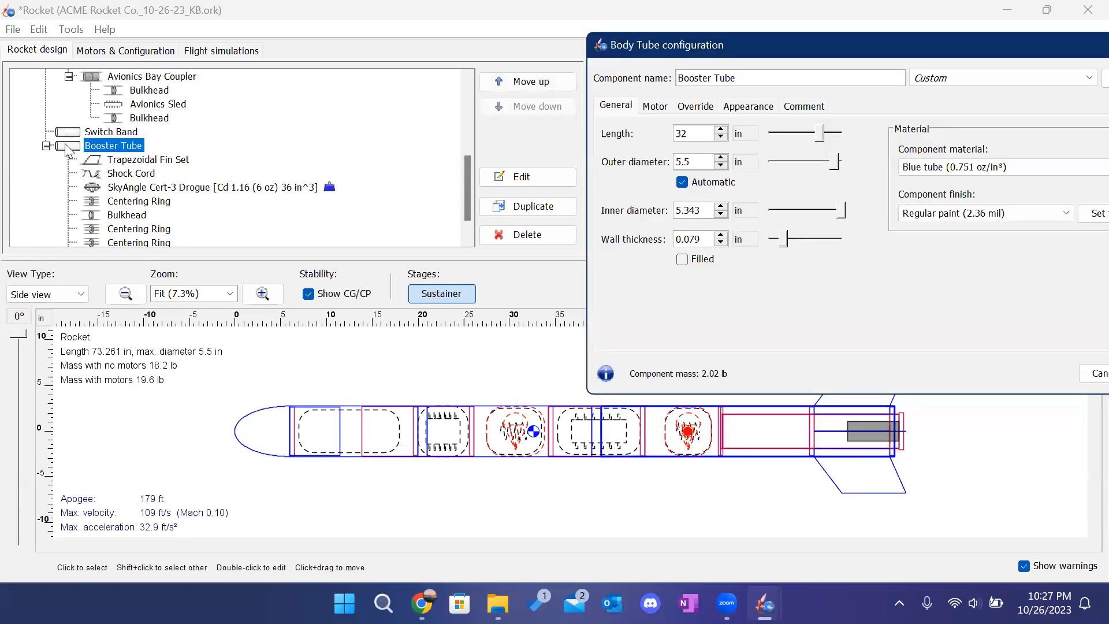
left_click(119, 164)
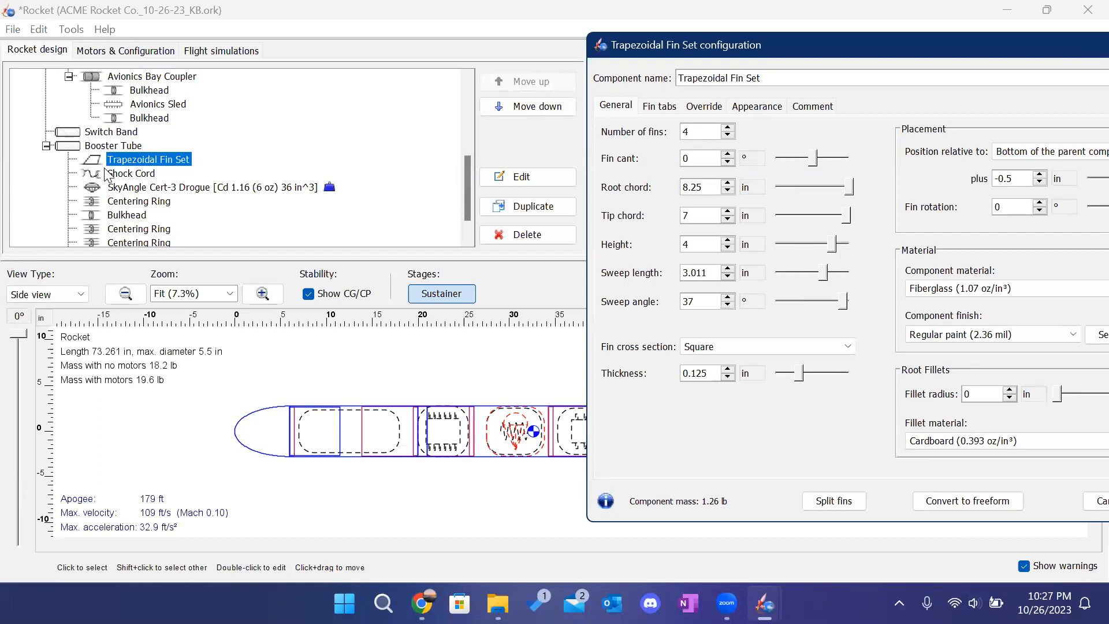
scroll(105, 180, "up", 5)
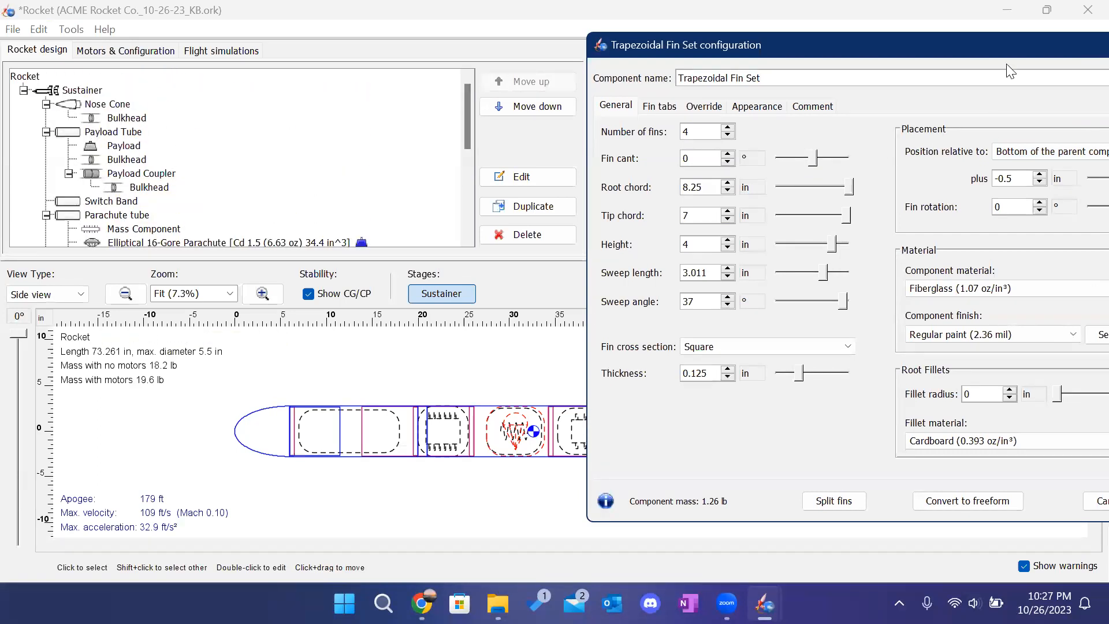
Review the available component finishes for the trapezoidal fin set and close its configuration without changing the finish.
left_click_drag(1002, 46, 734, 70)
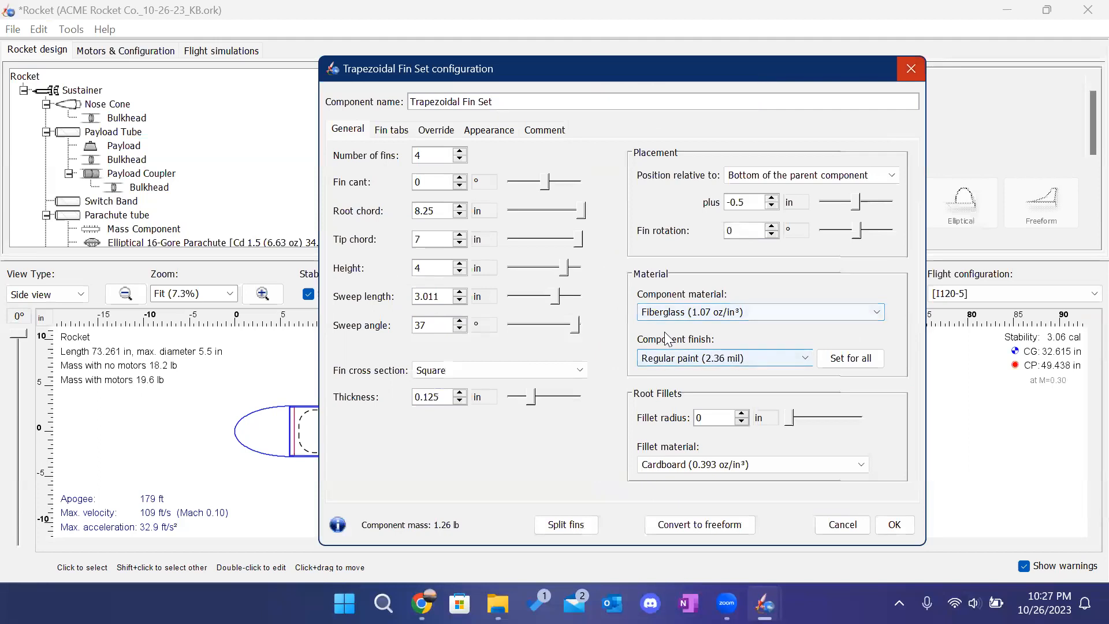
left_click(696, 359)
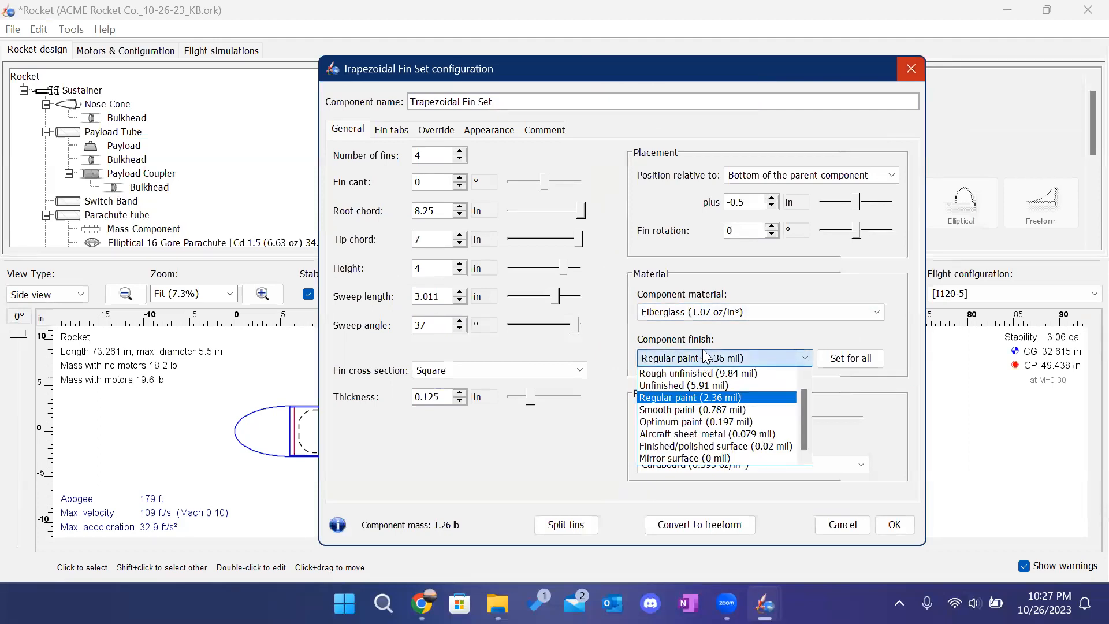
left_click(713, 356)
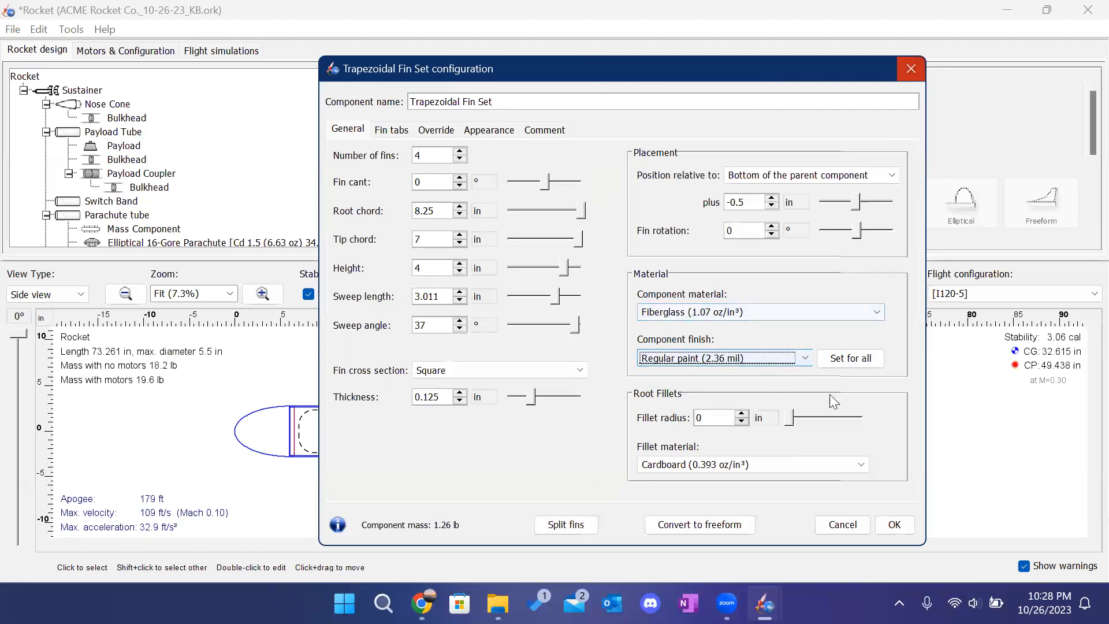
left_click(895, 526)
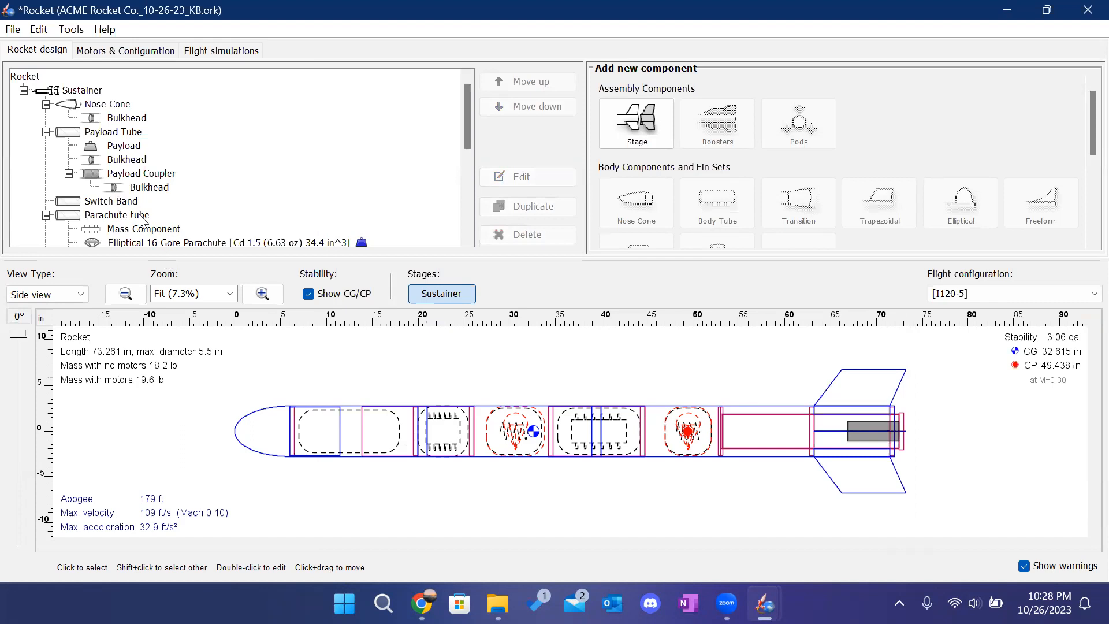
Inspect the body tube configuration of the switch band below the payload tube, then close it and clear the selection.
left_click(112, 202)
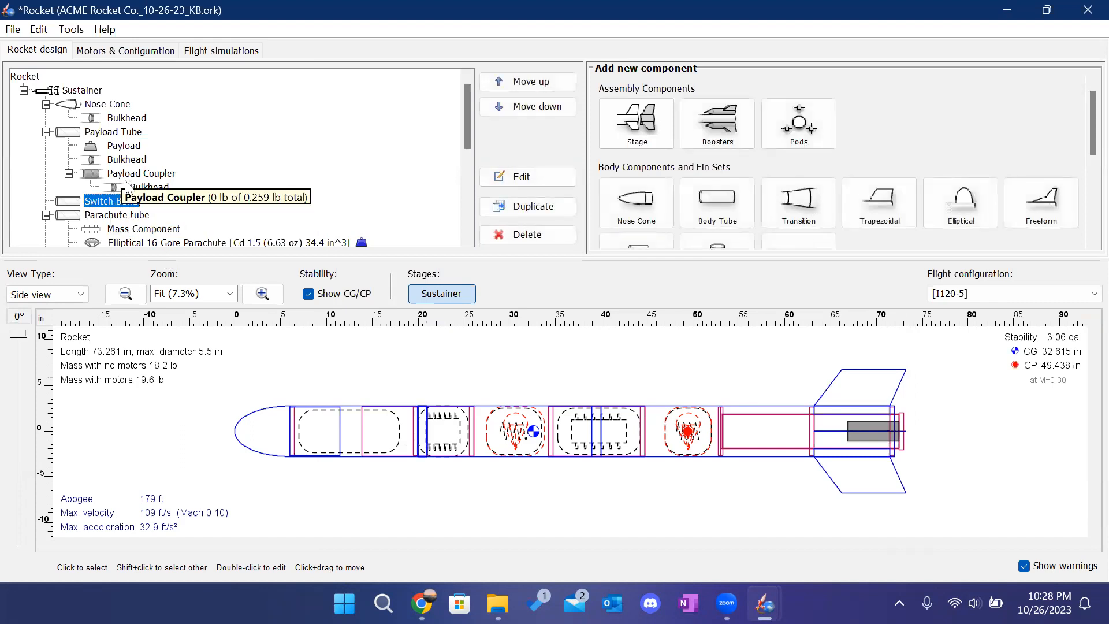
left_click(506, 178)
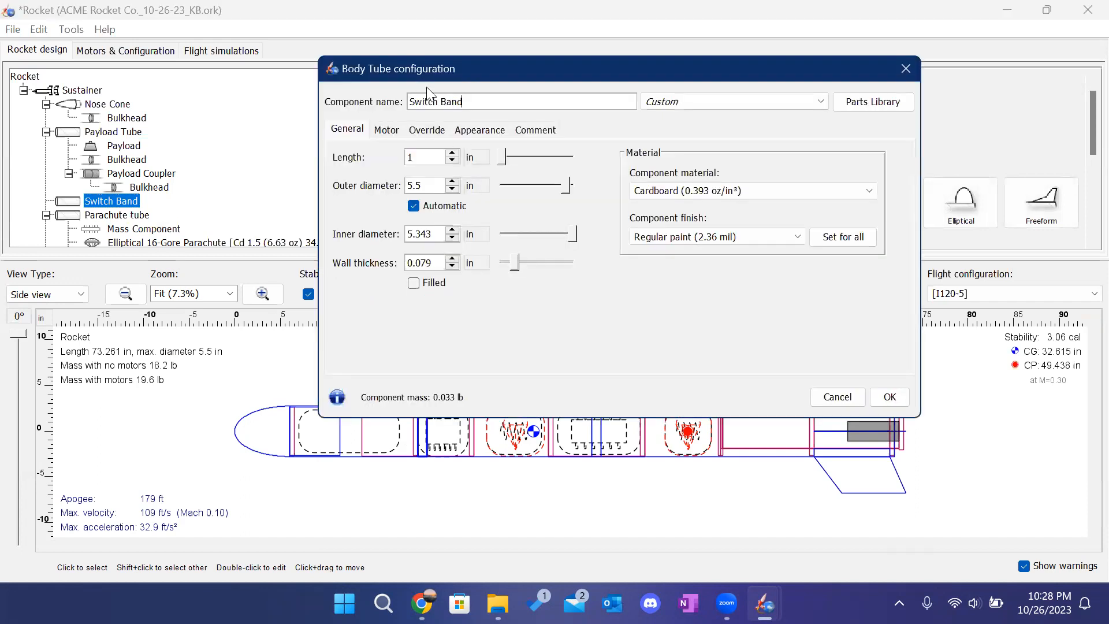
triple_click(440, 99)
left_click(891, 104)
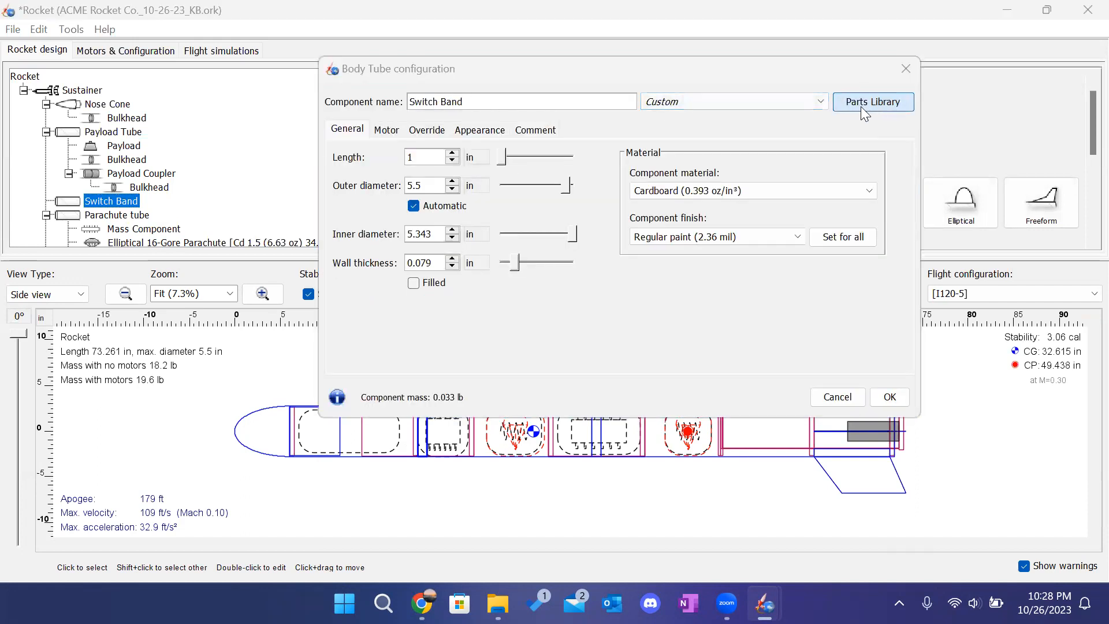
left_click(897, 74)
left_click(595, 380)
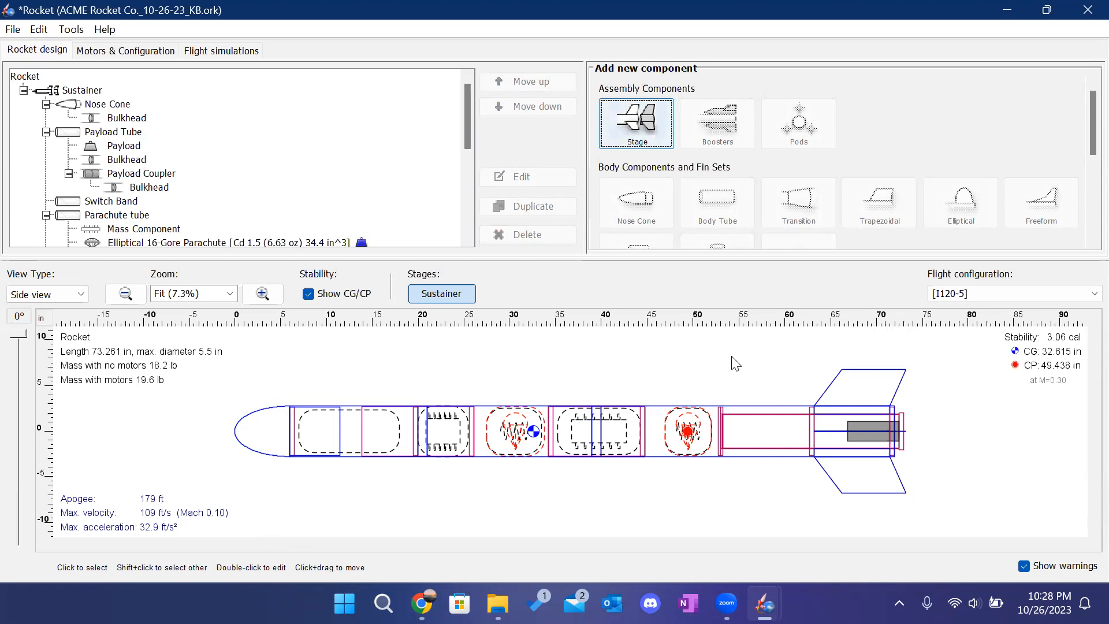
Set the SkyAngle Cert-3 Drogue parachute in the booster tube to deploy at apogee.
left_click(152, 51)
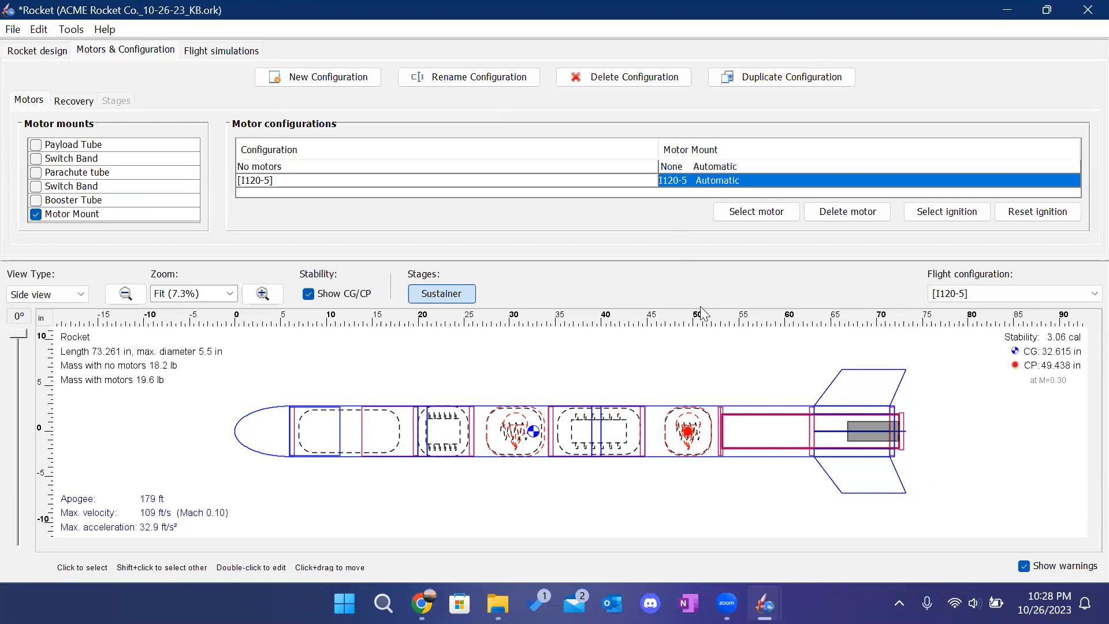
left_click(37, 50)
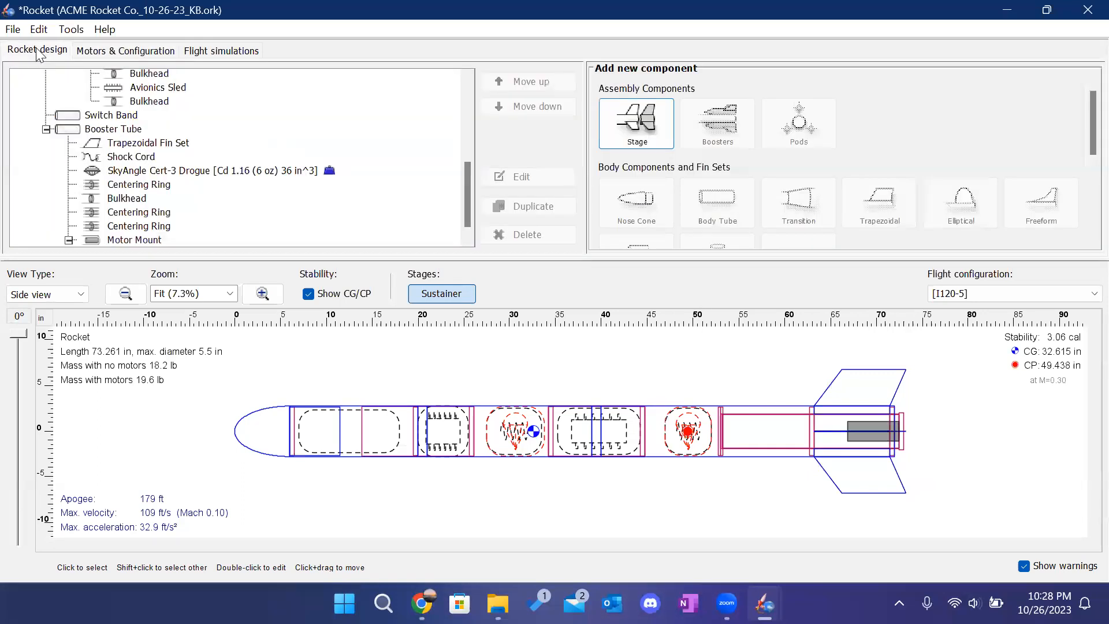
left_click(159, 176)
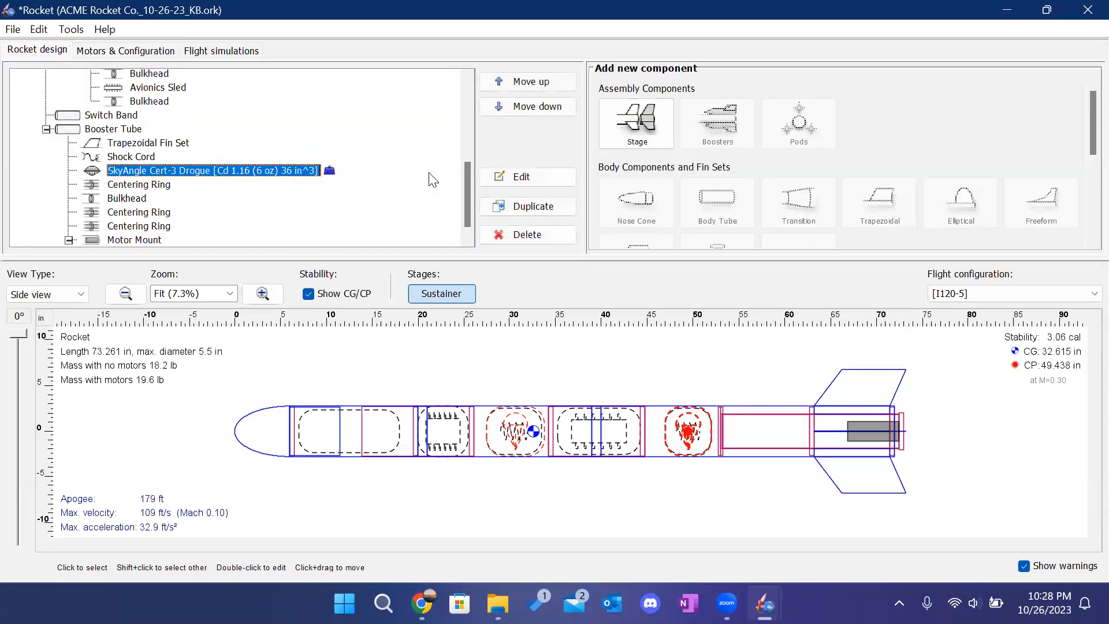
left_click(522, 177)
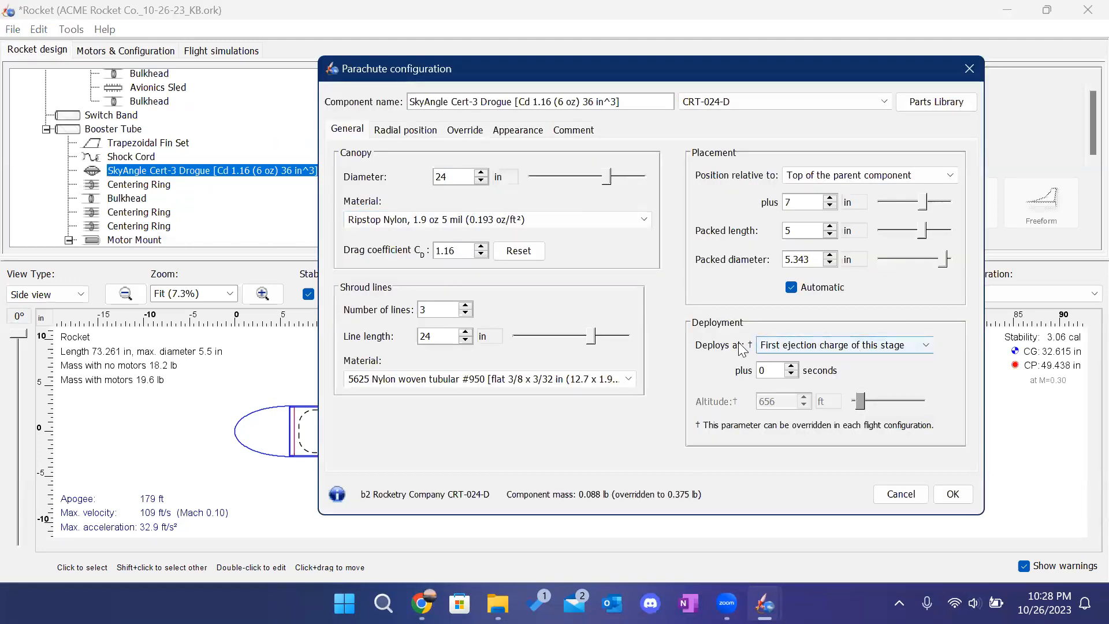
left_click(835, 349)
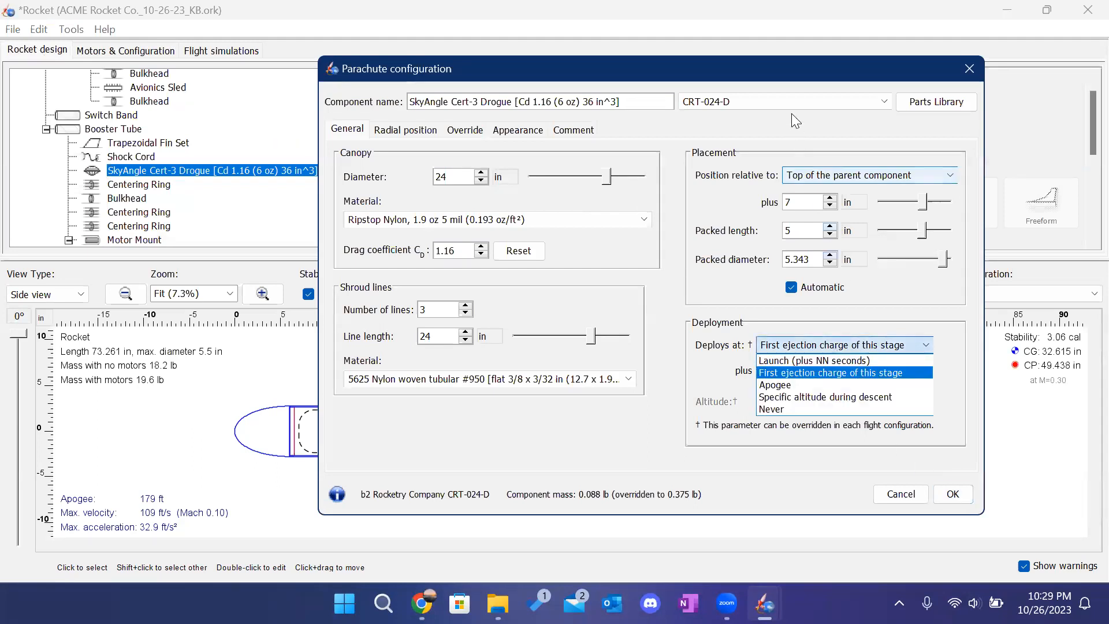
left_click(797, 66)
left_click_drag(789, 66, 625, 64)
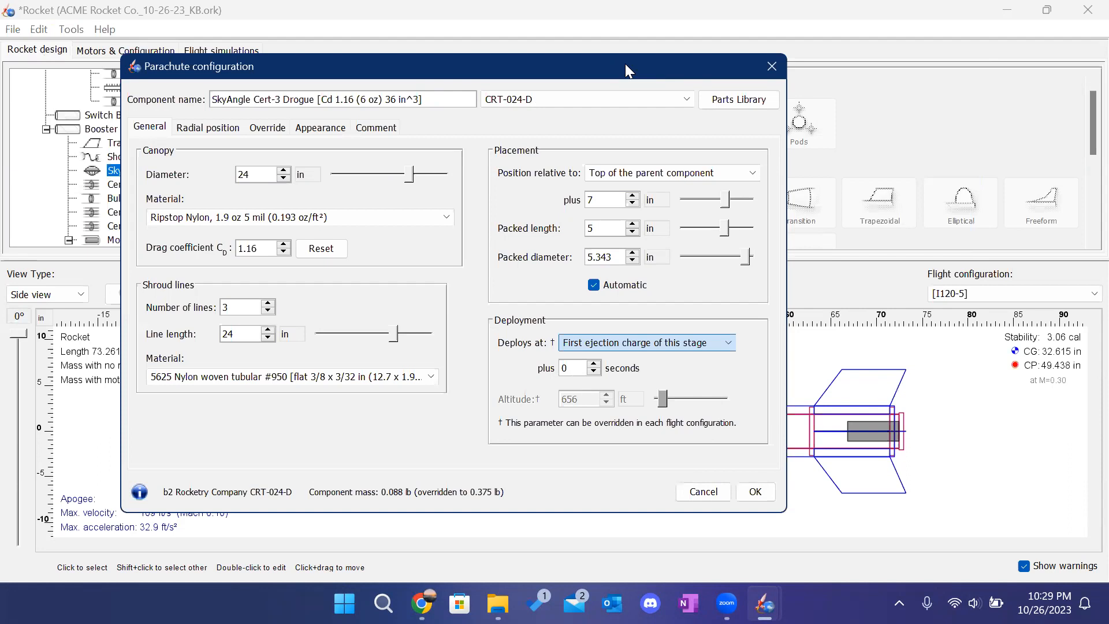
left_click(718, 345)
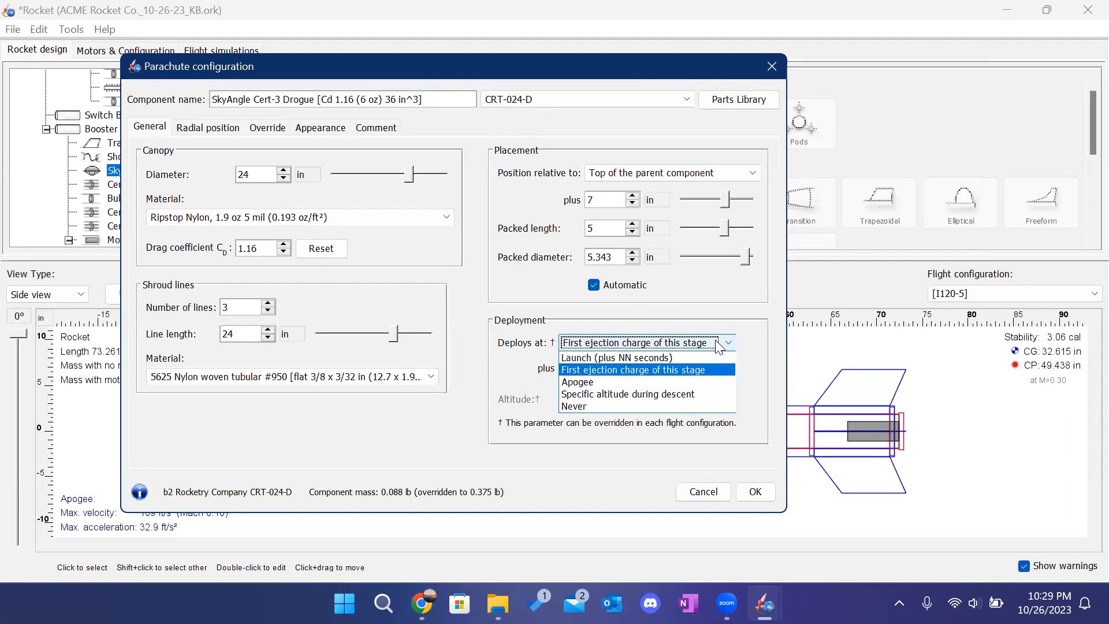
left_click(647, 382)
left_click(756, 491)
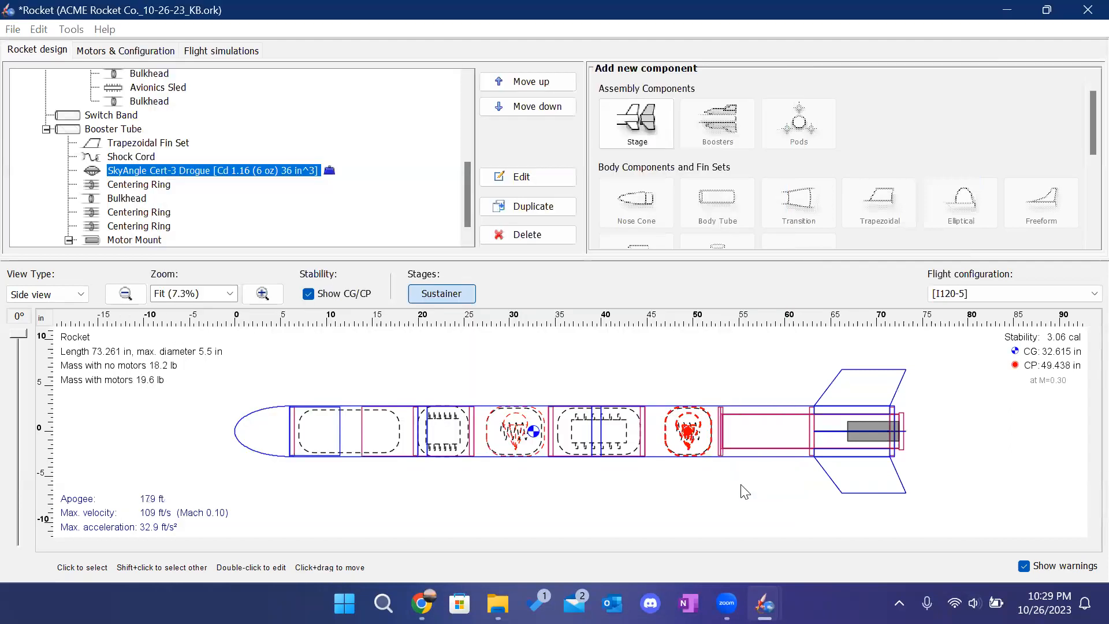
Set the Elliptical 16-Gore Parachute to deploy at a specific altitude during descent of 600 ft.
scroll(184, 182, "up", 4)
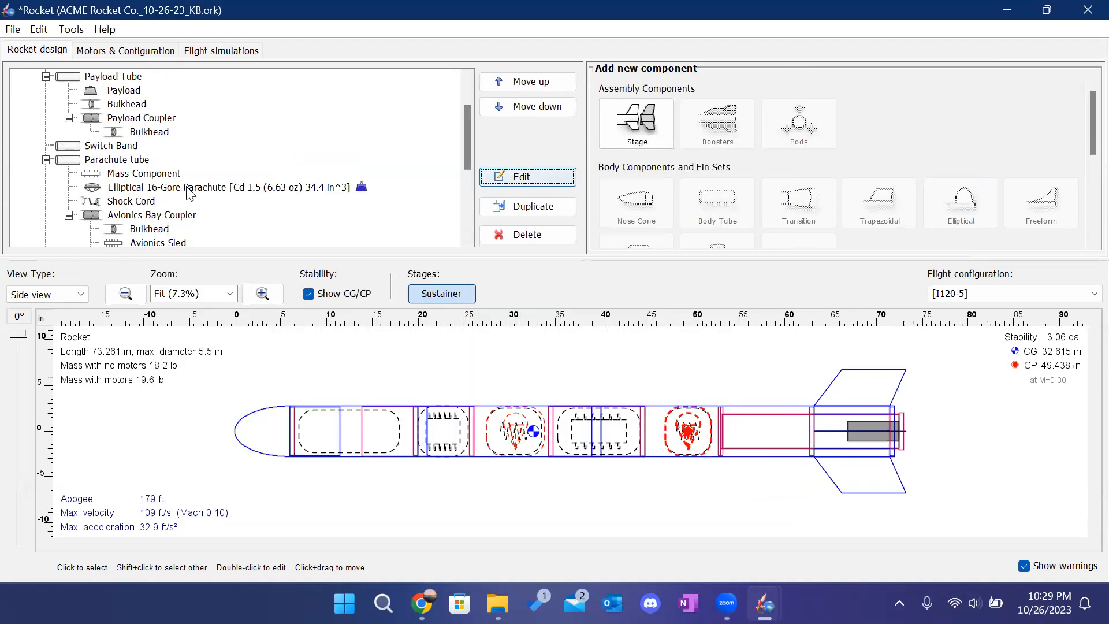
left_click(523, 177)
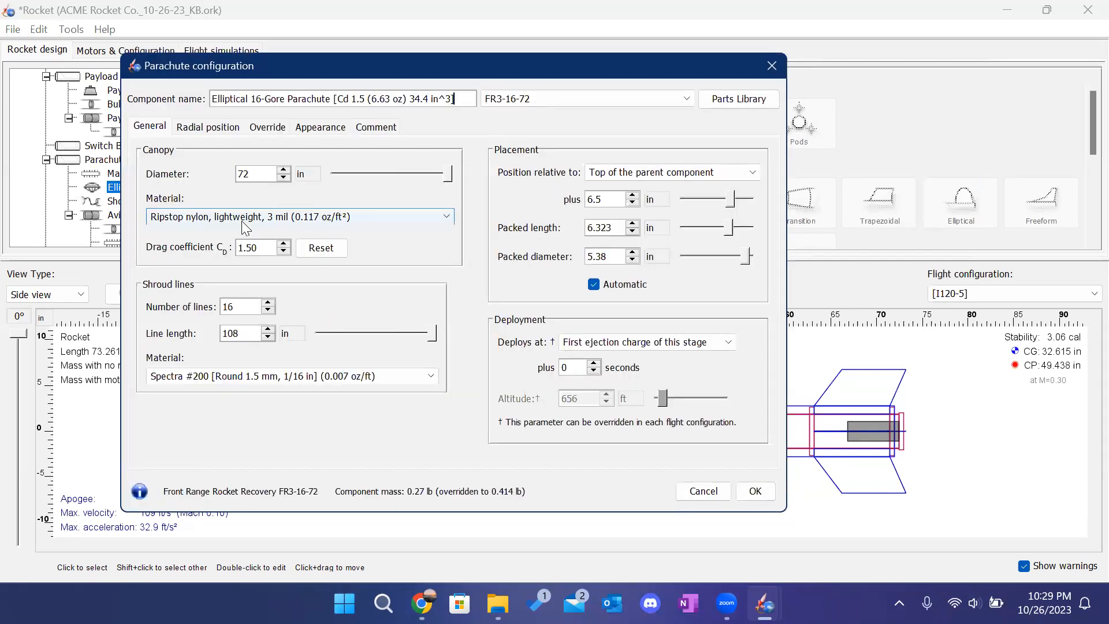
left_click(654, 342)
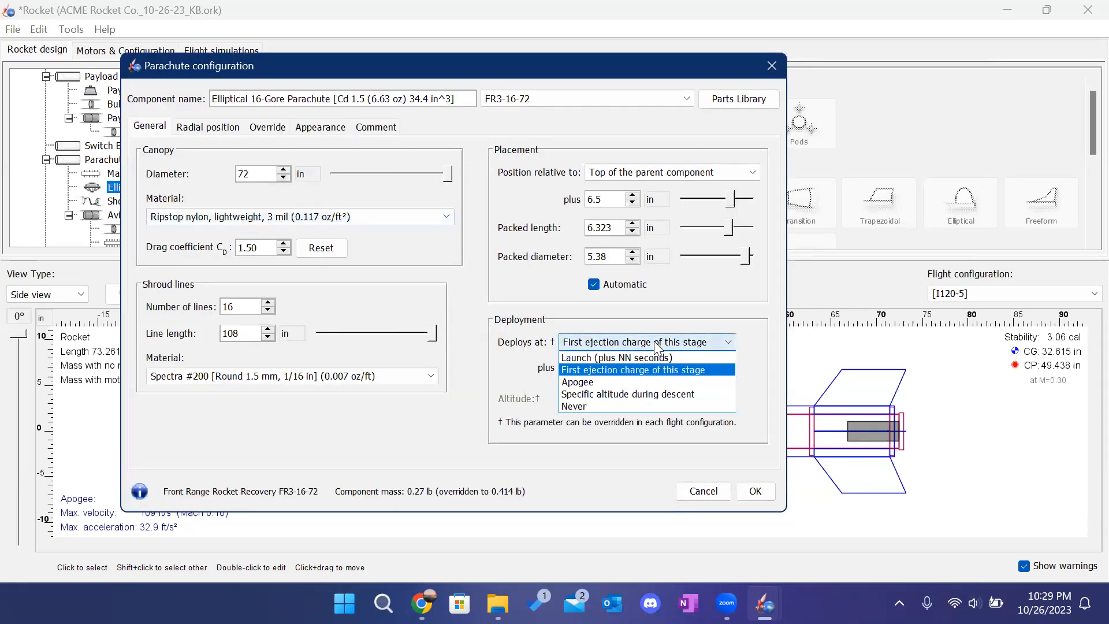
left_click(596, 393)
double_click(579, 398)
type("600")
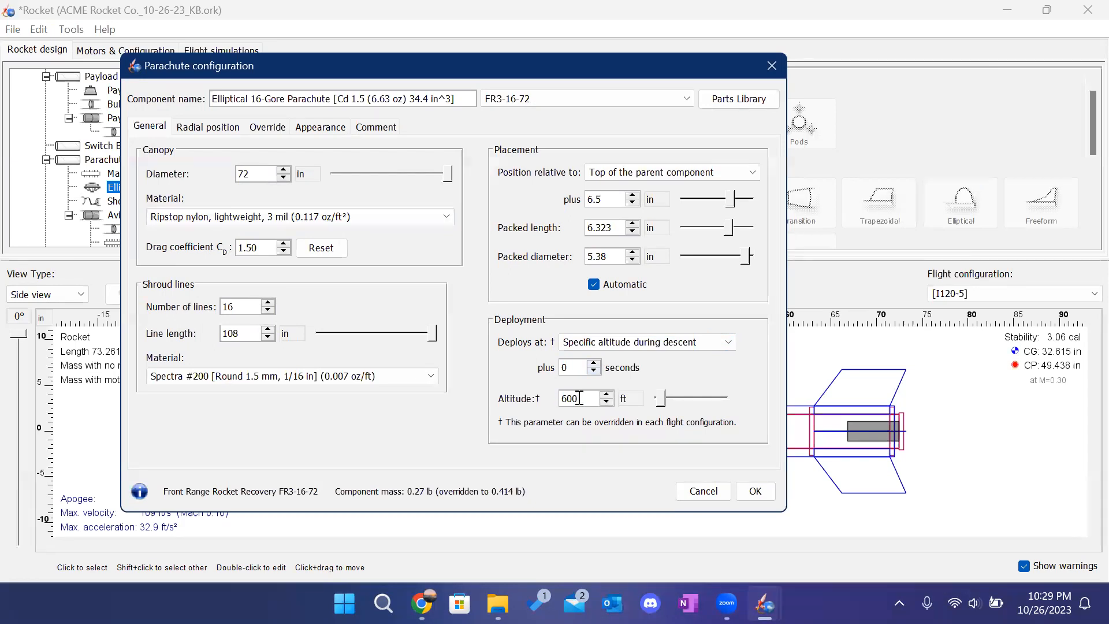
left_click(756, 491)
left_click(601, 385)
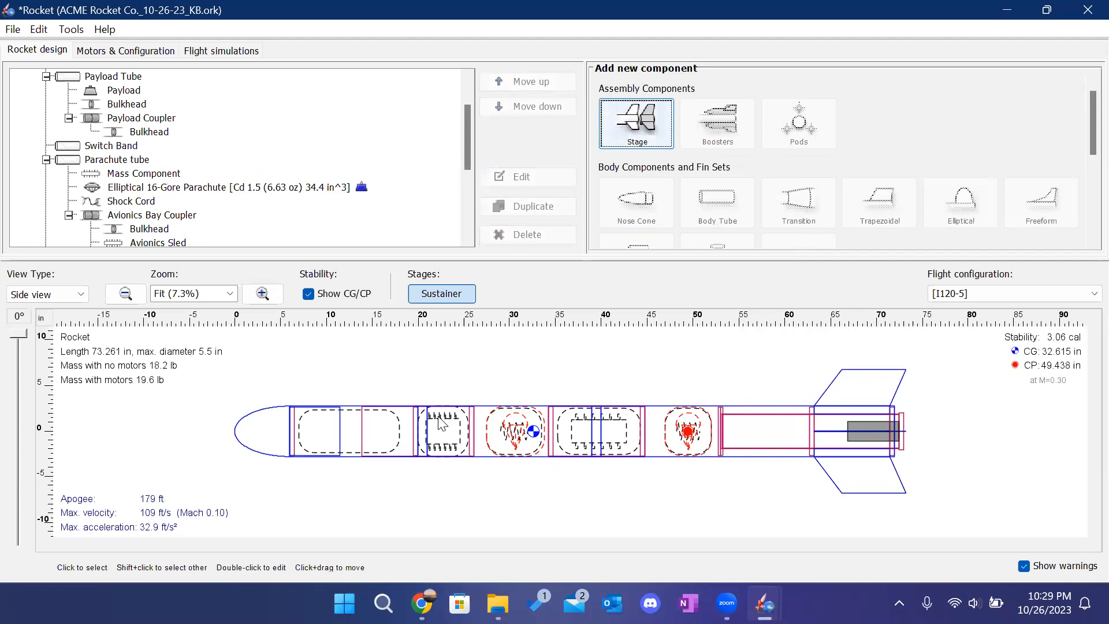
Identify the avionics sled and the parachute tube's mass component by selecting them in the side view.
left_click(581, 416)
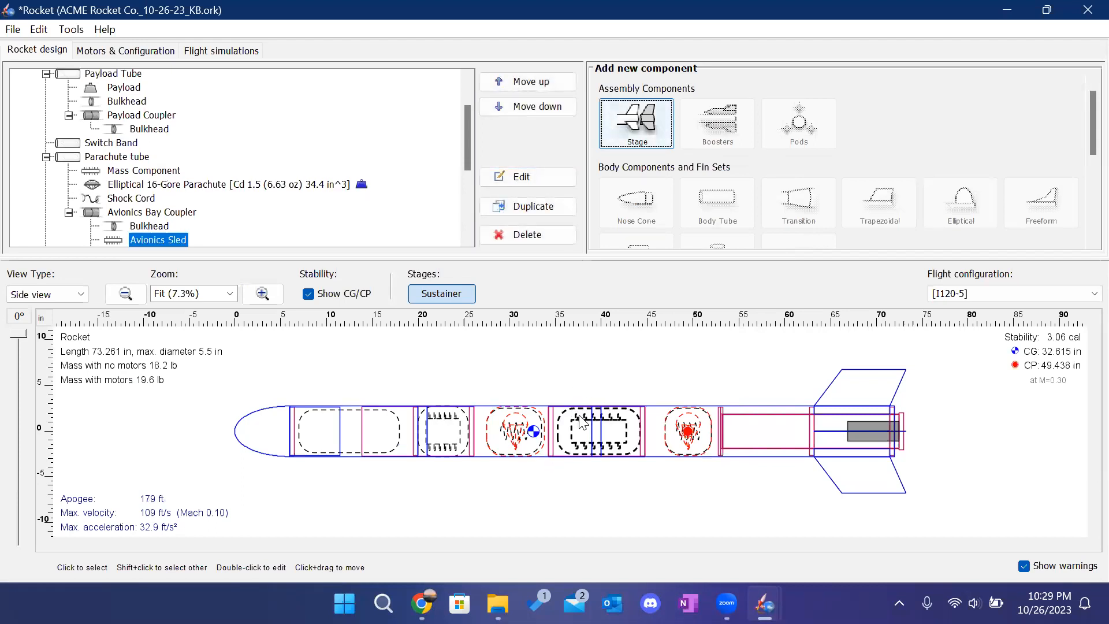
left_click(446, 378)
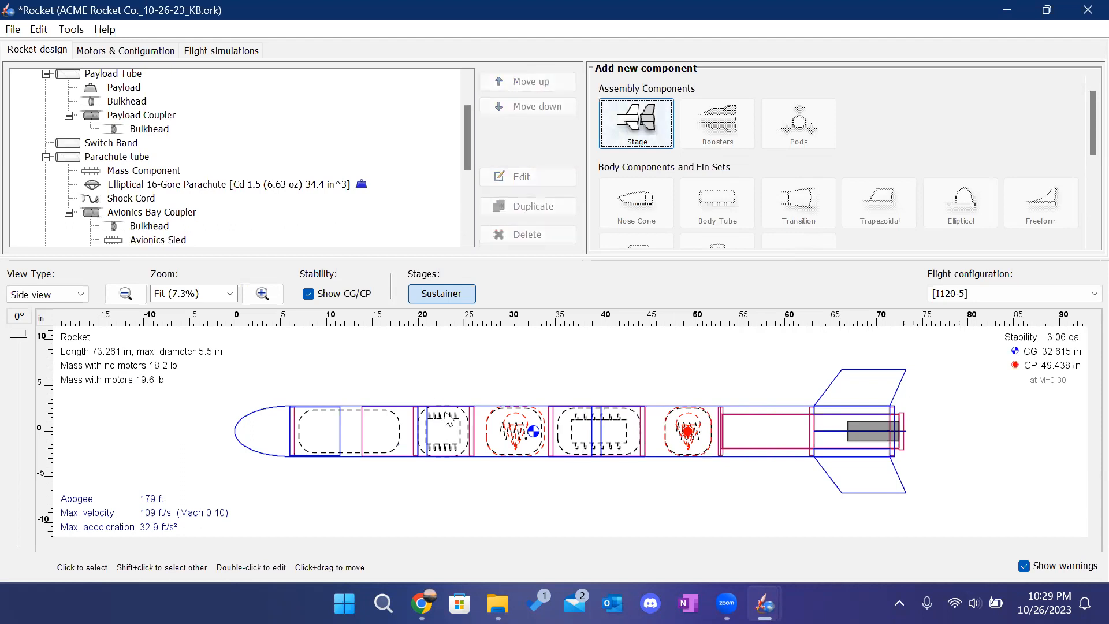
left_click(450, 420)
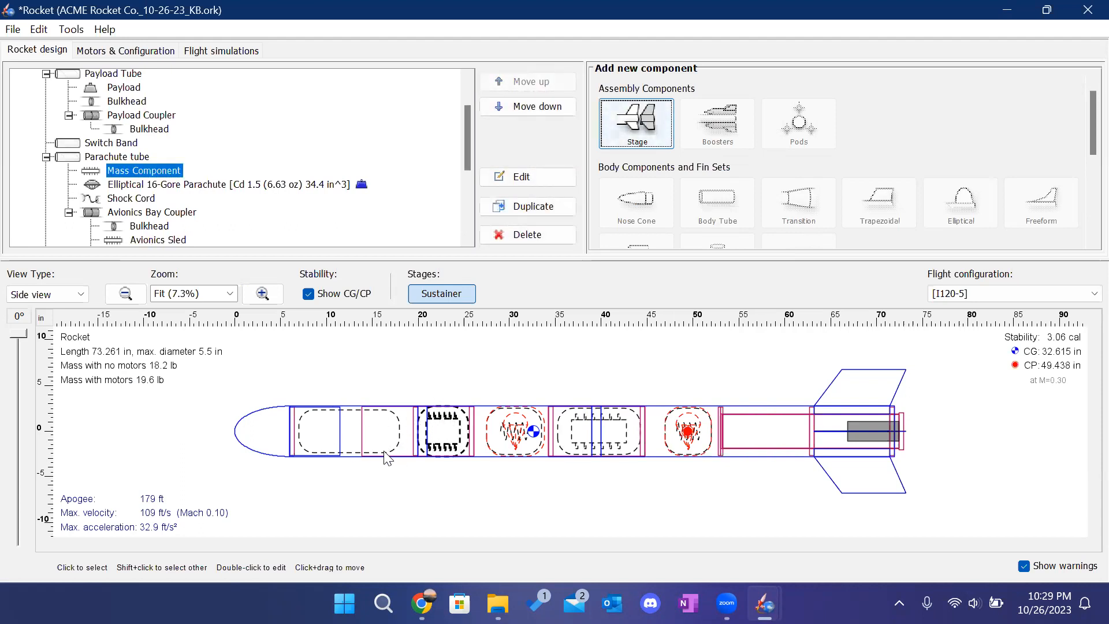
left_click(459, 374)
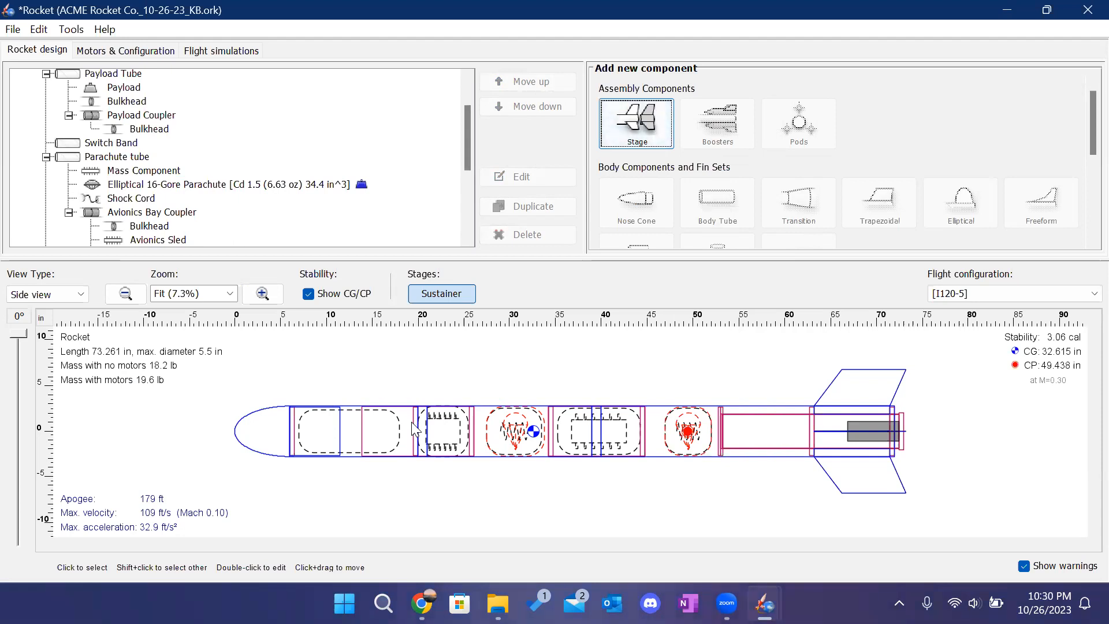
key("alt+Tab")
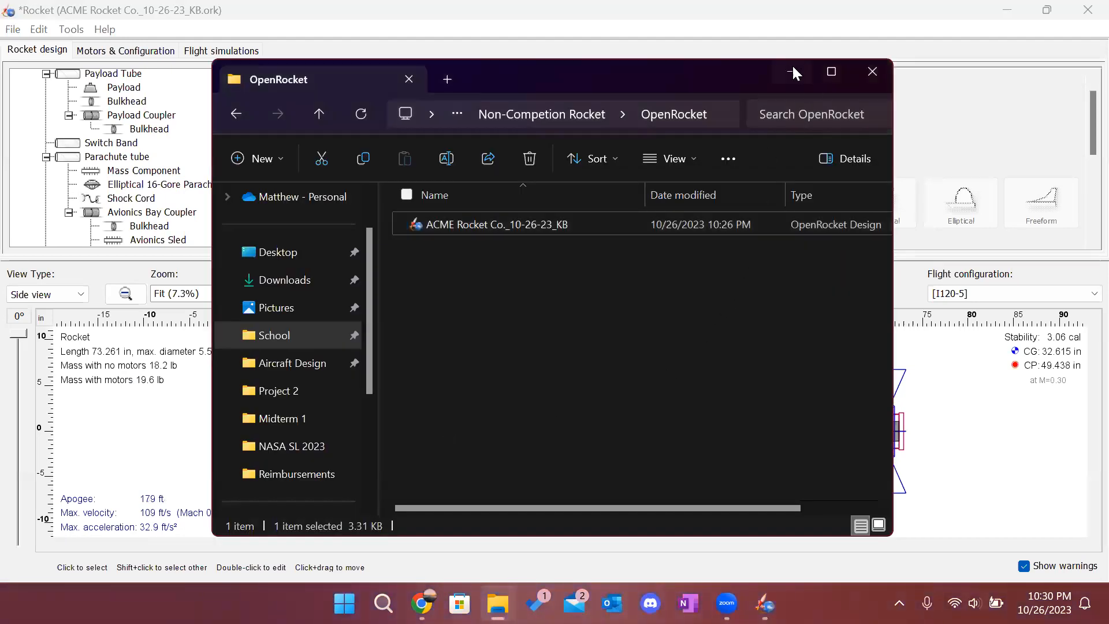
left_click(792, 68)
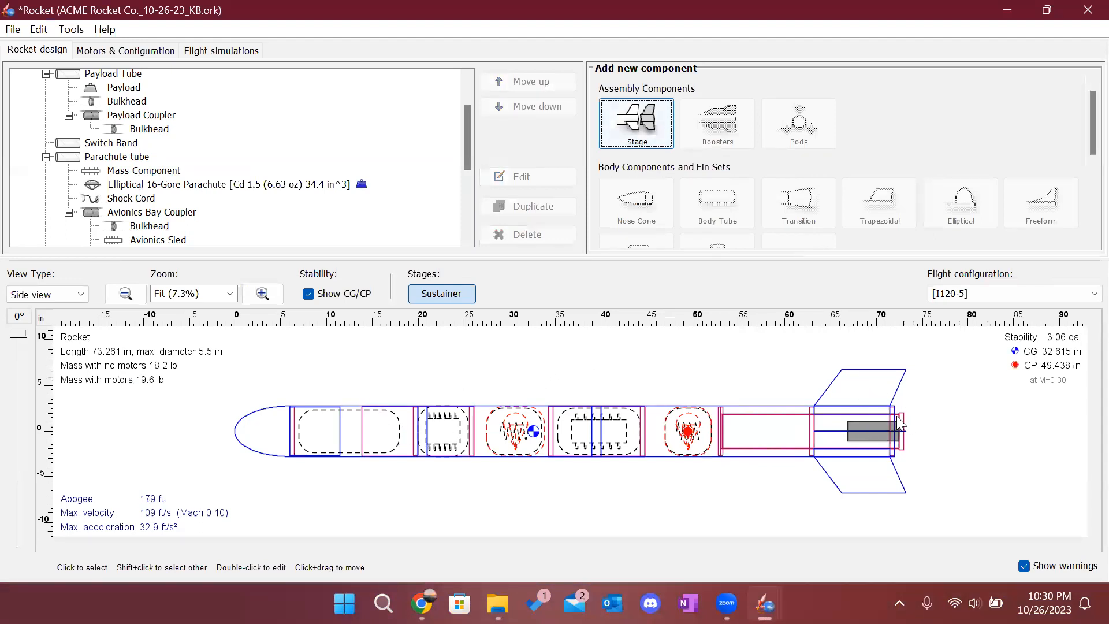
Check the recovery deployment settings of both parachutes for each flight configuration and return to the motor configurations.
left_click(165, 50)
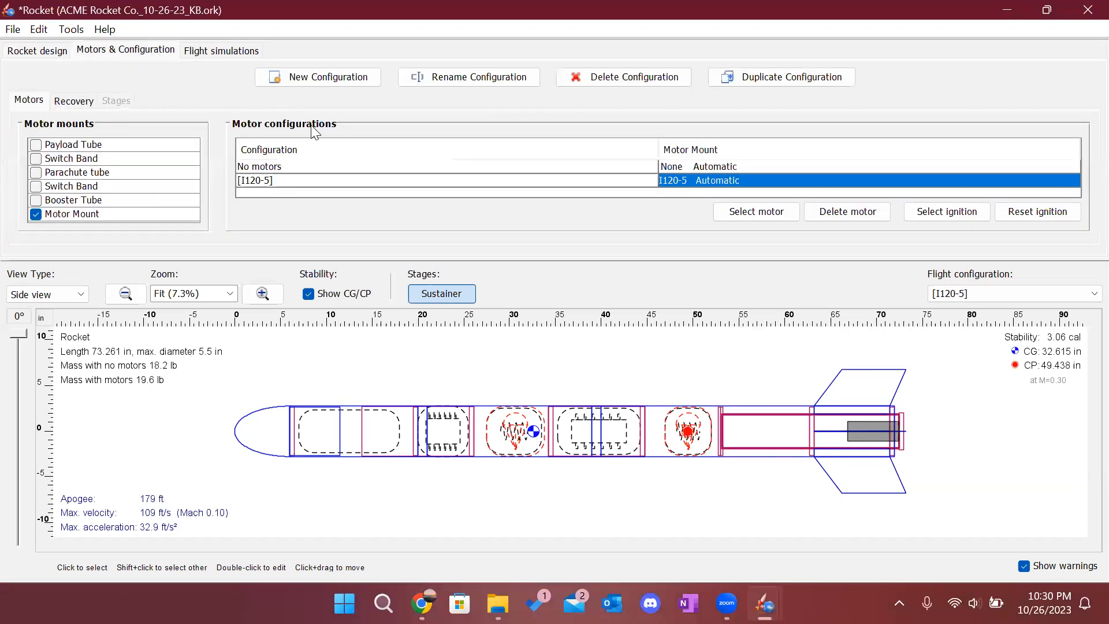
left_click(69, 103)
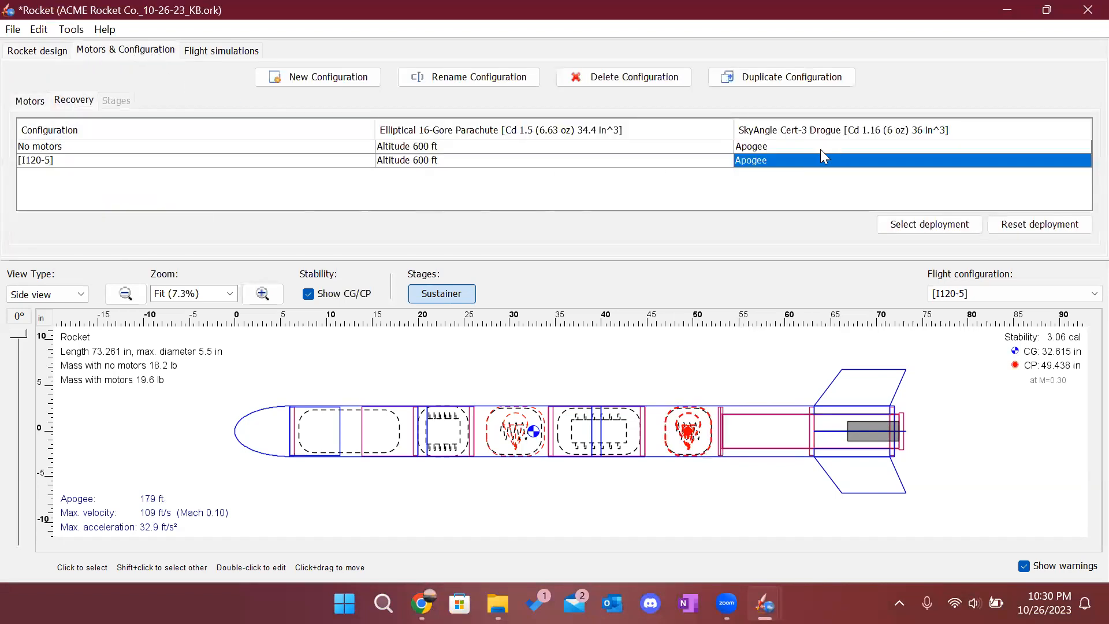
left_click(34, 102)
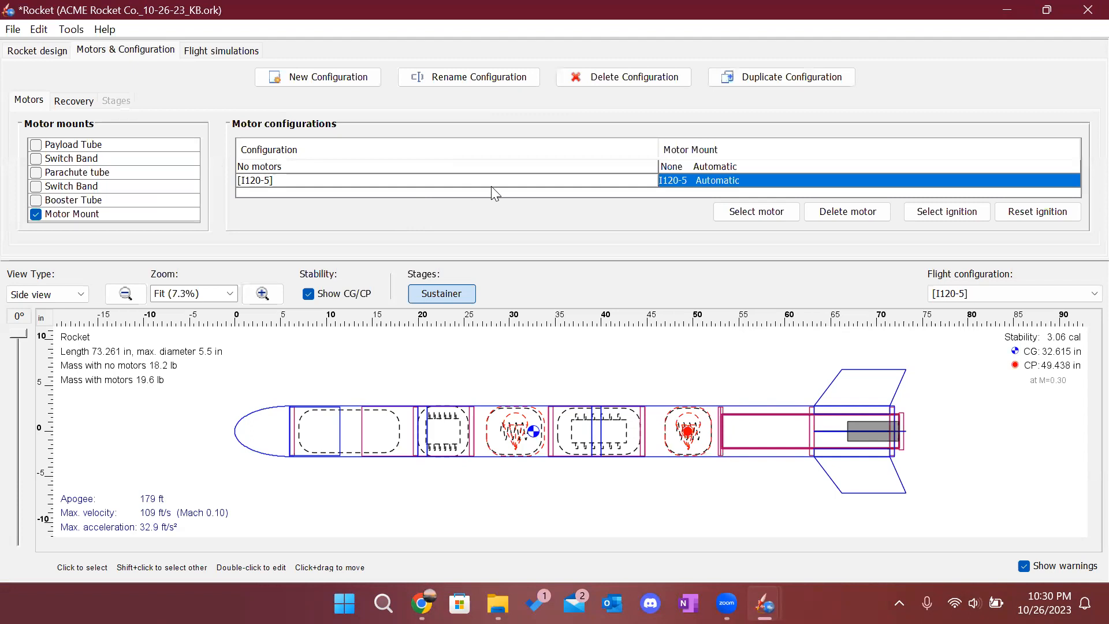
Open motor selection for the I120-5 configuration and filter the AeroTech motors to the 3 in diameter size.
left_click(761, 213)
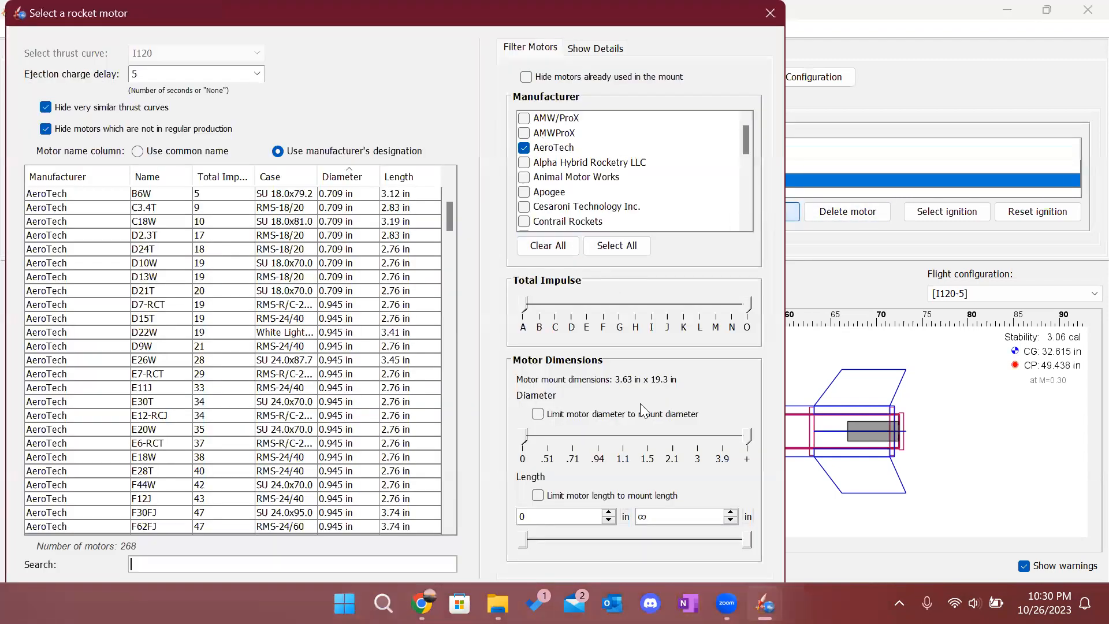
left_click(538, 414)
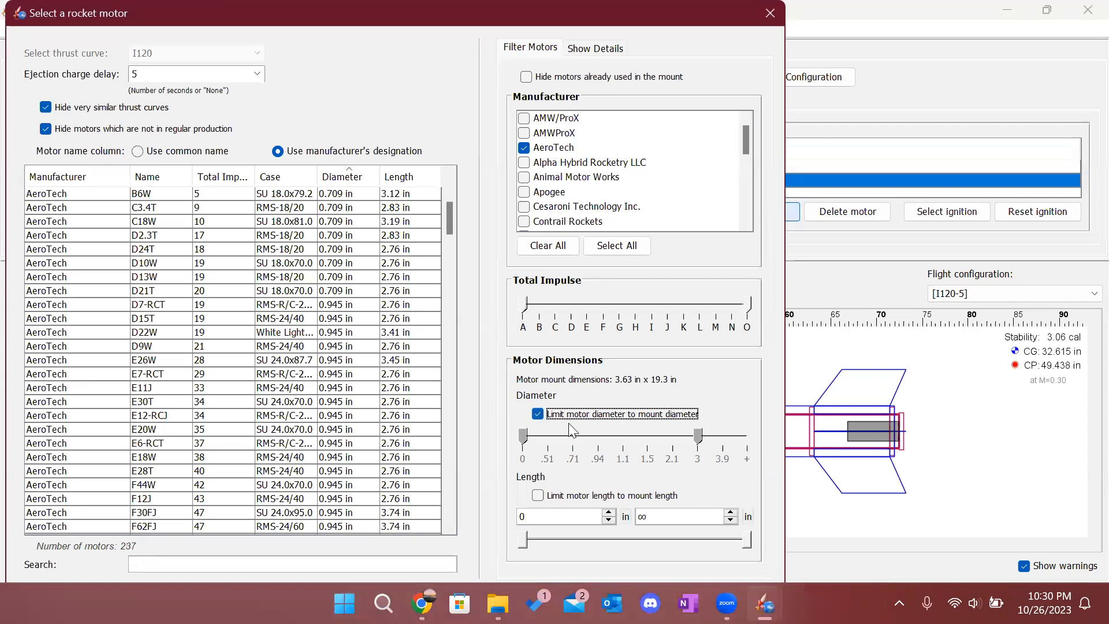
left_click(538, 414)
left_click(530, 439)
left_click_drag(530, 439, 700, 439)
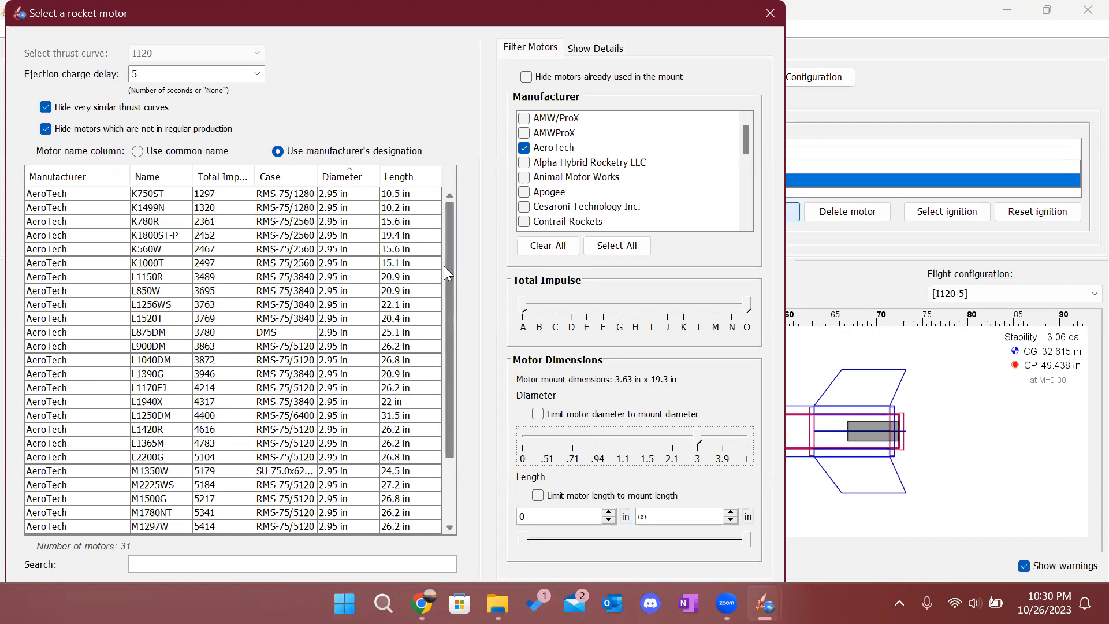
Sort the AeroTech motors by length, review the K1800ST-P's thrust curve details, and assign that motor to the configuration.
scroll(450, 285, "down", 1)
left_click_drag(449, 284, 436, 143)
left_click(389, 182)
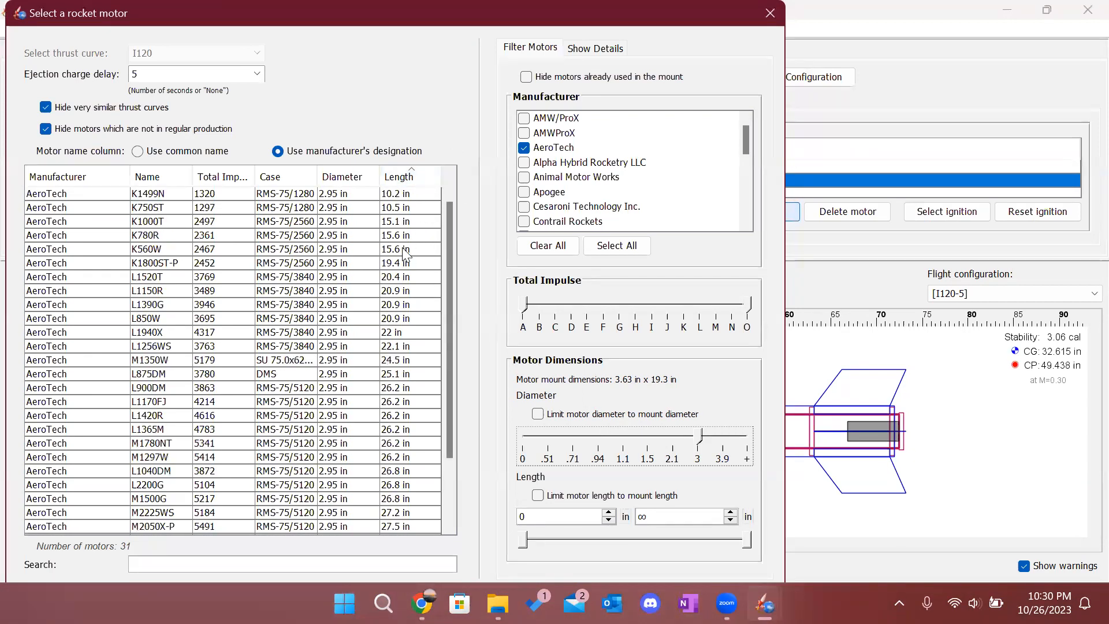
left_click(403, 263)
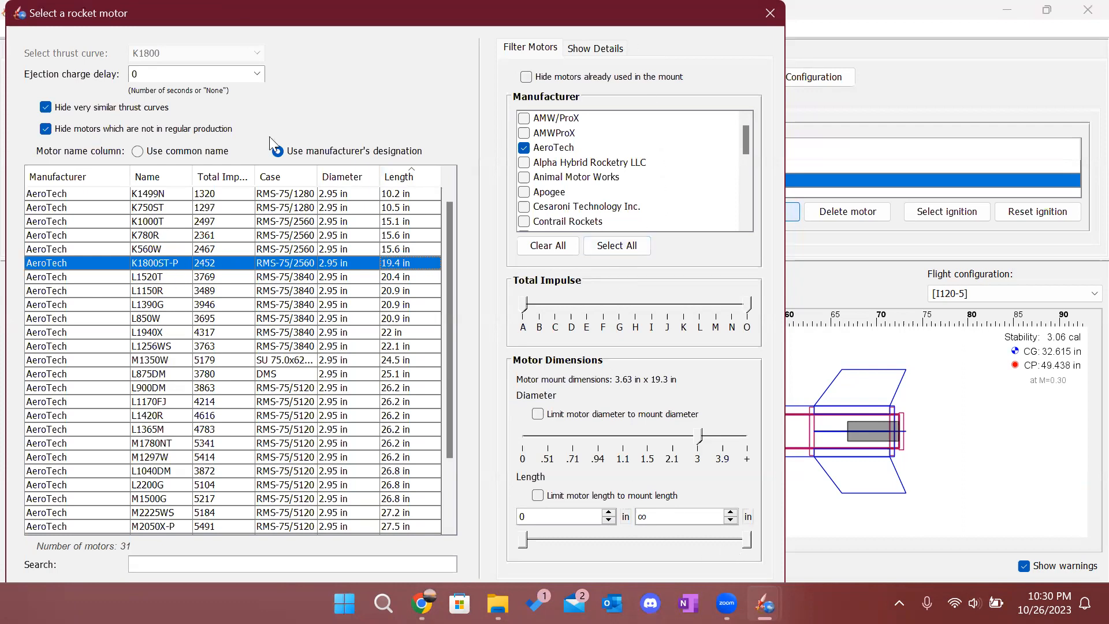
key("super+Down")
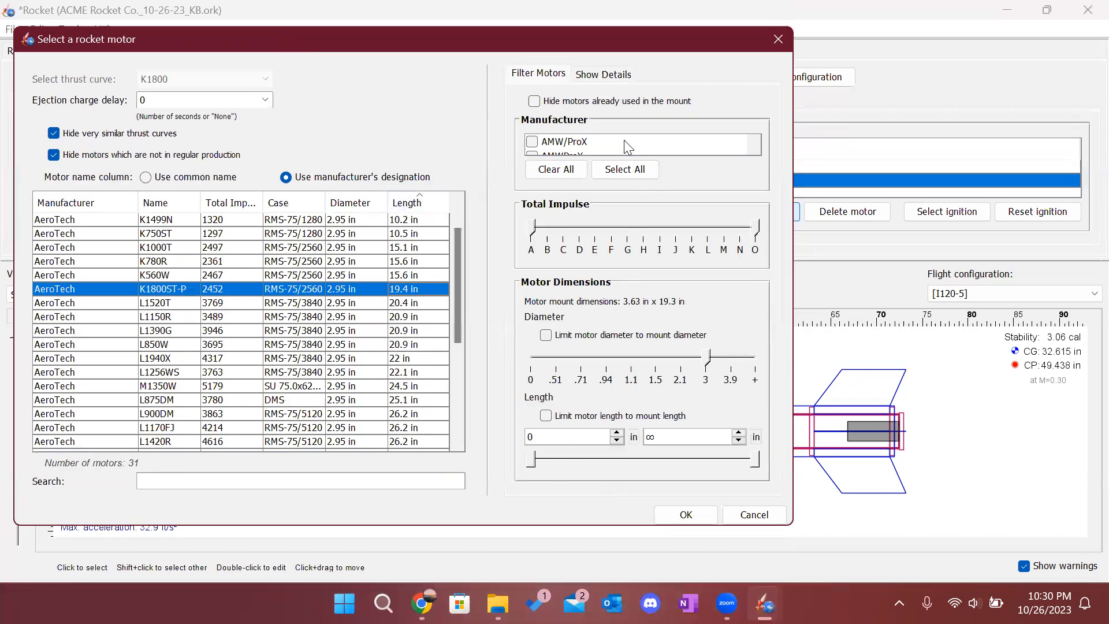
left_click(605, 74)
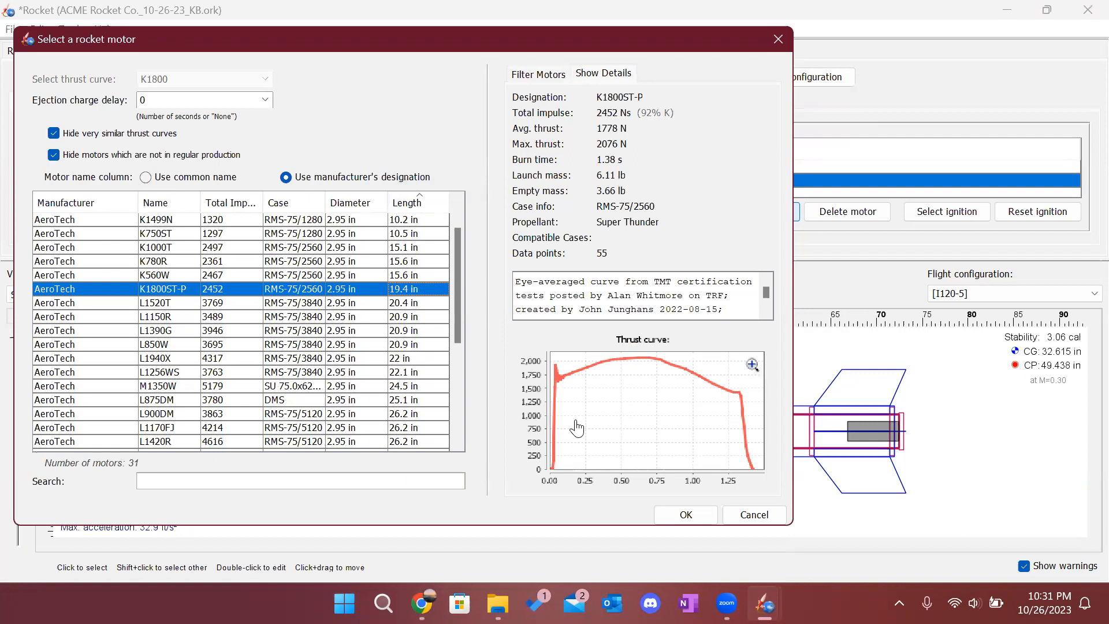
left_click(702, 519)
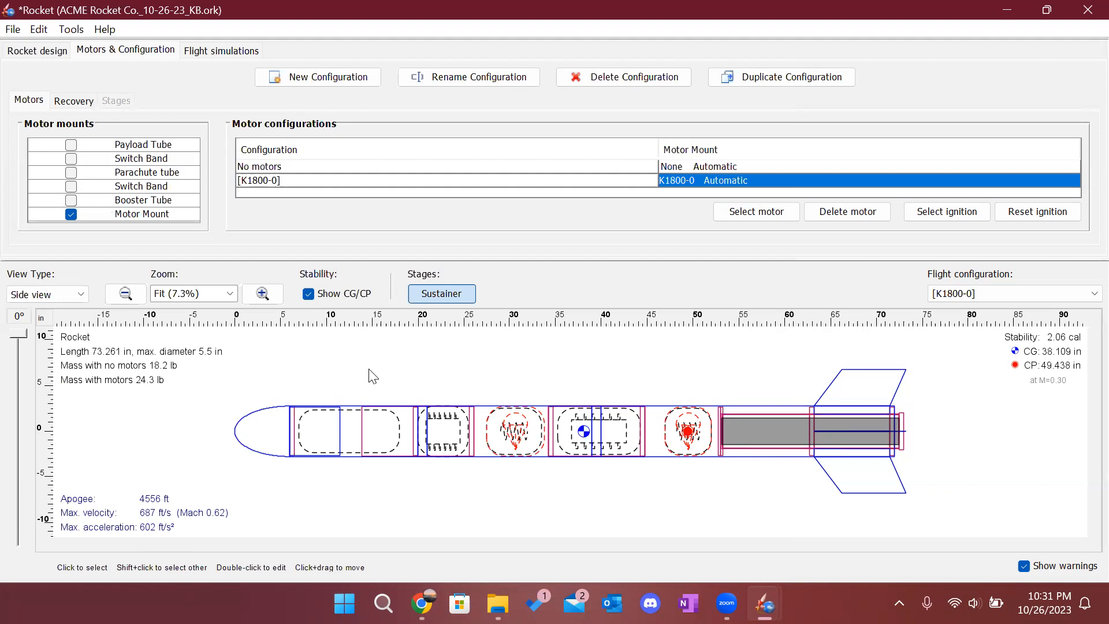
Create a new flight simulation for the K1800-0 configuration and express its launch rod length in feet.
left_click(214, 53)
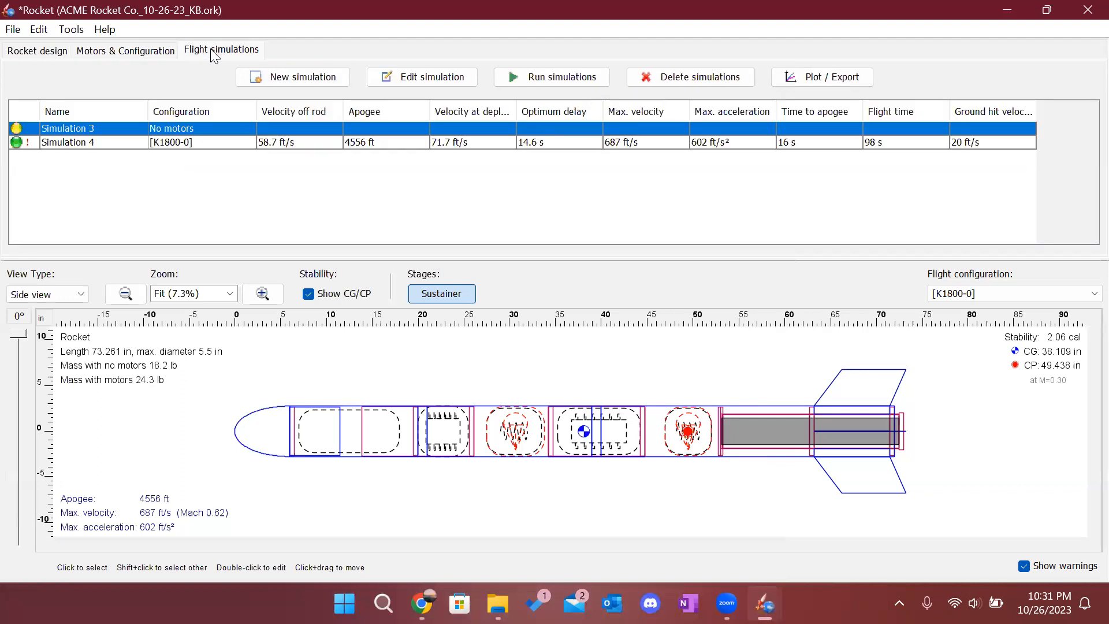
left_click(192, 142)
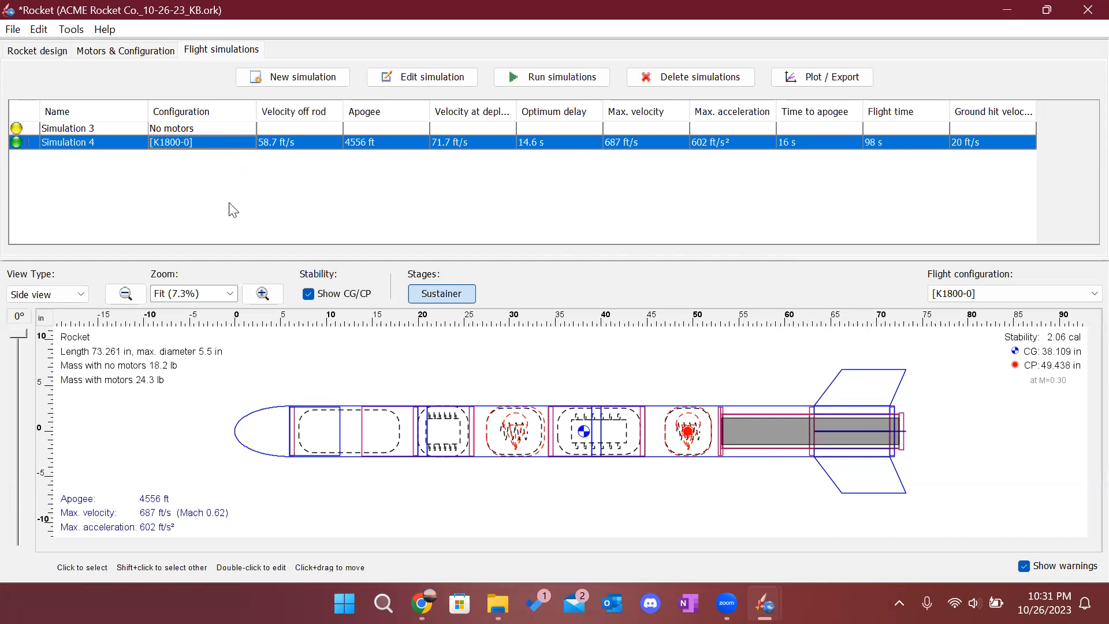
left_click(302, 79)
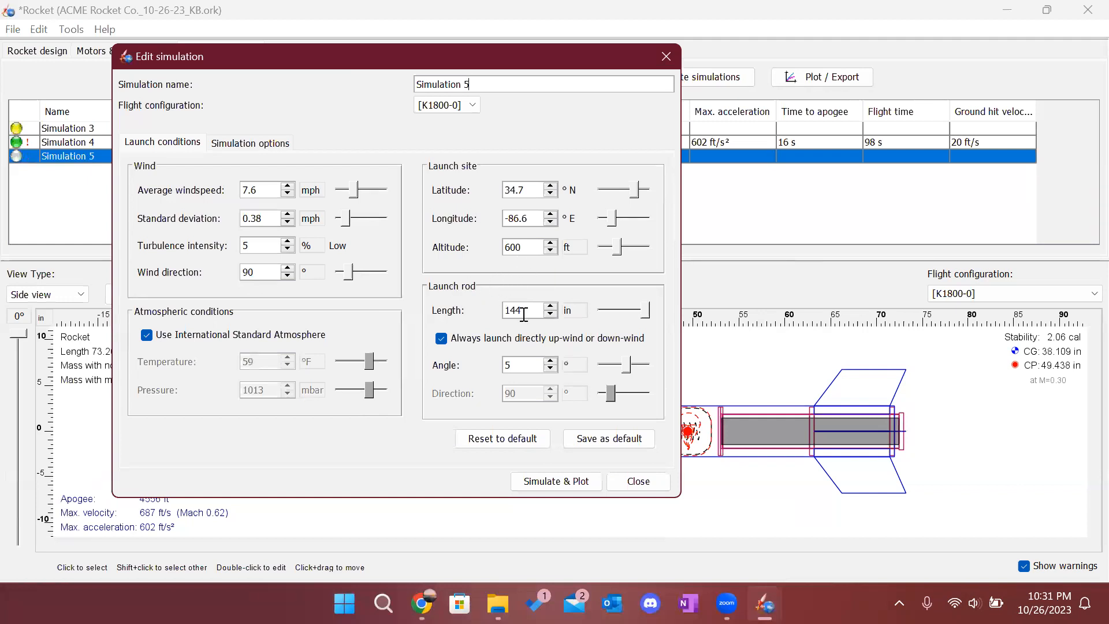
left_click(568, 310)
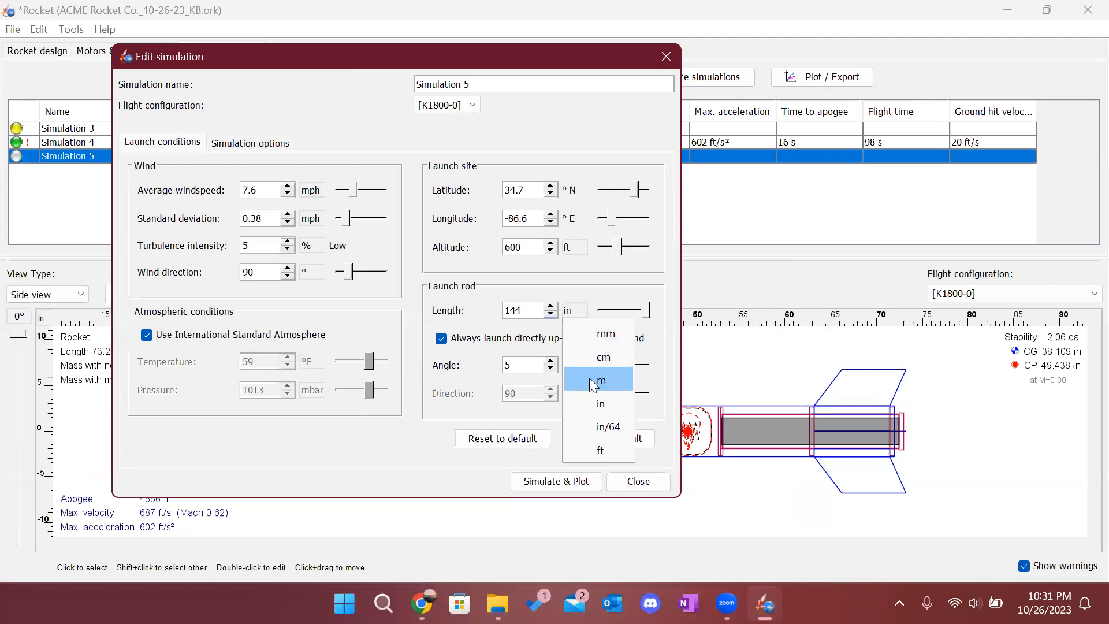
left_click(616, 447)
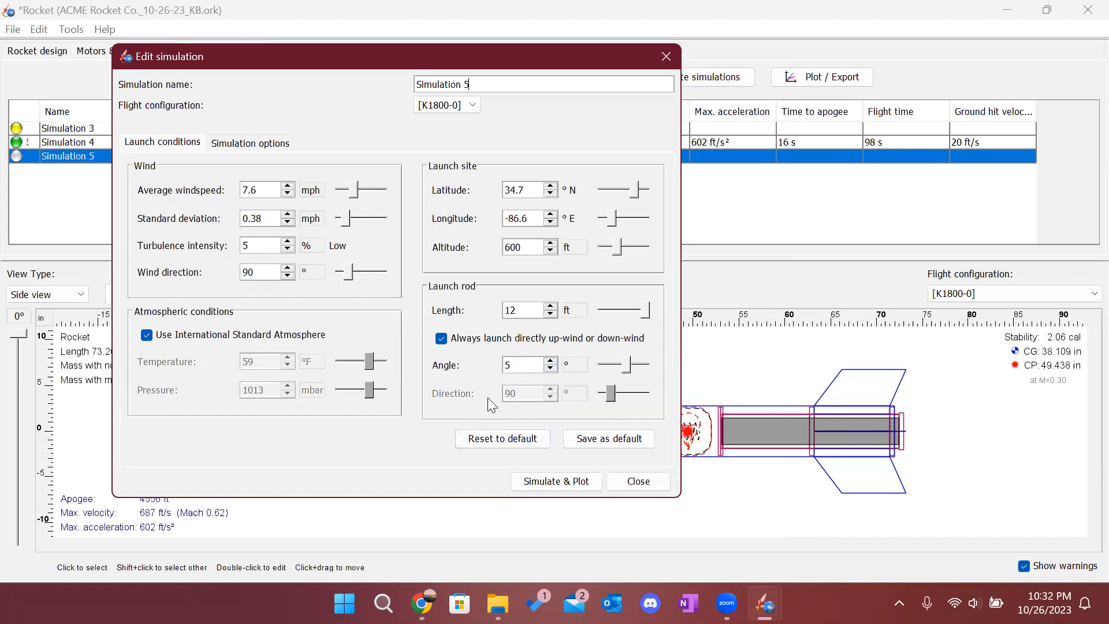
Run Simulation 5 and plot vertical motion vs. time with the launch rod clearance event included.
left_click(571, 482)
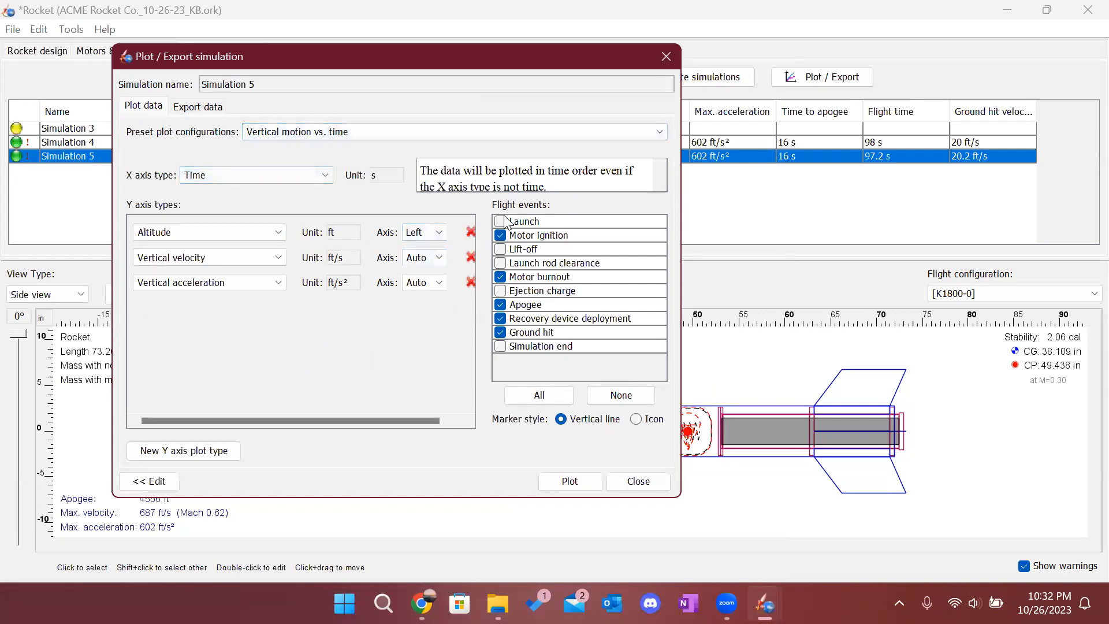
left_click(499, 263)
left_click(279, 132)
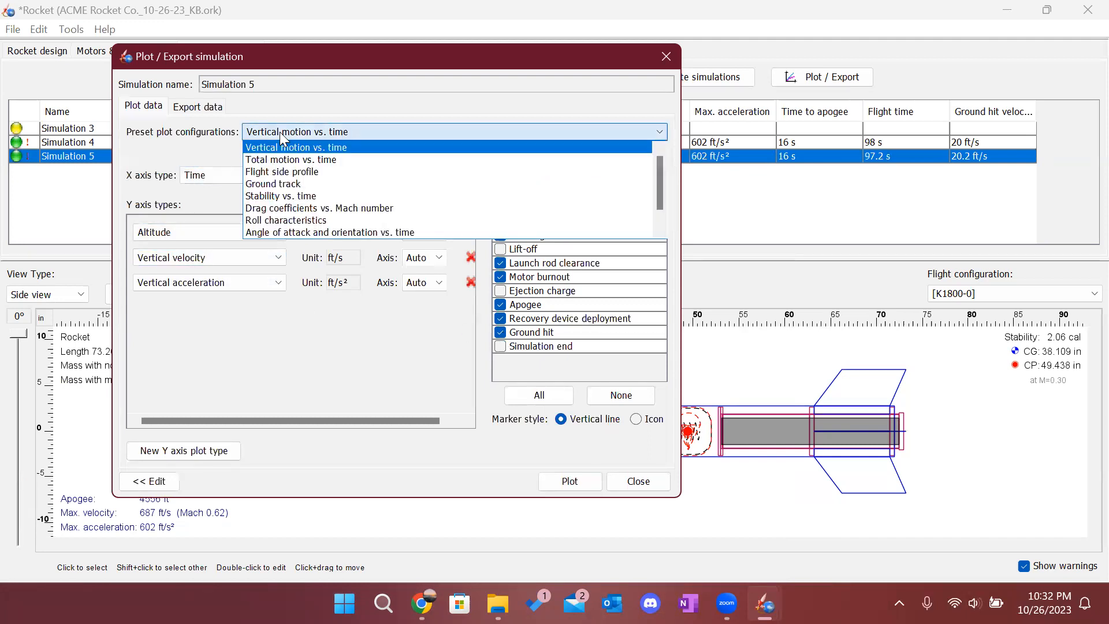
left_click(282, 149)
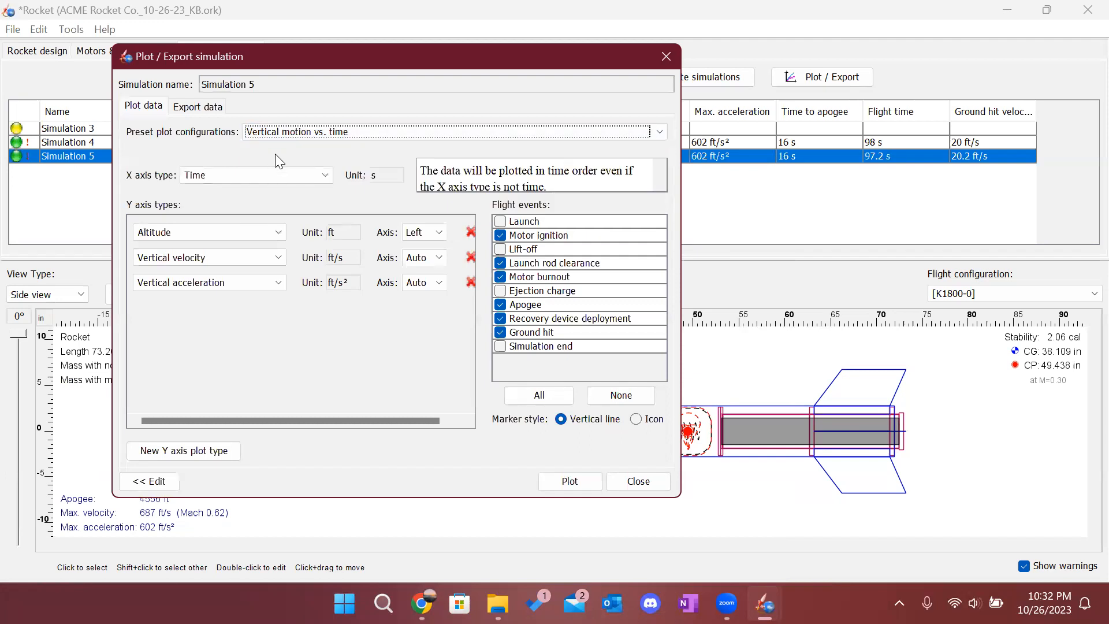
left_click(577, 480)
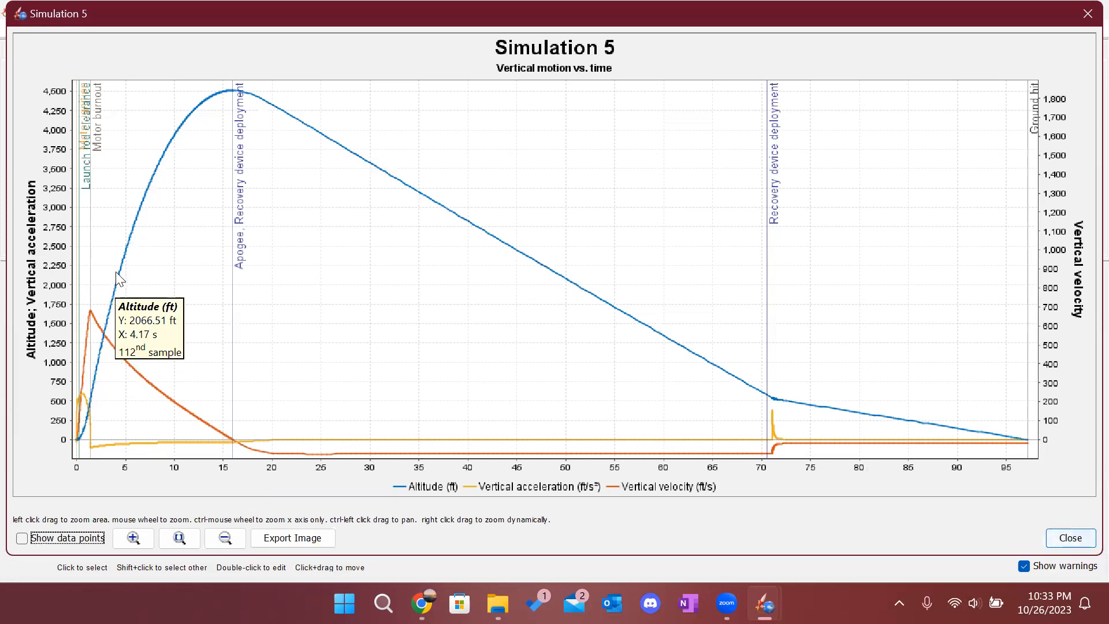
Examine the altitude, vertical velocity and vertical acceleration curves at motor burnout, apogee and both recovery deployments.
mouse_move(230, 95)
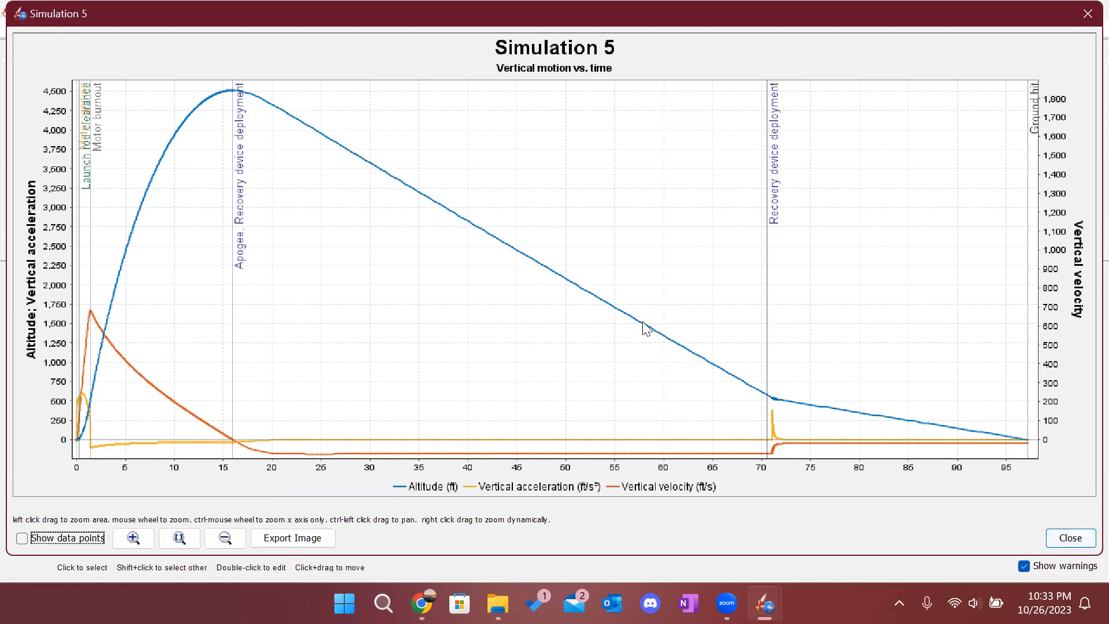
mouse_move(768, 398)
mouse_move(433, 456)
mouse_move(91, 315)
mouse_move(235, 446)
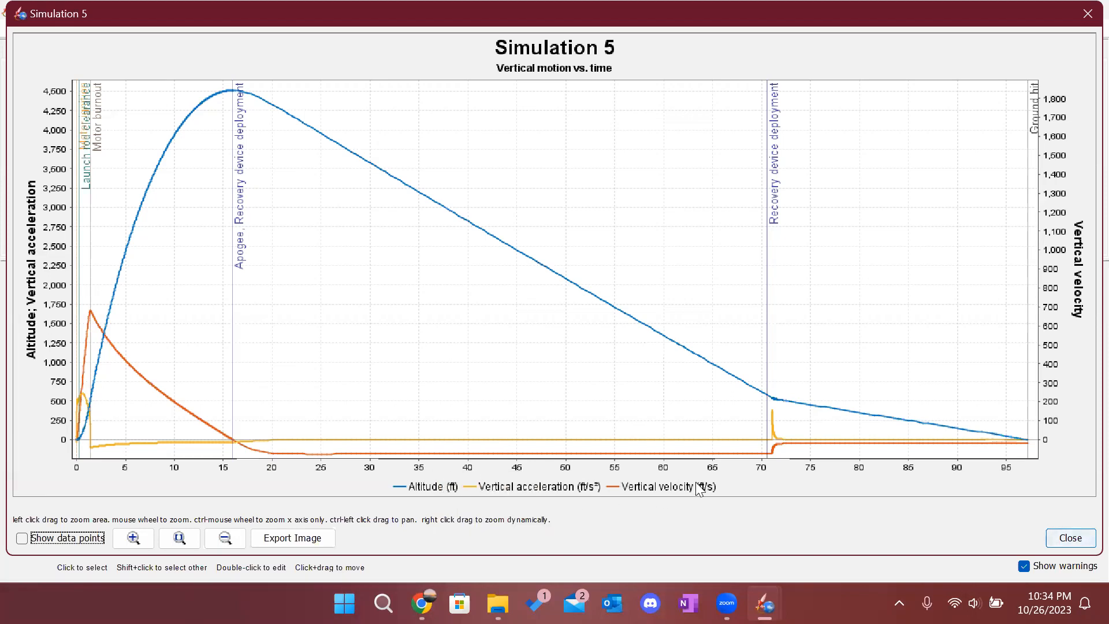
mouse_move(735, 453)
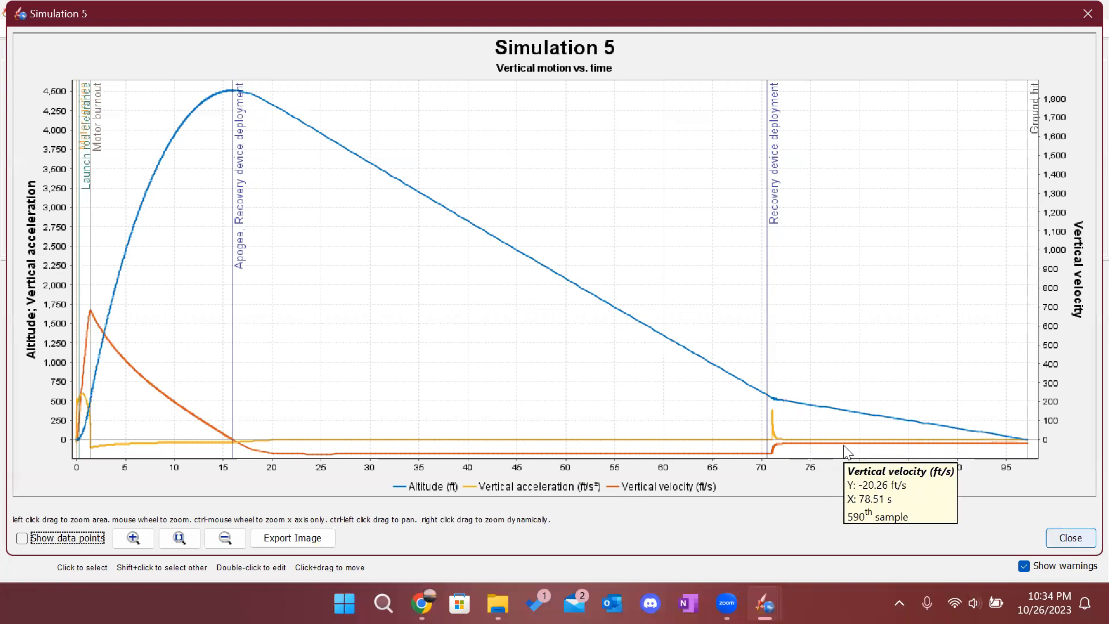
mouse_move(859, 443)
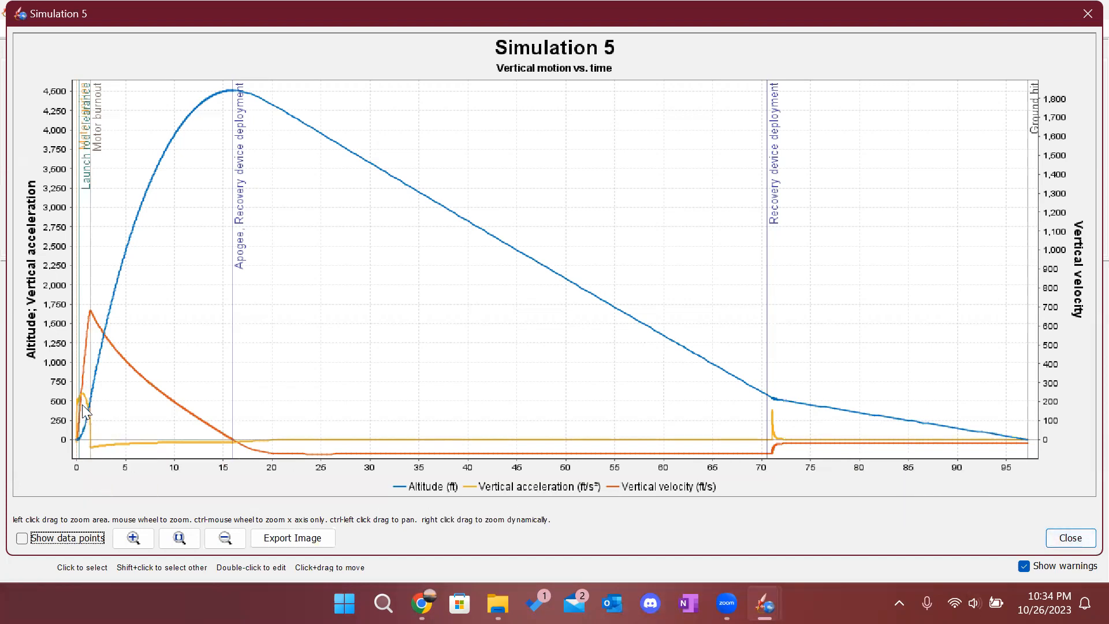
mouse_move(93, 454)
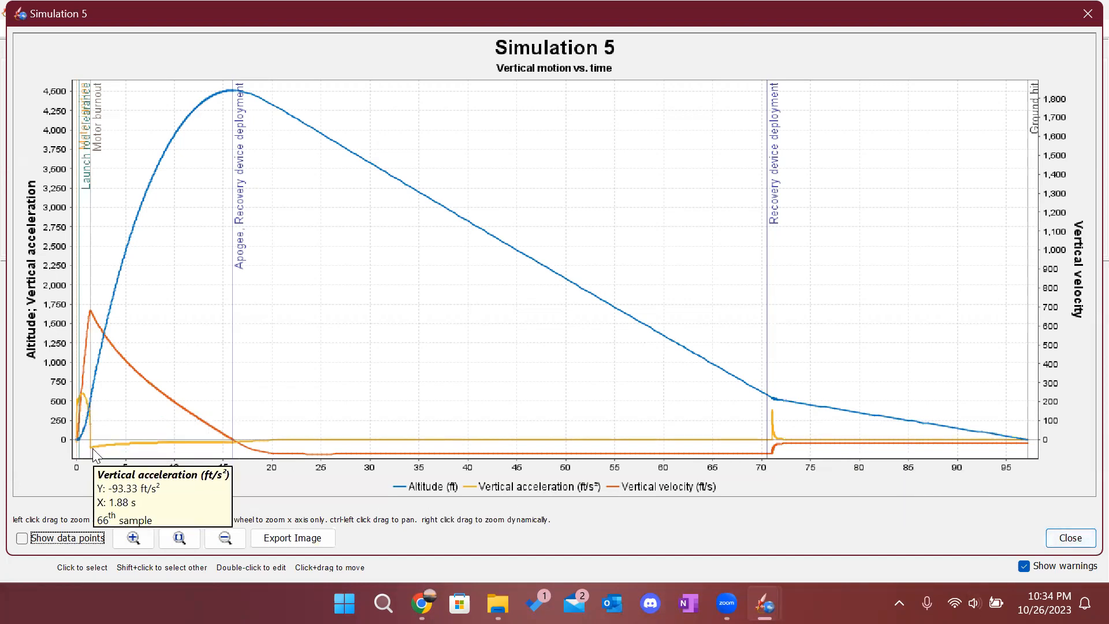
mouse_move(83, 396)
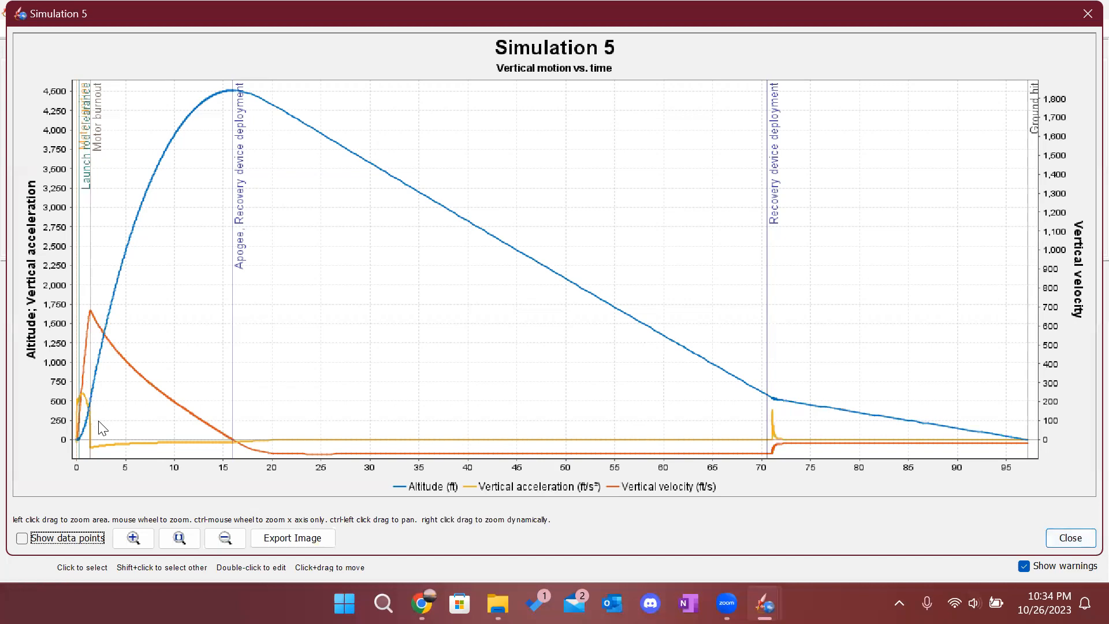
Inspect the ascent part of the vertical motion plot from motor ignition through burnout, and close the plot.
left_click_drag(101, 425, 942, 463)
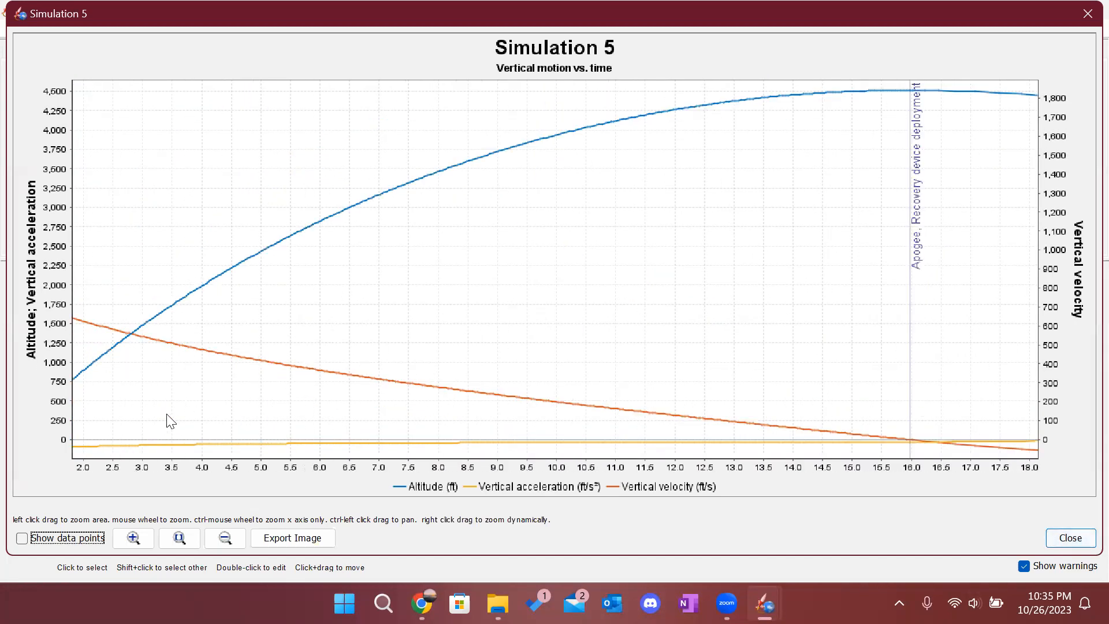
left_click_drag(156, 412, 525, 396)
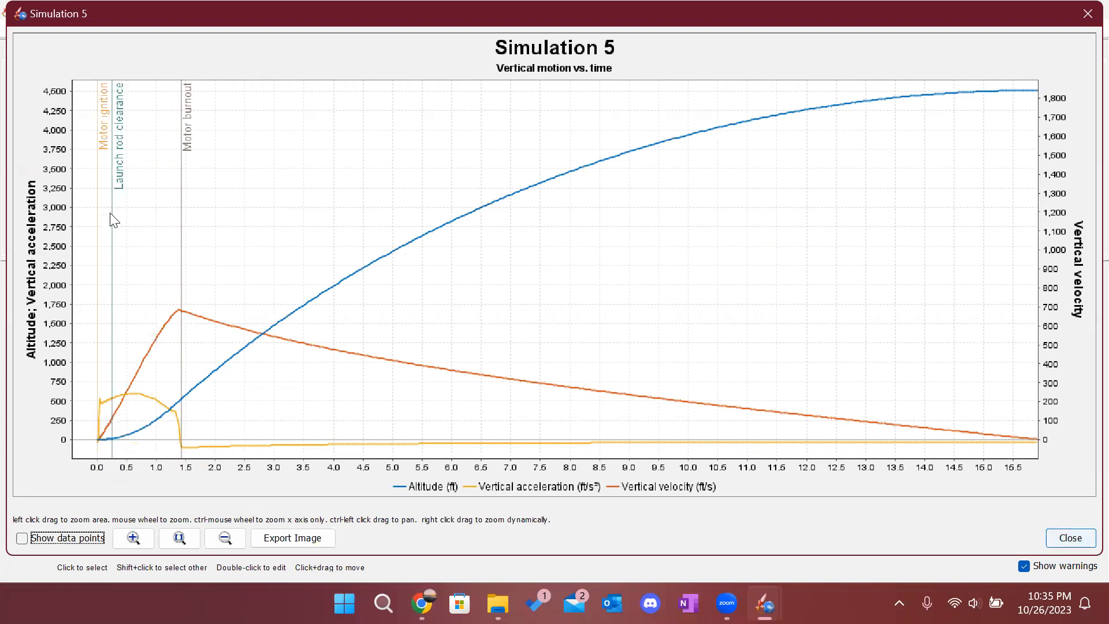
mouse_move(133, 399)
mouse_move(176, 410)
left_click(1074, 544)
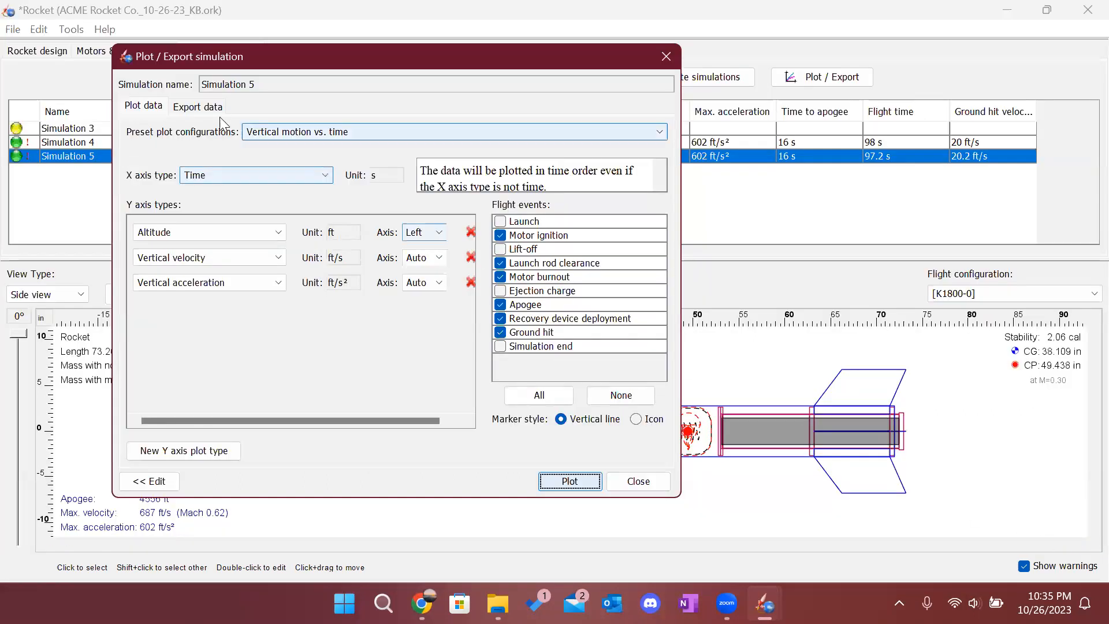
Plot Simulation 5 with the Total motion vs. time preset.
left_click(293, 134)
left_click(296, 160)
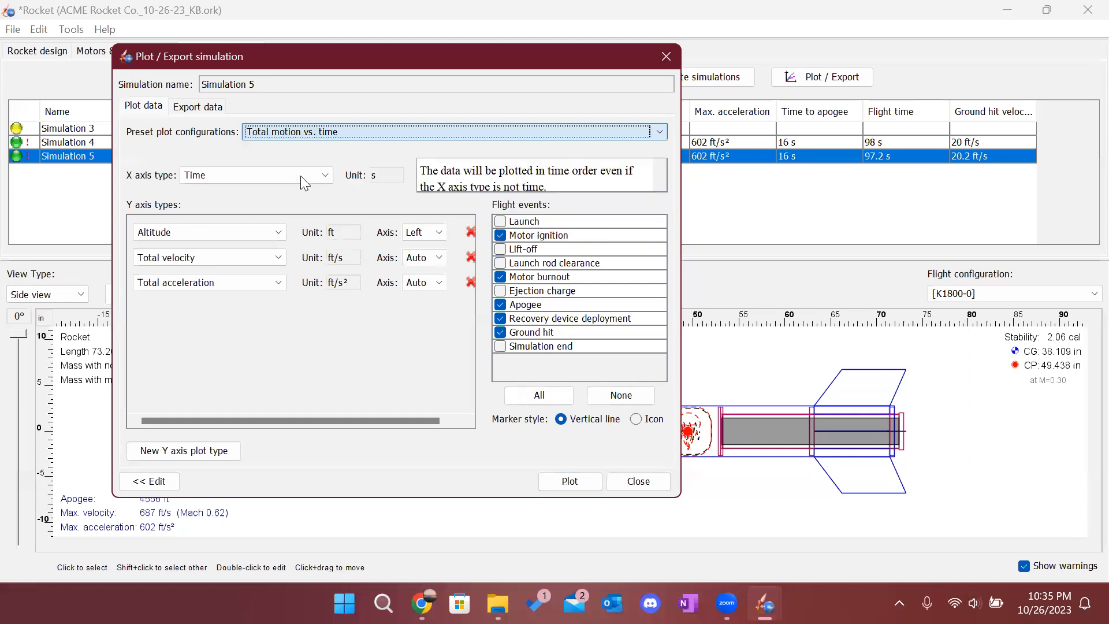
left_click(582, 480)
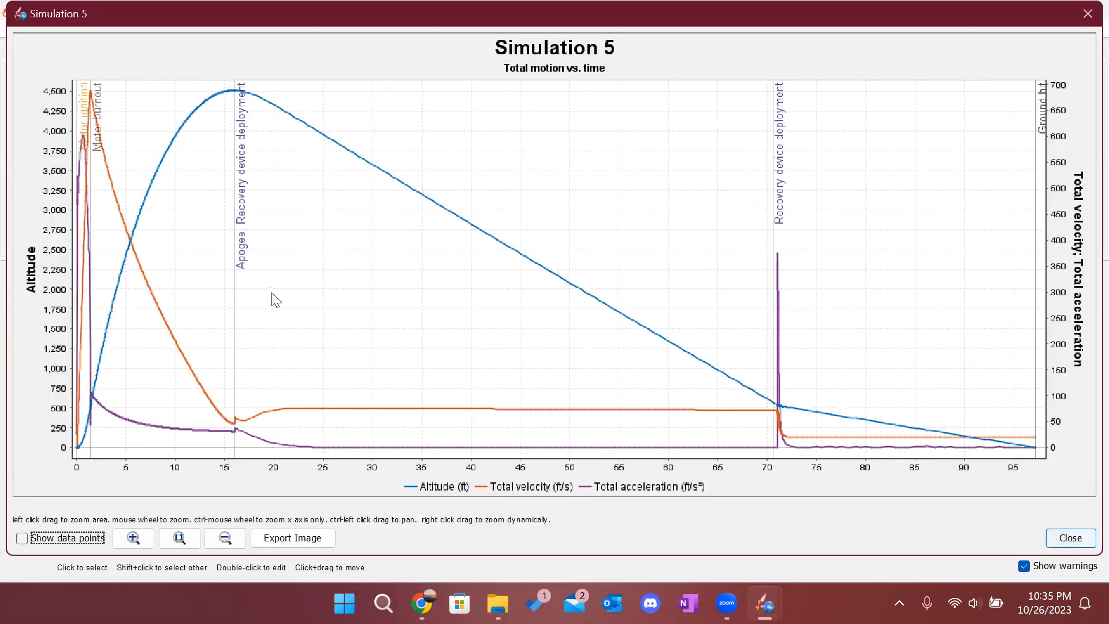
Examine the total velocity and acceleration around the apogee recovery deployment, and close the total motion plot.
left_click_drag(203, 416, 663, 303)
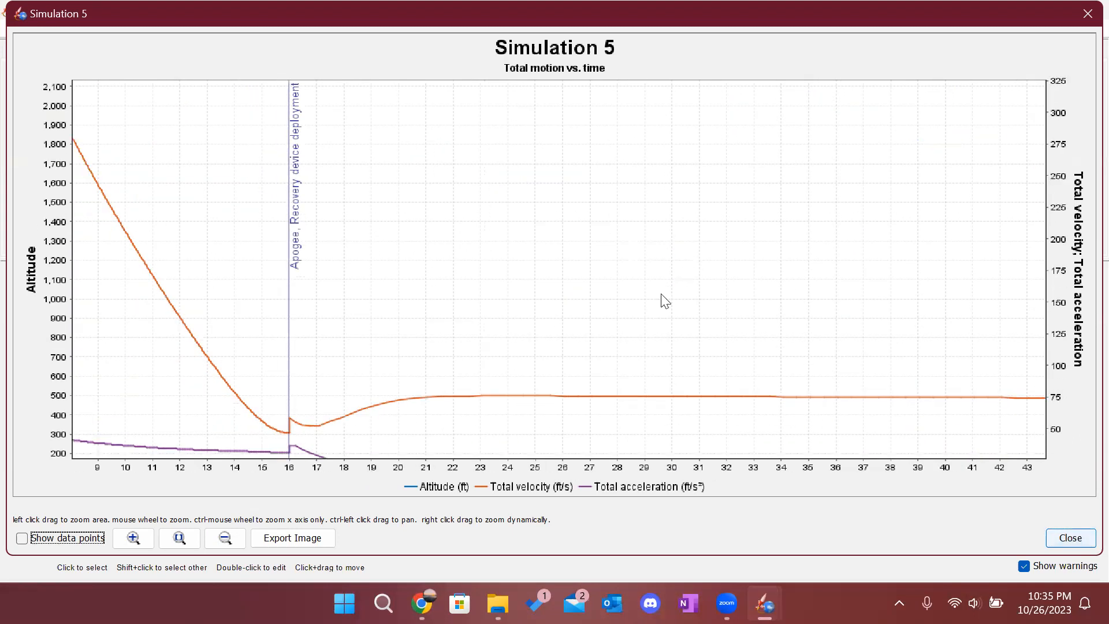
left_click_drag(276, 398, 335, 291)
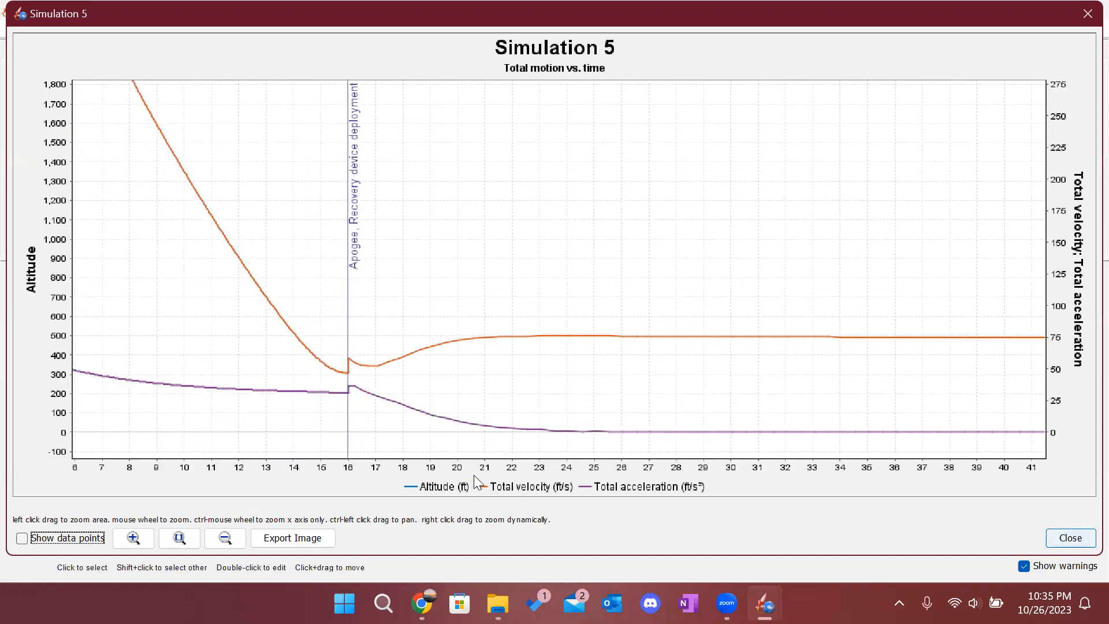
mouse_move(346, 376)
mouse_move(346, 373)
scroll(494, 335, "down", 4)
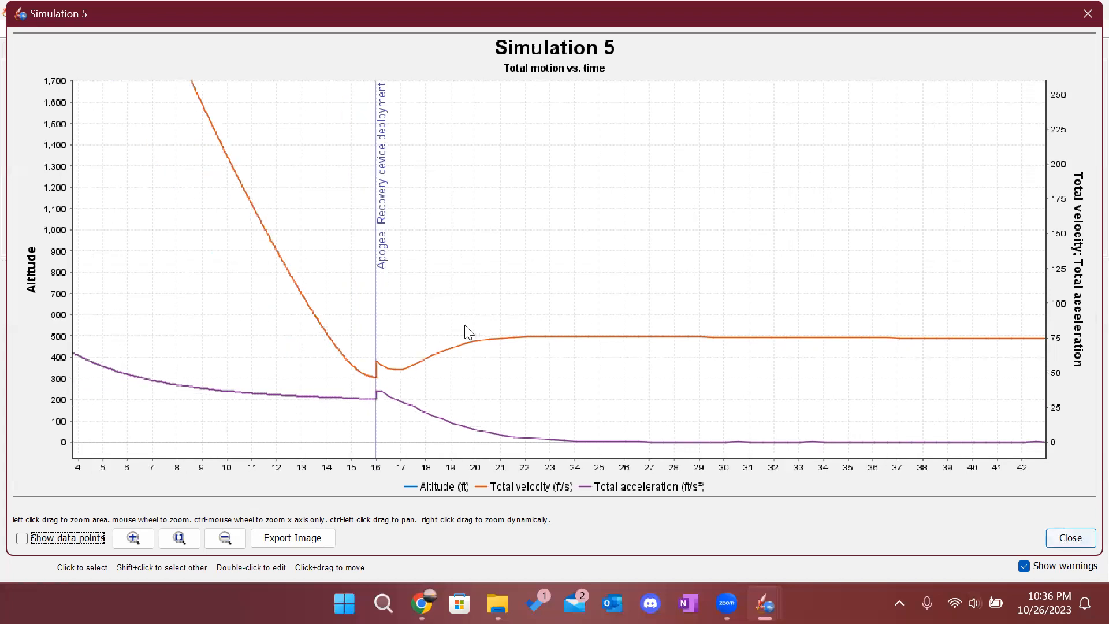
left_click(1084, 545)
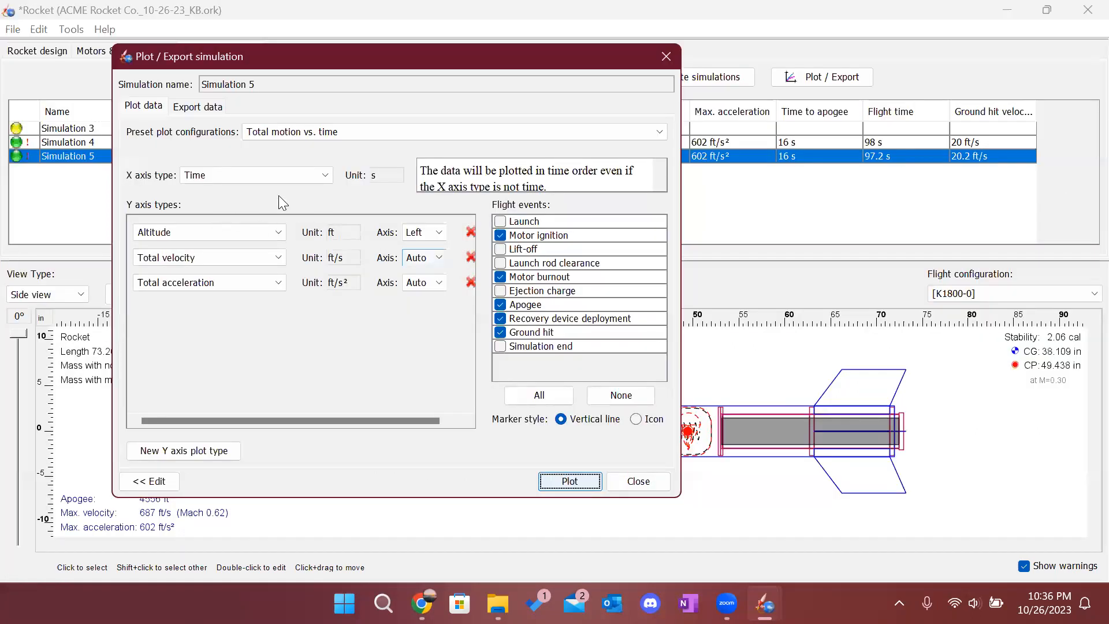
Plot Simulation 5 with the Flight side profile preset, showing altitude against position east of launch.
left_click(322, 137)
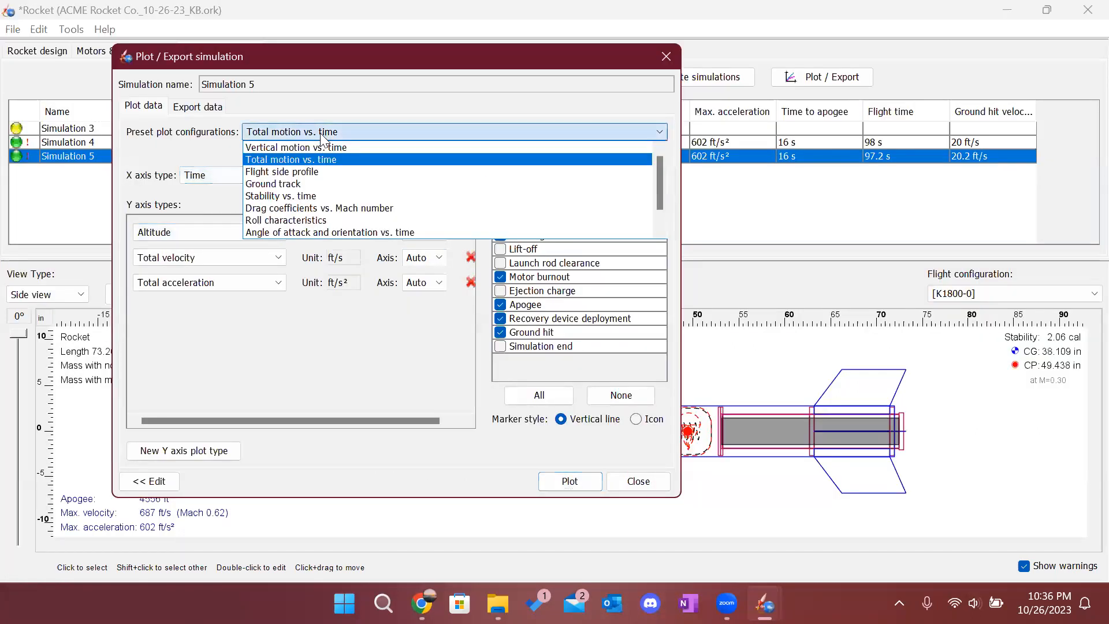
left_click(315, 173)
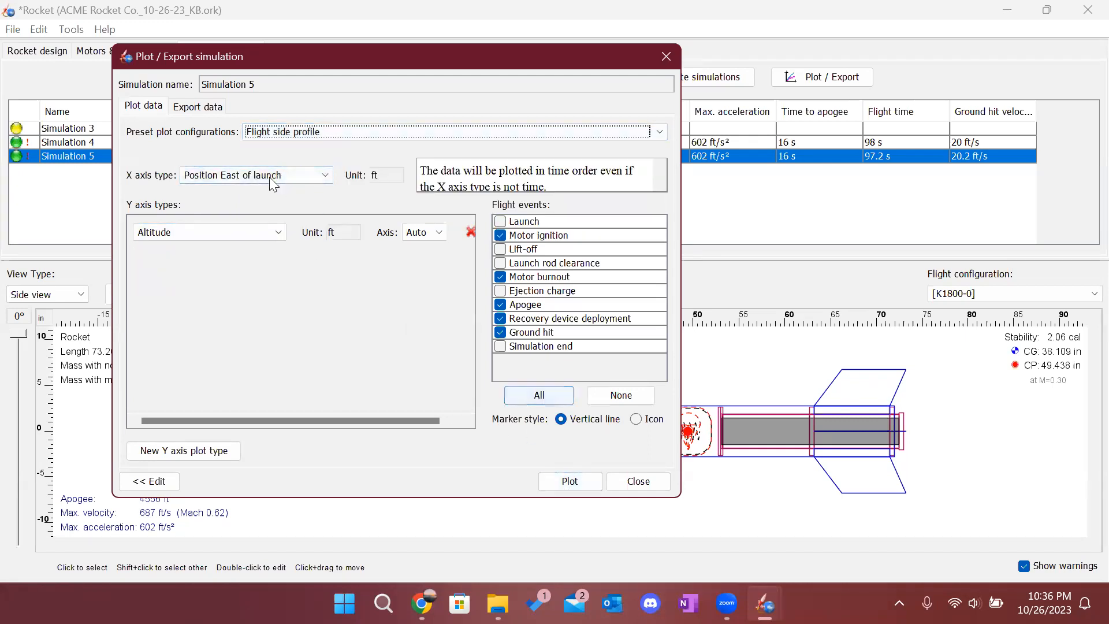
left_click(571, 482)
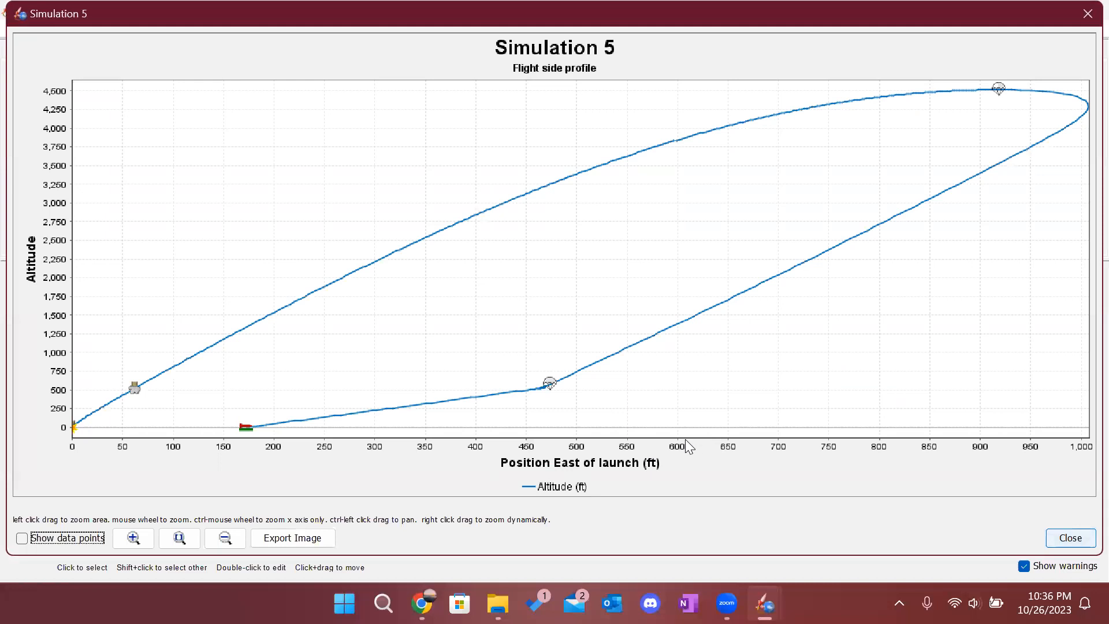
Examine the flight side profile from launch through burnout, apogee and main parachute deployment to landing, and close the plot.
mouse_move(76, 431)
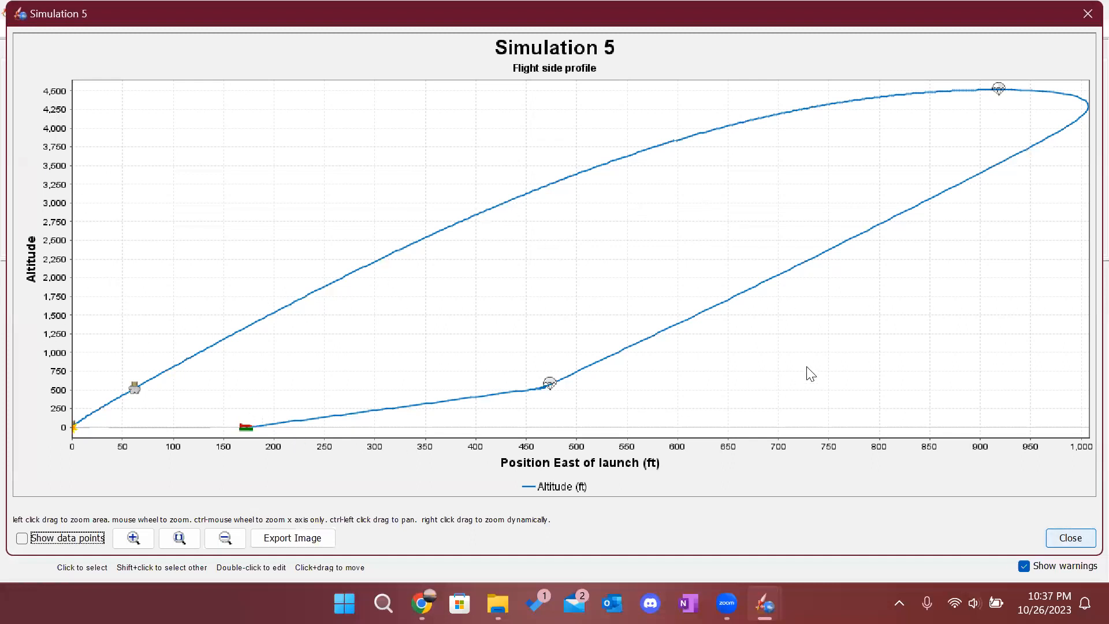
scroll(765, 371, "up", 1)
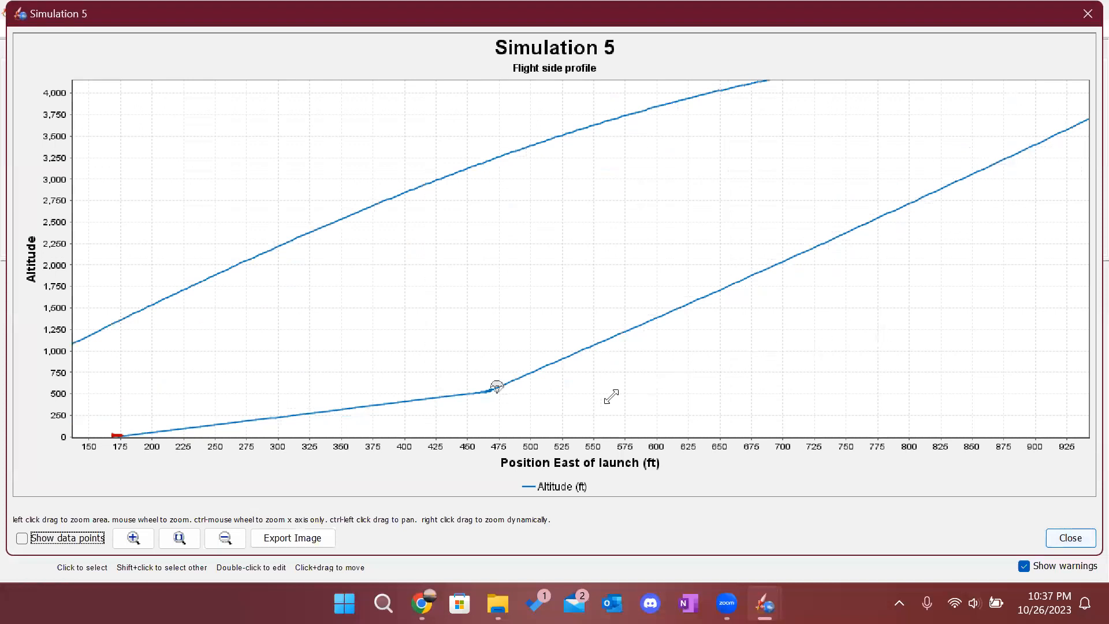
scroll(609, 394, "down", 1)
left_click_drag(747, 339, 668, 24)
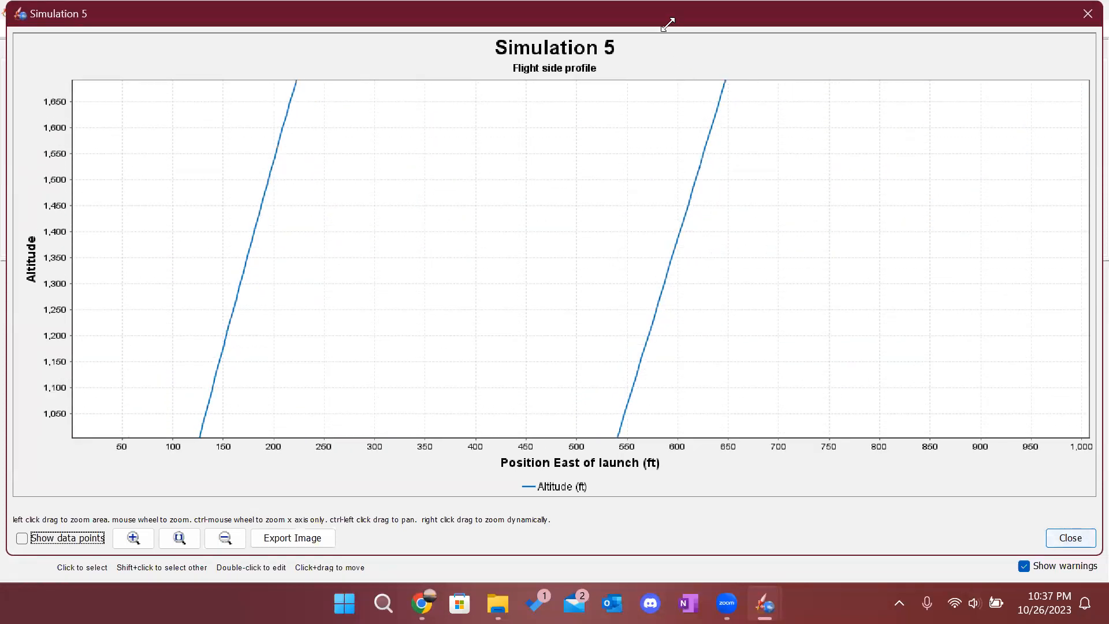
mouse_move(655, 338)
left_mouse_down()
mouse_move(699, 235)
mouse_move(713, 421)
mouse_move(715, 335)
mouse_move(698, 404)
left_mouse_up()
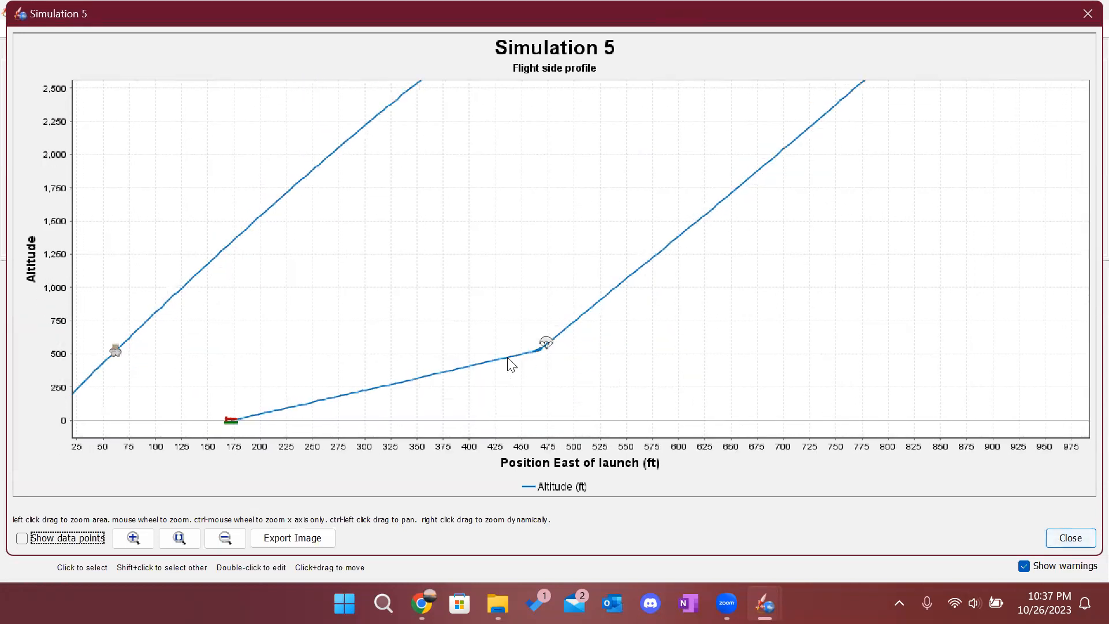
left_click(179, 538)
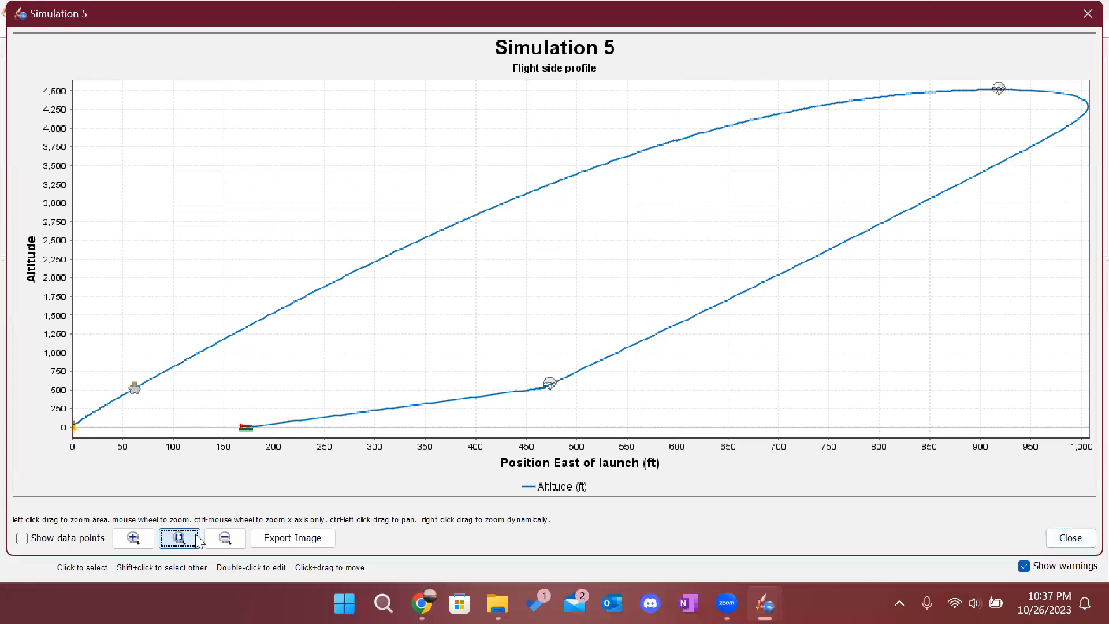
mouse_move(133, 394)
mouse_move(1004, 94)
mouse_move(551, 389)
left_click(1088, 13)
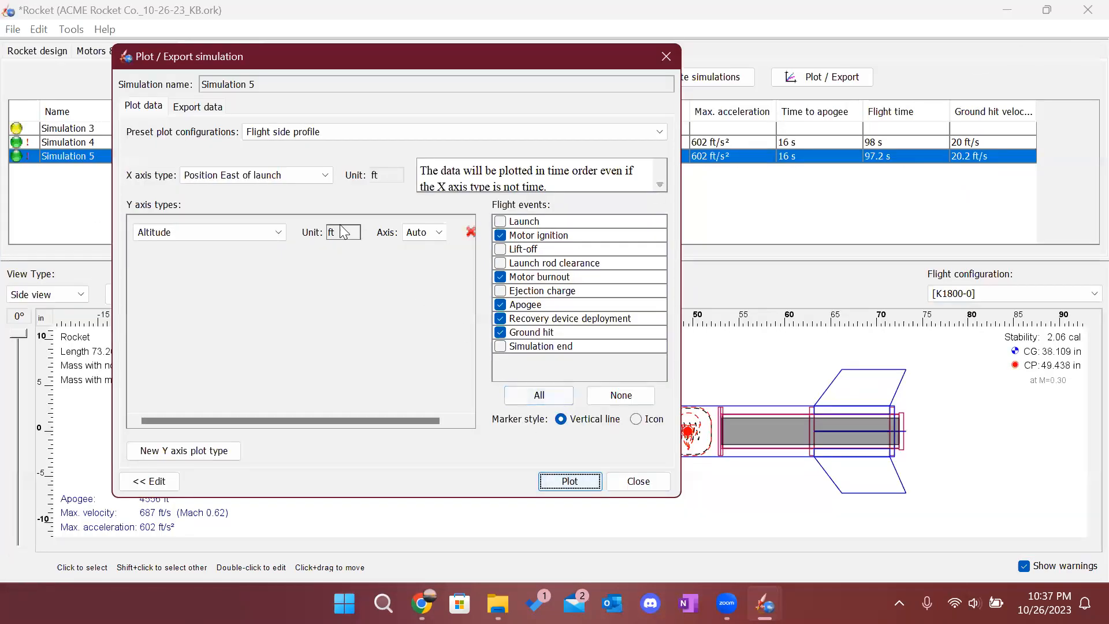
Rerun Simulation 5 with a launch rod angle of 0° and plot its flight side profile.
left_click(144, 481)
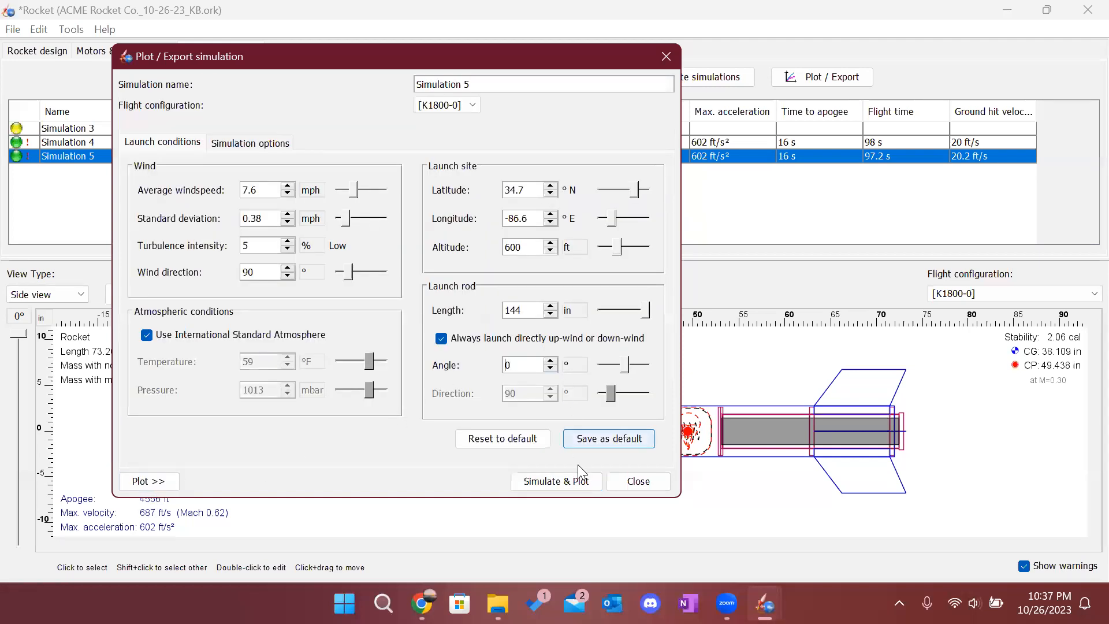
left_click(574, 481)
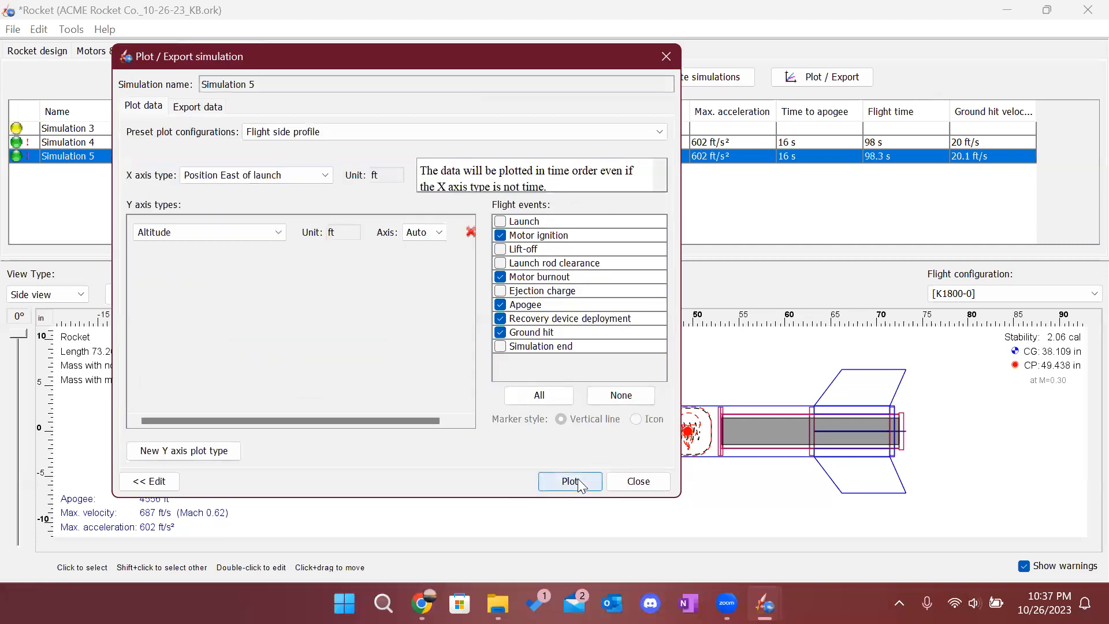
left_click(578, 479)
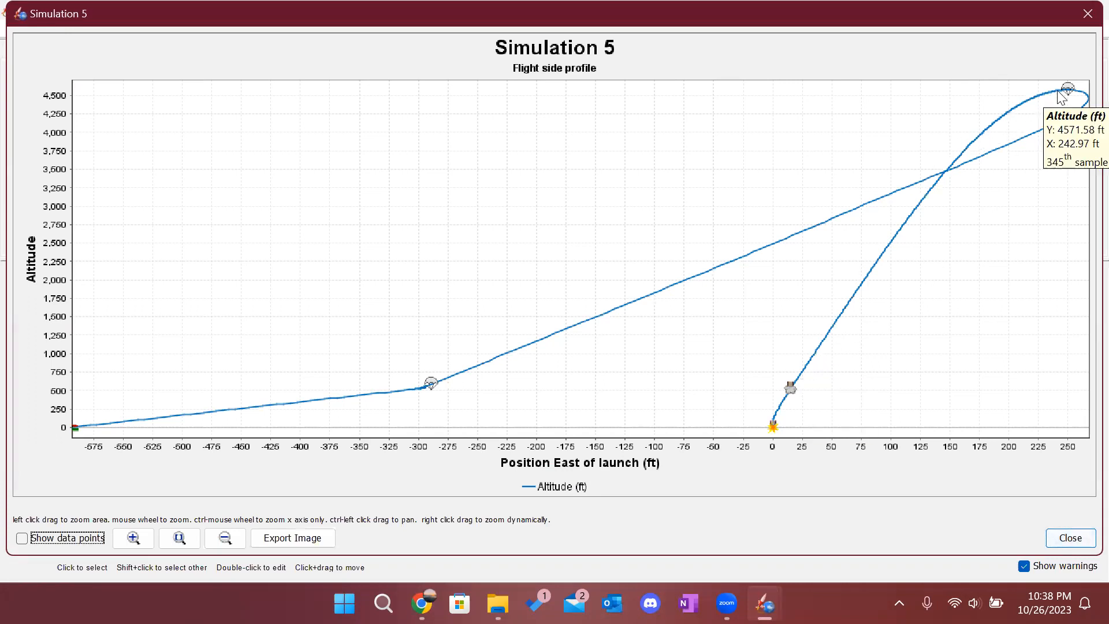
Inspect the apogee, main parachute deployment and ground hit points on the flight side profile, and close the plot and its settings.
mouse_move(1064, 94)
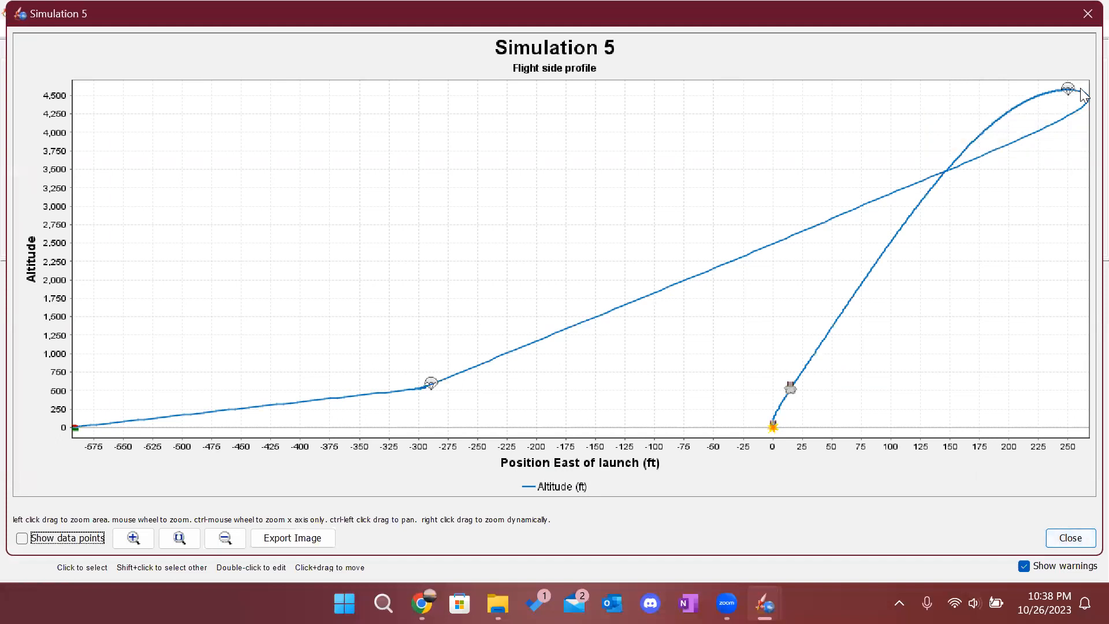
mouse_move(1033, 137)
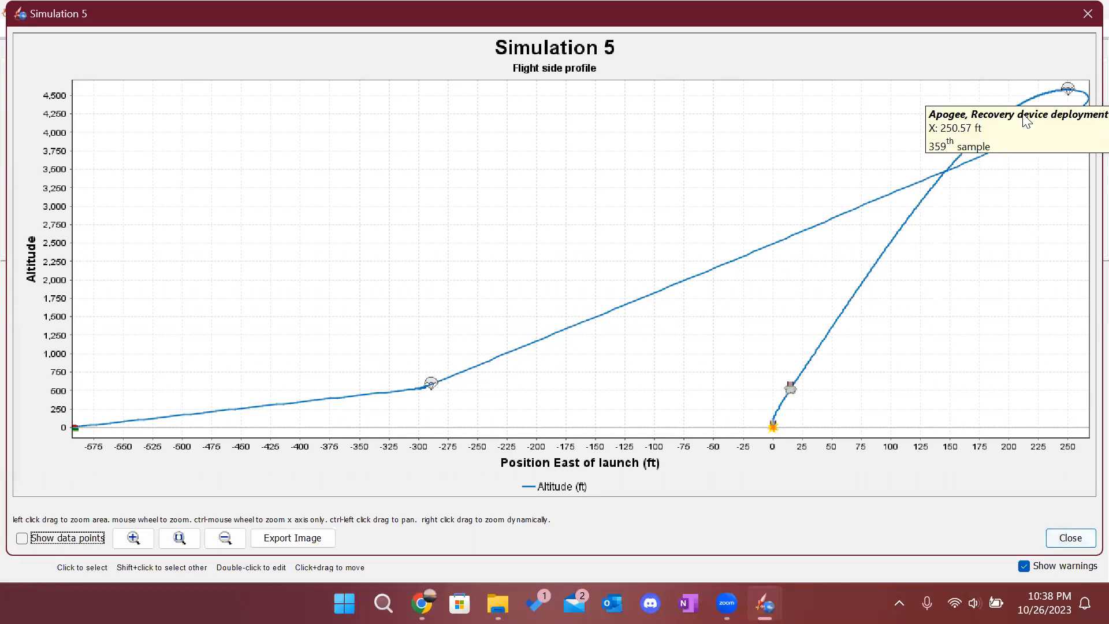
mouse_move(432, 391)
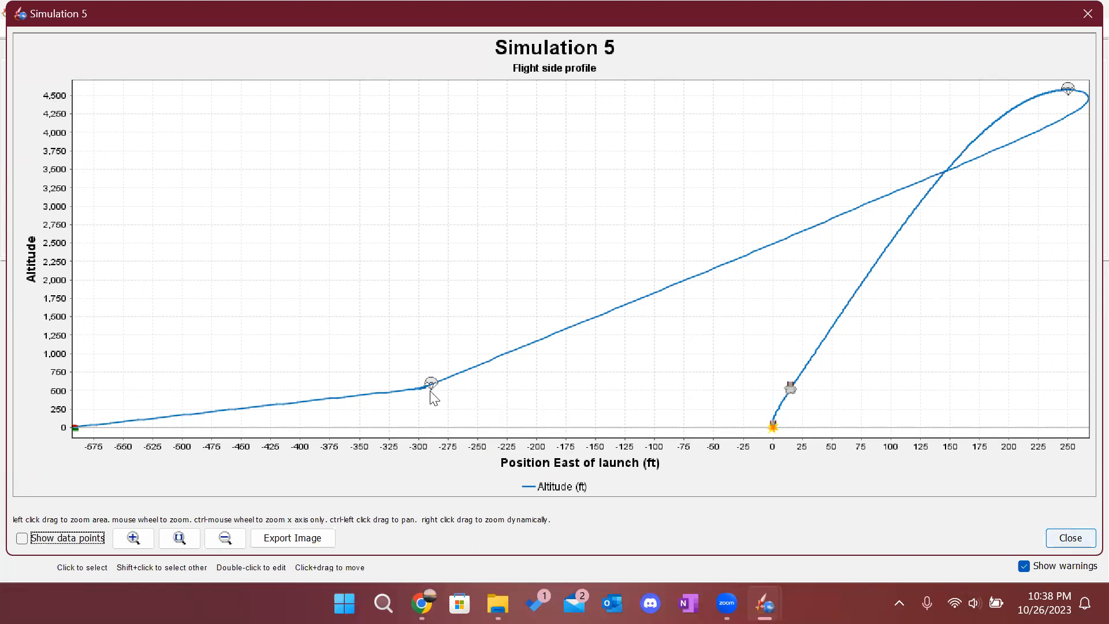
mouse_move(77, 431)
left_click(1088, 14)
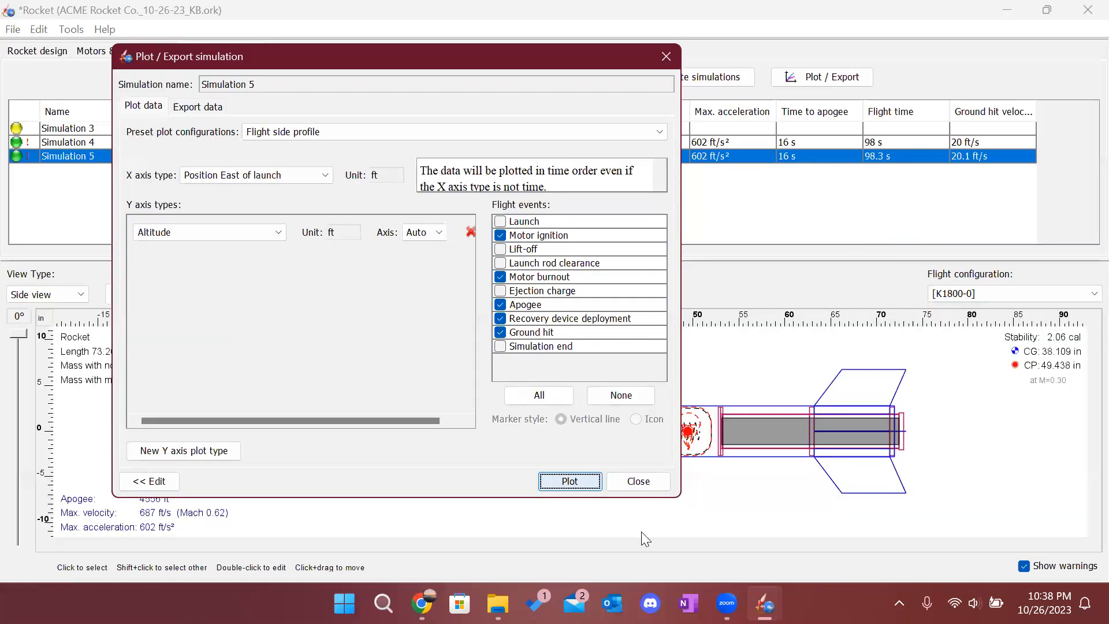
left_click(639, 481)
Set the Elliptical 16-Gore Parachute to deploy at 2000 ft during descent for the [K1800-0] configuration only.
left_click(127, 52)
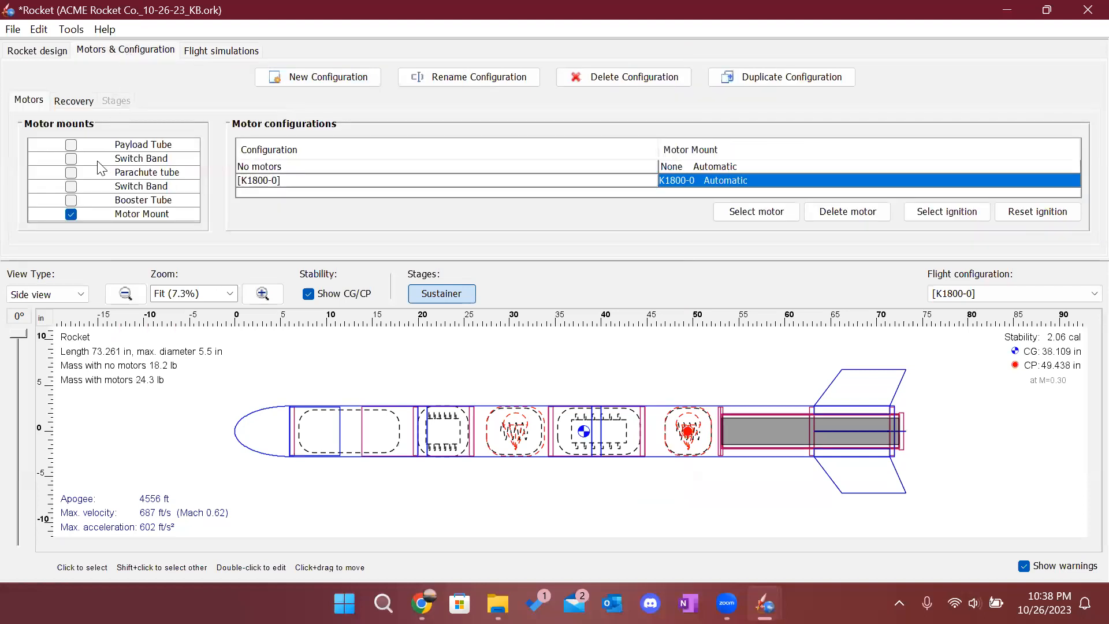
left_click(74, 101)
left_click(533, 148)
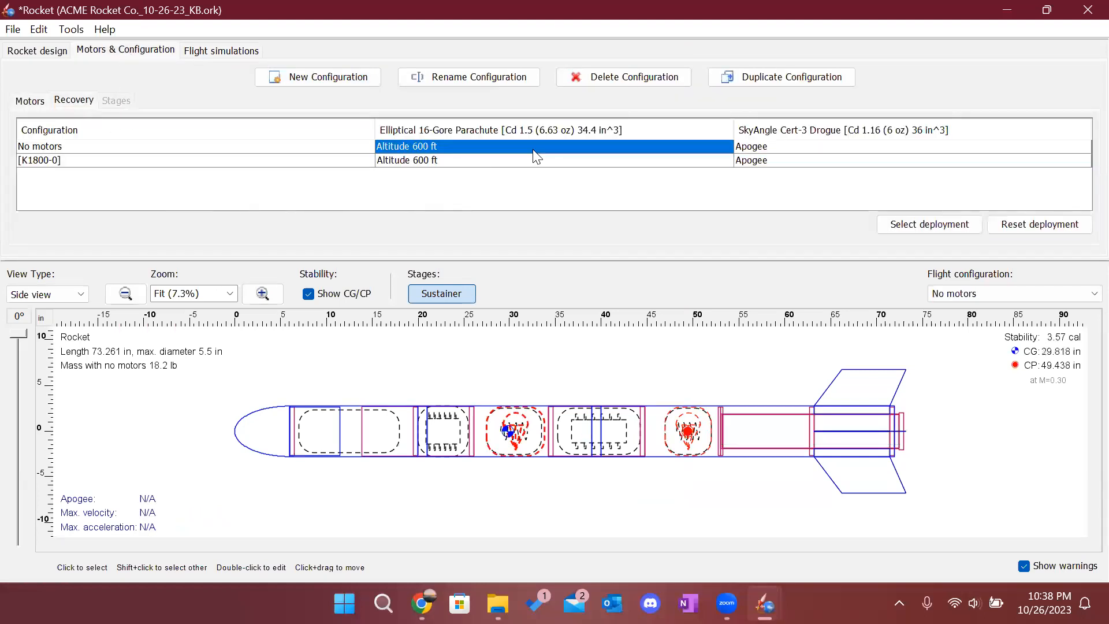
left_click(531, 159)
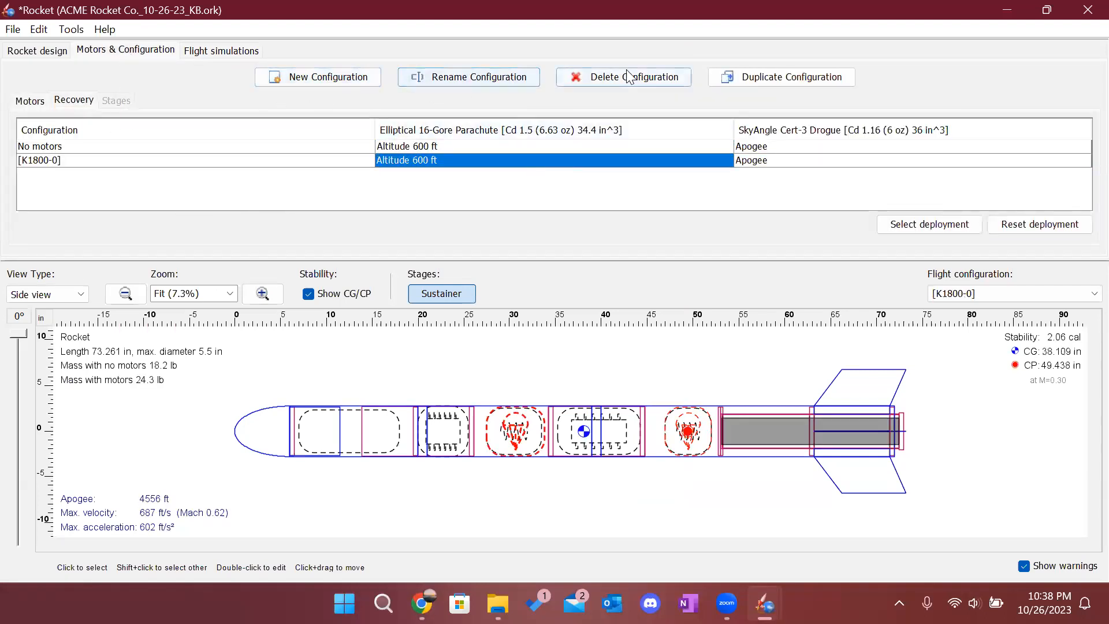
right_click(483, 155)
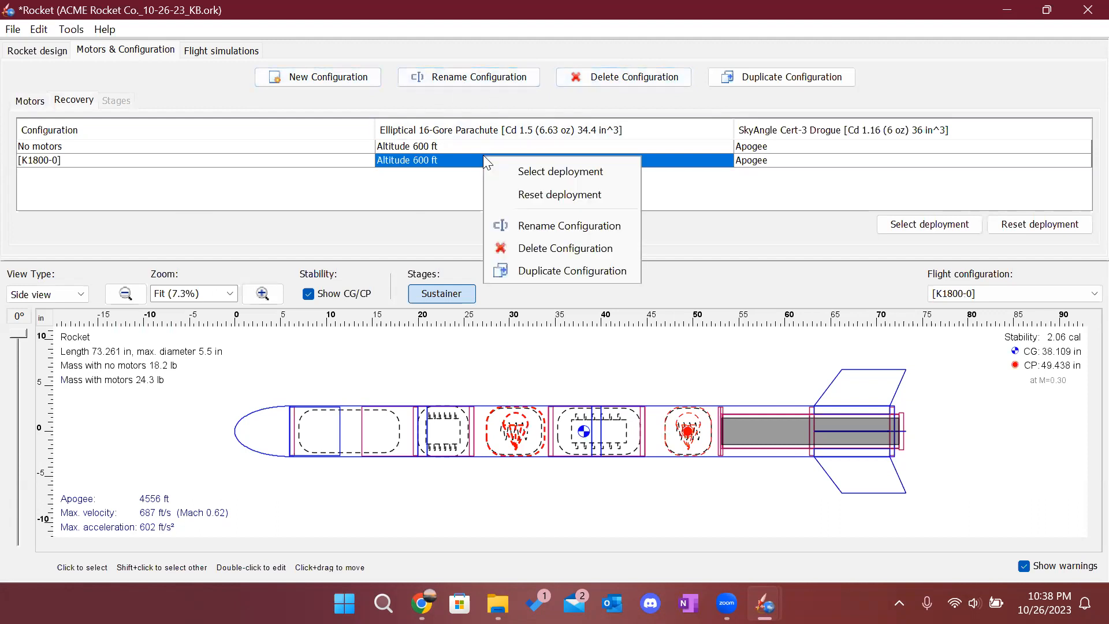
left_click(536, 171)
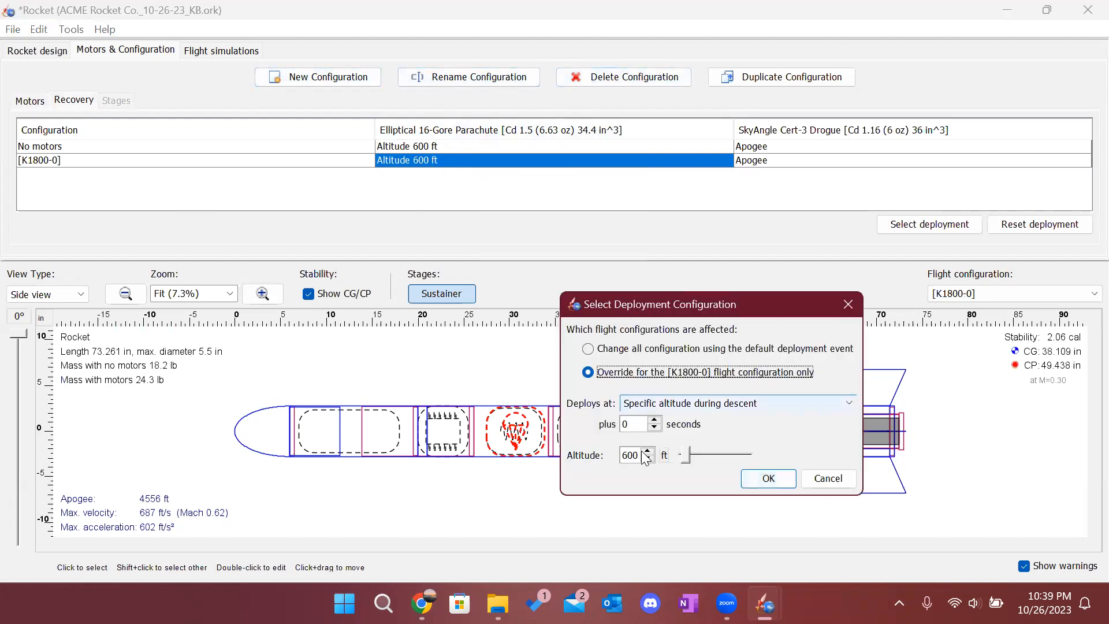
left_click_drag(637, 454, 602, 428)
type("2000")
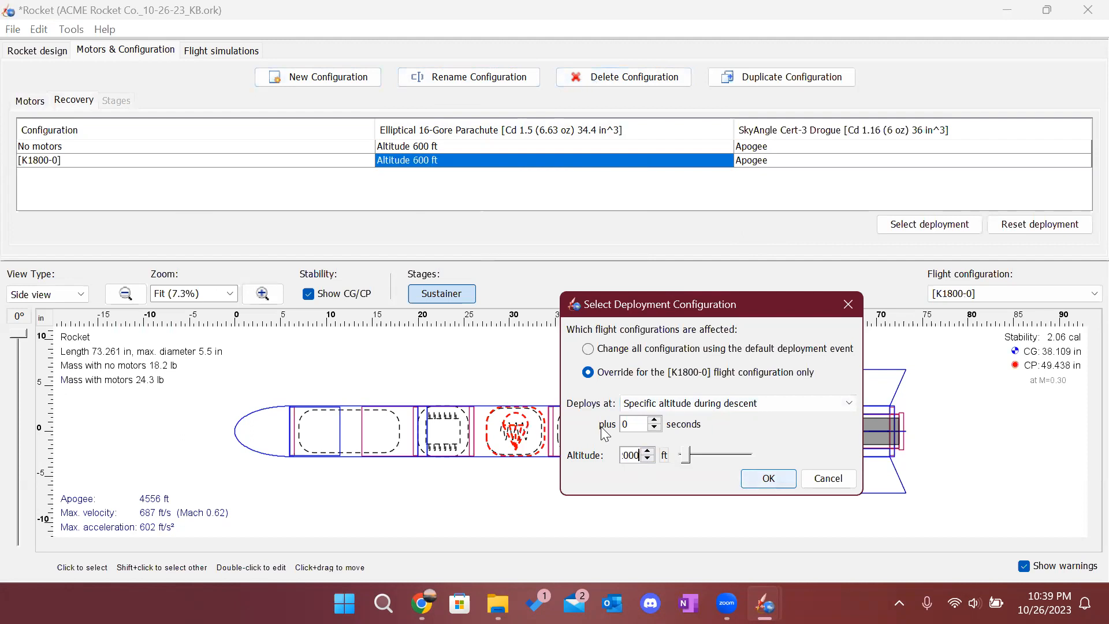
key("Return")
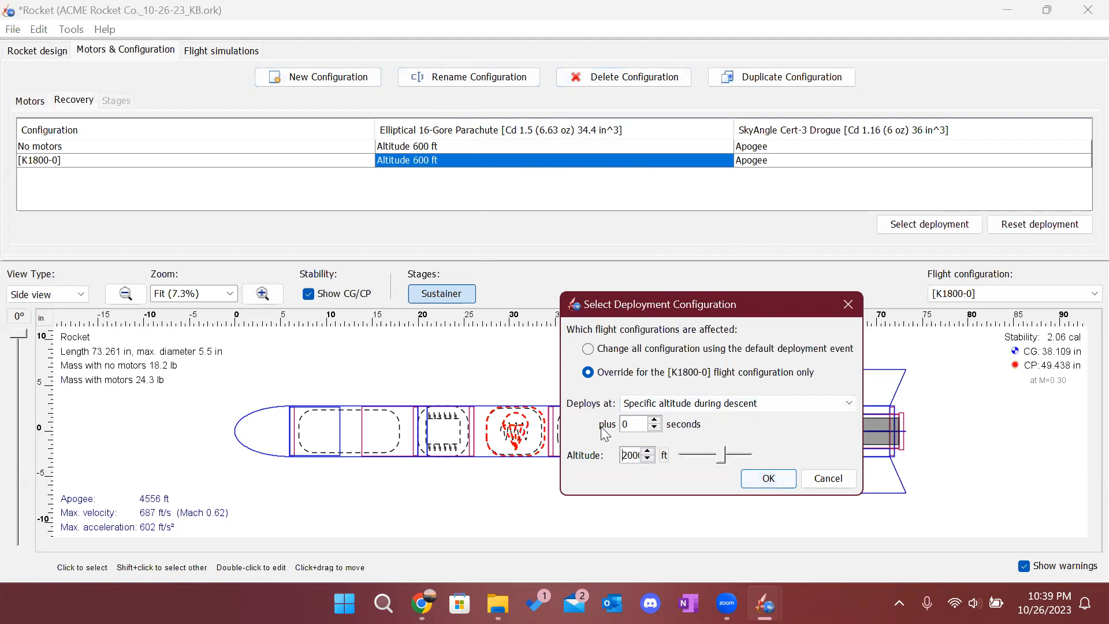
left_click(769, 479)
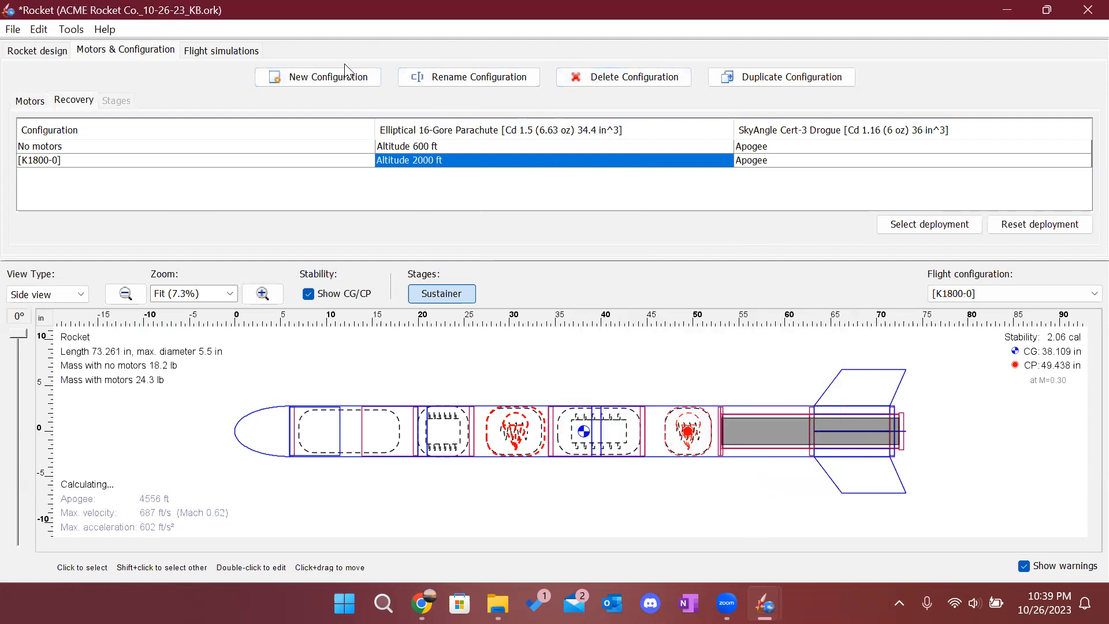
Rerun Simulation 5 with the changed main parachute deployment and plot its flight side profile.
left_click(220, 52)
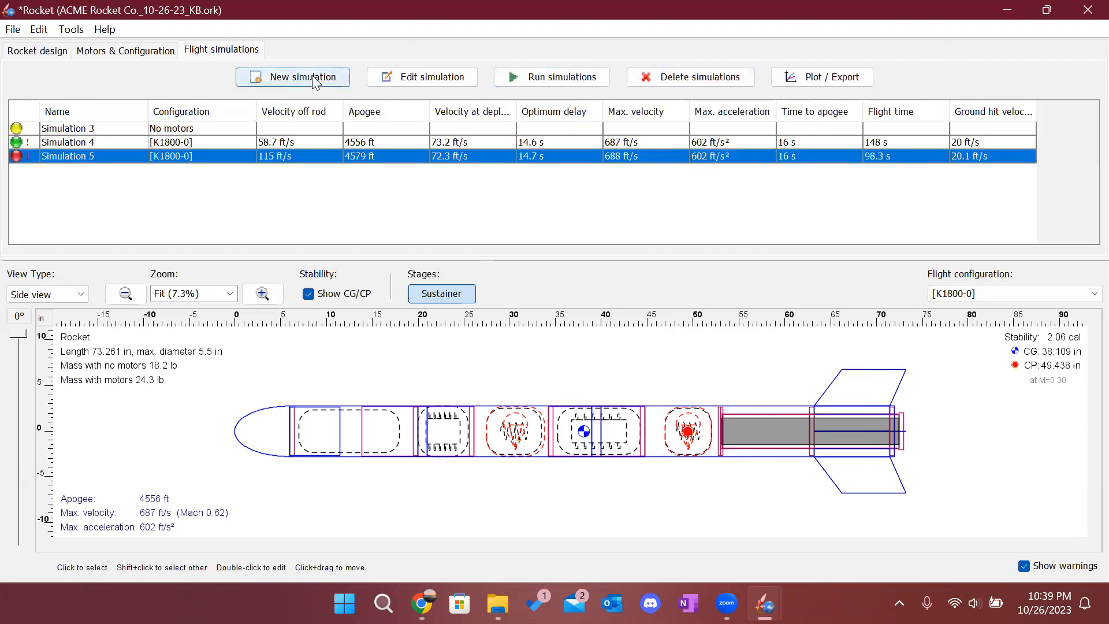
left_click(552, 77)
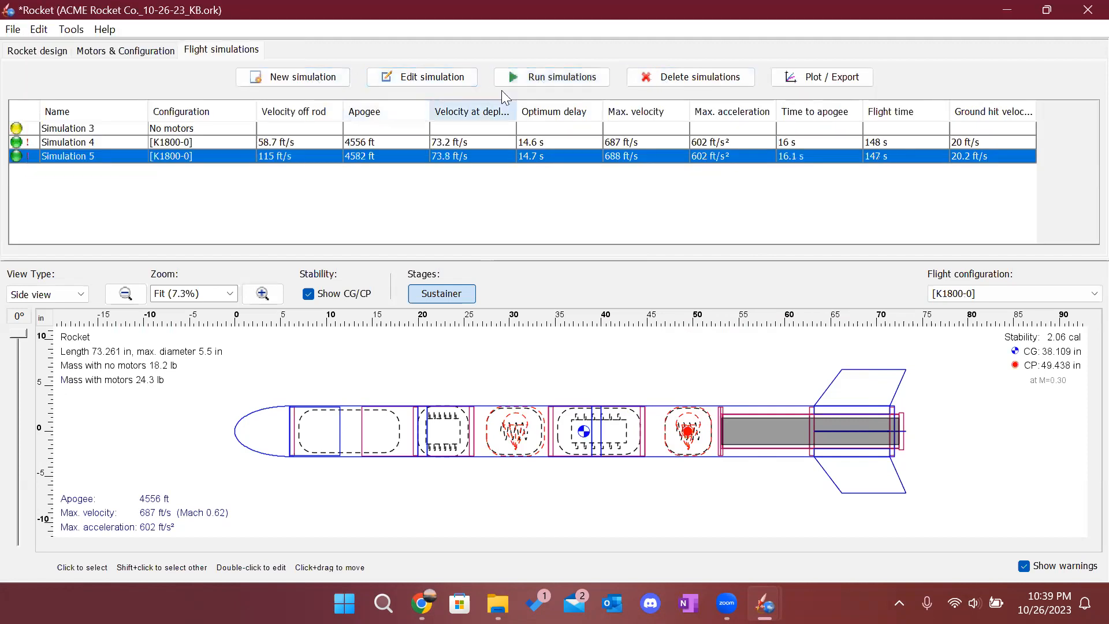
left_click(832, 86)
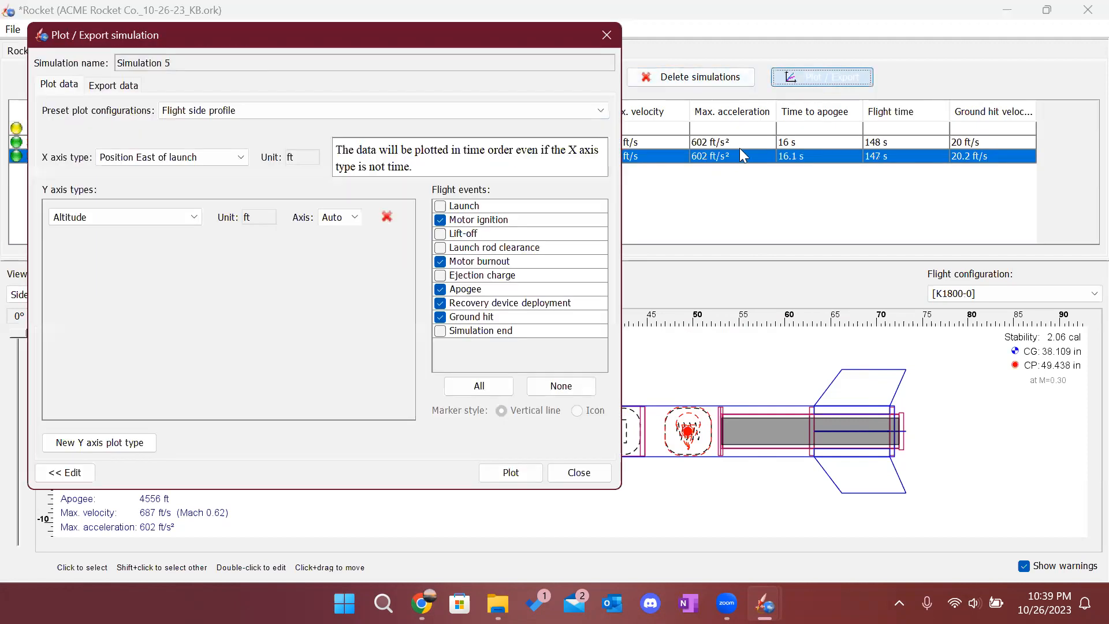
left_click(523, 473)
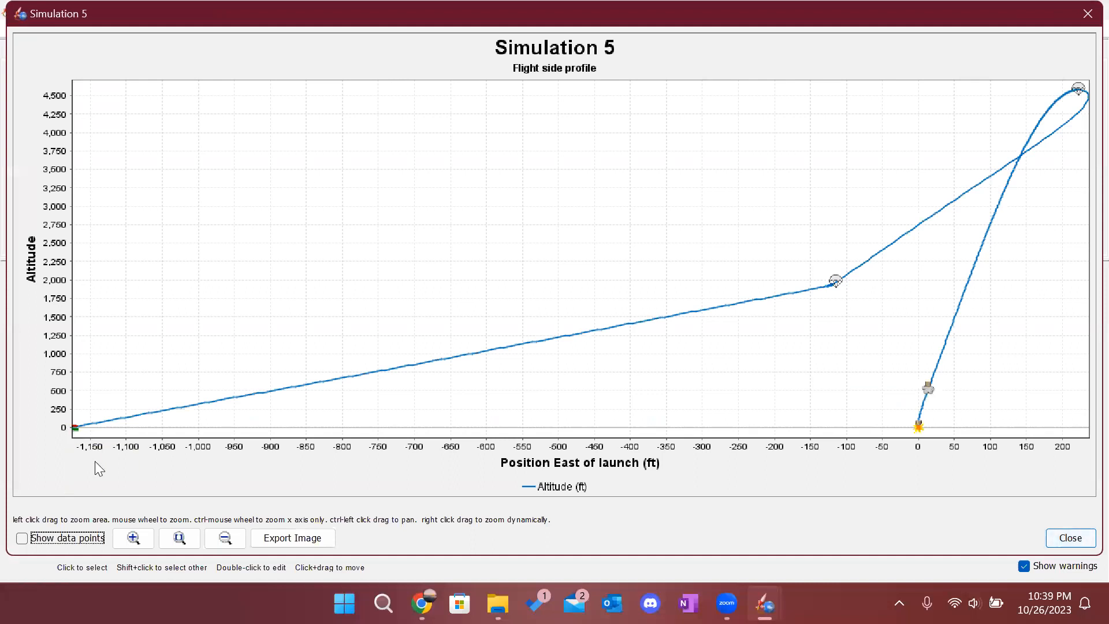
Inspect the drift between main parachute deployment and ground hit on the flight side profile, and close the plot.
mouse_move(836, 284)
mouse_move(835, 285)
left_click(1067, 538)
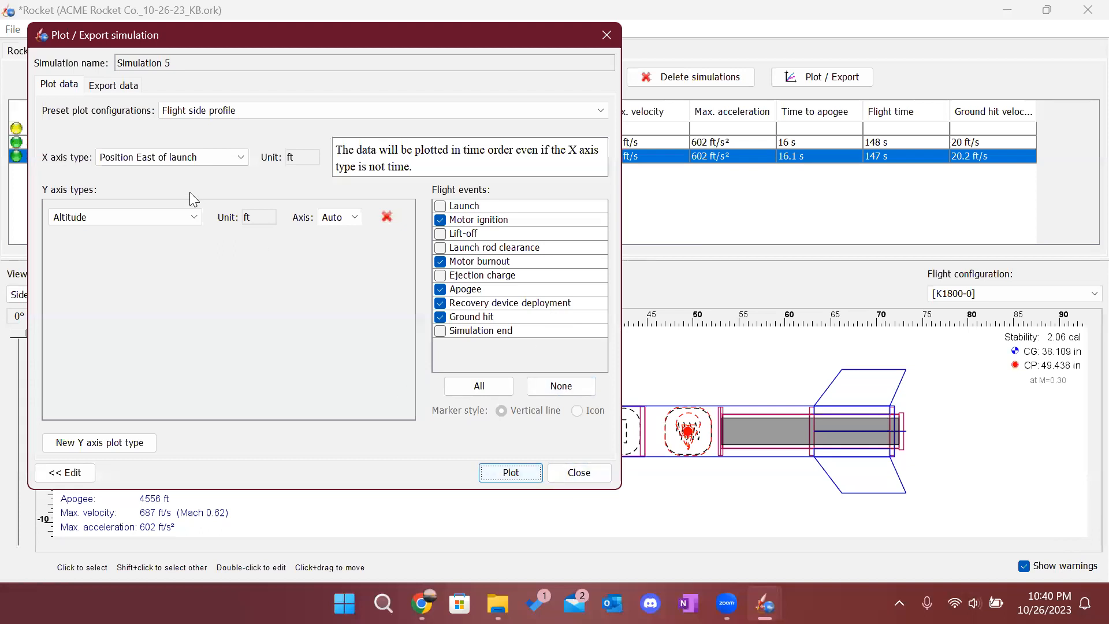
Plot Simulation 5 with the Stability vs. time preset, showing stability margin calibers, CP location and CG location.
left_click(225, 110)
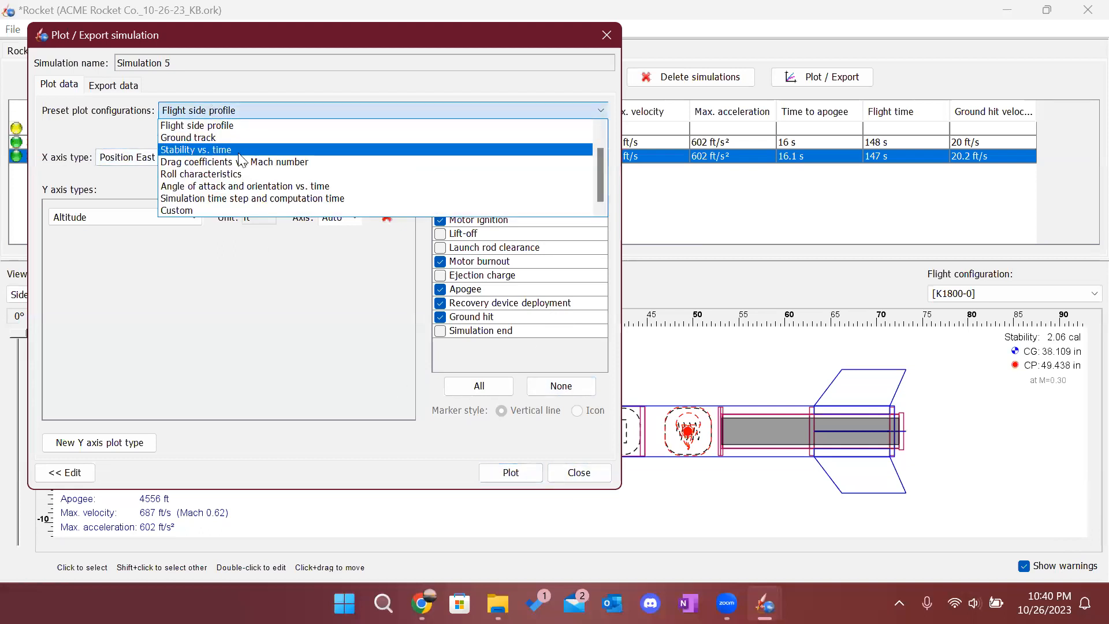
scroll(240, 159, "up", 1)
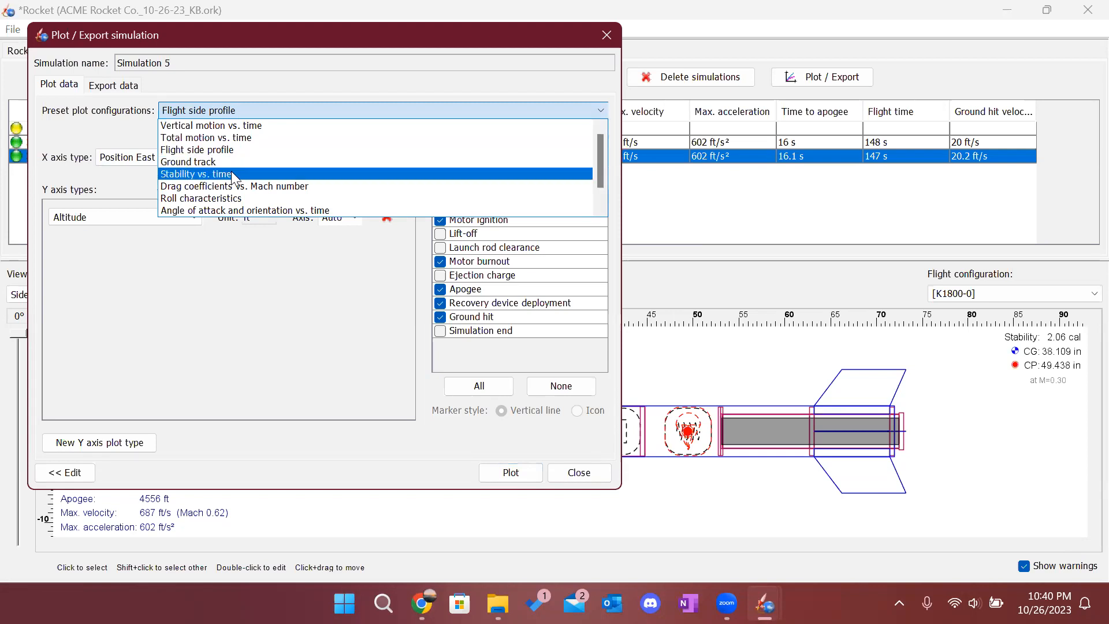
scroll(231, 171, "down", 1)
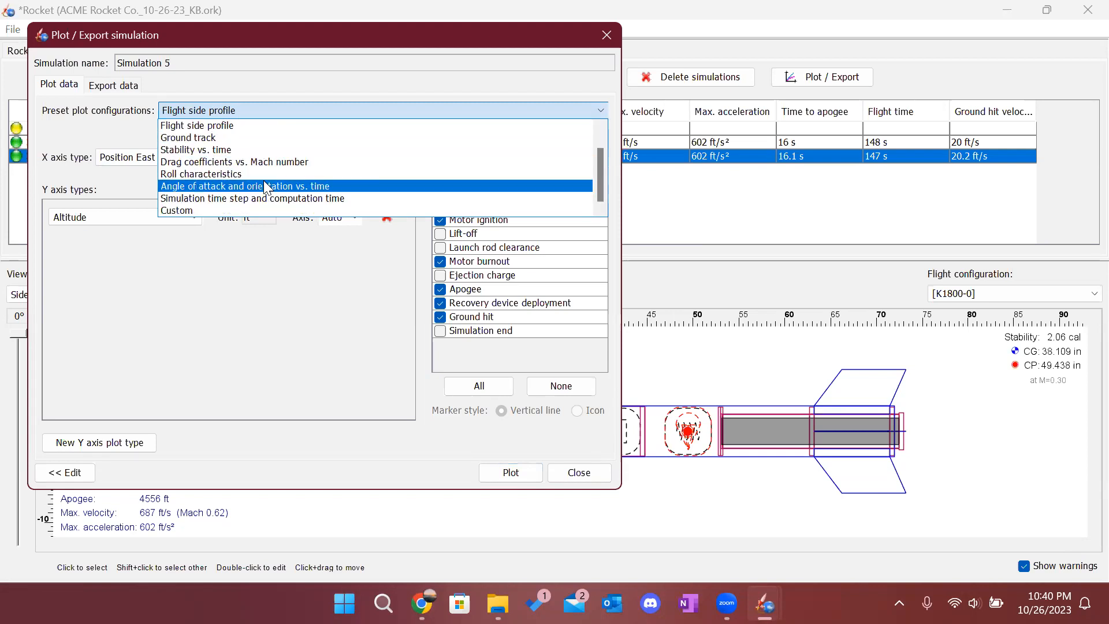
left_click(247, 150)
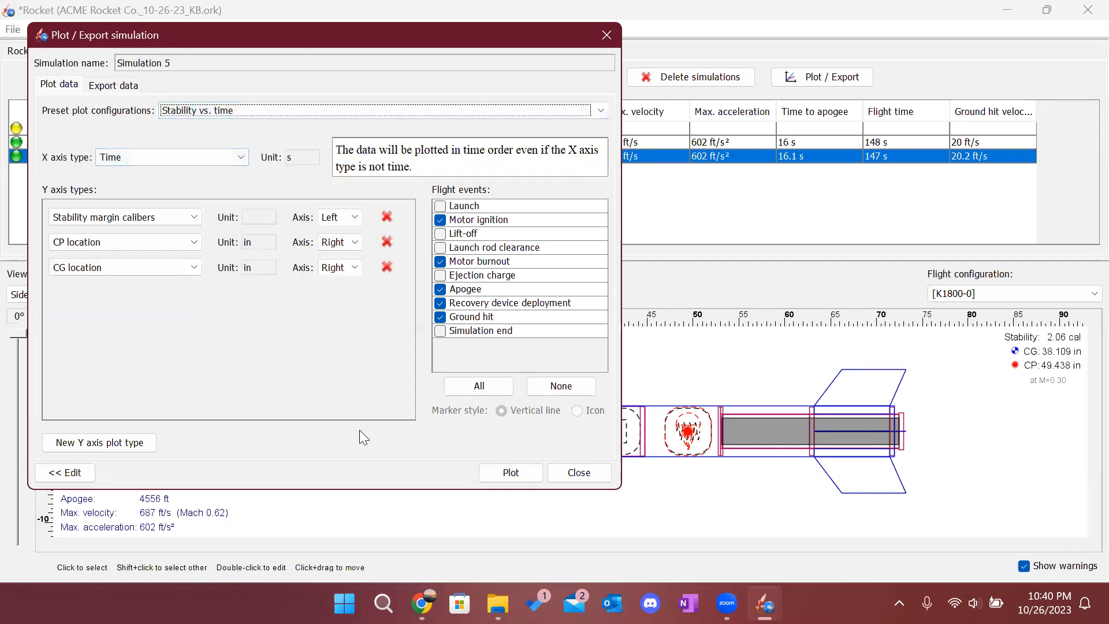
left_click(526, 479)
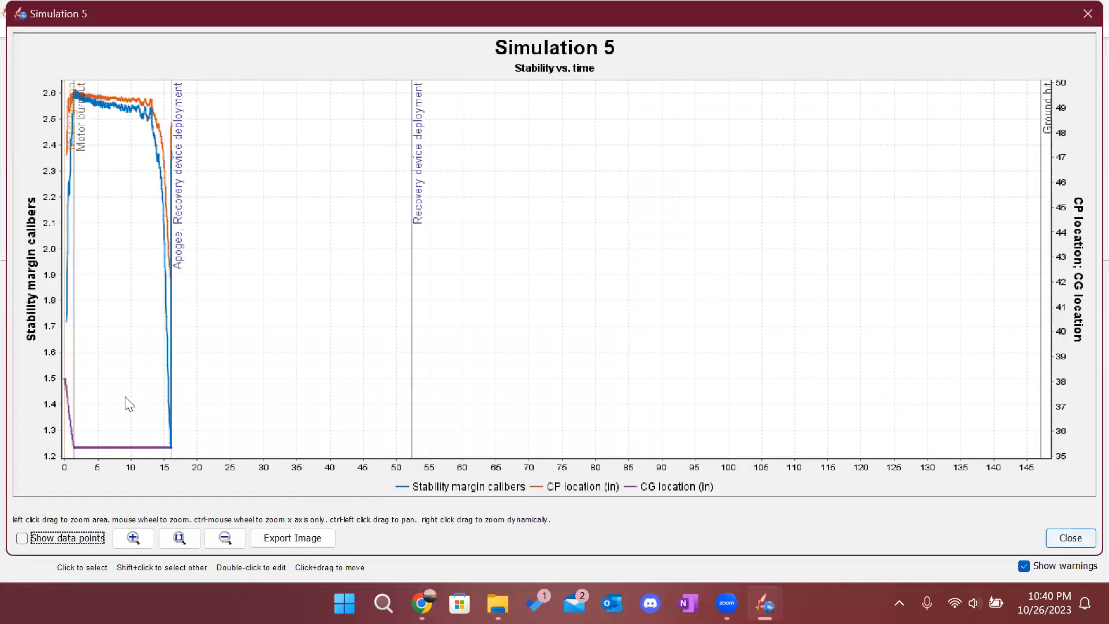
Examine the stability margin, CP and CG curves between motor ignition and apogee, and close the stability plot.
scroll(109, 368, "up", 1)
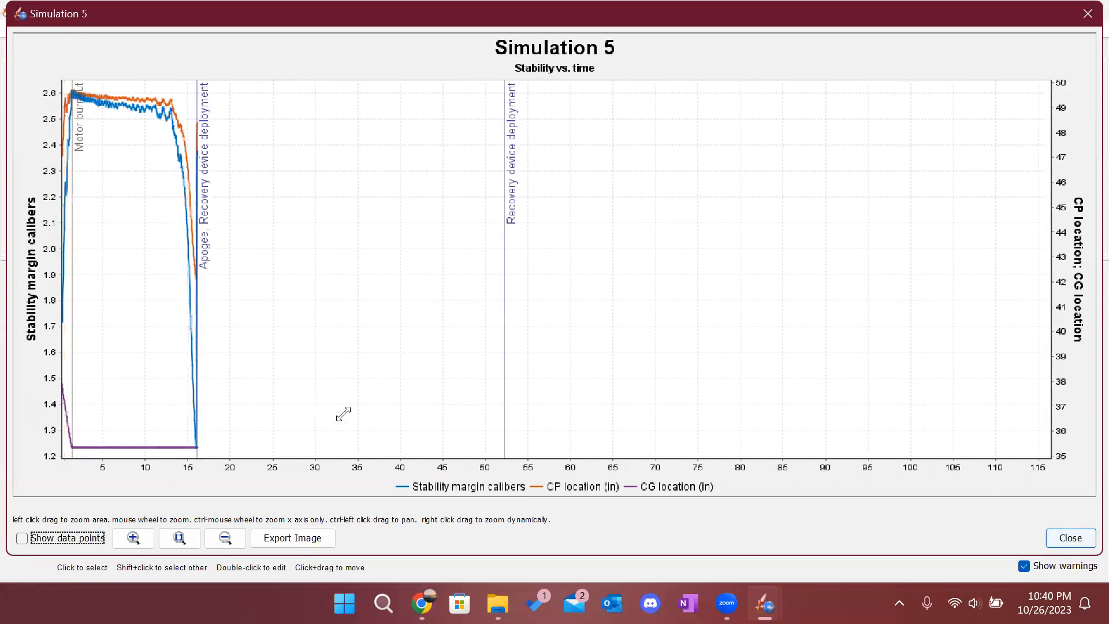
scroll(563, 442, "up", 3)
scroll(683, 422, "up", 2)
left_click_drag(242, 344, 554, 340)
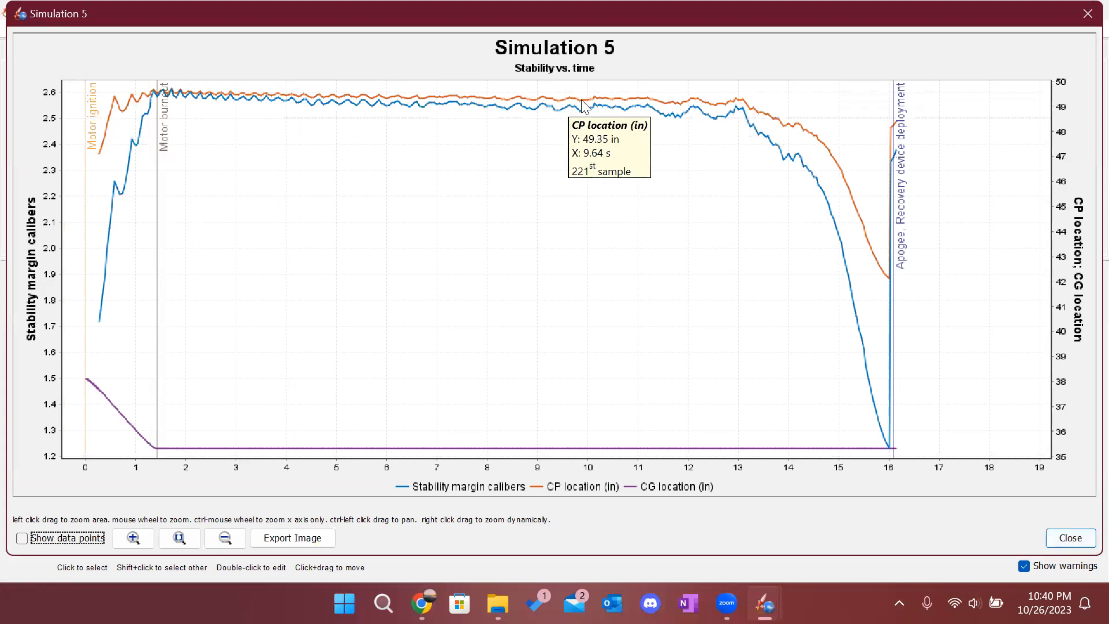
mouse_move(785, 158)
mouse_move(889, 282)
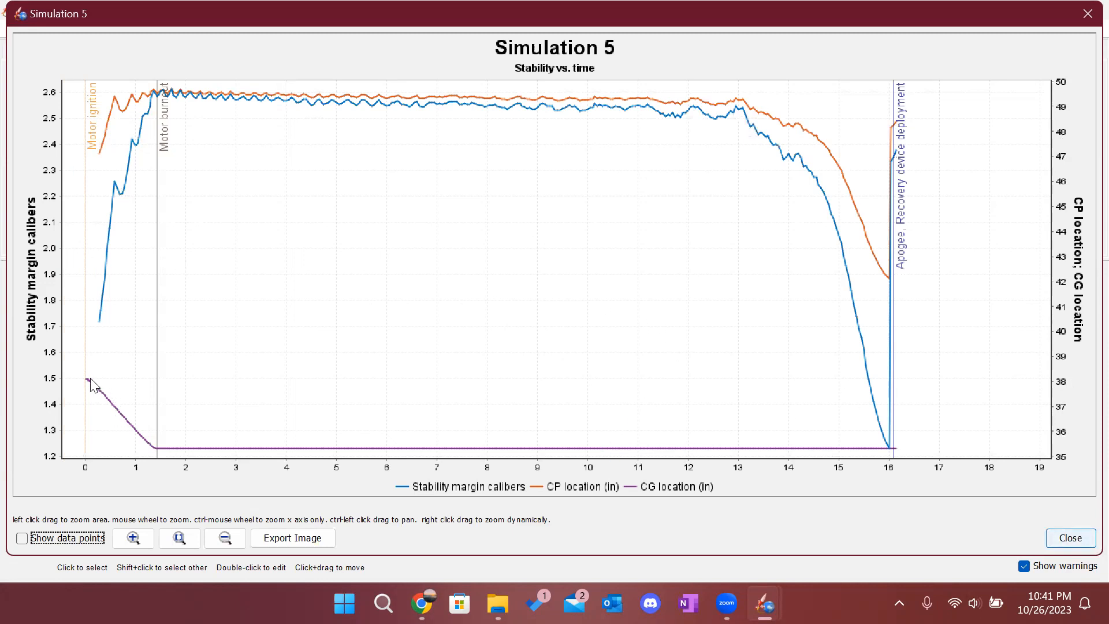
mouse_move(87, 378)
left_click(1087, 12)
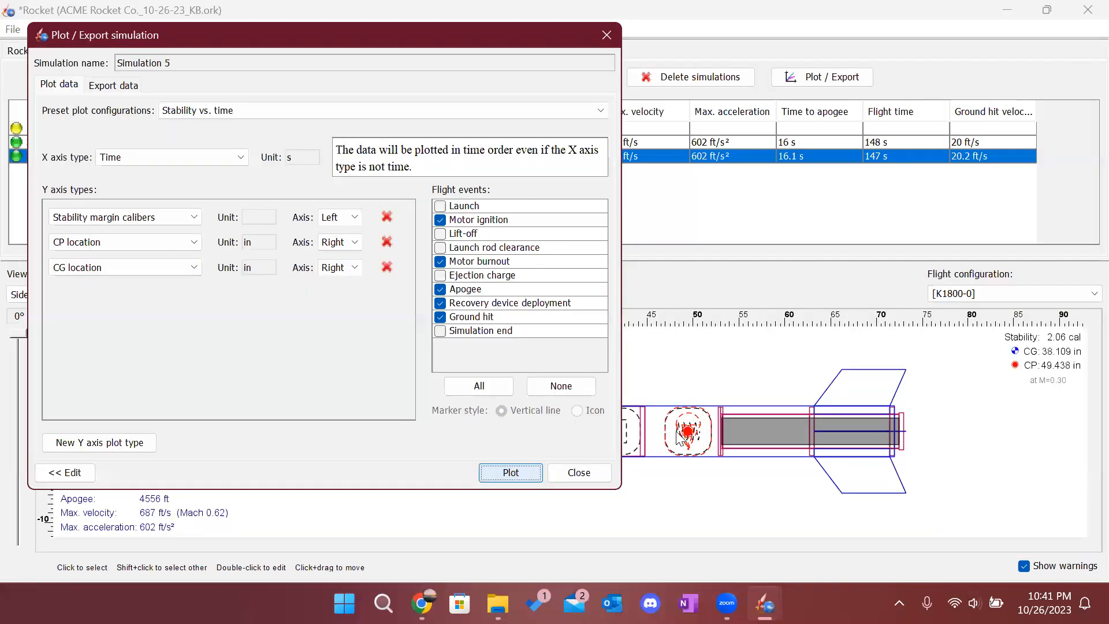
Close the plot setup and compare the rocket's CG and stability with no motors against the [K1800-0] flight configuration.
left_click(599, 478)
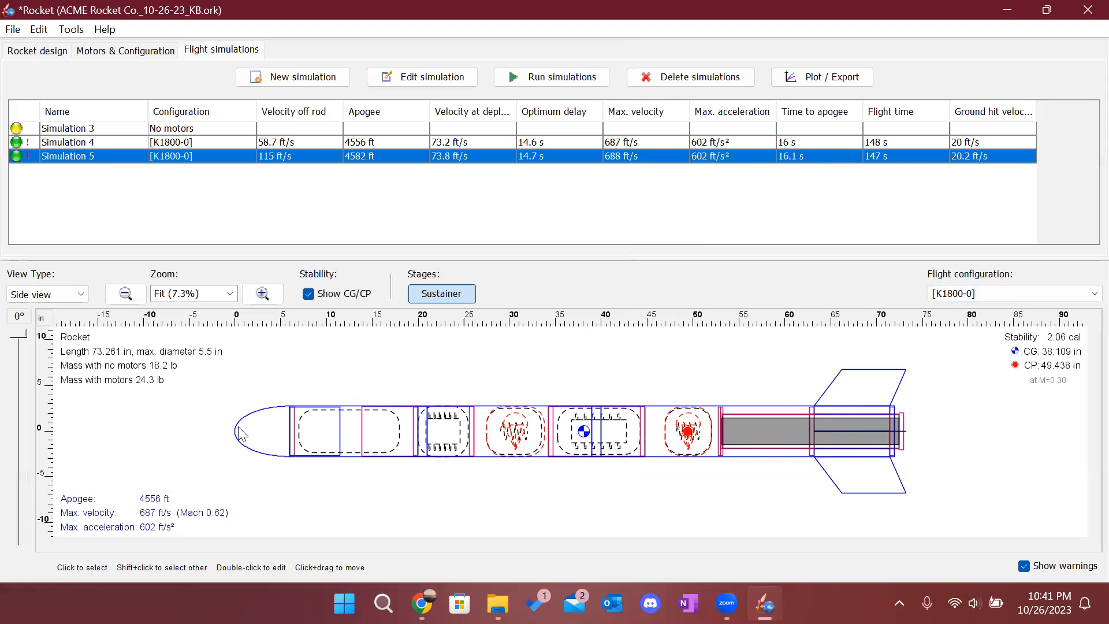
left_click(1000, 291)
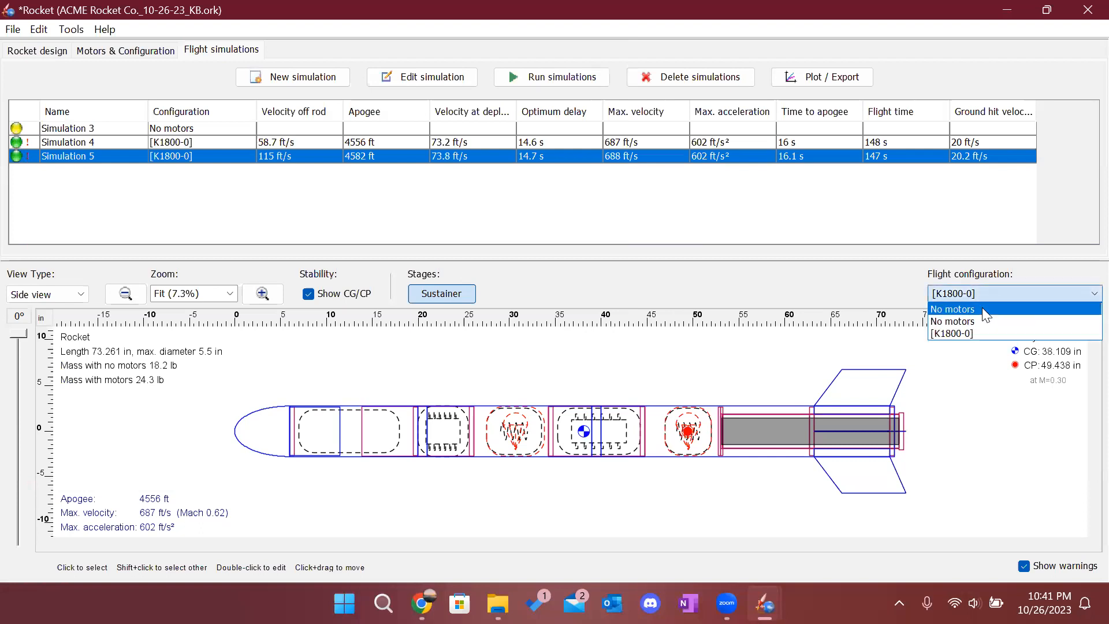
left_click(979, 321)
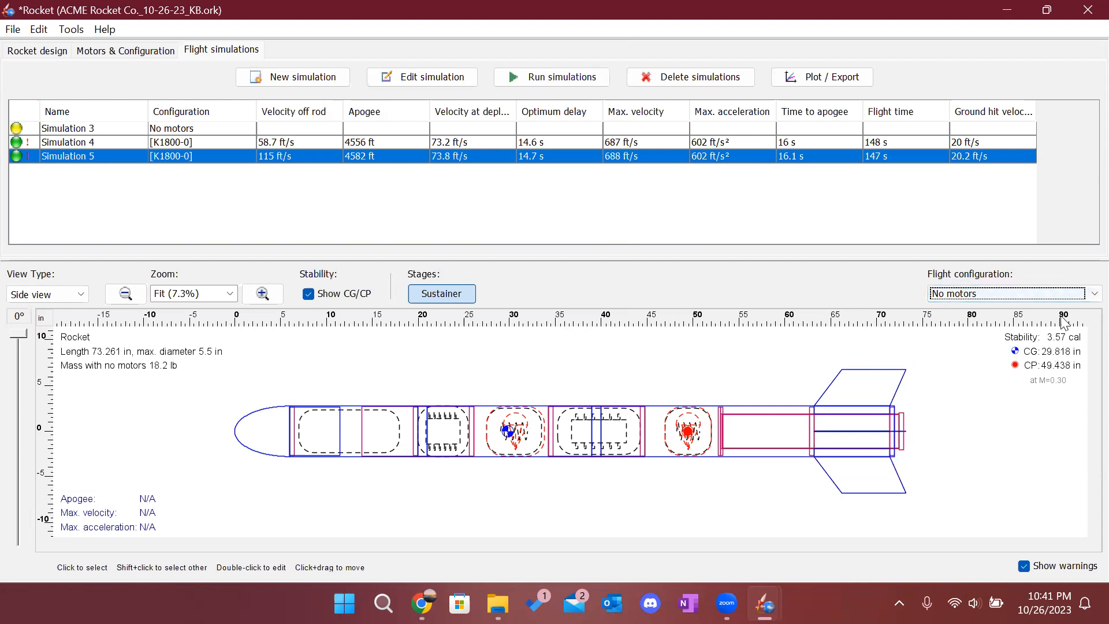
left_click(1069, 293)
left_click(1043, 334)
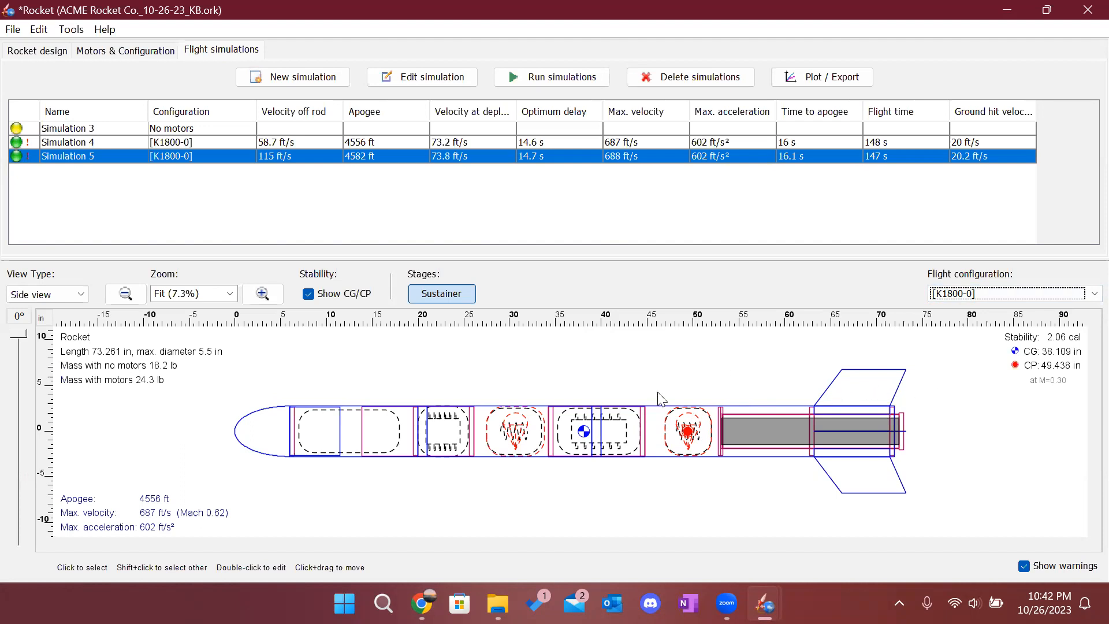
Open the booster tube's trapezoidal fin set, try a fin height of 5 in, and return it to 4 in.
left_click(853, 379)
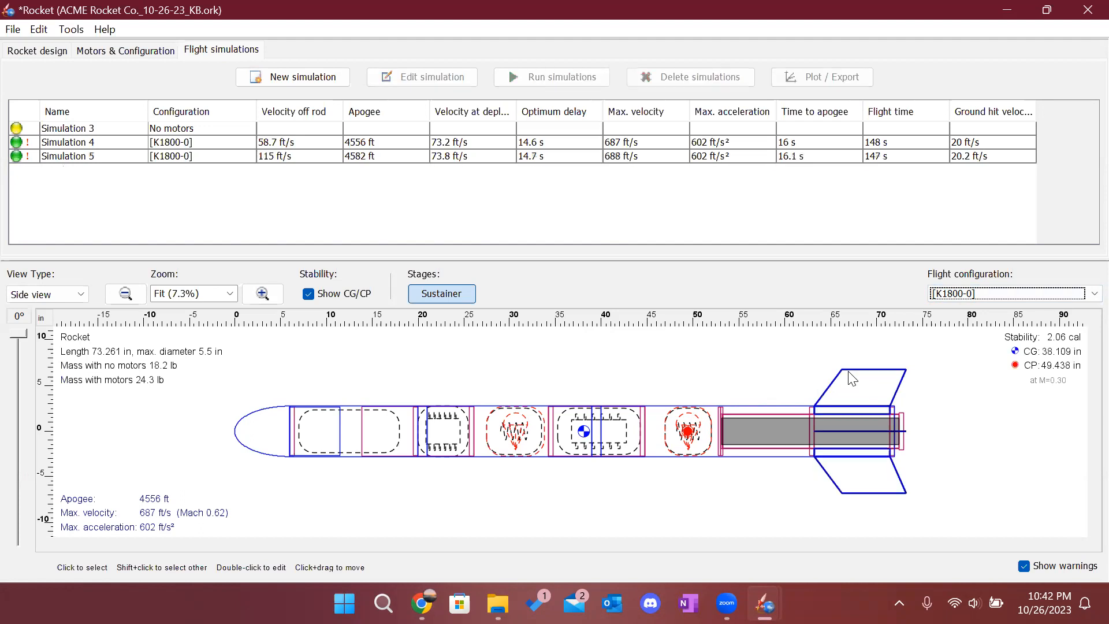
left_click(39, 50)
left_click(516, 177)
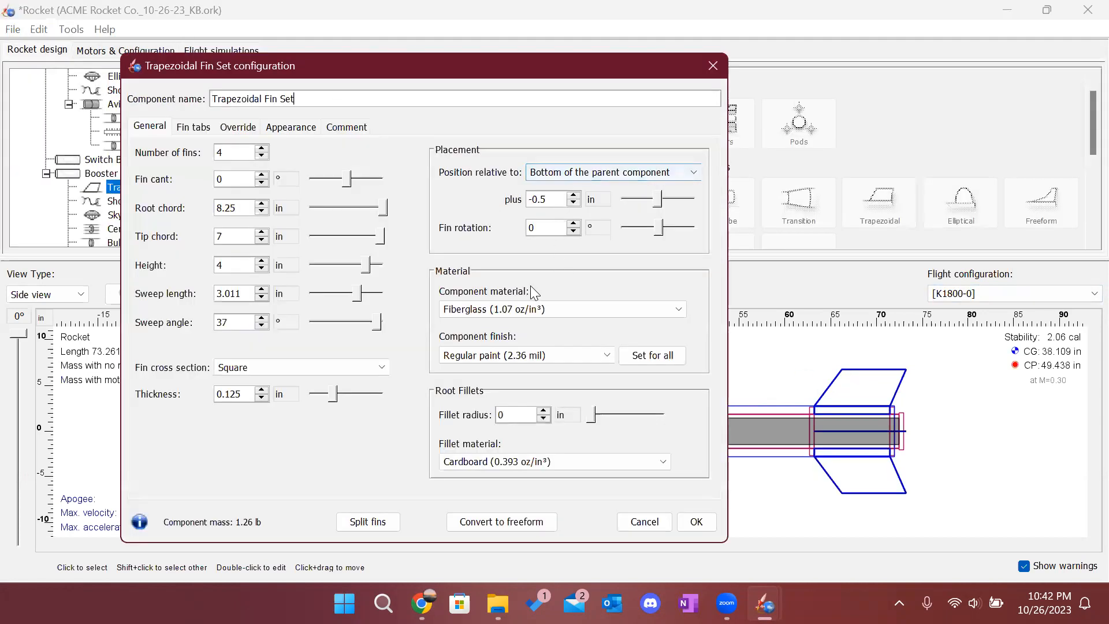
left_click(263, 261)
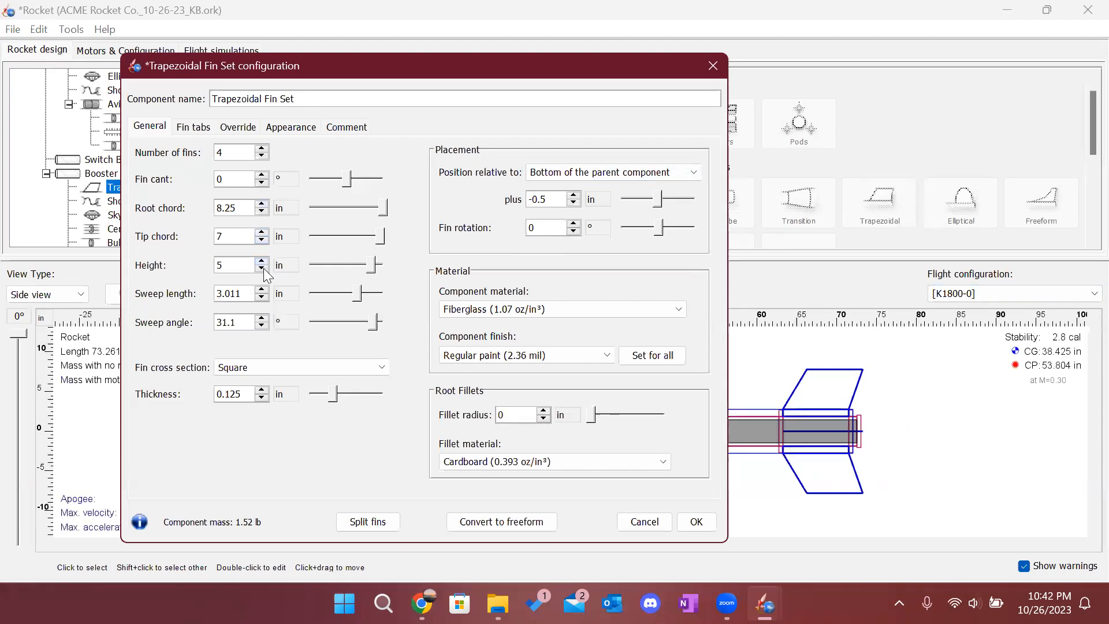
left_click(262, 269)
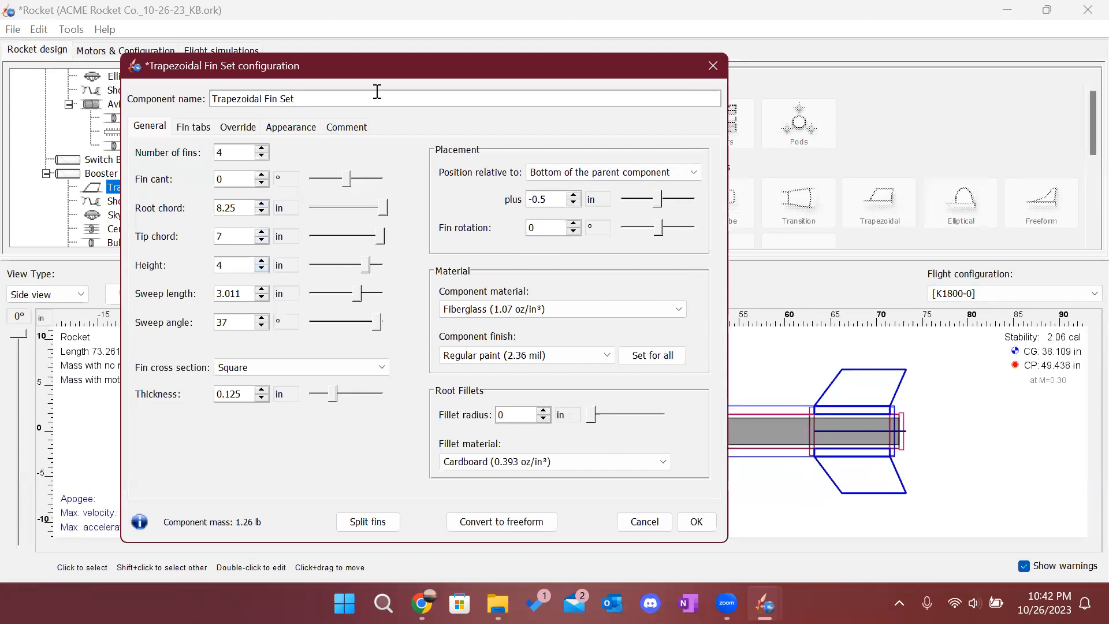
Raise the fin height to 5 in again to examine the CP shift on the side view, and restore 4 in.
left_click_drag(377, 84, 292, 101)
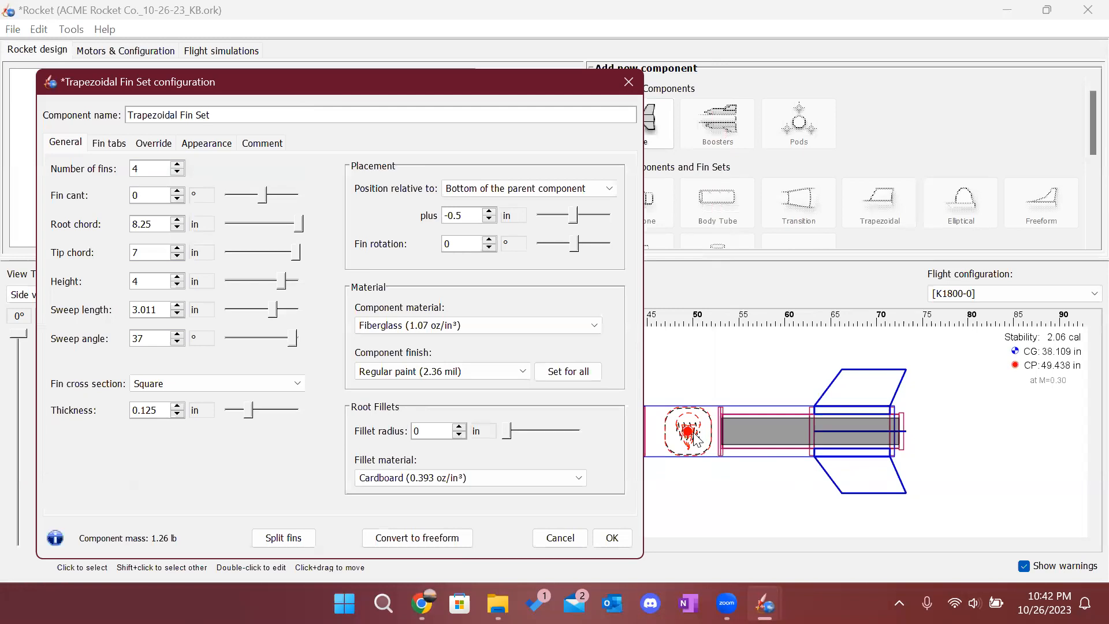
left_click(178, 278)
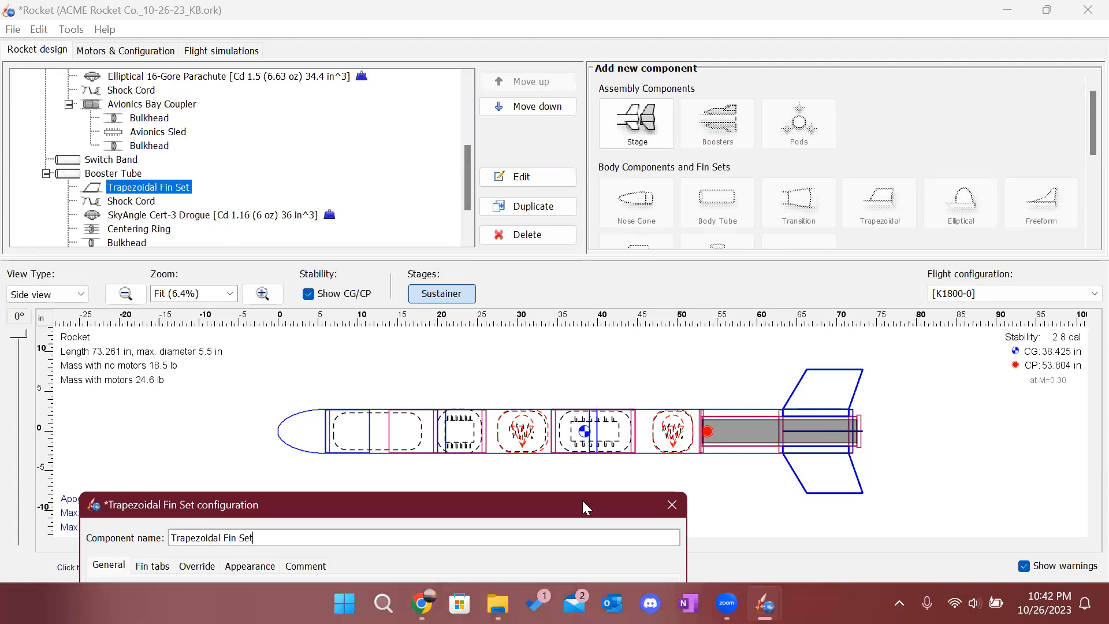
left_click_drag(586, 498, 441, 46)
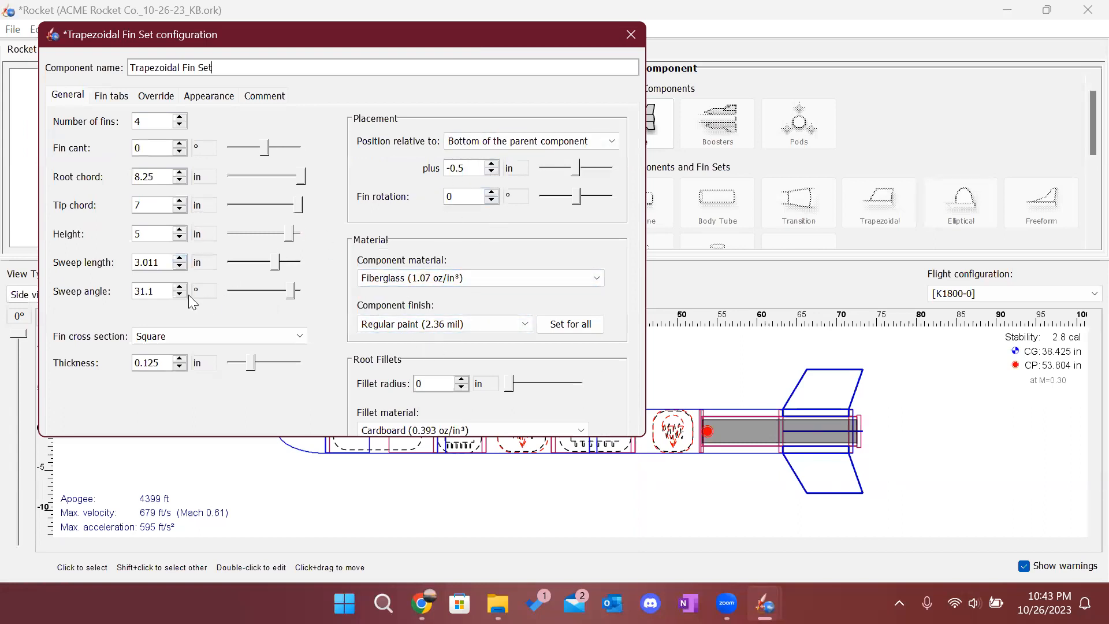
left_click(181, 238)
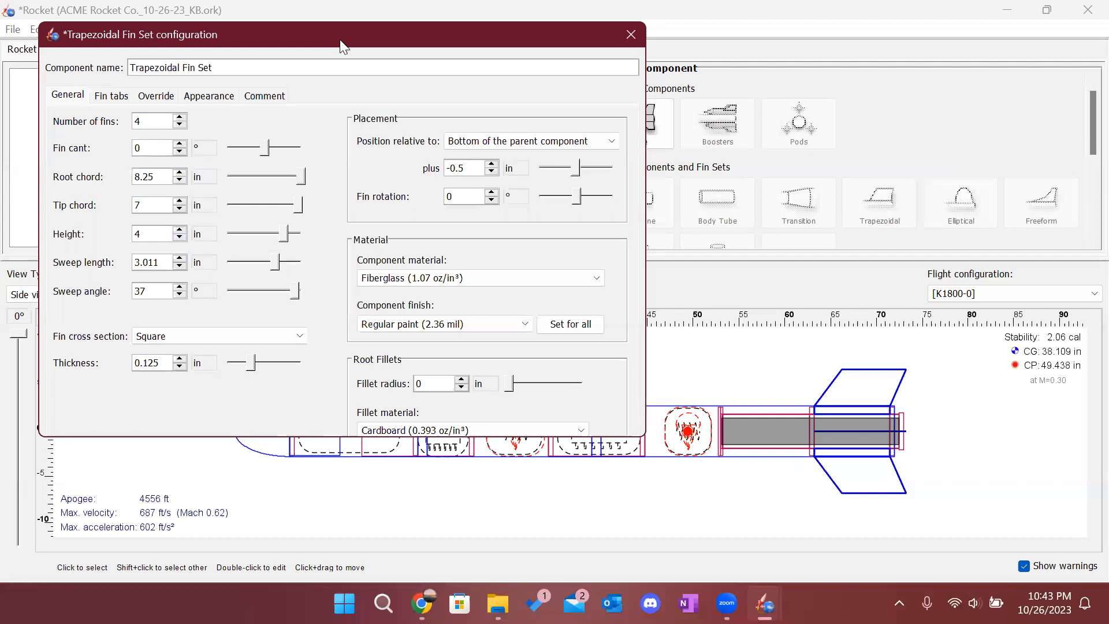
Try a fin height of 3 in to examine the stability, restore 4 in, and accept the fin set configuration.
left_click_drag(340, 39, 304, 37)
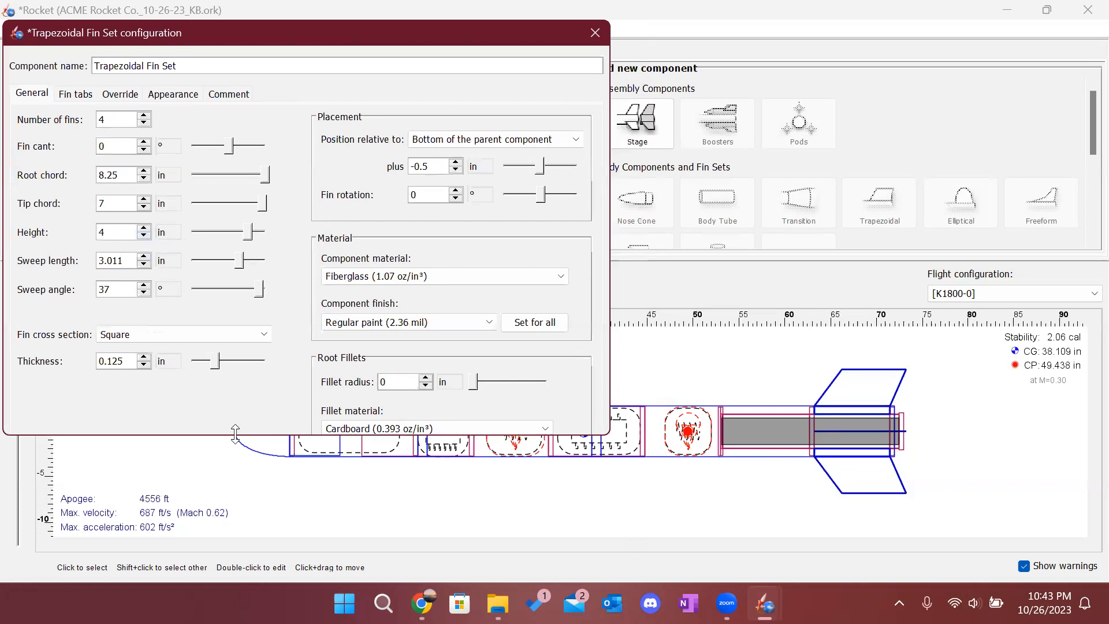
left_click_drag(235, 434, 237, 511)
left_click(144, 237)
left_click(144, 228)
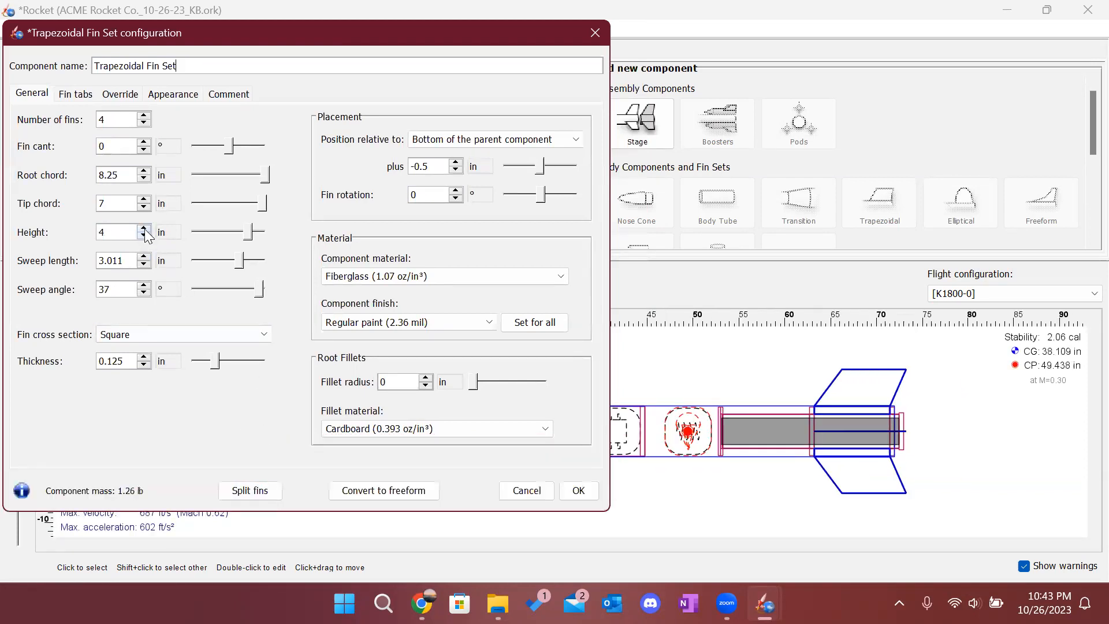
left_click(145, 229)
left_click(145, 237)
left_click(146, 237)
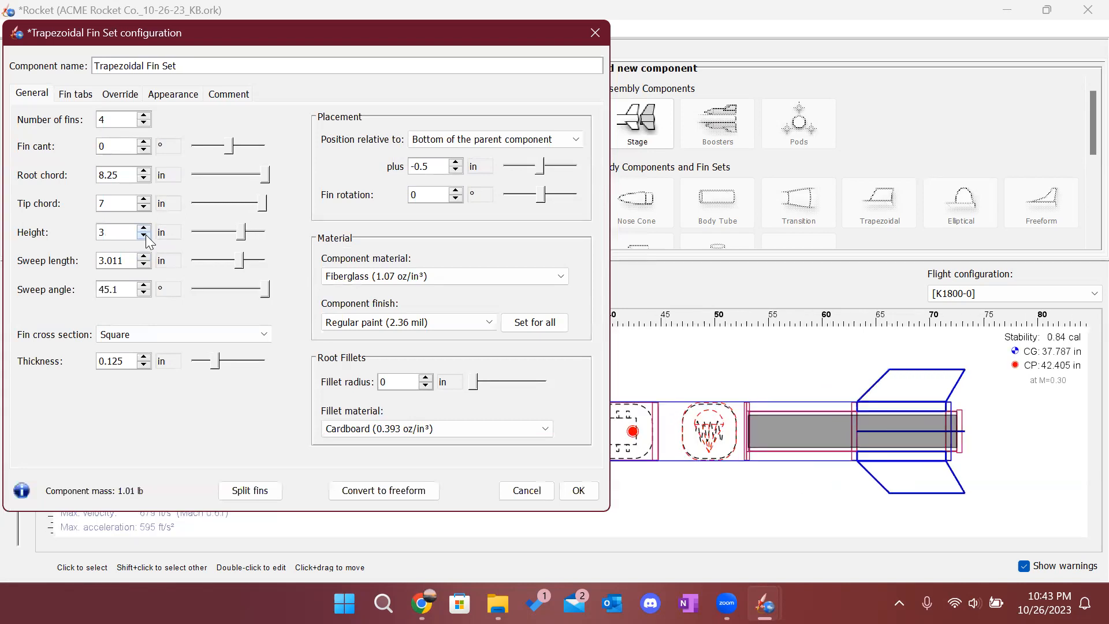
left_click(145, 229)
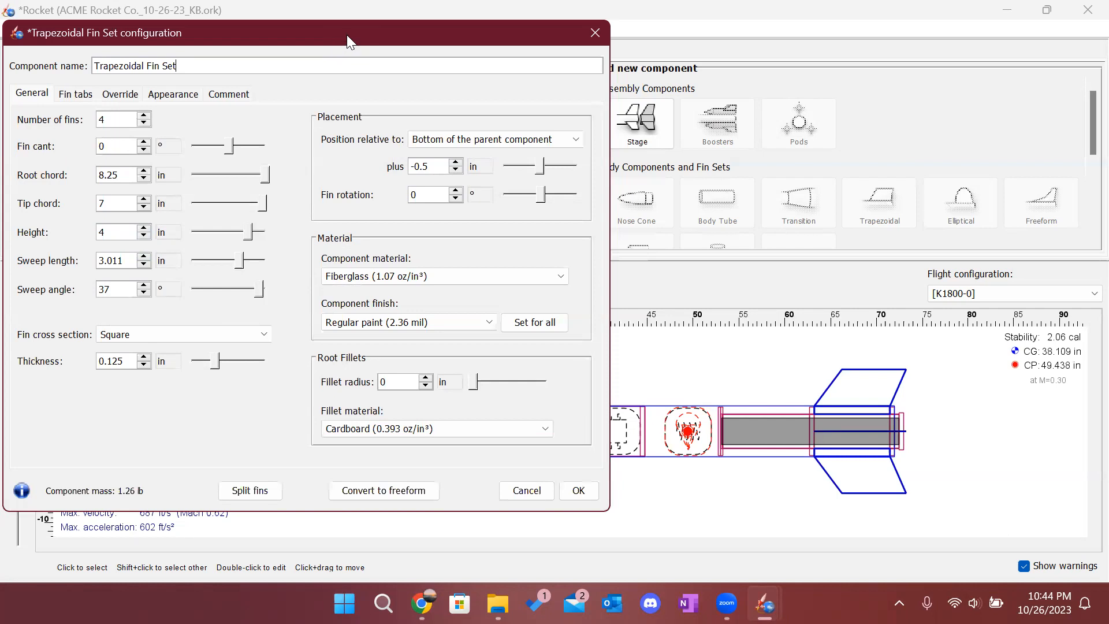
left_click_drag(346, 35, 308, 34)
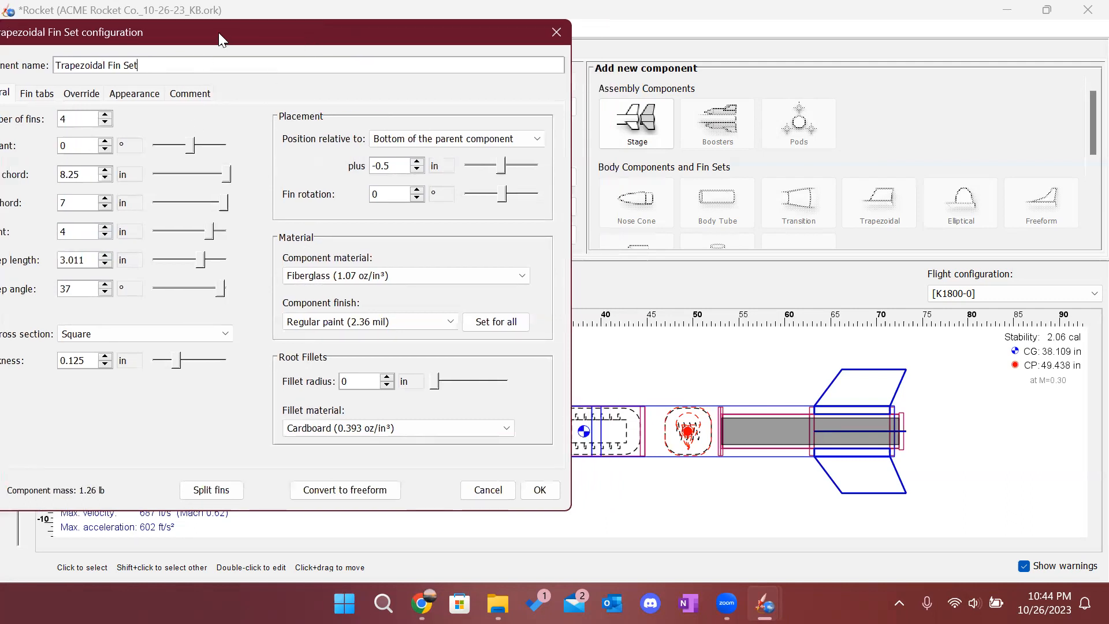
left_click_drag(218, 33, 261, 26)
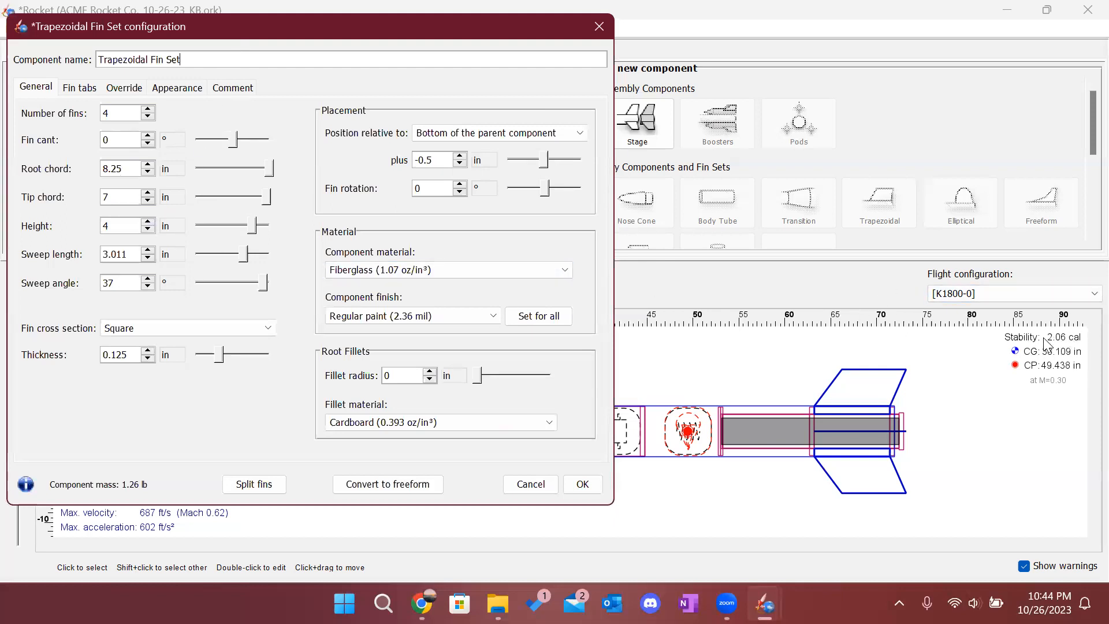
left_click(581, 484)
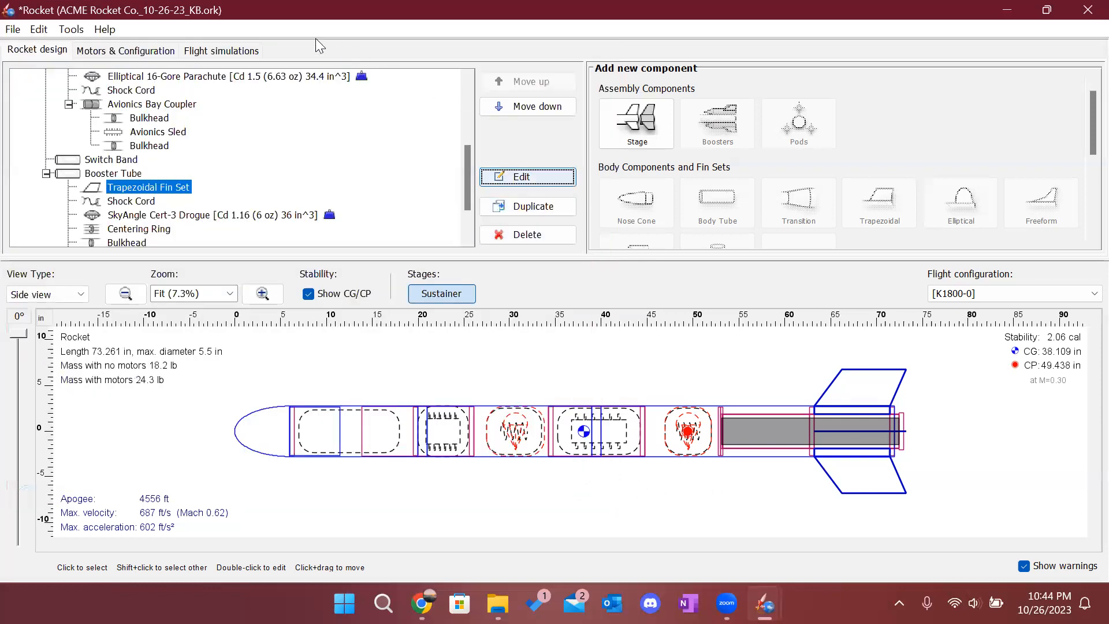
Rerun Simulation 5 and Simulation 4 in the flight simulations.
left_click(221, 50)
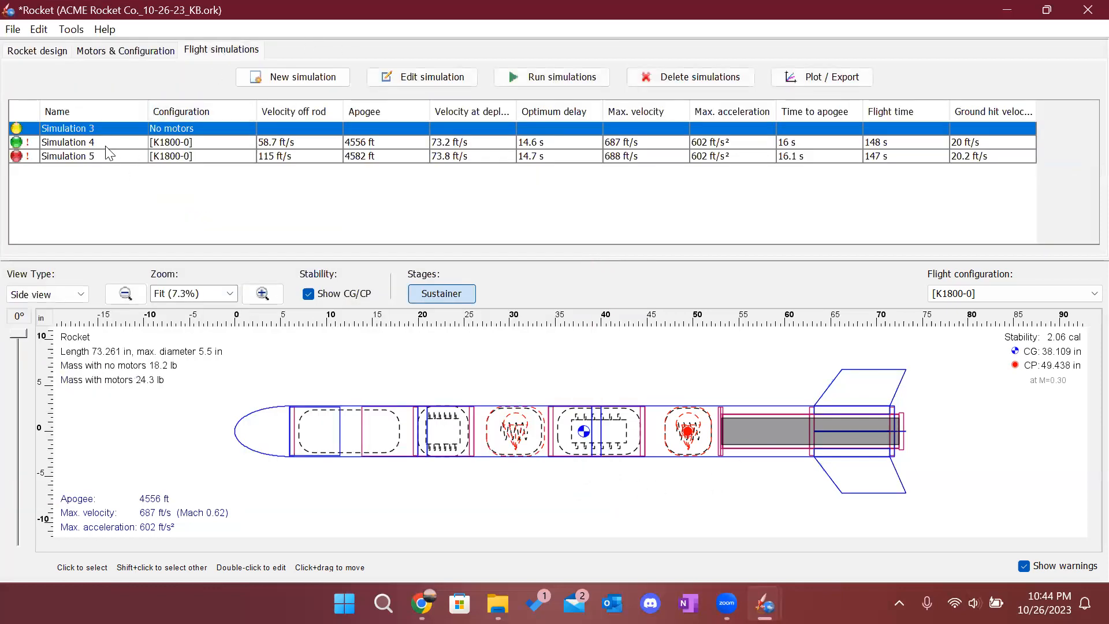
left_click(119, 157)
left_click(519, 75)
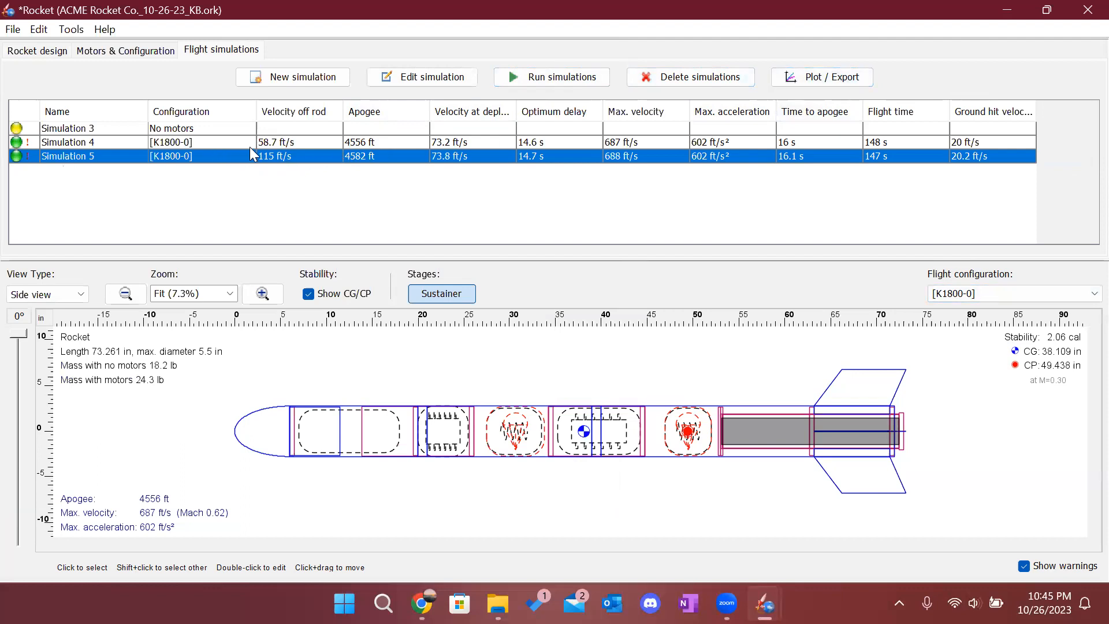
mouse_move(250, 147)
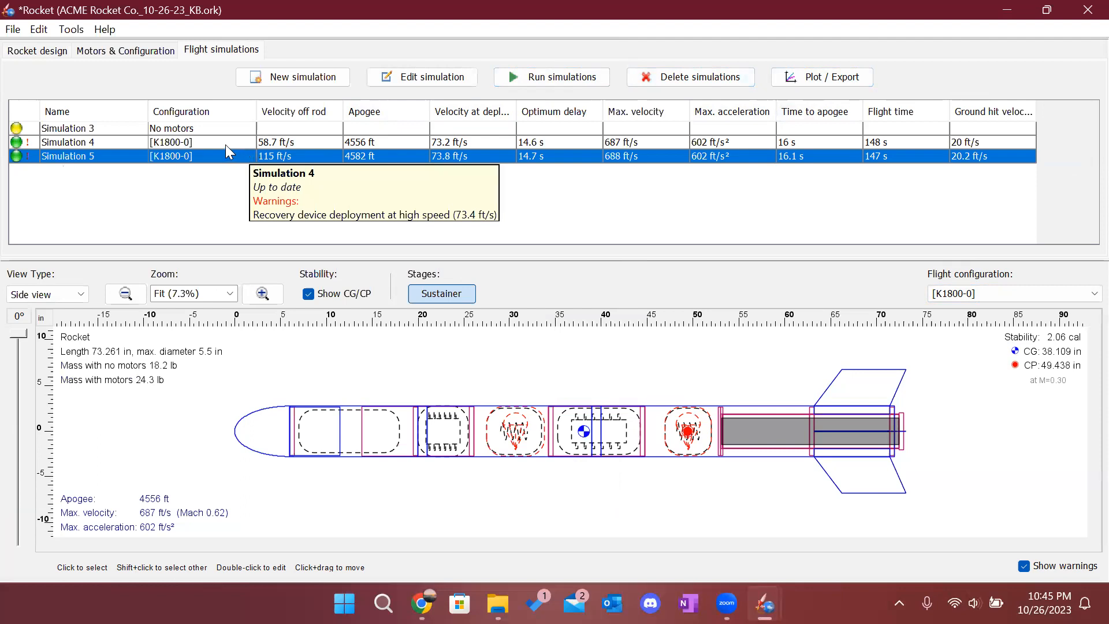
left_click(225, 145)
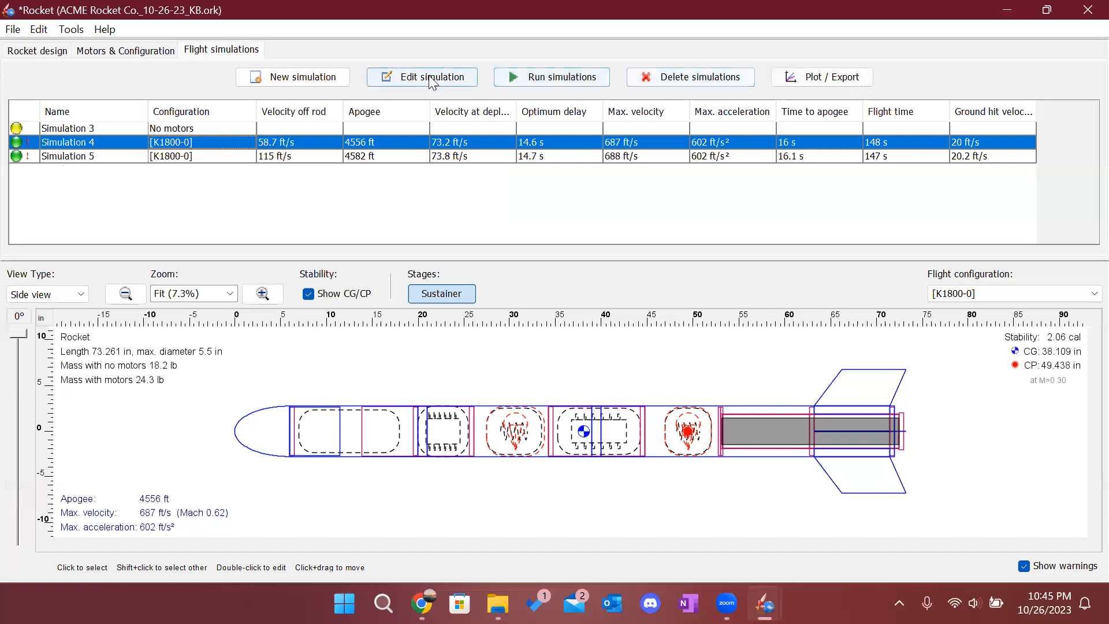
left_click(563, 78)
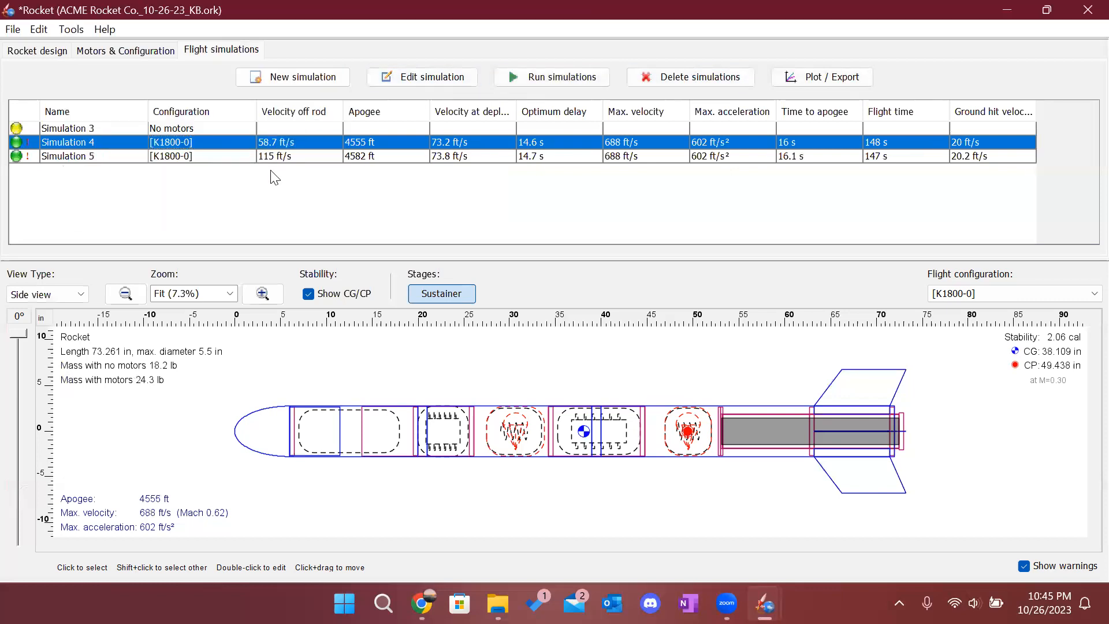
Check the launch conditions of Simulation 5 and Simulation 4, and delete Simulation 4.
left_click(230, 157)
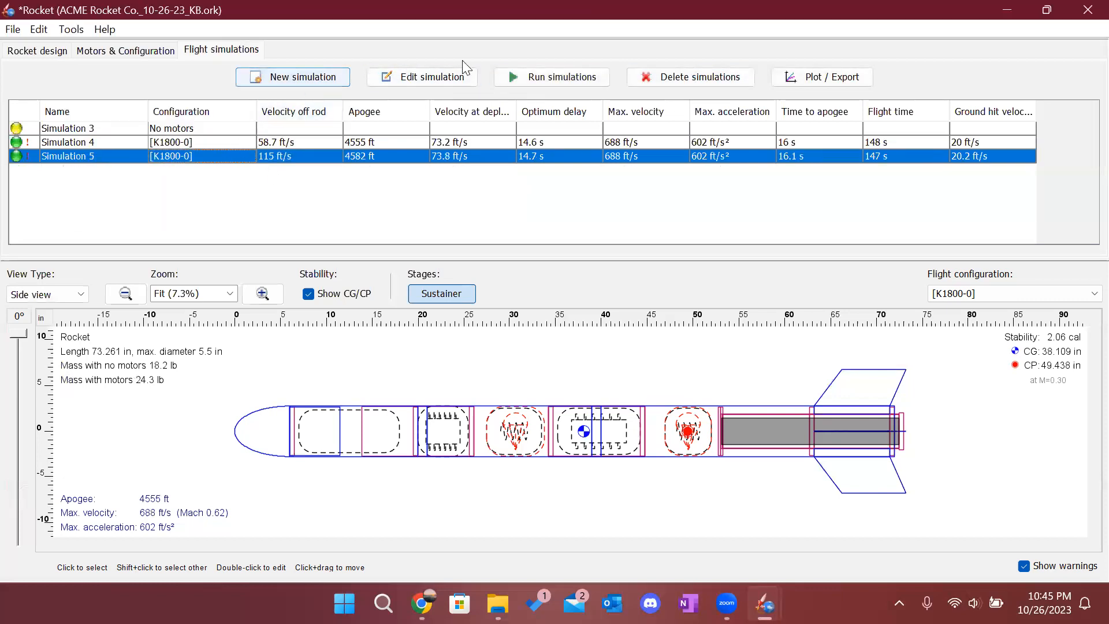
left_click(376, 81)
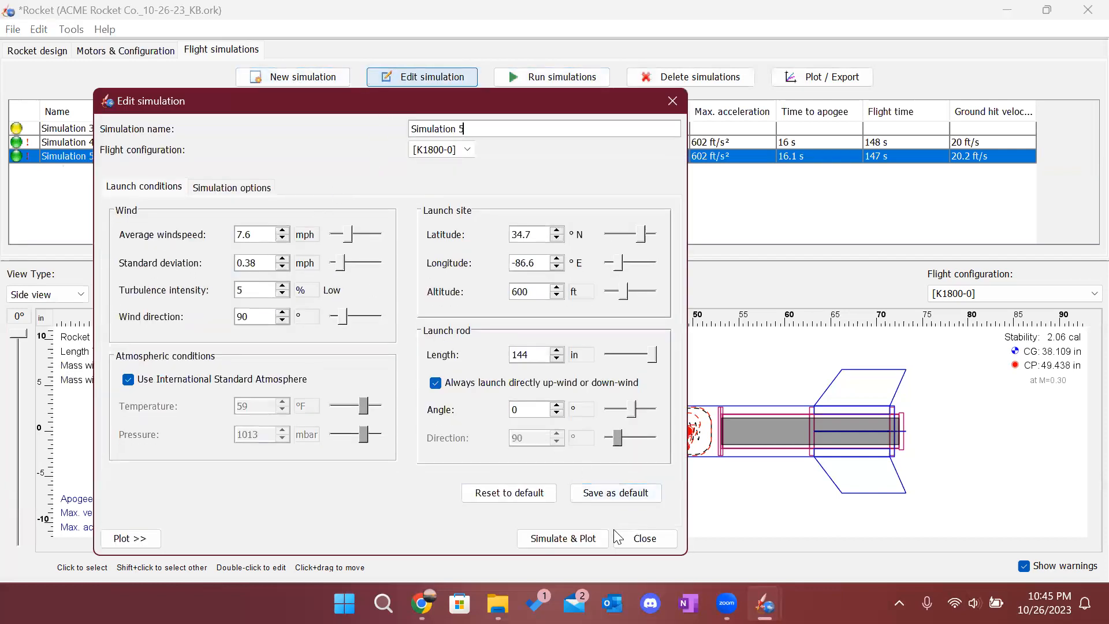
left_click(638, 538)
left_click(247, 141)
left_click(419, 84)
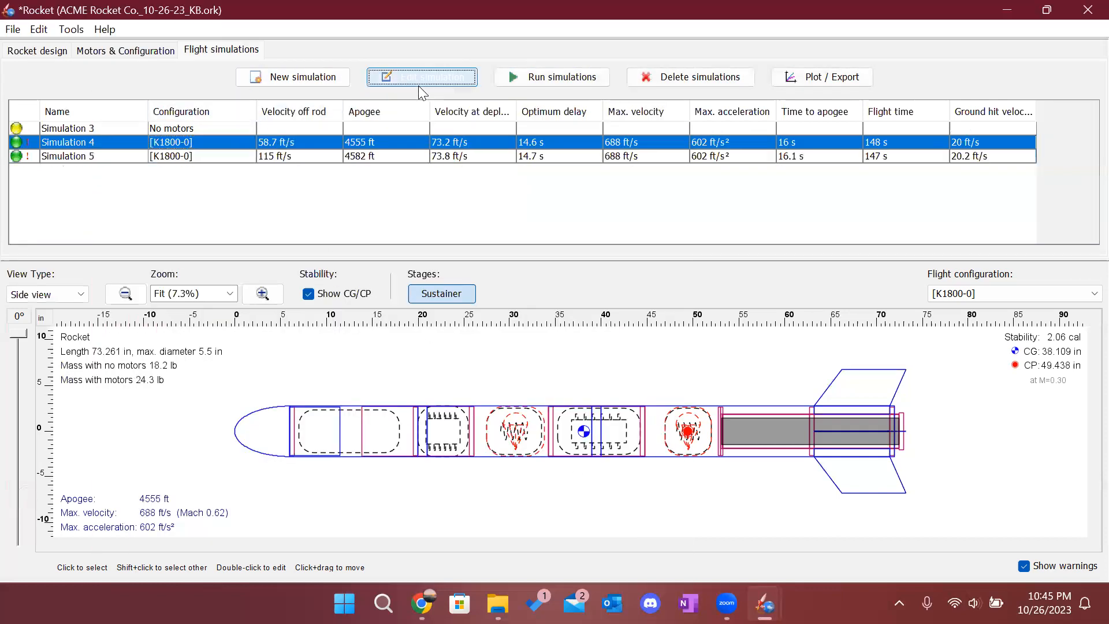
left_click(652, 559)
left_click(660, 79)
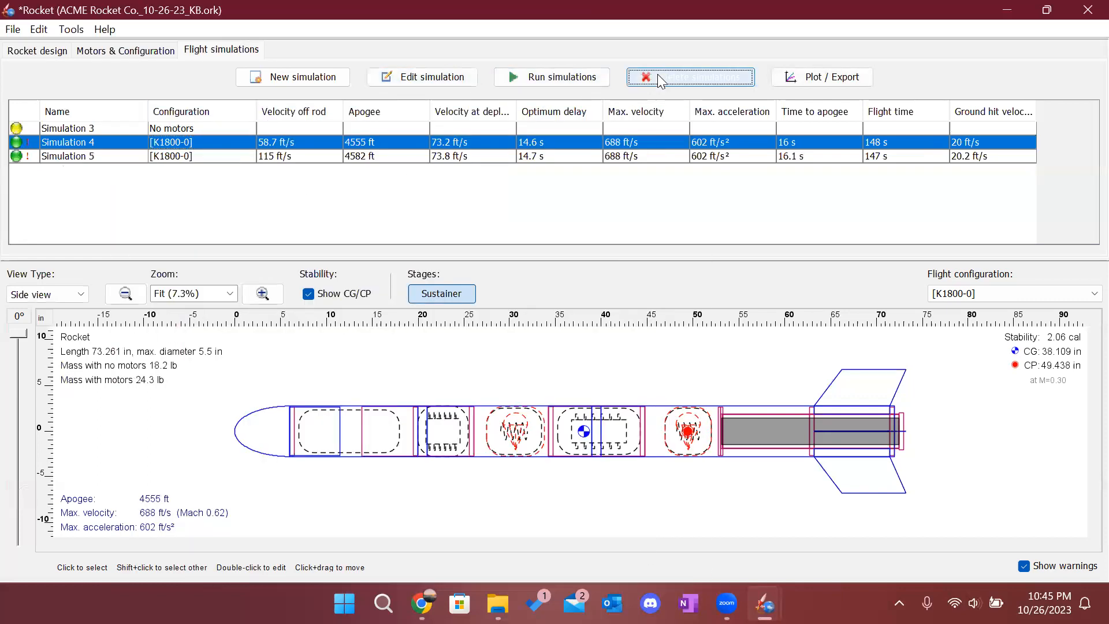
Review the wind, launch site and launch rod conditions of Simulation 5, and simulate it to open its plot setup.
left_click(232, 141)
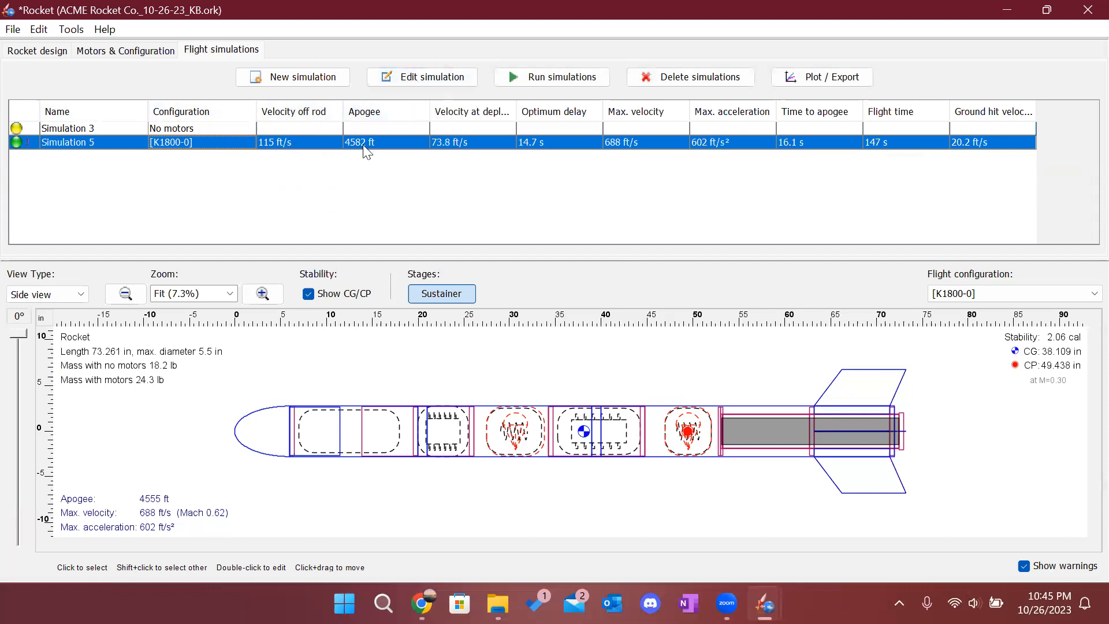
left_click(415, 76)
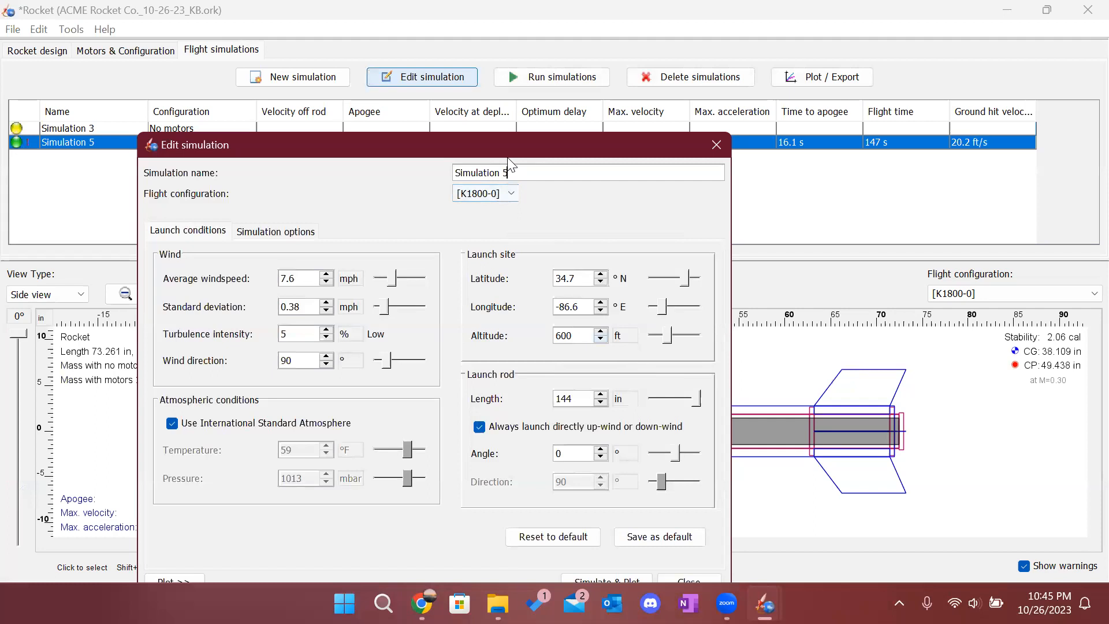
left_click_drag(508, 159, 452, 205)
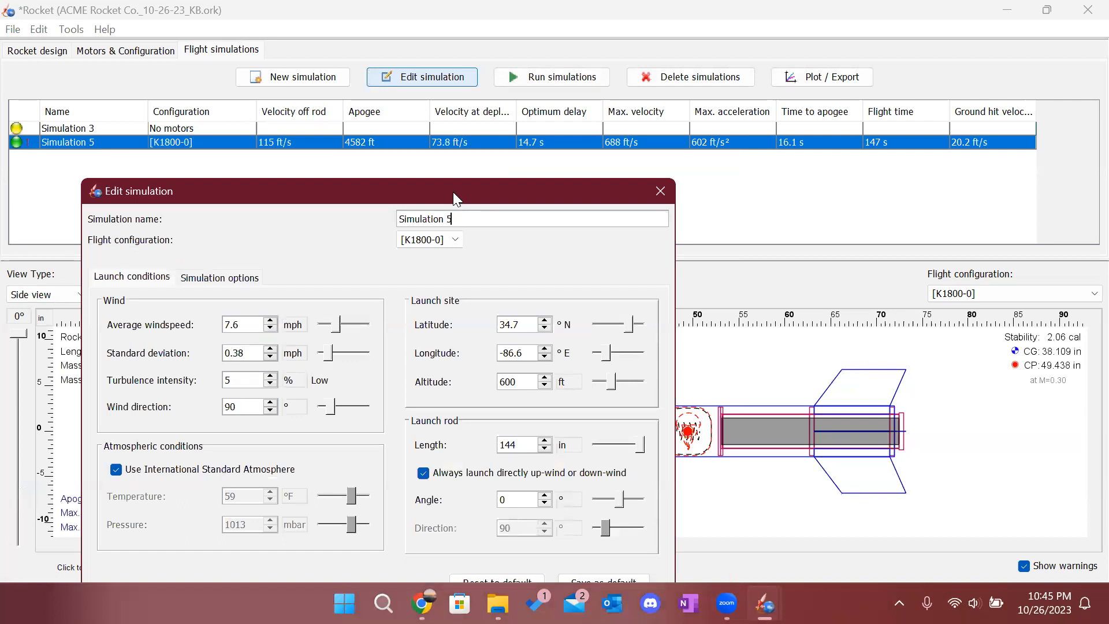
left_click_drag(453, 192, 429, 182)
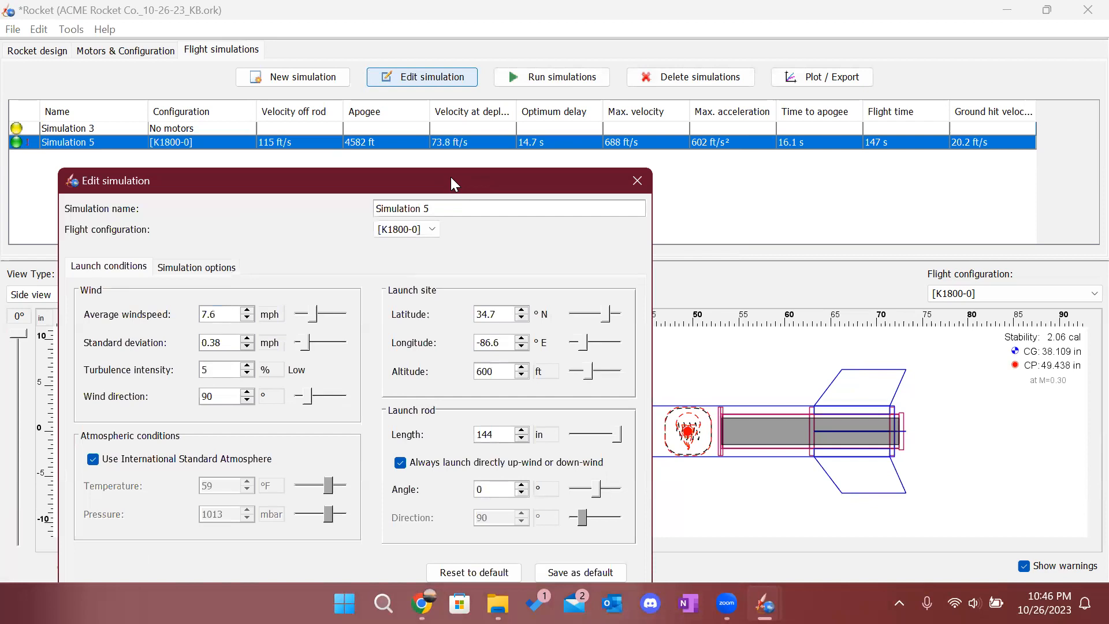
left_click_drag(452, 180, 446, 165)
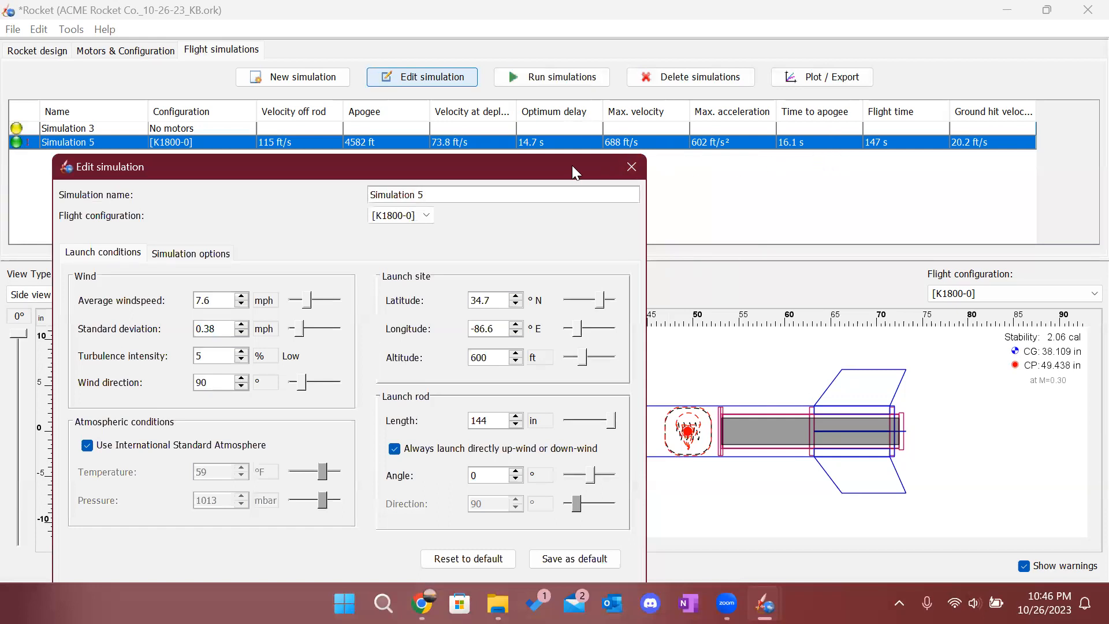
left_click_drag(572, 165, 579, 115)
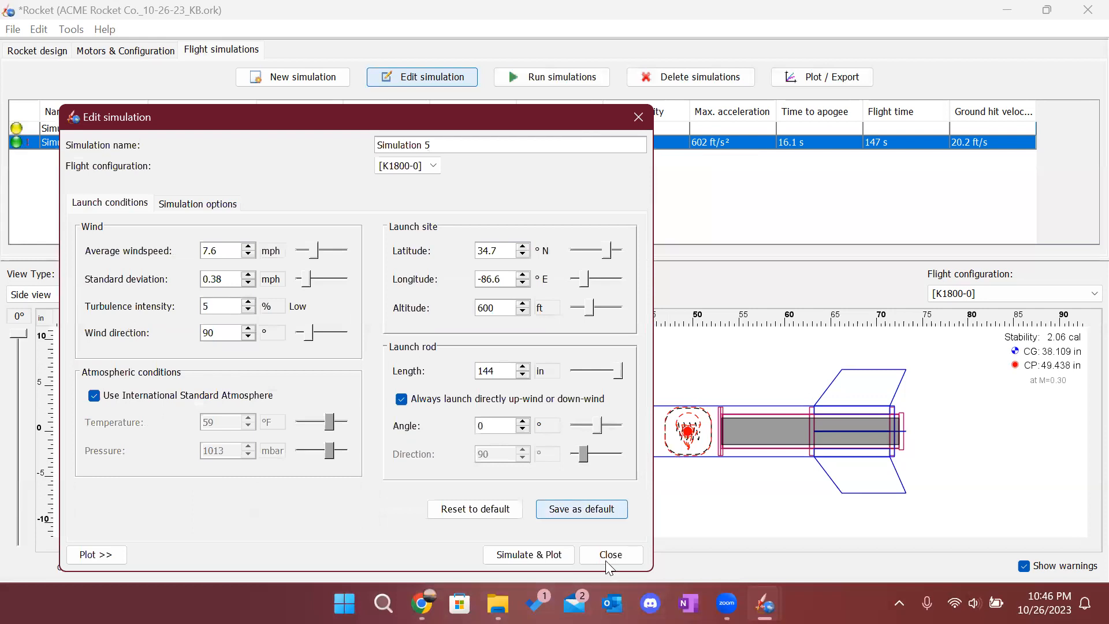
left_click(529, 556)
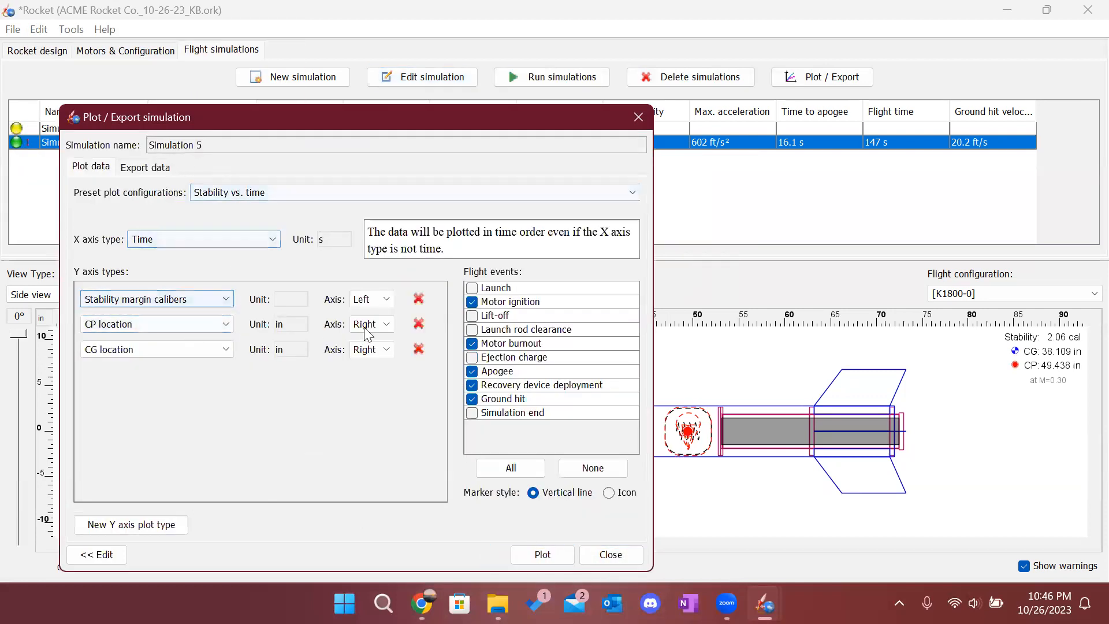
Plot only the stability margin calibers of Simulation 5 against time, without CP and CG locations, marking launch rod clearance as a flight event.
left_click(418, 324)
left_click(418, 325)
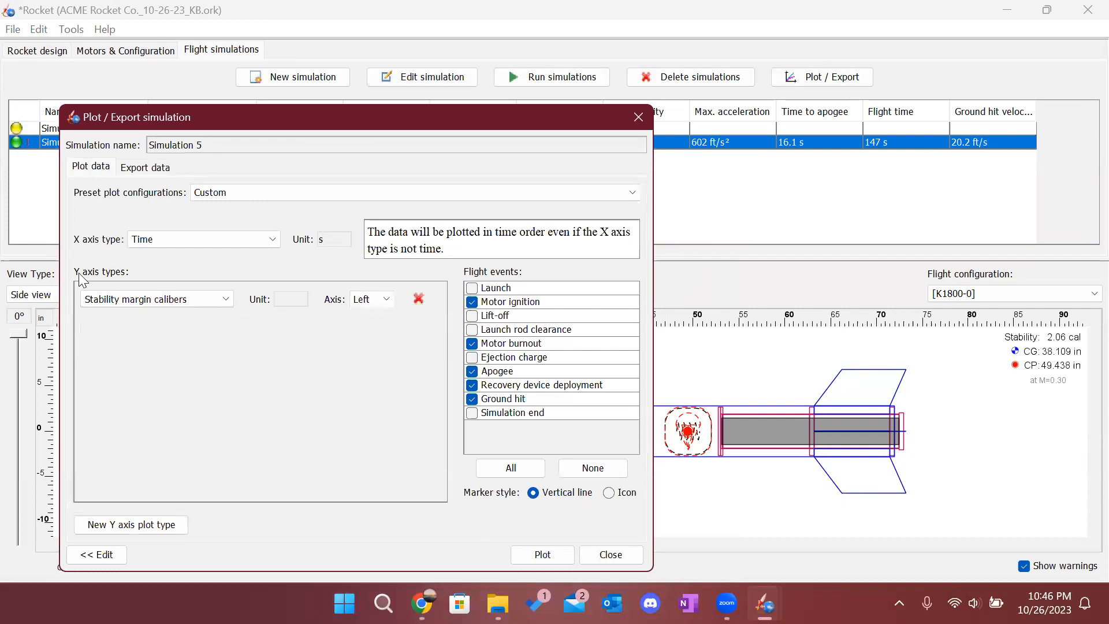
left_click(472, 329)
left_click(553, 550)
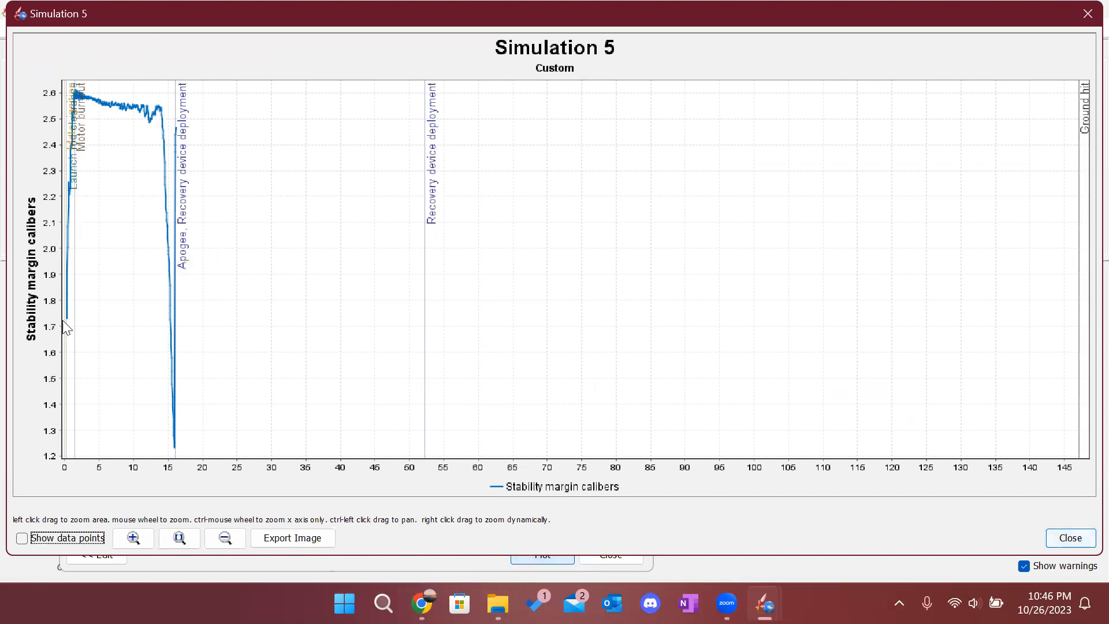
Examine the stability margin at launch rod clearance in the Simulation 5 plot, and close the plot and its setup.
scroll(81, 324, "up", 5)
scroll(612, 488, "up", 3)
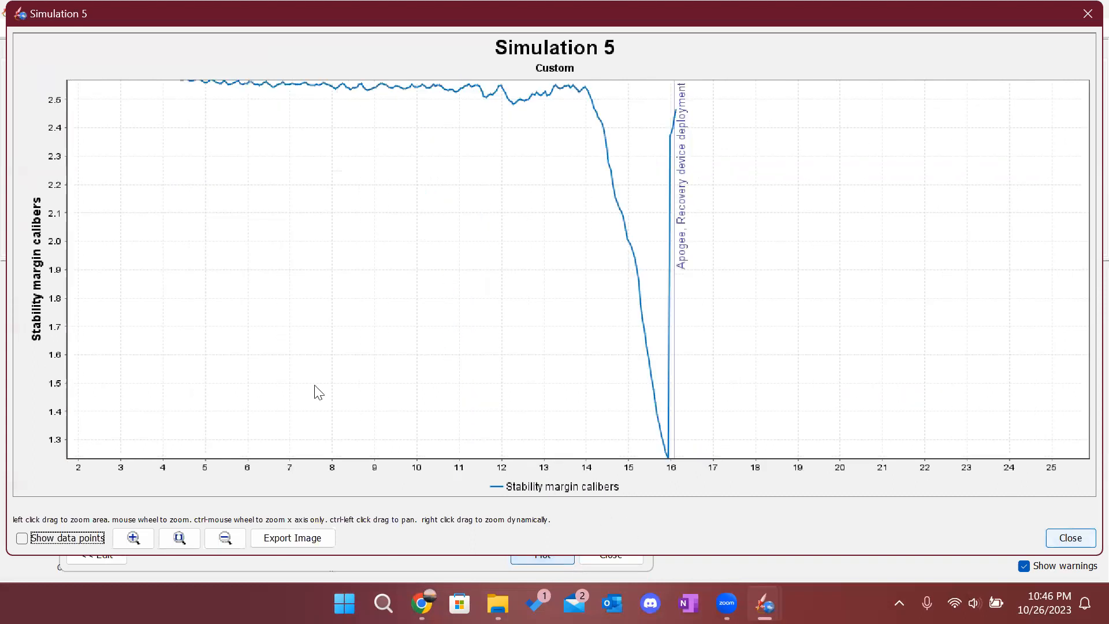
left_click_drag(204, 379, 532, 385)
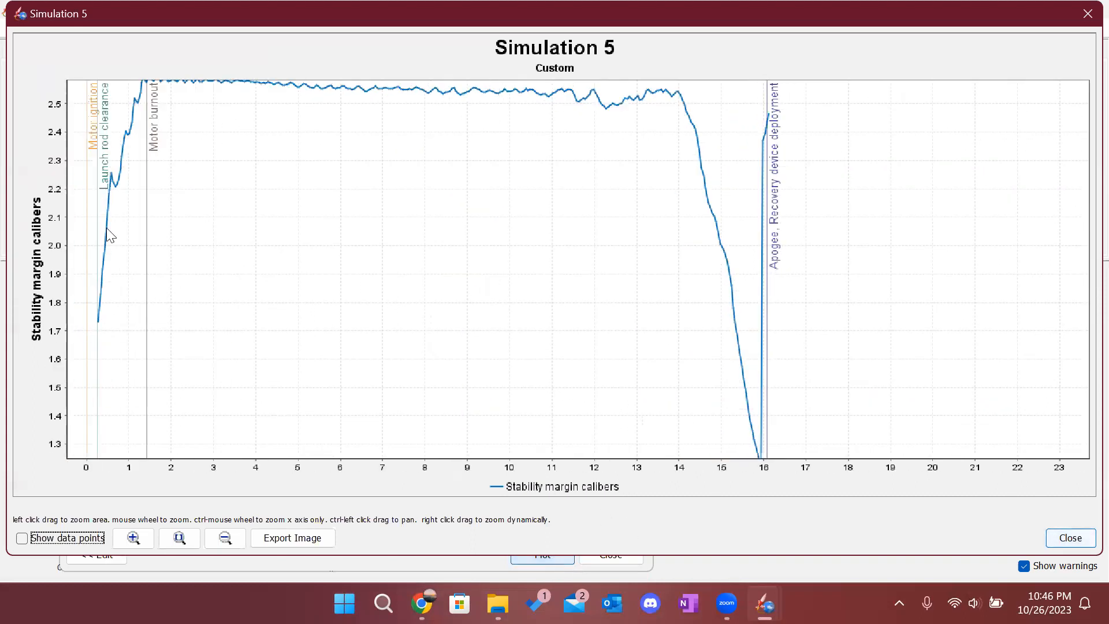
mouse_move(103, 329)
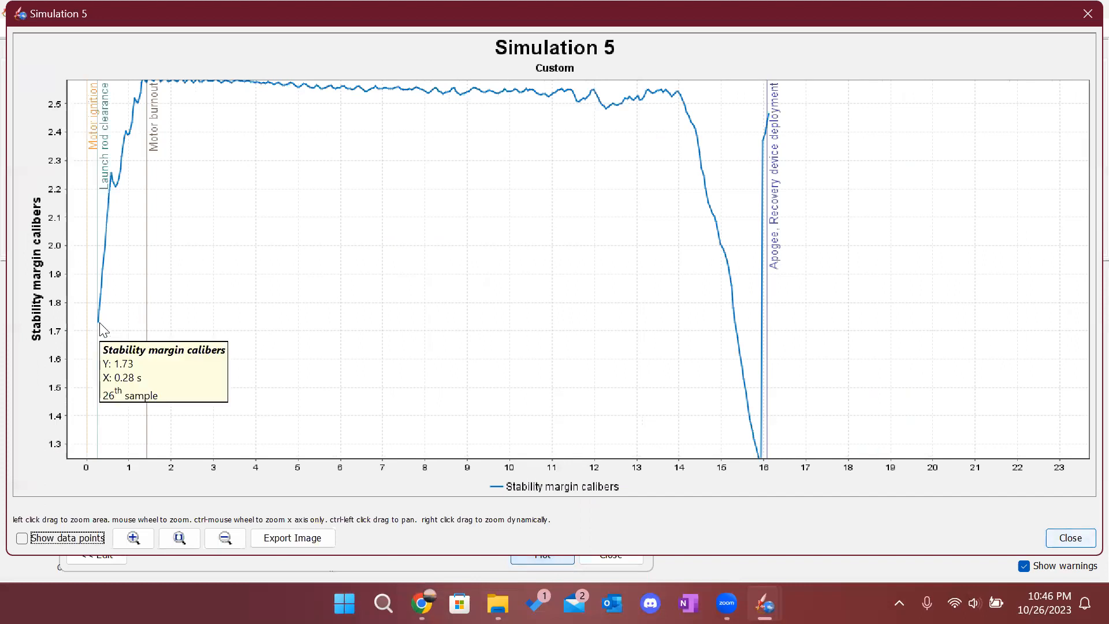
left_click(1085, 22)
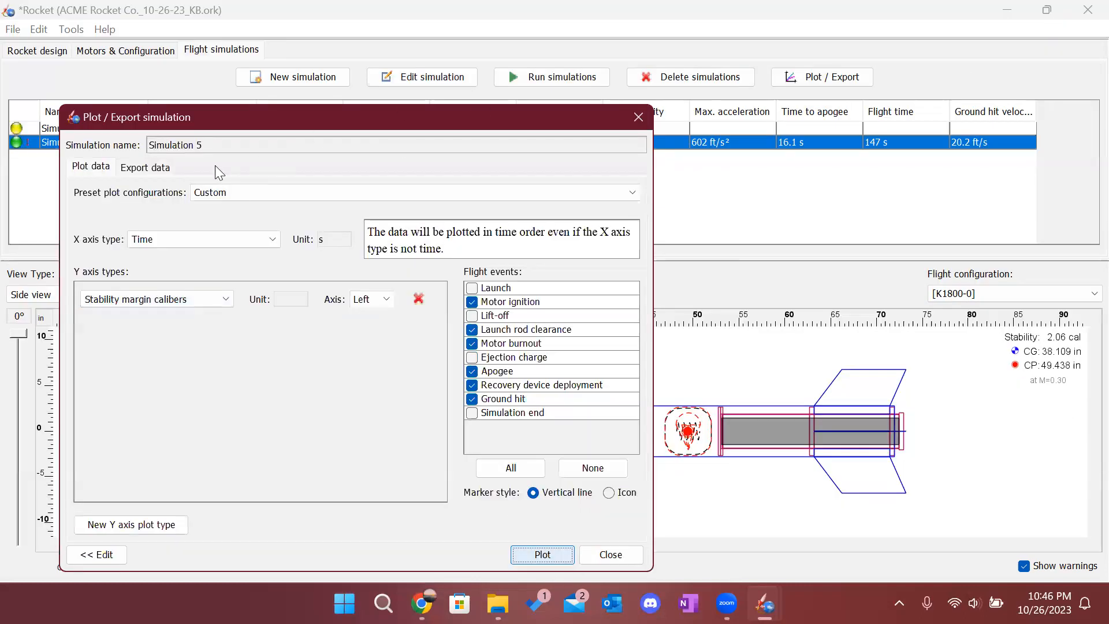
left_click(642, 119)
Set the height of the Booster Tube's trapezoidal fin set to 4.2 in and accept the configuration.
left_click(62, 48)
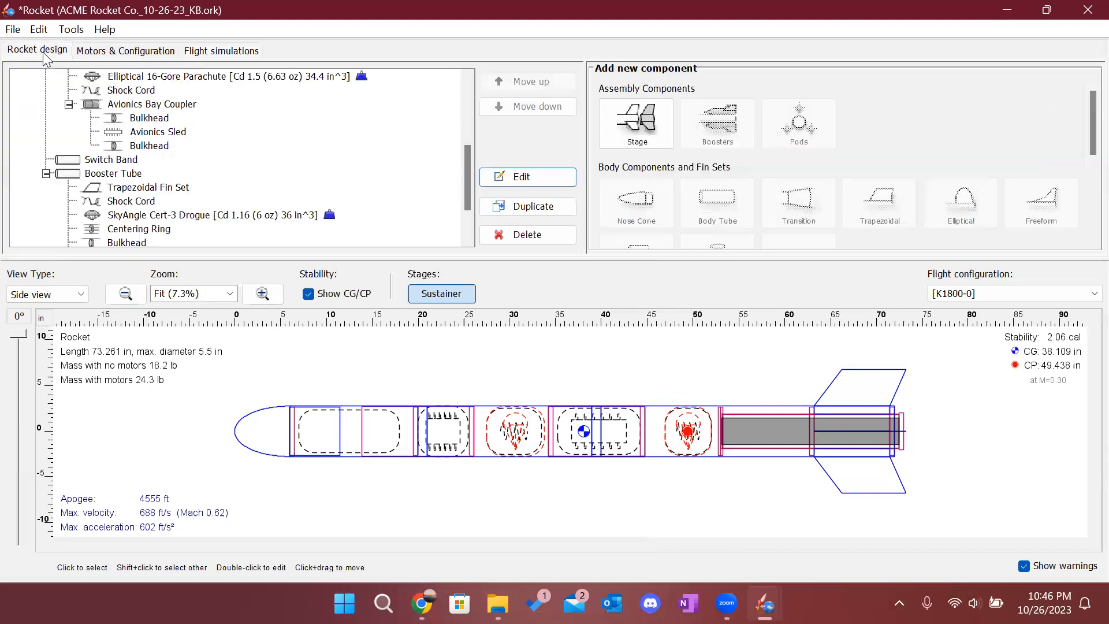
left_click(857, 378)
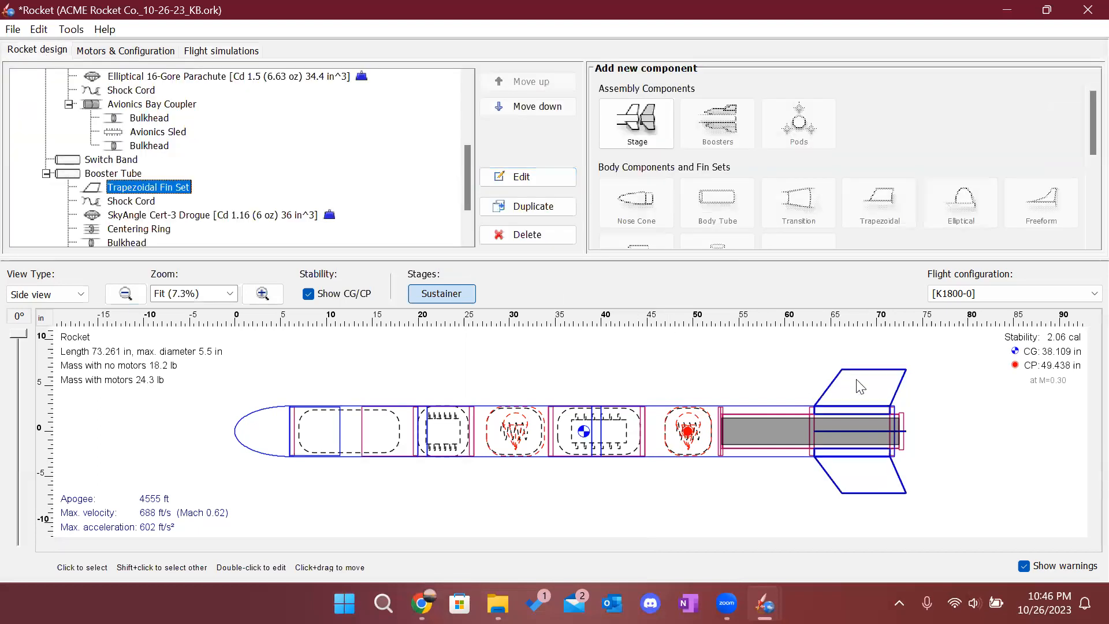
left_click(535, 178)
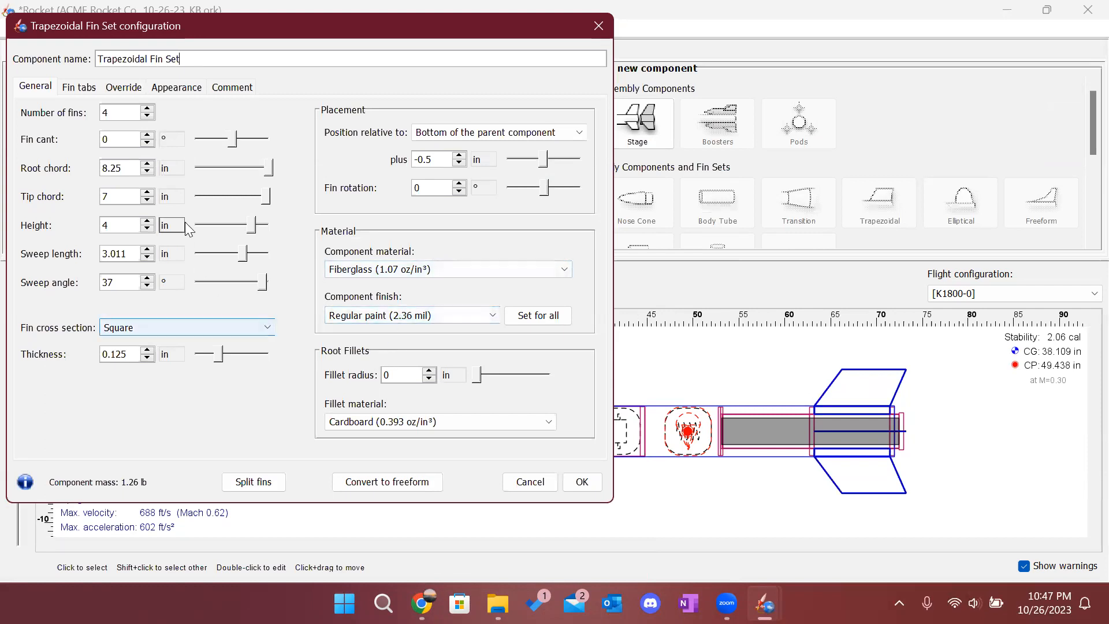
double_click(120, 227)
type("4")
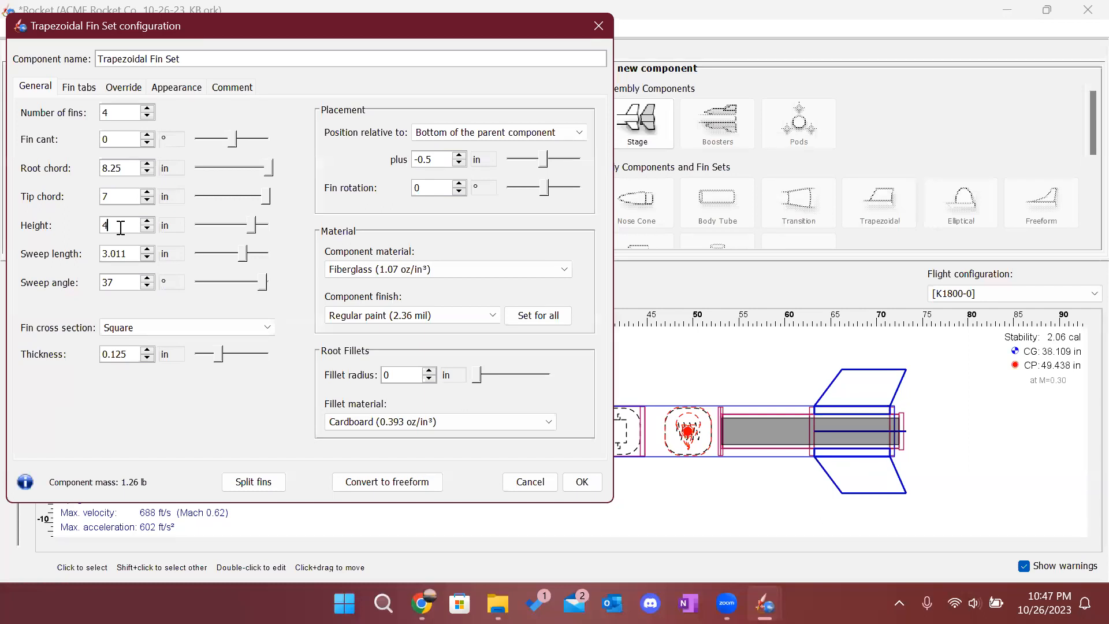
type(".2")
key("Return")
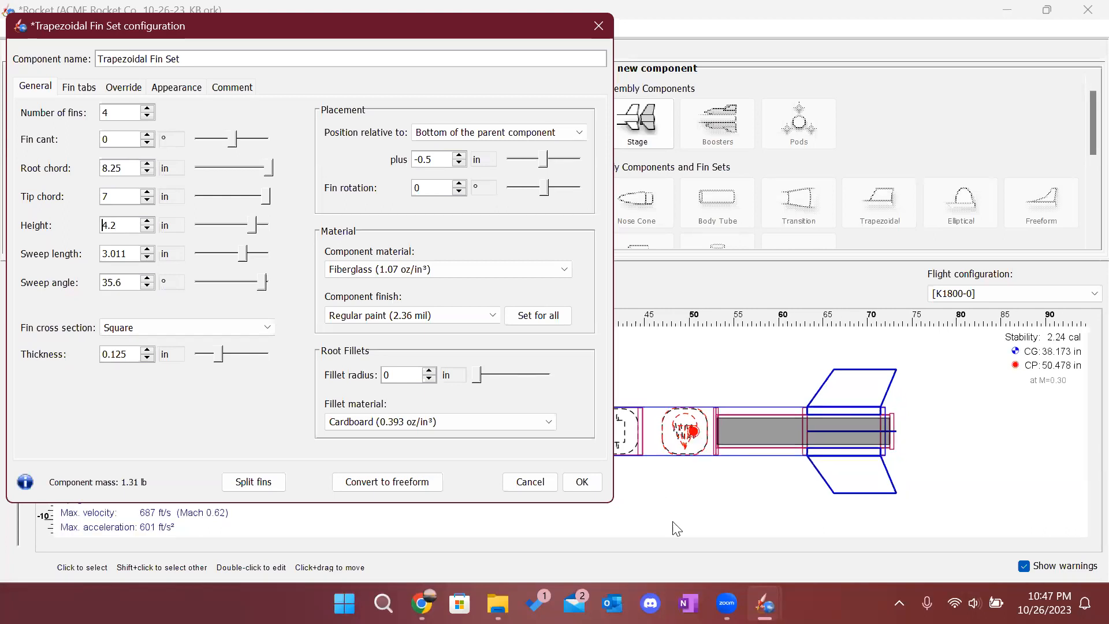
left_click(581, 481)
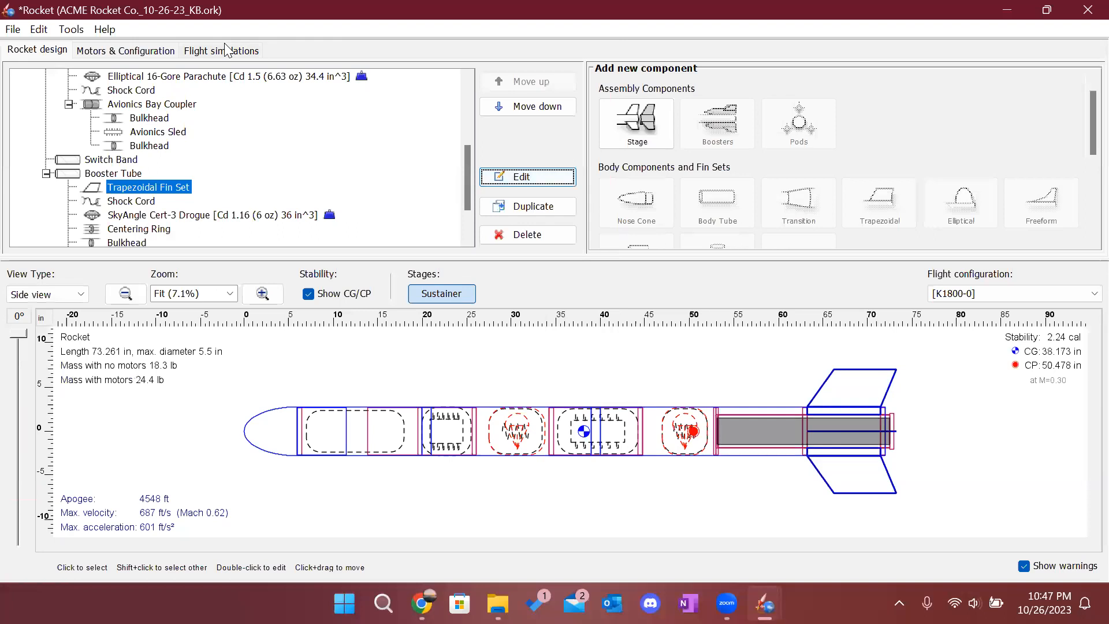
Rerun Simulation 5, plot its stability margin over time to check the effect of the fin height, and close the plot.
left_click(225, 50)
left_click(512, 77)
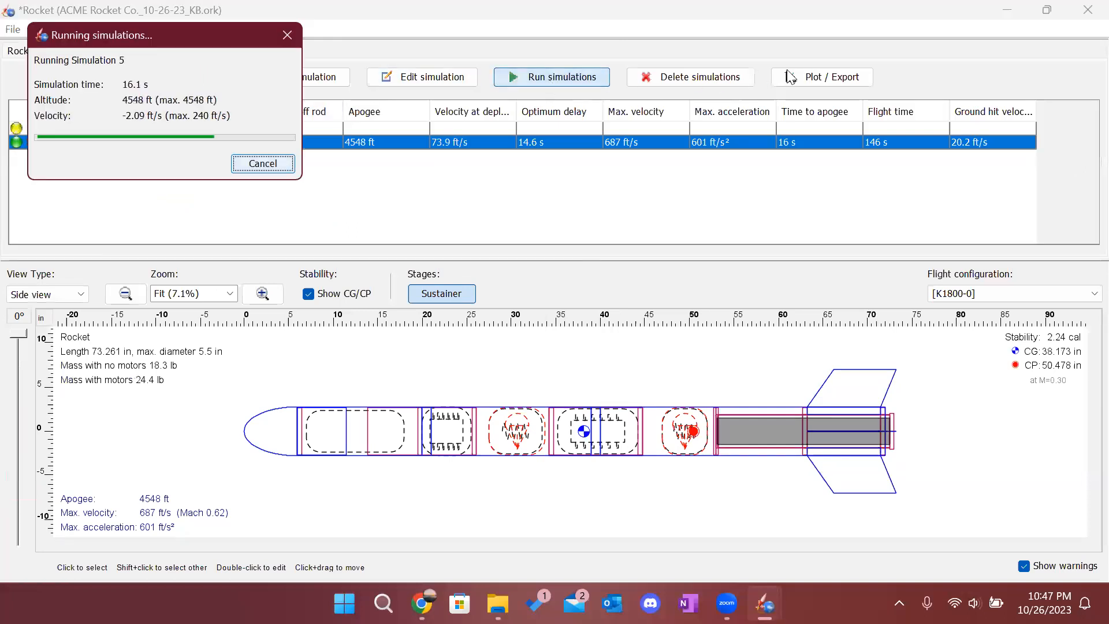
left_click(790, 77)
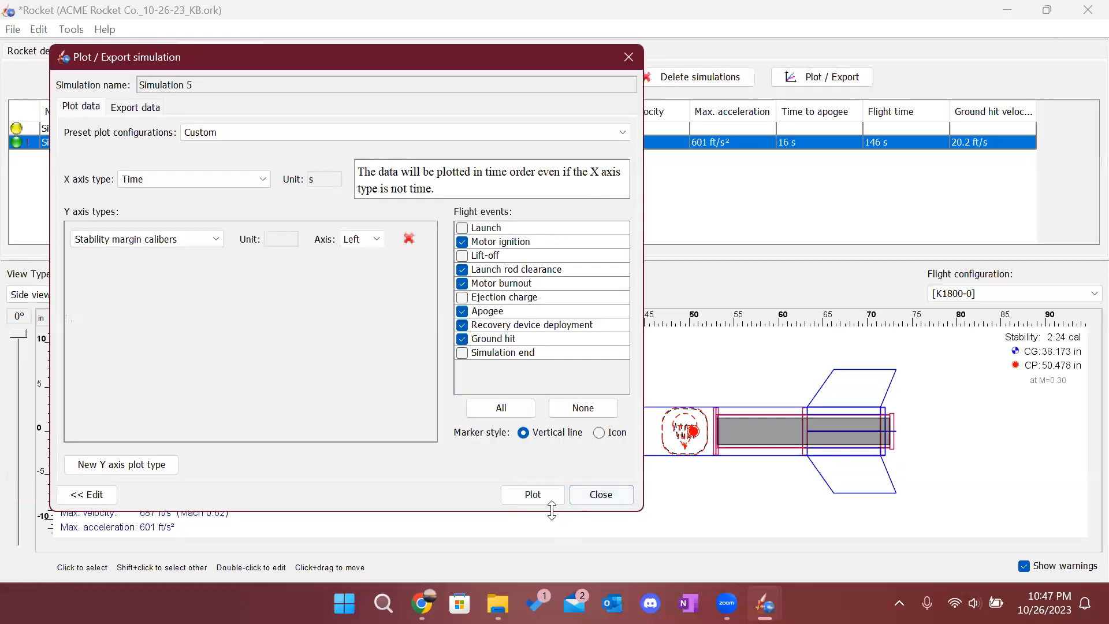
left_click(537, 495)
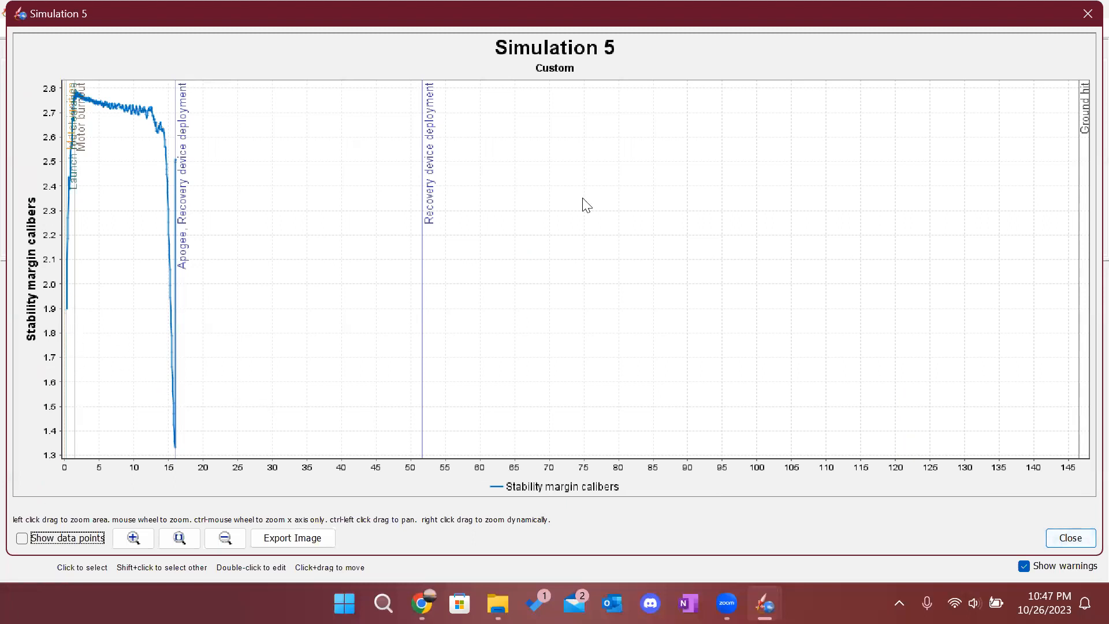
left_click(1088, 14)
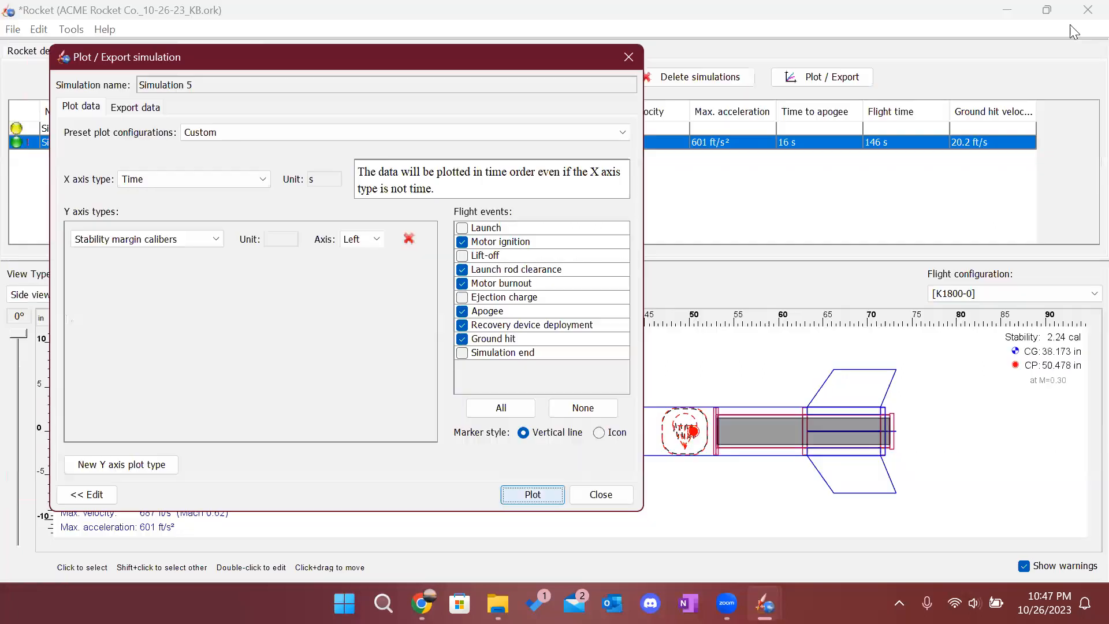
left_click(636, 56)
Look through the component tree of the rocket design down to the motor retainer.
left_click(37, 50)
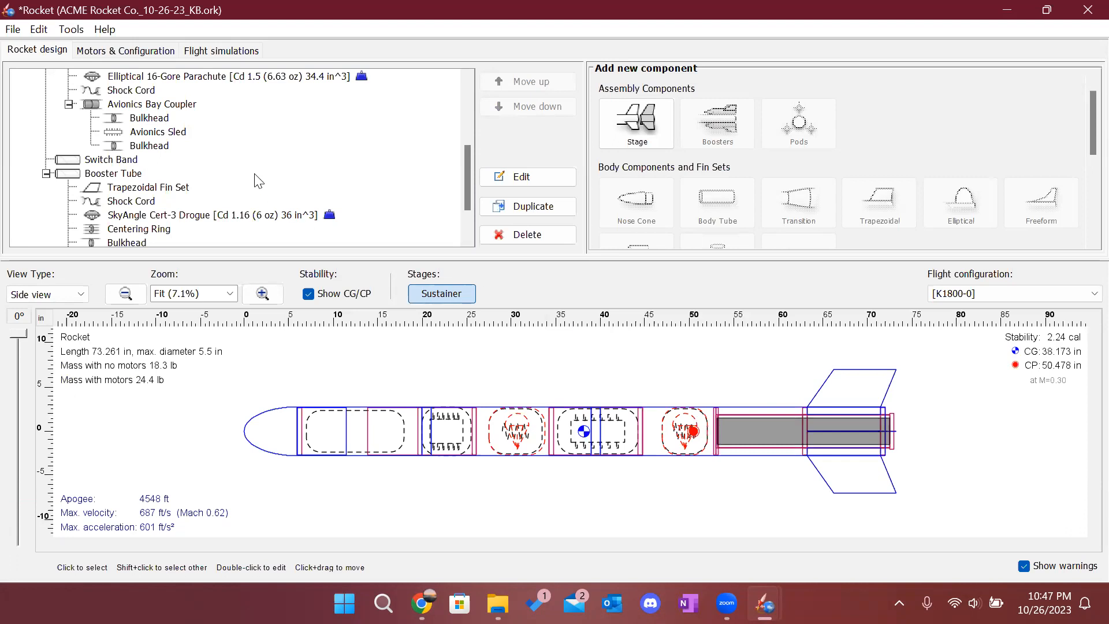
scroll(254, 175, "up", 4)
scroll(257, 179, "down", 5)
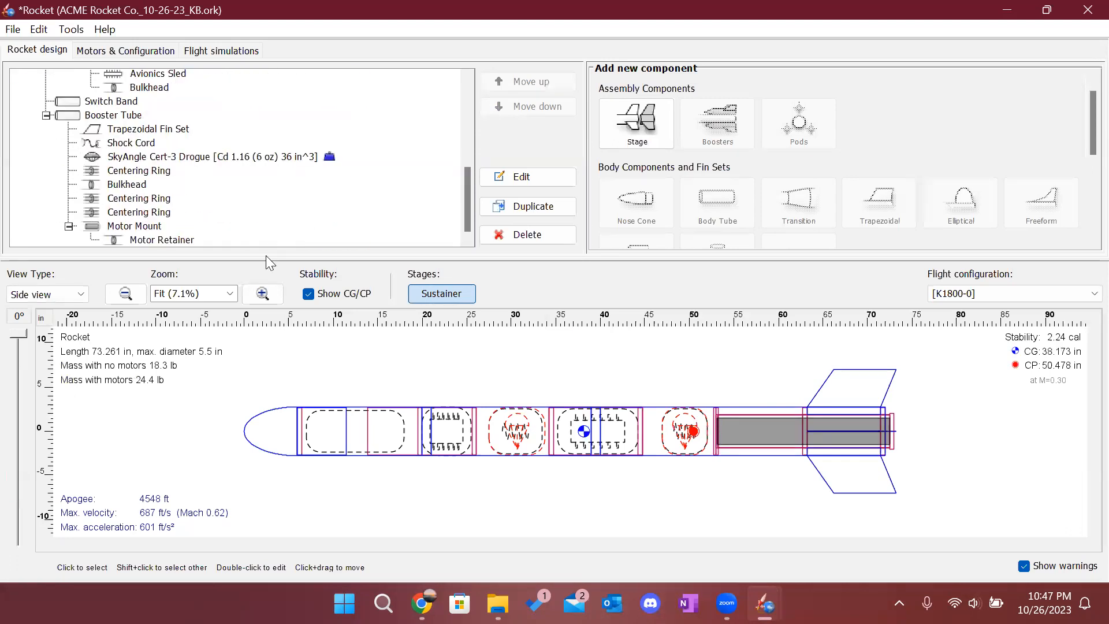